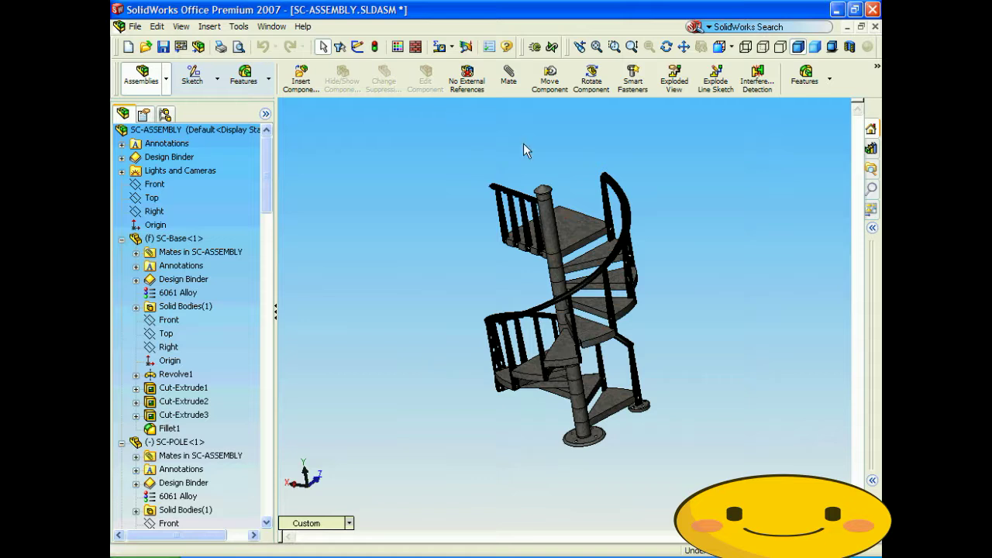
Publish the spiral staircase assembly to eDrawings and maximize the eDrawings window
{"action": "left_click", "coordinate": [534, 48]}
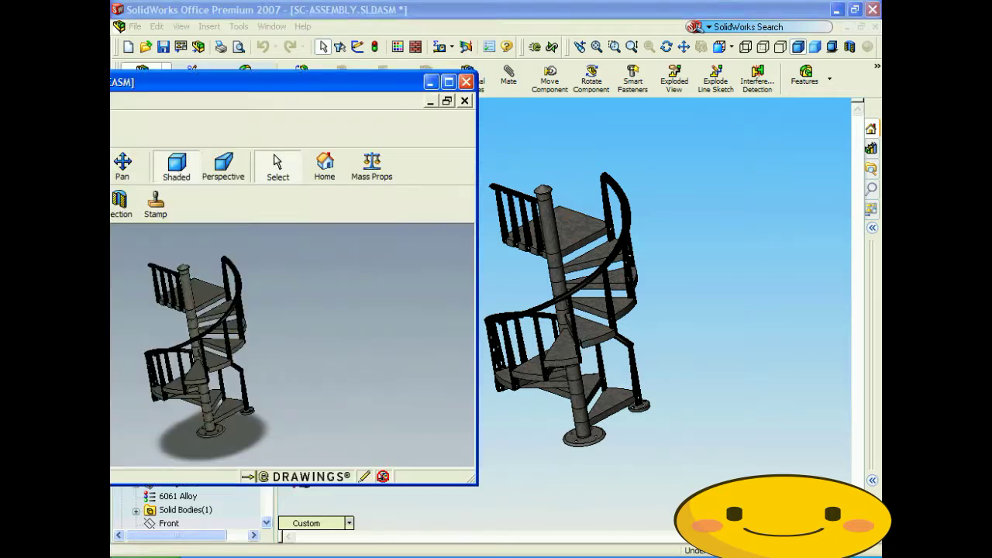
{"action": "mouse_move", "coordinate": [340, 80]}
{"action": "left_mouse_down"}
{"action": "mouse_move", "coordinate": [359, 69]}
{"action": "mouse_move", "coordinate": [338, 68]}
{"action": "left_mouse_up"}
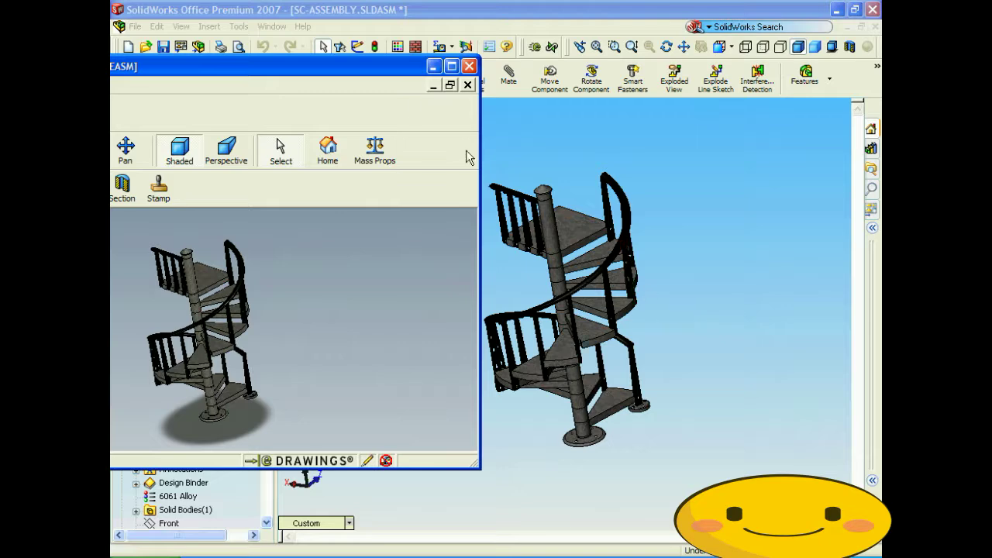
{"action": "double_click", "coordinate": [362, 64]}
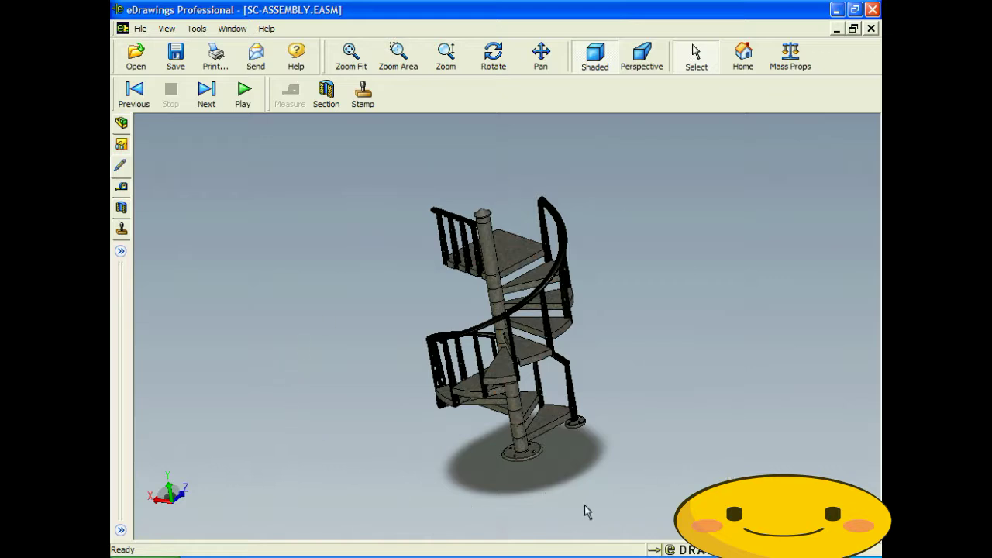
Add a cloud-with-leader markup reading "This step is too high" pointing at the staircase's top landing
{"action": "left_click", "coordinate": [120, 167]}
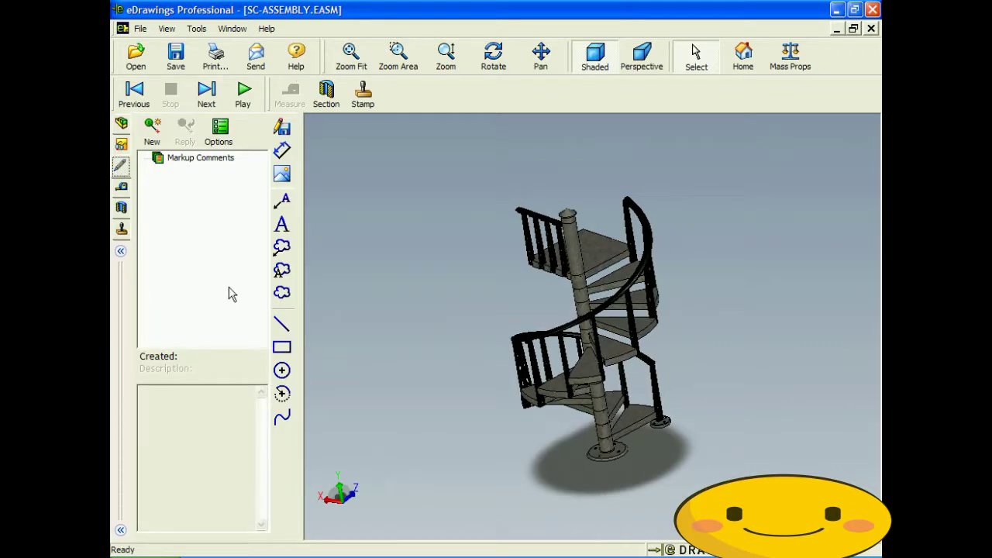
{"action": "left_click", "coordinate": [284, 246]}
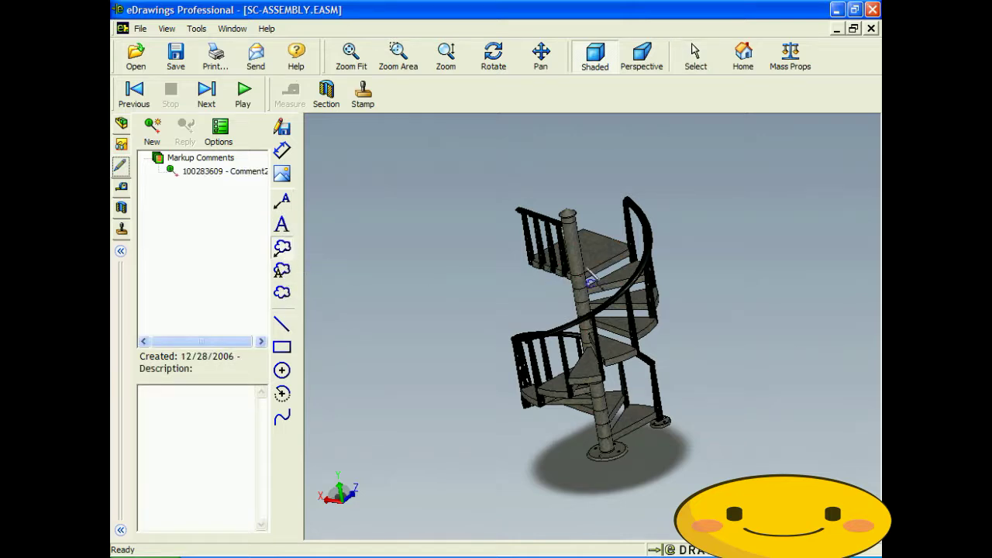
{"action": "left_click", "coordinate": [600, 253]}
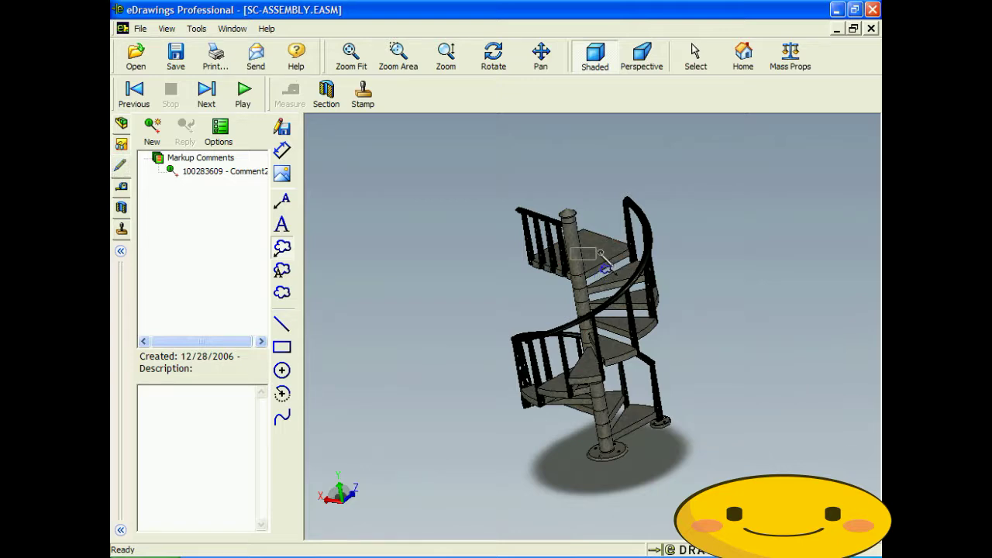
{"action": "left_click", "coordinate": [482, 271]}
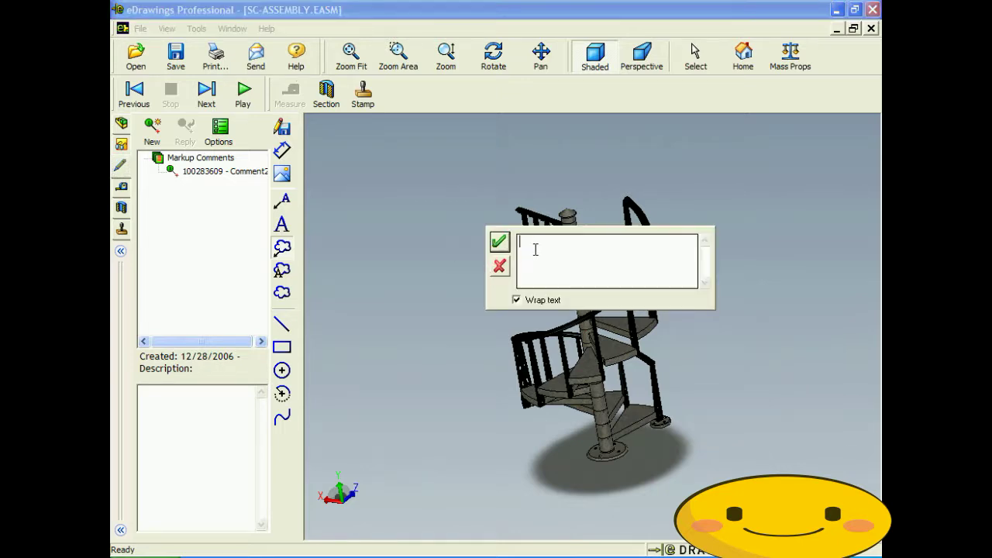
{"action": "type", "text": "This step is too high"}
{"action": "left_click", "coordinate": [499, 242]}
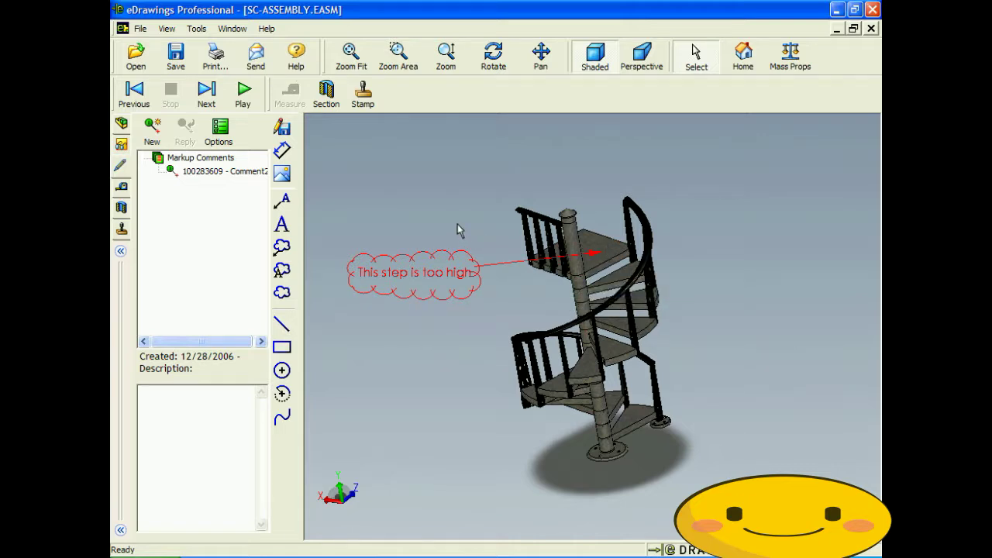
Add a text-with-leader markup reading "This step needs to be chamfered" to the lowest step and place its text below the staircase
{"action": "left_click", "coordinate": [284, 202]}
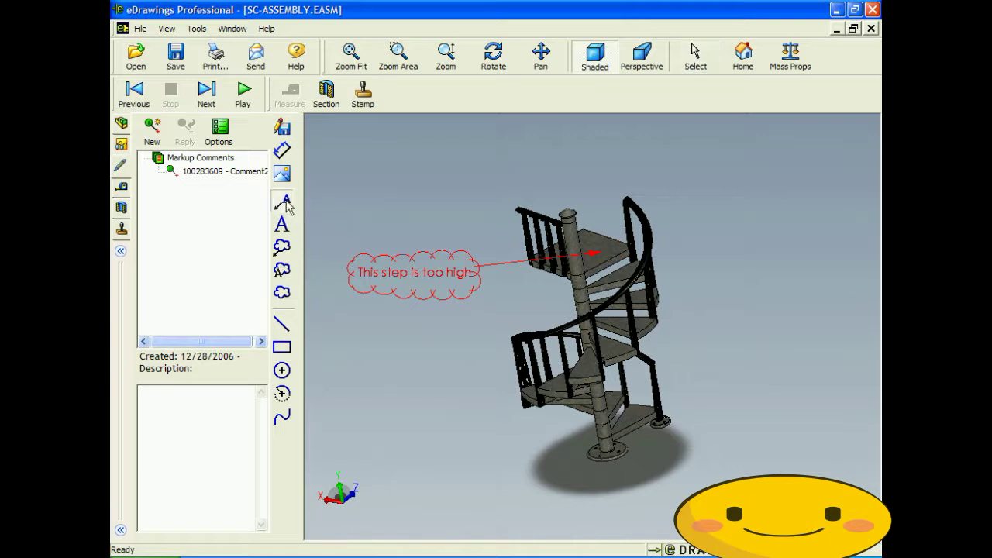
{"action": "left_click", "coordinate": [634, 430]}
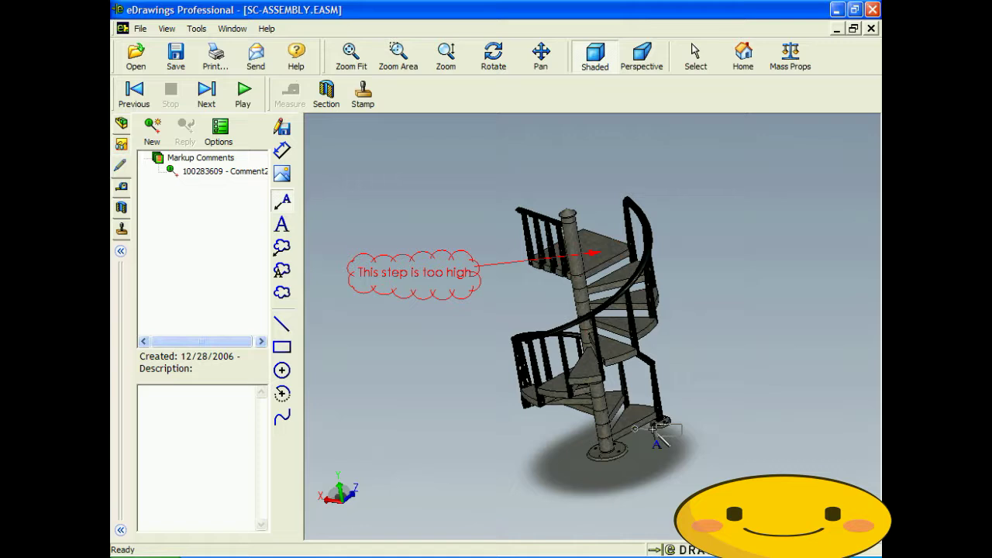
{"action": "left_click", "coordinate": [706, 438]}
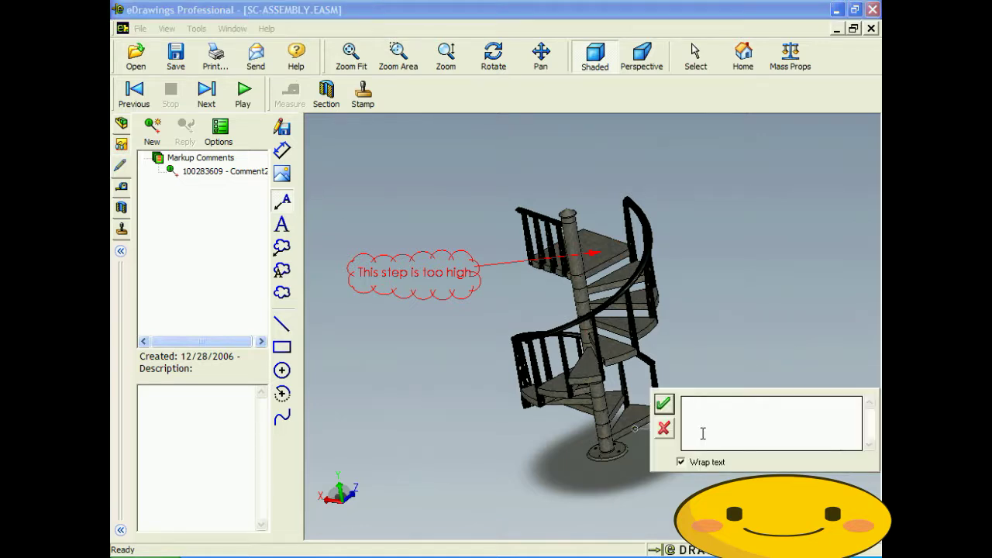
{"action": "type", "text": "This step needs to be chamfered"}
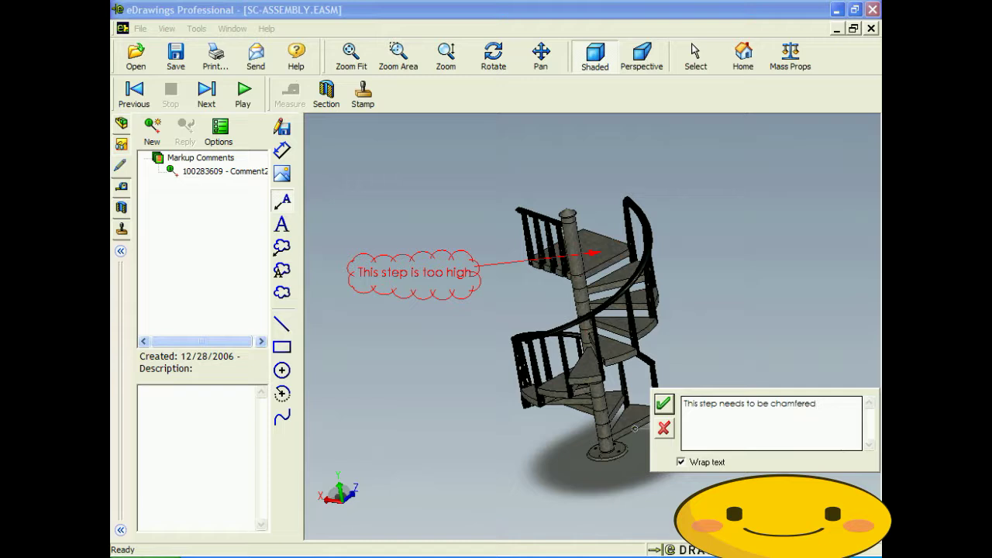
{"action": "left_click", "coordinate": [662, 403]}
{"action": "left_click_drag", "start_coordinate": [753, 436], "coordinate": [601, 492]}
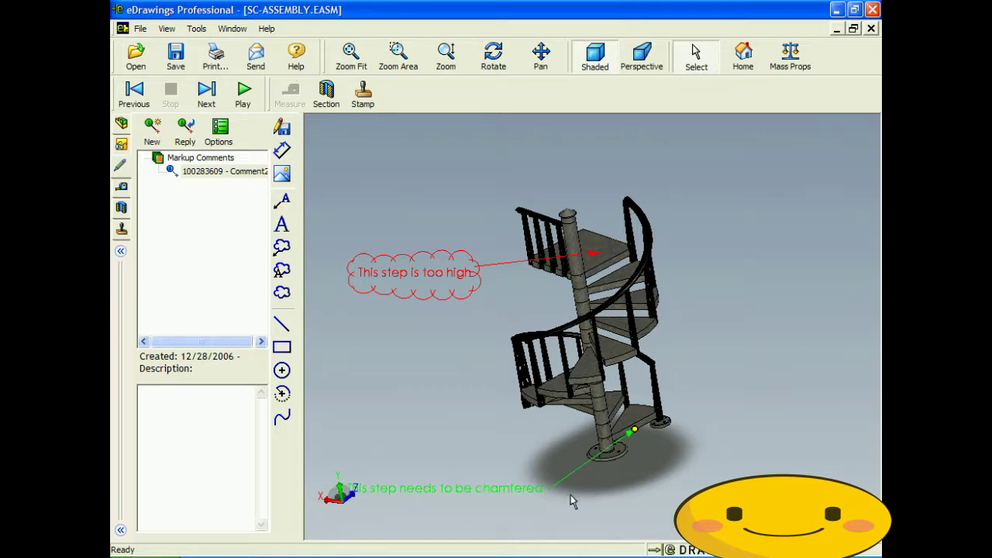
{"action": "left_click", "coordinate": [430, 404]}
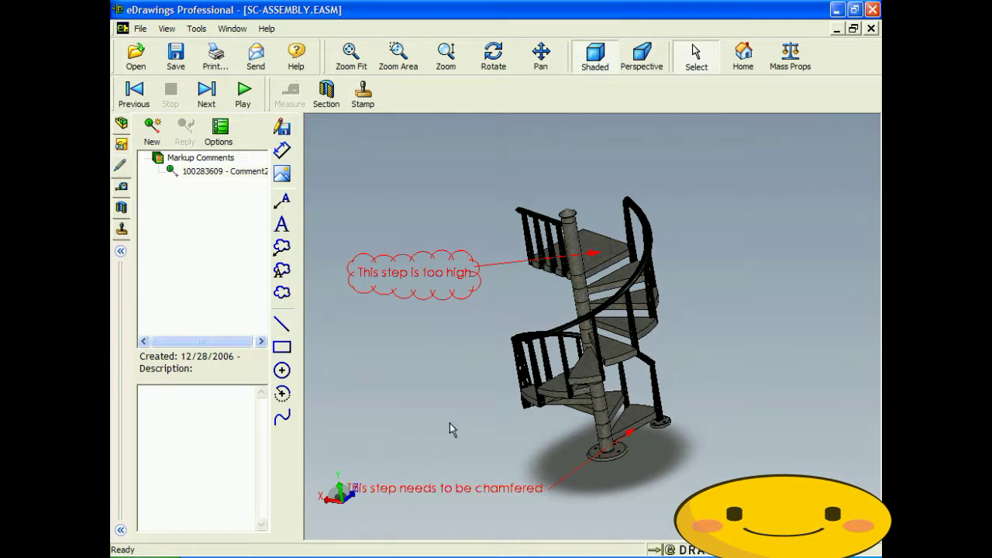
Rotate the staircase away from its marked-up orientation and recall the markup comment to restore the annotated view
{"action": "scroll", "coordinate": [449, 422], "scroll_direction": "down", "scroll_amount": 2}
{"action": "middle_click_drag", "start_coordinate": [496, 374], "coordinate": [464, 335]}
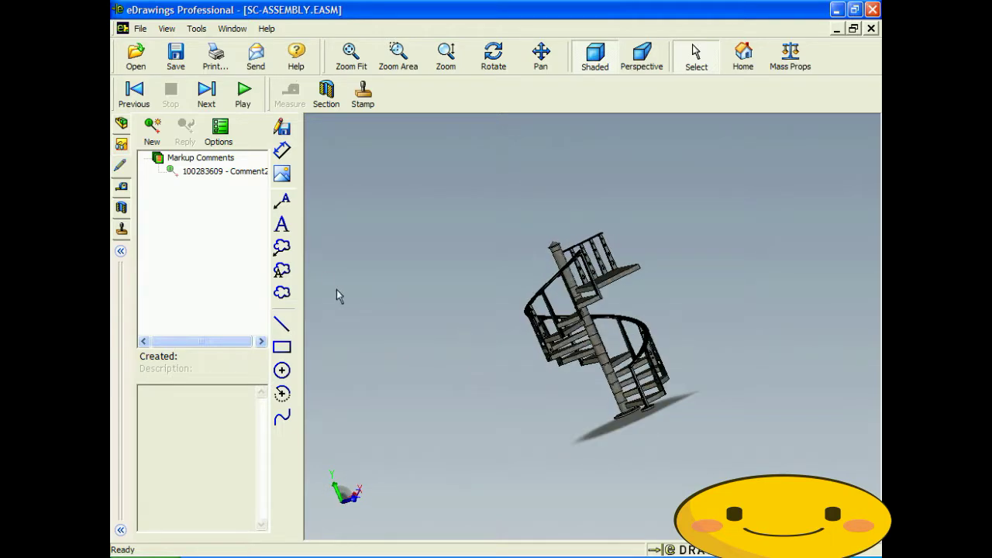
{"action": "left_click", "coordinate": [220, 172]}
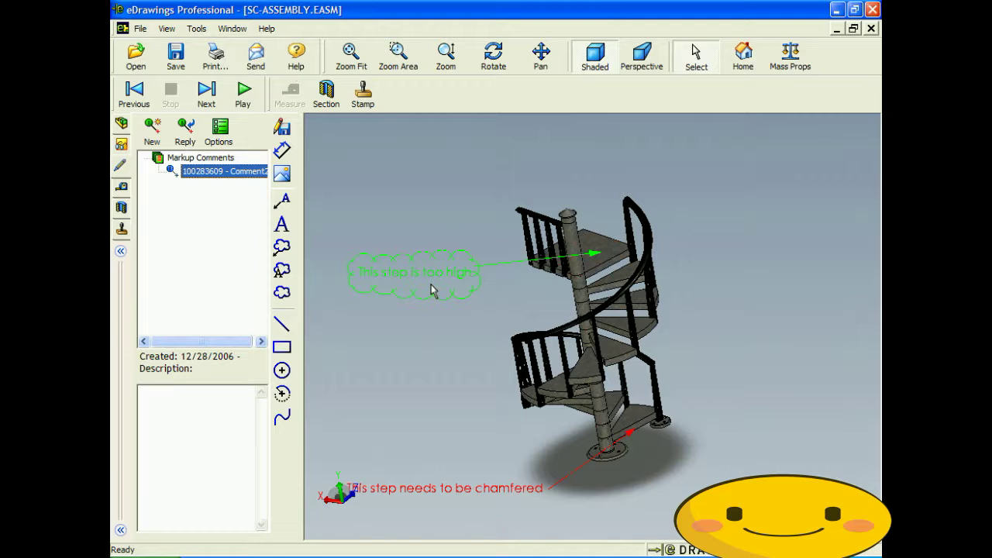
{"action": "left_click", "coordinate": [416, 342]}
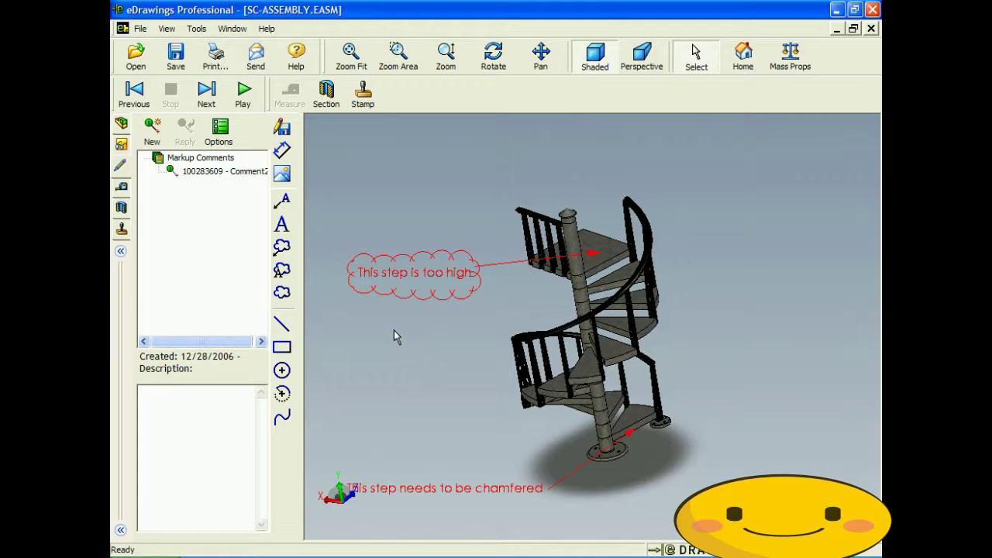
Pick a stamp from the stamp list and place it on the staircase model
{"action": "left_click", "coordinate": [121, 231]}
{"action": "left_click", "coordinate": [196, 208]}
{"action": "left_click", "coordinate": [571, 327]}
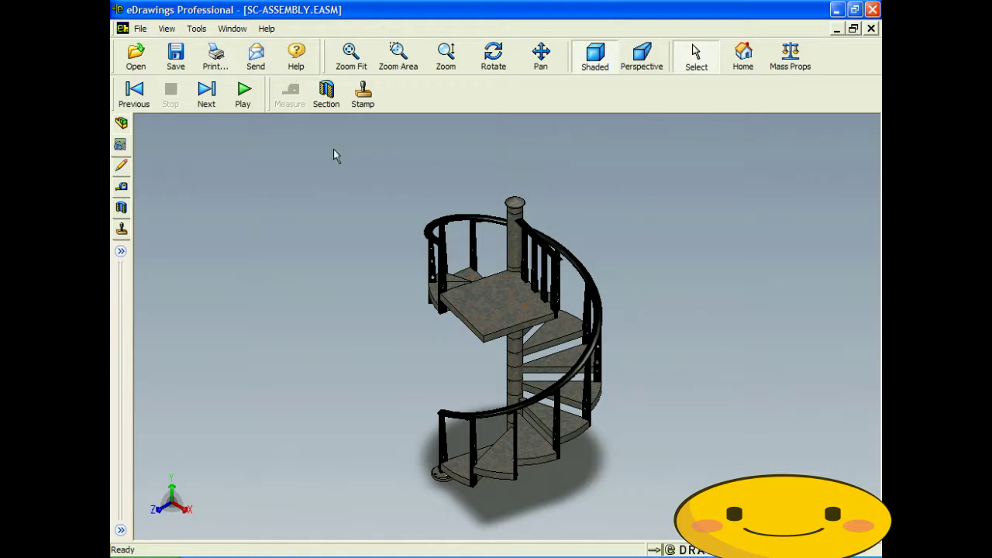
Play and stop the staircase's view animation, and preview the Isometric, Front, Back and Left views in its sequence
{"action": "left_click", "coordinate": [245, 99]}
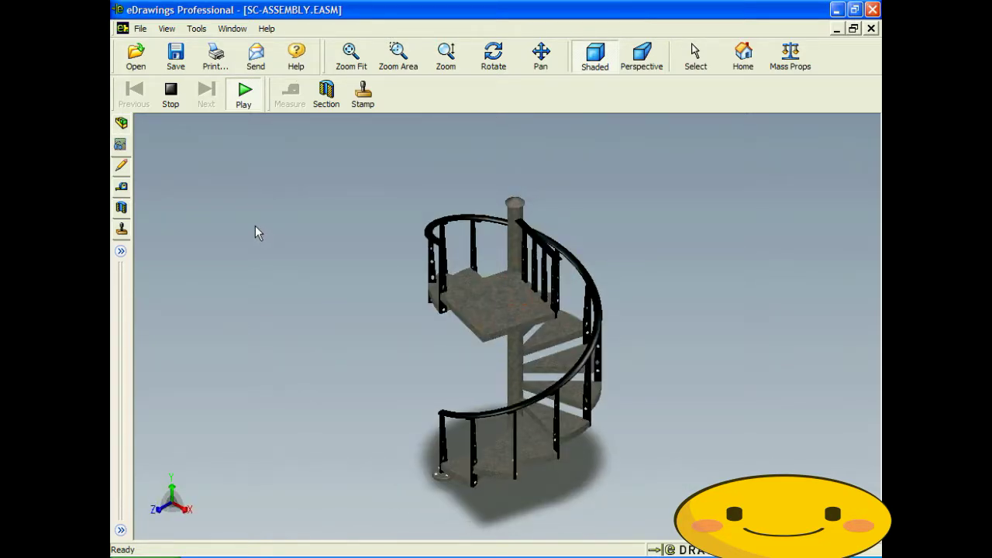
{"action": "left_click", "coordinate": [171, 95]}
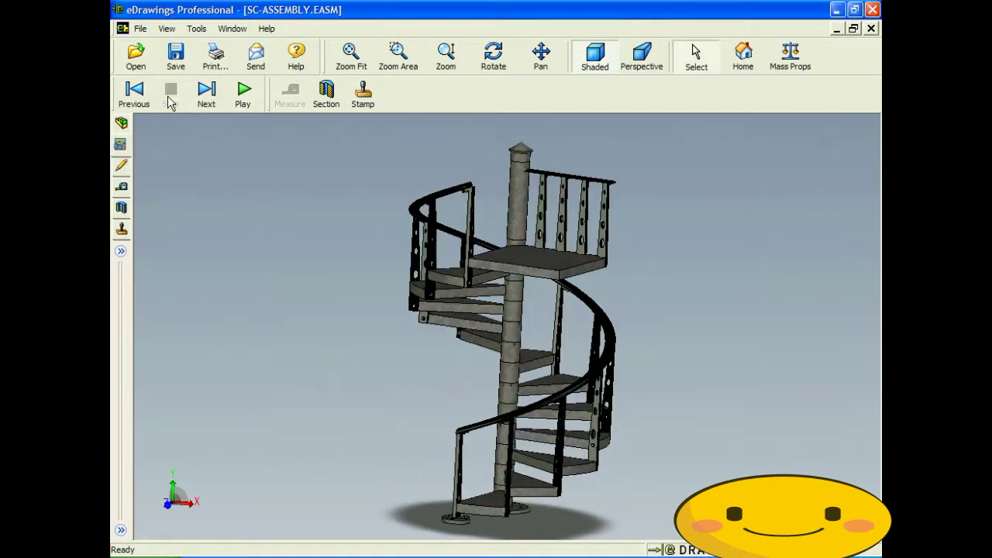
{"action": "left_click", "coordinate": [120, 146]}
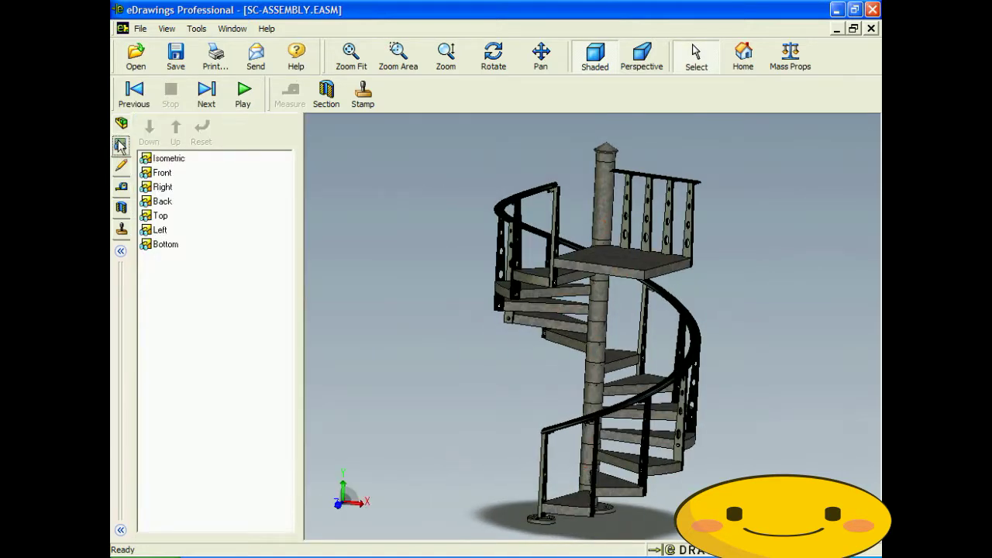
{"action": "left_click", "coordinate": [153, 158]}
{"action": "left_click", "coordinate": [162, 172]}
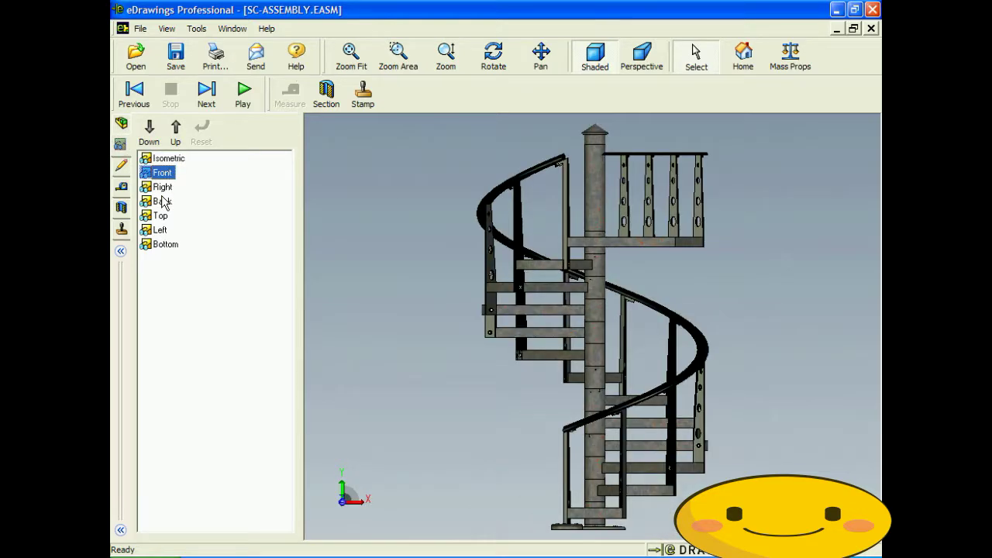
{"action": "left_click", "coordinate": [162, 202]}
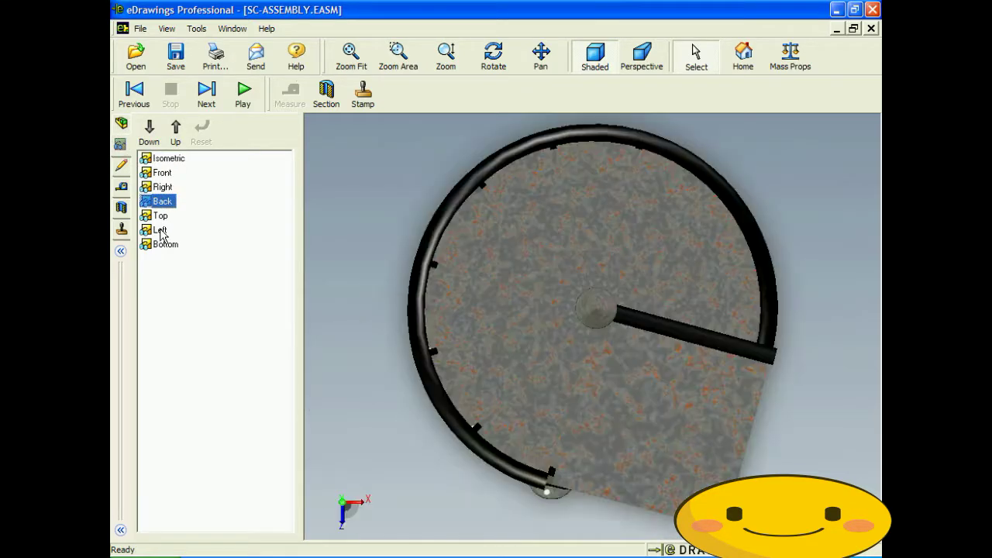
{"action": "left_click", "coordinate": [161, 230]}
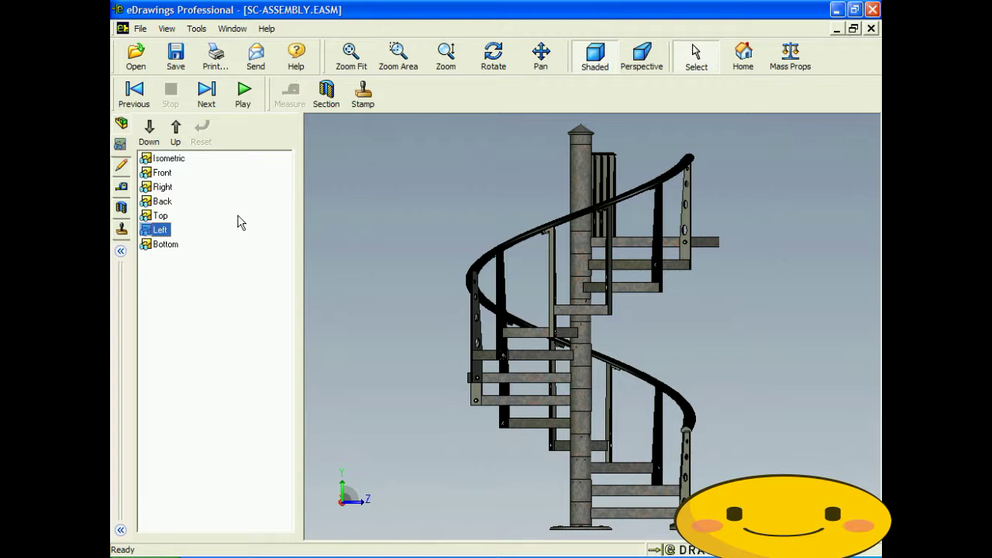
Reorder the animation sequence so that the Front view comes first and the Top view second
{"action": "left_click", "coordinate": [164, 173]}
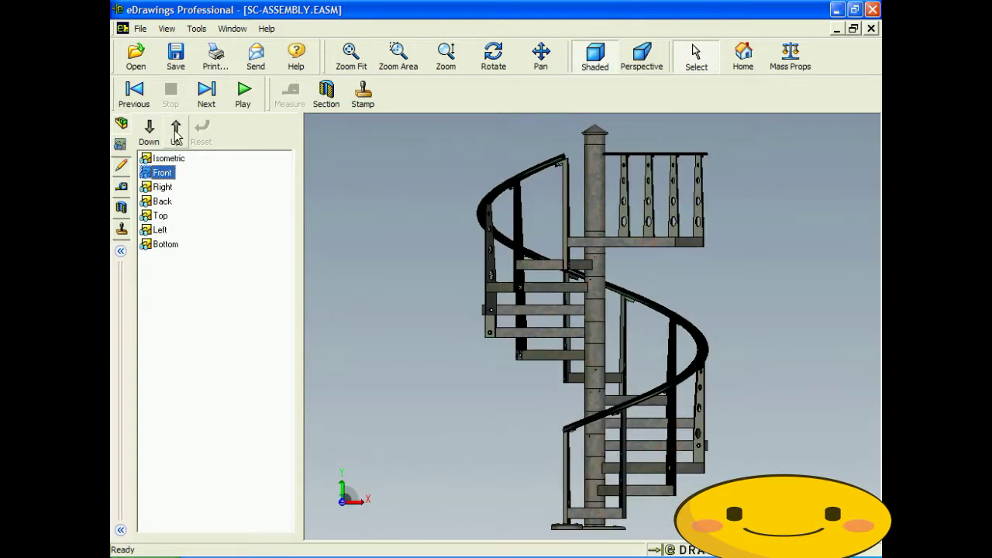
{"action": "left_click", "coordinate": [177, 132]}
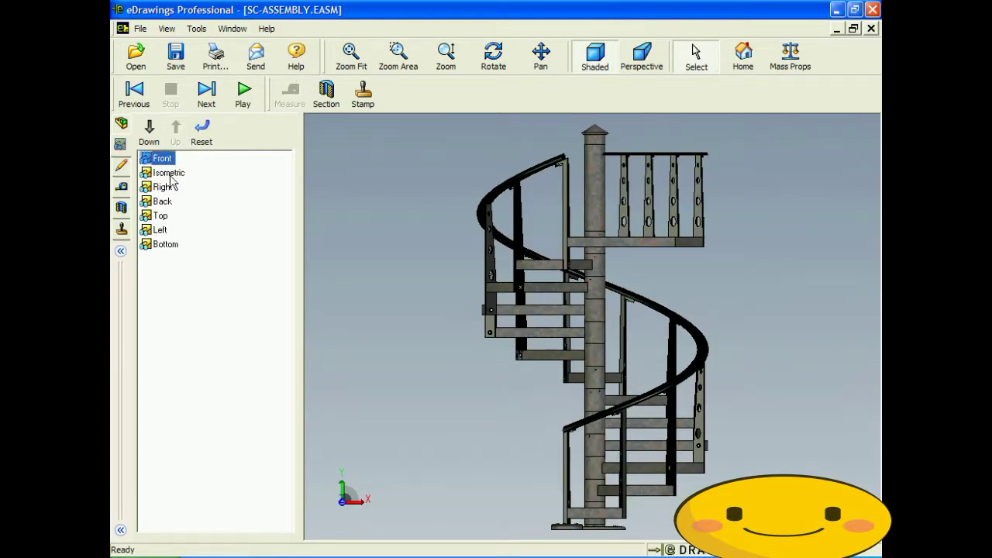
{"action": "left_click", "coordinate": [162, 217]}
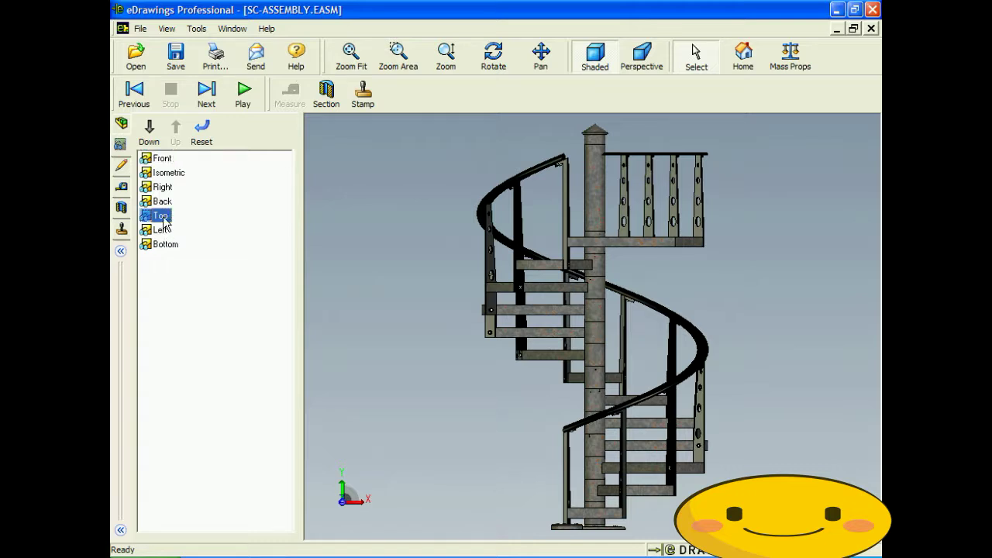
{"action": "left_click", "coordinate": [176, 133]}
{"action": "left_click", "coordinate": [176, 133]}
{"action": "left_click", "coordinate": [176, 133]}
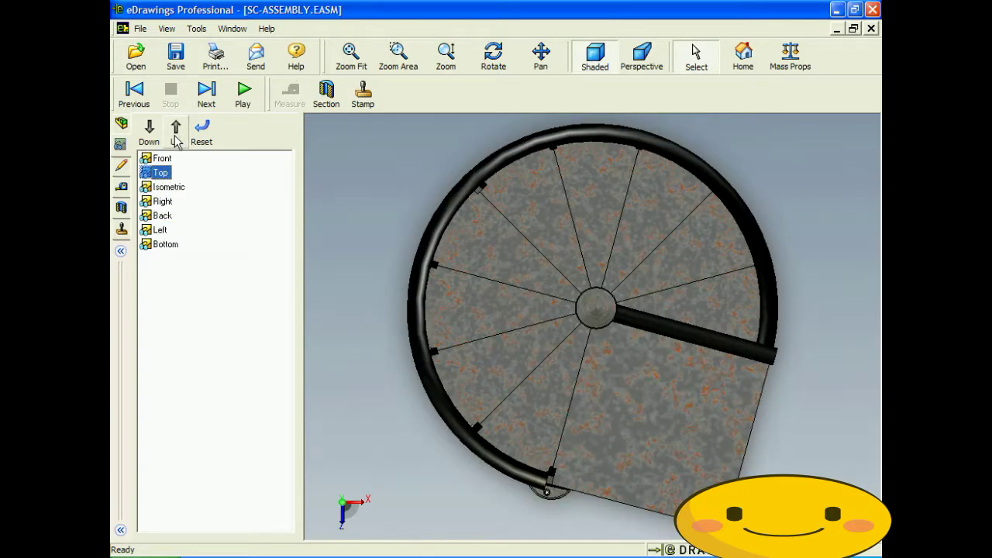
Move the Bottom view directly after Top in the animation sequence and play the animation from the Front view
{"action": "left_click", "coordinate": [166, 244]}
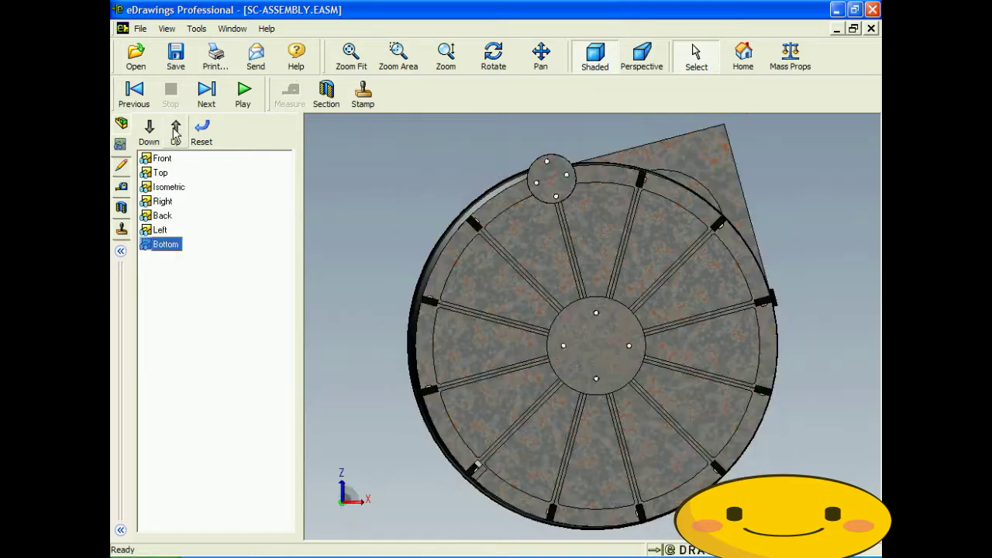
{"action": "left_click", "coordinate": [176, 133]}
{"action": "left_click", "coordinate": [176, 133]}
{"action": "left_click", "coordinate": [176, 133]}
{"action": "left_click", "coordinate": [176, 133]}
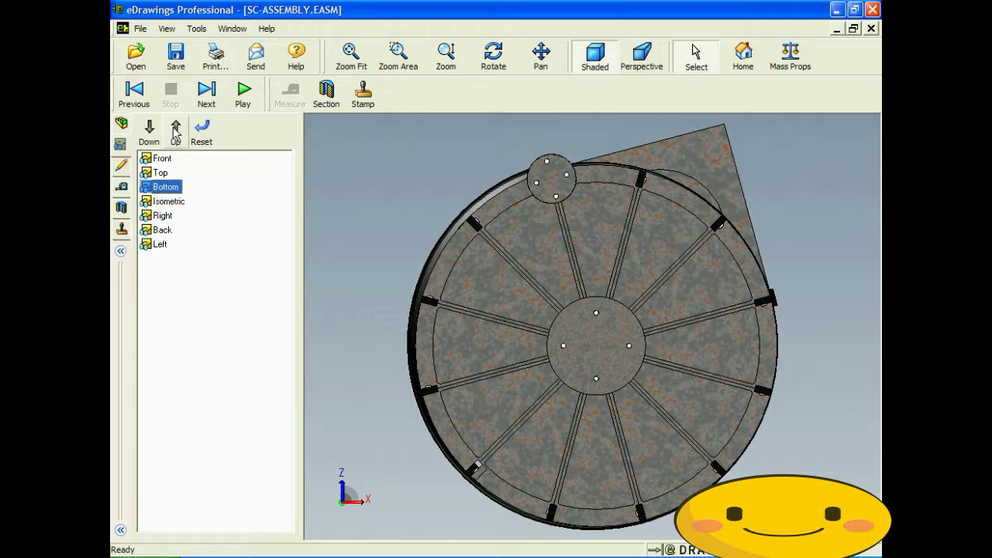
{"action": "left_click", "coordinate": [162, 159]}
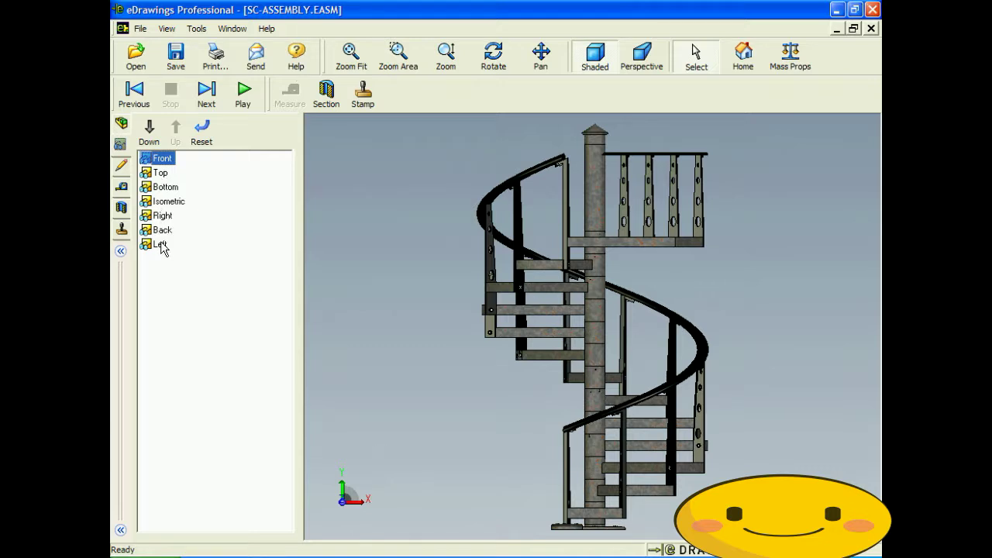
{"action": "left_click", "coordinate": [247, 97]}
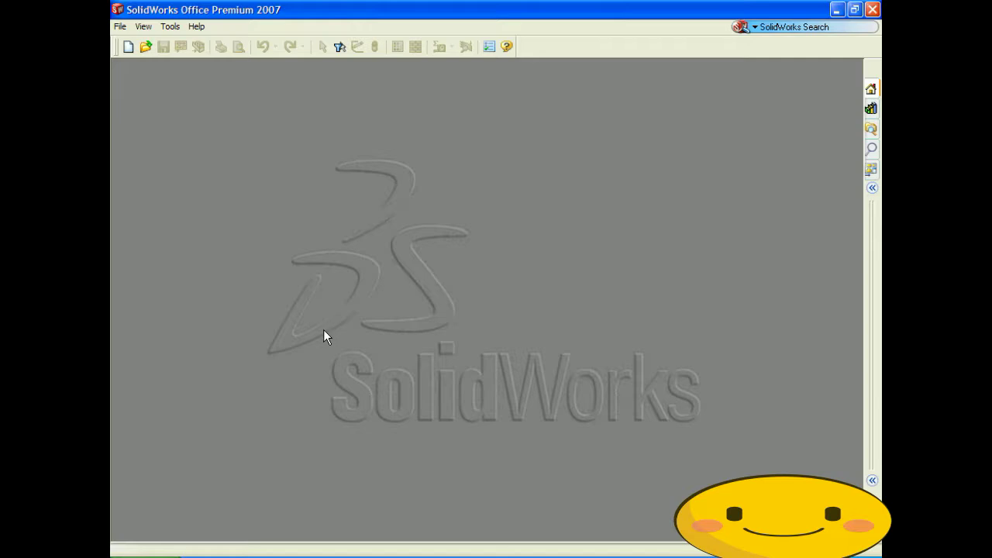
Switch to SolidWorks and create a new assembly from the ASM-MM-ANSI template
{"action": "left_click", "coordinate": [120, 26]}
{"action": "left_click", "coordinate": [125, 43]}
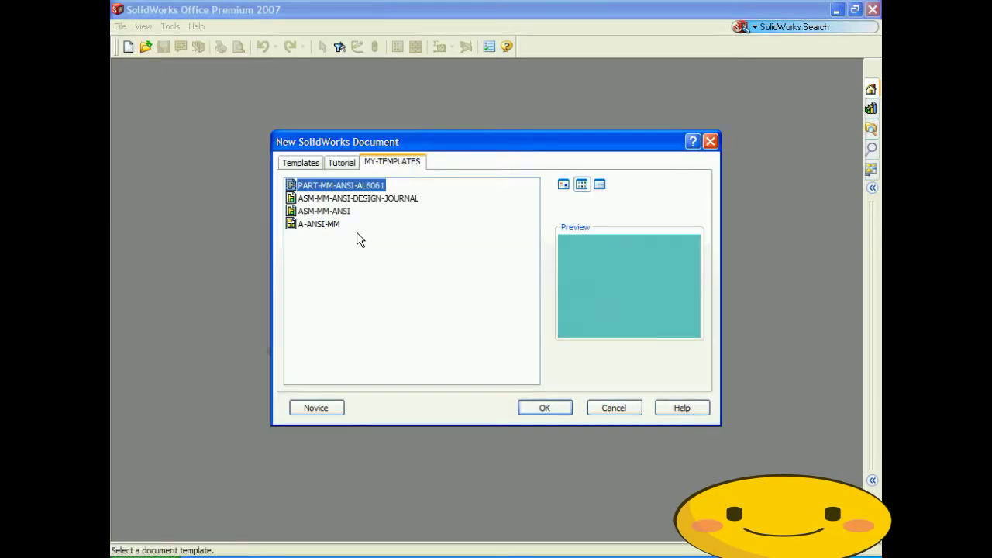
{"action": "left_click", "coordinate": [355, 212]}
{"action": "left_click", "coordinate": [540, 409]}
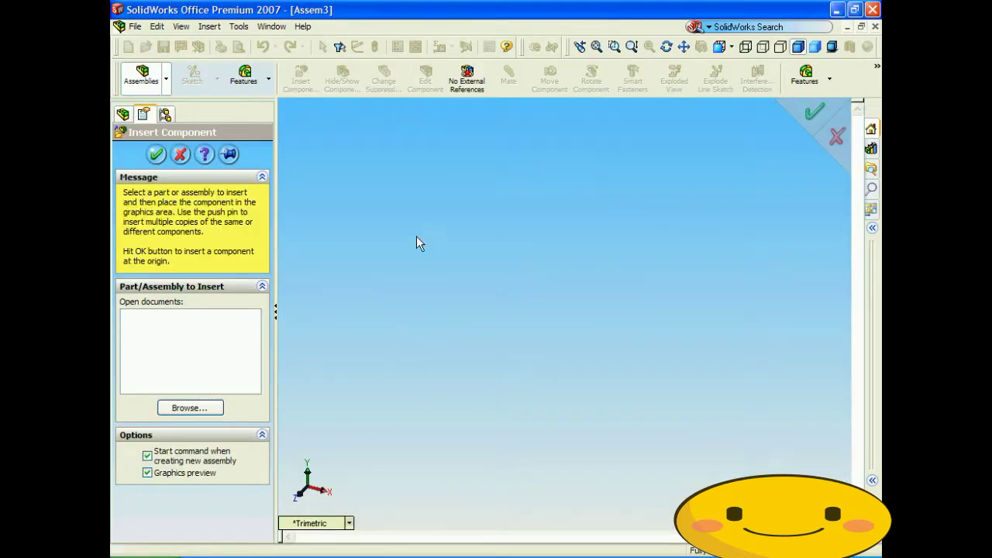
Show the origins and place the BA3-Top part from the TV REMOTE folder at the assembly origin
{"action": "left_click", "coordinate": [182, 27]}
{"action": "left_click", "coordinate": [216, 184]}
{"action": "left_click", "coordinate": [215, 407]}
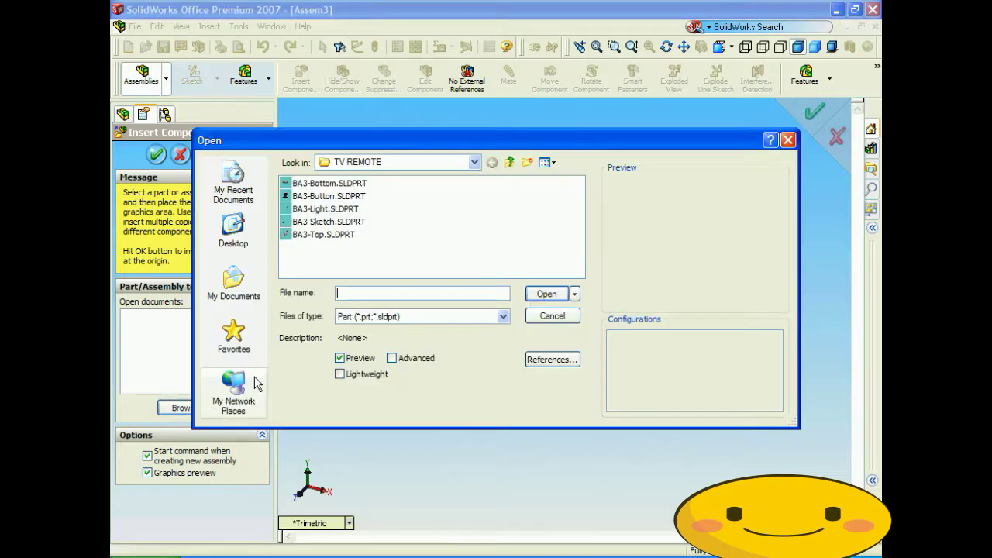
{"action": "left_click", "coordinate": [314, 234]}
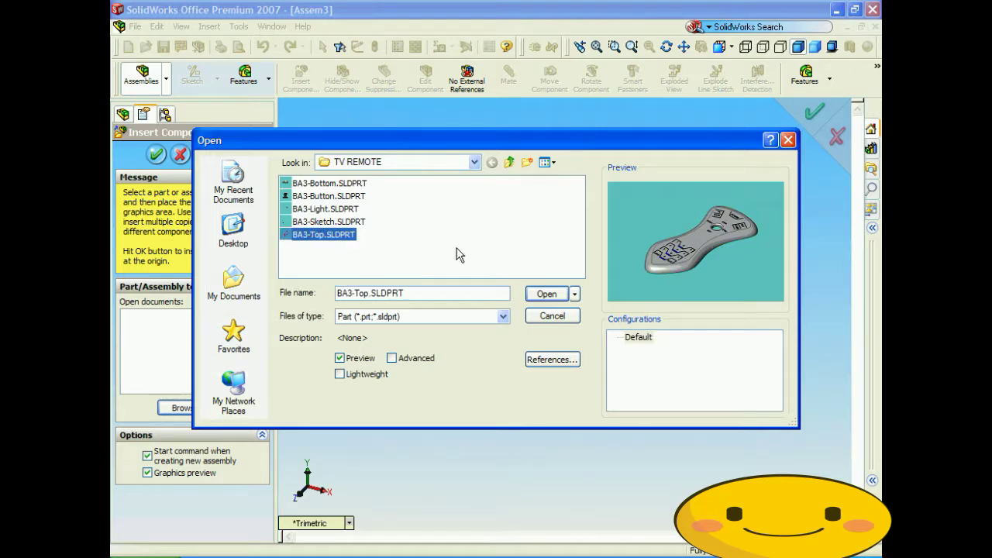
{"action": "left_click", "coordinate": [543, 294]}
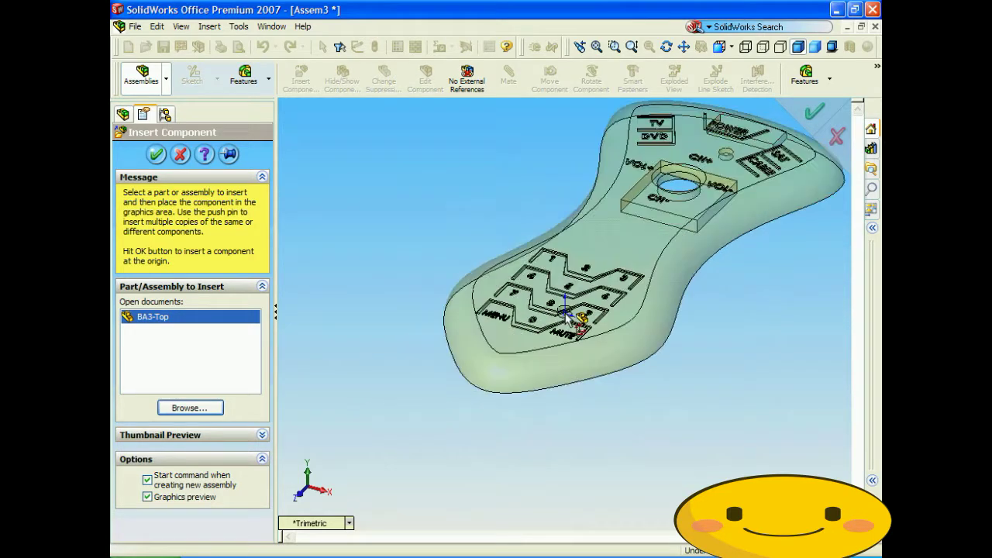
{"action": "left_click", "coordinate": [566, 313]}
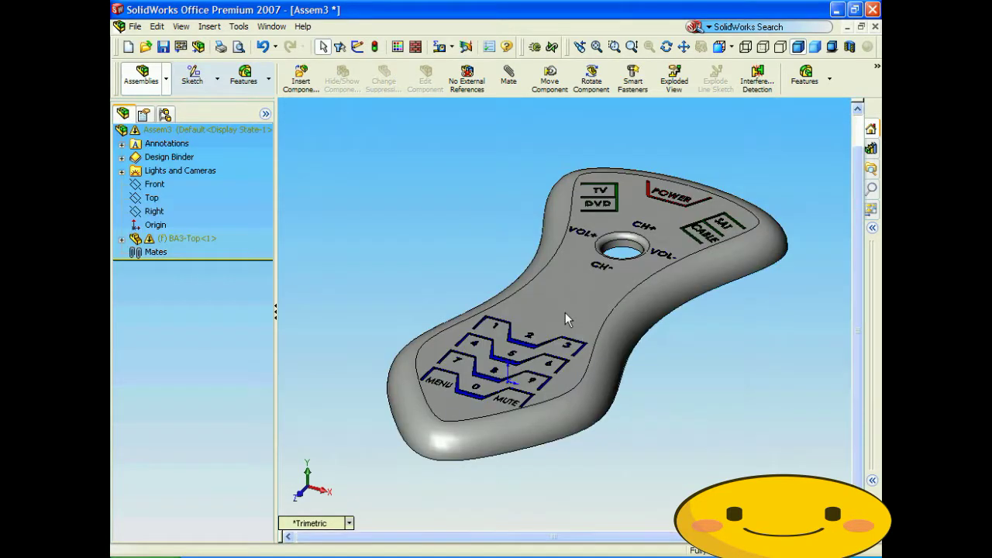
Examine the remote's top cover and its round button hole from several angles
{"action": "key", "text": "Left"}
{"action": "key", "text": "Left"}
{"action": "key", "text": "Left"}
{"action": "key", "text": "Left"}
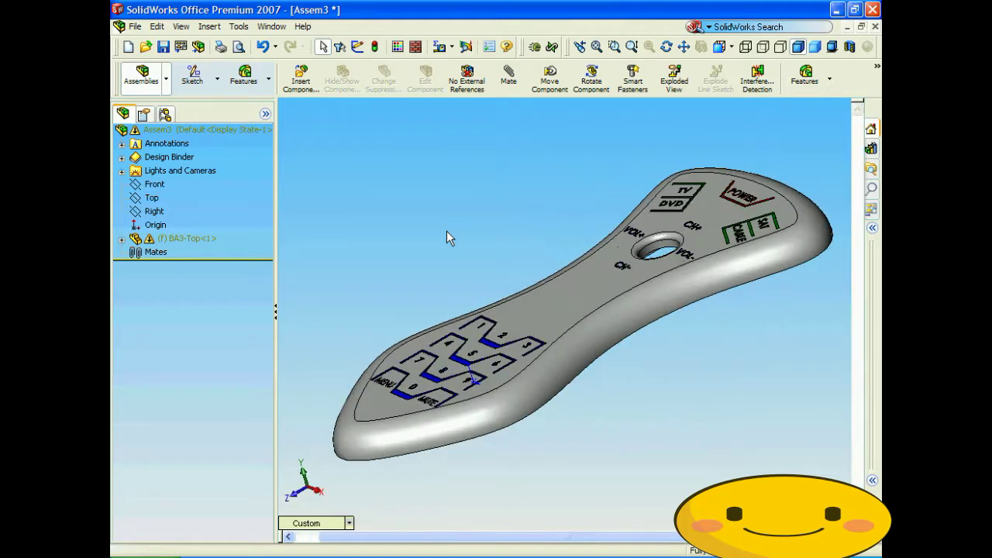
{"action": "key", "text": "Right"}
{"action": "key", "text": "Right"}
{"action": "key", "text": "Right"}
{"action": "key", "text": "Right"}
{"action": "key", "text": "Right"}
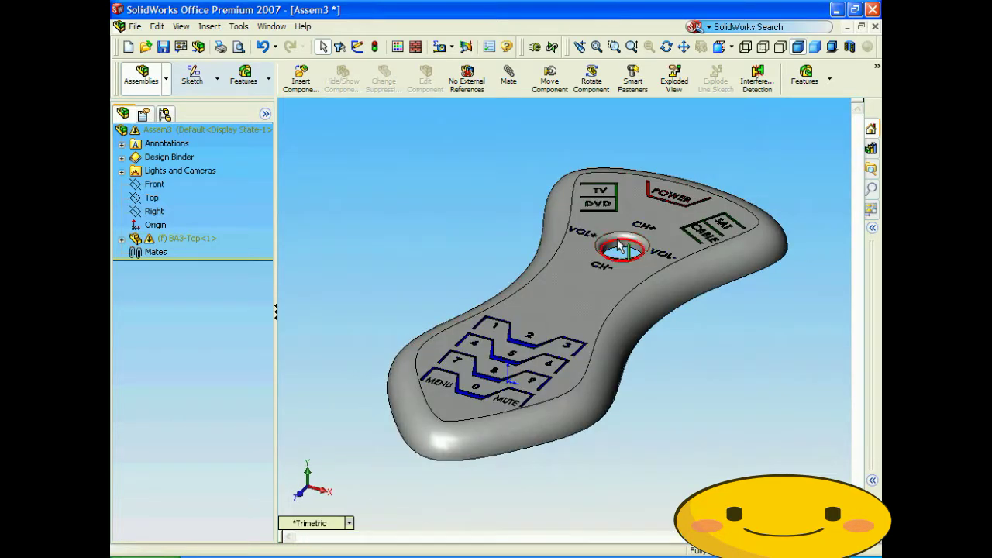
{"action": "key", "text": "Down"}
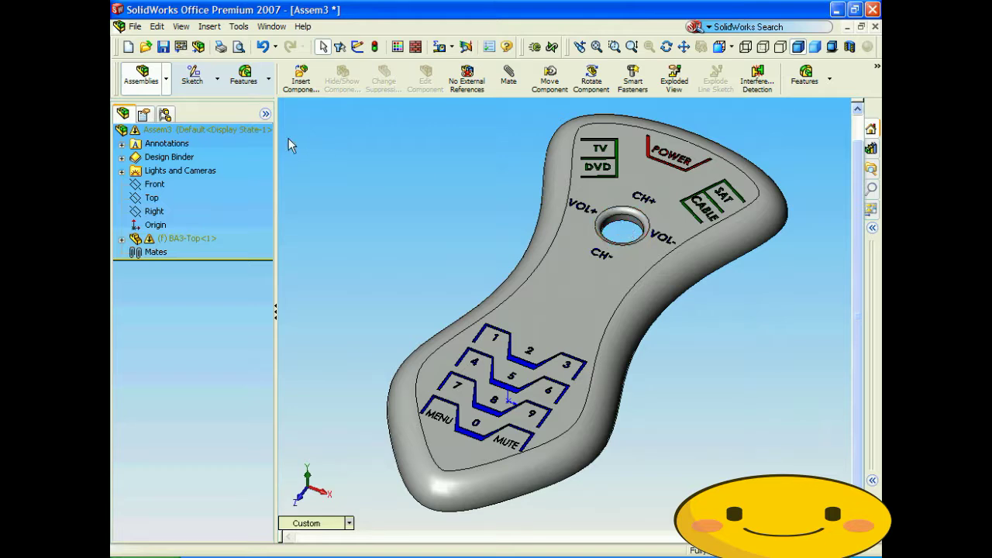
Insert the BA3-Button part from the TV REMOTE folder beside the remote's top cover
{"action": "left_click", "coordinate": [307, 74]}
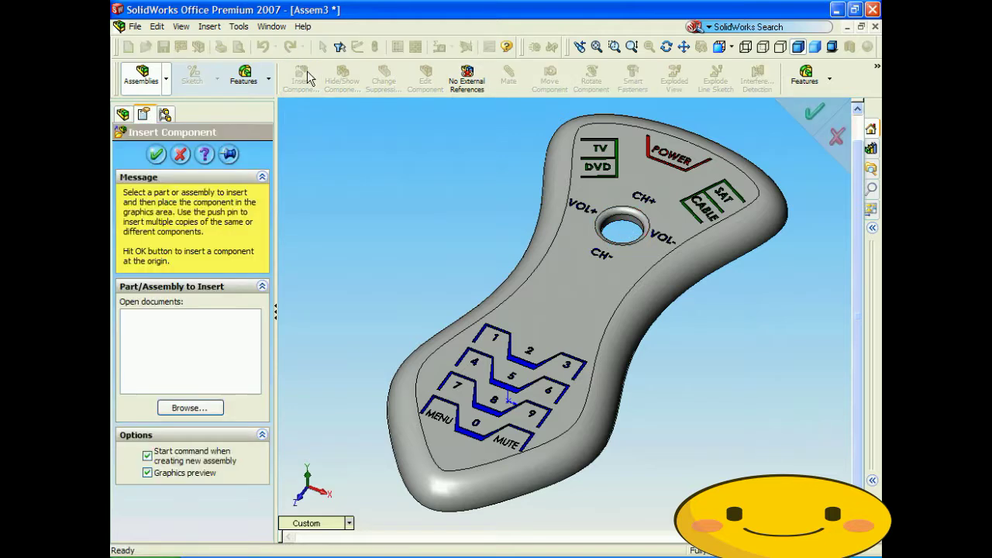
{"action": "left_click", "coordinate": [190, 408]}
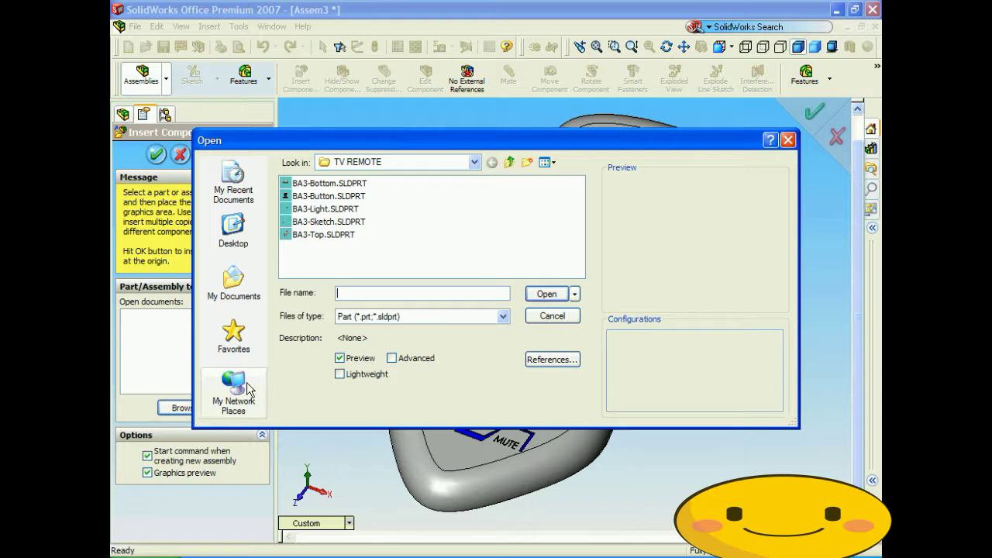
{"action": "left_click", "coordinate": [330, 197]}
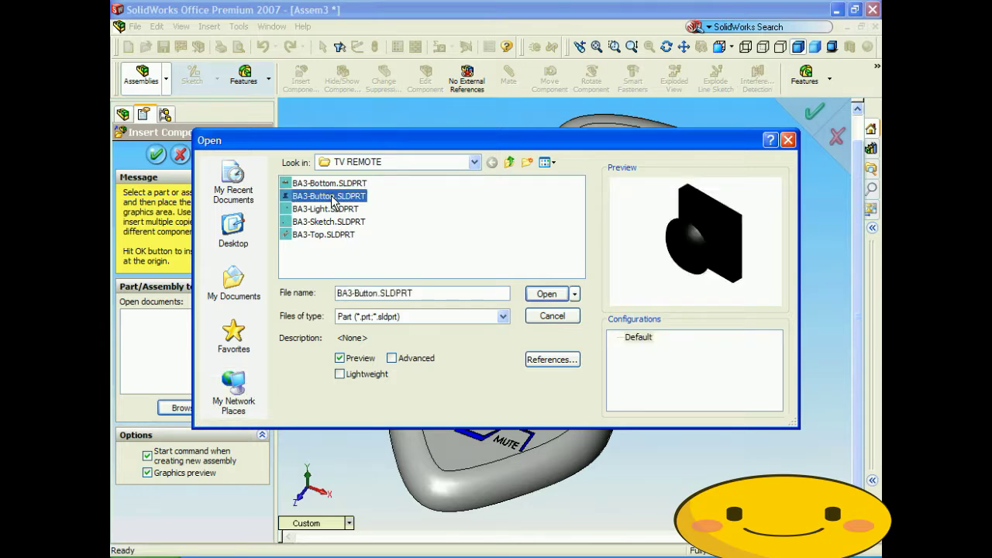
{"action": "left_click", "coordinate": [539, 296]}
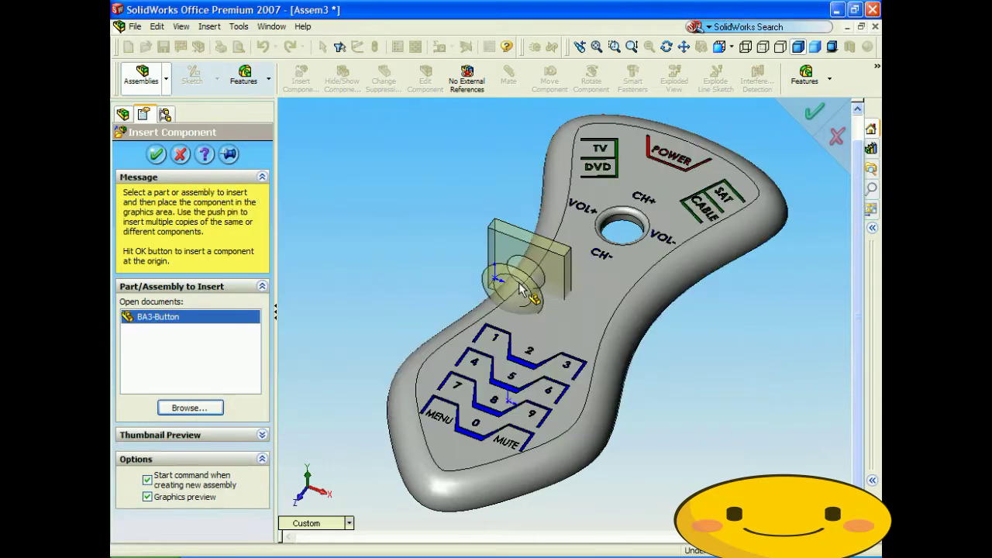
{"action": "left_click", "coordinate": [398, 190]}
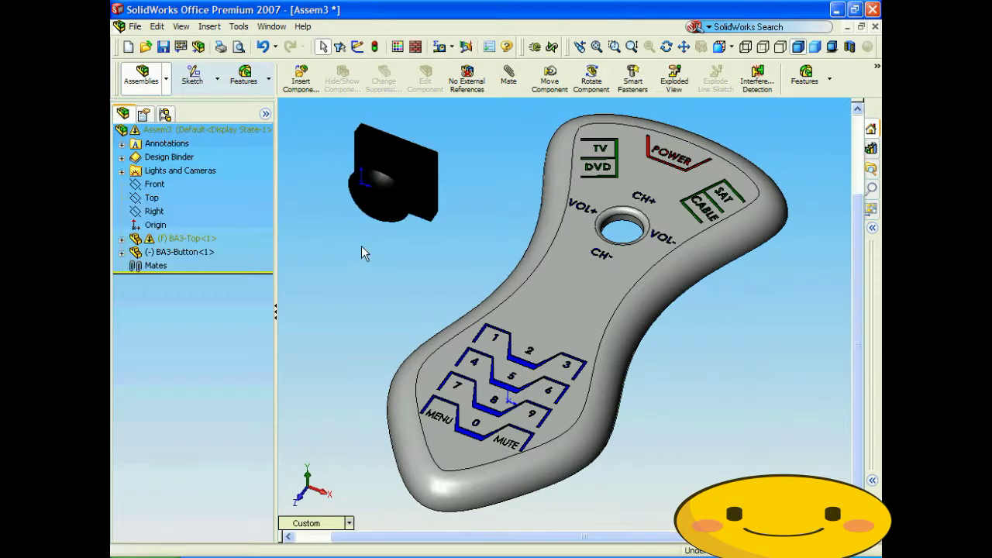
Add a concentric mate between the button's cylindrical stem and the edge of the cover's round hole
{"action": "middle_click_drag", "start_coordinate": [359, 253], "coordinate": [442, 188]}
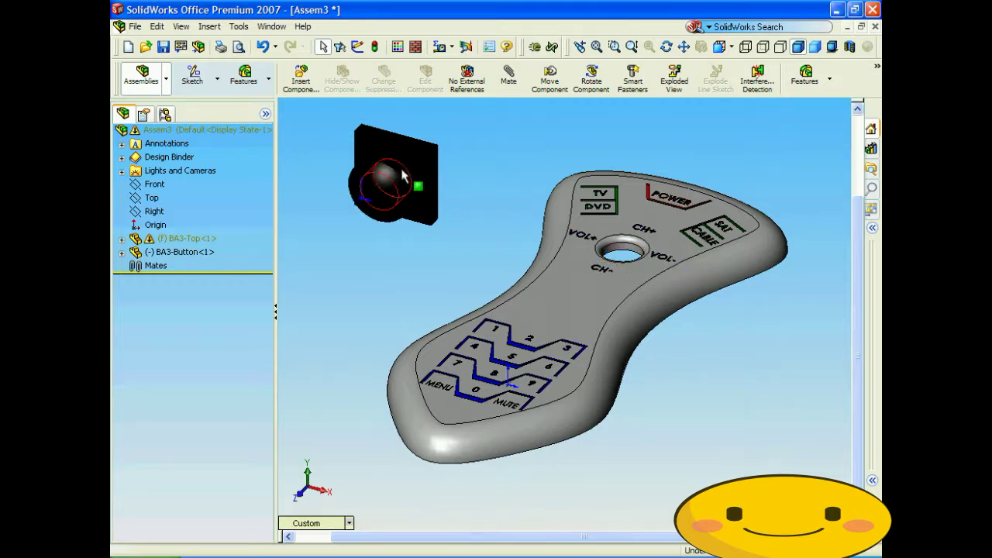
{"action": "left_click", "coordinate": [508, 78]}
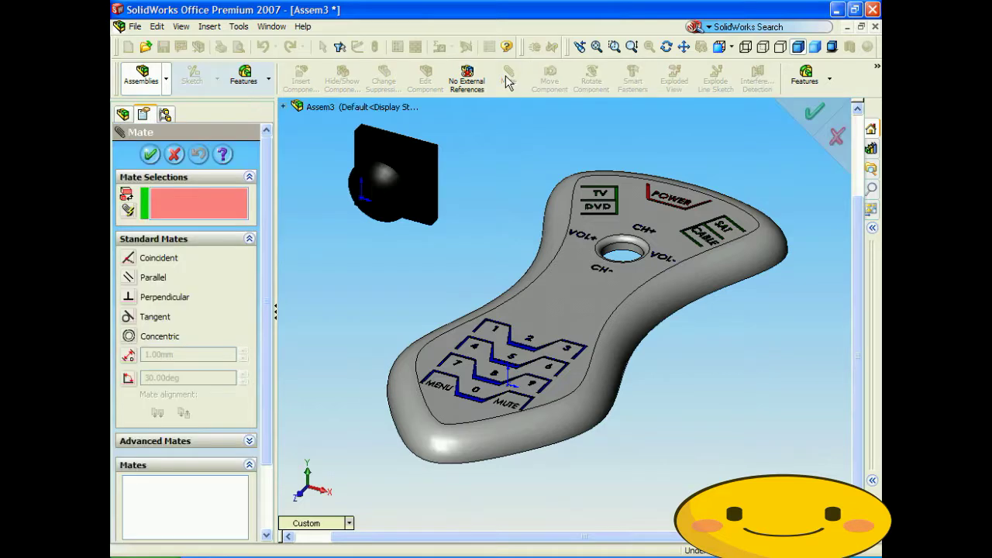
{"action": "left_click", "coordinate": [416, 188]}
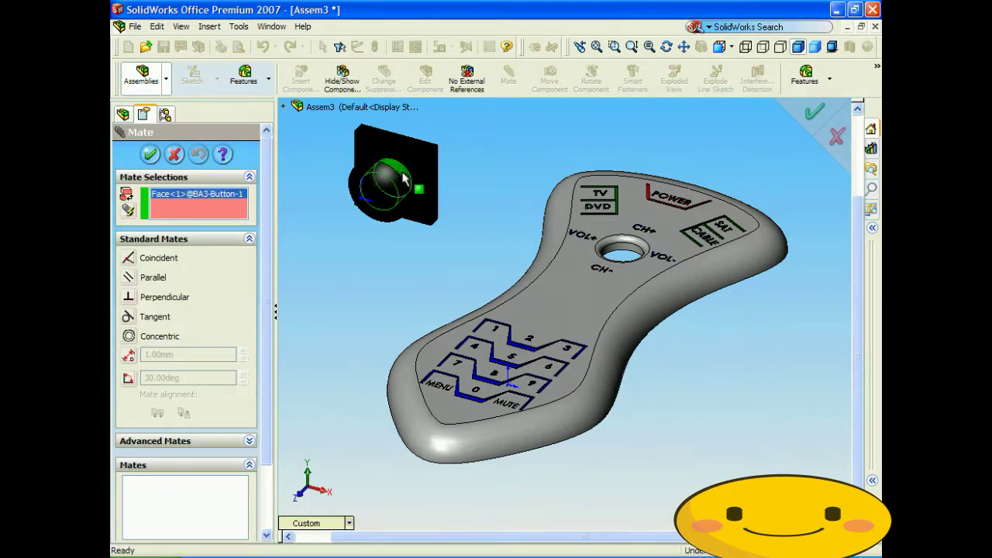
{"action": "left_click", "coordinate": [624, 251]}
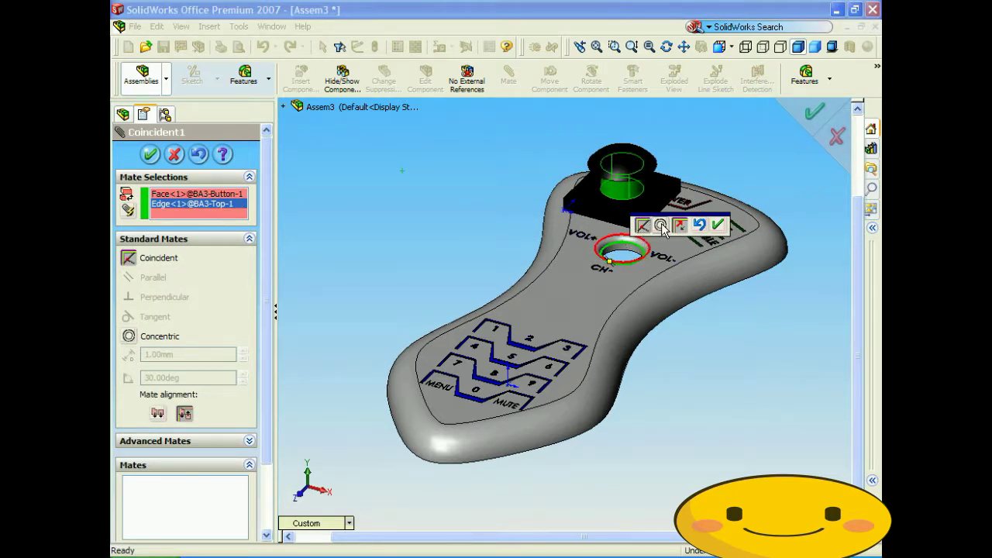
{"action": "left_click", "coordinate": [661, 225]}
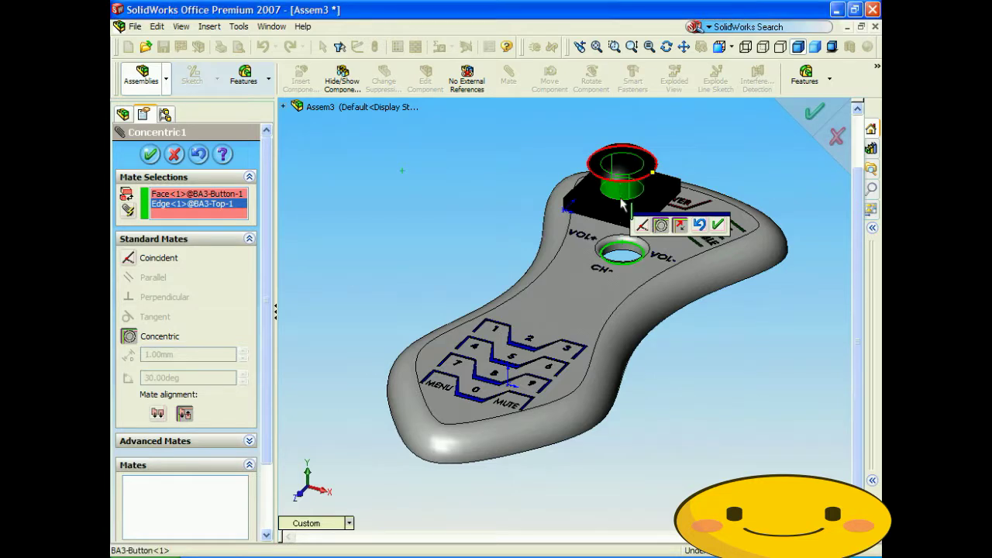
{"action": "left_click", "coordinate": [720, 226]}
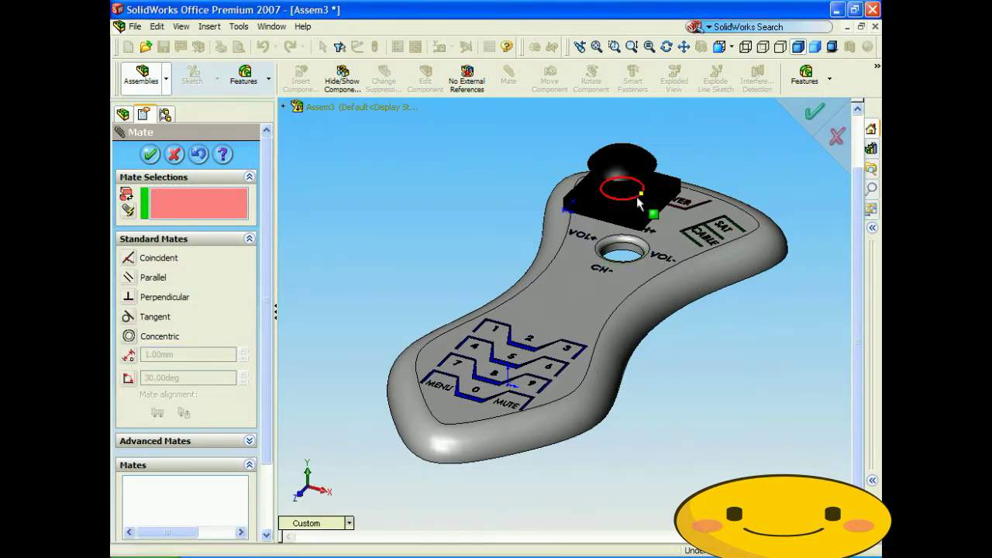
Add a coincident mate between a side face of the button's square base and a side wall of the cover's underside pocket
{"action": "left_click_drag", "start_coordinate": [633, 195], "coordinate": [434, 175]}
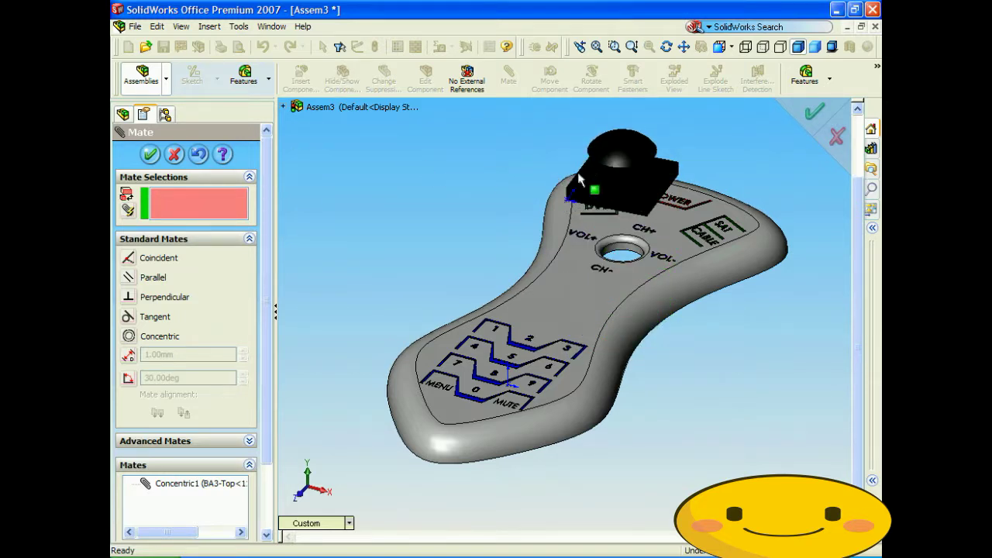
{"action": "mouse_move", "coordinate": [629, 205]}
{"action": "left_mouse_down"}
{"action": "mouse_move", "coordinate": [549, 186]}
{"action": "mouse_move", "coordinate": [595, 197]}
{"action": "left_mouse_up"}
{"action": "left_click", "coordinate": [600, 190]}
{"action": "middle_click_drag", "start_coordinate": [510, 208], "coordinate": [612, 326]}
{"action": "scroll", "coordinate": [612, 326], "scroll_direction": "down", "scroll_amount": 3}
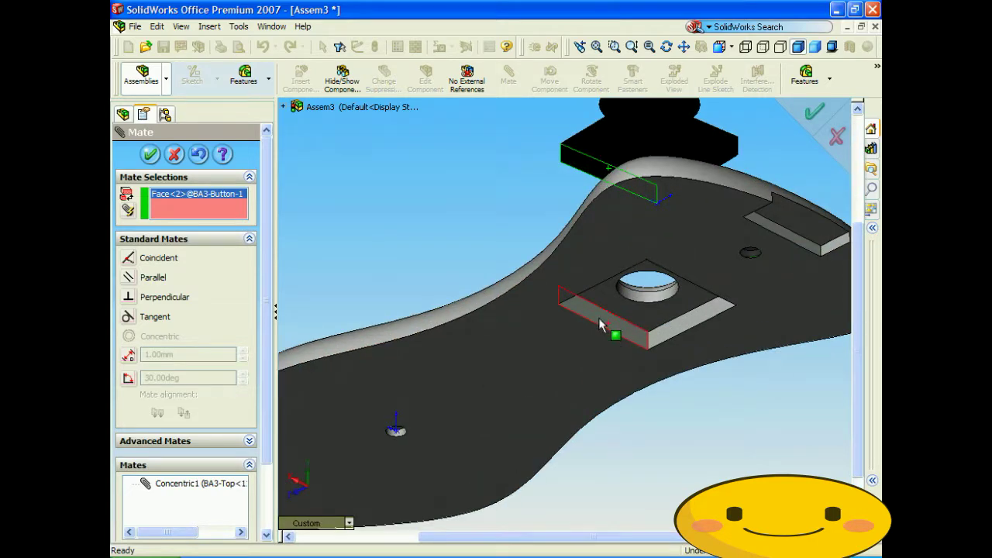
{"action": "left_click", "coordinate": [601, 326]}
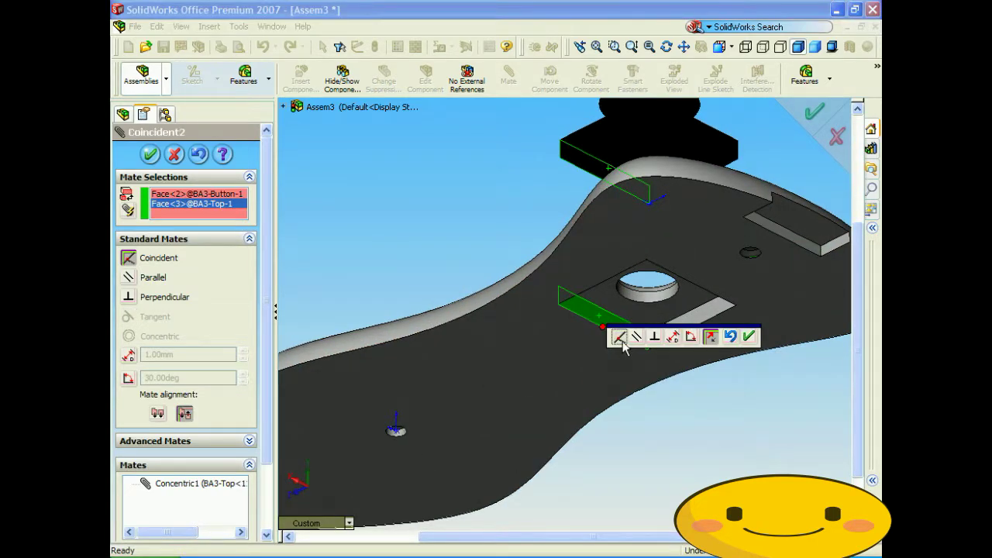
{"action": "left_click", "coordinate": [707, 336]}
{"action": "left_click", "coordinate": [749, 337]}
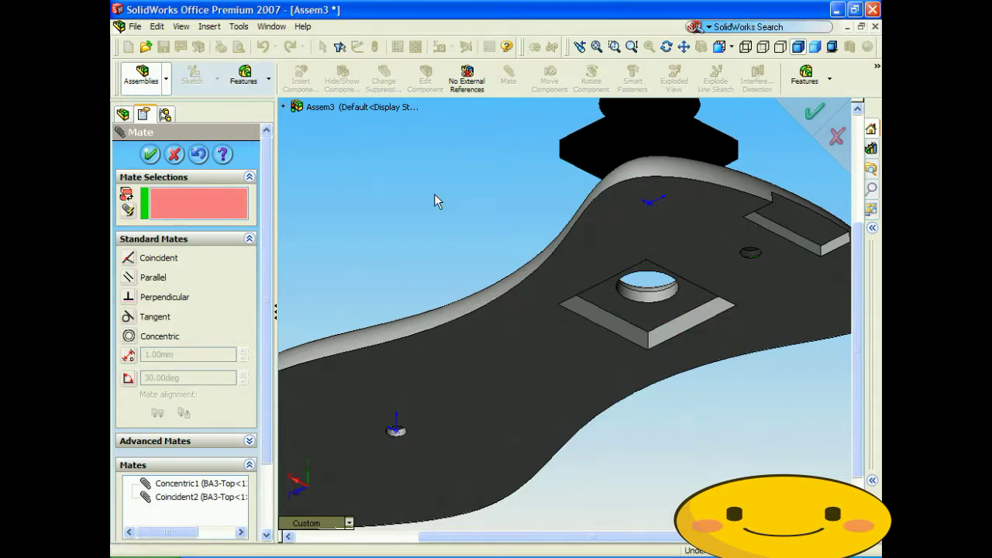
Seat the button by mating its base's upper face coincident with the floor of the cover's square pocket, and finish mating
{"action": "middle_click_drag", "start_coordinate": [475, 188], "coordinate": [631, 203]}
{"action": "mouse_move", "coordinate": [631, 203]}
{"action": "left_mouse_down"}
{"action": "mouse_move", "coordinate": [648, 206]}
{"action": "mouse_move", "coordinate": [629, 158]}
{"action": "mouse_move", "coordinate": [609, 460]}
{"action": "mouse_move", "coordinate": [631, 163]}
{"action": "mouse_move", "coordinate": [646, 302]}
{"action": "mouse_move", "coordinate": [618, 442]}
{"action": "mouse_move", "coordinate": [649, 244]}
{"action": "mouse_move", "coordinate": [626, 218]}
{"action": "left_mouse_up"}
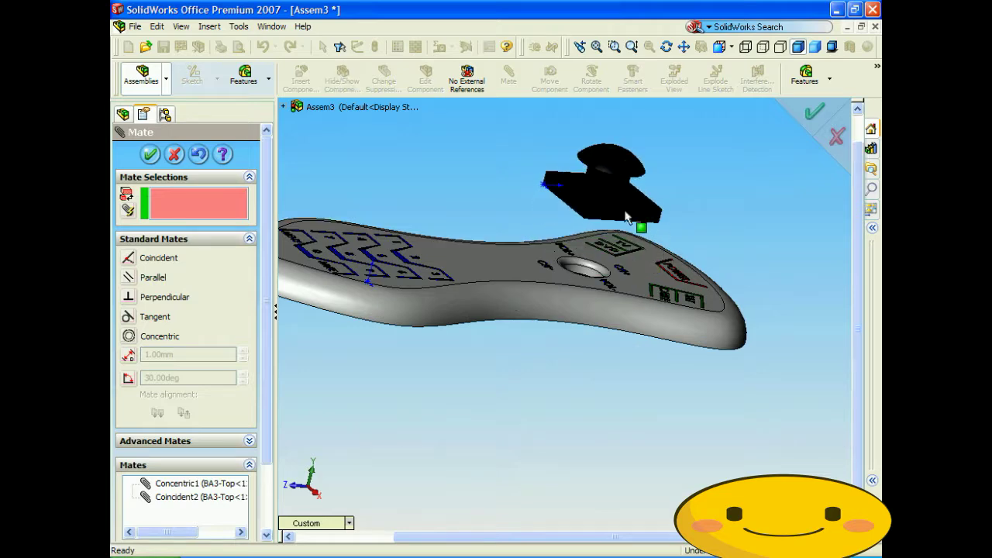
{"action": "left_click", "coordinate": [587, 195]}
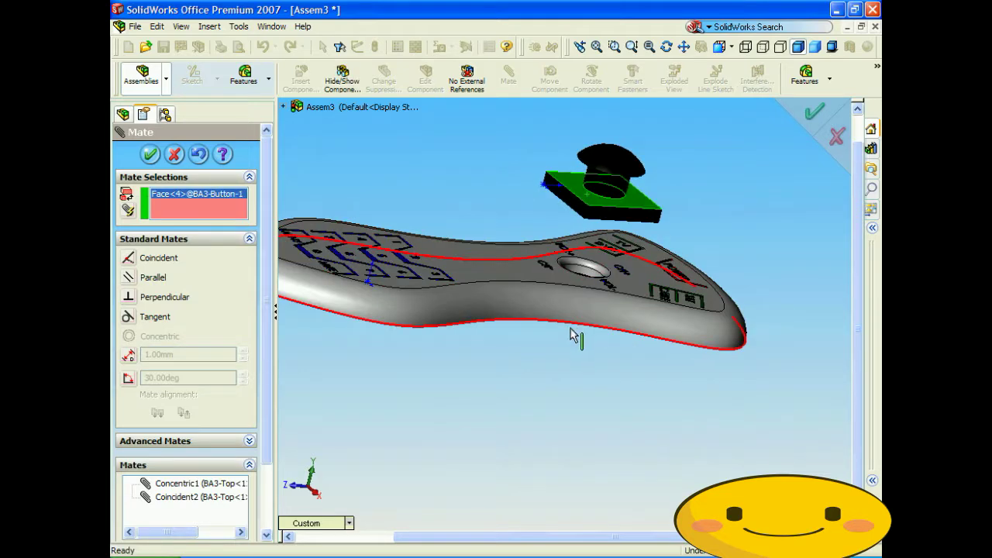
{"action": "key", "text": "Up"}
{"action": "key", "text": "Up"}
{"action": "key", "text": "Up"}
{"action": "key", "text": "Up"}
{"action": "left_click", "coordinate": [549, 372]}
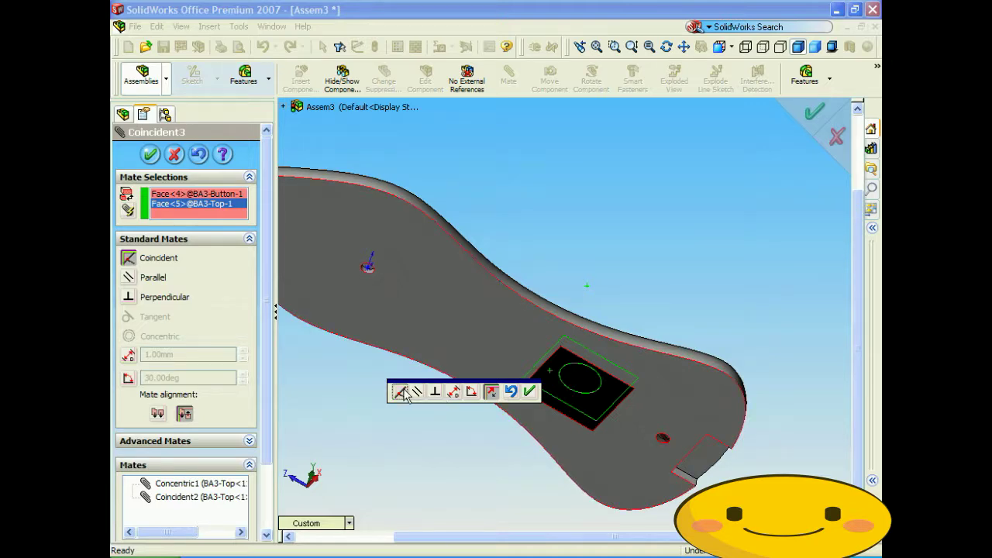
{"action": "left_click", "coordinate": [529, 391]}
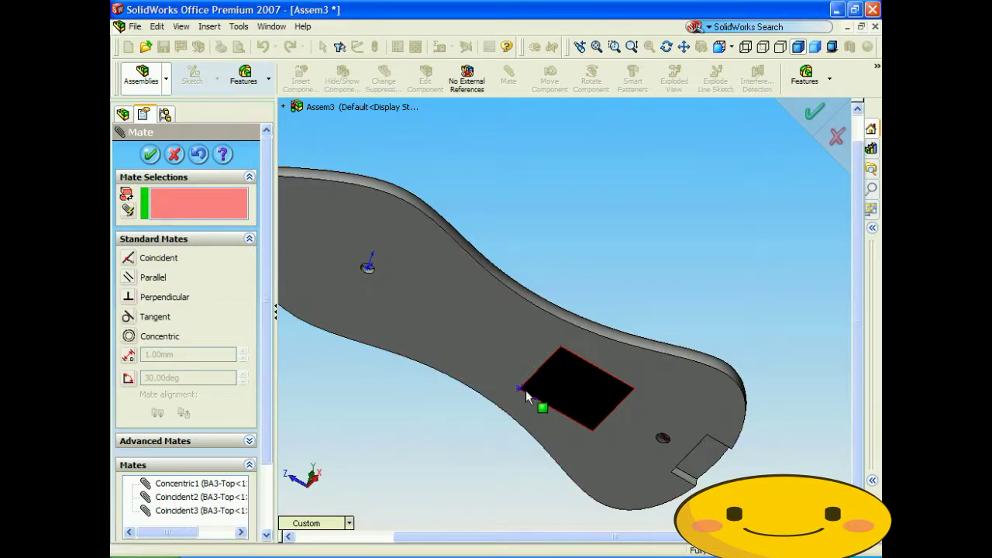
{"action": "middle_click_drag", "start_coordinate": [436, 433], "coordinate": [605, 248]}
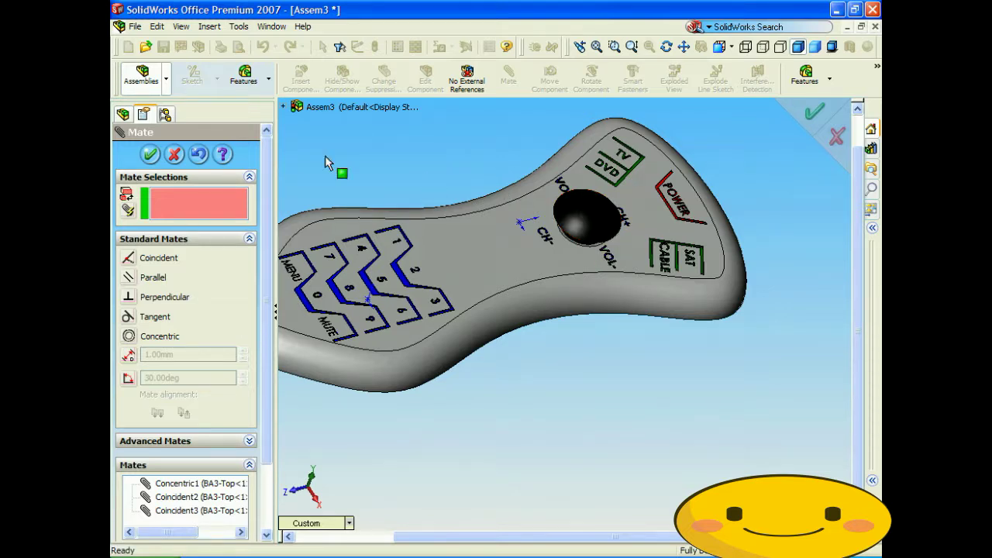
{"action": "left_click", "coordinate": [172, 155]}
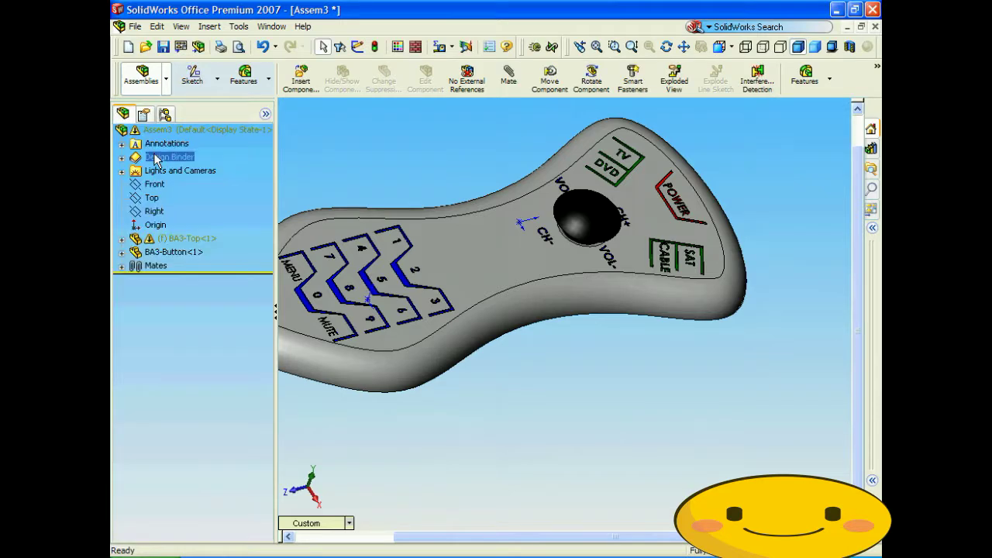
Examine how the mated button sits in the cover from above and from the underside
{"action": "key", "text": "Up"}
{"action": "key", "text": "Up"}
{"action": "key", "text": "z"}
{"action": "key", "text": "Left"}
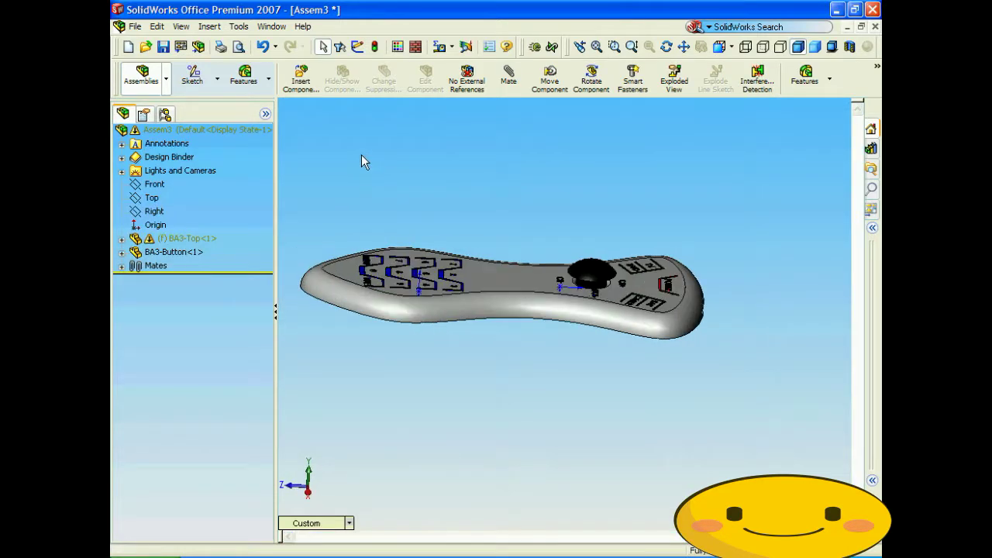
{"action": "key", "text": "Up"}
{"action": "key", "text": "Up"}
{"action": "key", "text": "Up"}
{"action": "key", "text": "Up"}
{"action": "key", "text": "Up"}
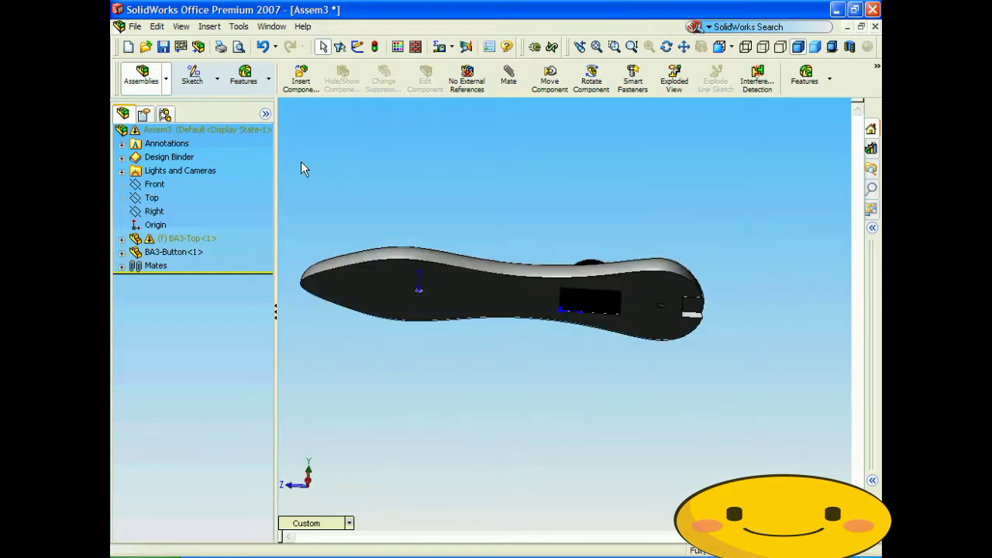
Insert the BA3-Light part from the TV REMOTE folder just beyond the cover's front end
{"action": "left_click", "coordinate": [299, 86]}
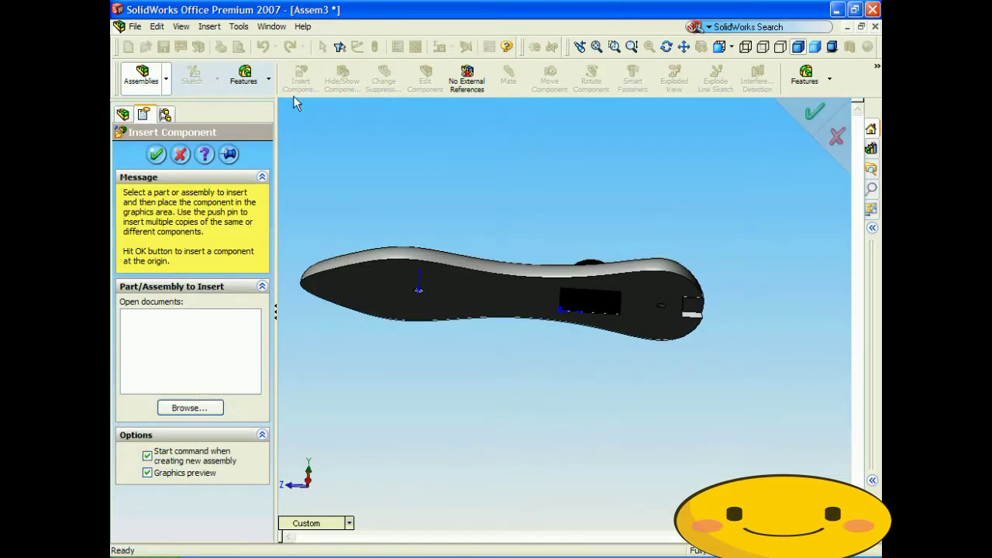
{"action": "left_click", "coordinate": [195, 408]}
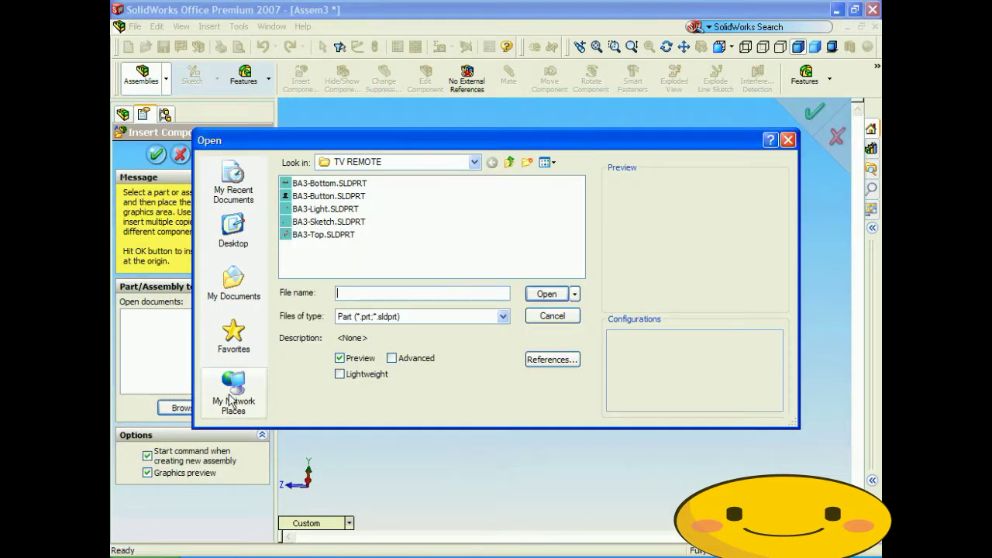
{"action": "left_click", "coordinate": [318, 209]}
{"action": "left_click", "coordinate": [546, 294]}
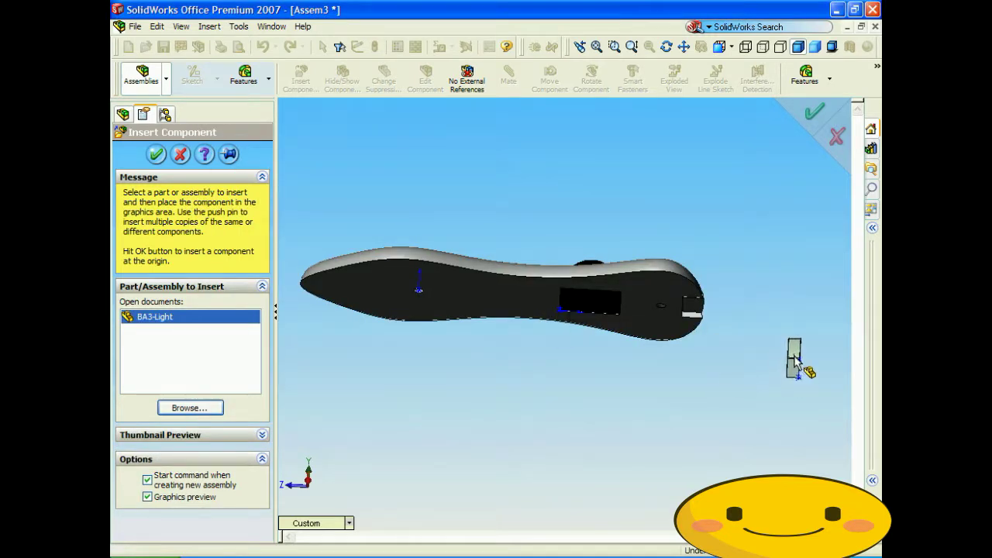
{"action": "left_click", "coordinate": [797, 317]}
{"action": "key", "text": "Down"}
{"action": "key", "text": "Down"}
{"action": "key", "text": "Down"}
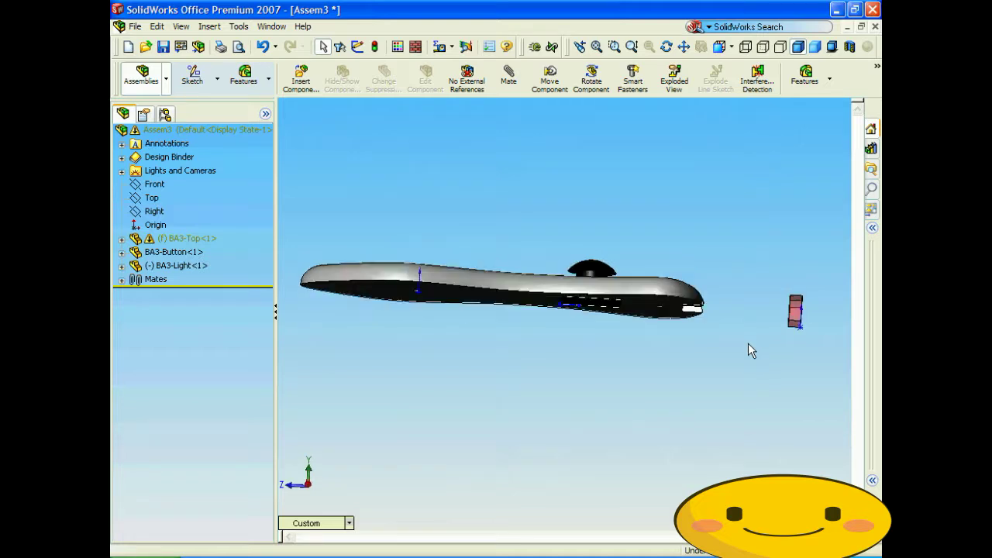
{"action": "key", "text": "Right"}
{"action": "key", "text": "Right"}
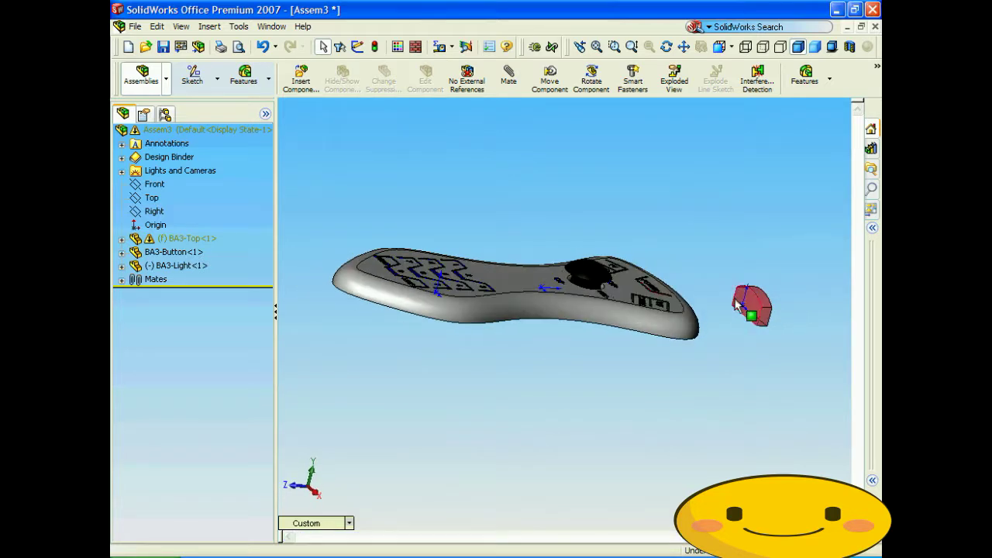
Add a coincident mate between the light's long flat back face and the back wall of the notch at the cover's front end
{"action": "key", "text": "Left"}
{"action": "key", "text": "Left"}
{"action": "key", "text": "Left"}
{"action": "key", "text": "Left"}
{"action": "middle_click_drag", "start_coordinate": [694, 312], "coordinate": [637, 258]}
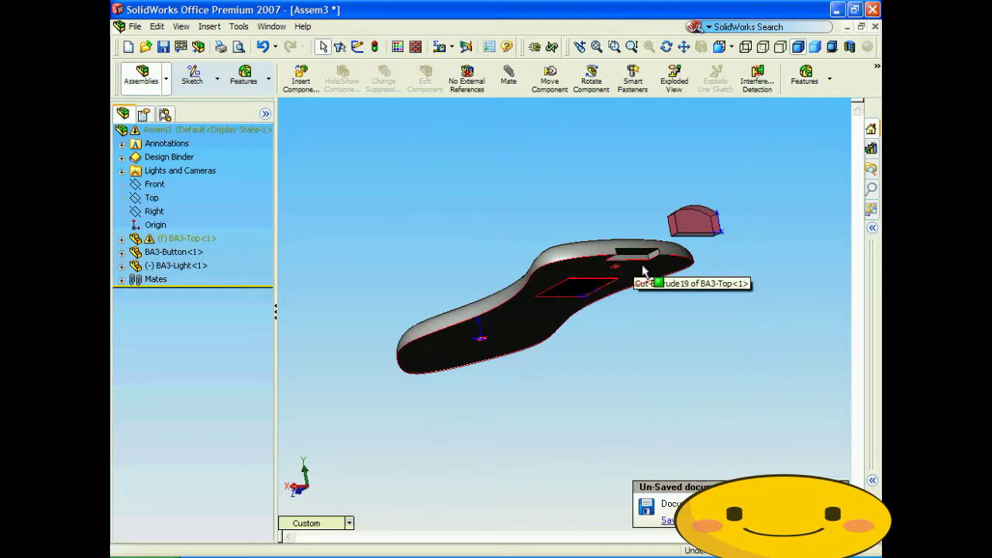
{"action": "mouse_move", "coordinate": [779, 286]}
{"action": "middle_mouse_down"}
{"action": "mouse_move", "coordinate": [748, 277]}
{"action": "mouse_move", "coordinate": [780, 285]}
{"action": "middle_mouse_up"}
{"action": "left_click", "coordinate": [780, 286]}
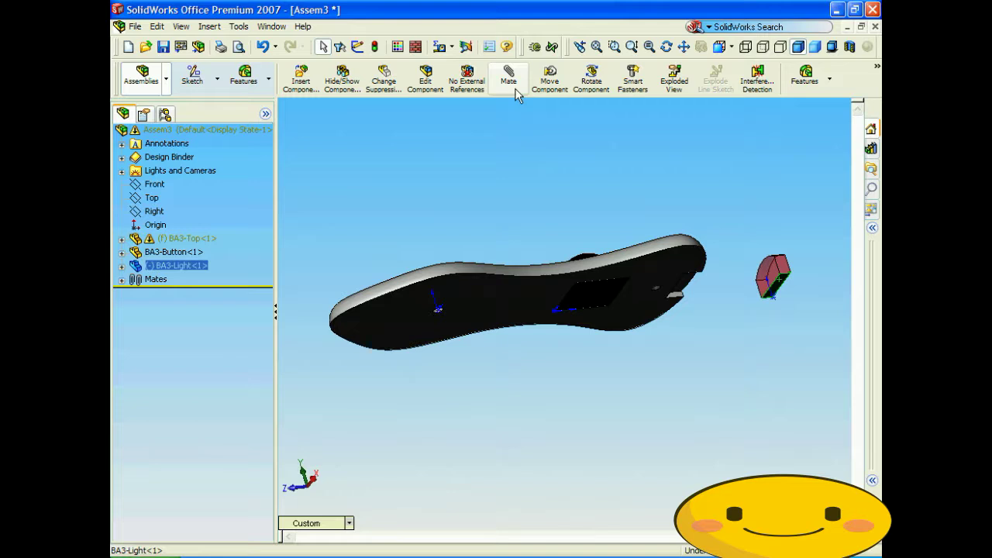
{"action": "left_click", "coordinate": [509, 76]}
{"action": "middle_click_drag", "start_coordinate": [714, 255], "coordinate": [658, 298]}
{"action": "scroll", "coordinate": [651, 298], "scroll_direction": "down", "scroll_amount": 5}
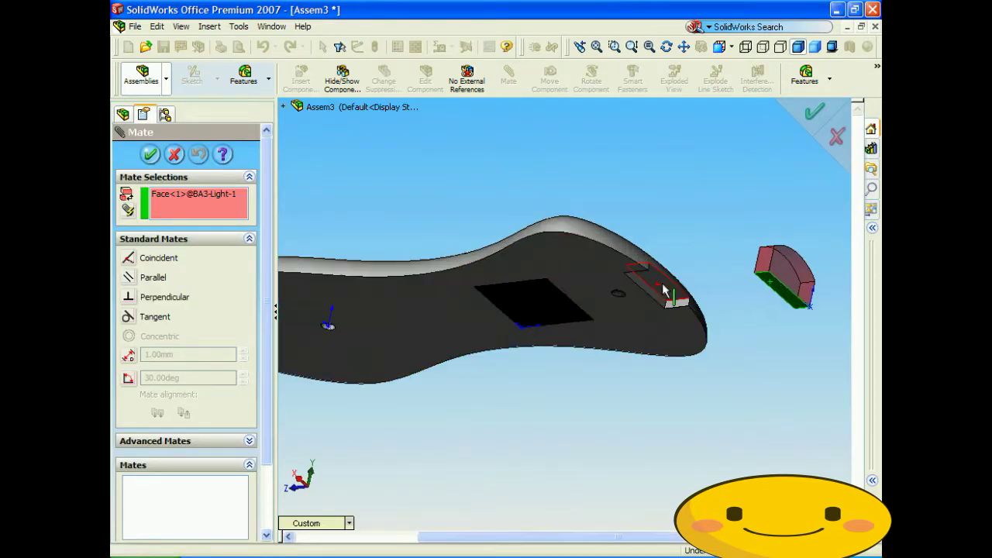
{"action": "left_click", "coordinate": [613, 308]}
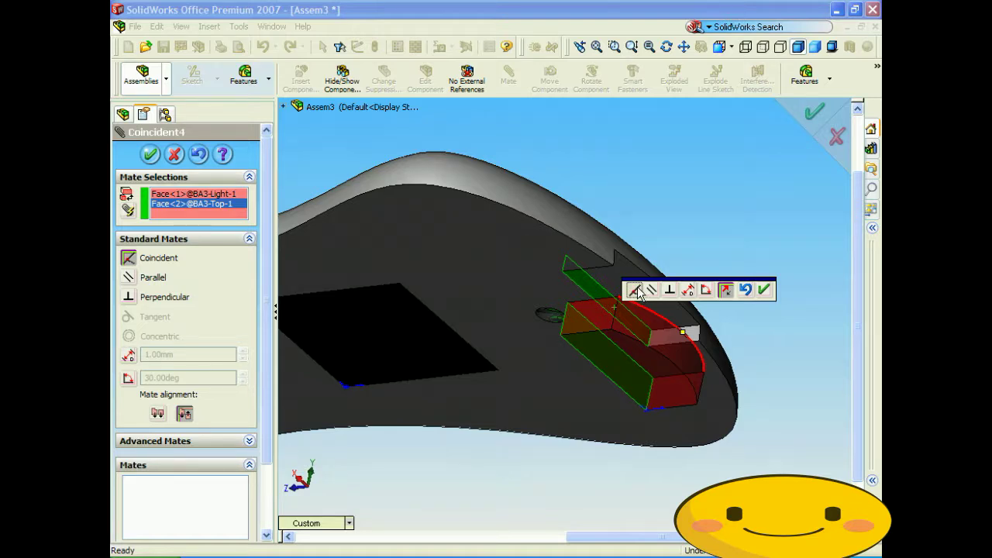
{"action": "left_click", "coordinate": [763, 290]}
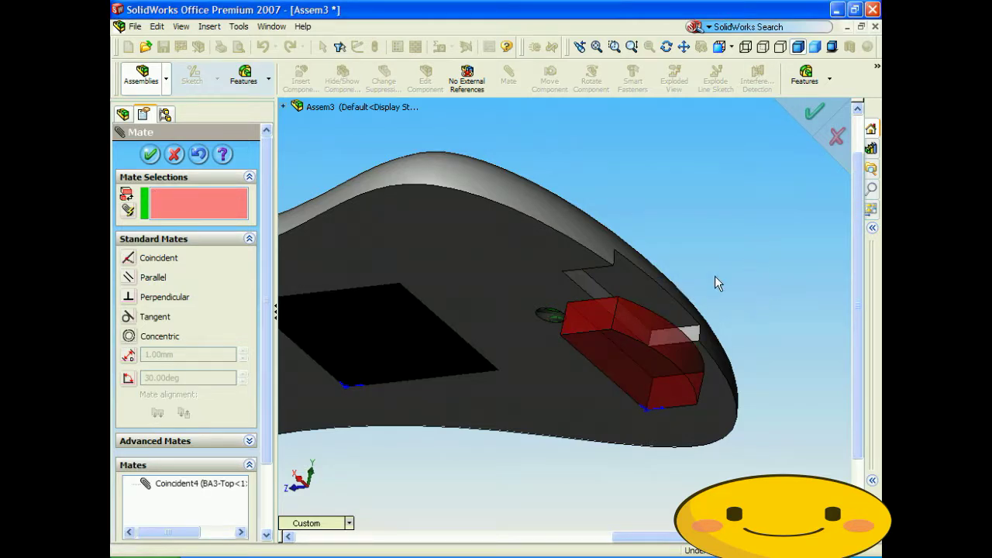
Add a coincident mate between the light's top face and the ceiling of the cover's front notch
{"action": "key", "text": "Down"}
{"action": "key", "text": "Down"}
{"action": "key", "text": "Down"}
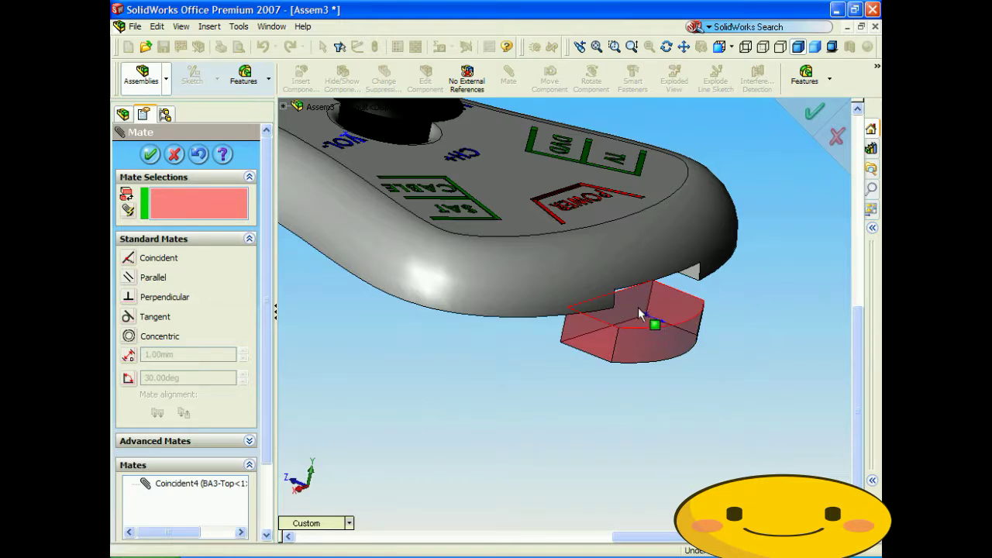
{"action": "left_click", "coordinate": [640, 307]}
{"action": "key", "text": "Up"}
{"action": "key", "text": "Up"}
{"action": "key", "text": "Up"}
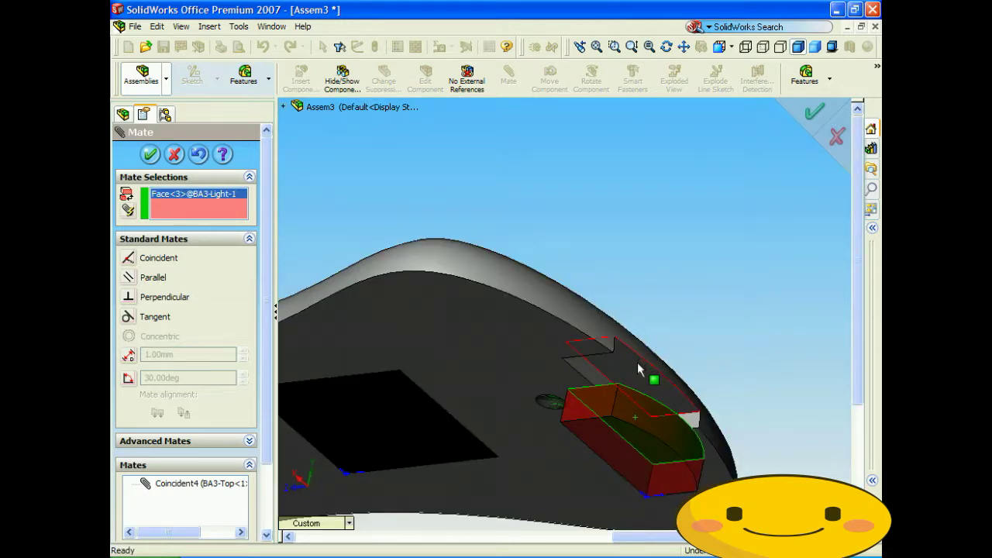
{"action": "left_click", "coordinate": [635, 373]}
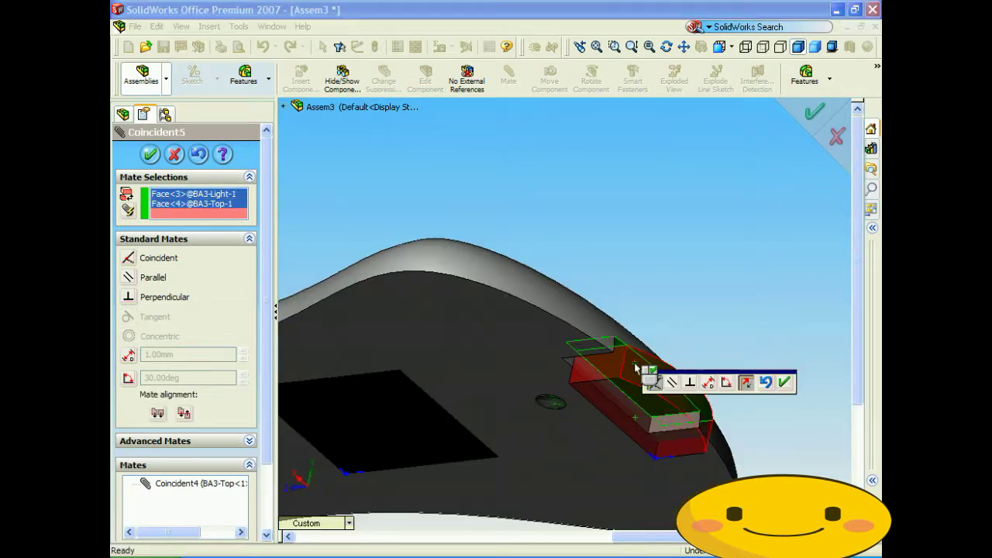
{"action": "left_click", "coordinate": [784, 384]}
Mate the light's flat end face coincident with the side wall of the cover's front notch, and finish mating
{"action": "left_click_drag", "start_coordinate": [636, 392], "coordinate": [687, 390]}
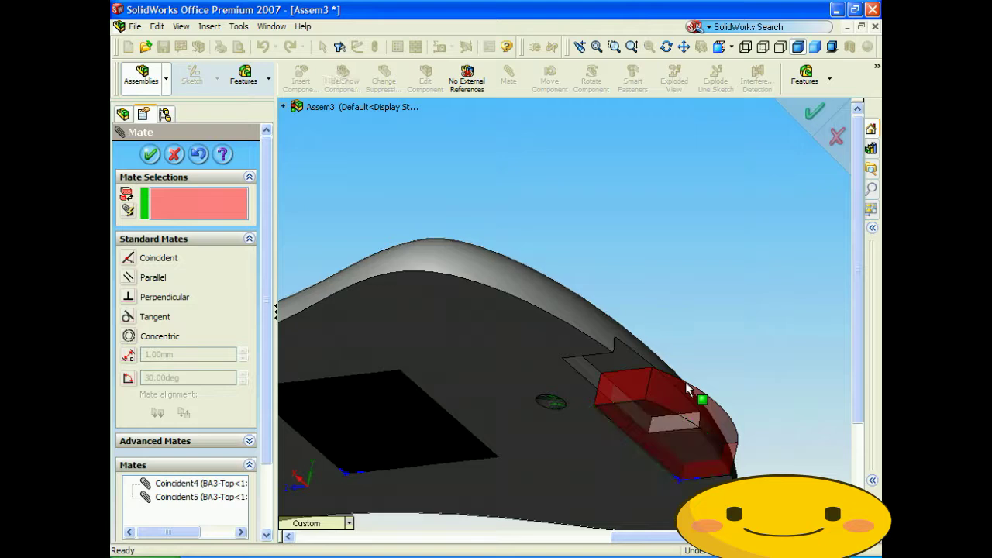
{"action": "left_click", "coordinate": [625, 384]}
{"action": "middle_click_drag", "start_coordinate": [625, 384], "coordinate": [619, 360]}
{"action": "left_click", "coordinate": [625, 363]}
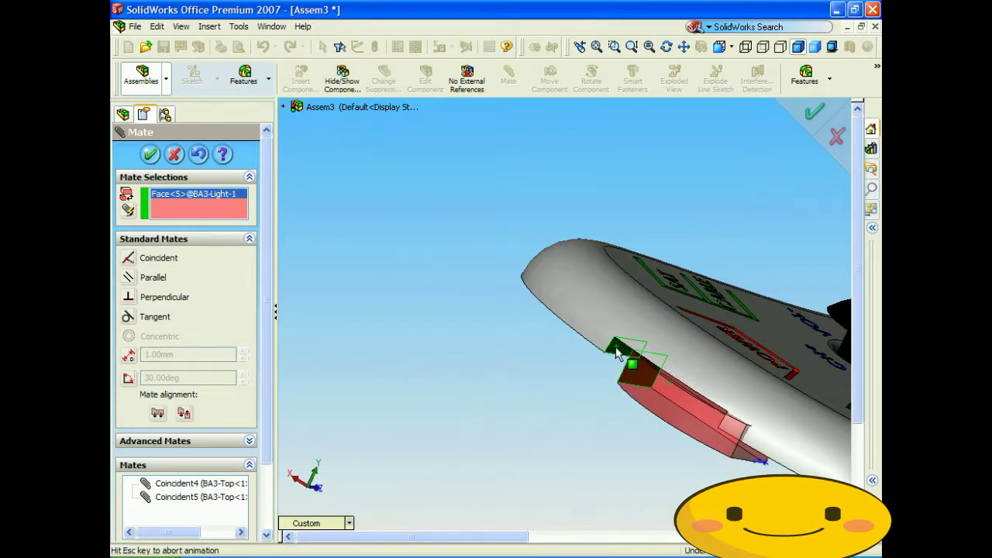
{"action": "left_click", "coordinate": [763, 368]}
{"action": "middle_click_drag", "start_coordinate": [703, 377], "coordinate": [643, 401]}
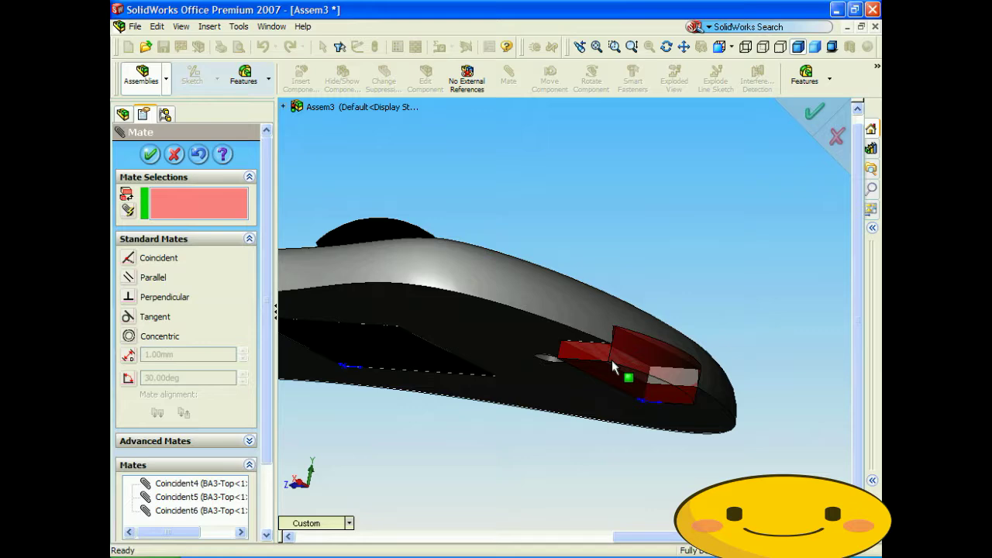
{"action": "middle_click_drag", "start_coordinate": [663, 349], "coordinate": [683, 222]}
{"action": "scroll", "coordinate": [683, 222], "scroll_direction": "up", "scroll_amount": 5}
{"action": "middle_click_drag", "start_coordinate": [600, 215], "coordinate": [338, 268]}
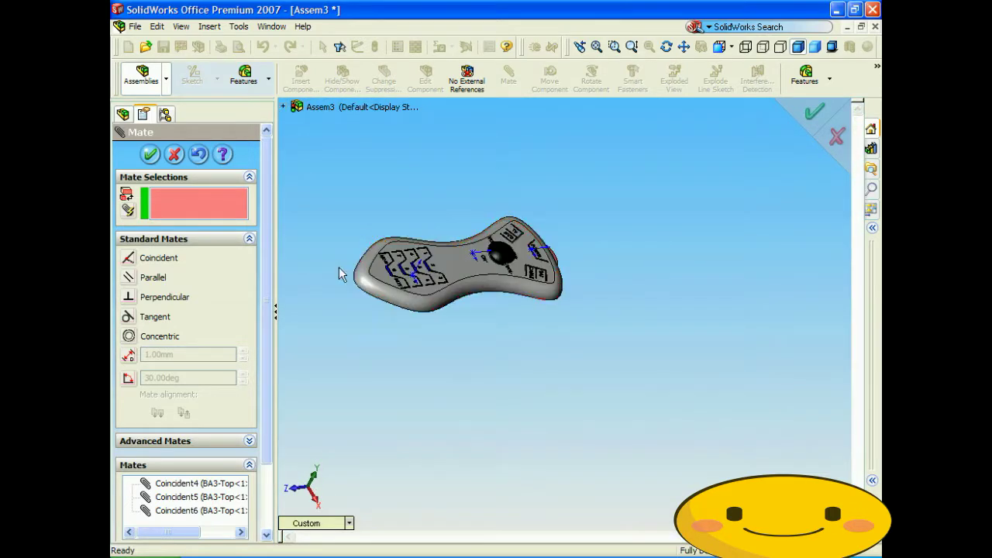
{"action": "left_click", "coordinate": [151, 155]}
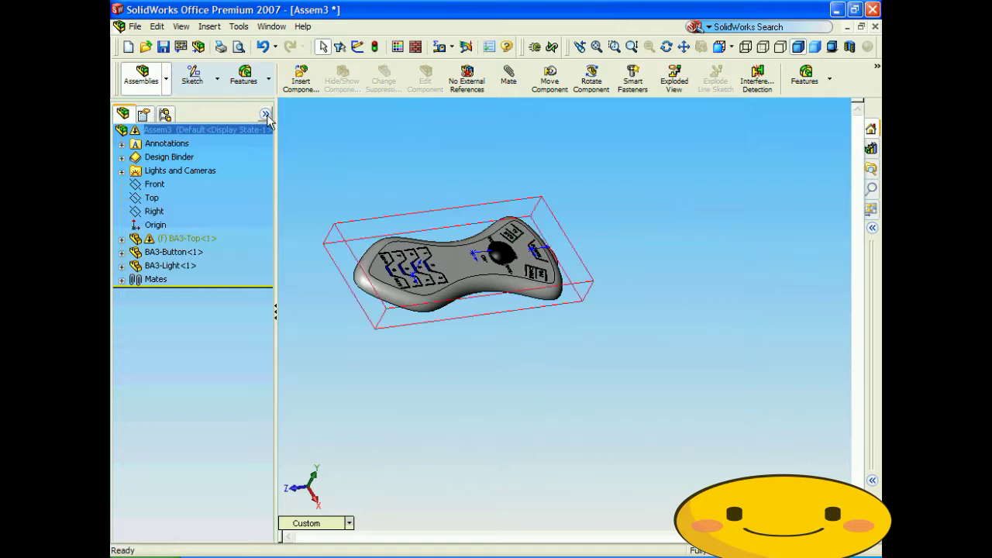
Insert the BA3-Bottom part from the TV REMOTE folder beside the cover
{"action": "left_click", "coordinate": [305, 80]}
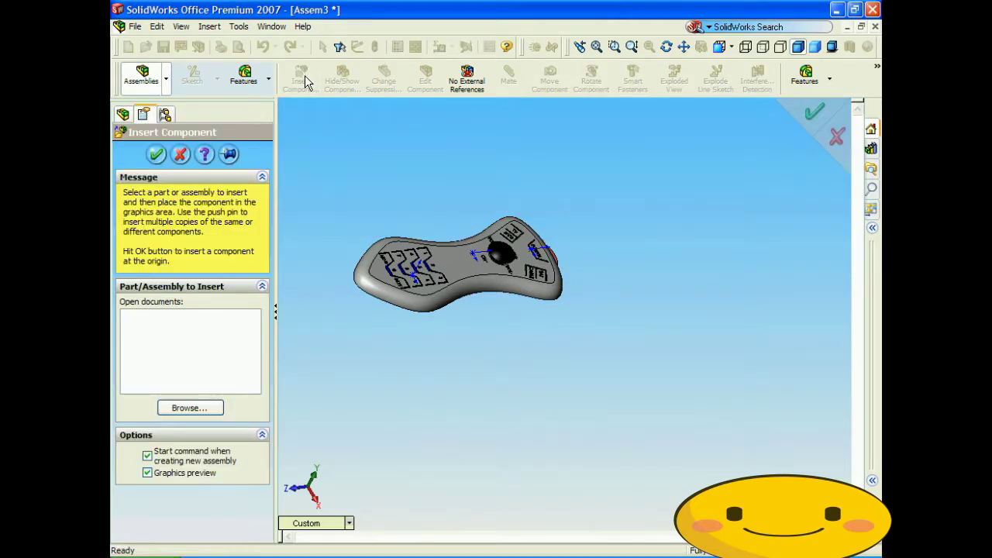
{"action": "left_click", "coordinate": [190, 407]}
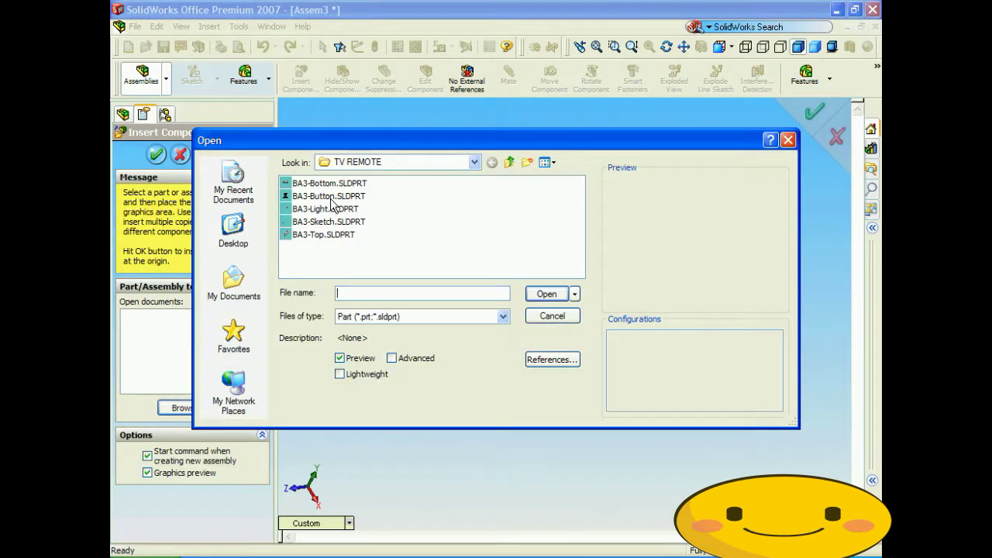
{"action": "left_click", "coordinate": [330, 184]}
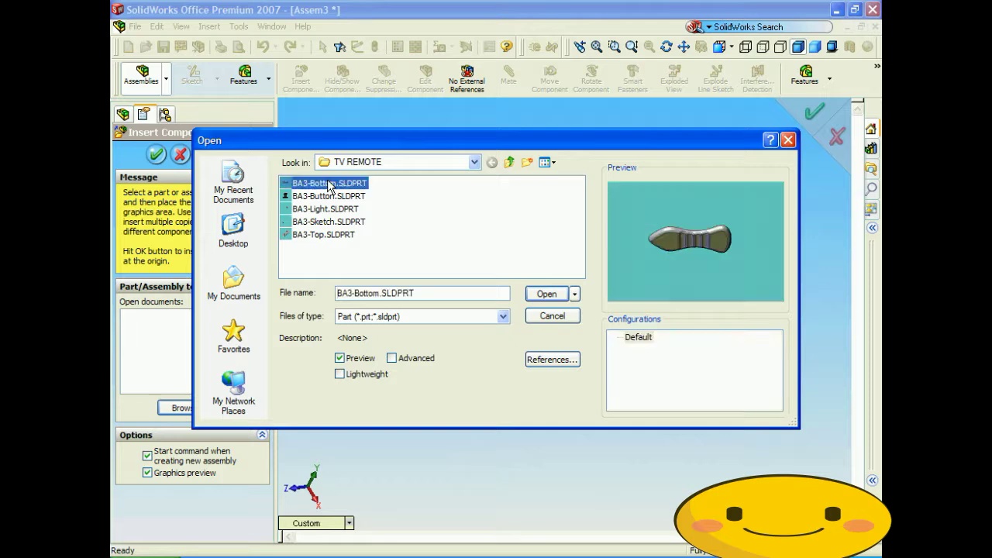
{"action": "left_click", "coordinate": [546, 295]}
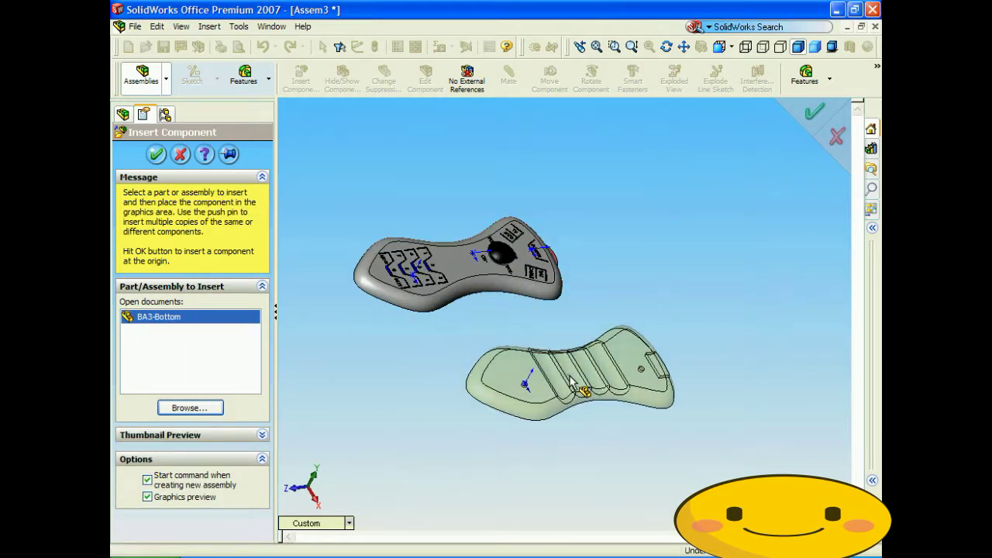
{"action": "left_click", "coordinate": [620, 379]}
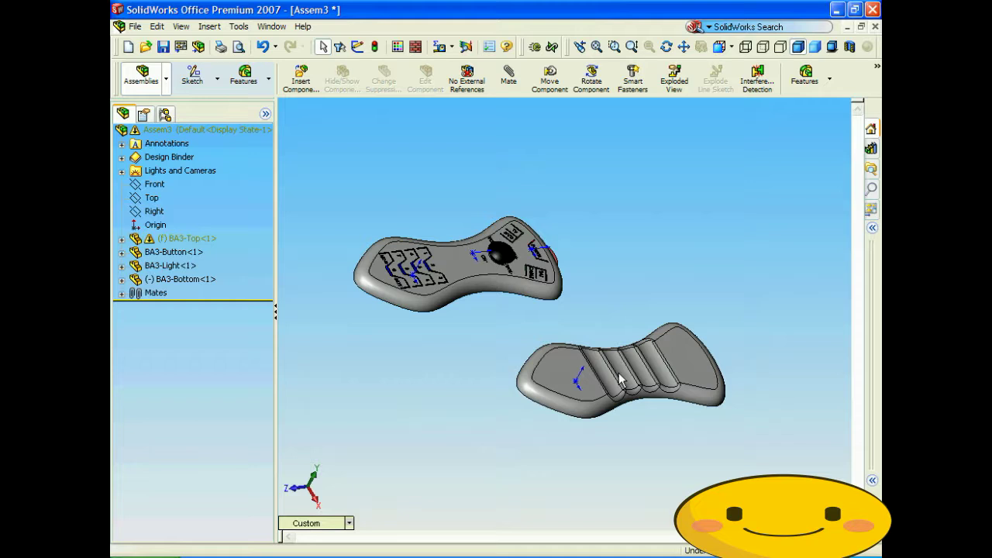
Add a concentric mate between the bottom part's rear peg and the cover's rear hole, flipping the alignment so the grip ridges face away from the cover
{"action": "middle_click_drag", "start_coordinate": [507, 382], "coordinate": [581, 334]}
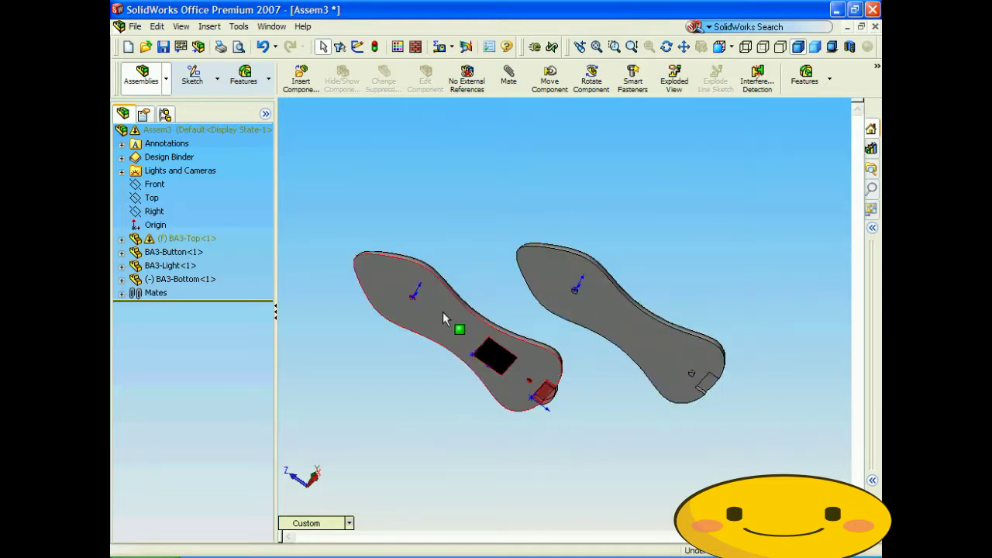
{"action": "scroll", "coordinate": [457, 306], "scroll_direction": "down", "scroll_amount": 5}
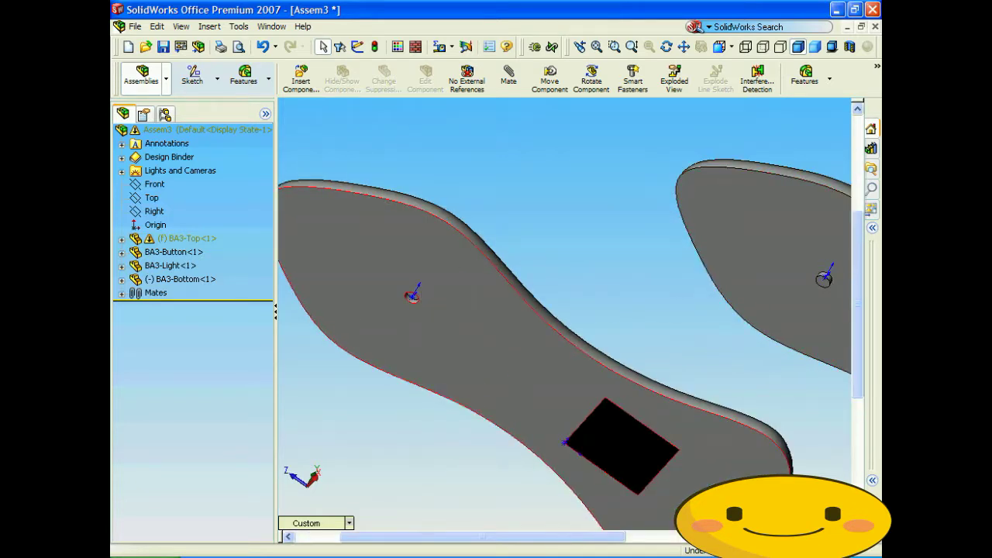
{"action": "scroll", "coordinate": [564, 310], "scroll_direction": "up", "scroll_amount": 5}
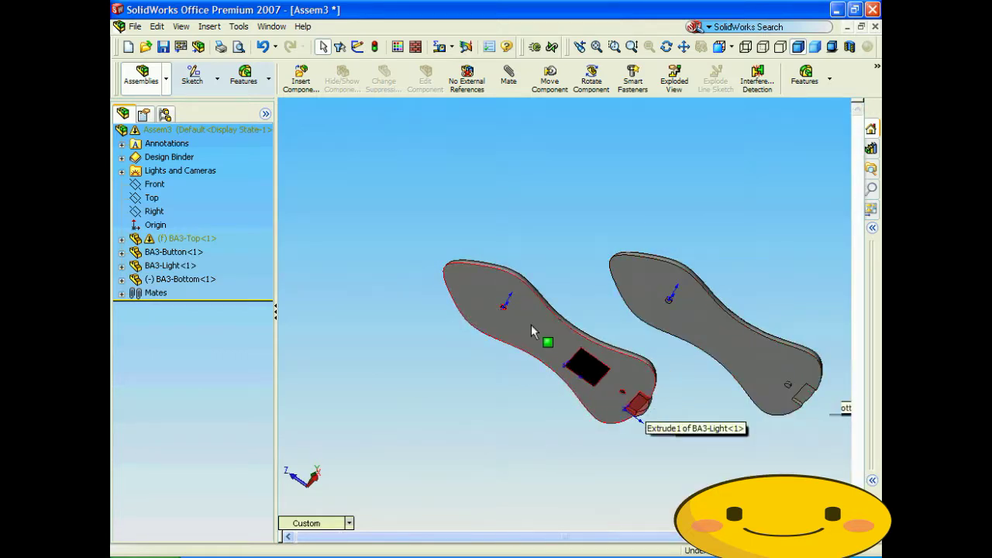
{"action": "left_click", "coordinate": [651, 282]}
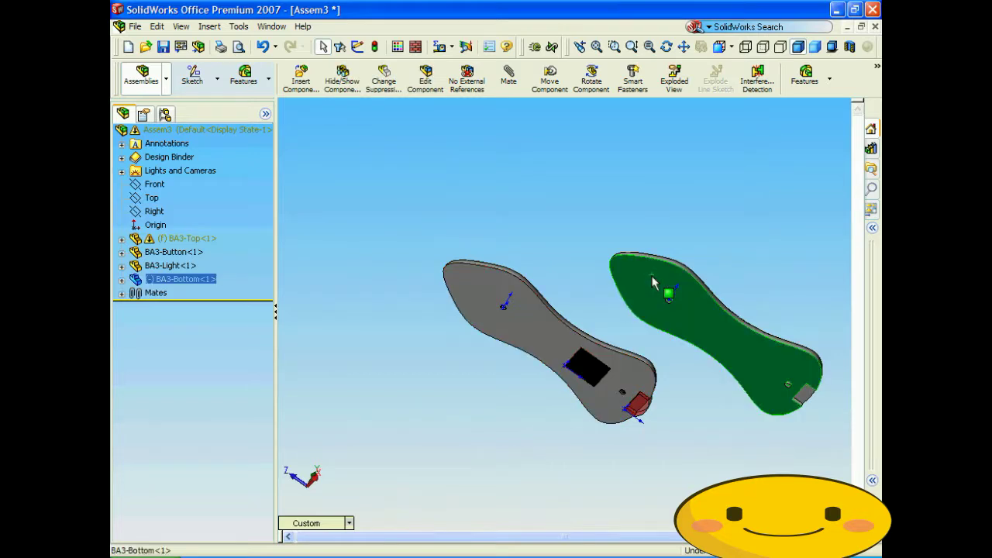
{"action": "middle_click_drag", "start_coordinate": [677, 297], "coordinate": [654, 354]}
{"action": "scroll", "coordinate": [668, 348], "scroll_direction": "down", "scroll_amount": 5}
{"action": "scroll", "coordinate": [630, 306], "scroll_direction": "down", "scroll_amount": 3}
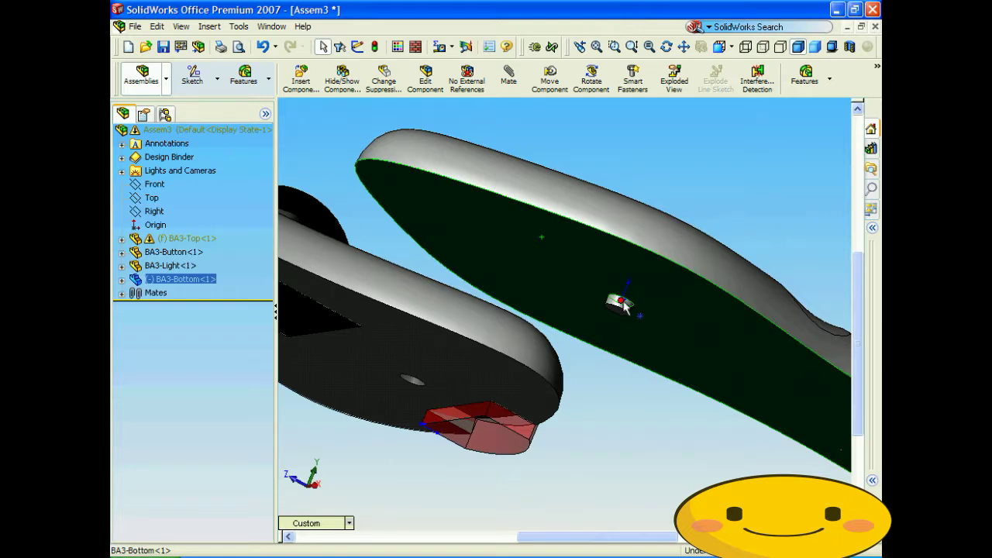
{"action": "left_click", "coordinate": [617, 303]}
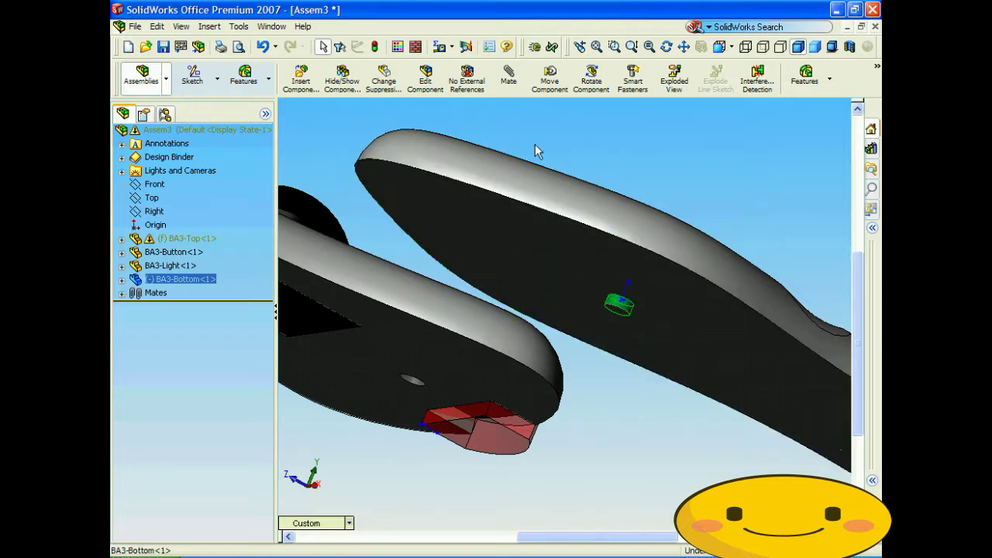
{"action": "left_click", "coordinate": [508, 76]}
{"action": "scroll", "coordinate": [346, 245], "scroll_direction": "up", "scroll_amount": 5}
{"action": "scroll", "coordinate": [472, 296], "scroll_direction": "down", "scroll_amount": 10}
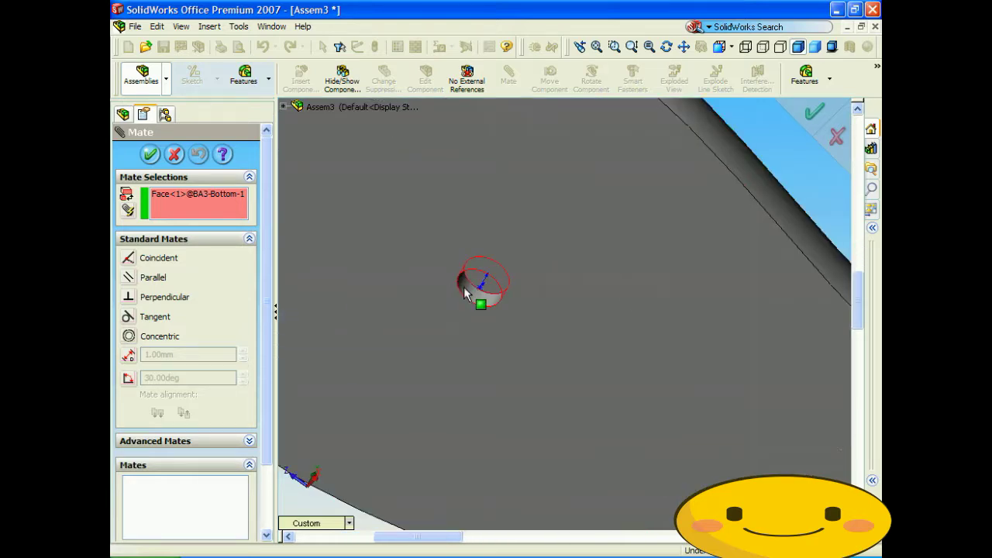
{"action": "left_click", "coordinate": [464, 286]}
{"action": "scroll", "coordinate": [526, 313], "scroll_direction": "up", "scroll_amount": 5}
{"action": "middle_click_drag", "start_coordinate": [512, 308], "coordinate": [463, 316]}
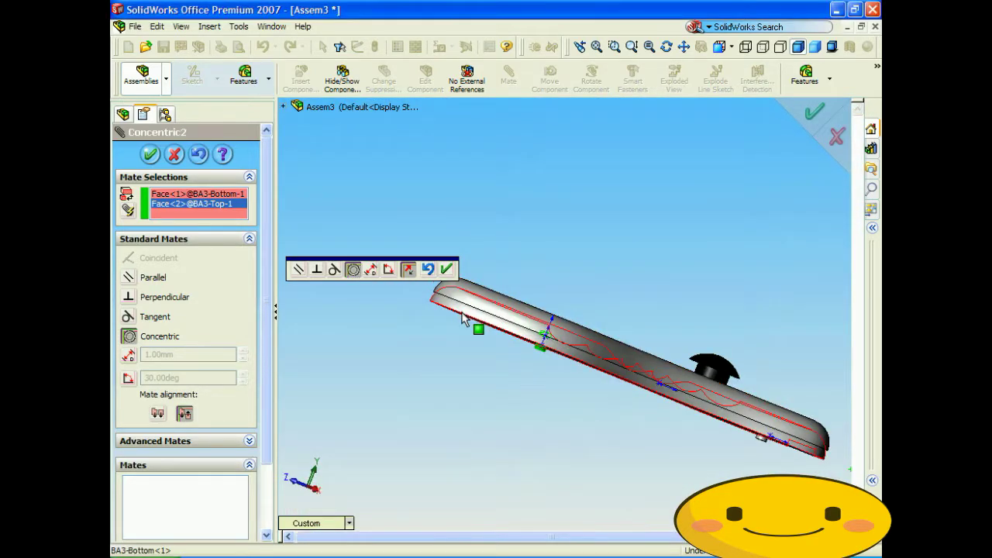
{"action": "left_click", "coordinate": [409, 271]}
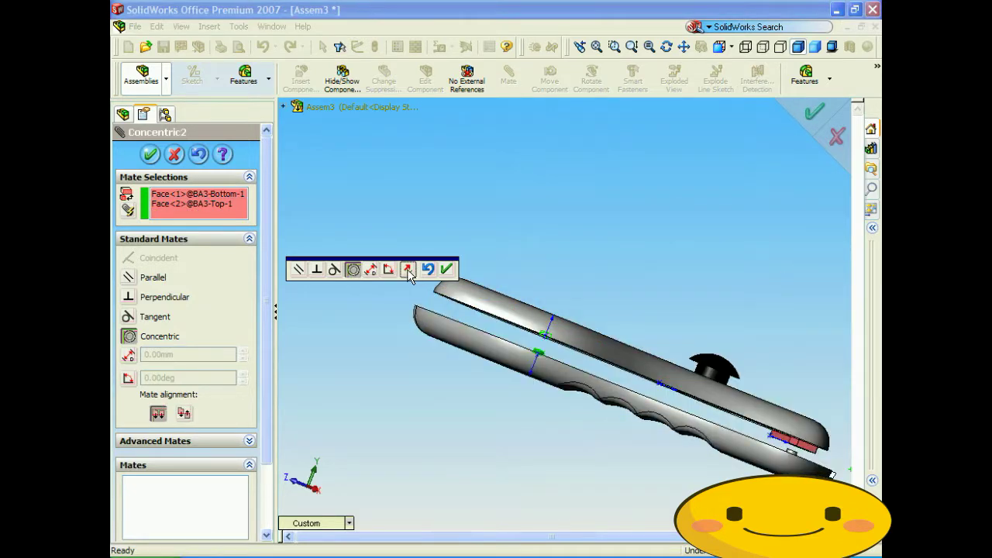
{"action": "left_click", "coordinate": [447, 268]}
Move the bottom part away from beneath the cover to expose its inner face and front peg
{"action": "middle_click_drag", "start_coordinate": [497, 379], "coordinate": [672, 408]}
{"action": "key", "text": "Down"}
{"action": "key", "text": "Down"}
{"action": "key", "text": "Down"}
{"action": "key", "text": "Up"}
{"action": "key", "text": "Up"}
{"action": "key", "text": "Up"}
{"action": "left_click_drag", "start_coordinate": [750, 438], "coordinate": [665, 338]}
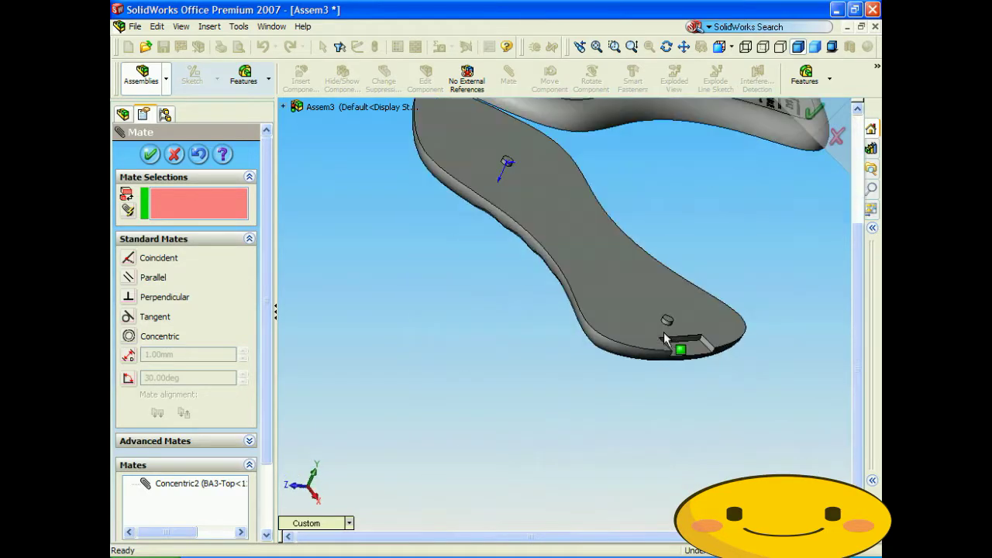
Add a concentric mate between the circular edge of the bottom part's front peg and the edge of the cover's front hole
{"action": "scroll", "coordinate": [665, 339], "scroll_direction": "down", "scroll_amount": 4}
{"action": "left_click", "coordinate": [627, 329]}
{"action": "scroll", "coordinate": [695, 222], "scroll_direction": "up", "scroll_amount": 5}
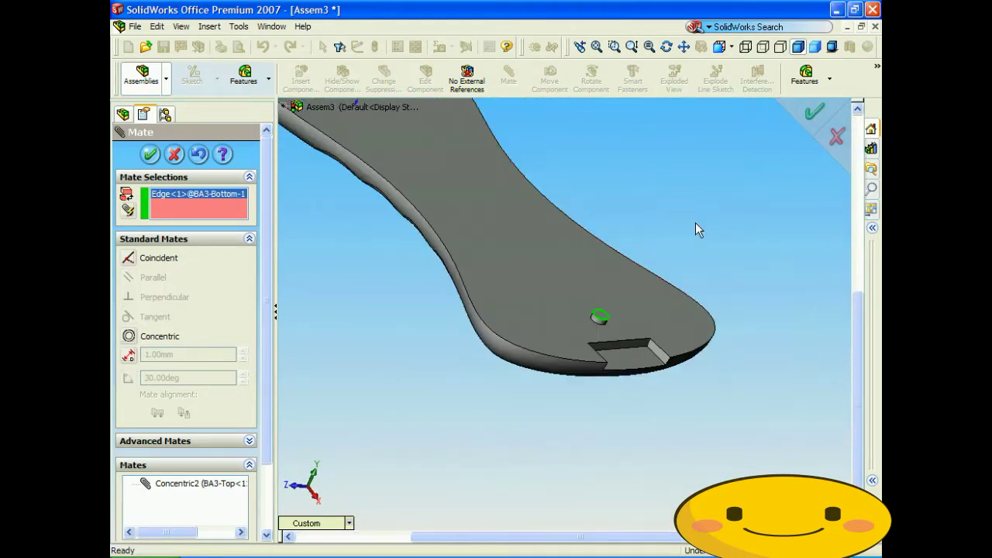
{"action": "middle_click_drag", "start_coordinate": [697, 221], "coordinate": [658, 341]}
{"action": "scroll", "coordinate": [659, 339], "scroll_direction": "down", "scroll_amount": 6}
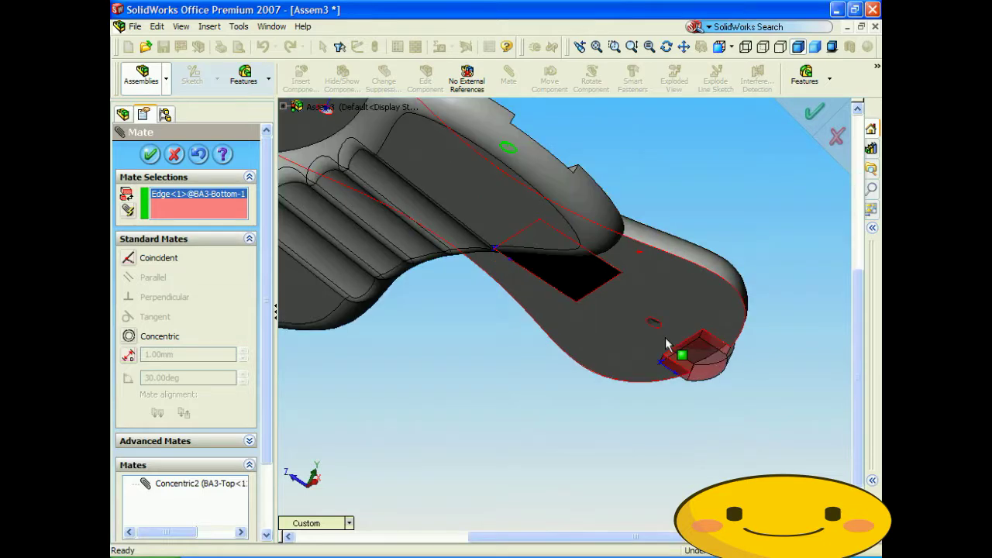
{"action": "left_click", "coordinate": [625, 325]}
{"action": "left_click", "coordinate": [626, 320]}
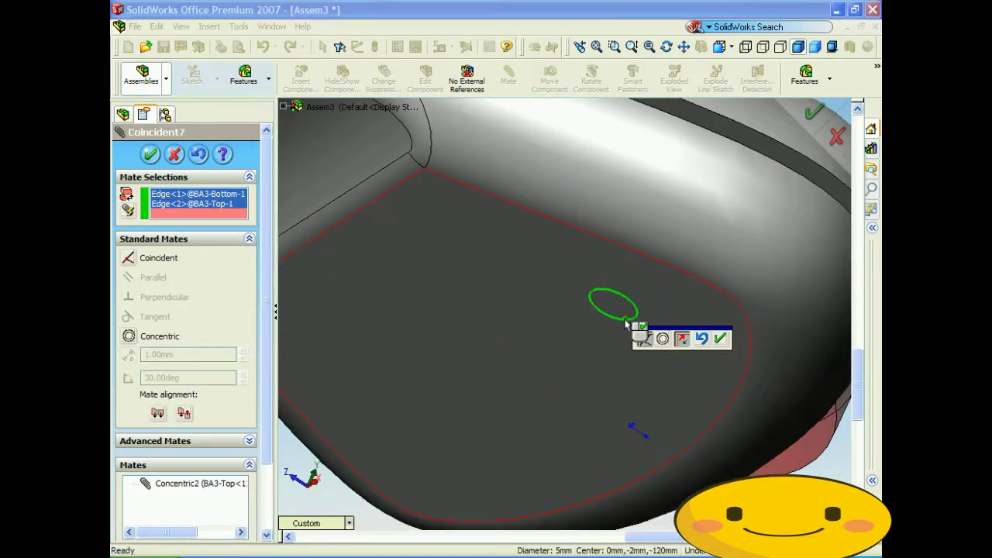
{"action": "left_click", "coordinate": [663, 339]}
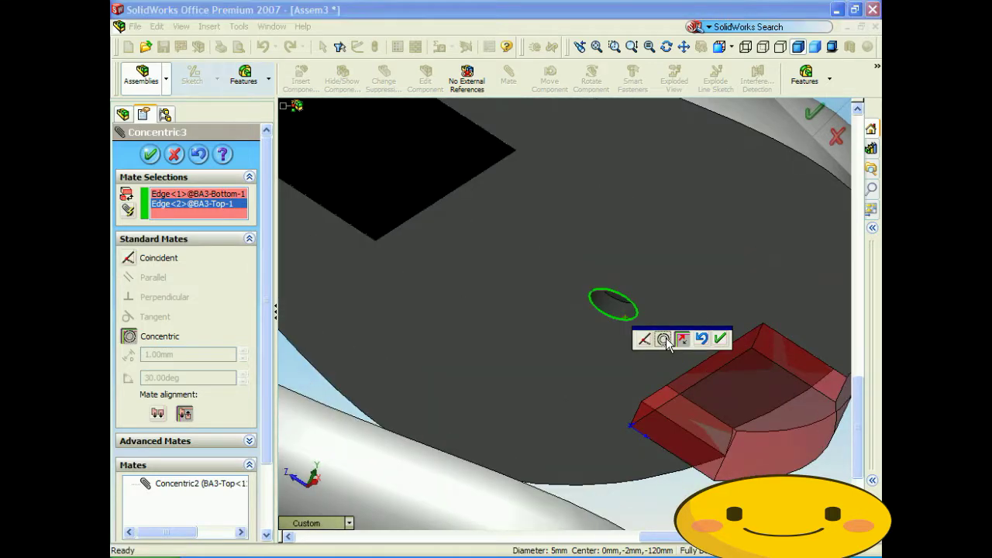
{"action": "left_click", "coordinate": [720, 340]}
Add a coincident mate between the flat inner faces of the bottom part and the cover, and finish mating
{"action": "scroll", "coordinate": [593, 349], "scroll_direction": "up", "scroll_amount": 5}
{"action": "middle_click_drag", "start_coordinate": [593, 349], "coordinate": [433, 389]}
{"action": "left_click_drag", "start_coordinate": [433, 389], "coordinate": [446, 405]}
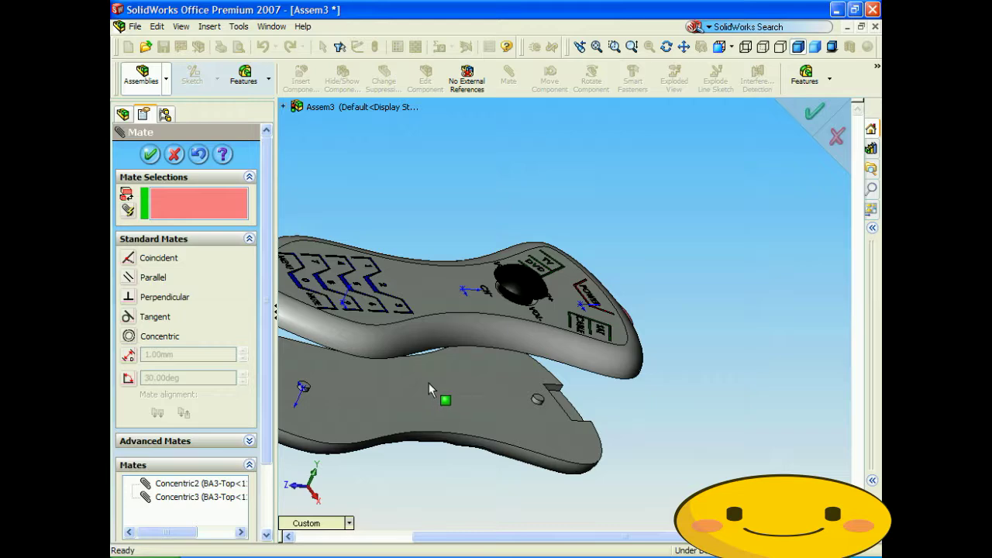
{"action": "left_click", "coordinate": [425, 390]}
{"action": "middle_click_drag", "start_coordinate": [425, 389], "coordinate": [398, 275]}
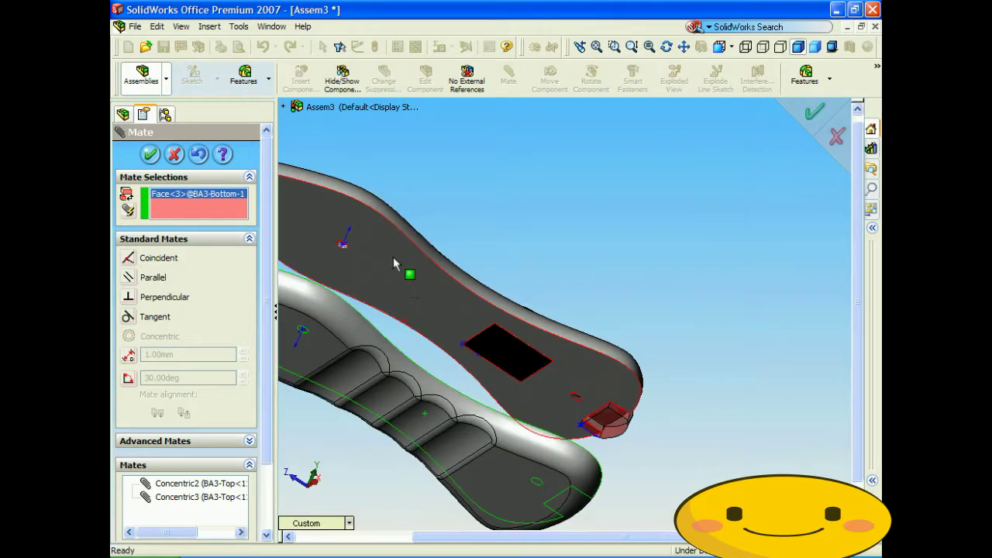
{"action": "left_click", "coordinate": [393, 264]}
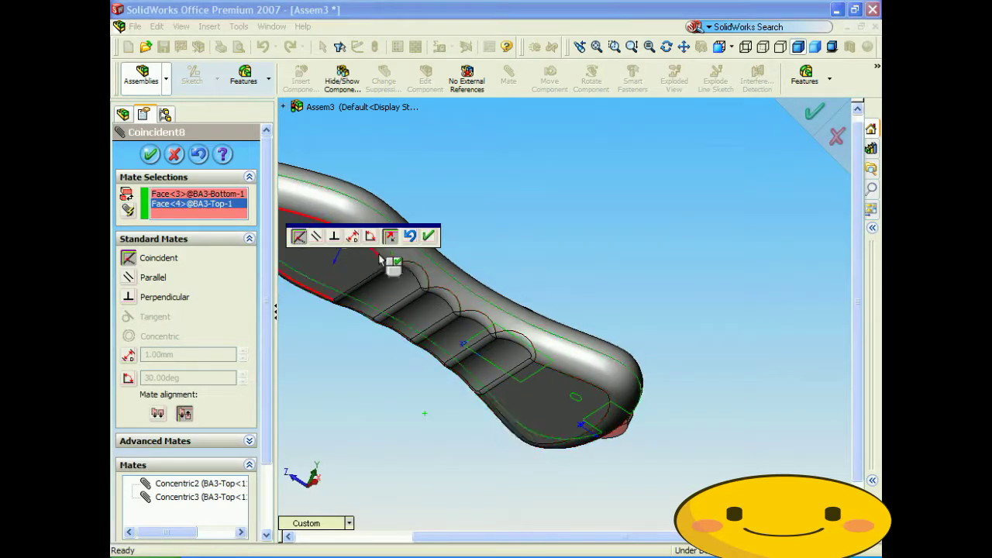
{"action": "left_click", "coordinate": [428, 234]}
{"action": "middle_click_drag", "start_coordinate": [467, 220], "coordinate": [574, 267]}
{"action": "scroll", "coordinate": [489, 204], "scroll_direction": "up", "scroll_amount": 3}
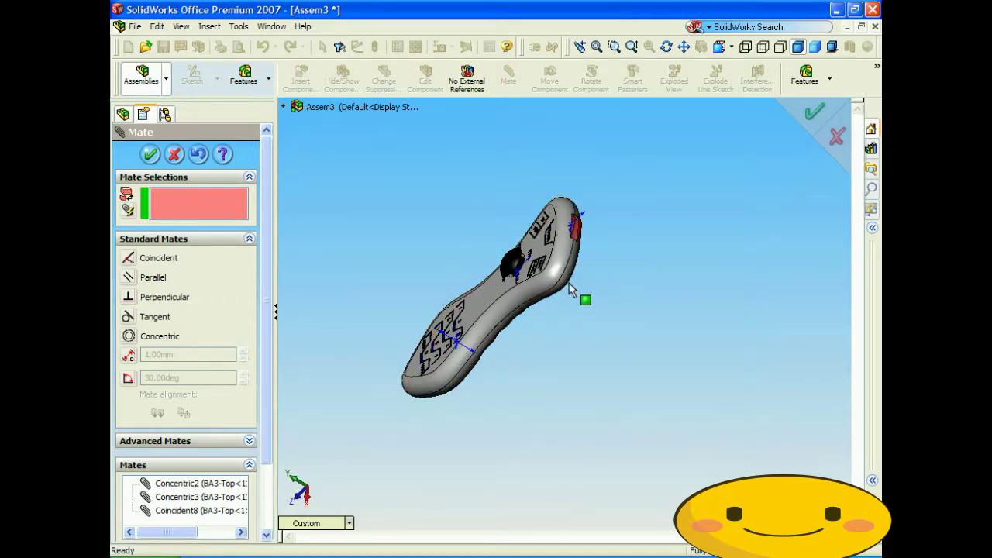
{"action": "left_click", "coordinate": [139, 153]}
Hide the origins in the remote assembly
{"action": "middle_click_drag", "start_coordinate": [333, 225], "coordinate": [397, 206]}
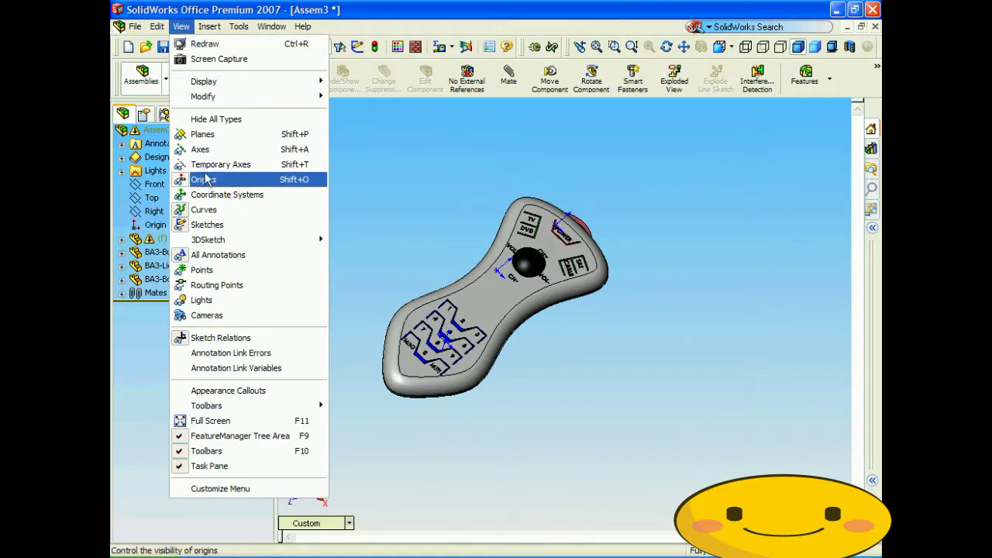
{"action": "left_click", "coordinate": [203, 180]}
{"action": "mouse_move", "coordinate": [373, 221]}
{"action": "middle_mouse_down"}
{"action": "mouse_move", "coordinate": [485, 261]}
{"action": "mouse_move", "coordinate": [484, 312]}
{"action": "mouse_move", "coordinate": [460, 293]}
{"action": "mouse_move", "coordinate": [451, 305]}
{"action": "mouse_move", "coordinate": [497, 293]}
{"action": "middle_mouse_up"}
{"action": "left_click", "coordinate": [497, 292]}
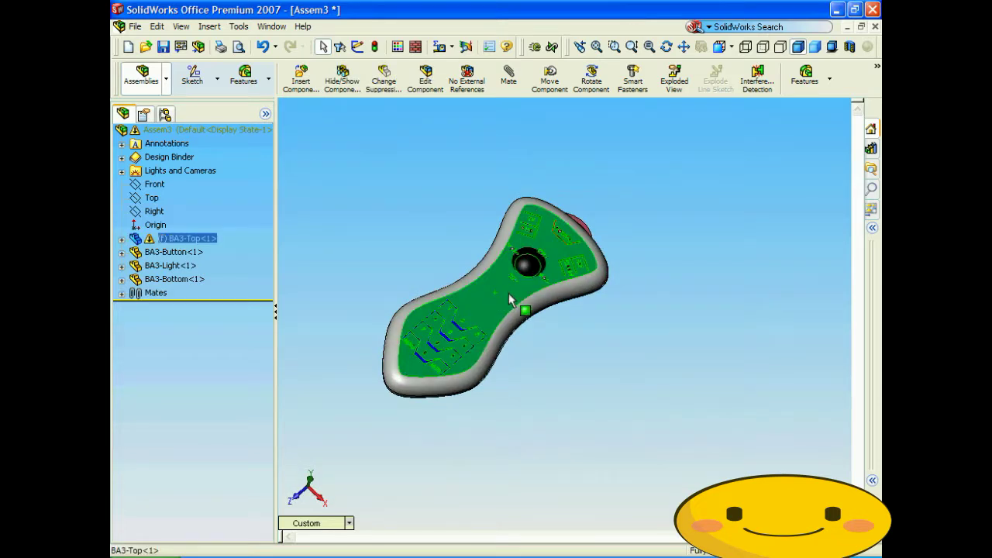
{"action": "left_click", "coordinate": [658, 255]}
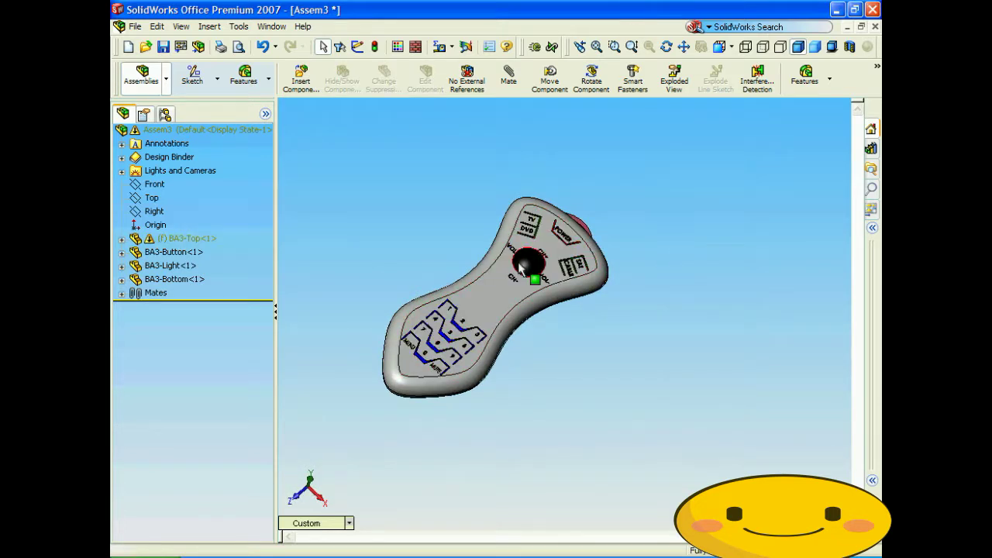
Examine the assembled remote from all around, from its button face to its ridged underside
{"action": "left_click", "coordinate": [533, 260]}
{"action": "left_click", "coordinate": [697, 230]}
{"action": "key", "text": "Left"}
{"action": "key", "text": "Left"}
{"action": "key", "text": "Left"}
{"action": "key", "text": "Left"}
{"action": "key", "text": "Left"}
{"action": "key", "text": "Left"}
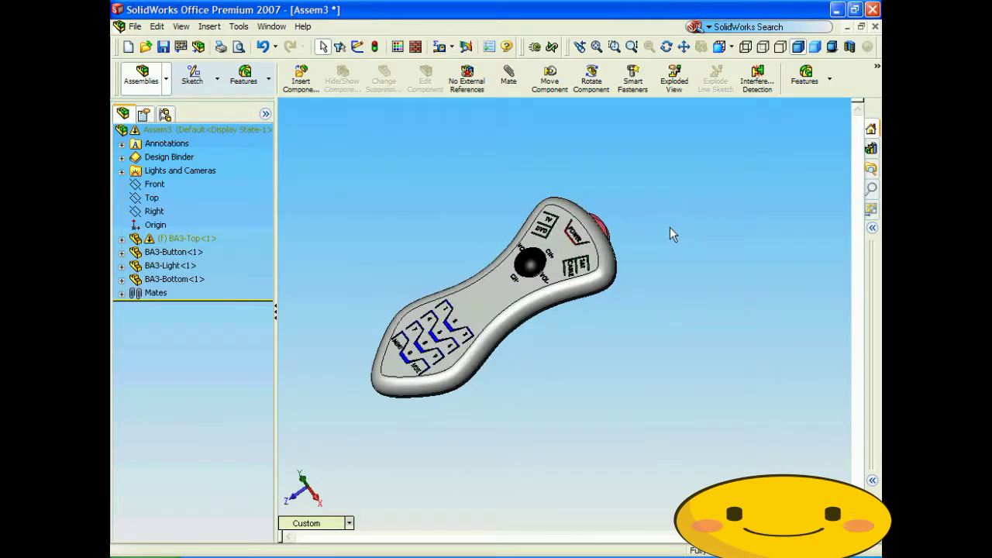
{"action": "key", "text": "Left"}
{"action": "key", "text": "Left"}
{"action": "key", "text": "Left"}
{"action": "key", "text": "Left"}
{"action": "key", "text": "Left"}
{"action": "key", "text": "Left"}
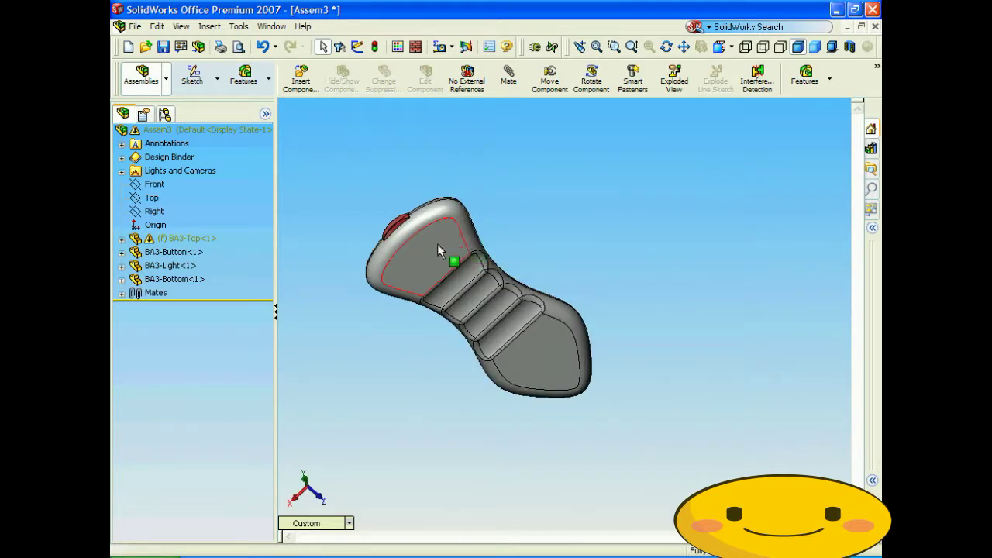
{"action": "left_click", "coordinate": [437, 245]}
{"action": "left_click", "coordinate": [521, 185]}
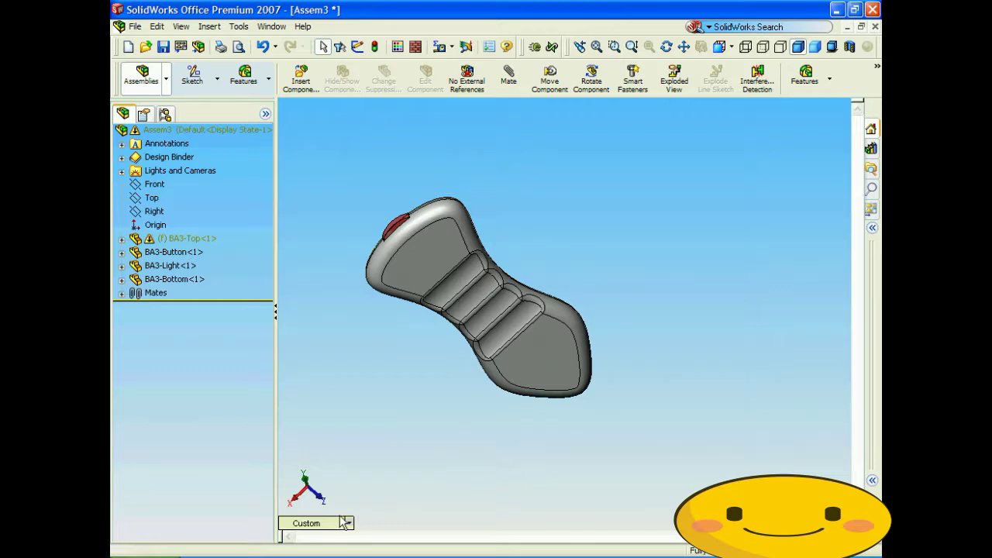
{"action": "left_click", "coordinate": [348, 523]}
{"action": "left_click", "coordinate": [374, 395]}
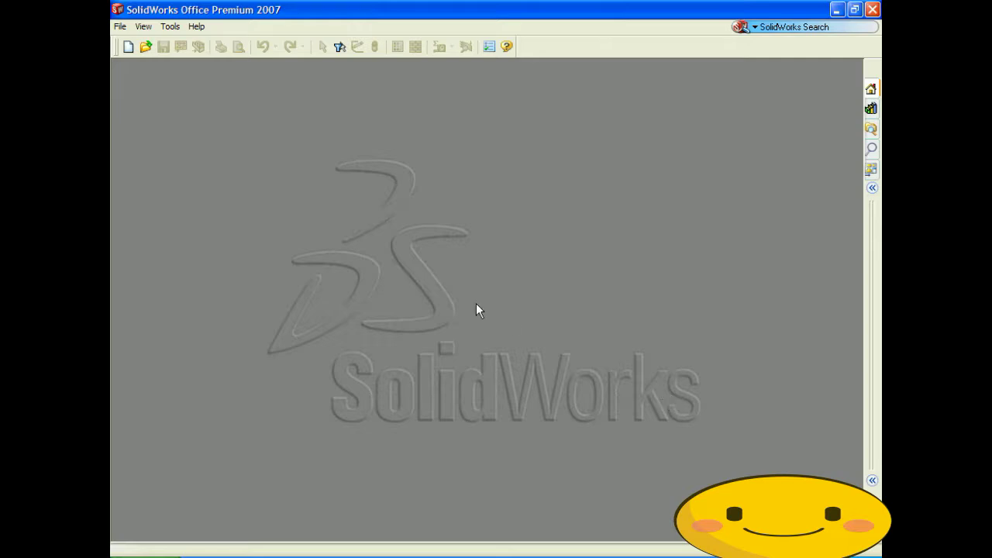
Create a new assembly from the ASM-MM-ANSI template and show its origin
{"action": "left_click", "coordinate": [120, 26]}
{"action": "left_click", "coordinate": [128, 41]}
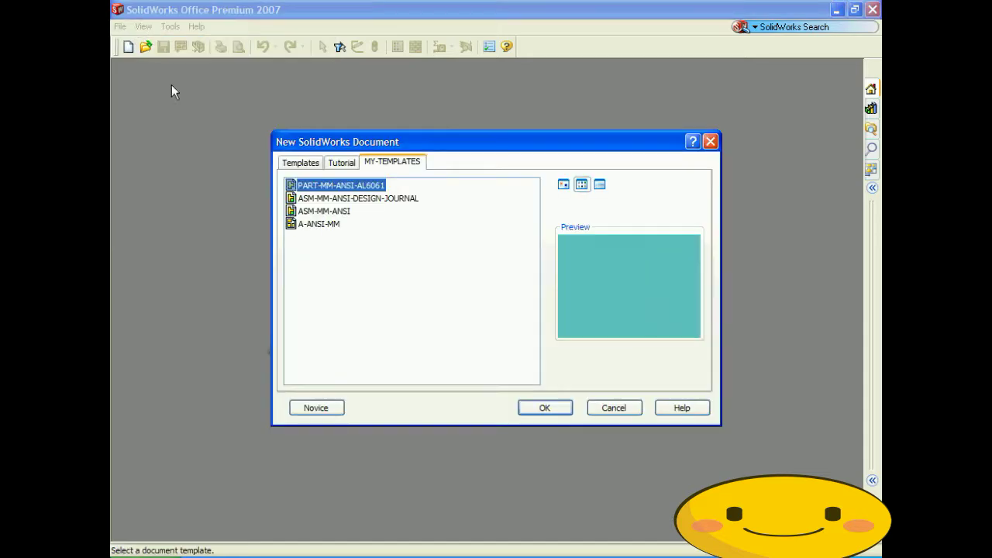
{"action": "left_click", "coordinate": [312, 211]}
{"action": "left_click", "coordinate": [558, 406]}
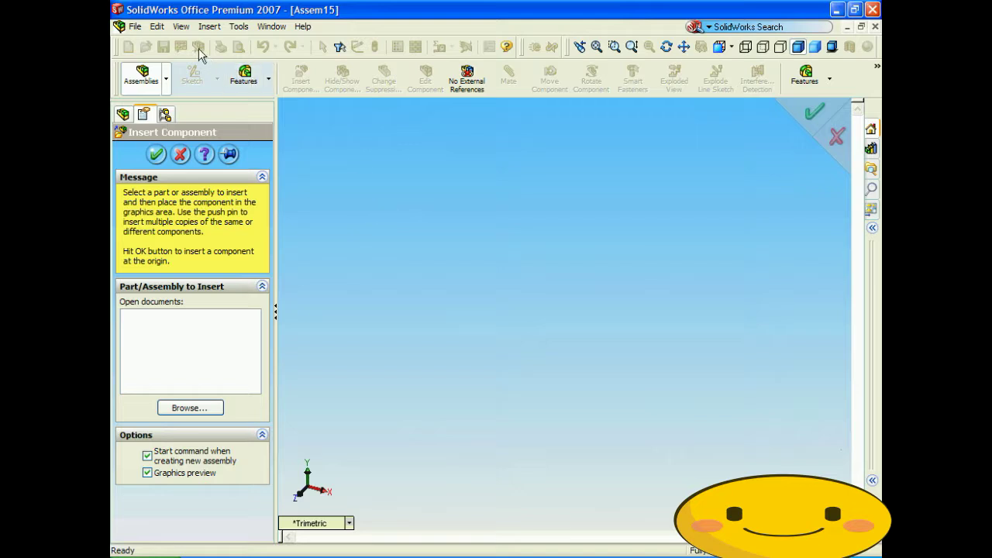
{"action": "left_click", "coordinate": [180, 26]}
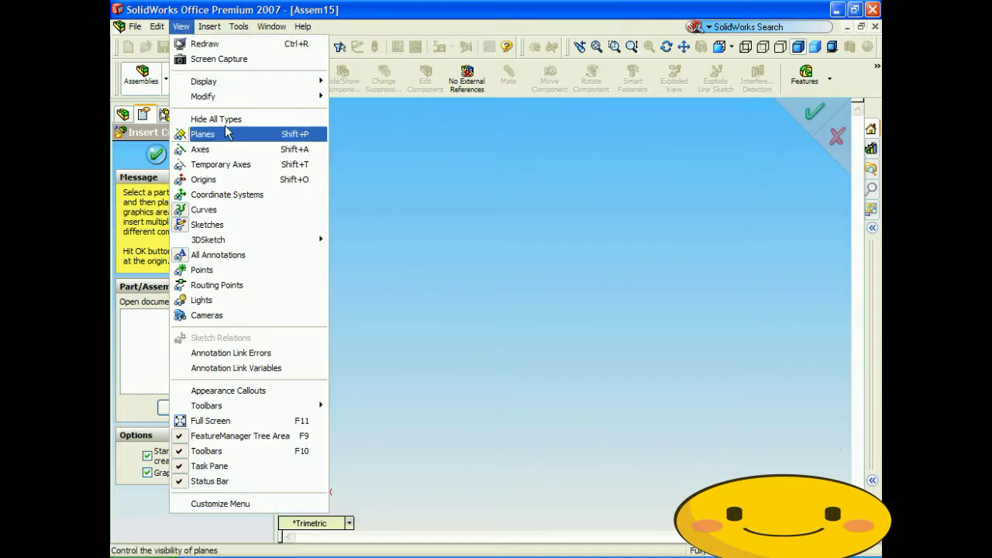
{"action": "left_click", "coordinate": [228, 180]}
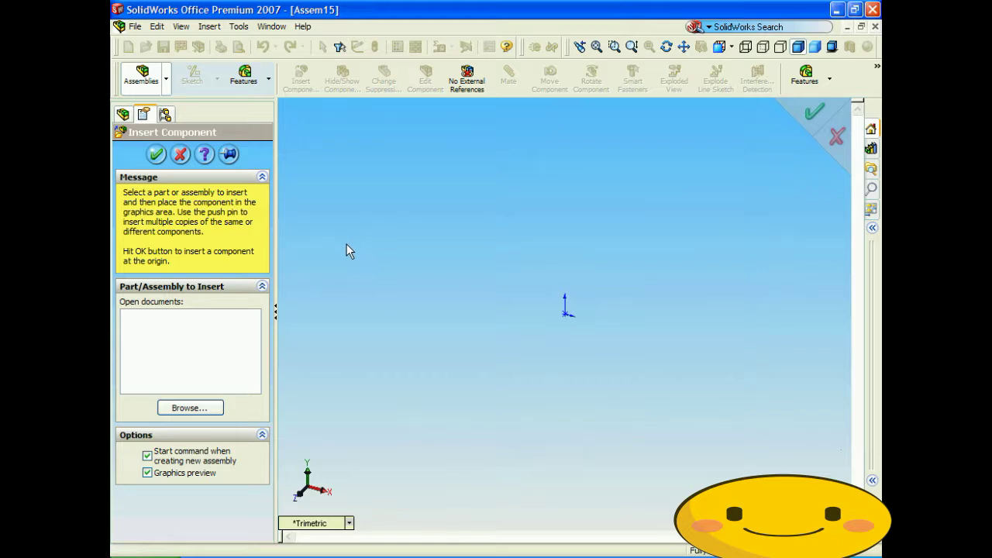
Insert the five-hole strip 5.SLDPRT from the DS2_Group12 folder with its middle hole over the assembly origin
{"action": "left_click", "coordinate": [189, 408]}
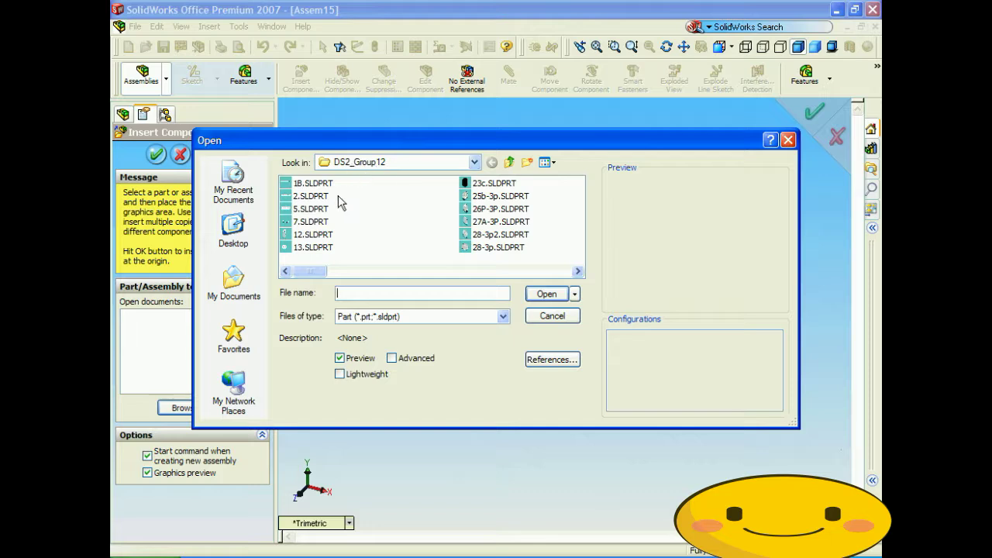
{"action": "left_click", "coordinate": [309, 210]}
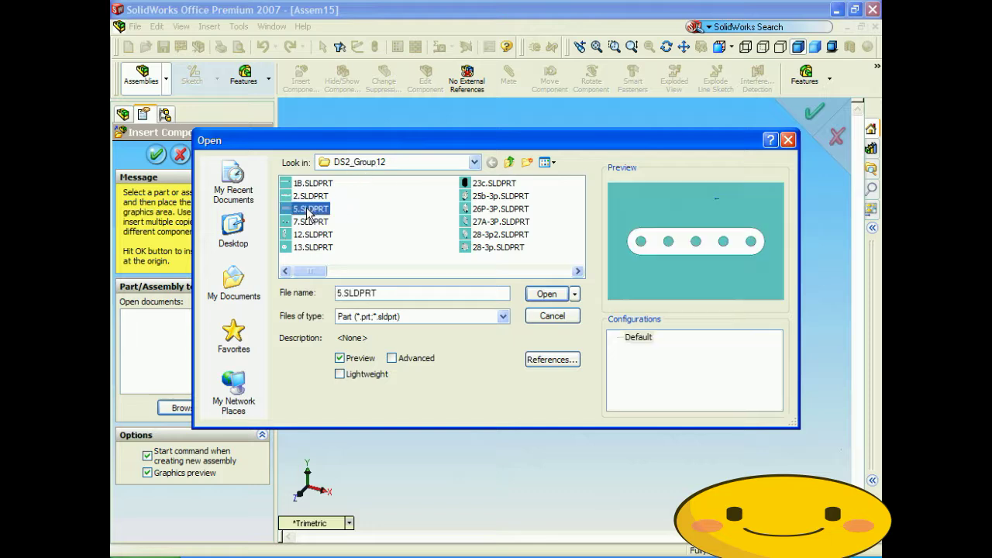
{"action": "left_click", "coordinate": [546, 294]}
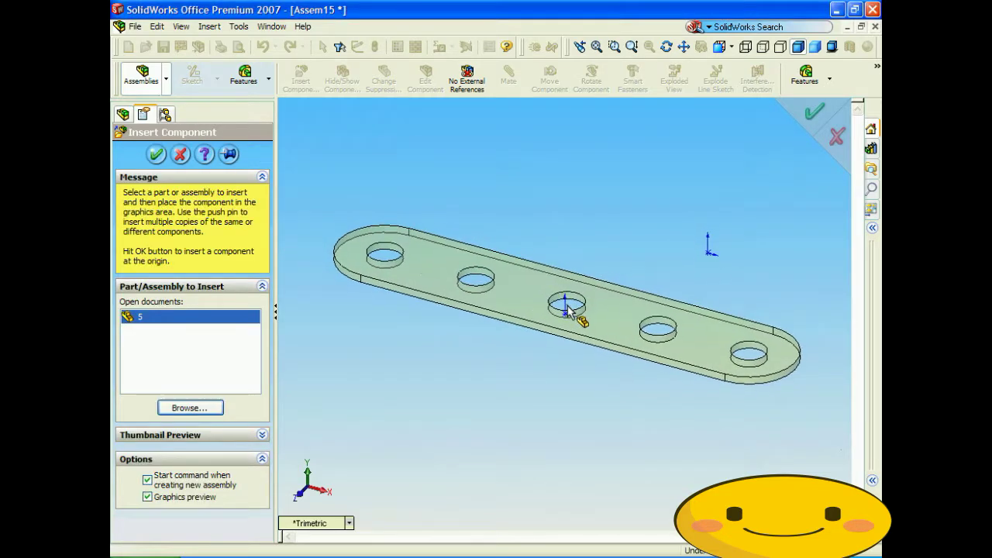
{"action": "left_click", "coordinate": [566, 315]}
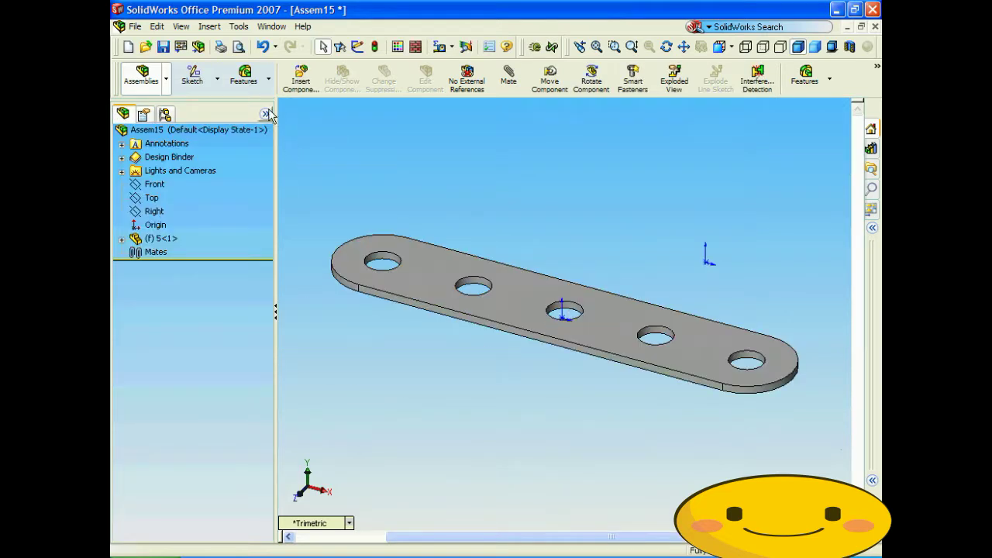
Insert Axle40.SLDPRT from the DS2_Group12 folder in front of the strip
{"action": "left_click", "coordinate": [302, 80]}
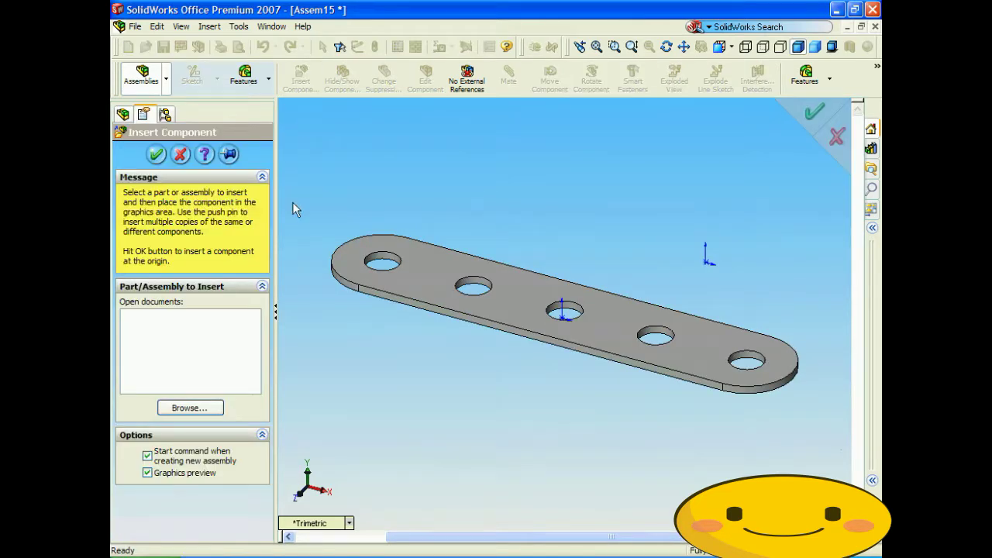
{"action": "left_click", "coordinate": [203, 408]}
{"action": "left_click_drag", "start_coordinate": [315, 273], "coordinate": [453, 272]}
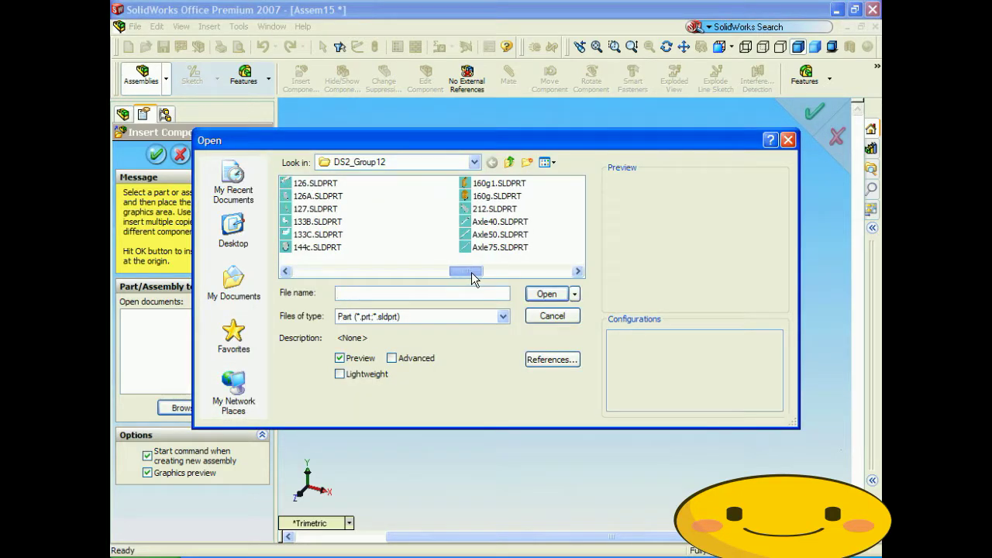
{"action": "left_click", "coordinate": [490, 221]}
{"action": "left_click", "coordinate": [556, 295]}
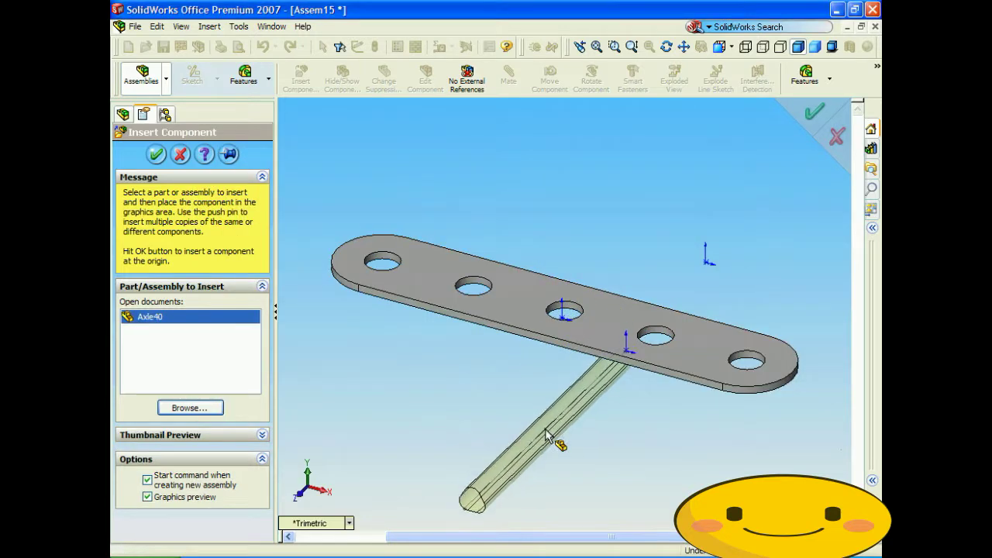
{"action": "left_click", "coordinate": [628, 378]}
Insert Axle75.SLDPRT from the DS2_Group12 folder beside the shorter axle
{"action": "left_click", "coordinate": [301, 76]}
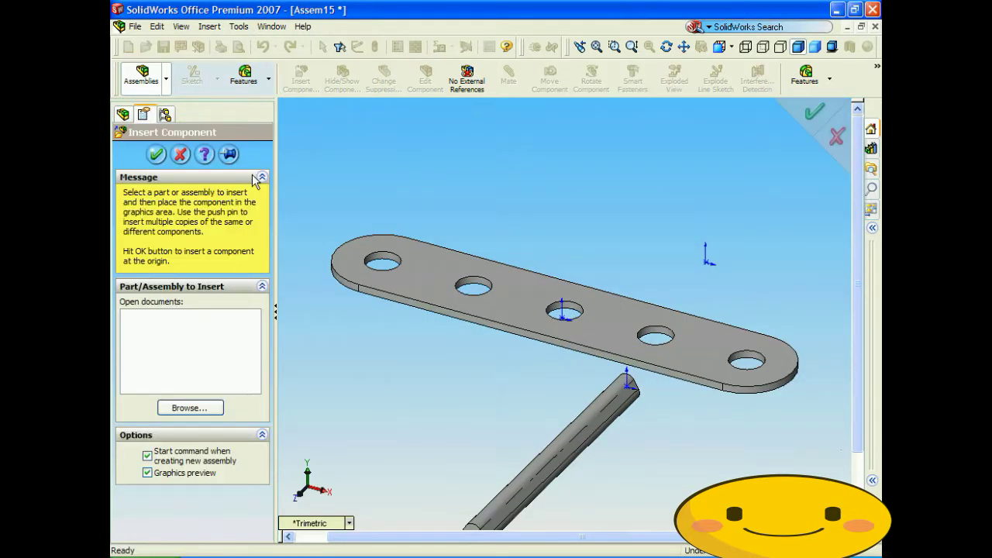
{"action": "left_click", "coordinate": [186, 407]}
{"action": "left_click_drag", "start_coordinate": [296, 272], "coordinate": [453, 272]}
{"action": "left_click", "coordinate": [486, 247]}
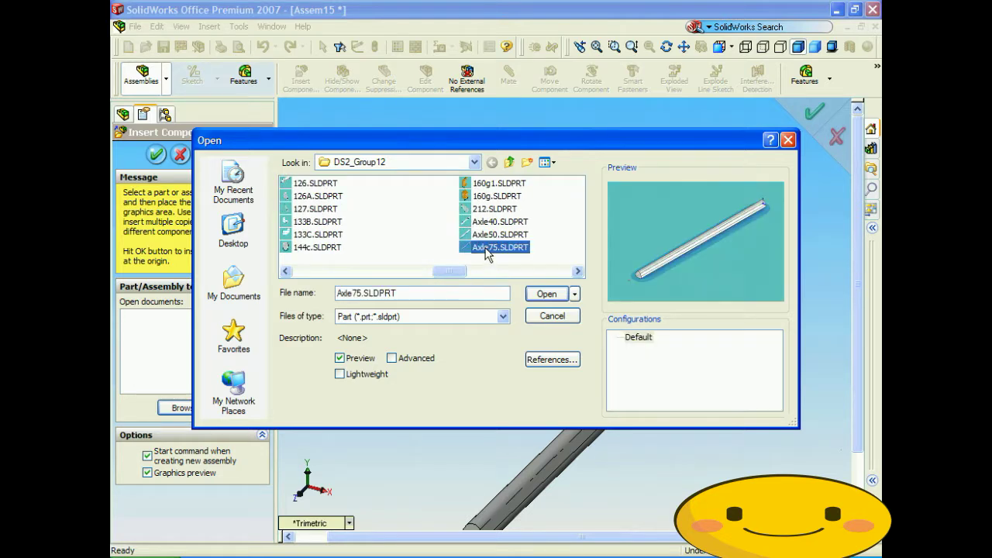
{"action": "left_click", "coordinate": [546, 294]}
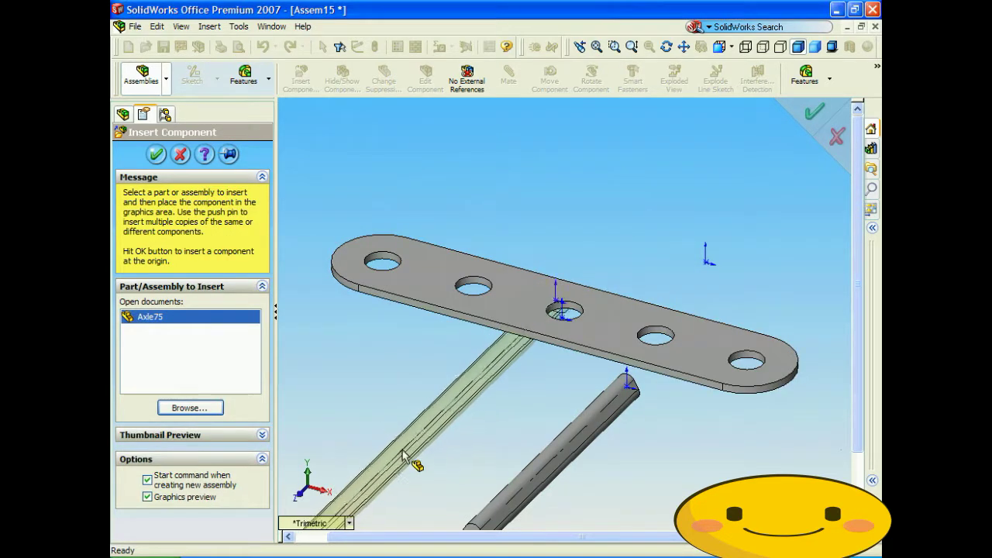
{"action": "left_click", "coordinate": [379, 485]}
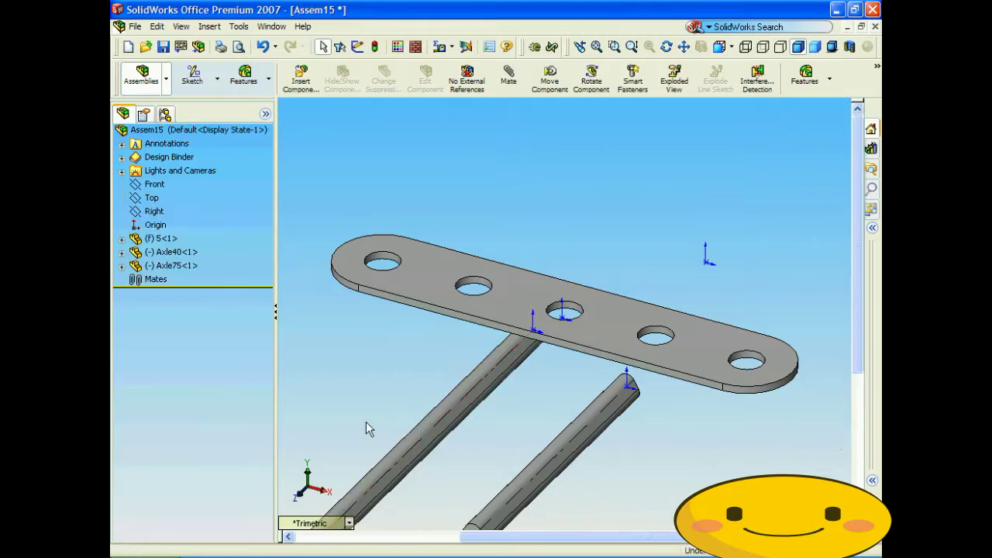
Add a concentric mate between the strip's middle hole edge and Axle40's centreline, and slide the axle up through the hole
{"action": "key", "text": "Right"}
{"action": "key", "text": "Up"}
{"action": "key", "text": "Up"}
{"action": "key", "text": "Right"}
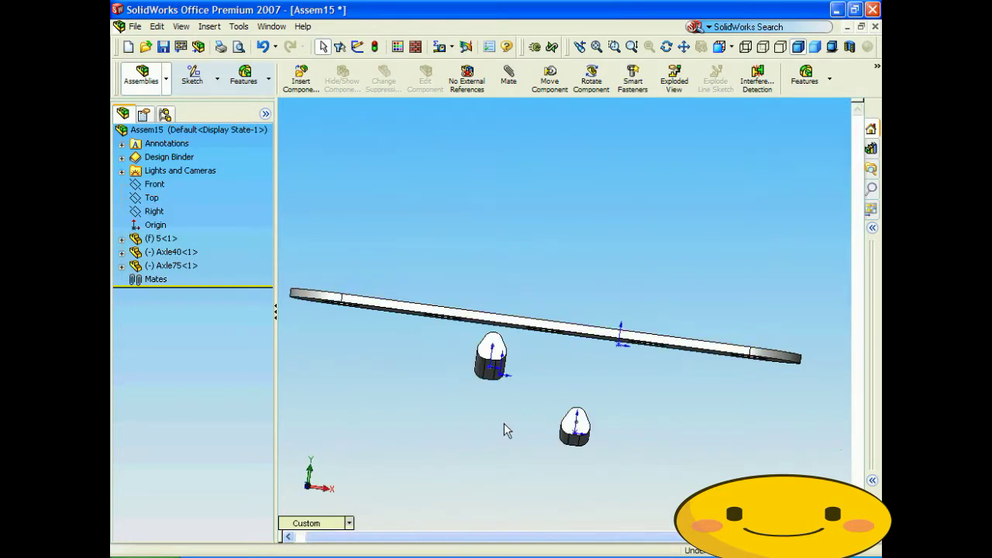
{"action": "key", "text": "Down"}
{"action": "key", "text": "Down"}
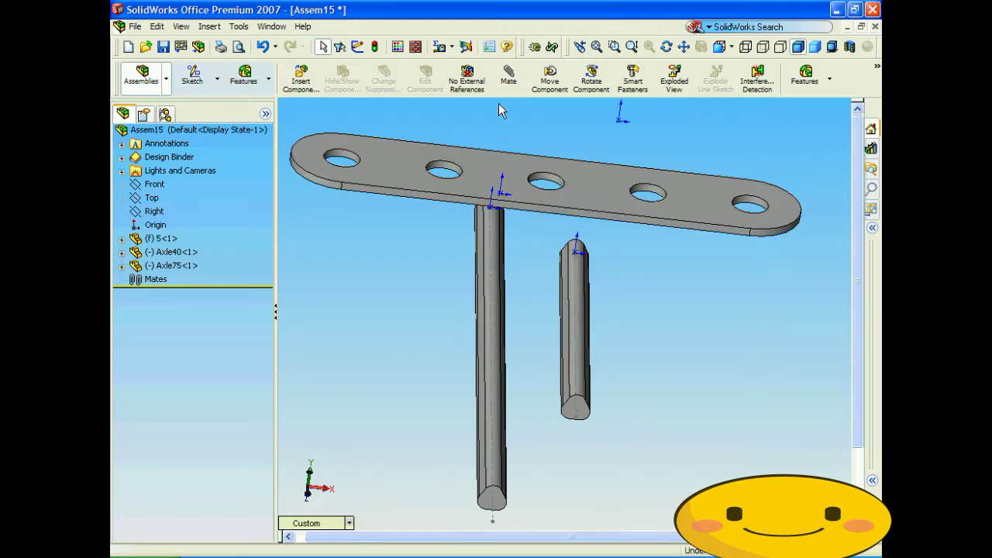
{"action": "left_click", "coordinate": [508, 78]}
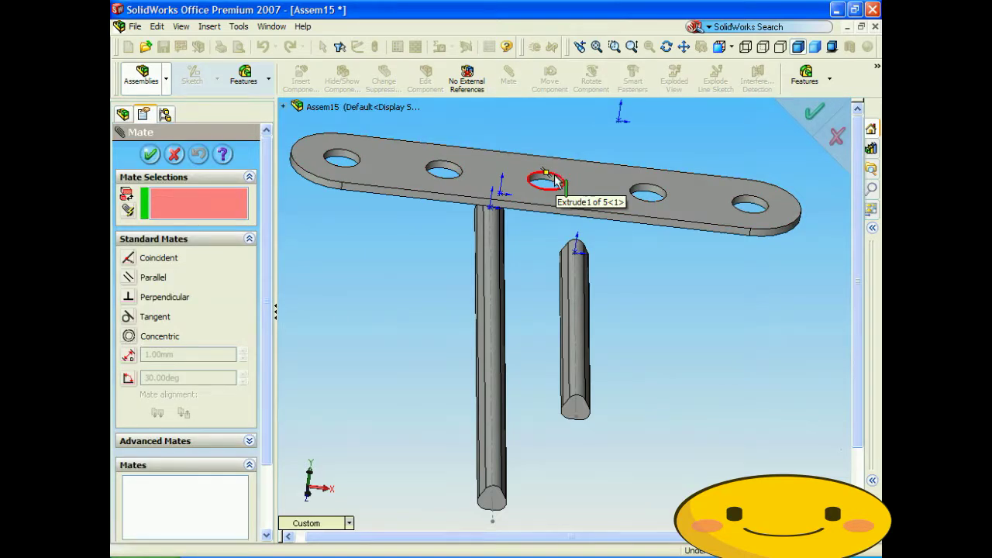
{"action": "left_click", "coordinate": [554, 174]}
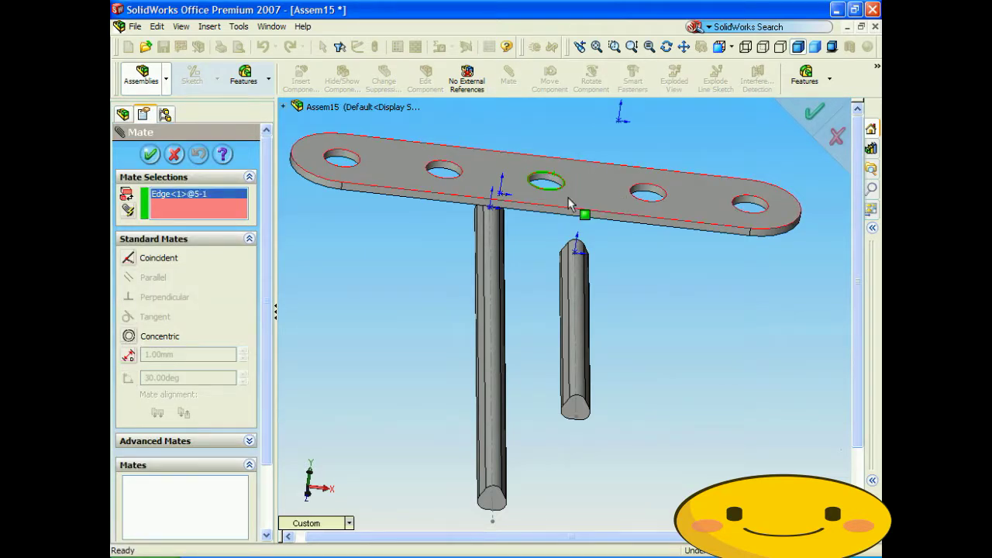
{"action": "left_click", "coordinate": [573, 289]}
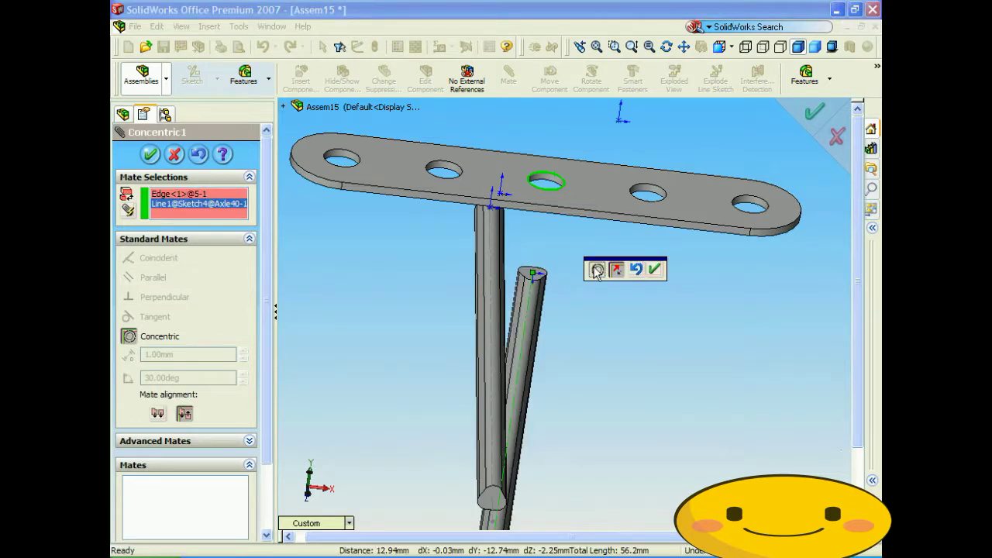
{"action": "left_click", "coordinate": [653, 269]}
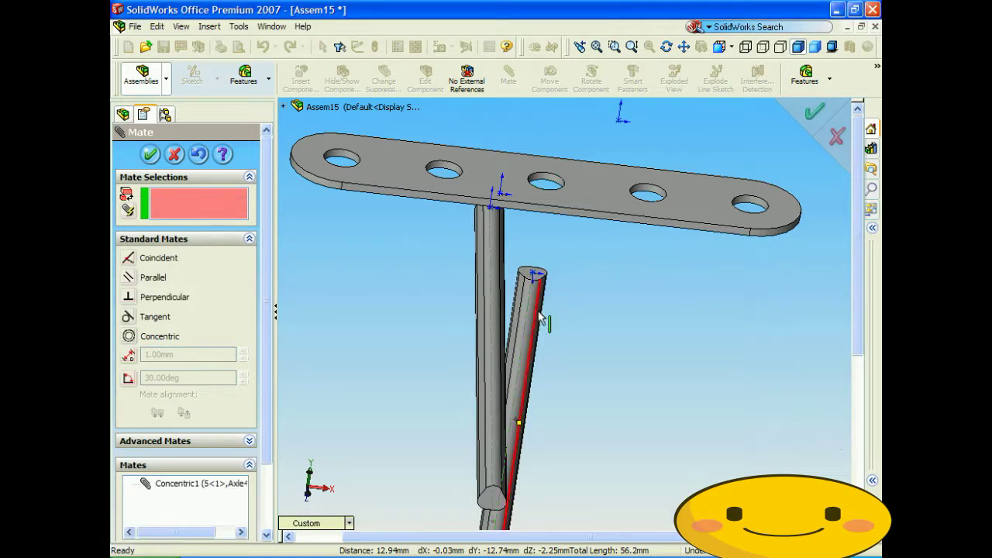
{"action": "left_click_drag", "start_coordinate": [531, 314], "coordinate": [580, 215]}
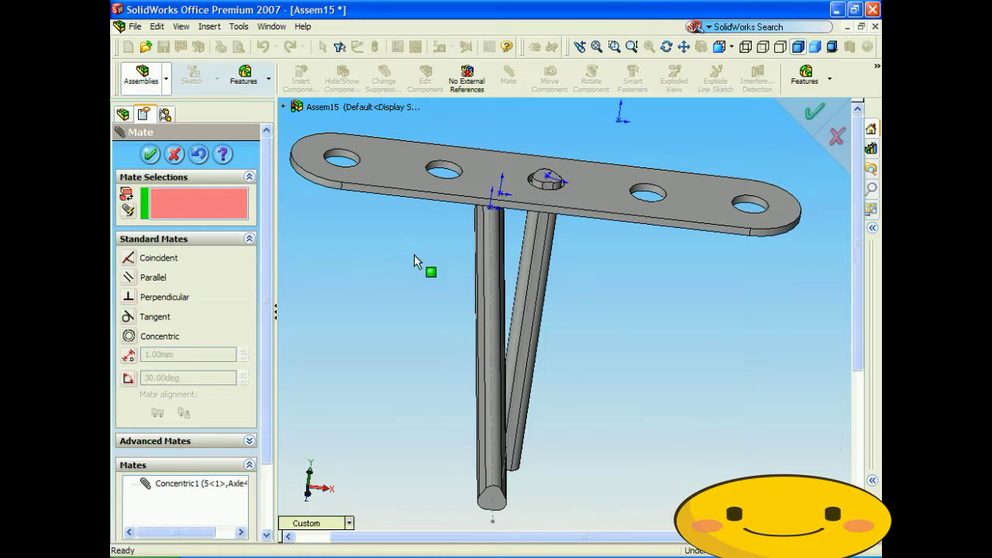
Add a concentric mate between Axle75's centreline and the strip's end hole edge, and slide the axle up through the hole
{"action": "left_click", "coordinate": [491, 295]}
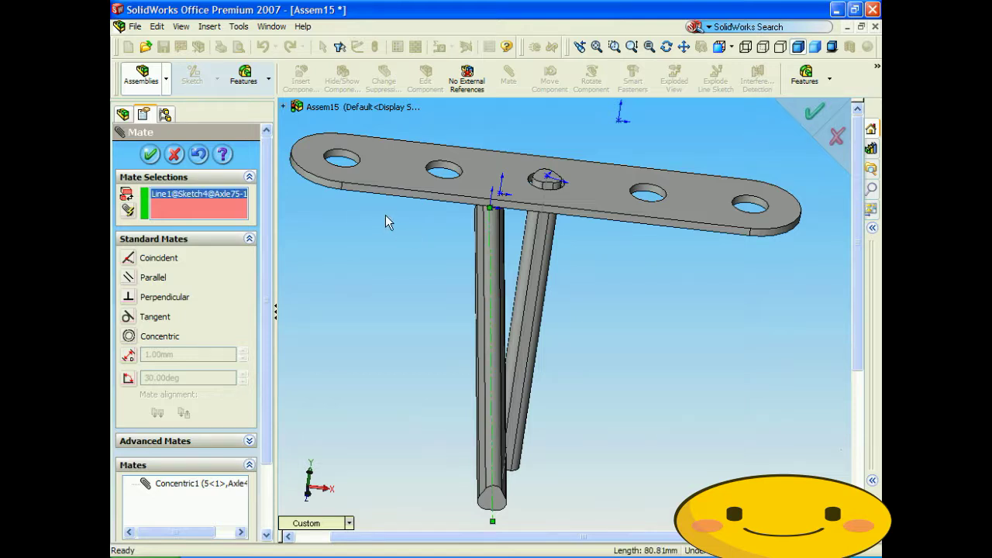
{"action": "left_click", "coordinate": [358, 165]}
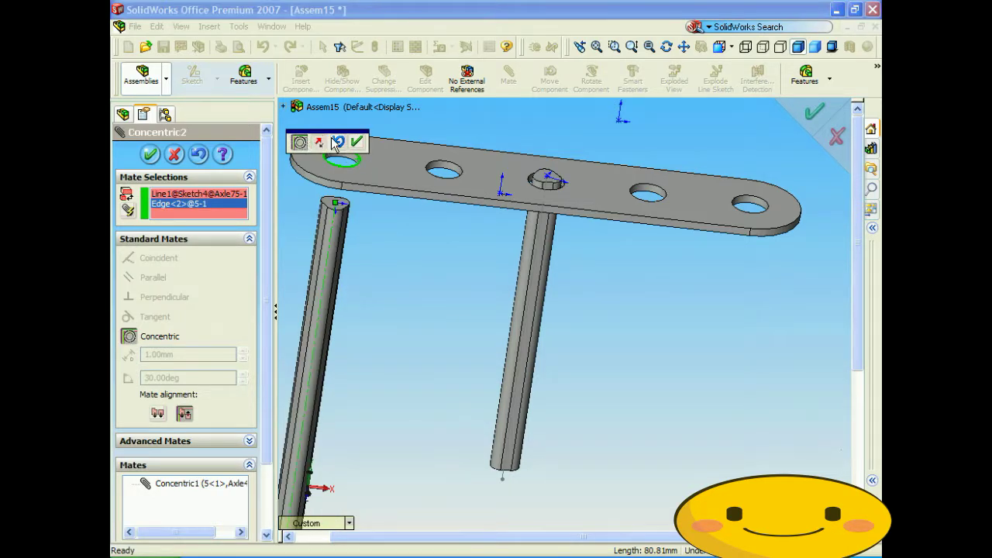
{"action": "left_click", "coordinate": [358, 142]}
{"action": "left_click", "coordinate": [168, 150]}
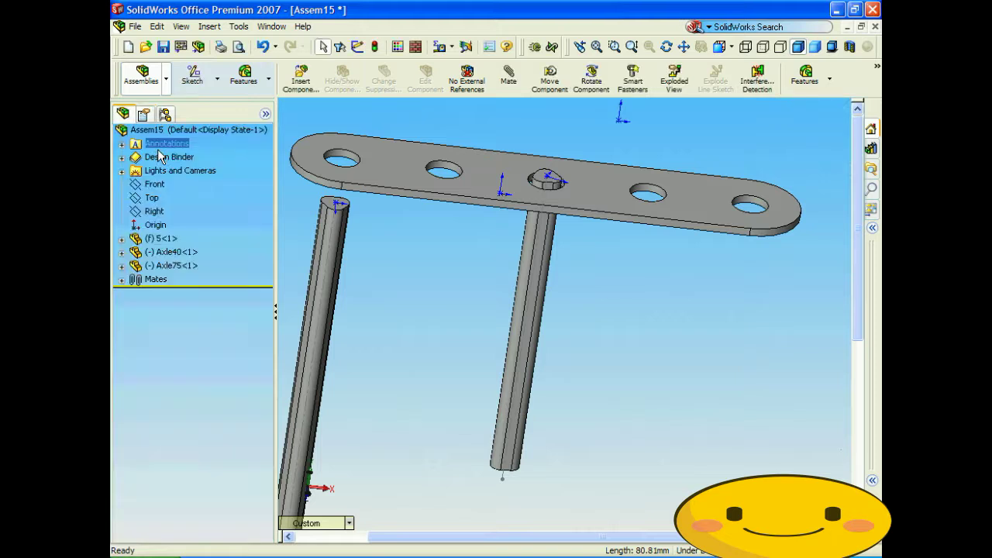
{"action": "left_click", "coordinate": [333, 244]}
{"action": "left_click_drag", "start_coordinate": [333, 244], "coordinate": [352, 180]}
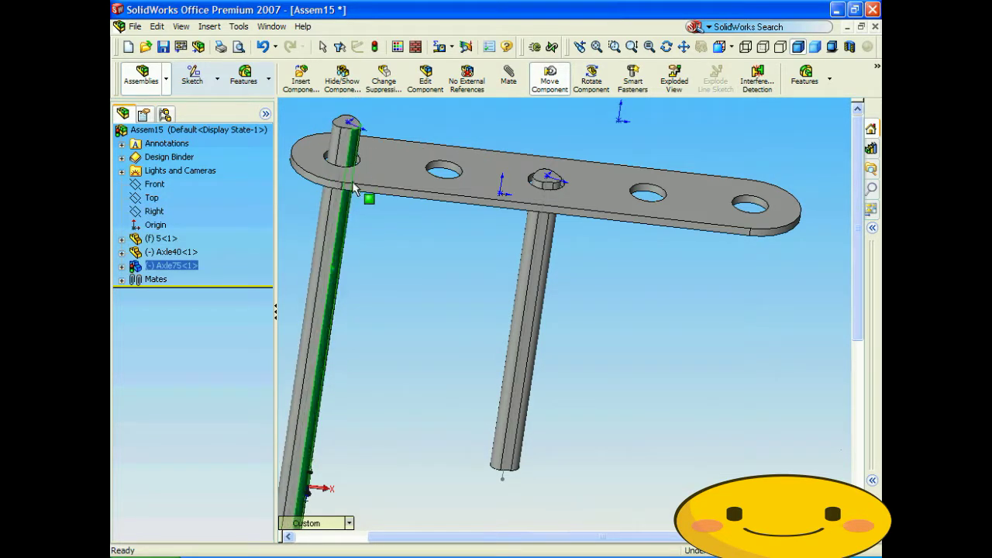
{"action": "left_click", "coordinate": [402, 231]}
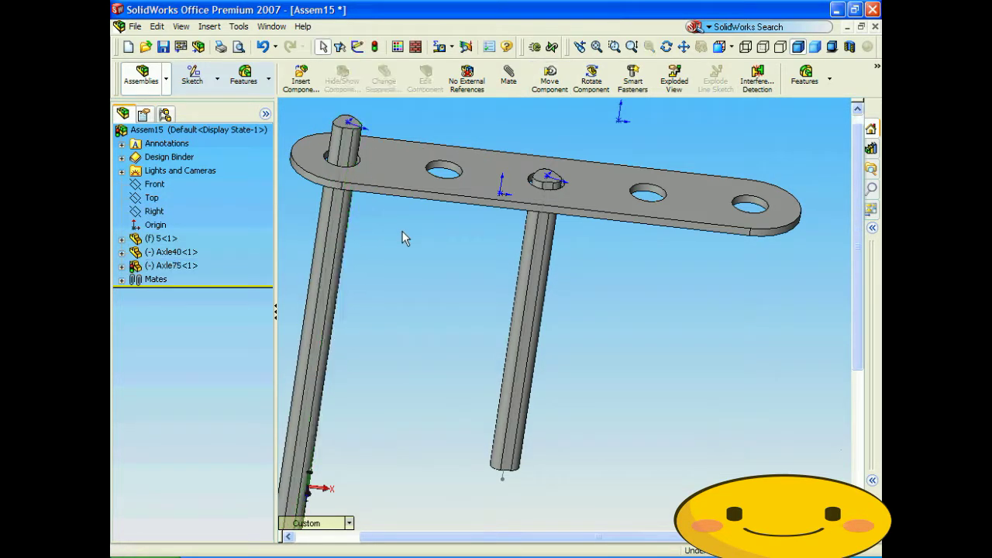
Insert the small gear 26P-3P.SLDPRT from the DS2_Group12 folder below Axle40, with the assembly in isometric view
{"action": "left_click", "coordinate": [348, 523]}
{"action": "left_click", "coordinate": [376, 376]}
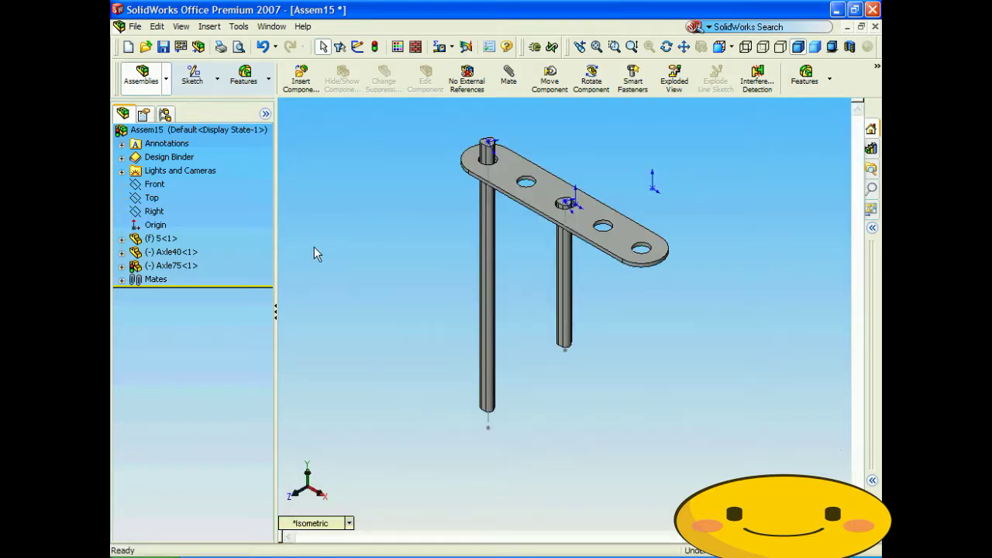
{"action": "left_click", "coordinate": [301, 77]}
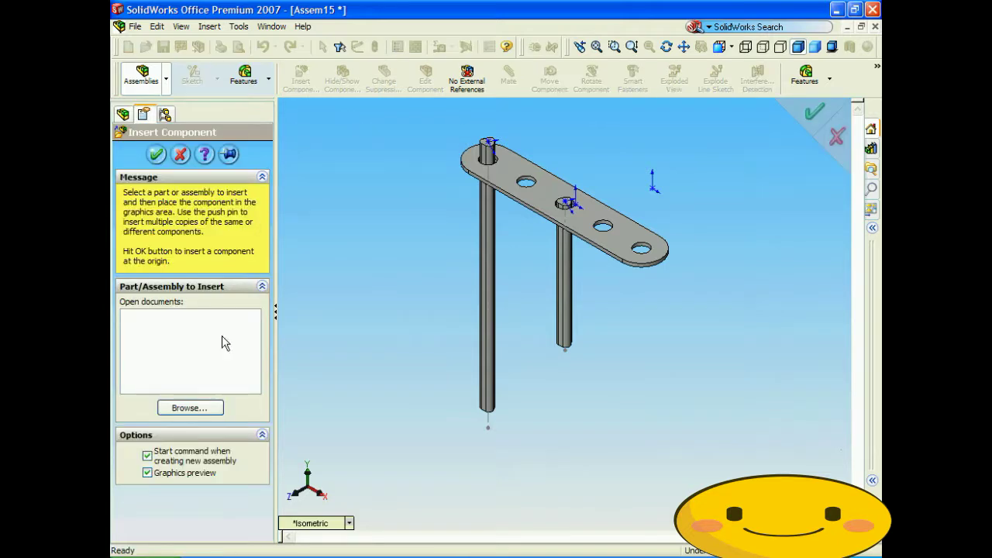
{"action": "left_click", "coordinate": [190, 408]}
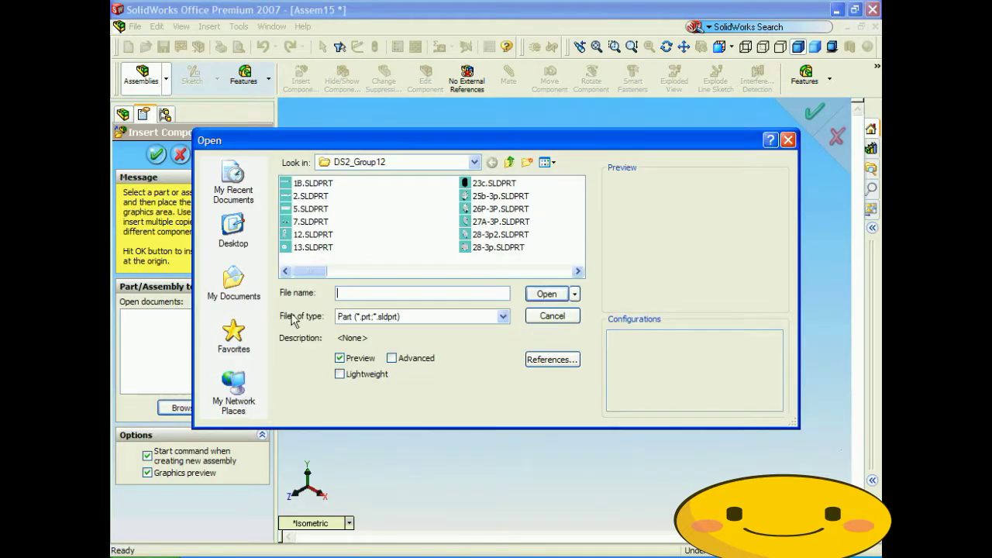
{"action": "left_click", "coordinate": [496, 208]}
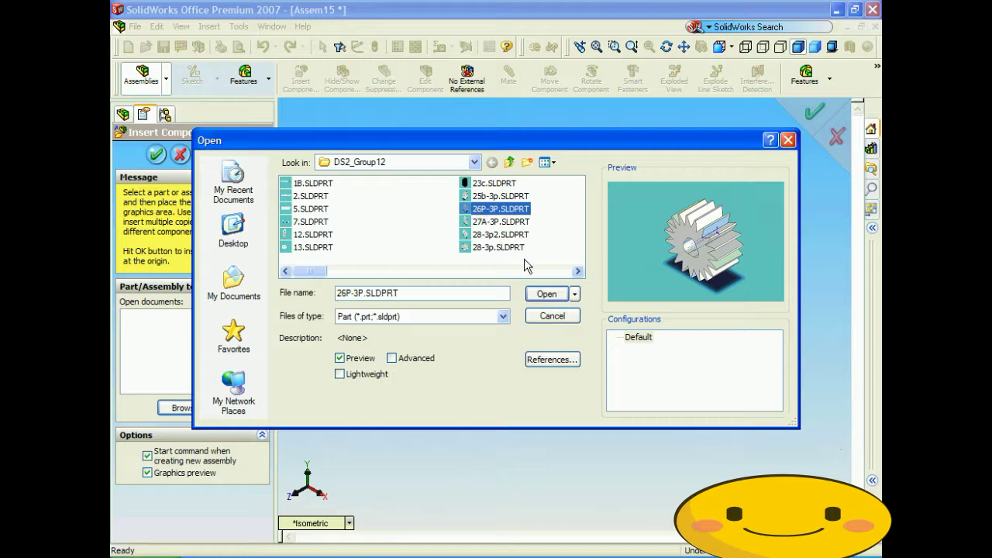
{"action": "left_click", "coordinate": [546, 294]}
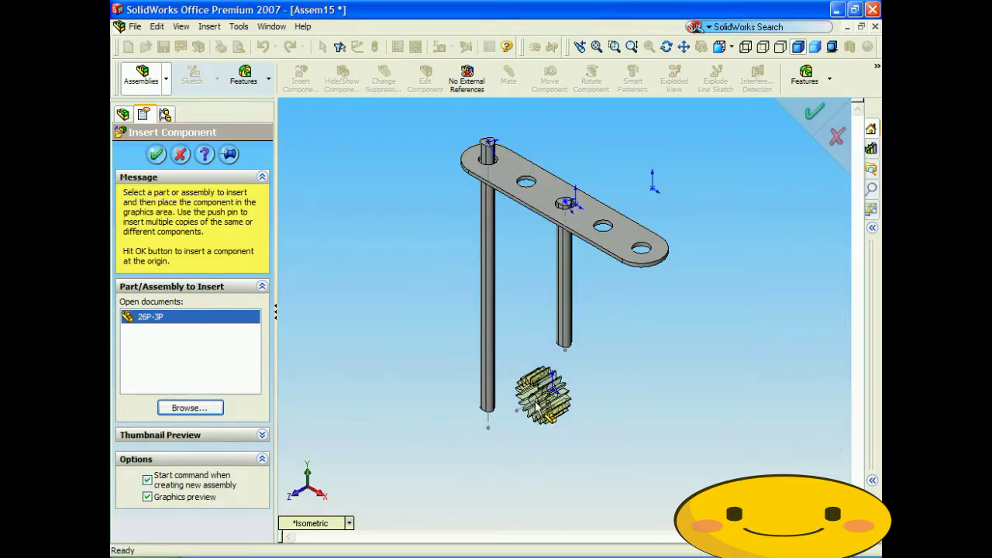
{"action": "left_click", "coordinate": [587, 437]}
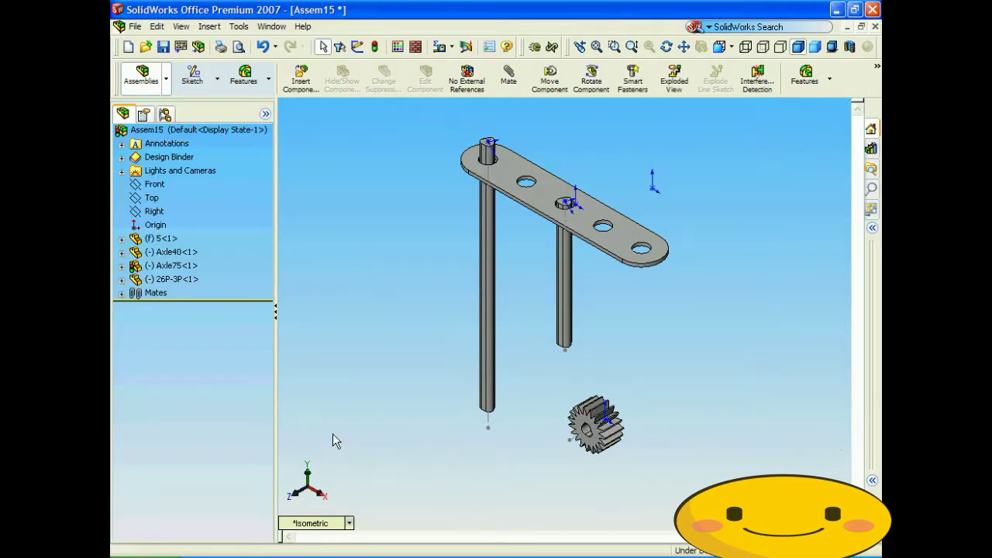
Insert the large gear 27A-3P.SLDPRT from the DS2_Group12 folder beside Axle75, away from the small gear
{"action": "left_click", "coordinate": [303, 86]}
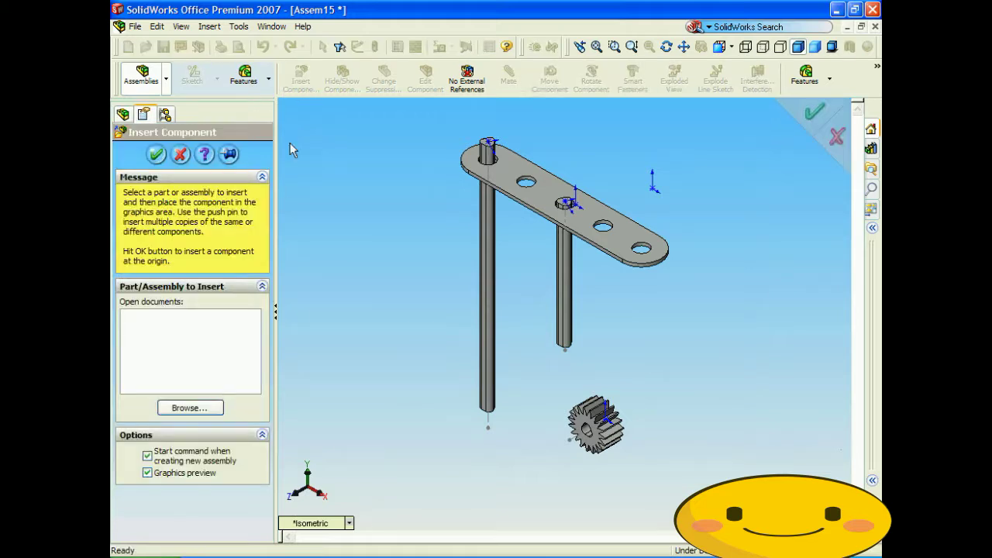
{"action": "left_click", "coordinate": [186, 408]}
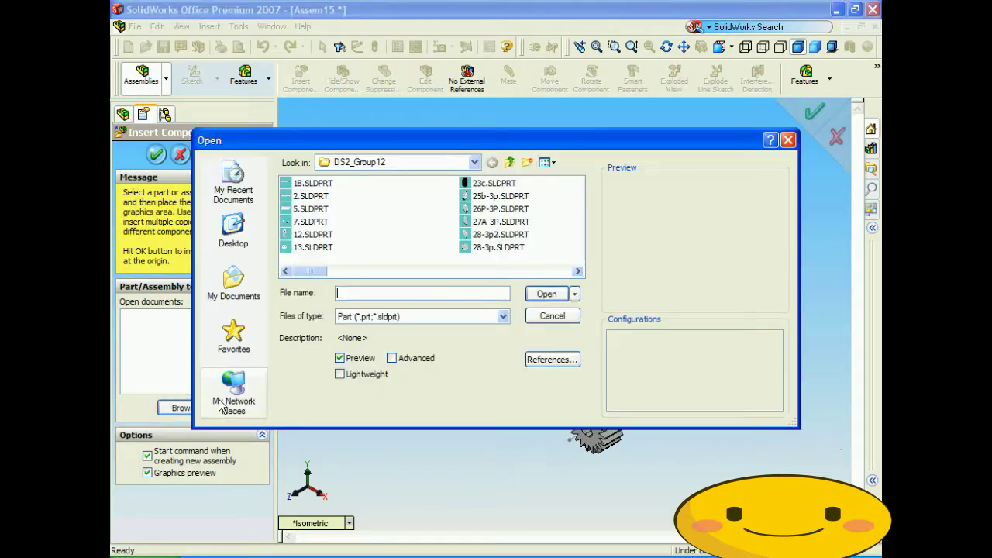
{"action": "left_click", "coordinate": [480, 223]}
{"action": "left_click", "coordinate": [545, 294]}
{"action": "left_click", "coordinate": [376, 399]}
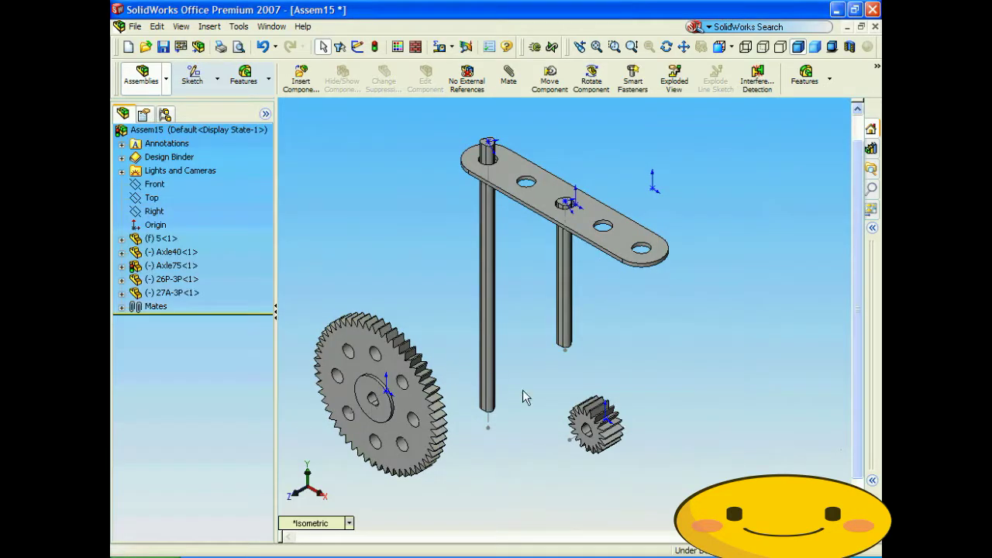
Add a coincident mate between the small gear 26P-3P's centreline and Axle40's centreline
{"action": "middle_click_drag", "start_coordinate": [534, 348], "coordinate": [421, 445]}
{"action": "middle_click_drag", "start_coordinate": [564, 423], "coordinate": [579, 399]}
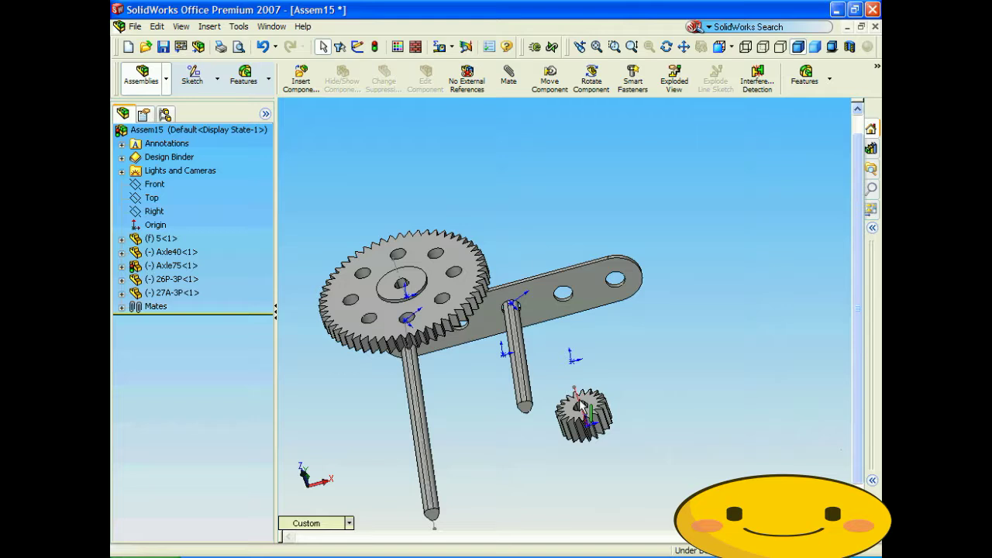
{"action": "left_click", "coordinate": [580, 403]}
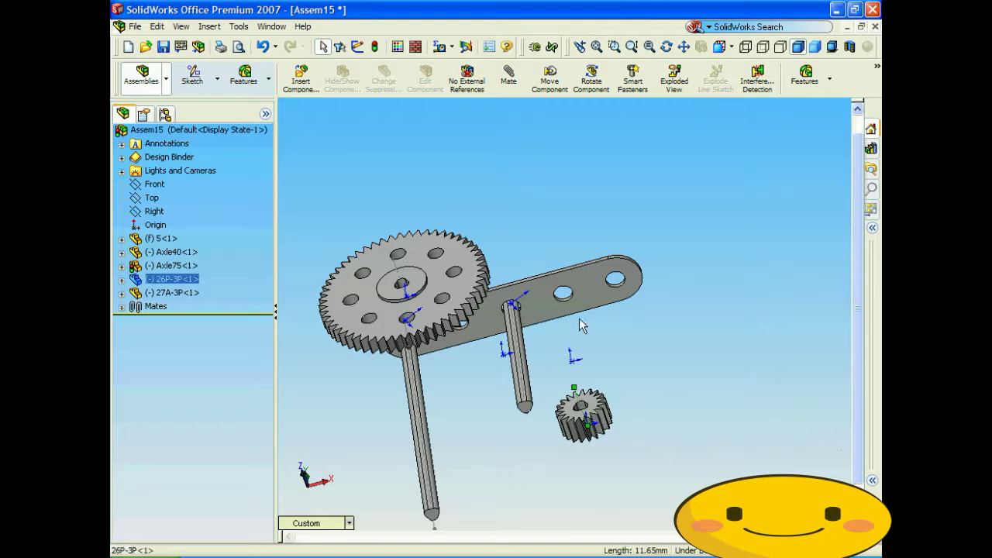
{"action": "left_click", "coordinate": [508, 76]}
{"action": "scroll", "coordinate": [517, 371], "scroll_direction": "down", "scroll_amount": 5}
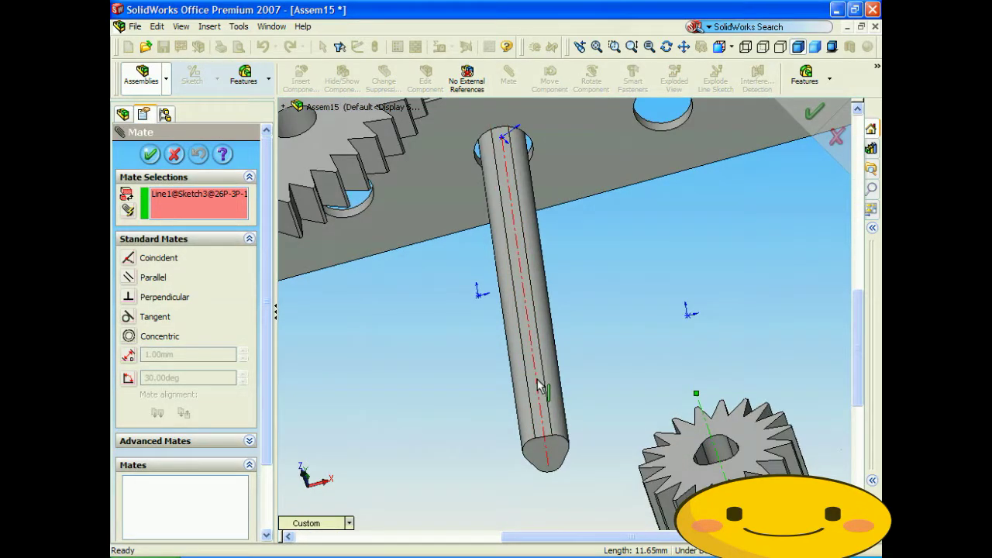
{"action": "left_click", "coordinate": [540, 385]}
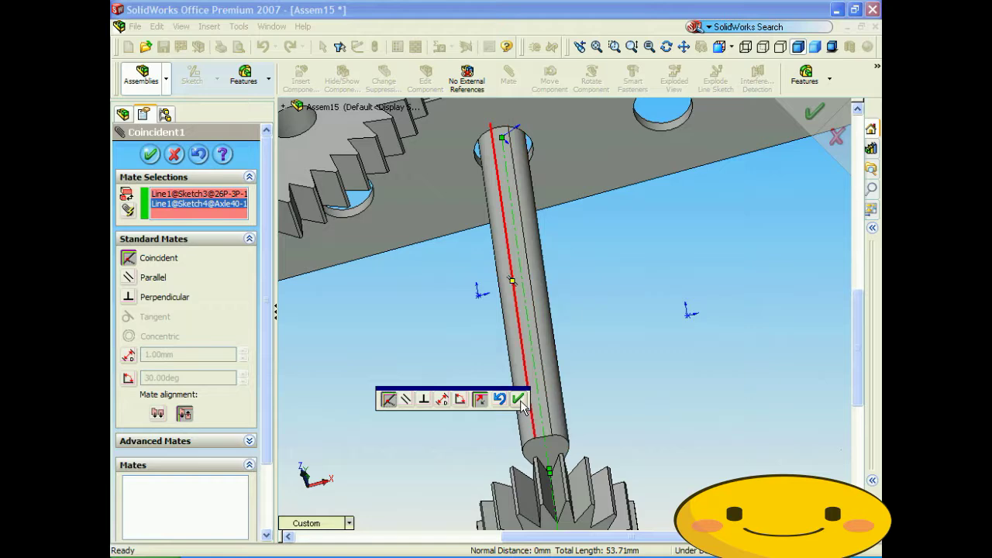
{"action": "left_click", "coordinate": [518, 402]}
Move the small gear clear of Axle40 and add a coincident mate between the axle's flat face and the matching flat in the gear's bore
{"action": "key", "text": "Up"}
{"action": "key", "text": "Up"}
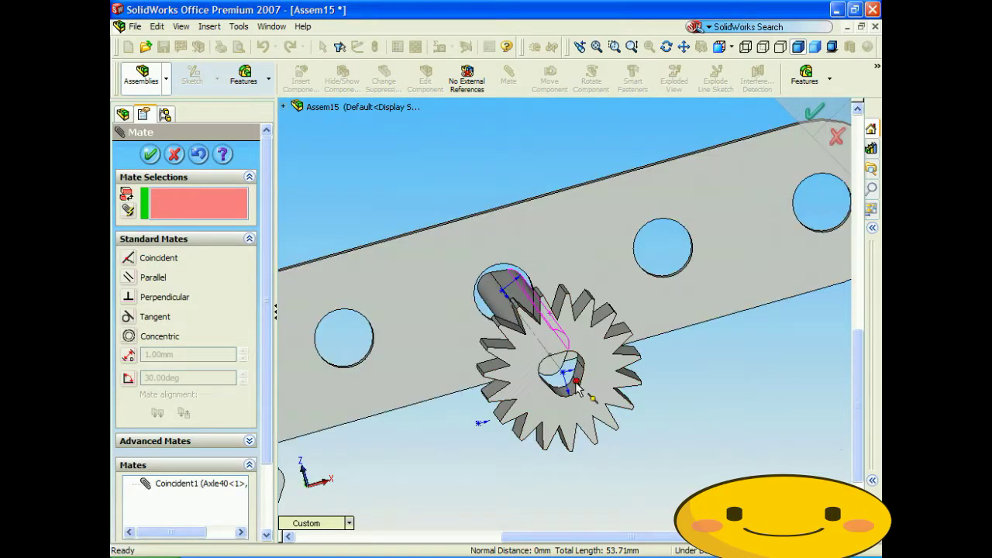
{"action": "left_click", "coordinate": [524, 342]}
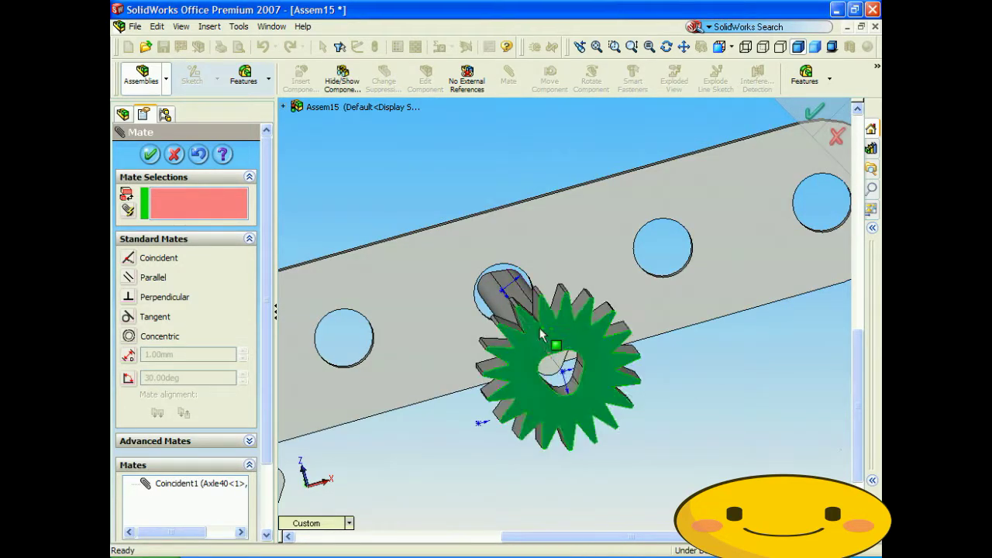
{"action": "left_click_drag", "start_coordinate": [523, 341], "coordinate": [524, 308]}
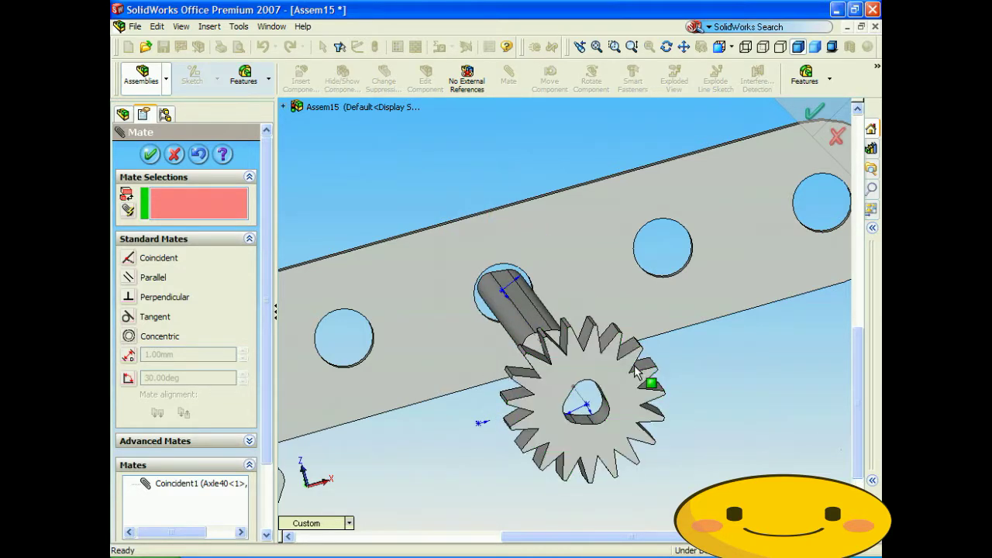
{"action": "middle_click_drag", "start_coordinate": [523, 304], "coordinate": [588, 424]}
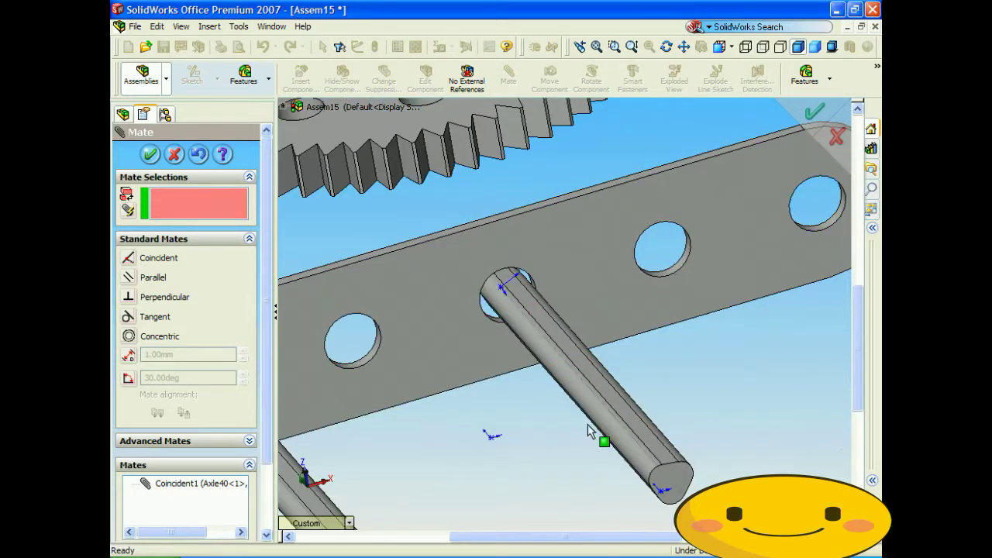
{"action": "left_click", "coordinate": [635, 426]}
{"action": "scroll", "coordinate": [650, 424], "scroll_direction": "up", "scroll_amount": 4}
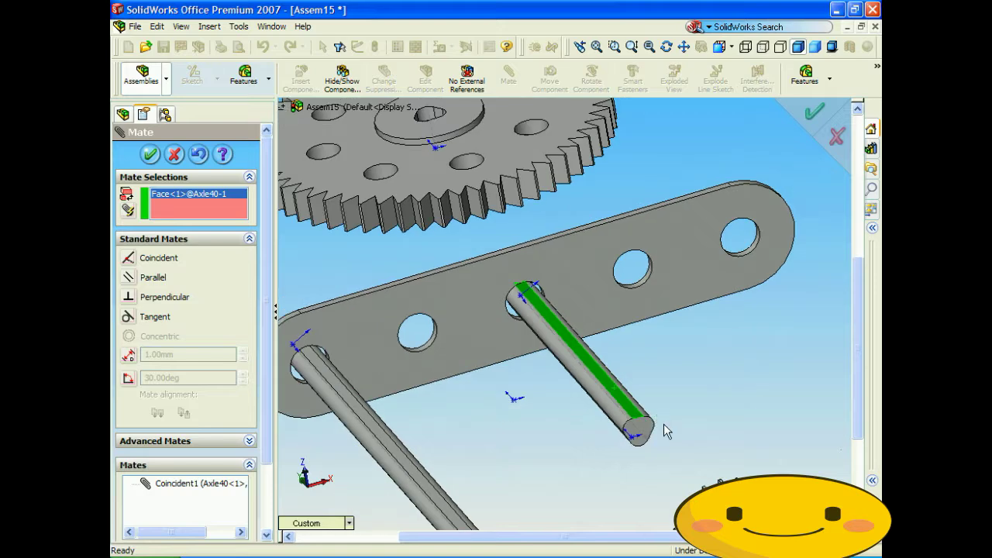
{"action": "scroll", "coordinate": [686, 361], "scroll_direction": "down", "scroll_amount": 6}
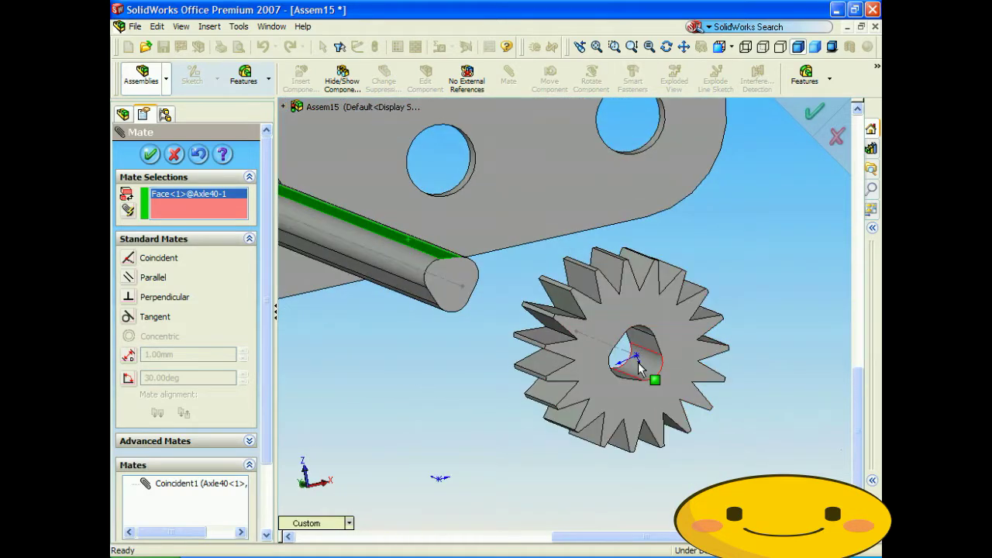
{"action": "left_click", "coordinate": [643, 338]}
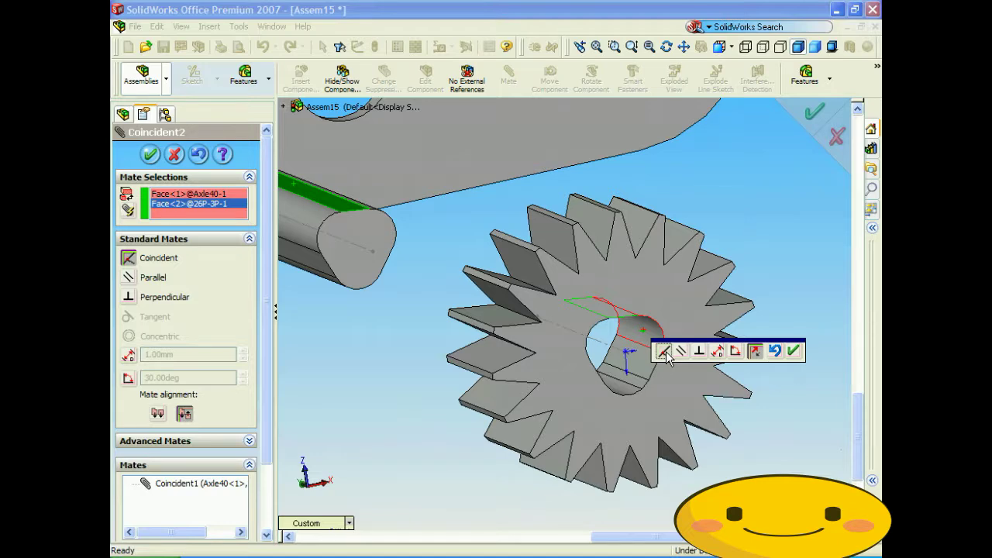
{"action": "left_click", "coordinate": [792, 351]}
Slide the small gear onto the free end of Axle40 and finish mating
{"action": "scroll", "coordinate": [557, 325], "scroll_direction": "up", "scroll_amount": 2}
{"action": "scroll", "coordinate": [558, 325], "scroll_direction": "up", "scroll_amount": 2}
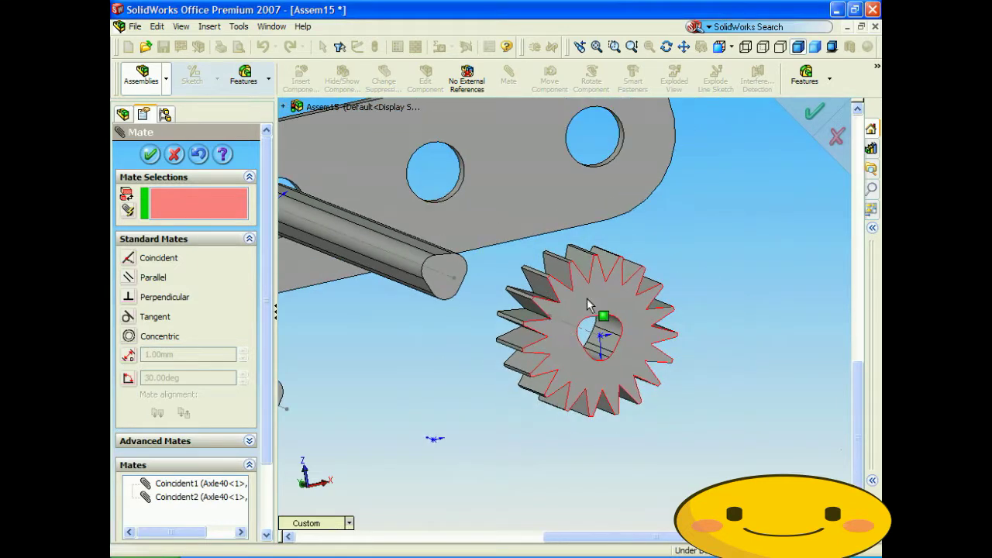
{"action": "left_click_drag", "start_coordinate": [585, 291], "coordinate": [417, 238]}
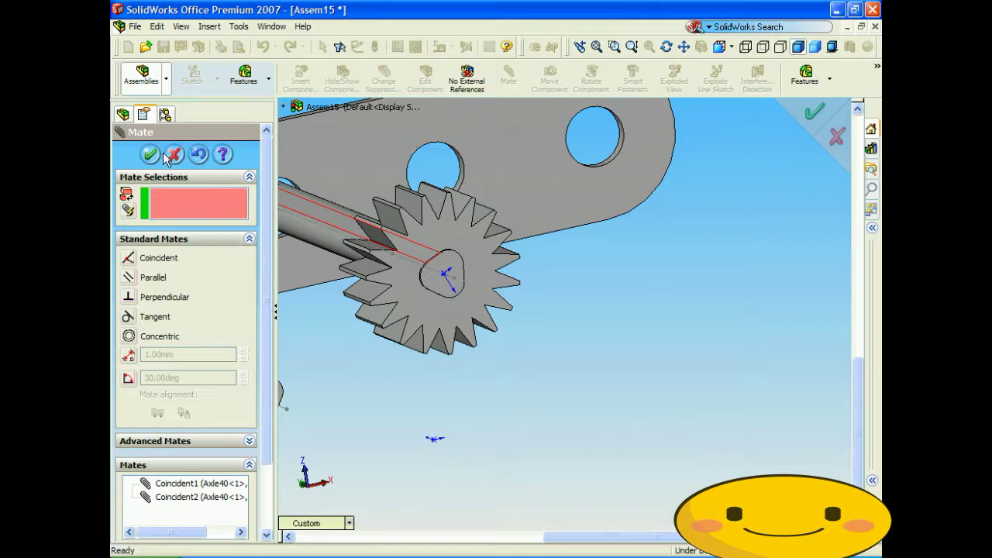
{"action": "left_click", "coordinate": [167, 155]}
Add a coincident mate between the large gear 27A-3P's centreline and Axle75's centreline
{"action": "key", "text": "f"}
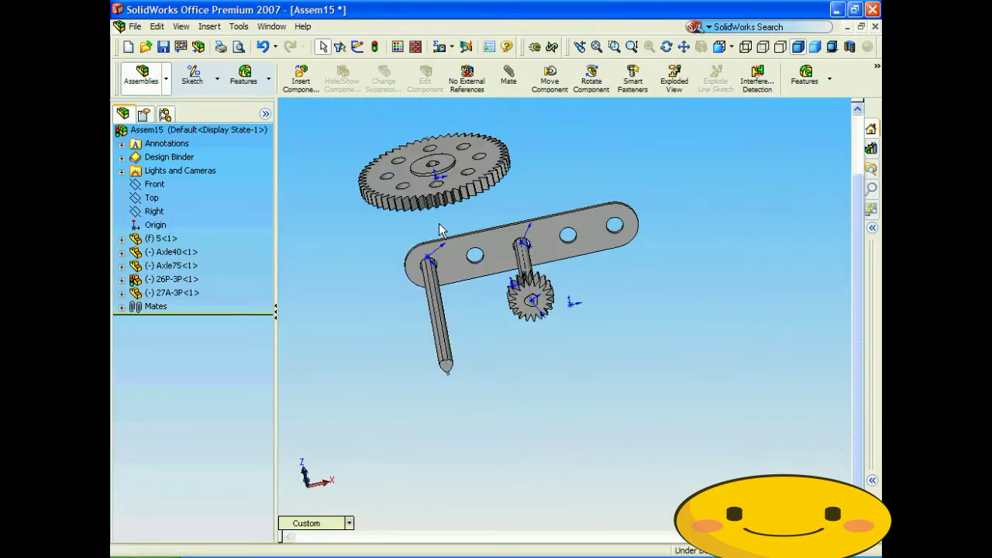
{"action": "key", "text": "Down"}
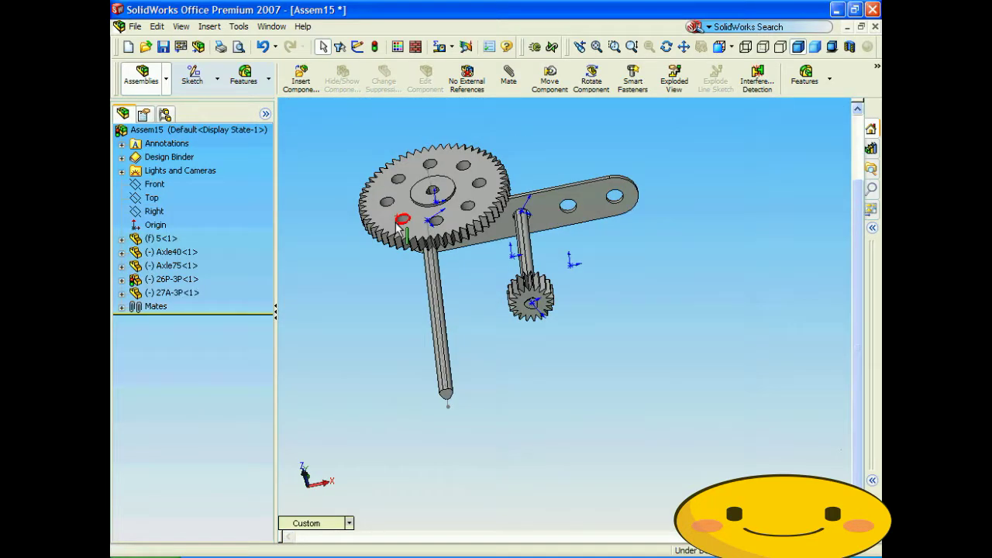
{"action": "left_click", "coordinate": [431, 185]}
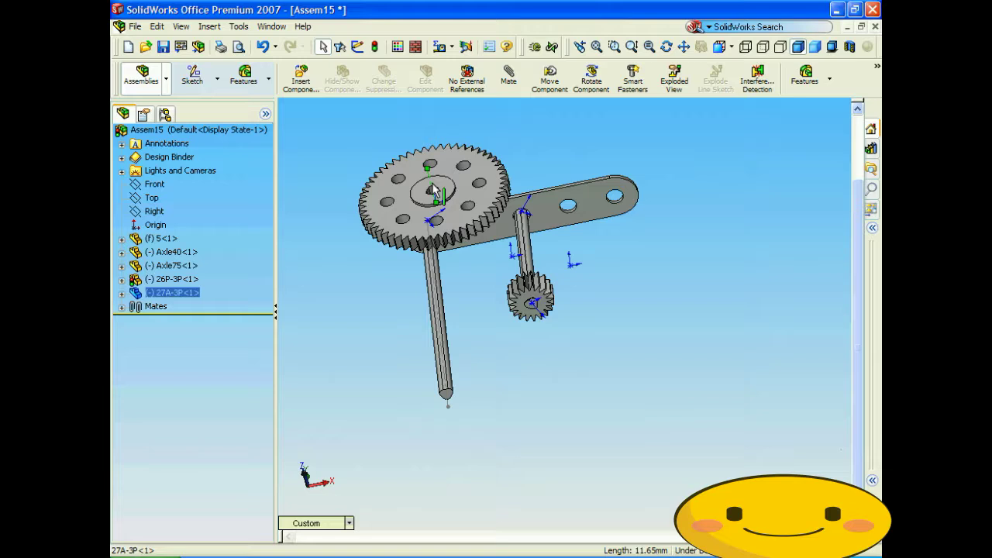
{"action": "left_click", "coordinate": [511, 80]}
{"action": "scroll", "coordinate": [464, 346], "scroll_direction": "down", "scroll_amount": 5}
{"action": "scroll", "coordinate": [472, 336], "scroll_direction": "down", "scroll_amount": 2}
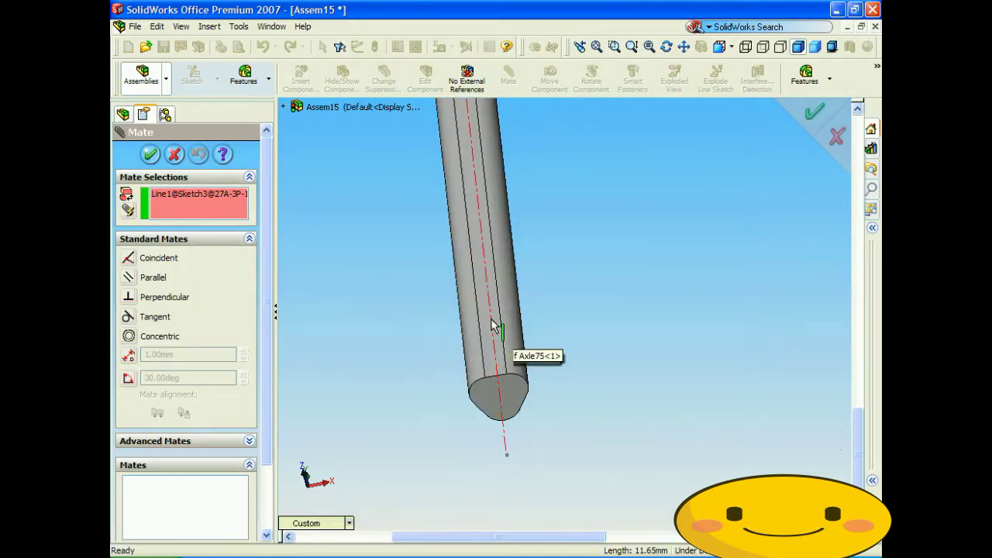
{"action": "left_click", "coordinate": [493, 323]}
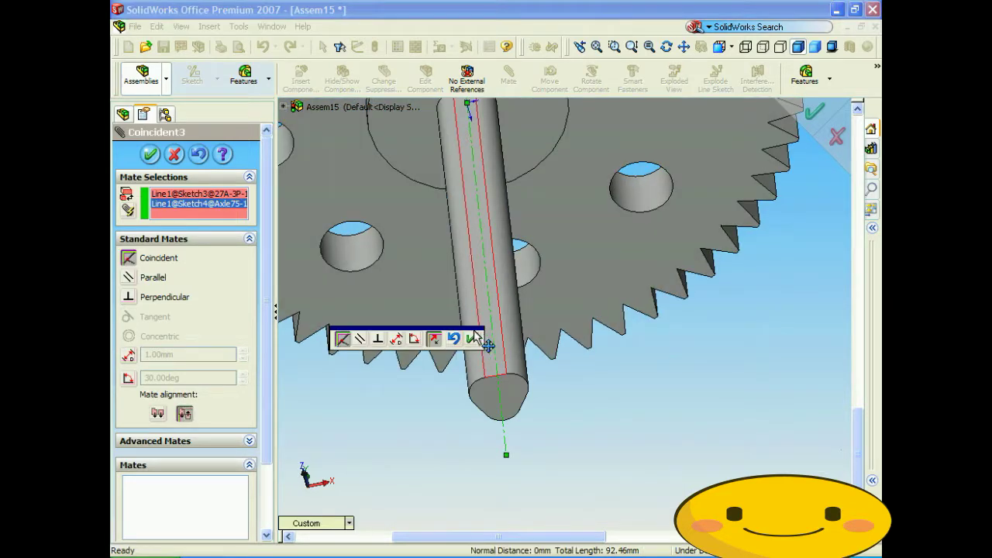
{"action": "left_click", "coordinate": [473, 339]}
Move the large gear clear of Axle75 and add a coincident mate between the axle's flat face and the matching flat in the gear's bore
{"action": "scroll", "coordinate": [496, 295], "scroll_direction": "up", "scroll_amount": 5}
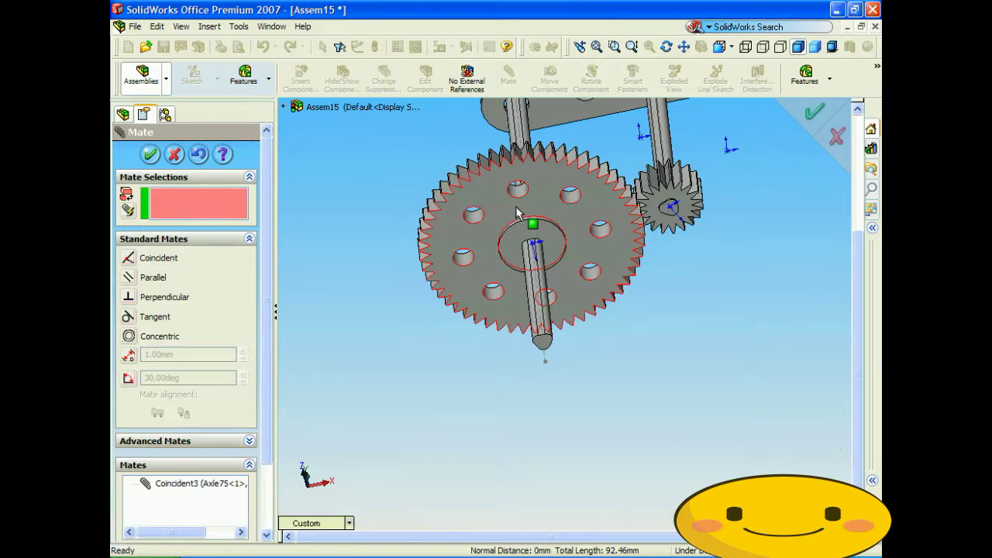
{"action": "left_click_drag", "start_coordinate": [516, 211], "coordinate": [513, 448]}
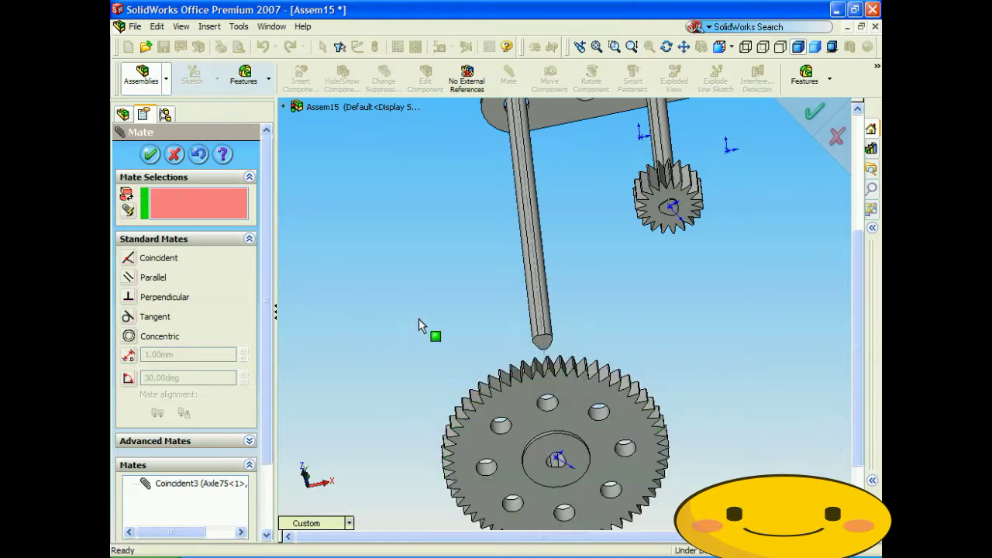
{"action": "scroll", "coordinate": [519, 281], "scroll_direction": "down", "scroll_amount": 5}
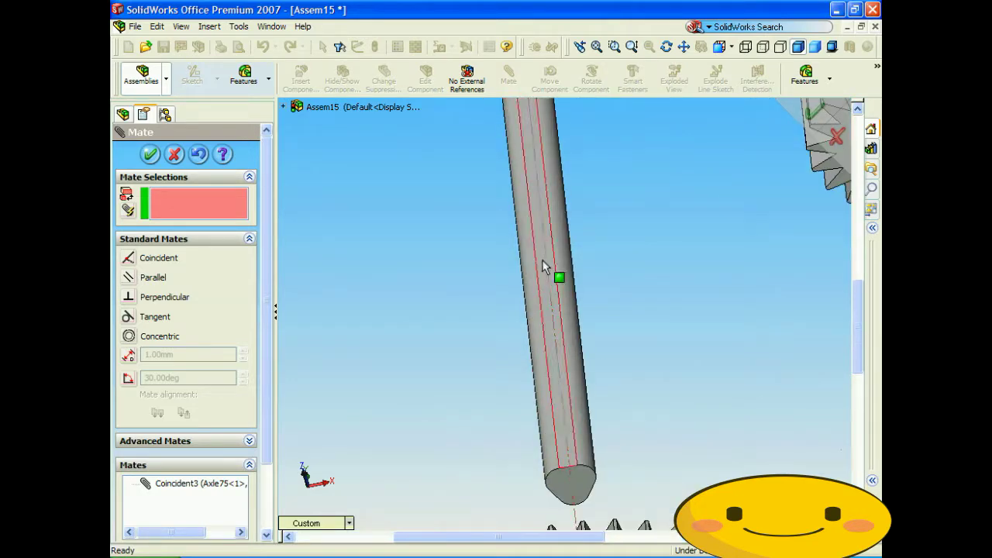
{"action": "left_click", "coordinate": [541, 266]}
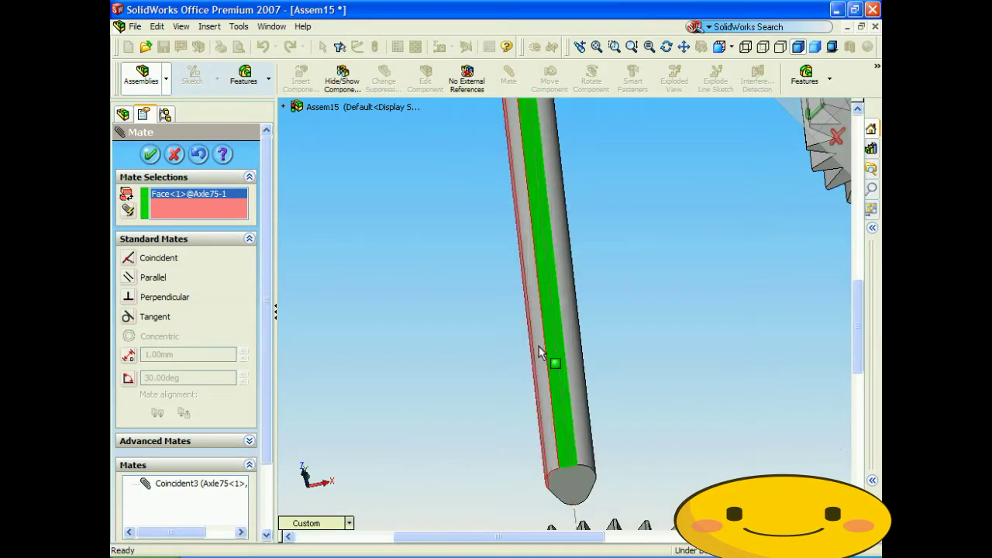
{"action": "scroll", "coordinate": [571, 434], "scroll_direction": "up", "scroll_amount": 5}
{"action": "scroll", "coordinate": [571, 428], "scroll_direction": "down", "scroll_amount": 8}
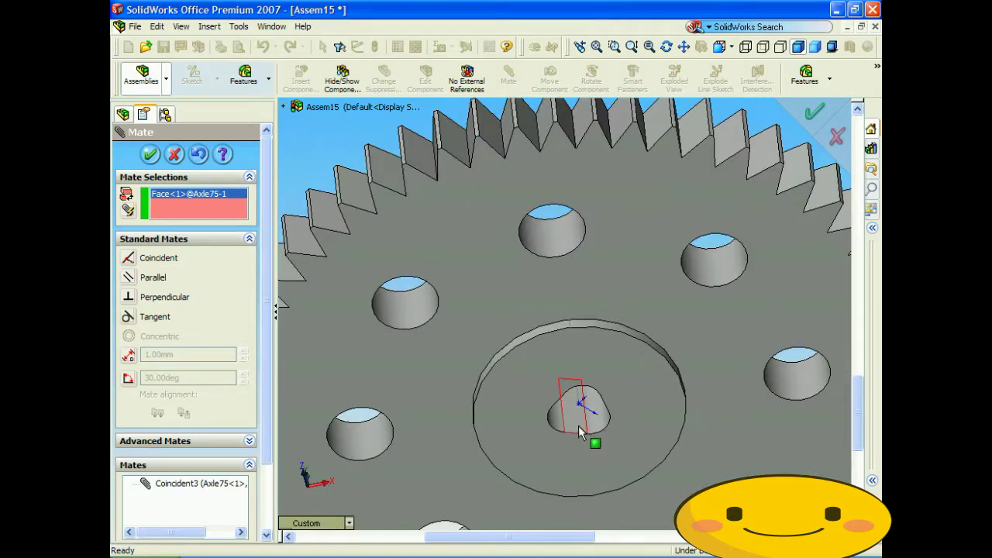
{"action": "left_click", "coordinate": [579, 432]}
{"action": "left_click", "coordinate": [724, 443]}
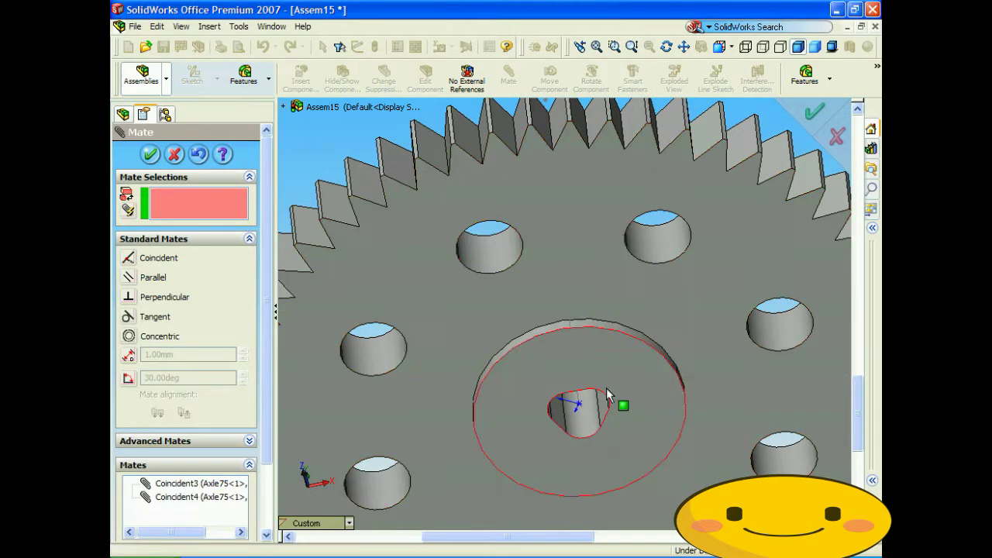
Add a coincident mate between the large gear 27A-3P's hub face and the facing side of the five-hole strip
{"action": "scroll", "coordinate": [607, 394], "scroll_direction": "up", "scroll_amount": 6}
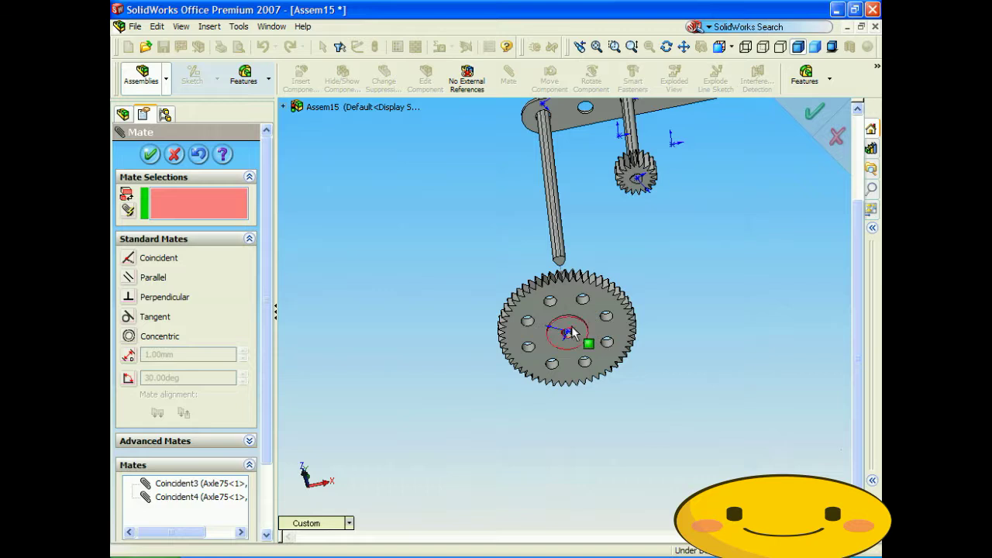
{"action": "left_click_drag", "start_coordinate": [592, 321], "coordinate": [570, 291]}
{"action": "scroll", "coordinate": [651, 249], "scroll_direction": "up", "scroll_amount": 4}
{"action": "middle_click_drag", "start_coordinate": [636, 281], "coordinate": [567, 322]}
{"action": "scroll", "coordinate": [566, 324], "scroll_direction": "down", "scroll_amount": 5}
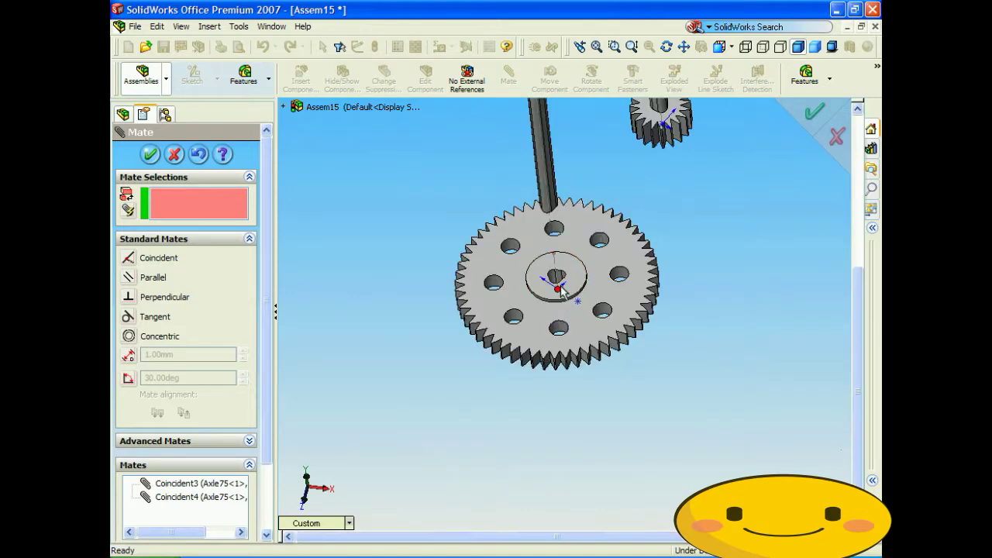
{"action": "left_click", "coordinate": [578, 277]}
{"action": "scroll", "coordinate": [578, 277], "scroll_direction": "up", "scroll_amount": 5}
{"action": "mouse_move", "coordinate": [571, 264]}
{"action": "middle_mouse_down"}
{"action": "mouse_move", "coordinate": [570, 229]}
{"action": "mouse_move", "coordinate": [555, 262]}
{"action": "middle_mouse_up"}
{"action": "scroll", "coordinate": [553, 262], "scroll_direction": "down", "scroll_amount": 5}
{"action": "left_click", "coordinate": [552, 264]}
{"action": "left_click", "coordinate": [539, 240]}
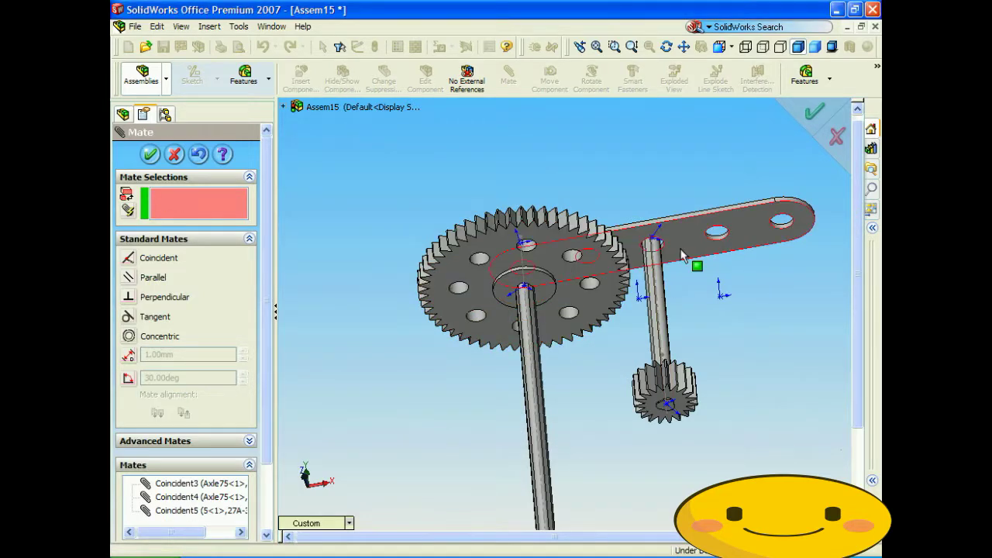
Add a coincident mate between the five-hole strip's gear-side face and the small gear 26P-3P's end face, and finish mating
{"action": "left_click", "coordinate": [689, 240]}
{"action": "scroll", "coordinate": [673, 317], "scroll_direction": "up", "scroll_amount": 3}
{"action": "middle_click_drag", "start_coordinate": [672, 318], "coordinate": [637, 360]}
{"action": "scroll", "coordinate": [632, 357], "scroll_direction": "down", "scroll_amount": 5}
{"action": "left_click", "coordinate": [616, 353]}
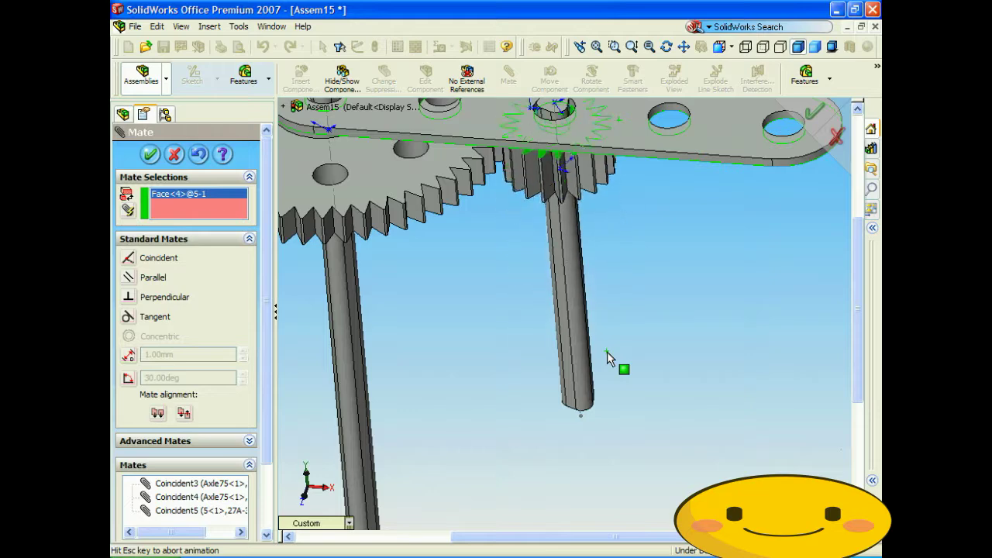
{"action": "left_click", "coordinate": [757, 373]}
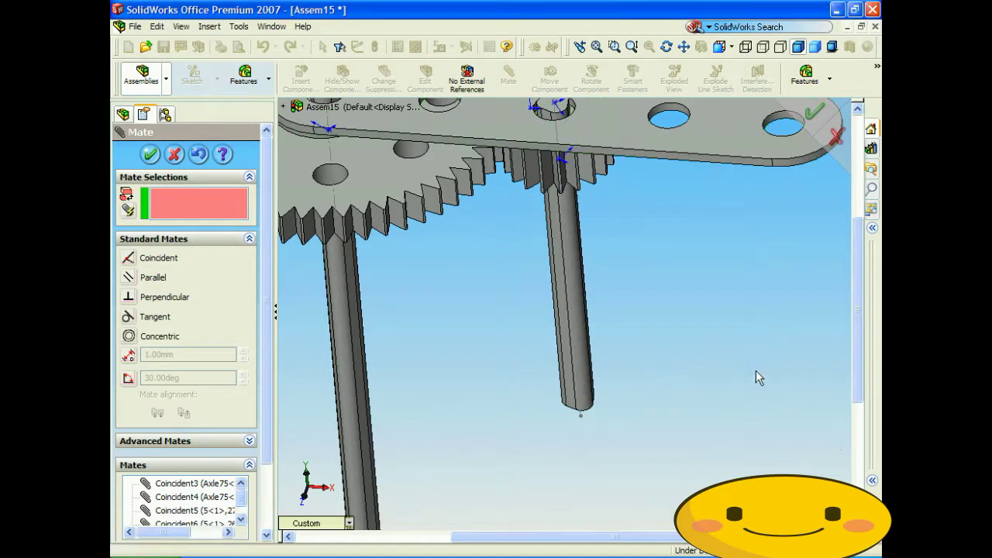
{"action": "left_click", "coordinate": [151, 155]}
Turn the large gear on its axle and try moving the small gear and Axle40 to check the gears' motion
{"action": "scroll", "coordinate": [396, 312], "scroll_direction": "up", "scroll_amount": 5}
{"action": "middle_click_drag", "start_coordinate": [423, 348], "coordinate": [519, 272]}
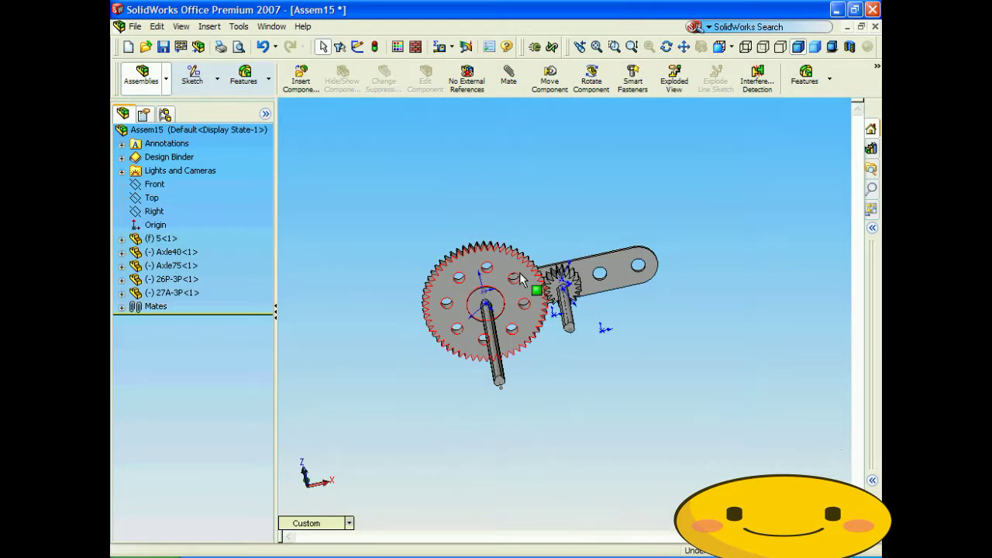
{"action": "left_click_drag", "start_coordinate": [525, 285], "coordinate": [563, 283]}
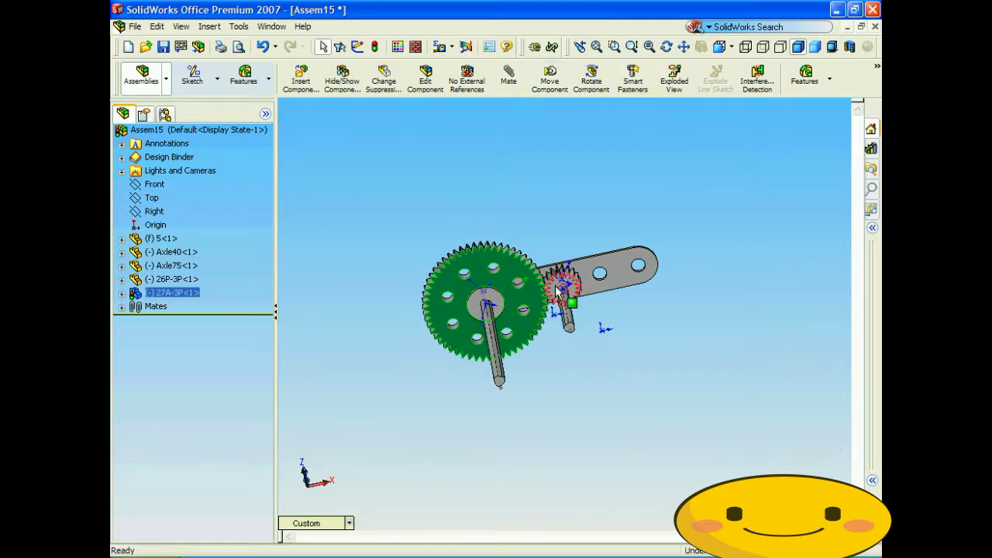
{"action": "left_click", "coordinate": [556, 289]}
{"action": "mouse_move", "coordinate": [558, 287]}
{"action": "middle_mouse_down"}
{"action": "mouse_move", "coordinate": [562, 255]}
{"action": "mouse_move", "coordinate": [571, 292]}
{"action": "middle_mouse_up"}
{"action": "left_click", "coordinate": [571, 306]}
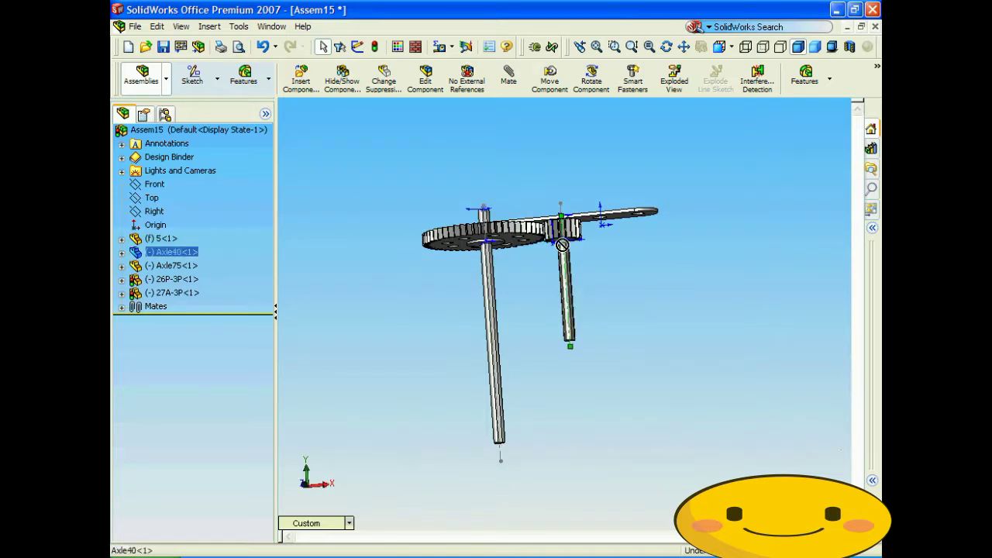
{"action": "middle_click_drag", "start_coordinate": [559, 237], "coordinate": [561, 263]}
{"action": "left_click_drag", "start_coordinate": [554, 286], "coordinate": [563, 286]}
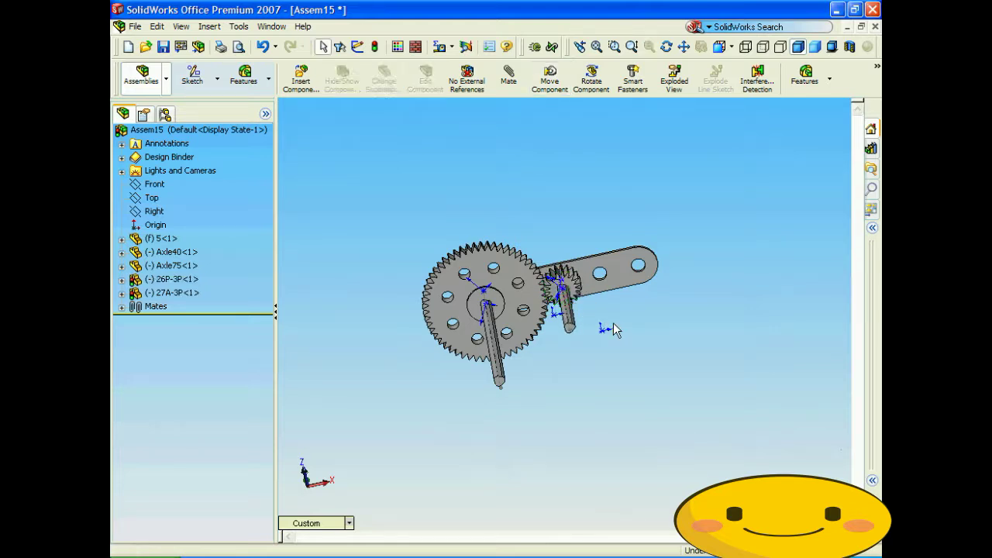
Start a gear mate between a tooth edge of the large gear 27A-3P and a tooth edge of the small gear 26P-3P
{"action": "left_click", "coordinate": [509, 75]}
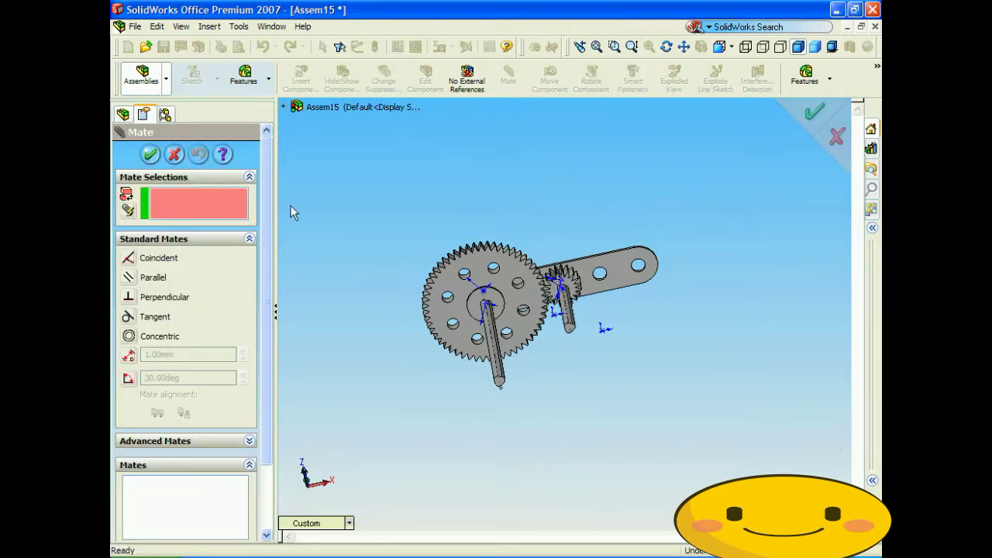
{"action": "left_click", "coordinate": [243, 443]}
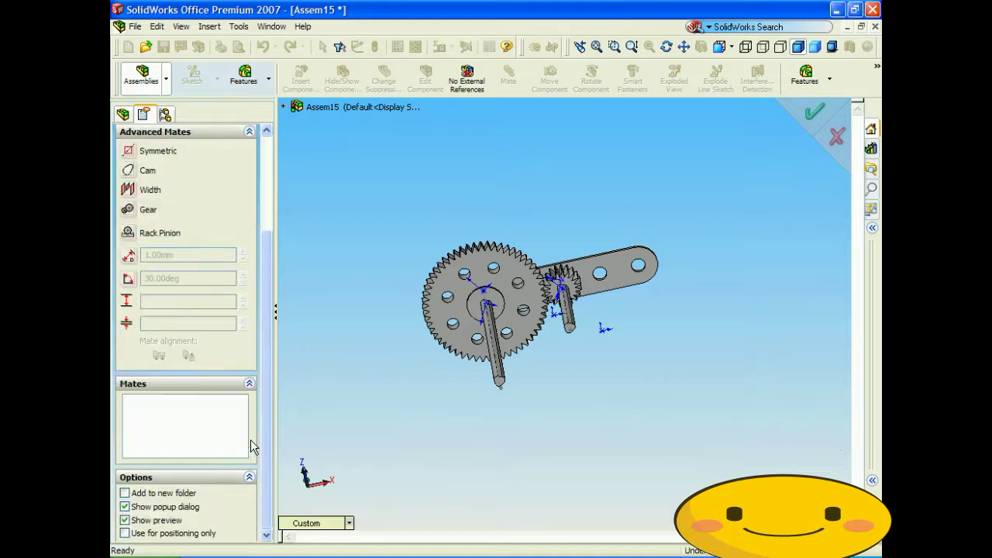
{"action": "left_click", "coordinate": [128, 211]}
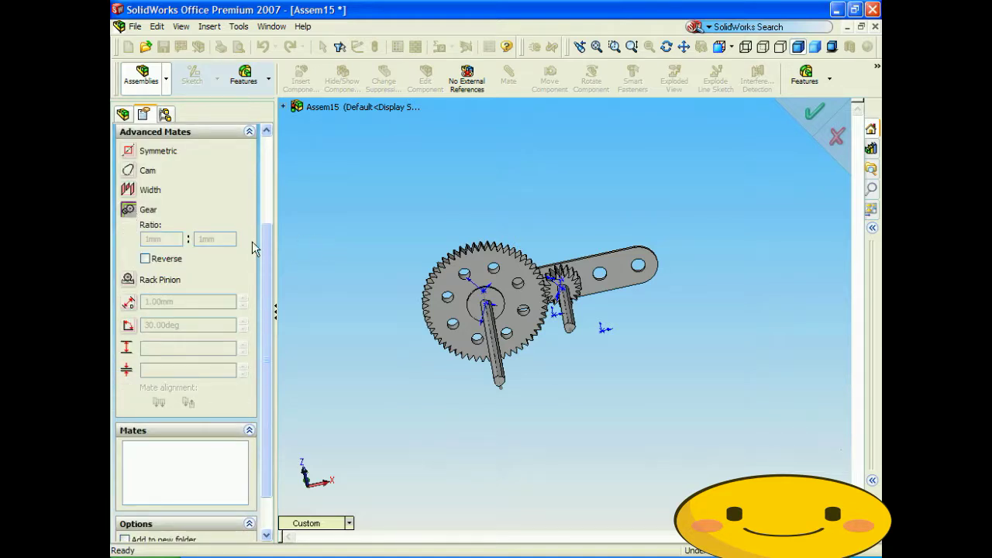
{"action": "left_click_drag", "start_coordinate": [267, 240], "coordinate": [281, 152]}
{"action": "middle_click_drag", "start_coordinate": [369, 189], "coordinate": [584, 265]}
{"action": "scroll", "coordinate": [593, 269], "scroll_direction": "down", "scroll_amount": 5}
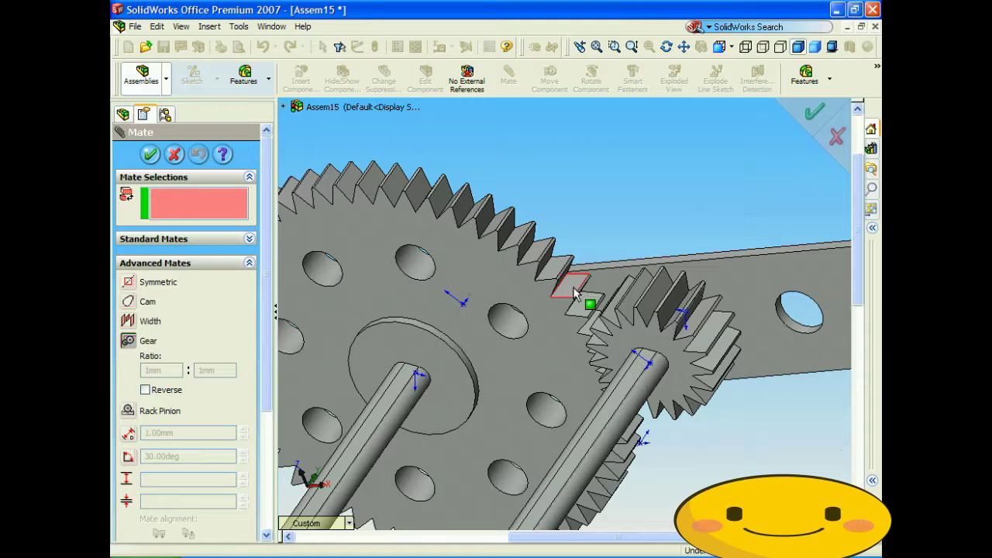
{"action": "left_click", "coordinate": [578, 296]}
{"action": "middle_click_drag", "start_coordinate": [581, 299], "coordinate": [605, 312]}
{"action": "left_click", "coordinate": [604, 311]}
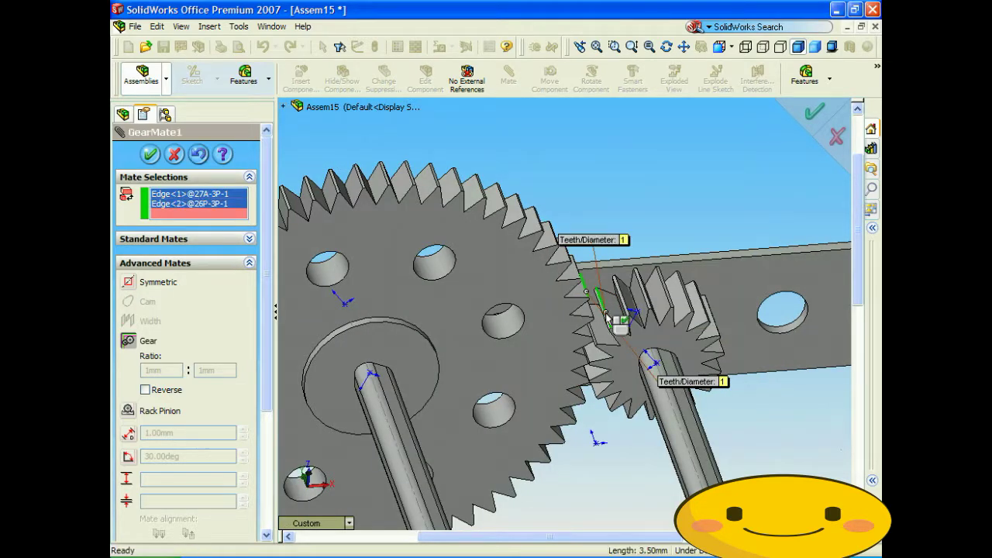
Set the gear mate's ratio to 3 mm : 1 mm and apply the mate
{"action": "middle_click_drag", "start_coordinate": [604, 311], "coordinate": [463, 355]}
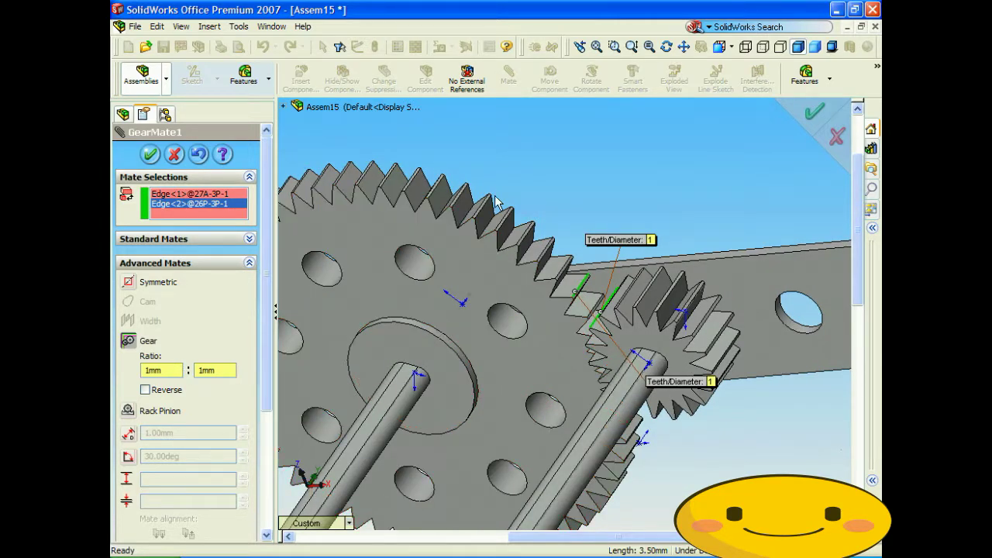
{"action": "scroll", "coordinate": [533, 157], "scroll_direction": "up", "scroll_amount": 5}
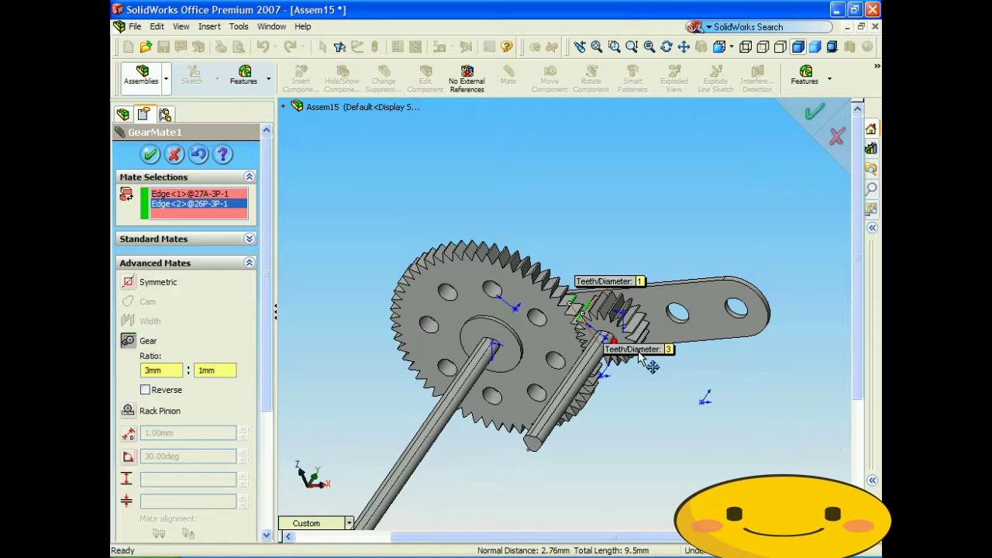
{"action": "left_click_drag", "start_coordinate": [647, 353], "coordinate": [577, 213]}
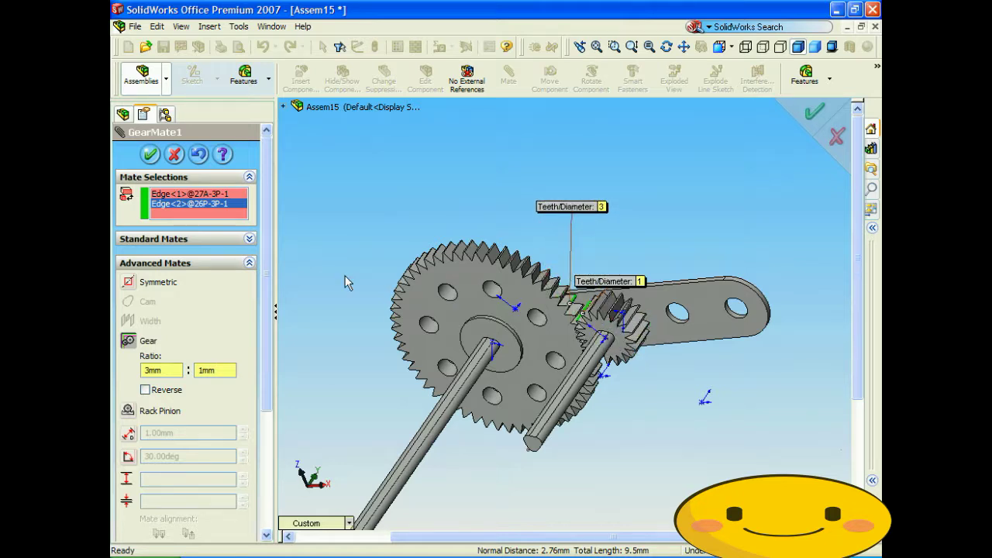
{"action": "left_click", "coordinate": [150, 155]}
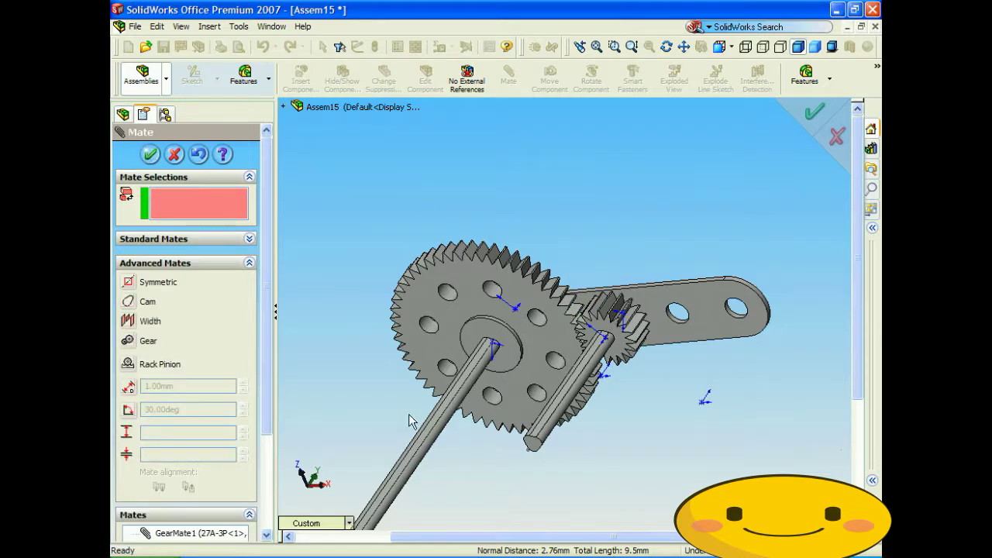
View the gears face-on along their axles, rotate them to line up their meshing teeth, and finish mating
{"action": "left_click", "coordinate": [338, 521]}
{"action": "left_click", "coordinate": [355, 285]}
{"action": "middle_click_drag", "start_coordinate": [368, 298], "coordinate": [419, 307]}
{"action": "left_click_drag", "start_coordinate": [568, 319], "coordinate": [455, 390]}
{"action": "left_click_drag", "start_coordinate": [632, 308], "coordinate": [607, 303]}
{"action": "left_click_drag", "start_coordinate": [561, 190], "coordinate": [665, 325]}
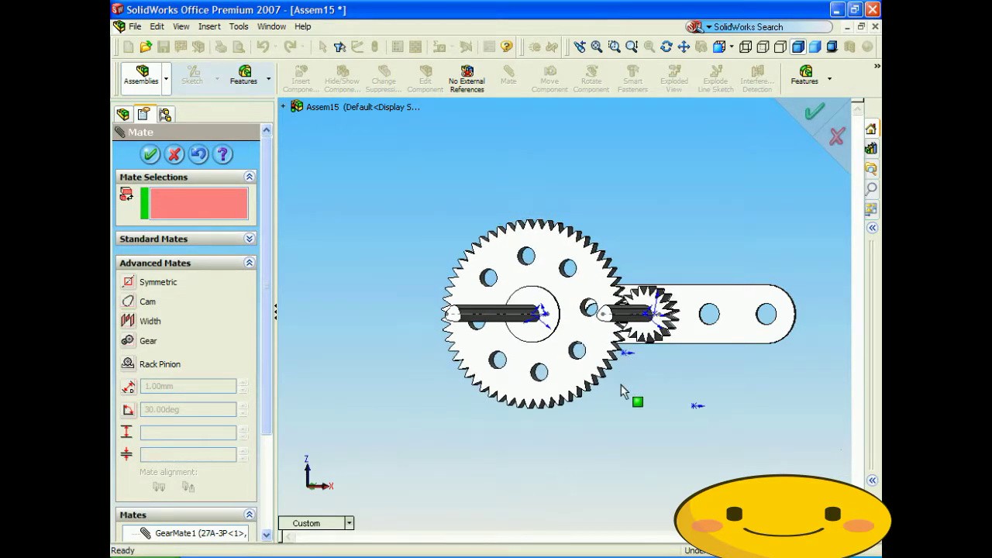
{"action": "key", "text": "Right"}
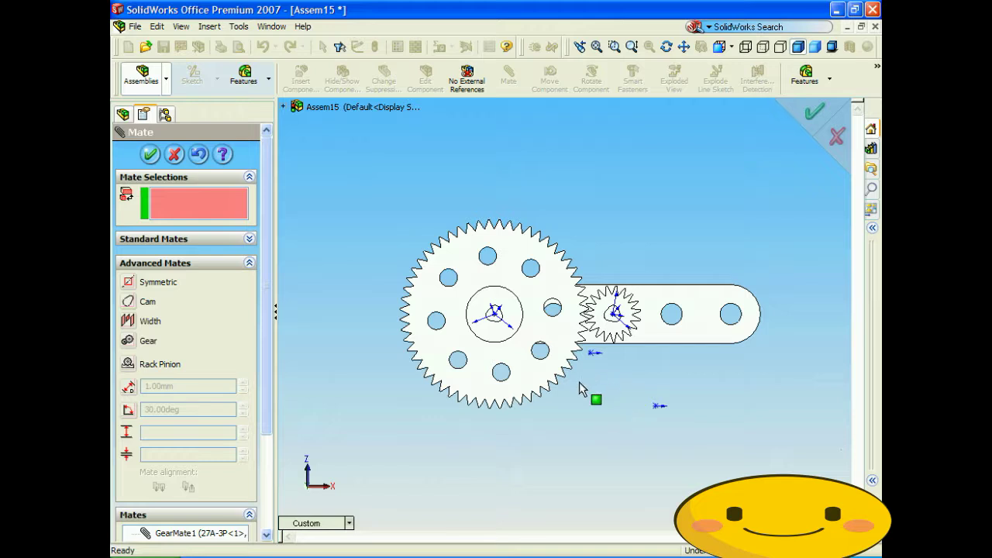
{"action": "left_click", "coordinate": [152, 155]}
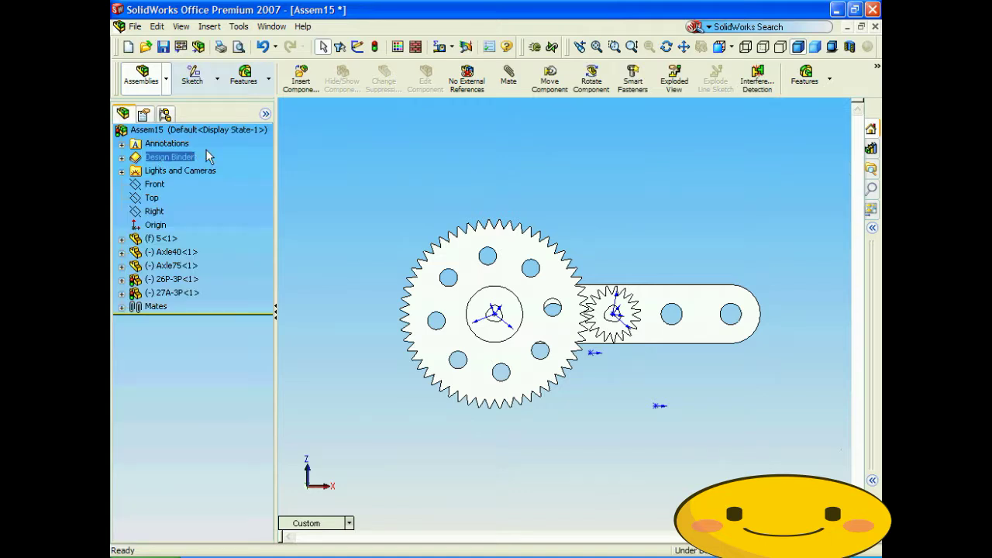
Delete the gear mate between 27A-3P and 26P-3P from the assembly's mates
{"action": "left_click", "coordinate": [121, 306]}
{"action": "left_click", "coordinate": [166, 320]}
{"action": "left_click", "coordinate": [207, 428]}
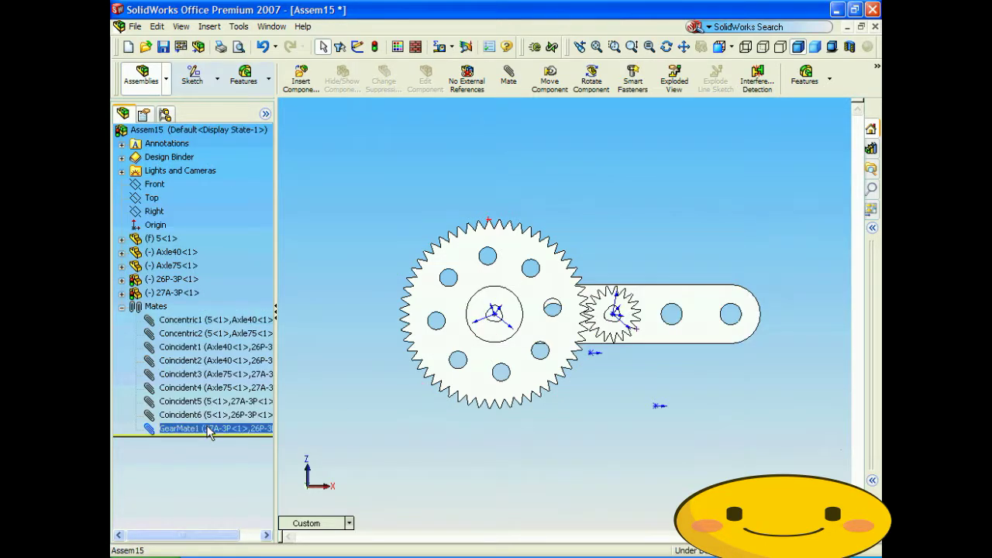
{"action": "right_click", "coordinate": [208, 429]}
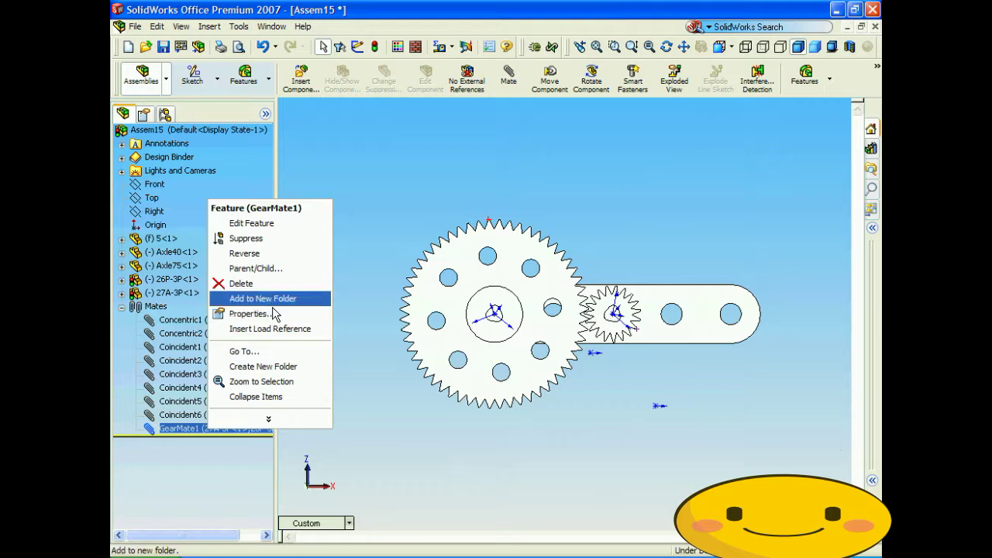
{"action": "left_click", "coordinate": [269, 293]}
{"action": "left_click", "coordinate": [594, 214]}
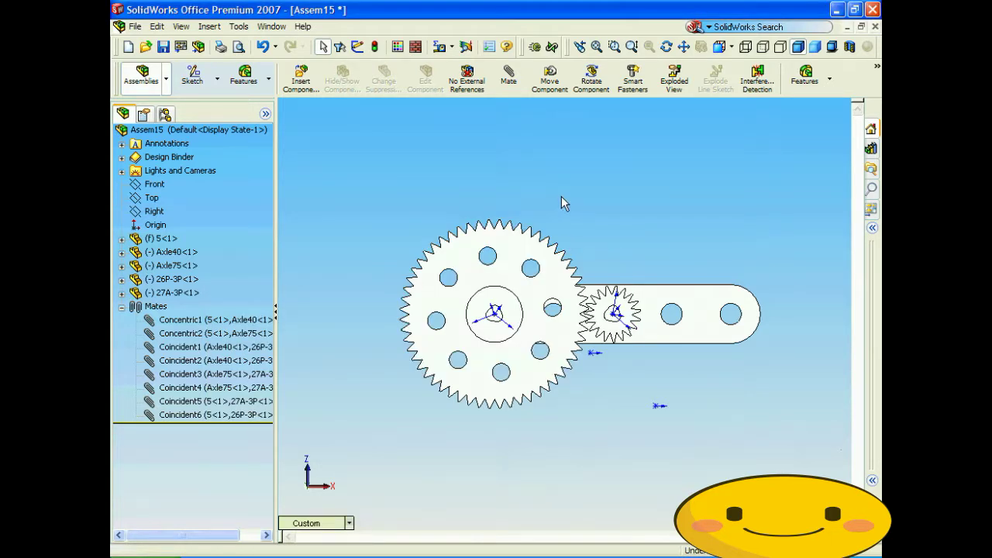
Add a parallel mate between the Top Plane of gear 26P-3P and the Top Plane of gear 27A-3P, and finish mating
{"action": "left_click", "coordinate": [556, 288]}
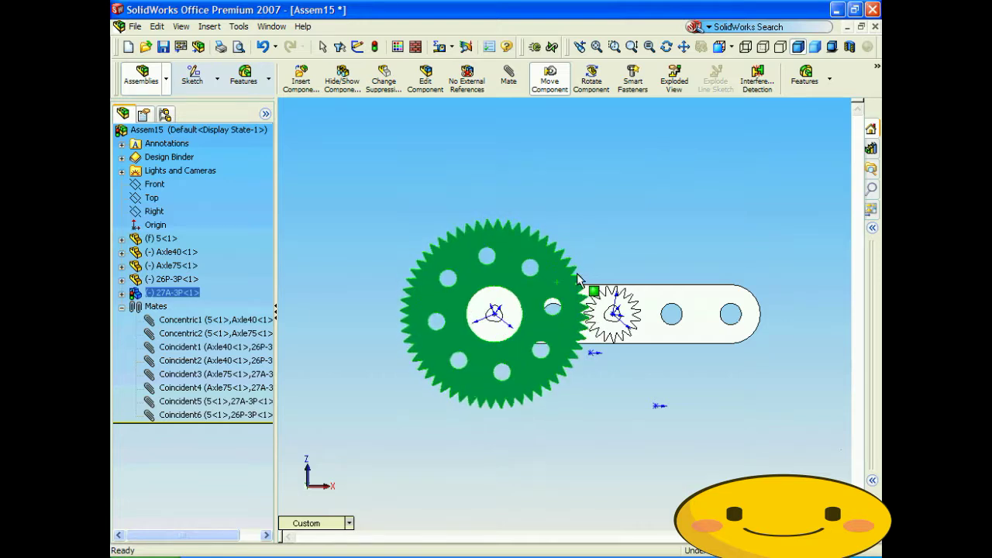
{"action": "left_click", "coordinate": [509, 78]}
{"action": "left_click", "coordinate": [186, 193]}
{"action": "key", "text": "Delete"}
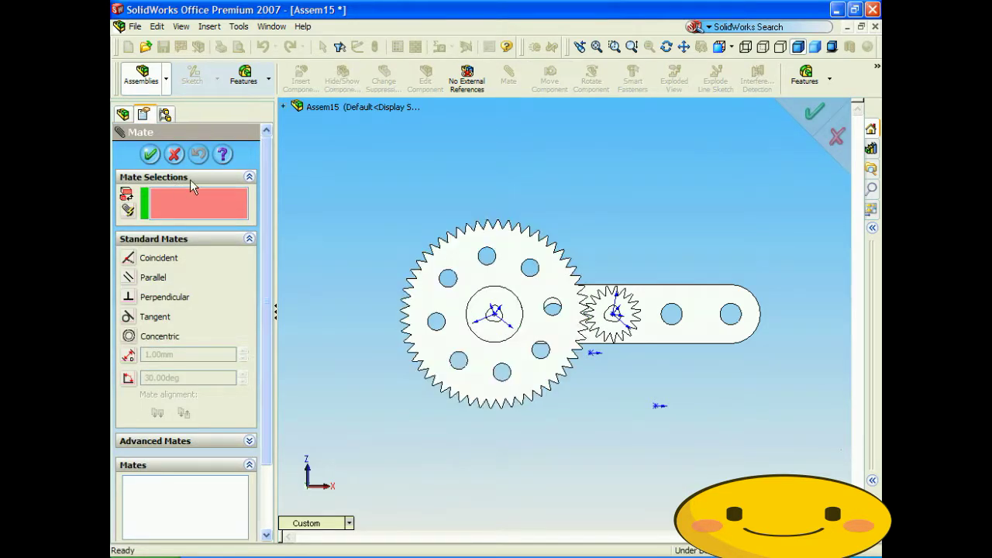
{"action": "left_click", "coordinate": [285, 107]}
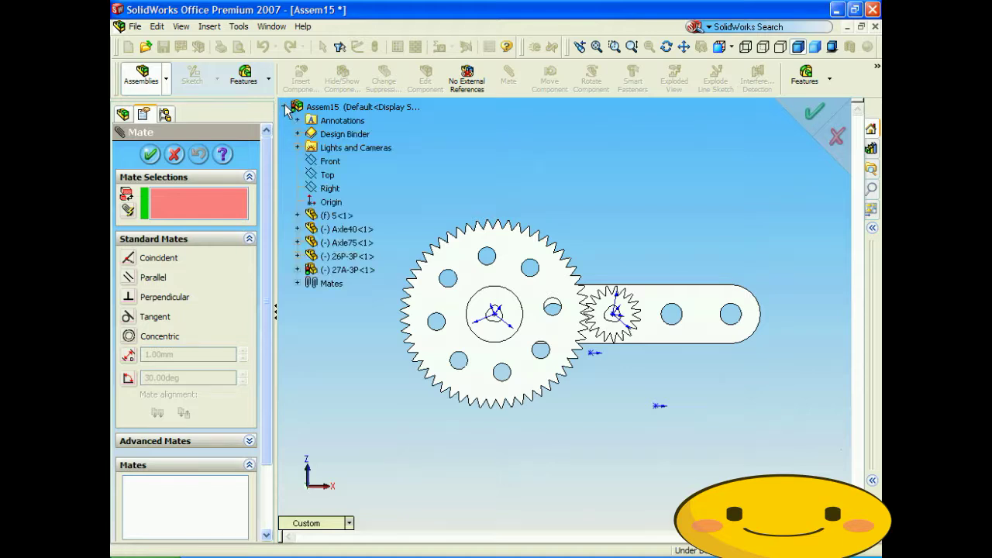
{"action": "left_click", "coordinate": [297, 257]}
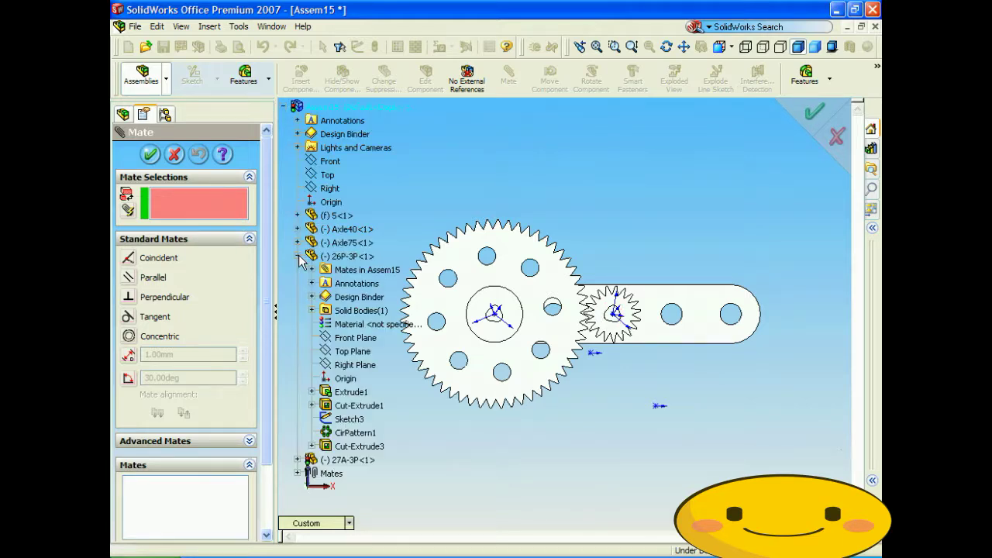
{"action": "left_click", "coordinate": [352, 353]}
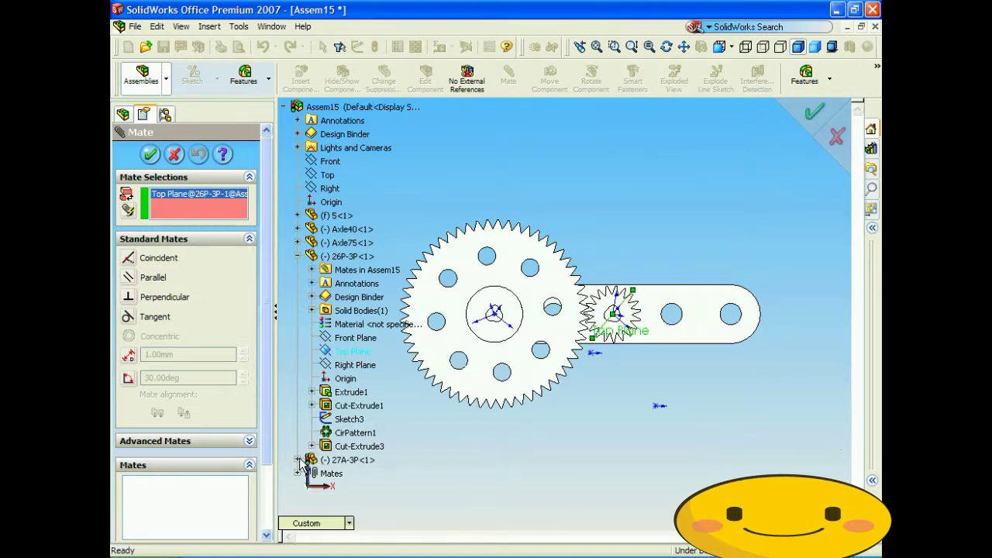
{"action": "left_click", "coordinate": [299, 460]}
{"action": "left_click", "coordinate": [369, 365]}
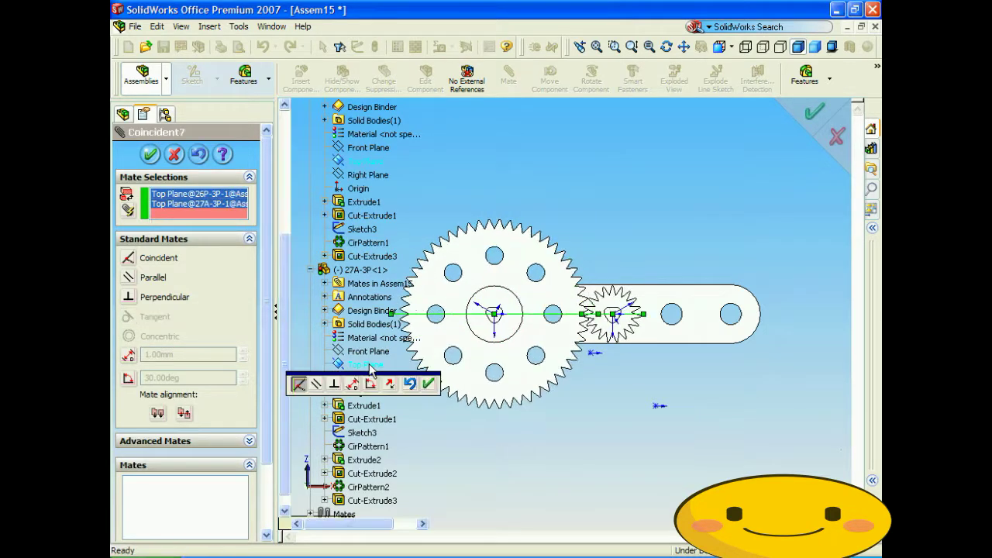
{"action": "left_click", "coordinate": [316, 385]}
{"action": "left_click", "coordinate": [428, 385]}
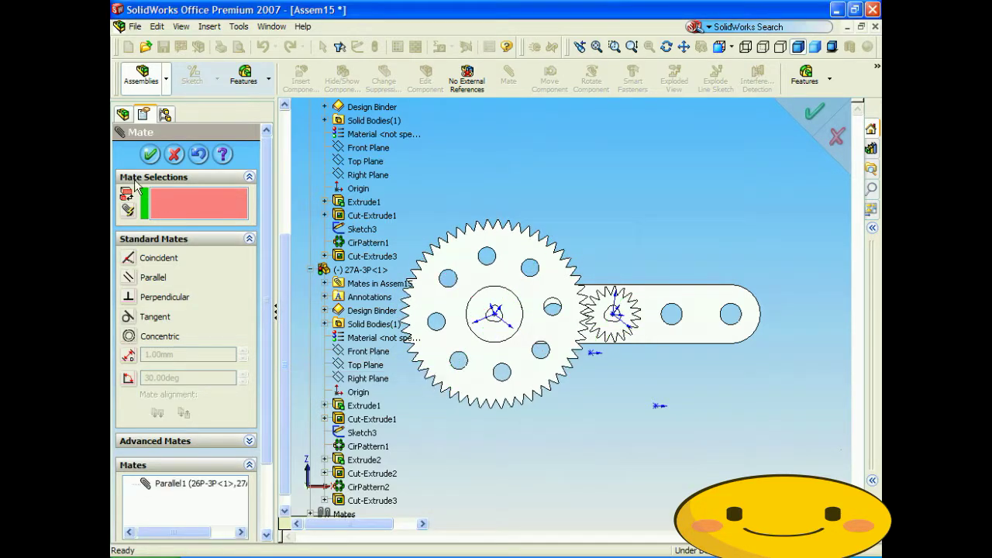
{"action": "left_click", "coordinate": [151, 155]}
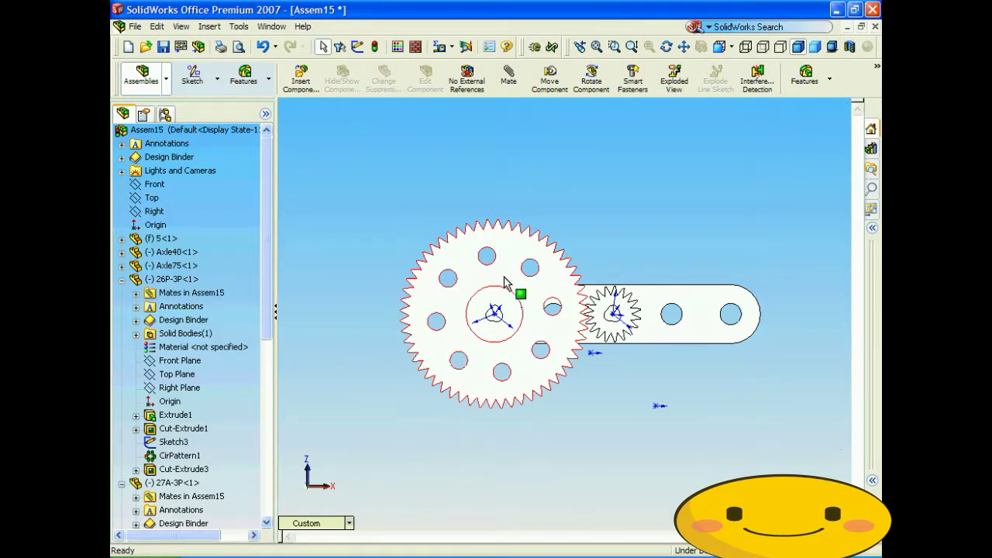
Turn the large gear 27A-3P on its axle to check how it moves relative to the small gear, viewing the assembly at an angle
{"action": "left_click_drag", "start_coordinate": [504, 283], "coordinate": [385, 180]}
{"action": "left_click", "coordinate": [385, 180]}
{"action": "middle_click_drag", "start_coordinate": [694, 246], "coordinate": [630, 276]}
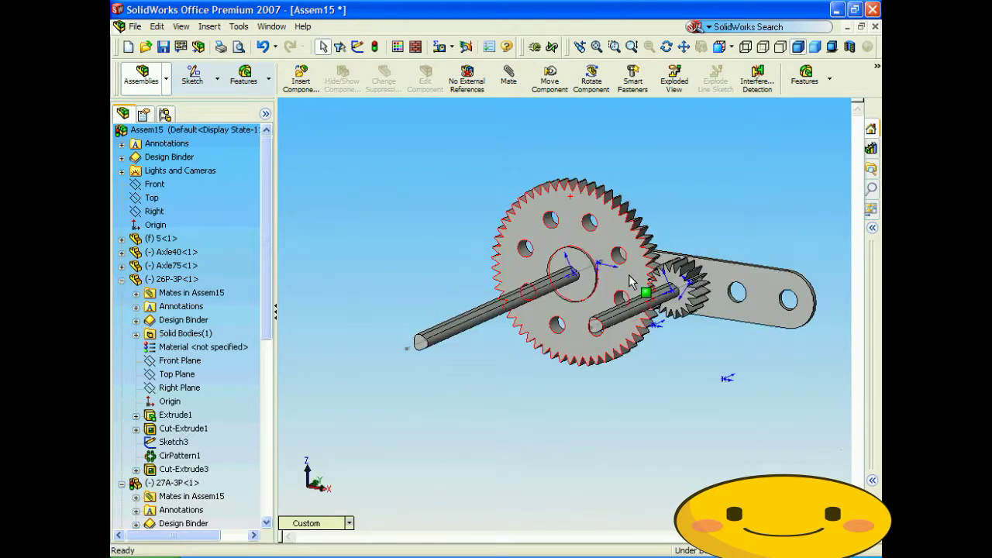
{"action": "left_click_drag", "start_coordinate": [637, 273], "coordinate": [610, 270]}
{"action": "left_click_drag", "start_coordinate": [572, 329], "coordinate": [563, 408]}
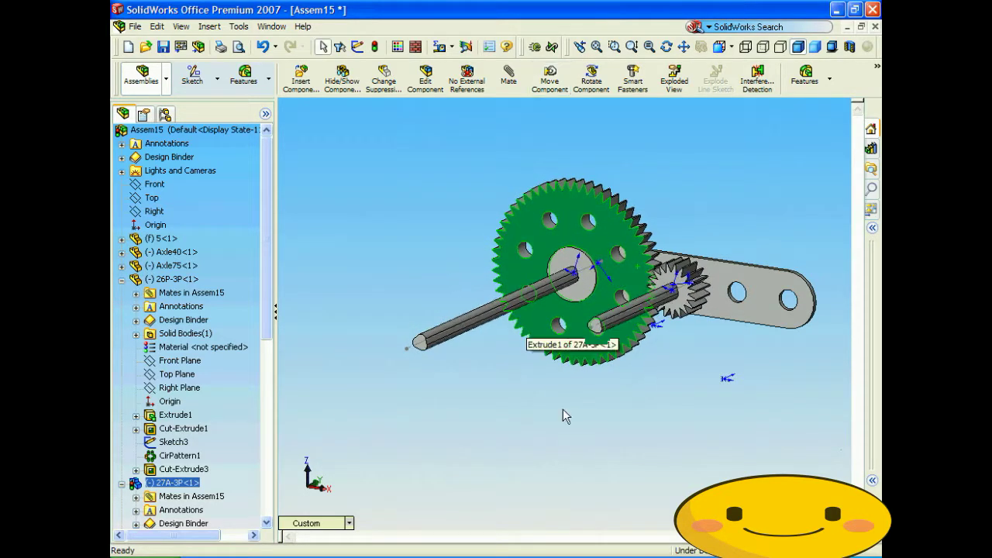
{"action": "key", "text": "Escape"}
{"action": "middle_click_drag", "start_coordinate": [511, 401], "coordinate": [484, 394]}
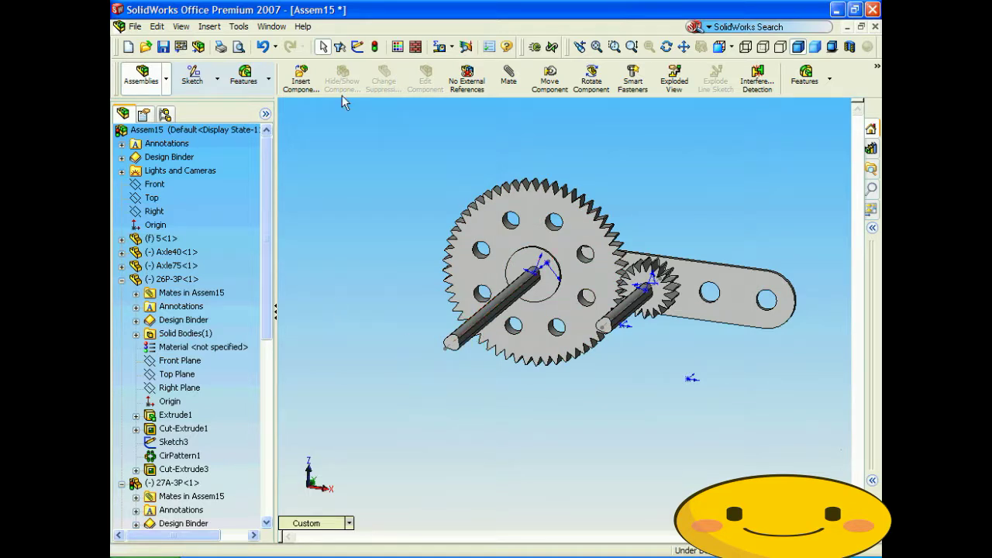
Insert a second copy of gear 27A-3P from the DS2_Group12 folder and place it above the existing large gear
{"action": "left_click", "coordinate": [301, 78]}
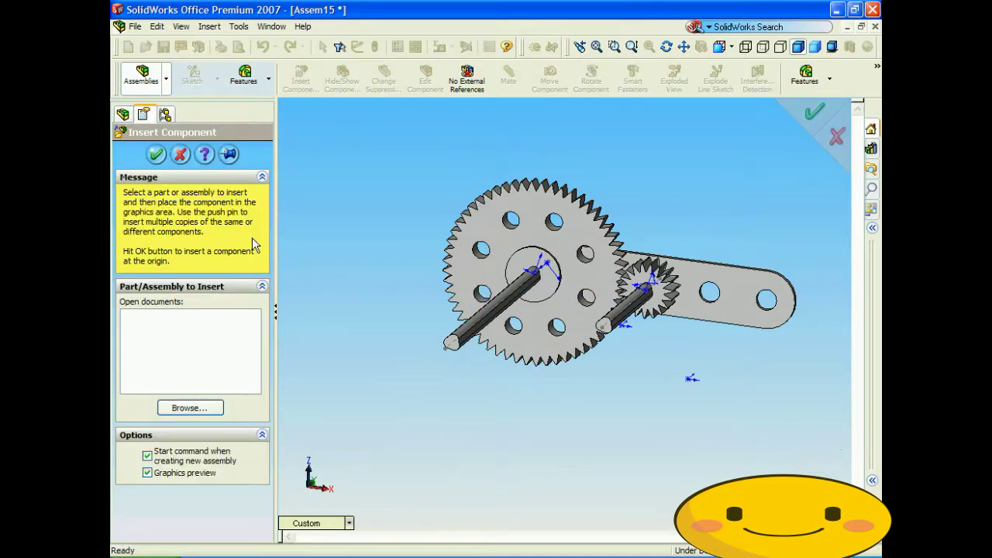
{"action": "left_click", "coordinate": [198, 408]}
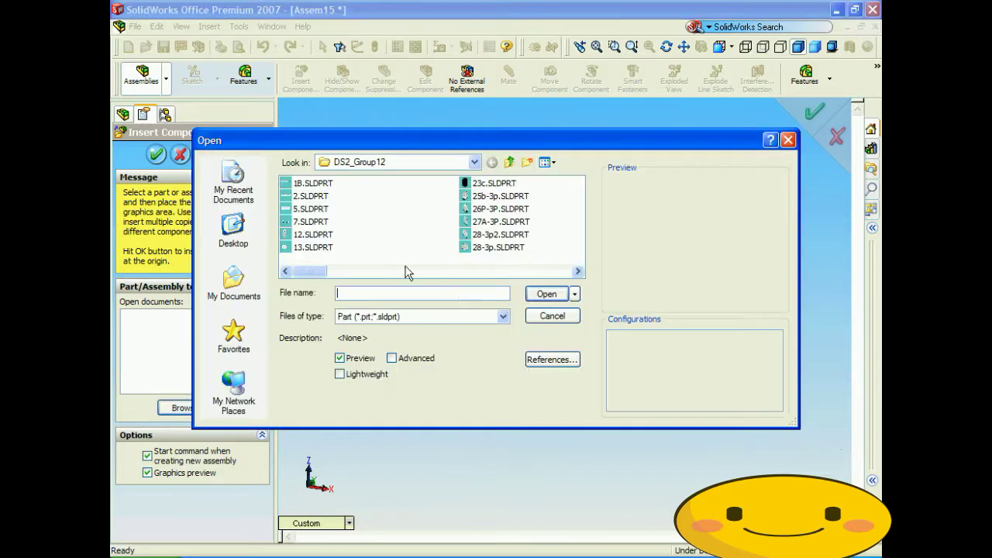
{"action": "left_click", "coordinate": [485, 222]}
{"action": "left_click", "coordinate": [547, 293]}
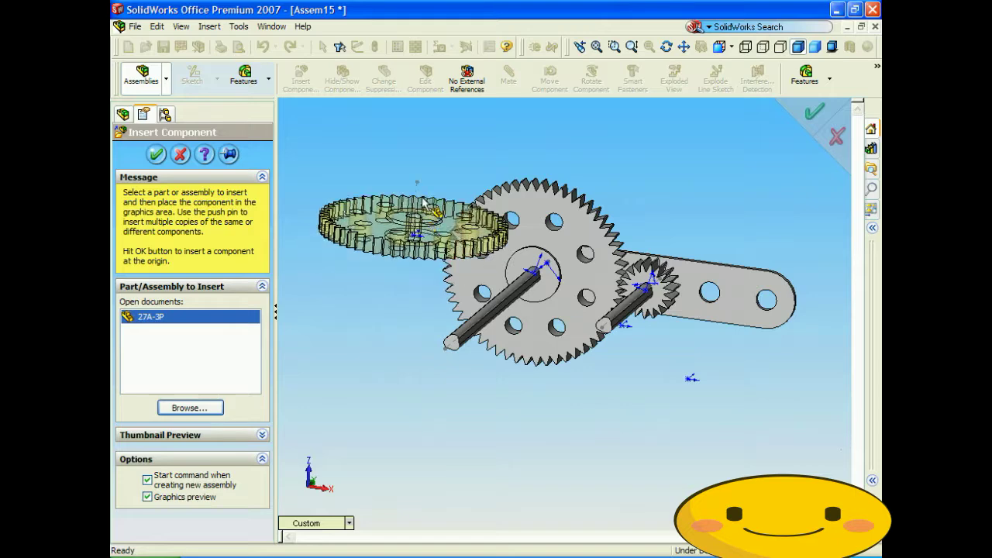
{"action": "left_click", "coordinate": [401, 155]}
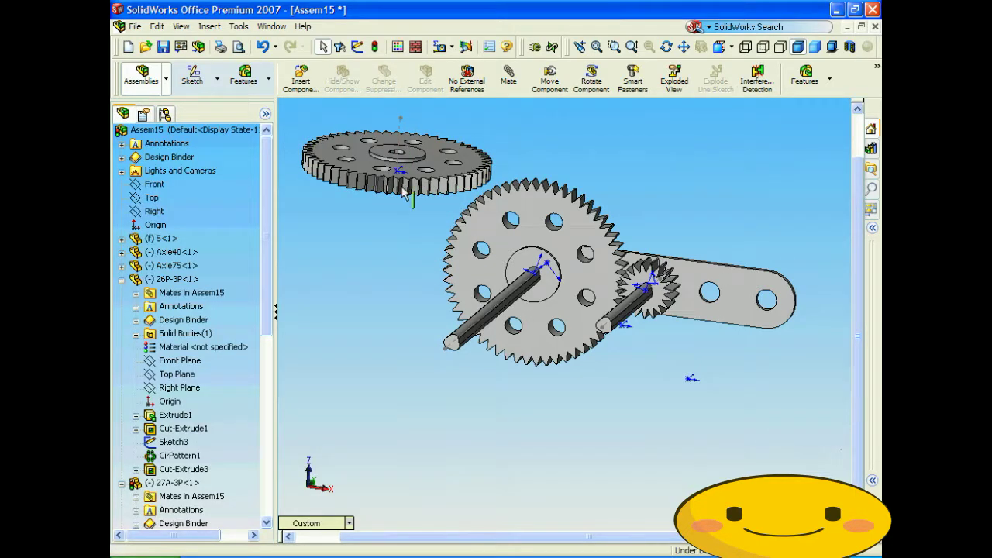
Mate the centreline of the second 27A-3P gear coincident with Axle75
{"action": "scroll", "coordinate": [426, 163], "scroll_direction": "down", "scroll_amount": 3}
{"action": "left_click", "coordinate": [430, 164]}
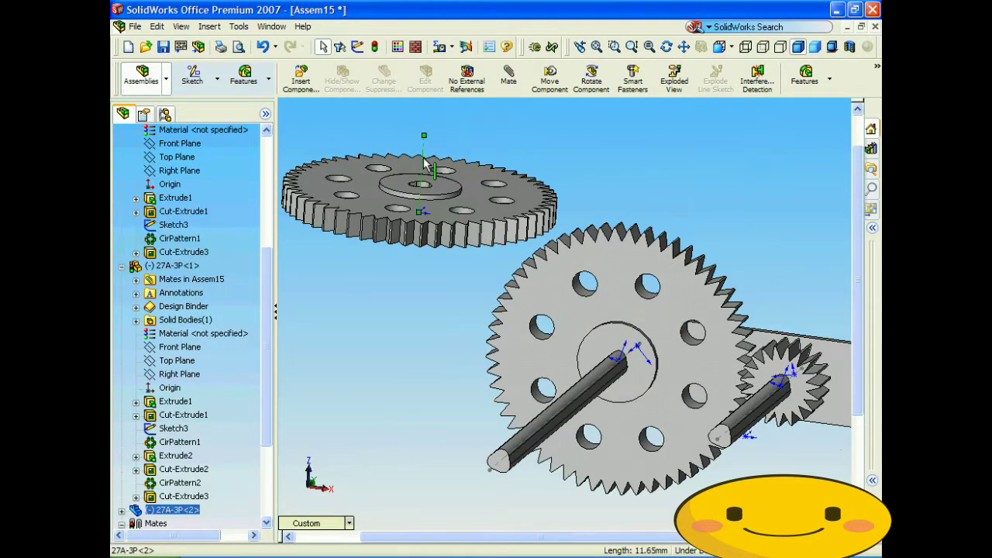
{"action": "left_click", "coordinate": [509, 79]}
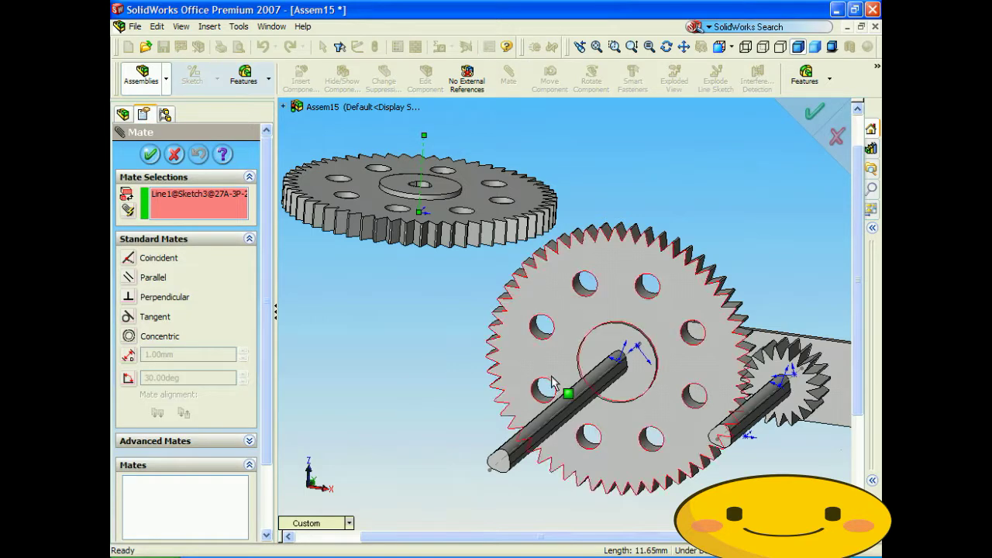
{"action": "left_click", "coordinate": [554, 419]}
{"action": "left_click", "coordinate": [538, 431]}
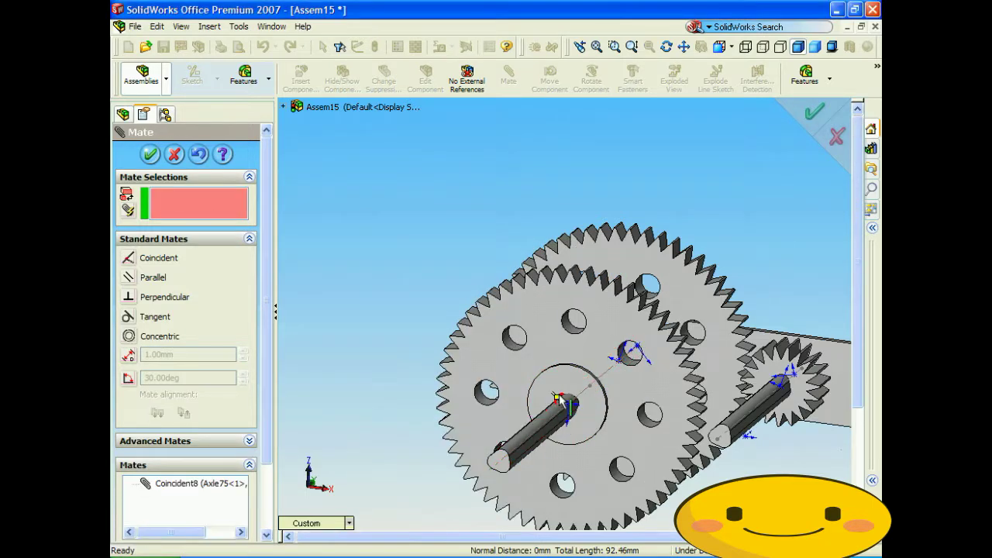
Slide the second 27A-3P gear off the end of Axle75 and mate its flat bore face coincident with the axle's flat face
{"action": "left_click_drag", "start_coordinate": [563, 386], "coordinate": [434, 452]}
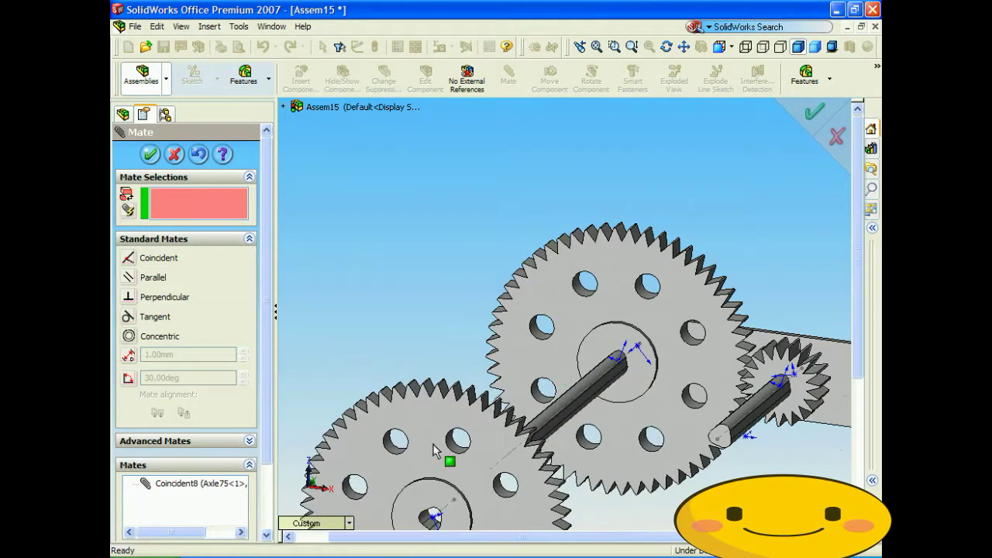
{"action": "scroll", "coordinate": [590, 418], "scroll_direction": "down", "scroll_amount": 2}
{"action": "left_click", "coordinate": [585, 393]}
{"action": "scroll", "coordinate": [463, 447], "scroll_direction": "up", "scroll_amount": 3}
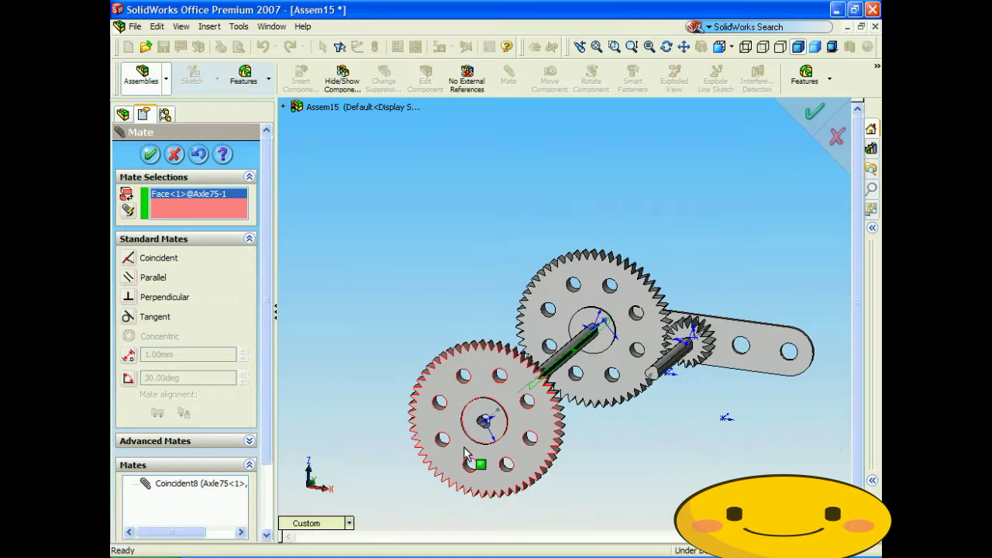
{"action": "scroll", "coordinate": [476, 419], "scroll_direction": "down", "scroll_amount": 8}
{"action": "left_click", "coordinate": [563, 340]}
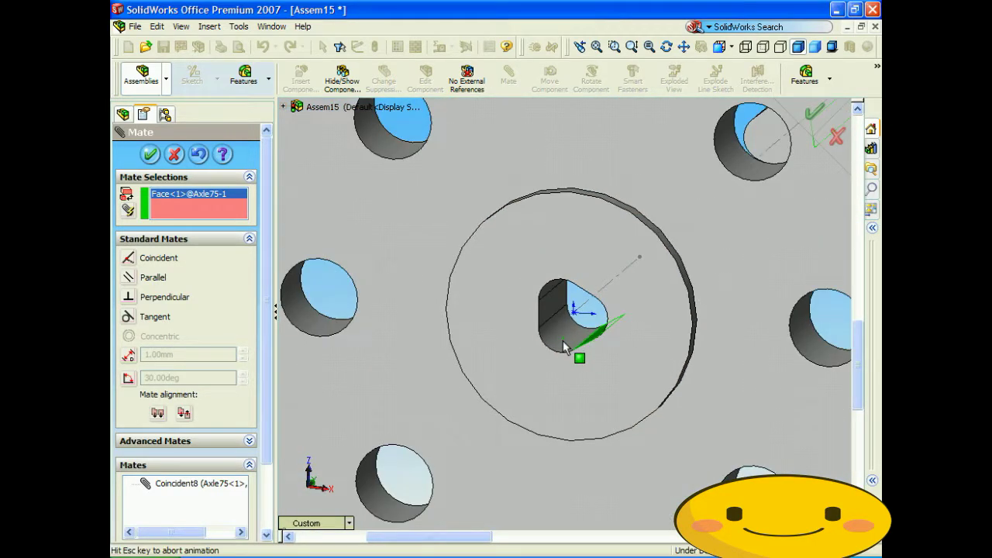
{"action": "left_click", "coordinate": [540, 357]}
{"action": "scroll", "coordinate": [588, 341], "scroll_direction": "up", "scroll_amount": 5}
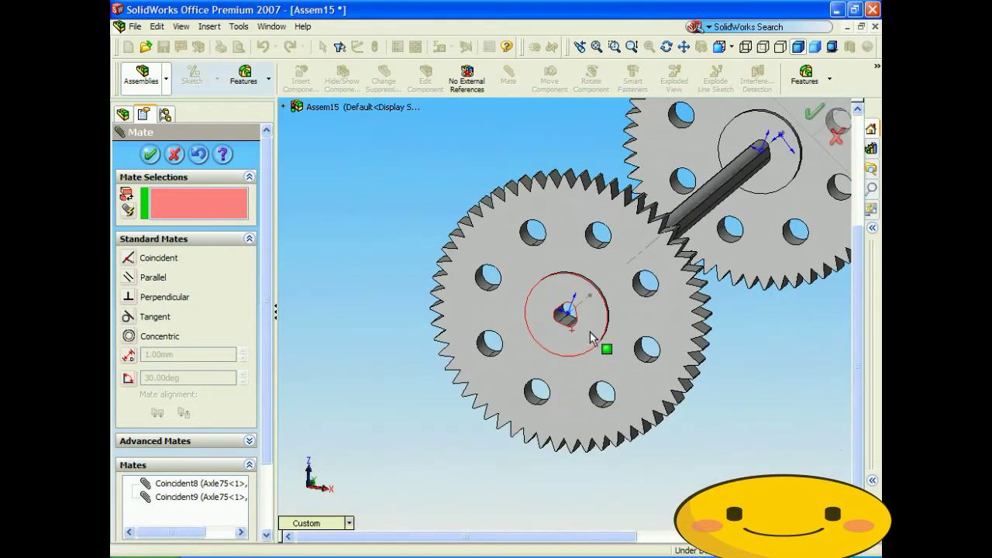
Mate the hub face of the second 27A-3P gear coincident with the free end face of Axle75
{"action": "left_click", "coordinate": [591, 320]}
{"action": "middle_click_drag", "start_coordinate": [591, 321], "coordinate": [659, 327]}
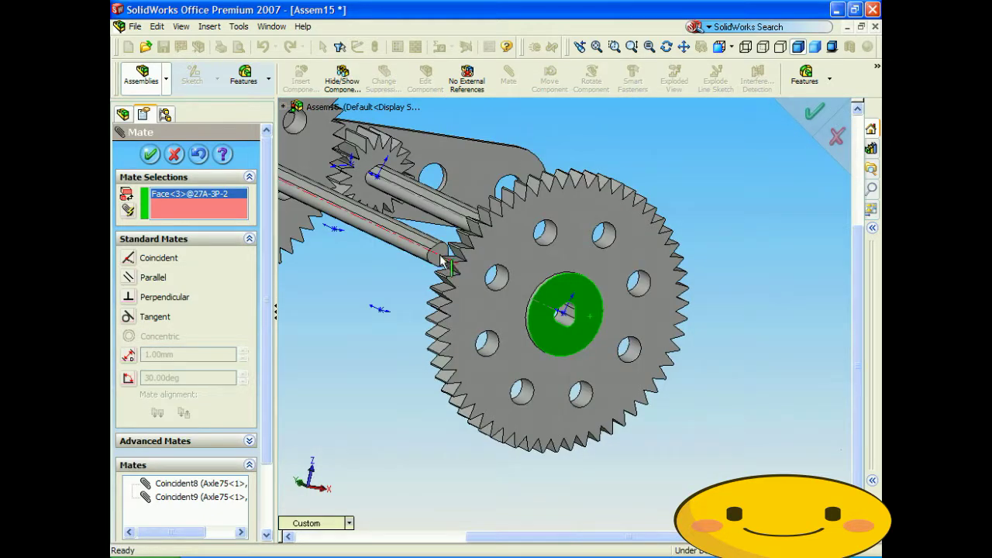
{"action": "left_click", "coordinate": [436, 263]}
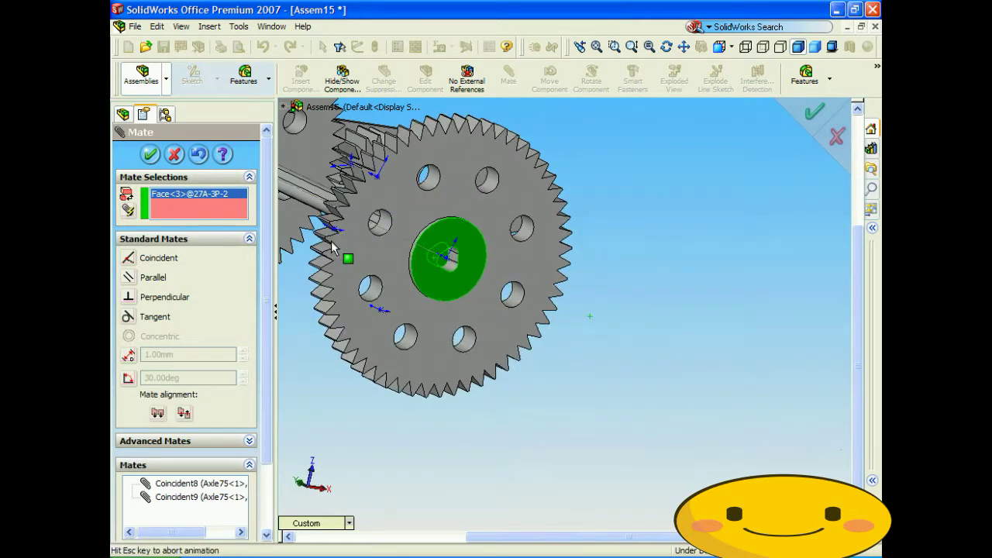
{"action": "left_click", "coordinate": [425, 231]}
Turn the small gear 26P-3P and the gears on Axle75 to check their rotation
{"action": "scroll", "coordinate": [411, 250], "scroll_direction": "up", "scroll_amount": 5}
{"action": "middle_click_drag", "start_coordinate": [412, 251], "coordinate": [361, 253]}
{"action": "scroll", "coordinate": [580, 275], "scroll_direction": "down", "scroll_amount": 3}
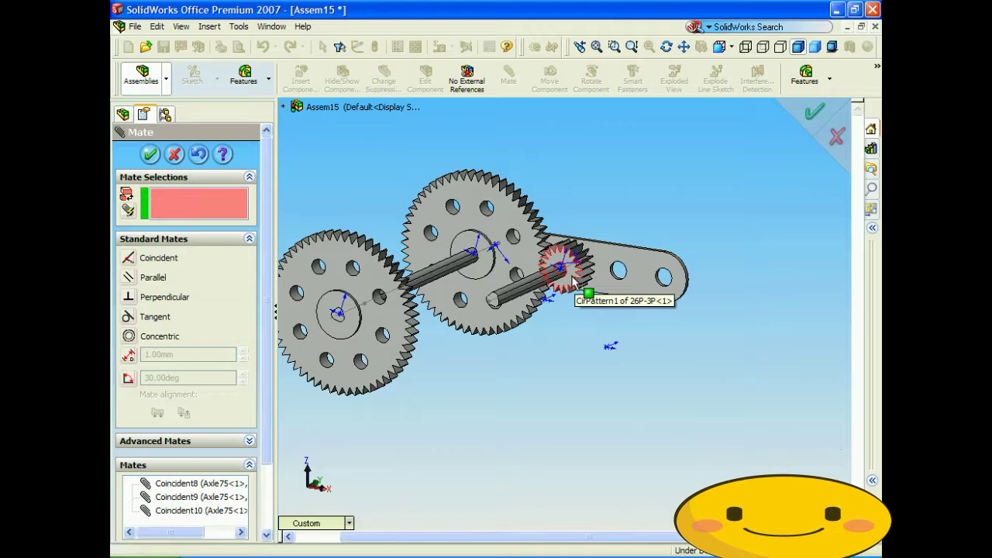
{"action": "left_click_drag", "start_coordinate": [574, 279], "coordinate": [465, 281]}
{"action": "left_click_drag", "start_coordinate": [367, 271], "coordinate": [366, 293]}
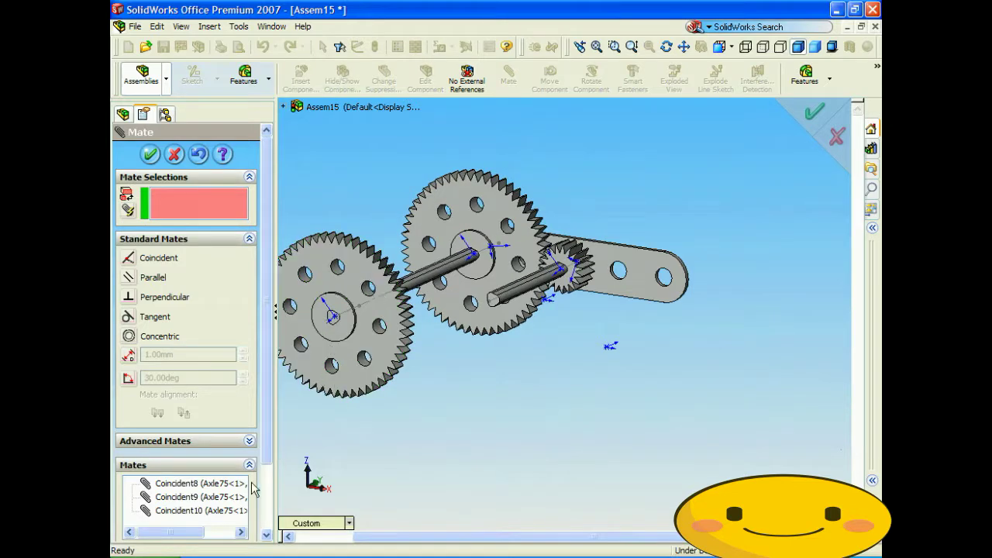
View the gears from the front, turn the small gear 26P-3P to line up its teeth, and show the advanced mate types
{"action": "left_click", "coordinate": [305, 525]}
{"action": "left_click", "coordinate": [341, 282]}
{"action": "middle_click_drag", "start_coordinate": [470, 409], "coordinate": [636, 333]}
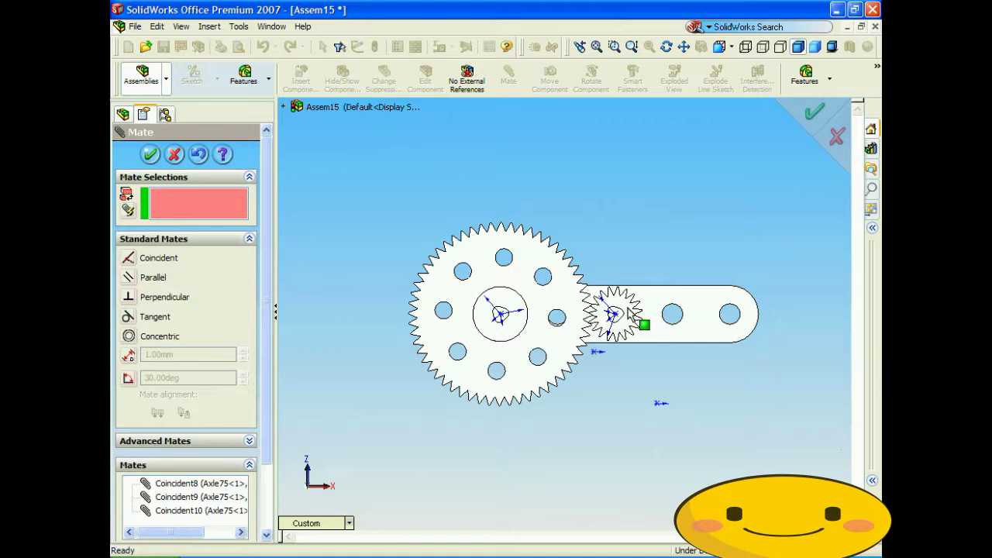
{"action": "mouse_move", "coordinate": [629, 314]}
{"action": "left_mouse_down"}
{"action": "mouse_move", "coordinate": [599, 314]}
{"action": "mouse_move", "coordinate": [623, 305]}
{"action": "mouse_move", "coordinate": [626, 325]}
{"action": "mouse_move", "coordinate": [662, 314]}
{"action": "mouse_move", "coordinate": [642, 323]}
{"action": "mouse_move", "coordinate": [627, 308]}
{"action": "mouse_move", "coordinate": [640, 325]}
{"action": "mouse_move", "coordinate": [655, 326]}
{"action": "mouse_move", "coordinate": [660, 310]}
{"action": "mouse_move", "coordinate": [636, 296]}
{"action": "left_mouse_up"}
{"action": "key", "text": "Left"}
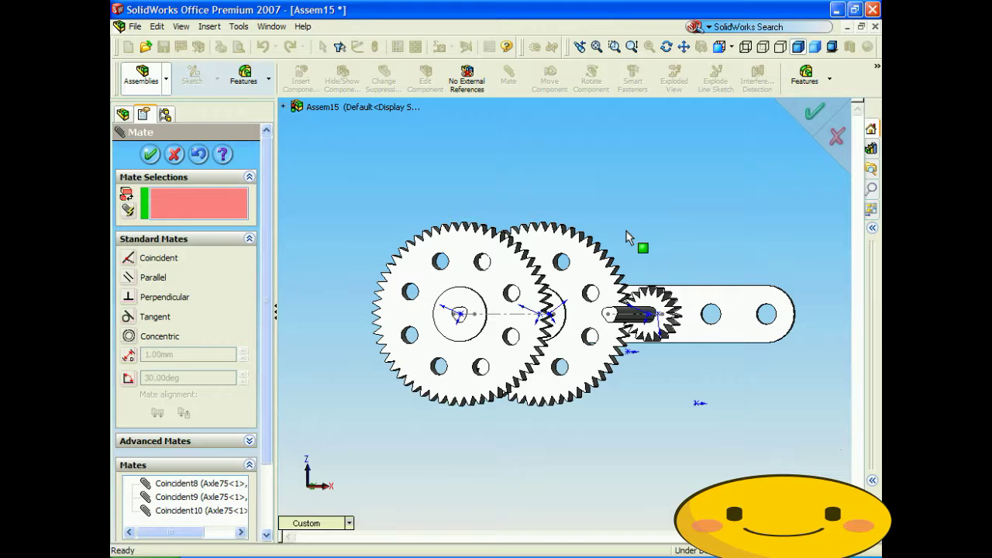
{"action": "left_click_drag", "start_coordinate": [657, 310], "coordinate": [661, 319]}
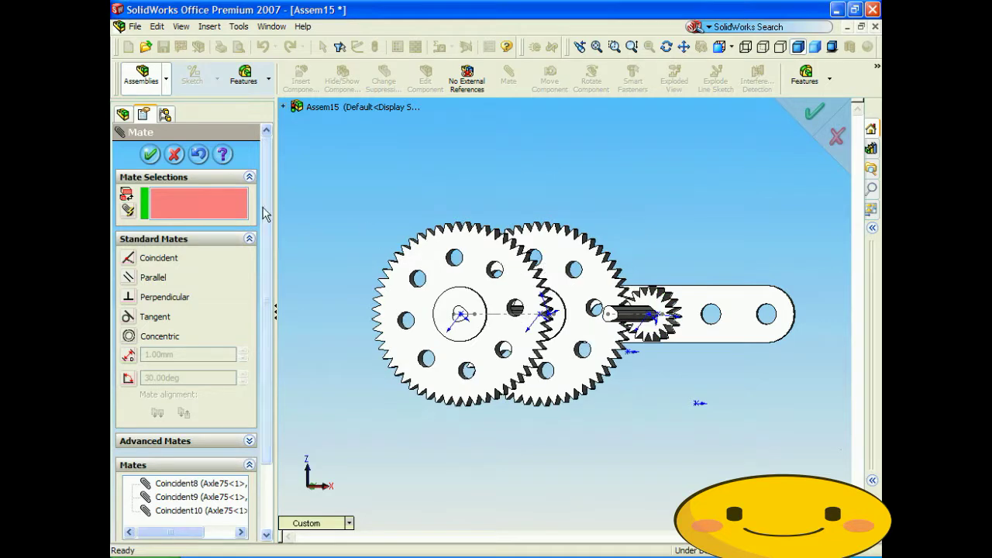
{"action": "left_click", "coordinate": [240, 441]}
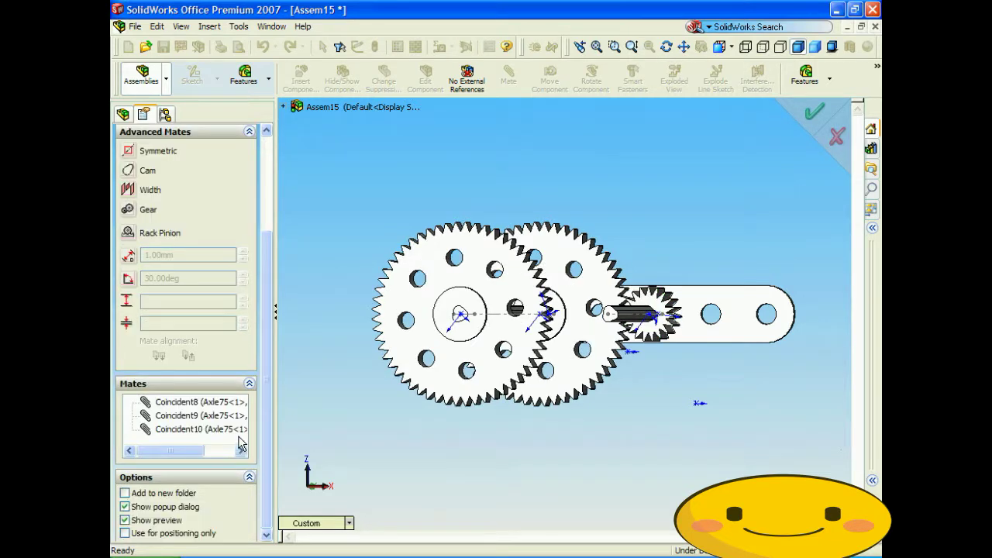
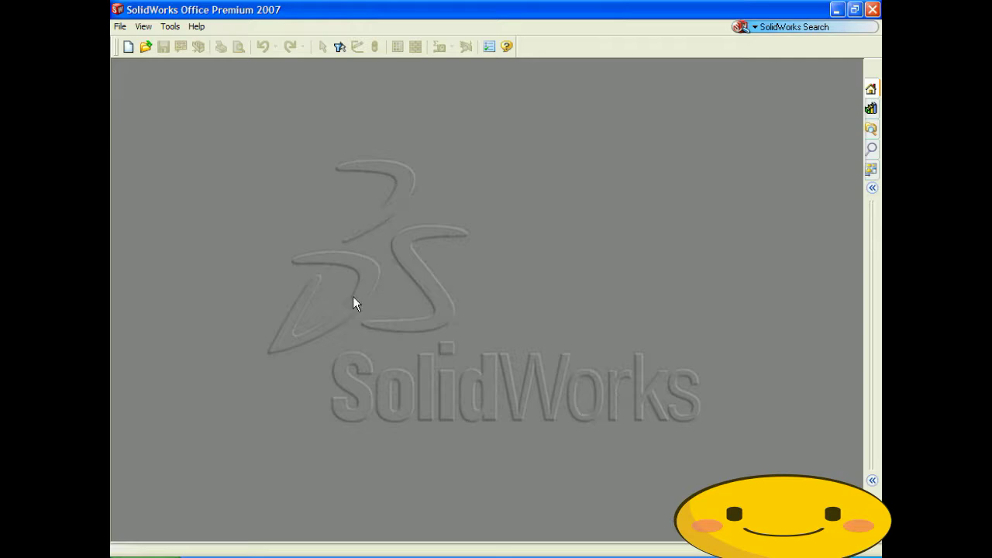
Open the recent assembly BA3-Remote.SLDASM and dismiss its rebuild error report
{"action": "left_click", "coordinate": [120, 27]}
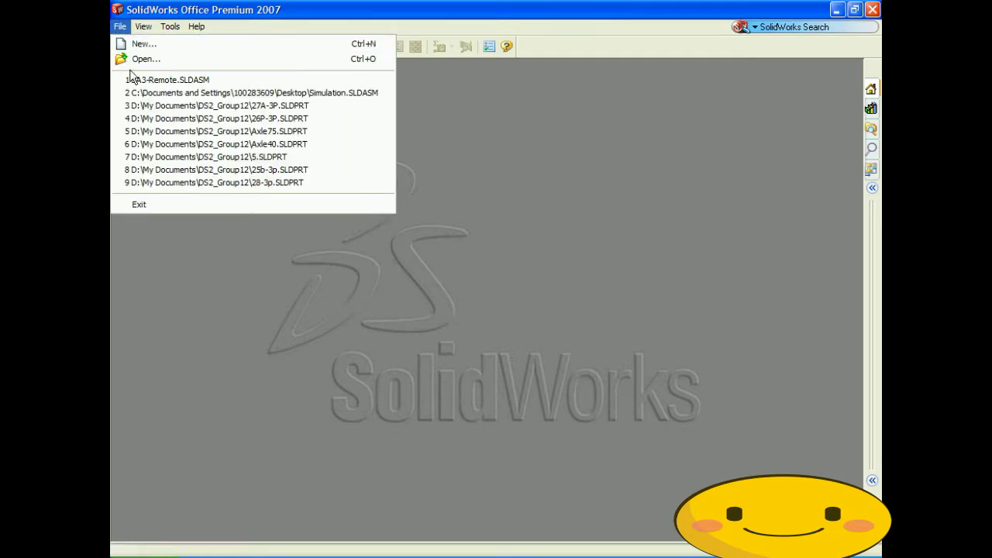
{"action": "left_click", "coordinate": [135, 81]}
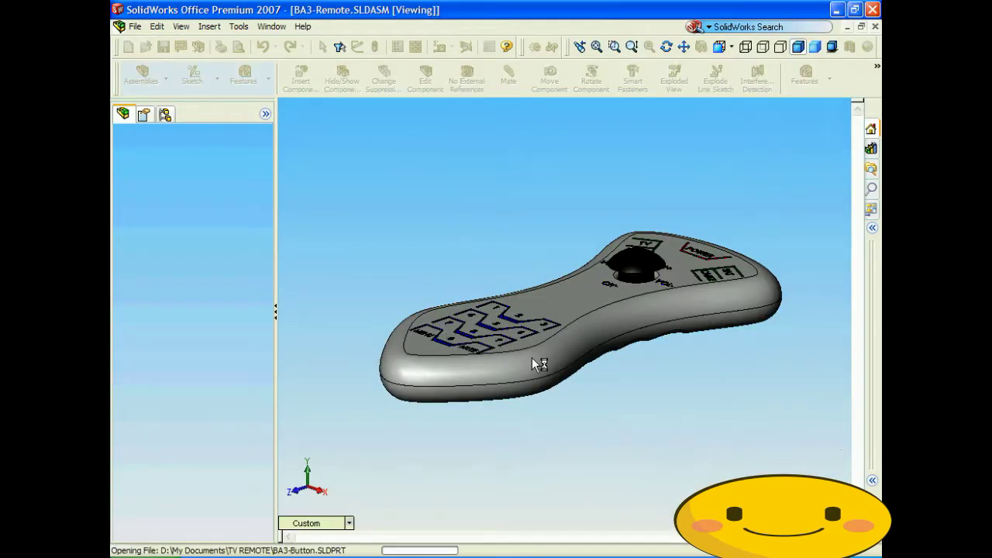
{"action": "left_click", "coordinate": [373, 155]}
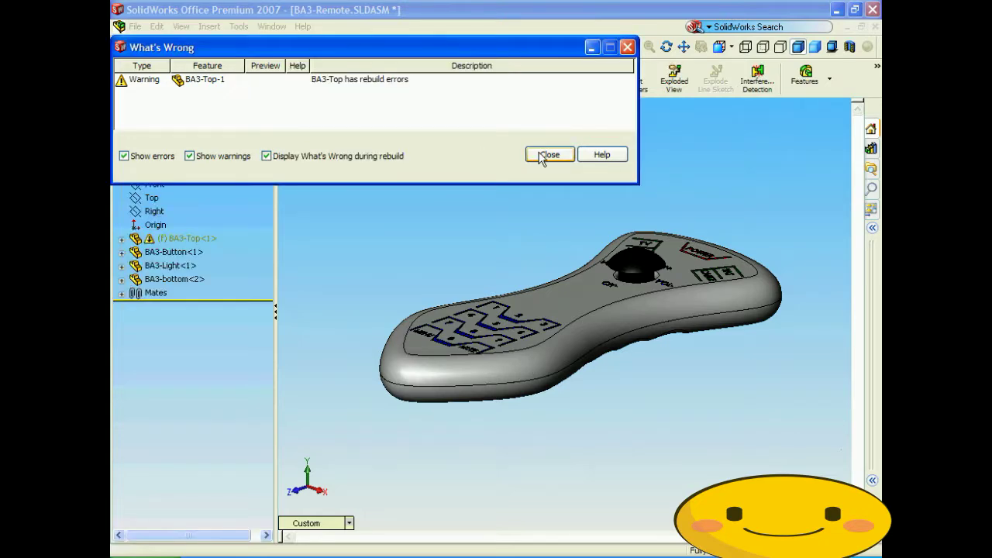
{"action": "left_click", "coordinate": [542, 155]}
Rotate the view of the remote control assembly to examine it from its long side
{"action": "key", "text": "Left"}
{"action": "key", "text": "Left"}
{"action": "key", "text": "Left"}
{"action": "key", "text": "Up"}
{"action": "key", "text": "Down"}
{"action": "key", "text": "Up"}
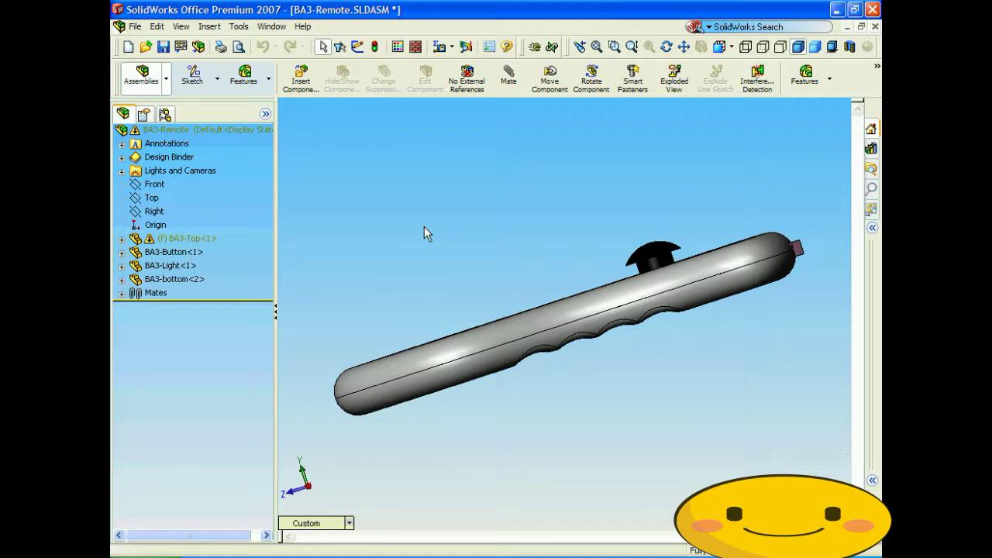
Start a new exploded view for the Default configuration of the BA3-Remote assembly
{"action": "left_click", "coordinate": [175, 130]}
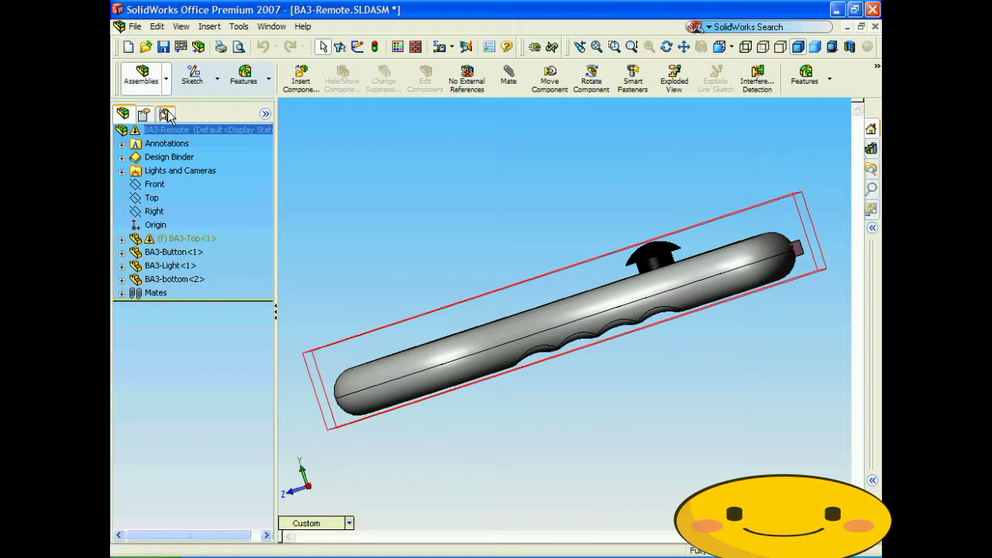
{"action": "left_click", "coordinate": [168, 115]}
{"action": "left_click", "coordinate": [192, 144]}
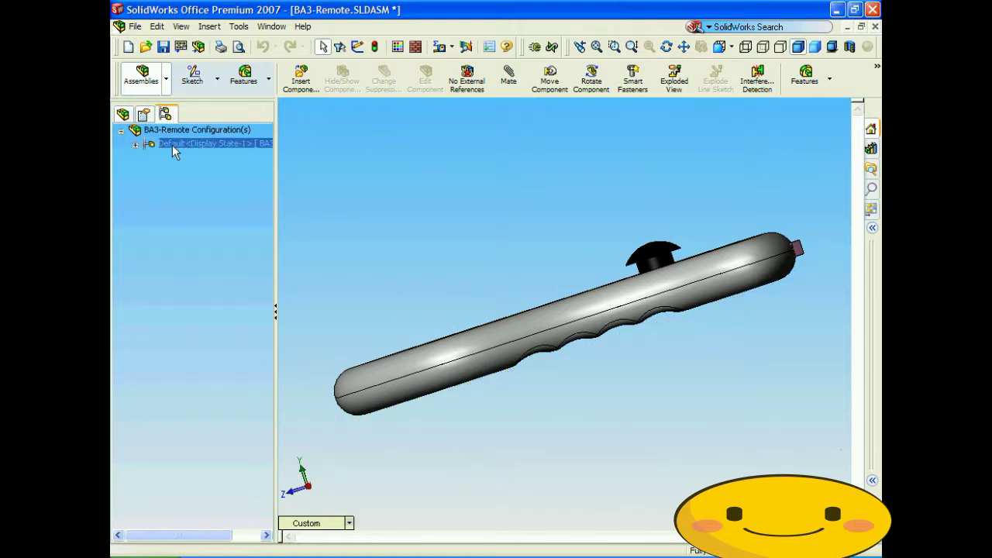
{"action": "right_click", "coordinate": [172, 145]}
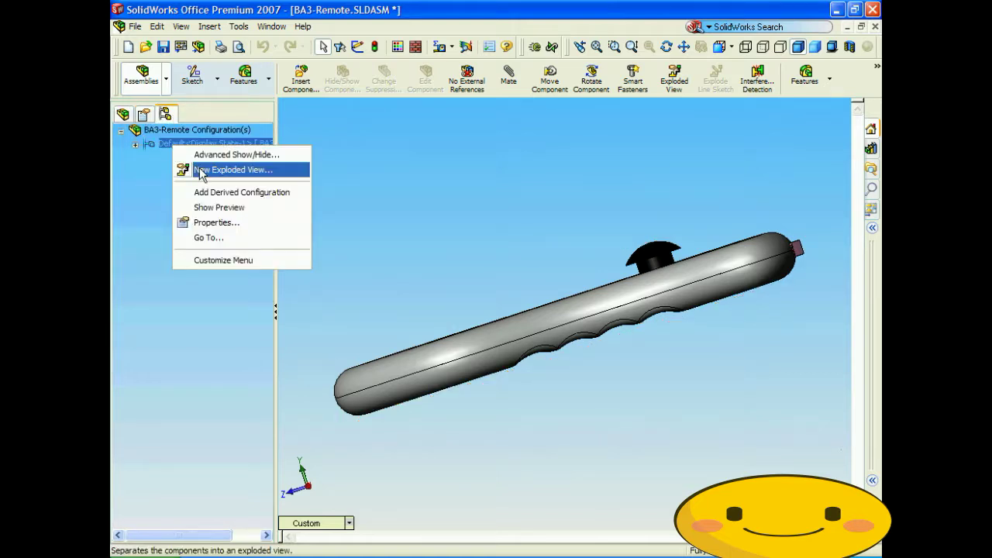
{"action": "left_click", "coordinate": [201, 170]}
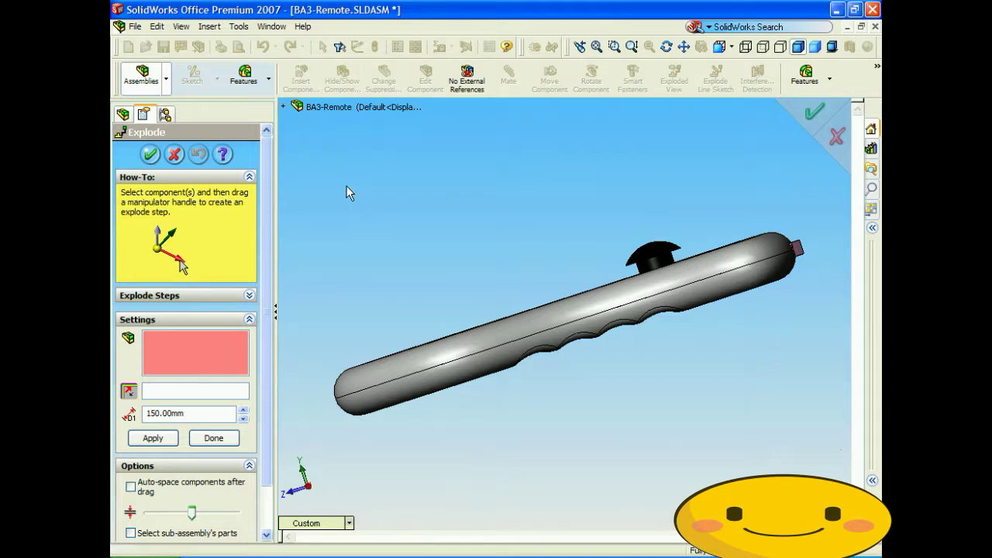
Add an explode step that moves BA3-Button 200 mm upward along the Y axis, reversing the direction so it clears the top shell
{"action": "middle_click_drag", "start_coordinate": [344, 184], "coordinate": [618, 291]}
{"action": "left_click", "coordinate": [618, 295]}
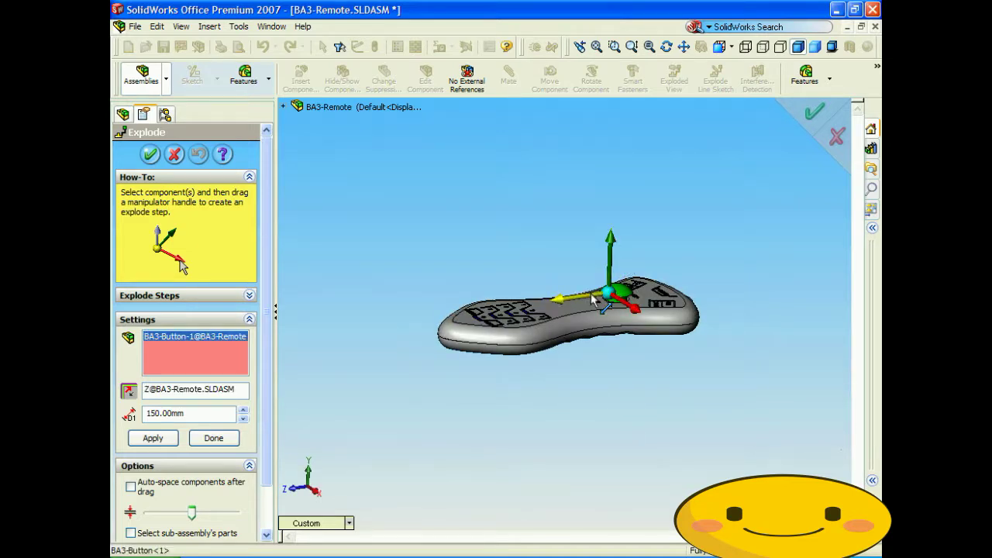
{"action": "left_click", "coordinate": [611, 244]}
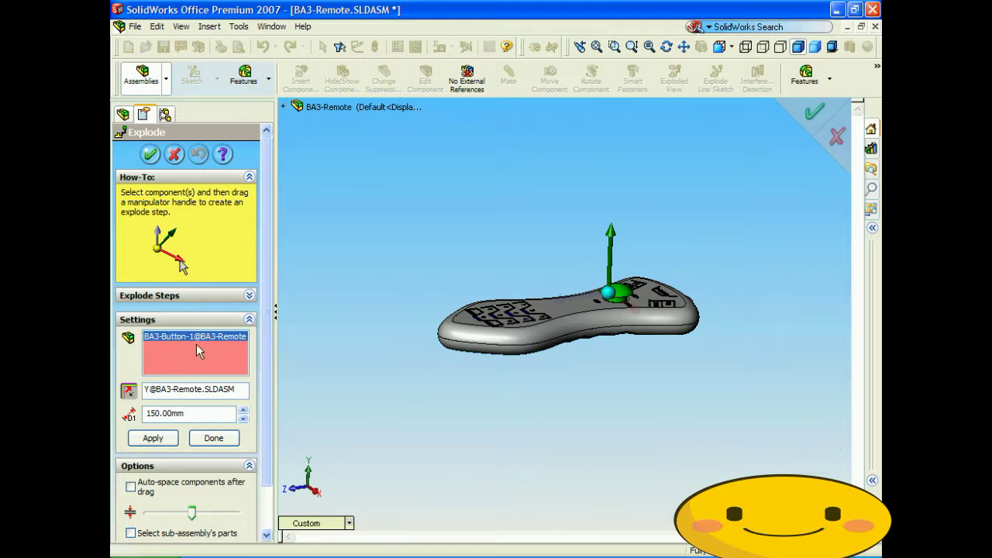
{"action": "left_click_drag", "start_coordinate": [197, 416], "coordinate": [113, 411]}
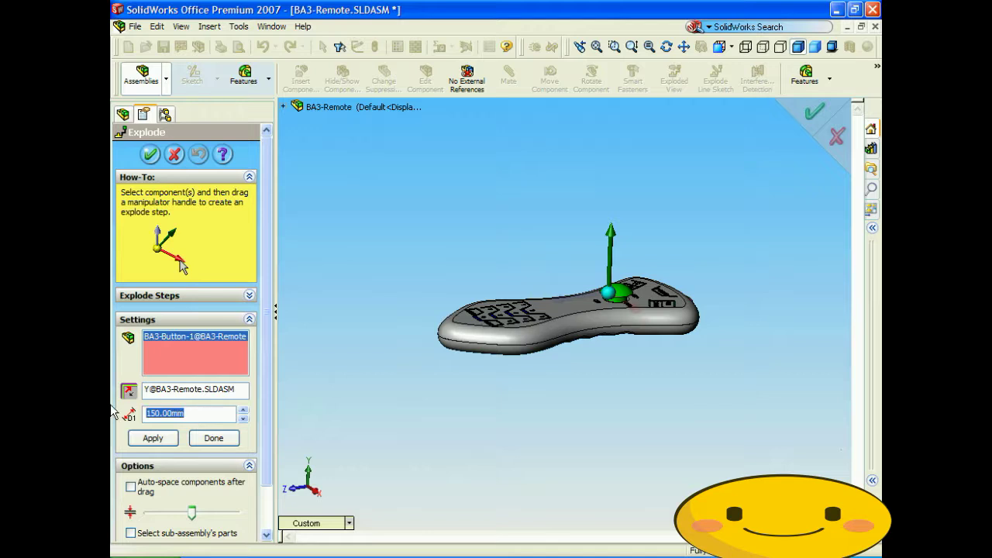
{"action": "type", "text": "200"}
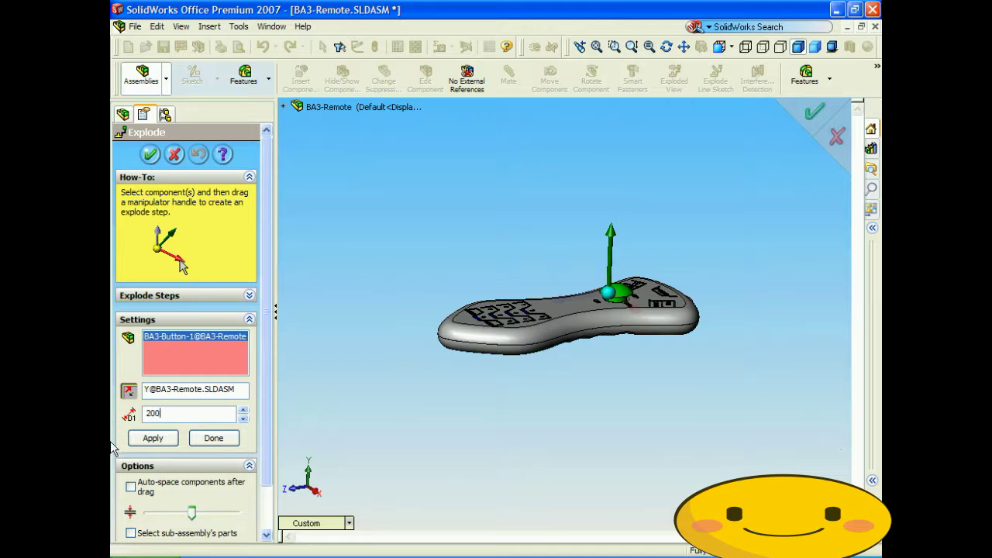
{"action": "left_click", "coordinate": [148, 438]}
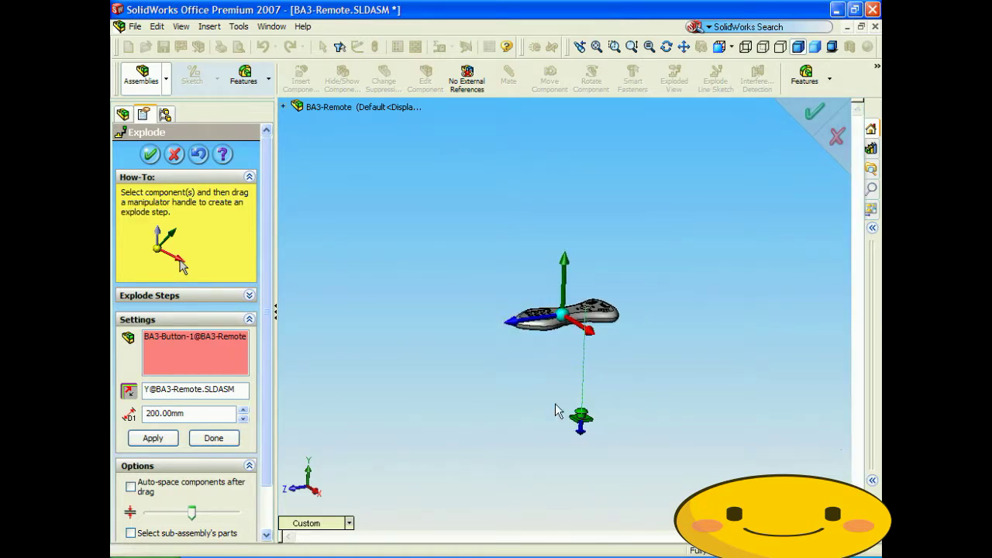
{"action": "left_click", "coordinate": [130, 392]}
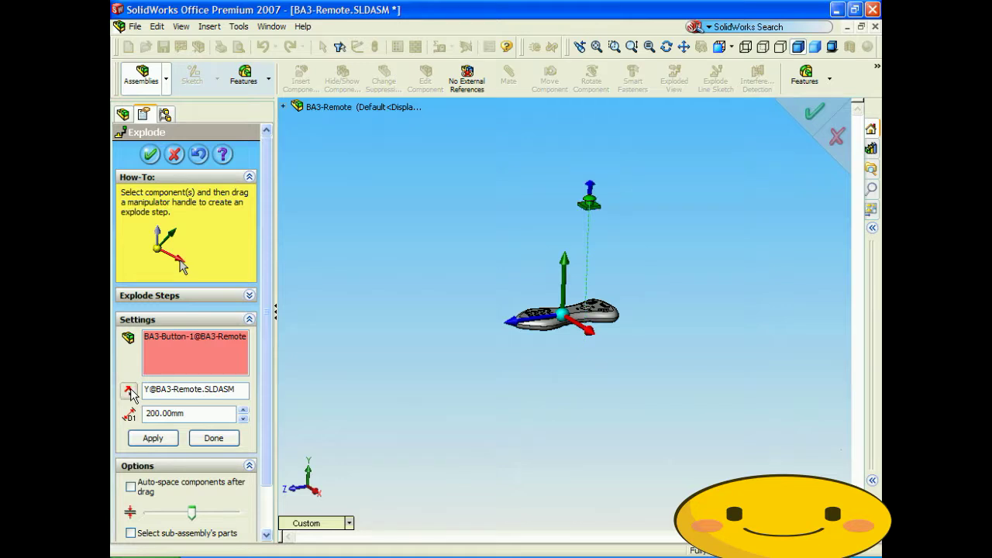
{"action": "left_click", "coordinate": [214, 439]}
Add an explode step that moves BA3-Top 150 mm upward along the Y axis
{"action": "middle_click_drag", "start_coordinate": [466, 382], "coordinate": [469, 398]}
{"action": "scroll", "coordinate": [569, 306], "scroll_direction": "down", "scroll_amount": 4}
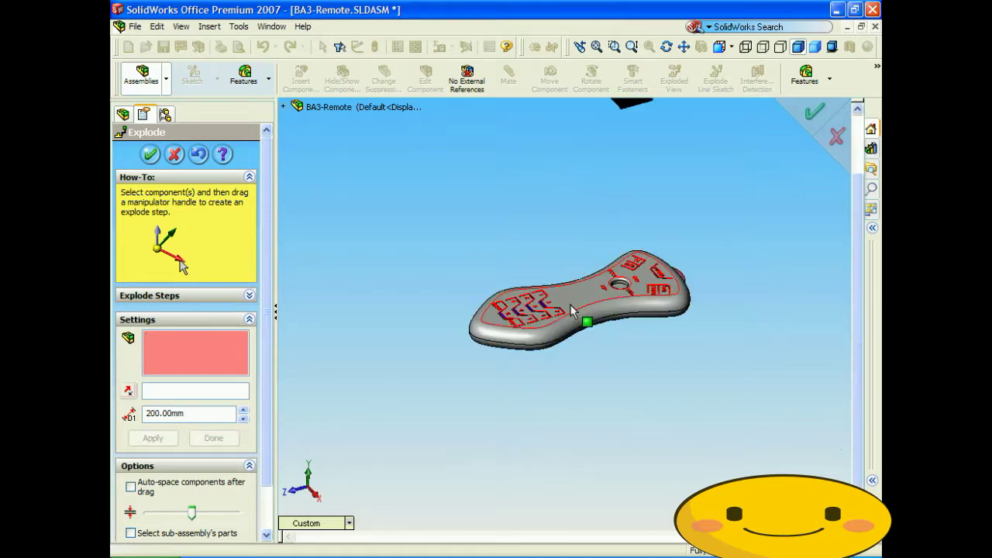
{"action": "middle_click_drag", "start_coordinate": [598, 318], "coordinate": [592, 266]}
{"action": "scroll", "coordinate": [591, 263], "scroll_direction": "up", "scroll_amount": 2}
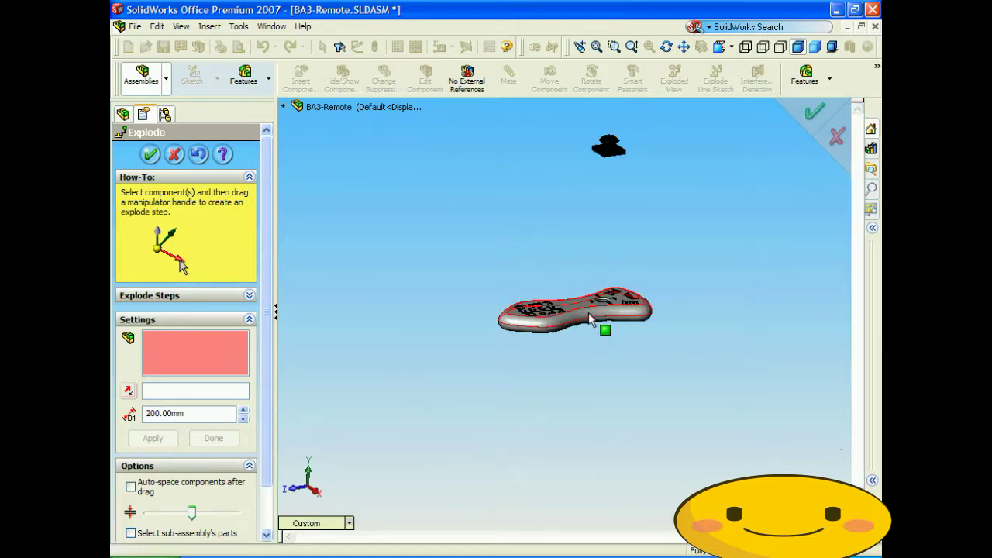
{"action": "left_click", "coordinate": [588, 312]}
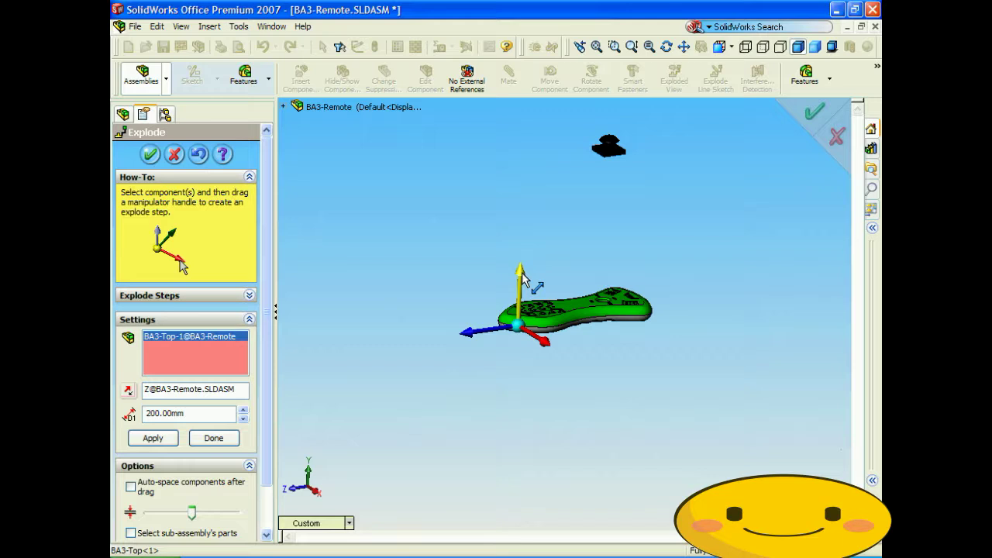
{"action": "left_click", "coordinate": [522, 273]}
{"action": "left_click_drag", "start_coordinate": [193, 413], "coordinate": [116, 408]}
{"action": "type", "text": "150"}
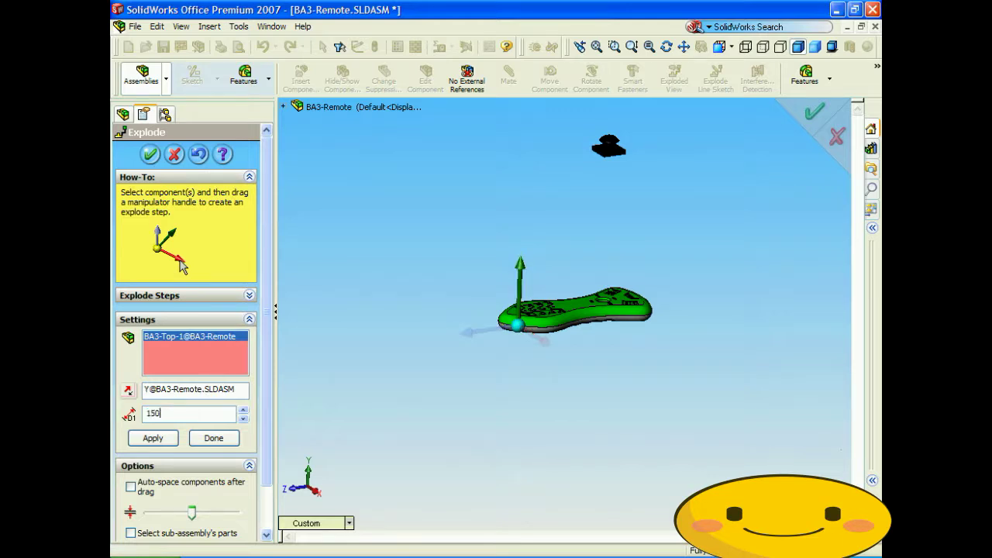
{"action": "left_click", "coordinate": [153, 438]}
{"action": "left_click", "coordinate": [215, 439]}
Add an explode step that moves BA3-Light 150 mm along the Z axis, reversing the direction so it goes out past the remote's end
{"action": "middle_click_drag", "start_coordinate": [629, 320], "coordinate": [670, 304]}
{"action": "scroll", "coordinate": [663, 303], "scroll_direction": "up", "scroll_amount": 5}
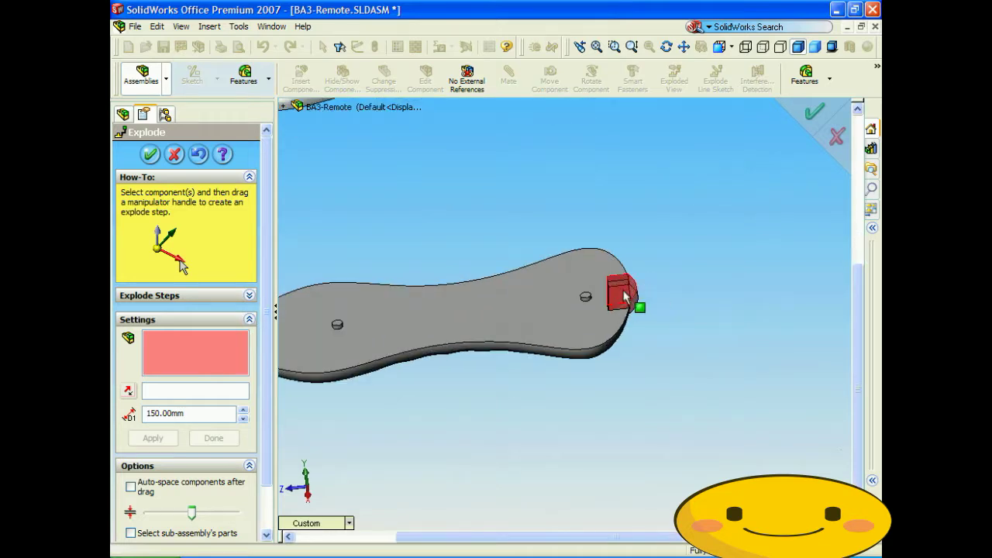
{"action": "left_click", "coordinate": [624, 295]}
{"action": "scroll", "coordinate": [625, 295], "scroll_direction": "down", "scroll_amount": 5}
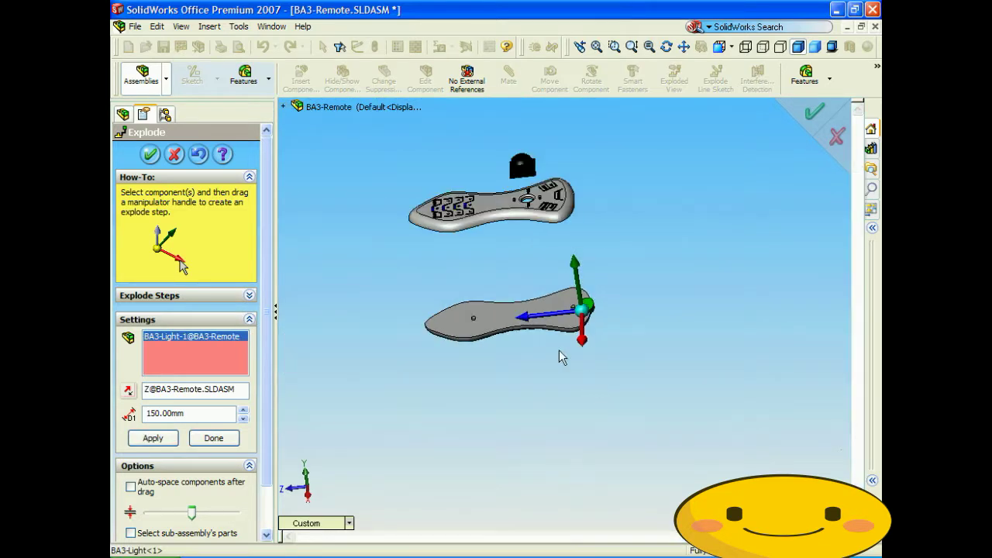
{"action": "left_click", "coordinate": [525, 319]}
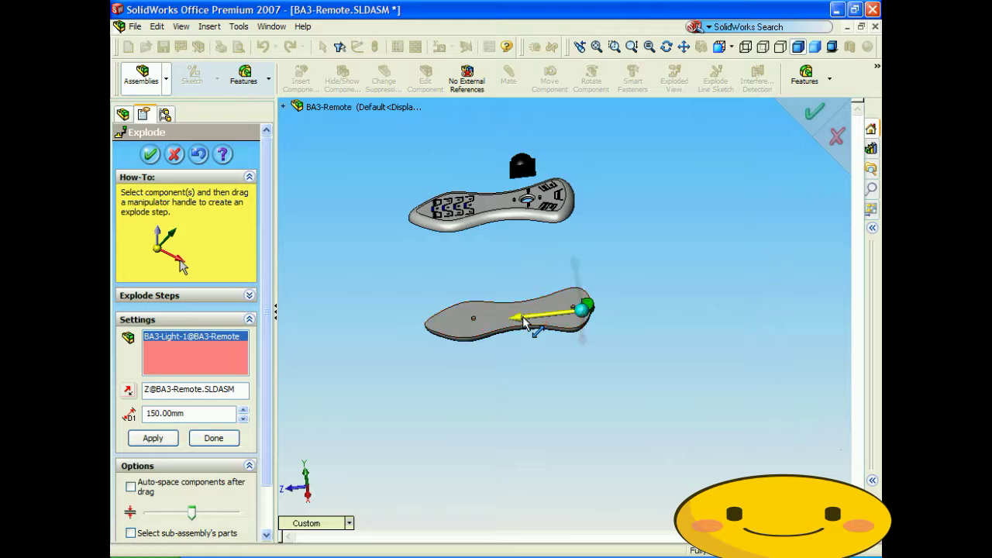
{"action": "left_click", "coordinate": [159, 438]}
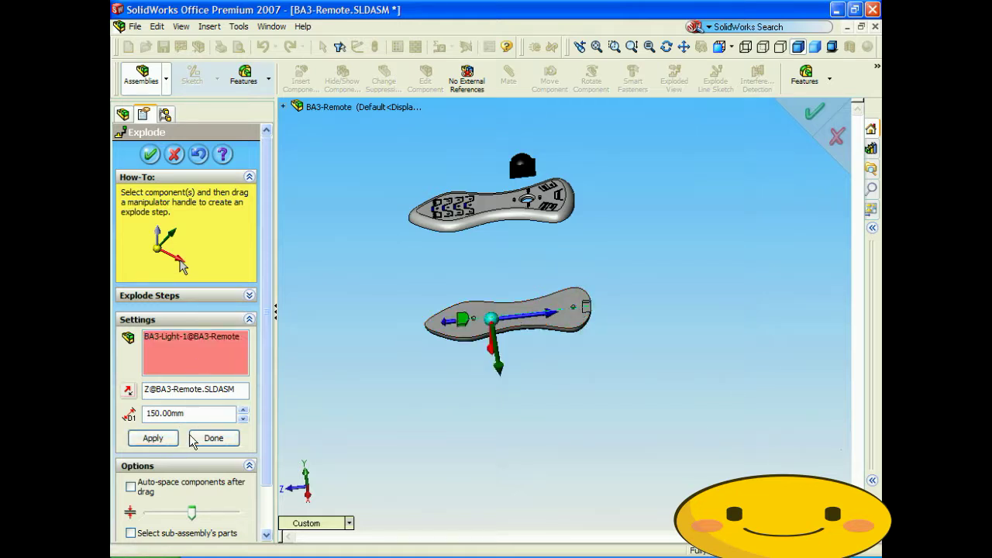
{"action": "left_click", "coordinate": [129, 390]}
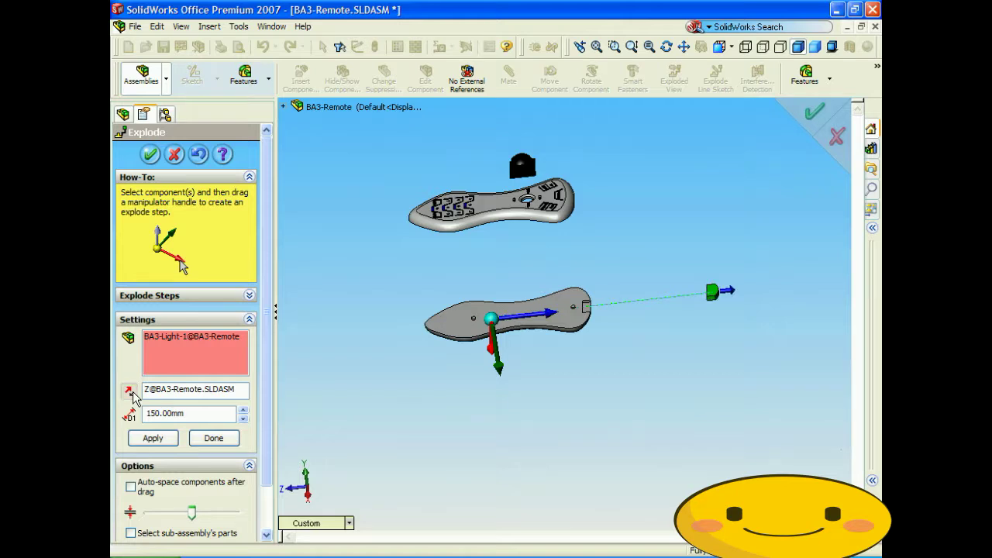
{"action": "left_click", "coordinate": [213, 438]}
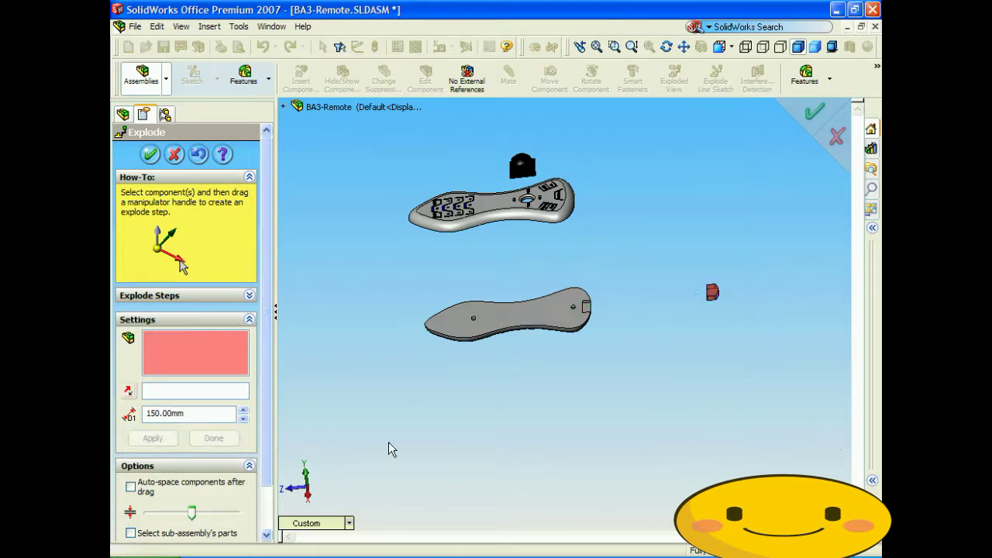
Check the separated parts from different angles and accept the exploded view
{"action": "middle_click_drag", "start_coordinate": [534, 448], "coordinate": [585, 394]}
{"action": "key", "text": "Left"}
{"action": "key", "text": "Left"}
{"action": "key", "text": "Left"}
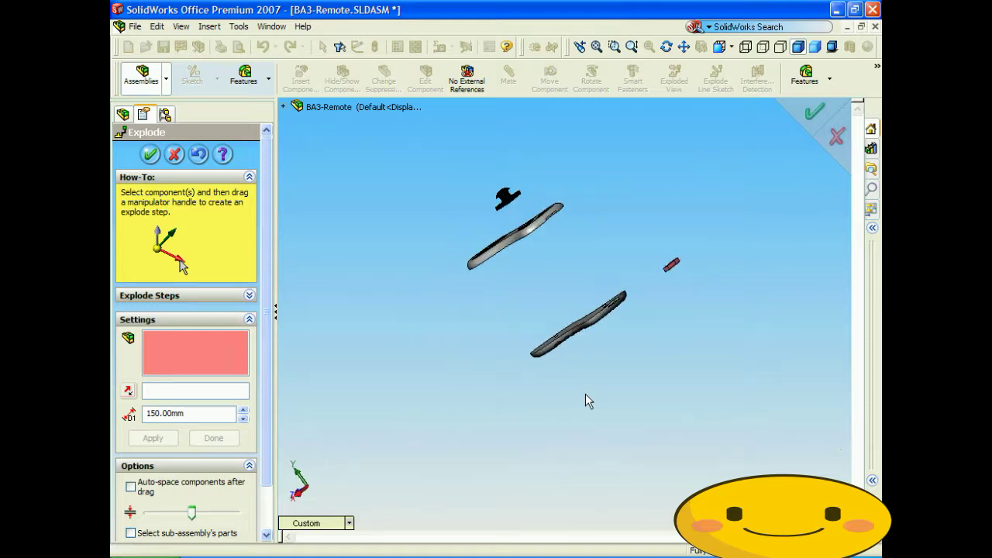
{"action": "key", "text": "Right"}
{"action": "key", "text": "Right"}
{"action": "key", "text": "Right"}
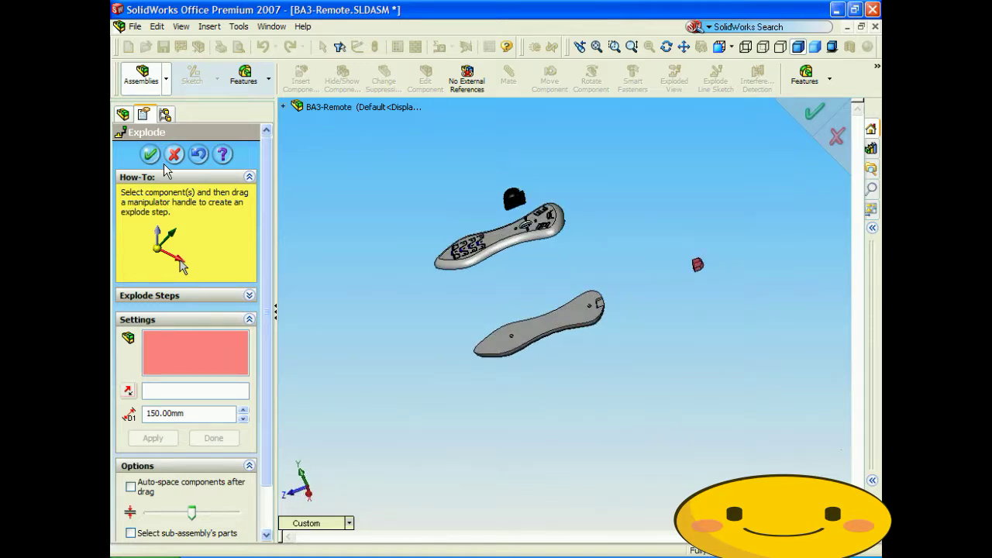
{"action": "left_click", "coordinate": [150, 154]}
Expand the Default configuration and toggle ExplView1 between collapsed and exploded, ending with the remote collapsed
{"action": "left_click", "coordinate": [135, 144]}
{"action": "left_click", "coordinate": [169, 171]}
{"action": "double_click", "coordinate": [170, 171]}
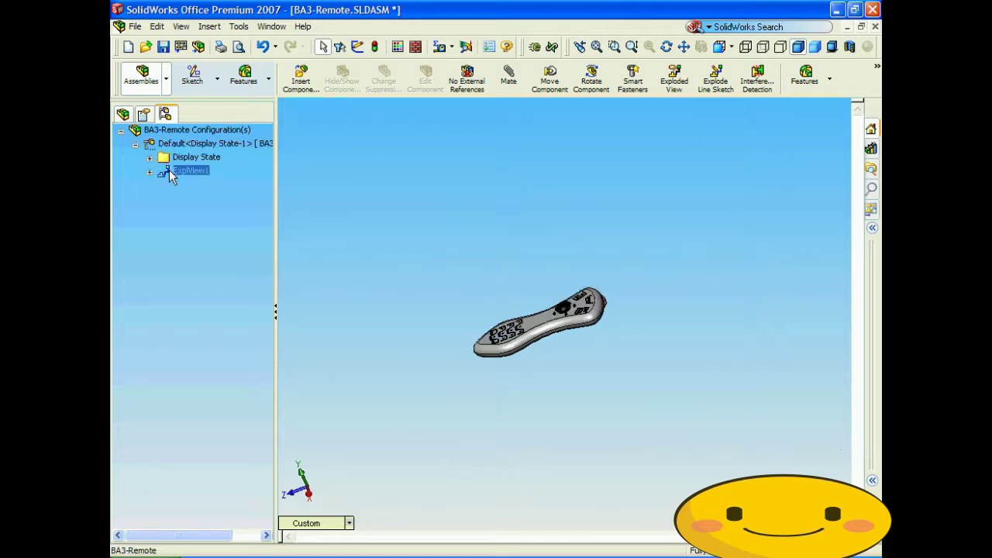
{"action": "double_click", "coordinate": [170, 172]}
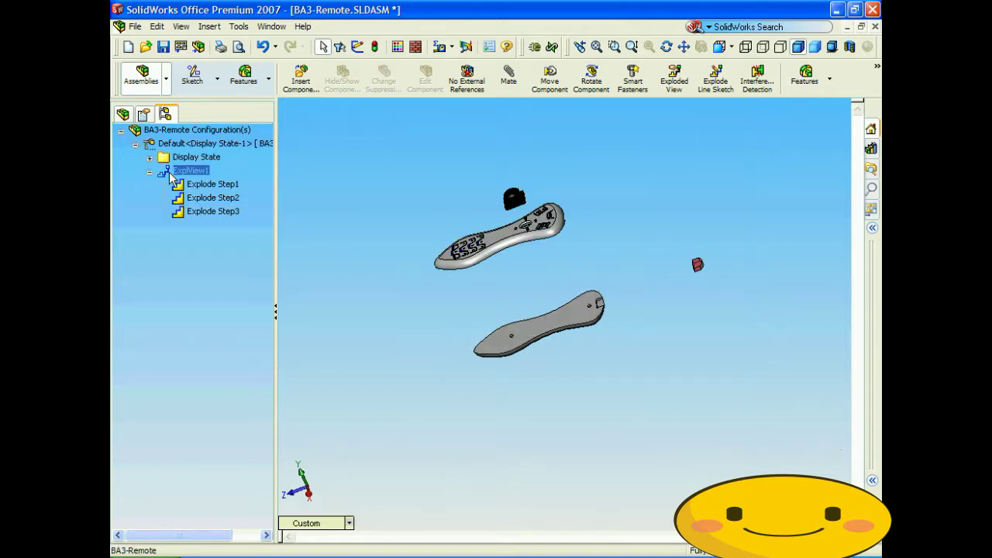
{"action": "double_click", "coordinate": [170, 172]}
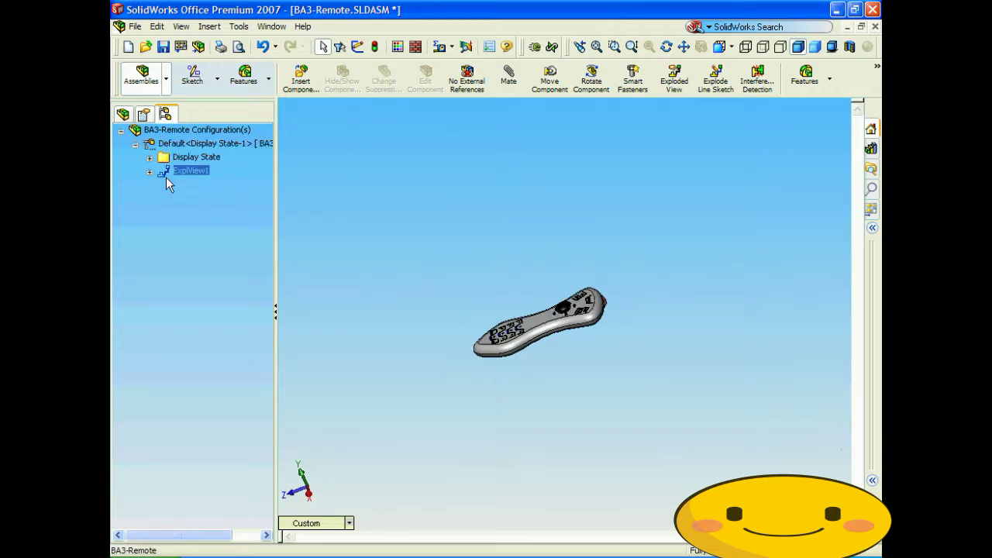
Play the explode animation of ExplView1 and move the Animation Controller clear of the parts
{"action": "right_click", "coordinate": [170, 182]}
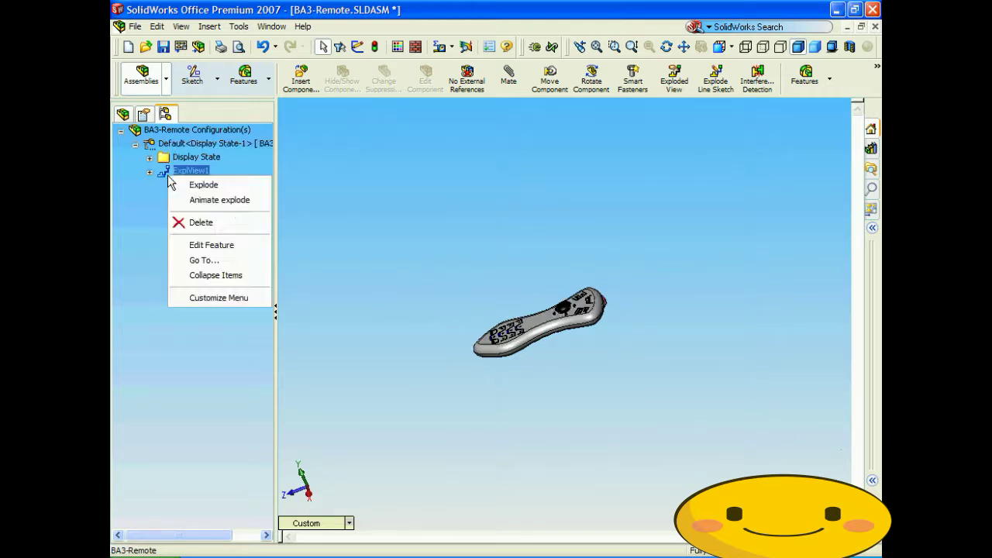
{"action": "left_click", "coordinate": [224, 200]}
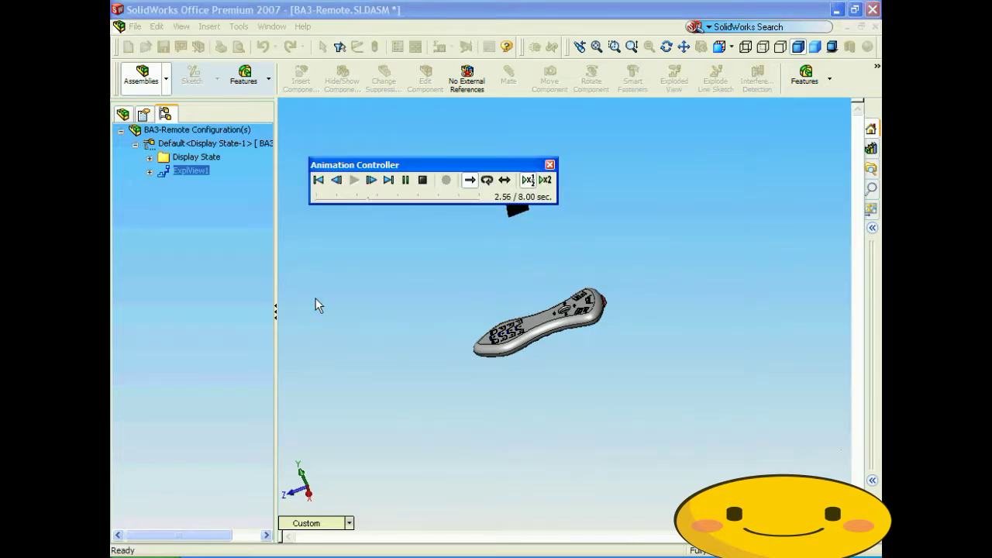
{"action": "left_click_drag", "start_coordinate": [401, 164], "coordinate": [369, 125]}
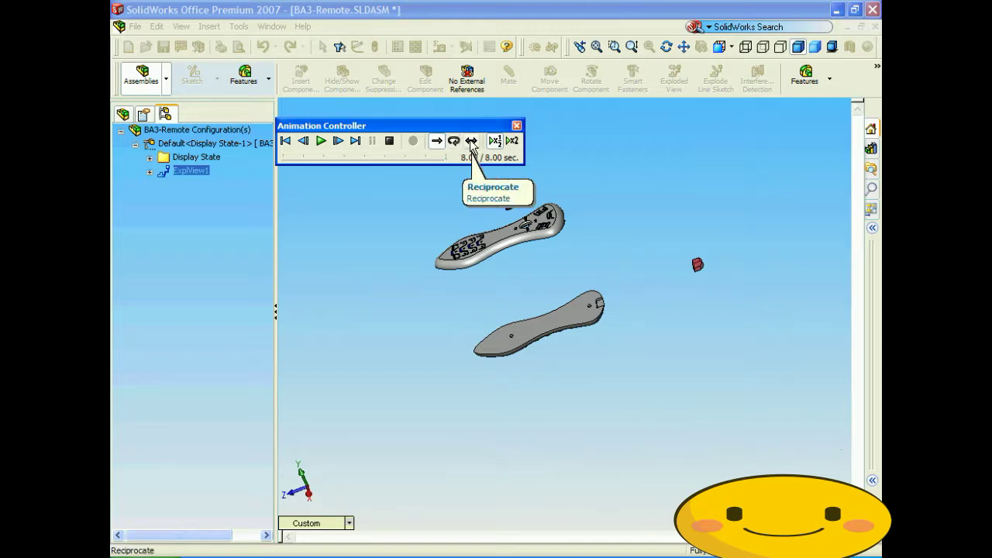
Replay the explode animation in Reciprocate mode at double speed and close the Animation Controller
{"action": "left_click", "coordinate": [470, 142]}
{"action": "left_click", "coordinate": [513, 141]}
{"action": "left_click", "coordinate": [322, 142]}
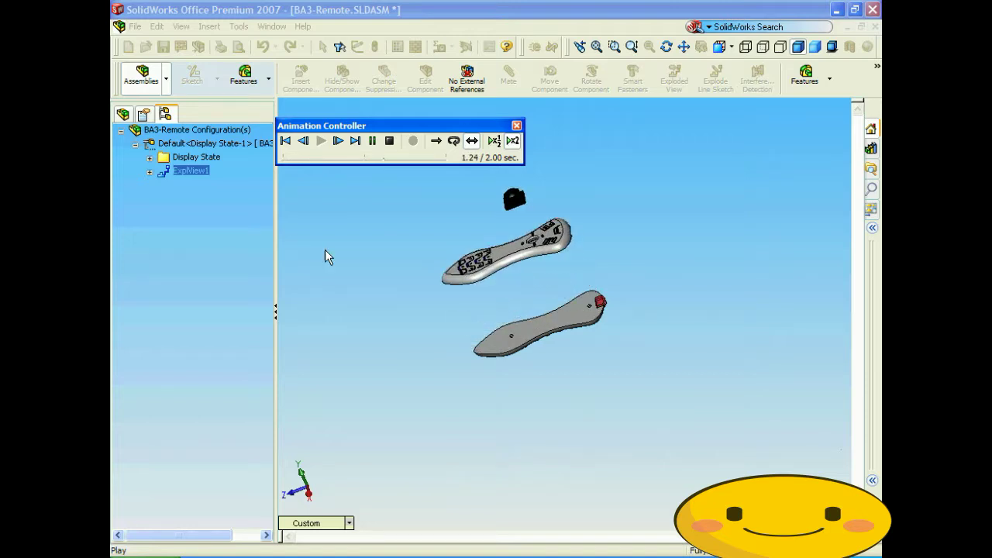
{"action": "left_click", "coordinate": [517, 125]}
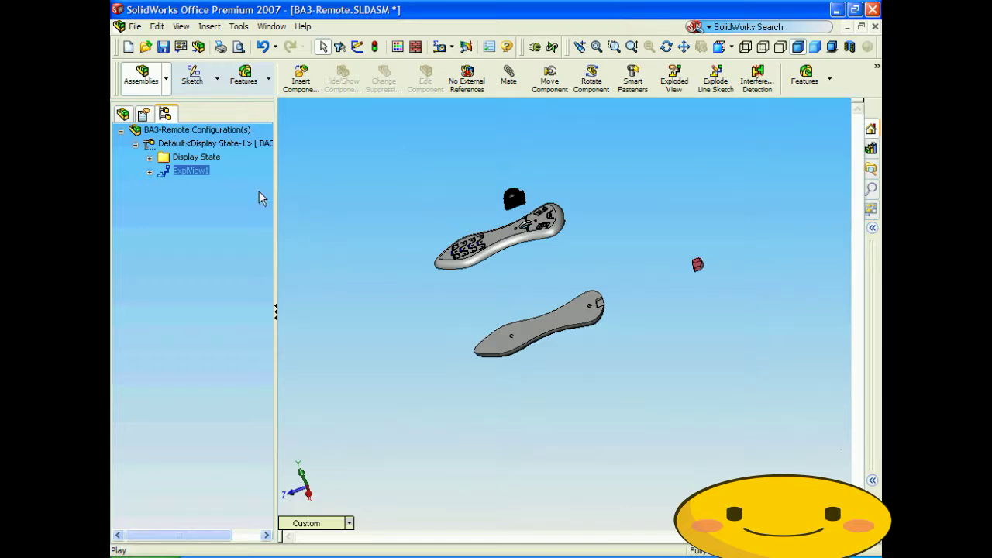
Go back over where the assembly's configurations are found and collapse ExplView1
{"action": "left_click", "coordinate": [122, 114]}
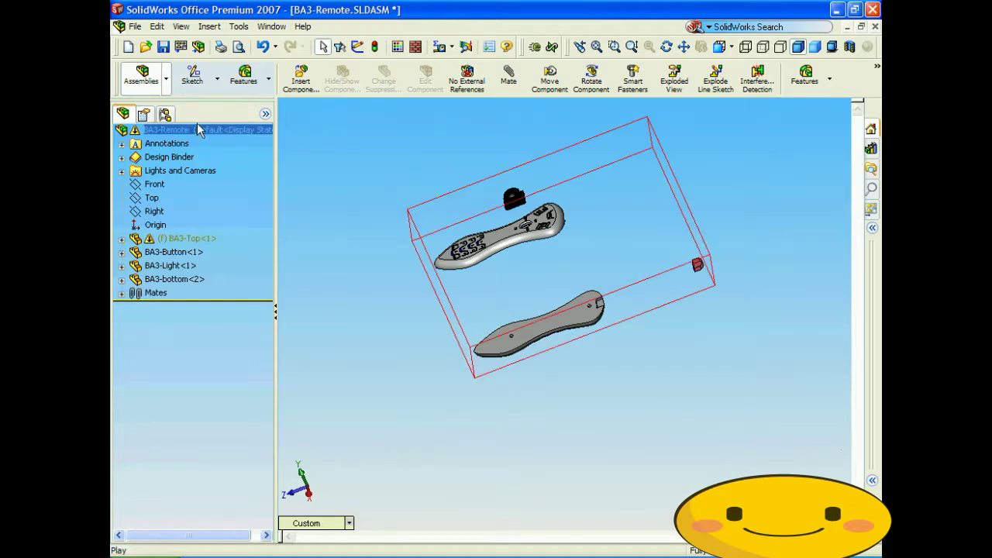
{"action": "left_click", "coordinate": [166, 114]}
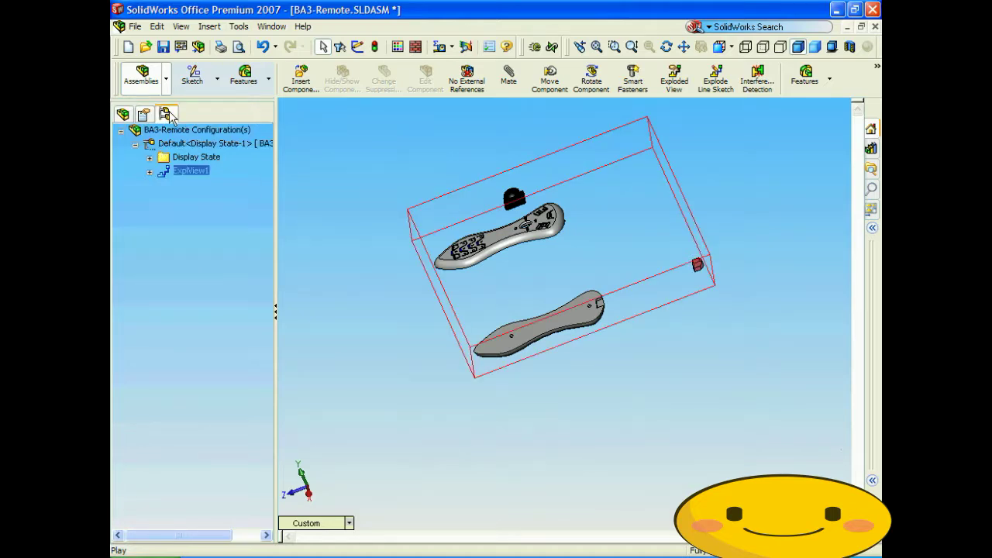
{"action": "double_click", "coordinate": [173, 172]}
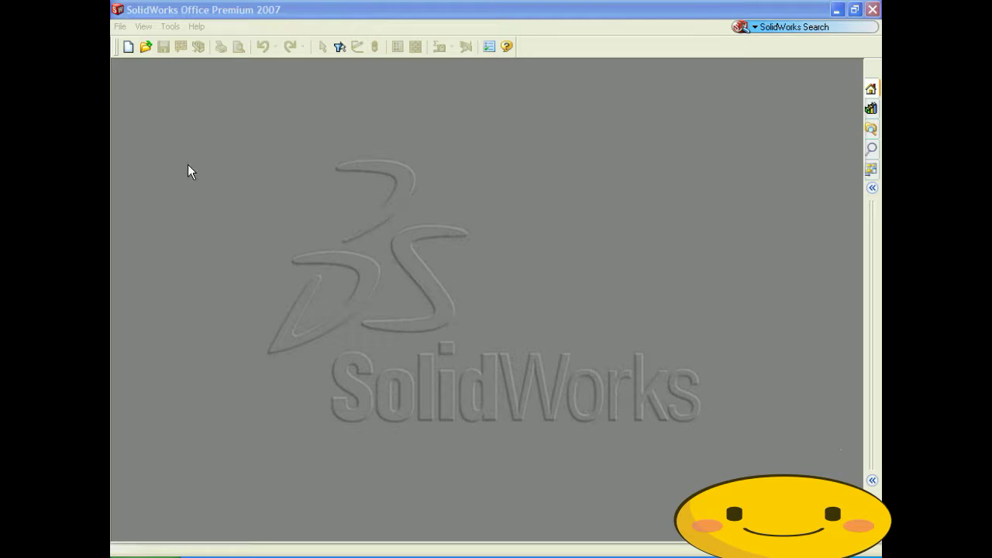
Create a new drawing document from the A-ANSI-MM template
{"action": "left_click", "coordinate": [120, 26]}
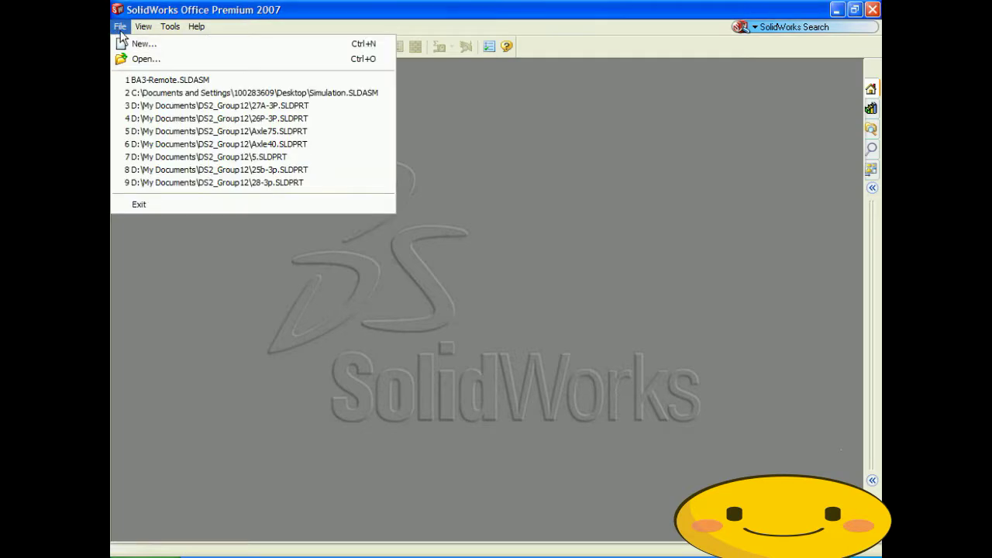
{"action": "left_click", "coordinate": [138, 39]}
{"action": "left_click", "coordinate": [319, 224]}
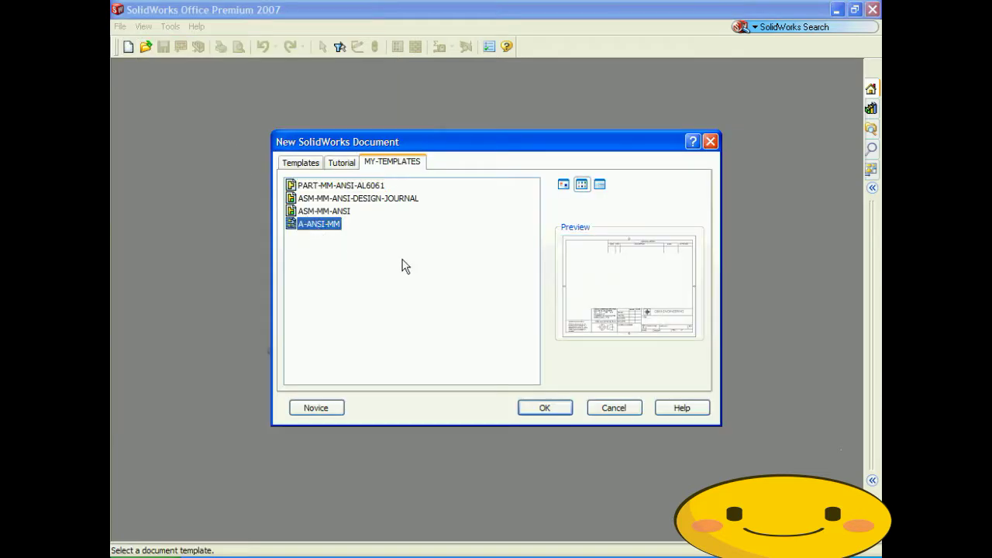
{"action": "left_click", "coordinate": [543, 407]}
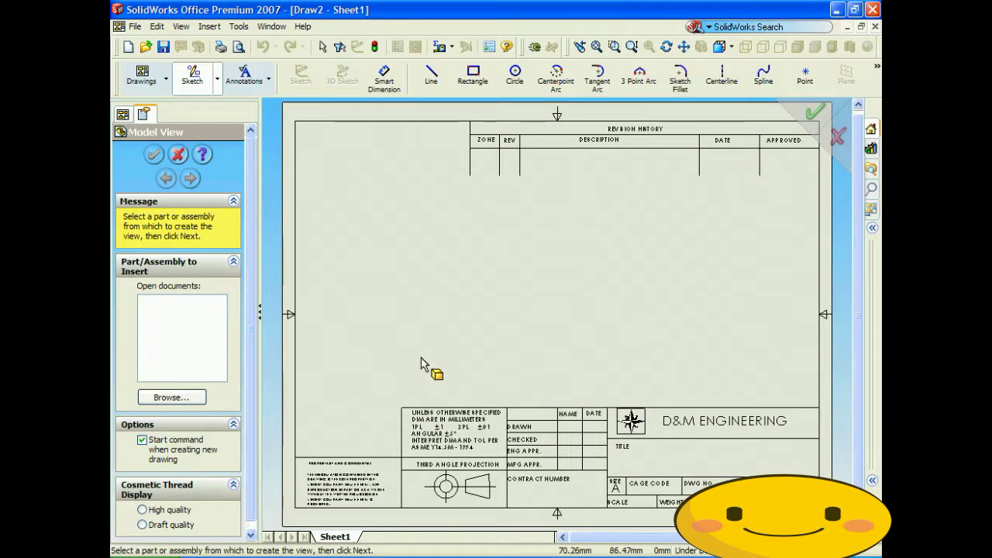
Place a front view of BA3-Bottom.SLDPRT at custom scale 1:1 with projected top and isometric views
{"action": "scroll", "coordinate": [461, 338], "scroll_direction": "up", "scroll_amount": 2}
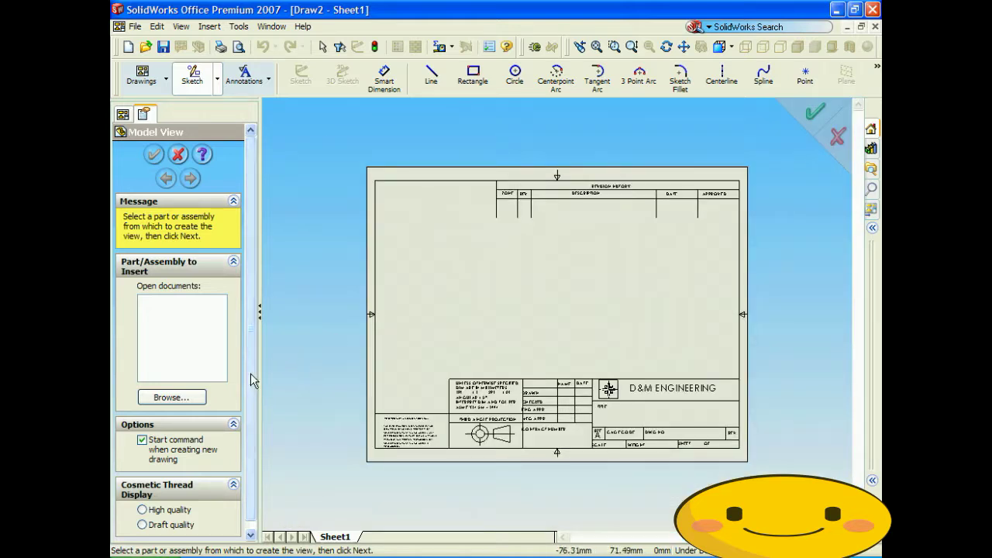
{"action": "left_click", "coordinate": [171, 398]}
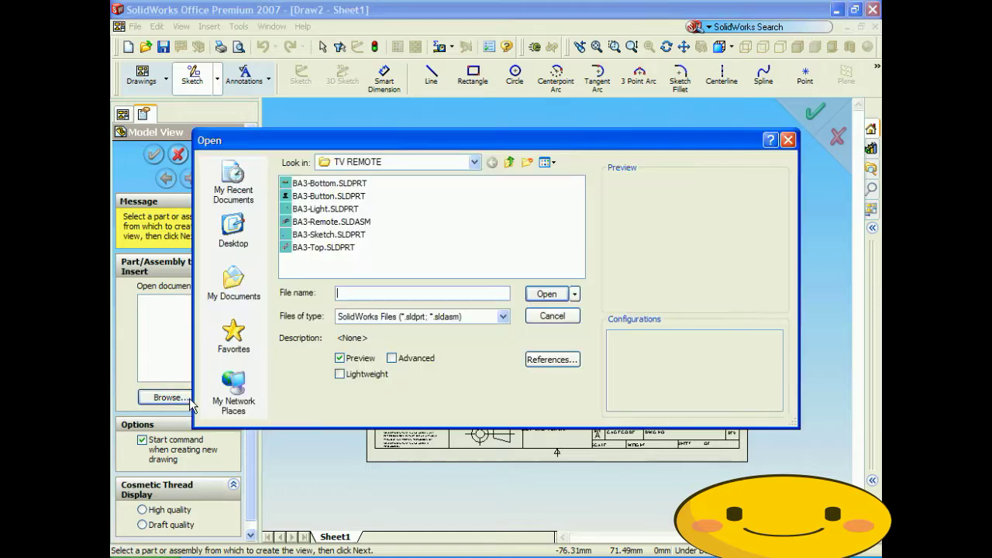
{"action": "left_click", "coordinate": [335, 185]}
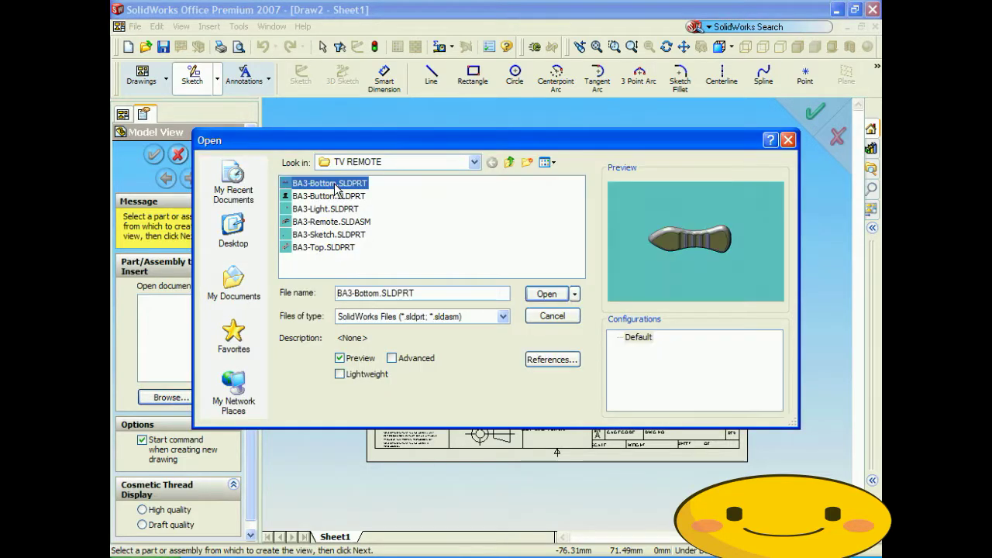
{"action": "left_click", "coordinate": [545, 294]}
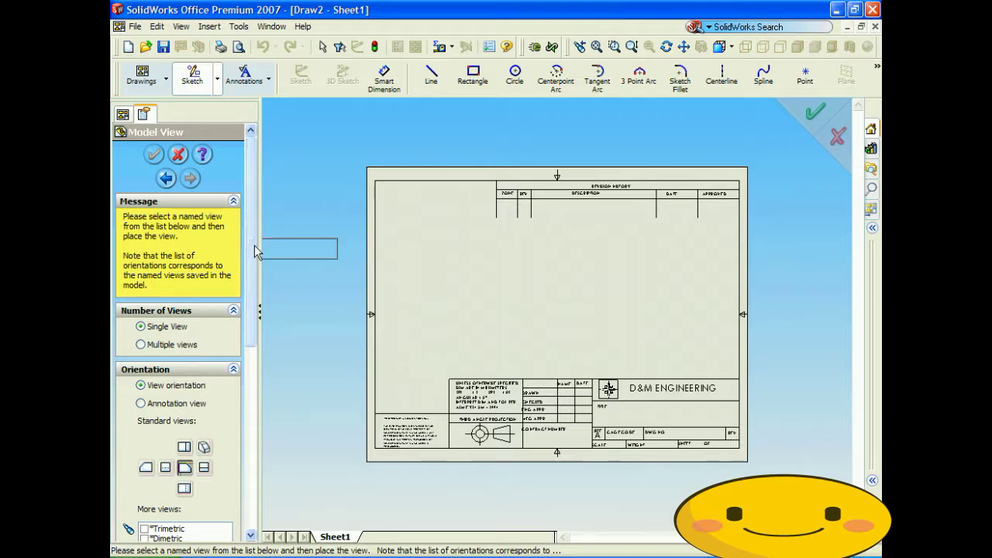
{"action": "left_click_drag", "start_coordinate": [250, 248], "coordinate": [244, 409]}
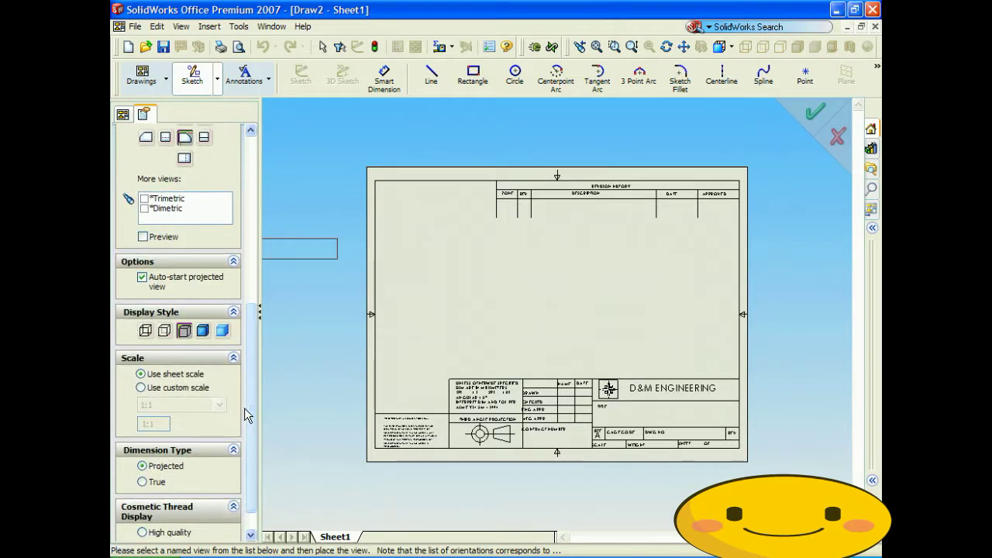
{"action": "left_click", "coordinate": [170, 386]}
{"action": "left_click", "coordinate": [469, 340]}
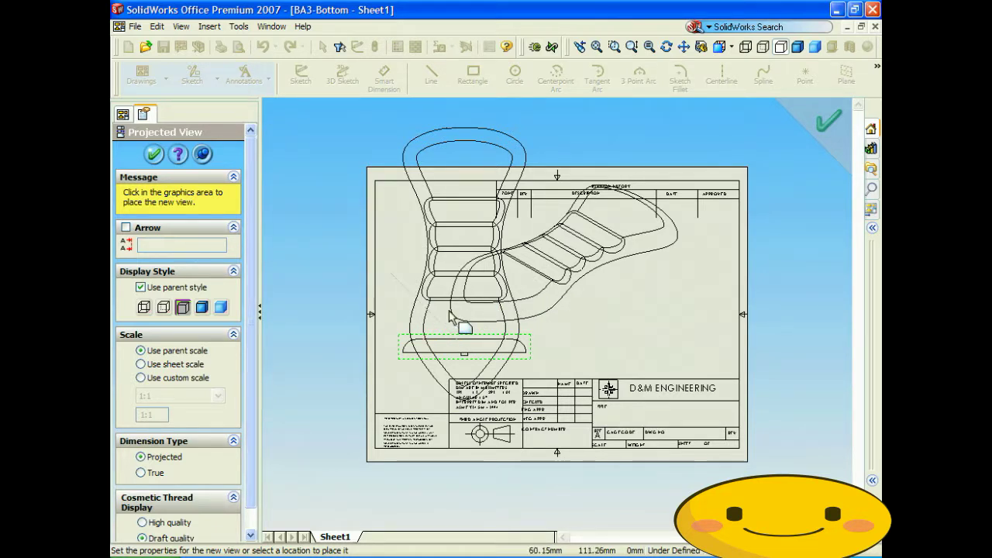
{"action": "left_click", "coordinate": [827, 123]}
Delete the isometric, top and front views of BA3-Bottom from the sheet
{"action": "left_click", "coordinate": [605, 231]}
{"action": "key", "text": "Delete"}
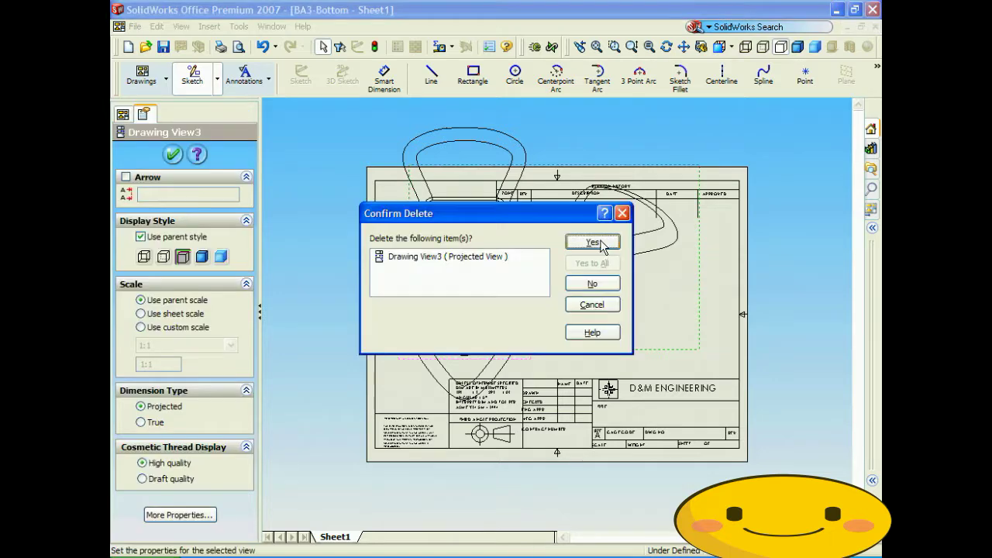
{"action": "left_click", "coordinate": [592, 241]}
{"action": "left_click", "coordinate": [507, 265]}
{"action": "key", "text": "Delete"}
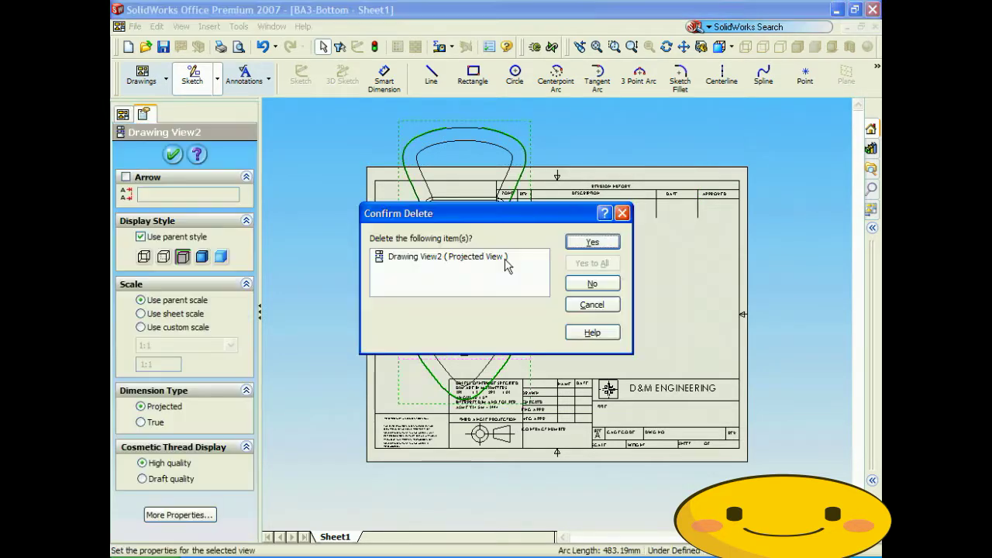
{"action": "left_click", "coordinate": [595, 243]}
{"action": "left_click", "coordinate": [504, 346]}
{"action": "key", "text": "Delete"}
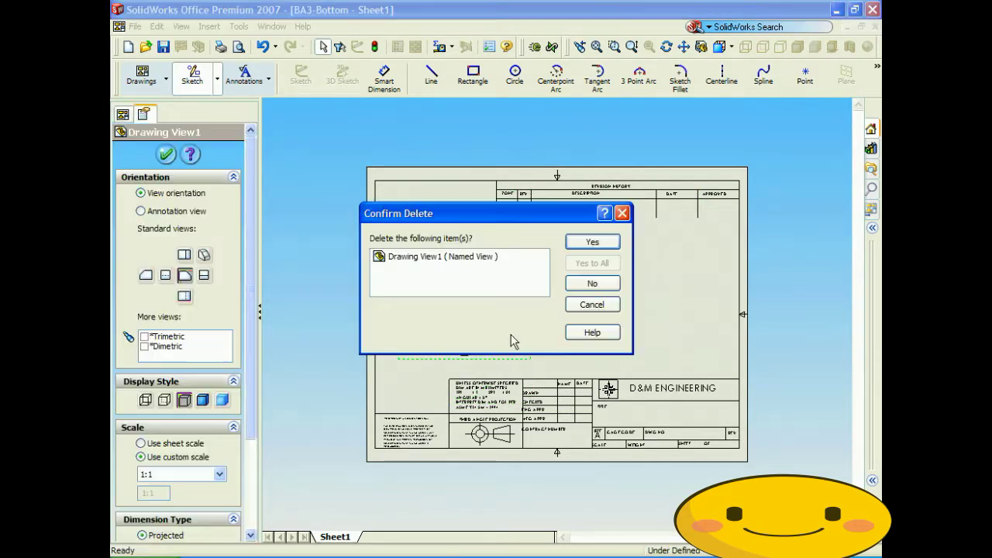
{"action": "left_click", "coordinate": [591, 242]}
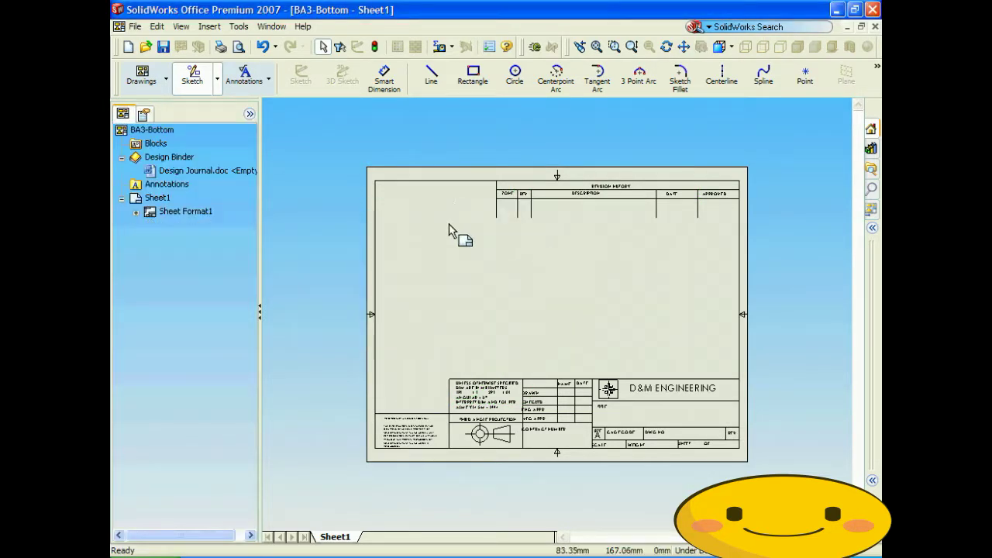
Start a new Model View and choose BA3-Bottom.SLDPRT as the part to insert
{"action": "left_click", "coordinate": [143, 77]}
{"action": "left_click", "coordinate": [300, 79]}
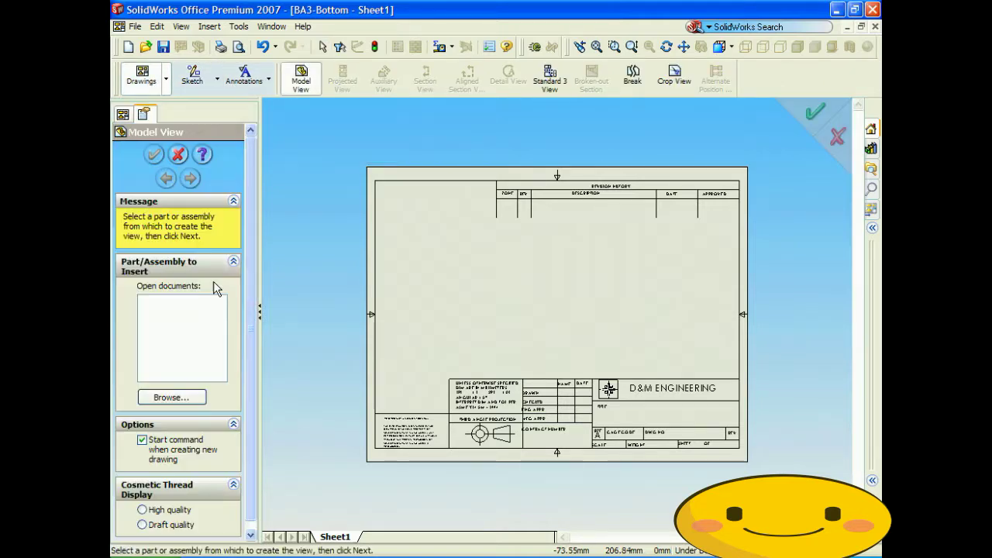
{"action": "left_click", "coordinate": [160, 398]}
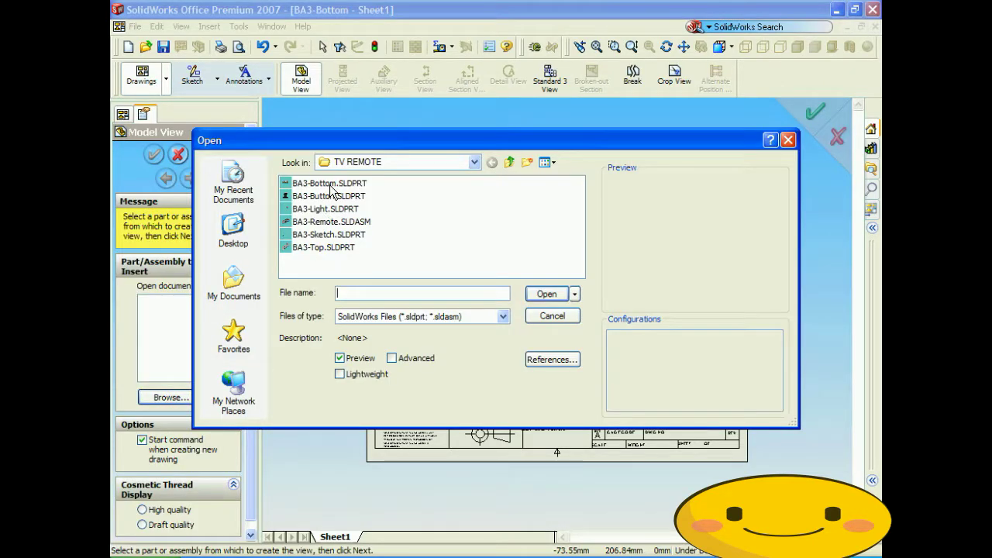
{"action": "left_click", "coordinate": [329, 184]}
{"action": "left_click", "coordinate": [546, 295]}
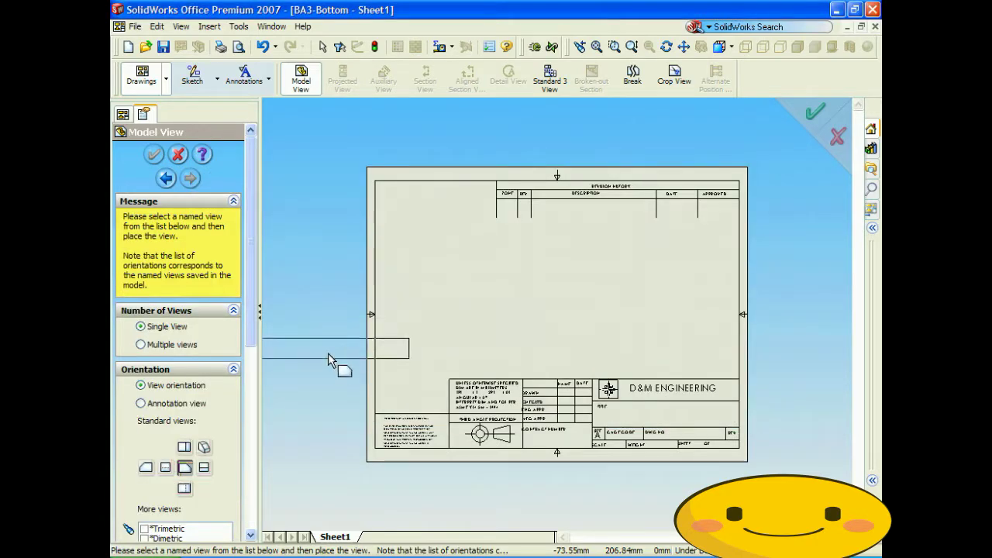
Set the view's custom scale to 1:4 and place the front view in the sheet's lower-left area, above the title block
{"action": "scroll", "coordinate": [253, 361], "scroll_direction": "down", "scroll_amount": 2}
{"action": "scroll", "coordinate": [253, 361], "scroll_direction": "down", "scroll_amount": 5}
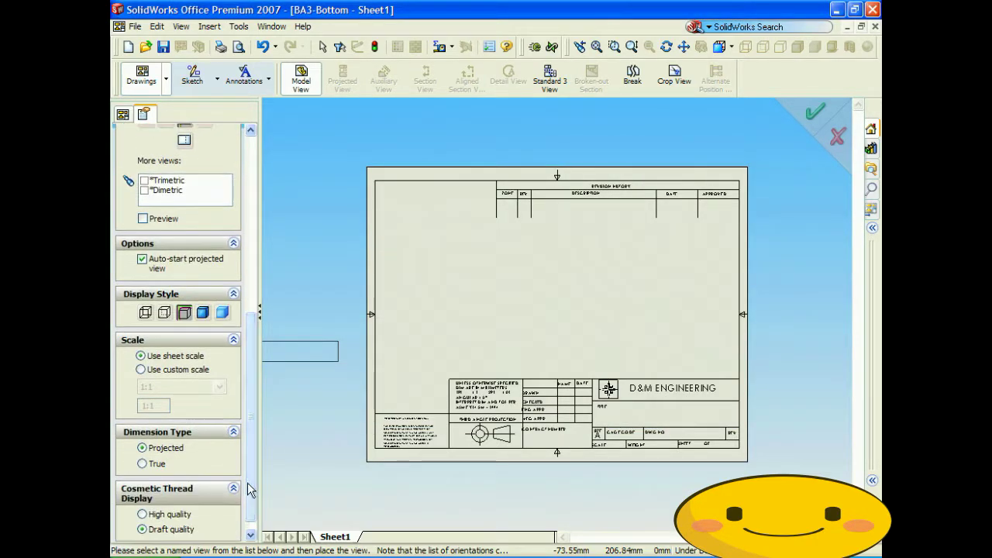
{"action": "left_click", "coordinate": [141, 370]}
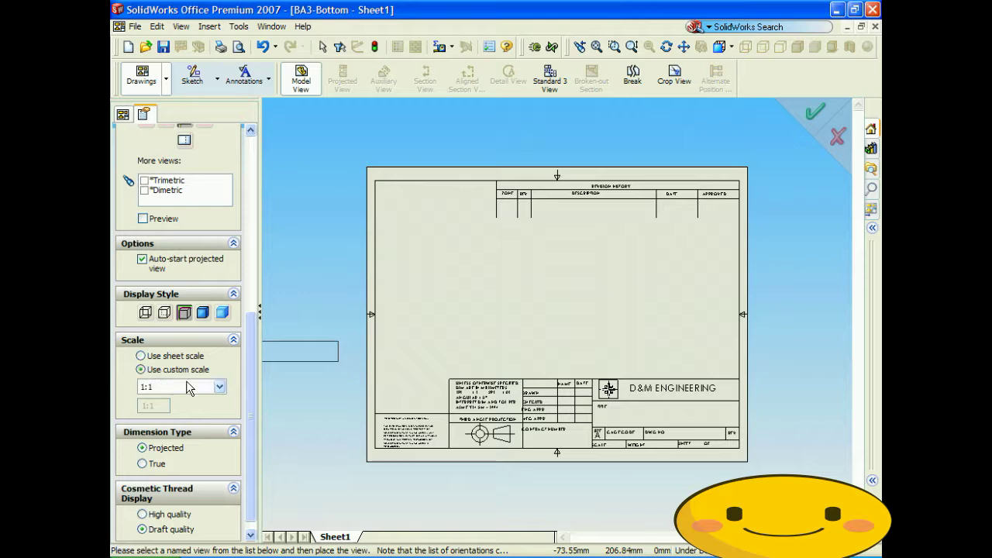
{"action": "left_click", "coordinate": [220, 386]}
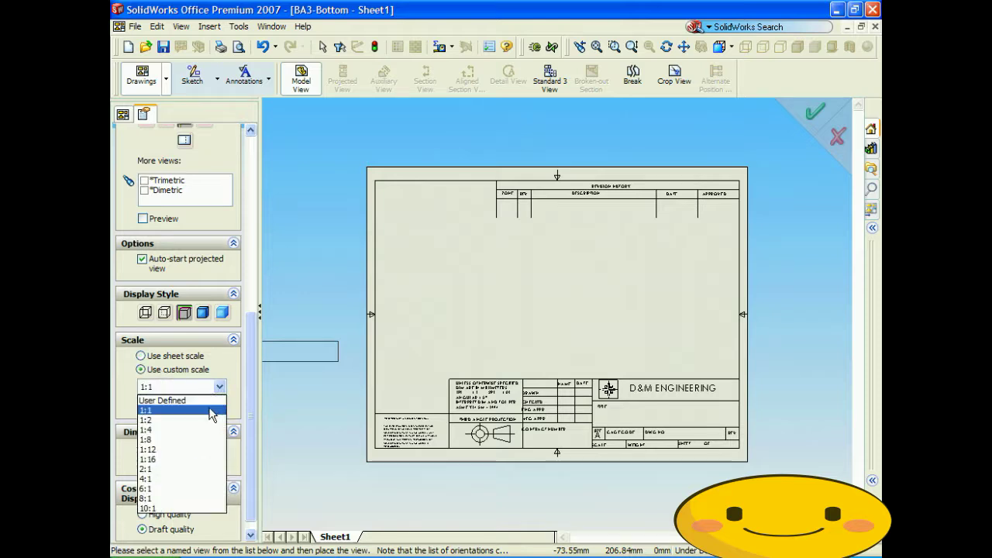
{"action": "left_click", "coordinate": [203, 430]}
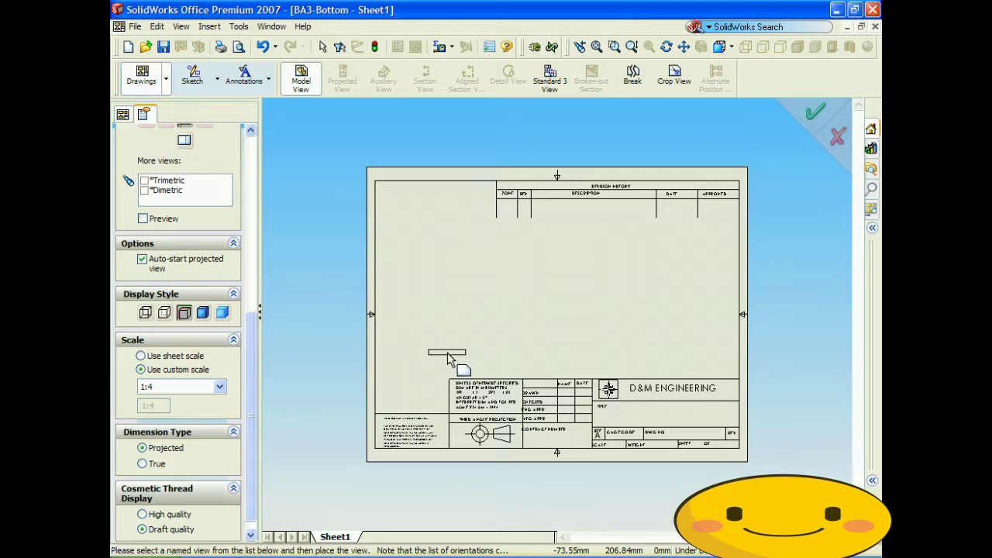
{"action": "scroll", "coordinate": [261, 330], "scroll_direction": "up", "scroll_amount": 5}
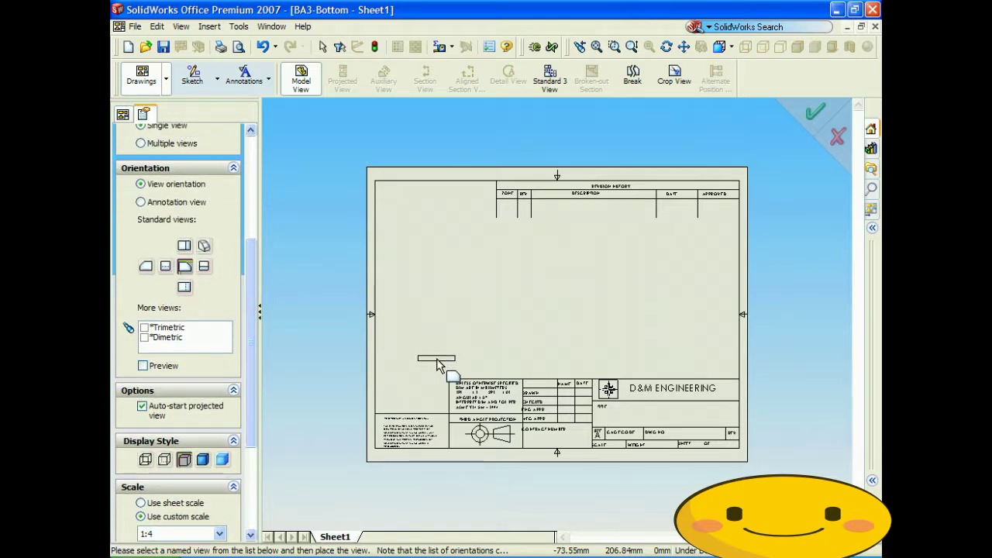
{"action": "left_click", "coordinate": [437, 365]}
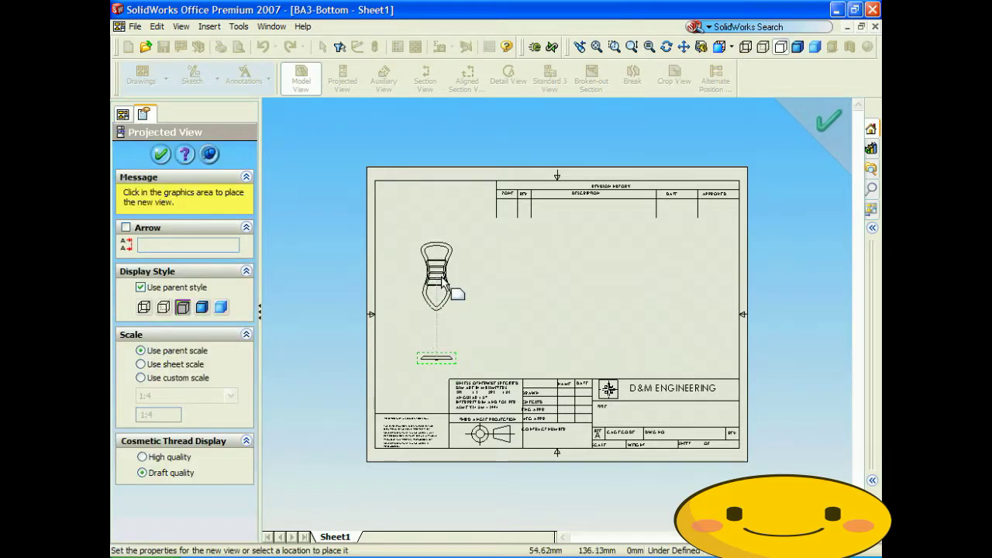
Project a top view above the front view, a side view to its right and an isometric view diagonally between them
{"action": "left_click", "coordinate": [443, 272]}
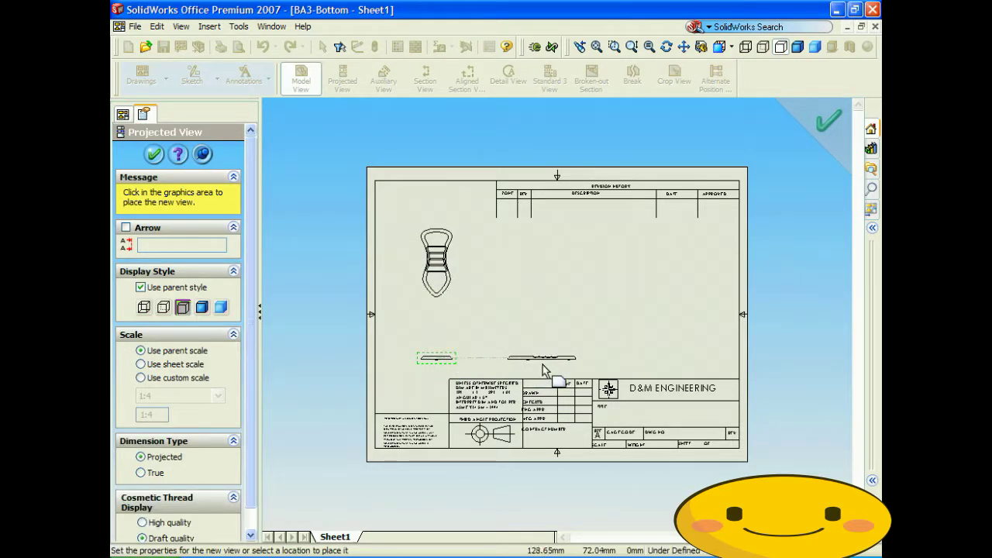
{"action": "left_click", "coordinate": [641, 365]}
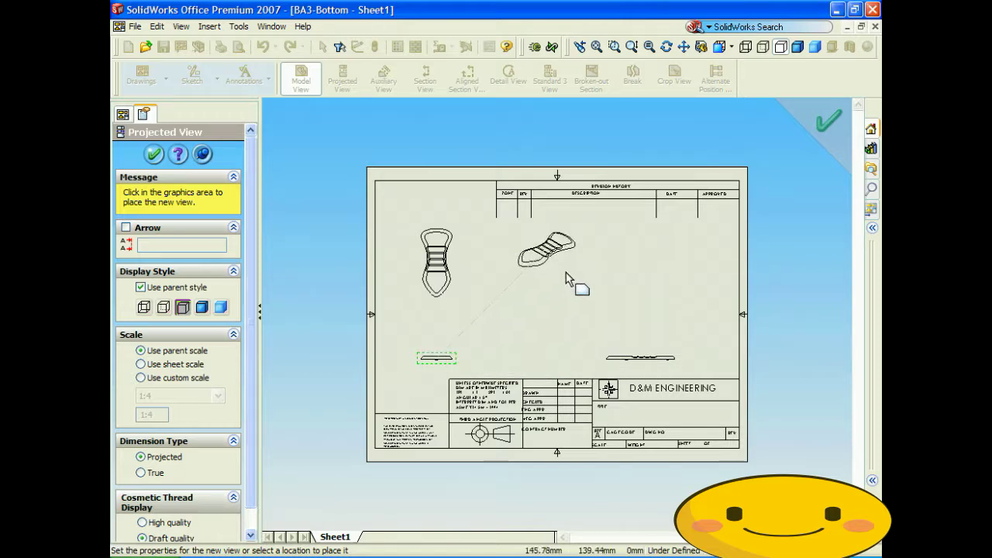
{"action": "left_click", "coordinate": [538, 307]}
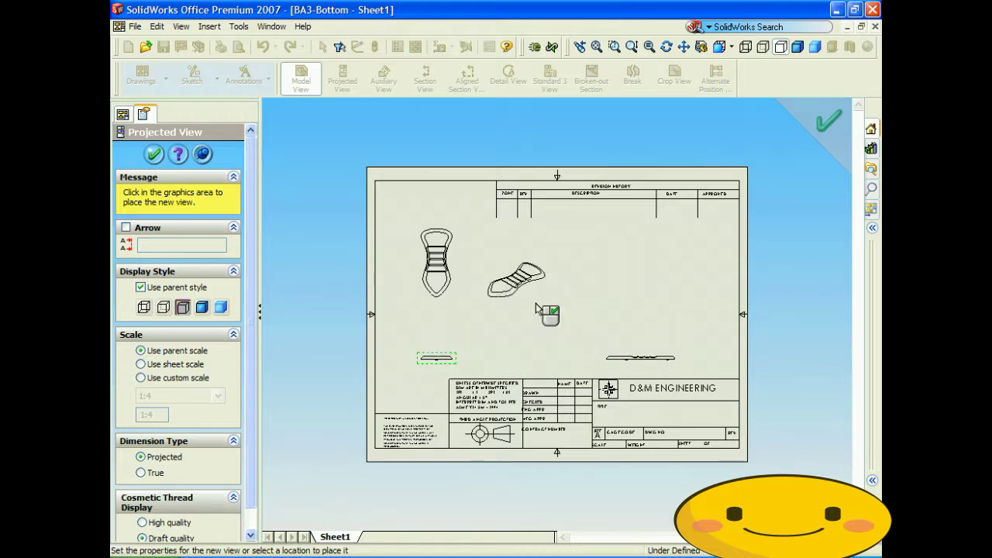
{"action": "left_click", "coordinate": [154, 154]}
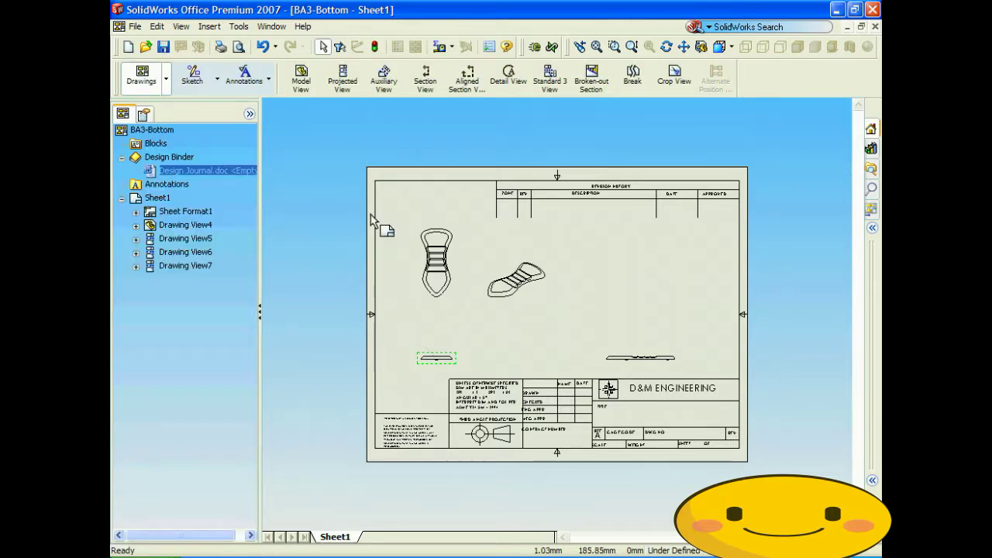
Rearrange the drawing views: isometric above the side view, side view slightly outward, top view higher, and front view nearer the sheet border
{"action": "scroll", "coordinate": [543, 270], "scroll_direction": "down", "scroll_amount": 2}
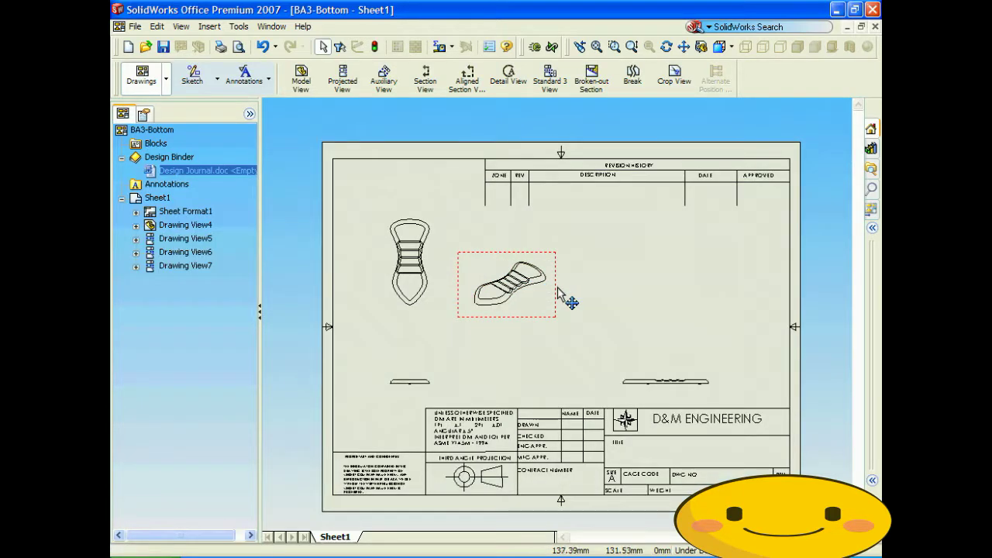
{"action": "mouse_move", "coordinate": [558, 293]}
{"action": "left_mouse_down"}
{"action": "mouse_move", "coordinate": [612, 297]}
{"action": "mouse_move", "coordinate": [563, 296]}
{"action": "mouse_move", "coordinate": [616, 307]}
{"action": "mouse_move", "coordinate": [732, 259]}
{"action": "mouse_move", "coordinate": [708, 259]}
{"action": "left_mouse_up"}
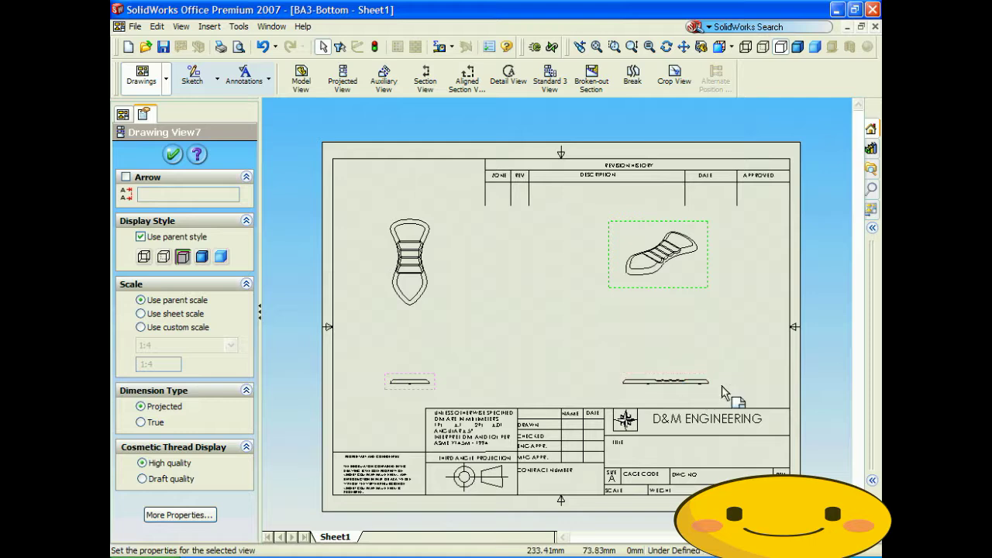
{"action": "mouse_move", "coordinate": [717, 383]}
{"action": "left_mouse_down"}
{"action": "mouse_move", "coordinate": [754, 383]}
{"action": "mouse_move", "coordinate": [520, 391]}
{"action": "mouse_move", "coordinate": [785, 391]}
{"action": "mouse_move", "coordinate": [727, 389]}
{"action": "left_mouse_up"}
{"action": "left_click", "coordinate": [411, 220]}
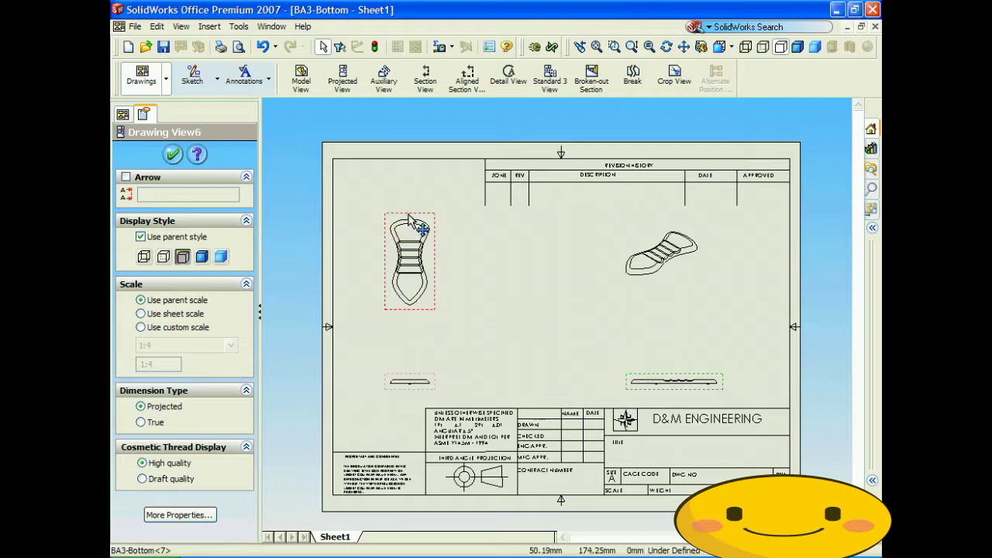
{"action": "mouse_move", "coordinate": [411, 207]}
{"action": "left_mouse_down"}
{"action": "mouse_move", "coordinate": [412, 147]}
{"action": "mouse_move", "coordinate": [410, 232]}
{"action": "mouse_move", "coordinate": [416, 172]}
{"action": "left_mouse_up"}
{"action": "mouse_move", "coordinate": [396, 375]}
{"action": "left_mouse_down"}
{"action": "mouse_move", "coordinate": [514, 341]}
{"action": "mouse_move", "coordinate": [442, 348]}
{"action": "mouse_move", "coordinate": [385, 378]}
{"action": "left_mouse_up"}
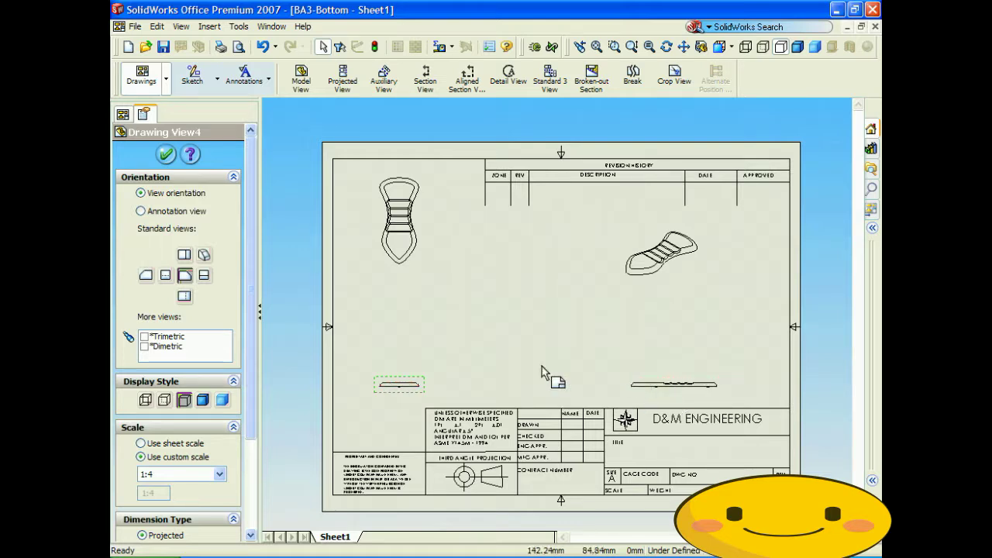
{"action": "left_click", "coordinate": [167, 154]}
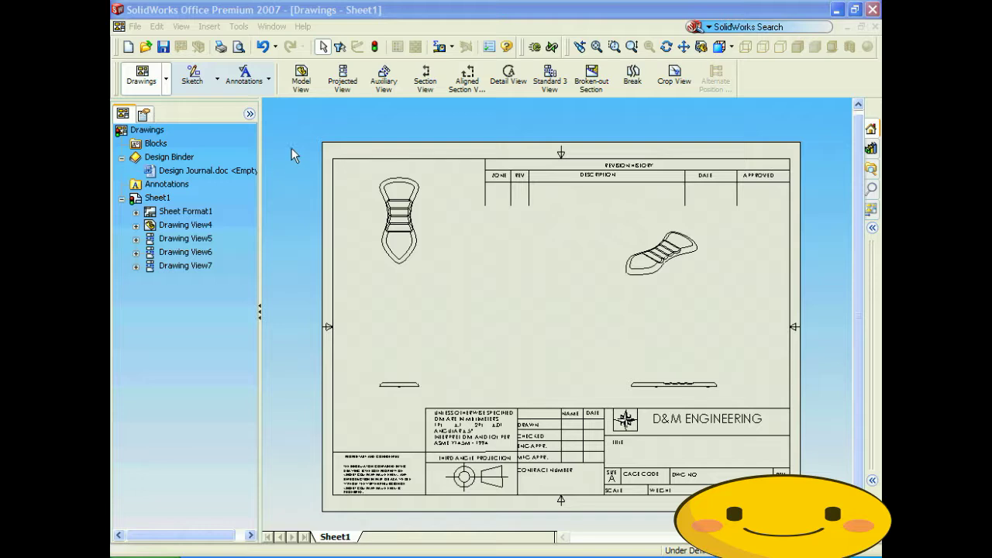
Dimension the overall height of the part in the front view, placing the dimension beside the view
{"action": "left_click", "coordinate": [250, 87]}
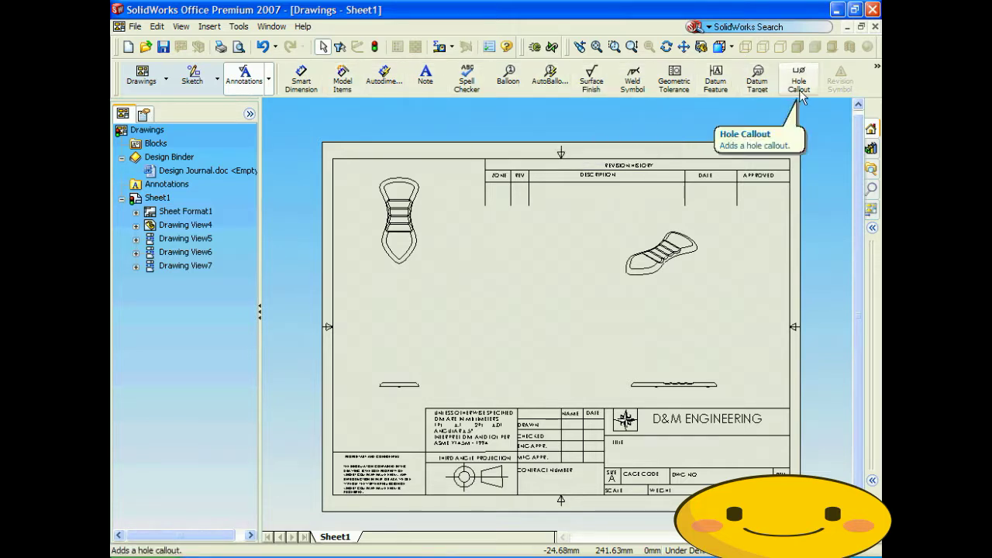
{"action": "left_click", "coordinate": [300, 84]}
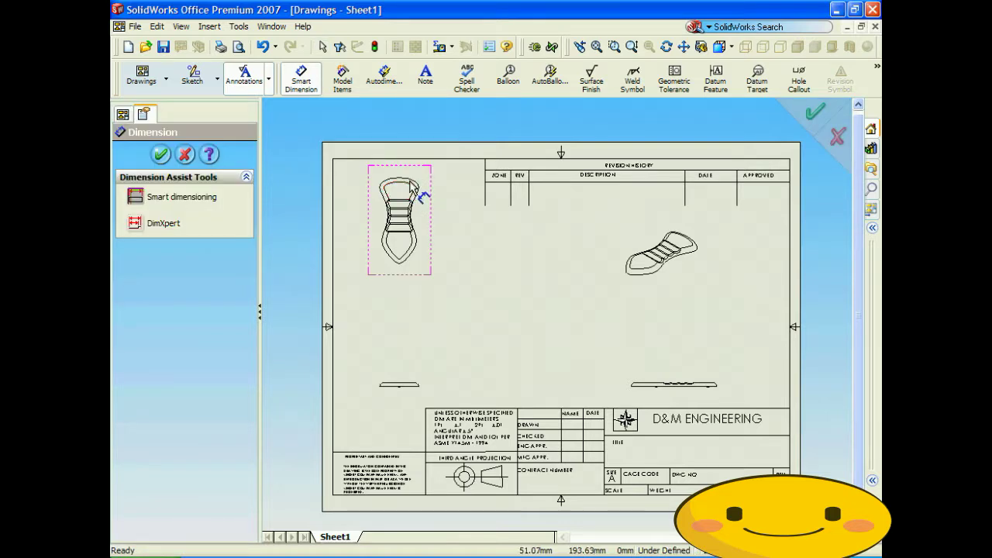
{"action": "left_click", "coordinate": [394, 385]}
{"action": "left_click", "coordinate": [393, 386]}
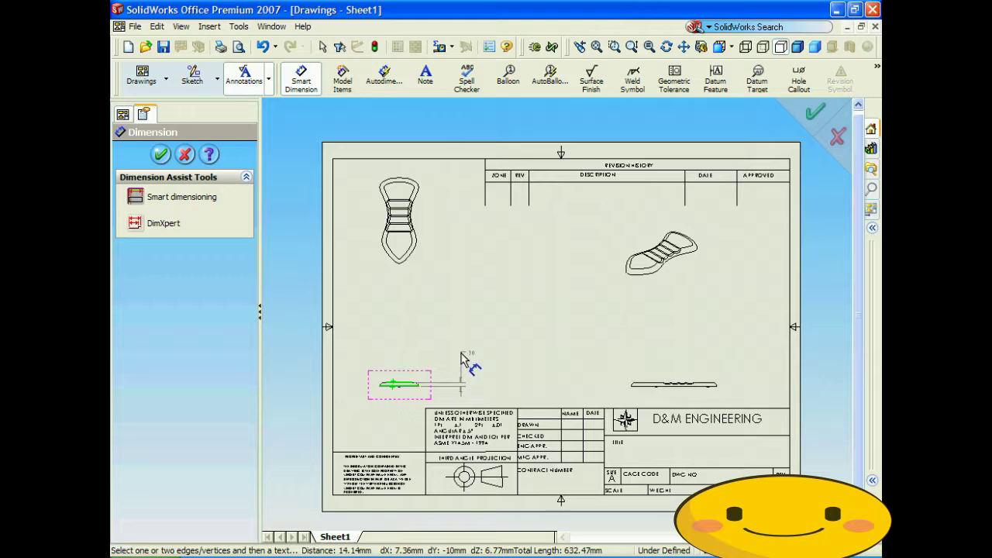
{"action": "left_click", "coordinate": [467, 373]}
{"action": "scroll", "coordinate": [476, 375], "scroll_direction": "down", "scroll_amount": 2}
{"action": "scroll", "coordinate": [474, 358], "scroll_direction": "down", "scroll_amount": 1}
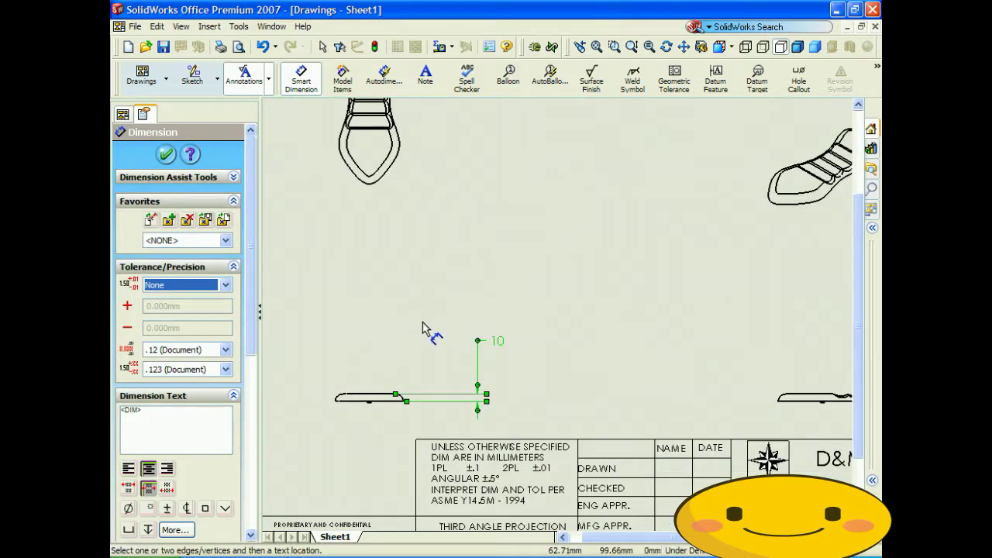
Dimension the vertical spacing between the upper edges of the first two grip bars in the top view
{"action": "key", "text": "f"}
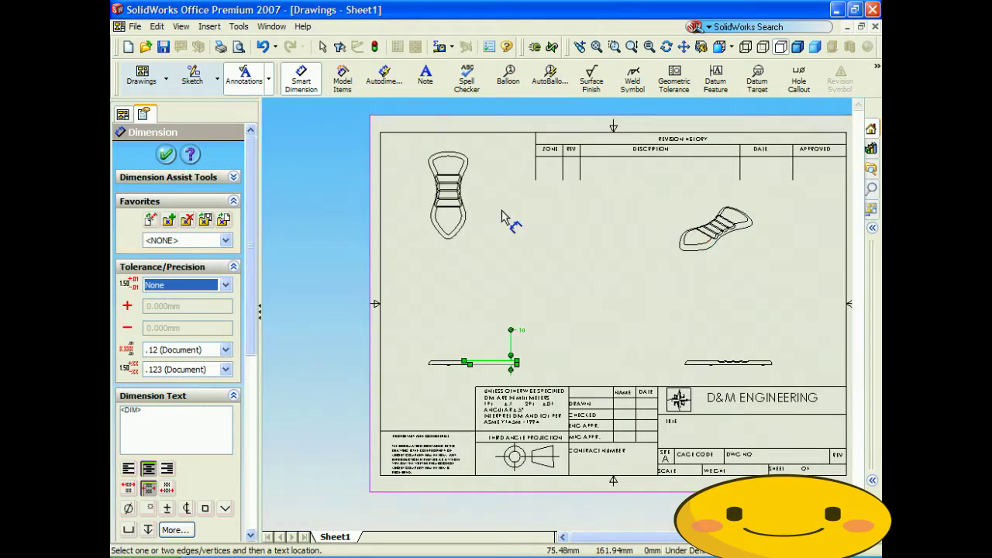
{"action": "scroll", "coordinate": [481, 189], "scroll_direction": "down", "scroll_amount": 3}
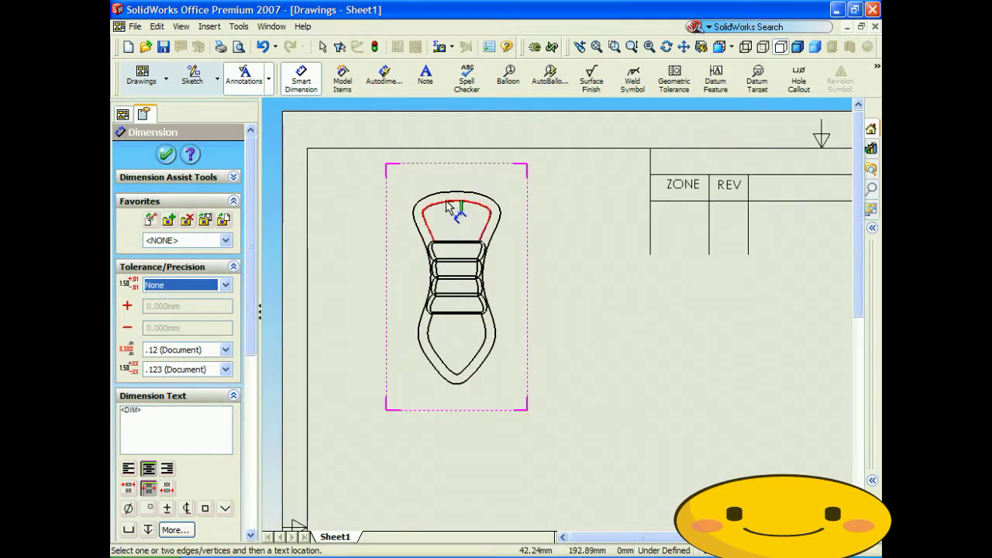
{"action": "left_click", "coordinate": [453, 243]}
{"action": "left_click", "coordinate": [455, 258]}
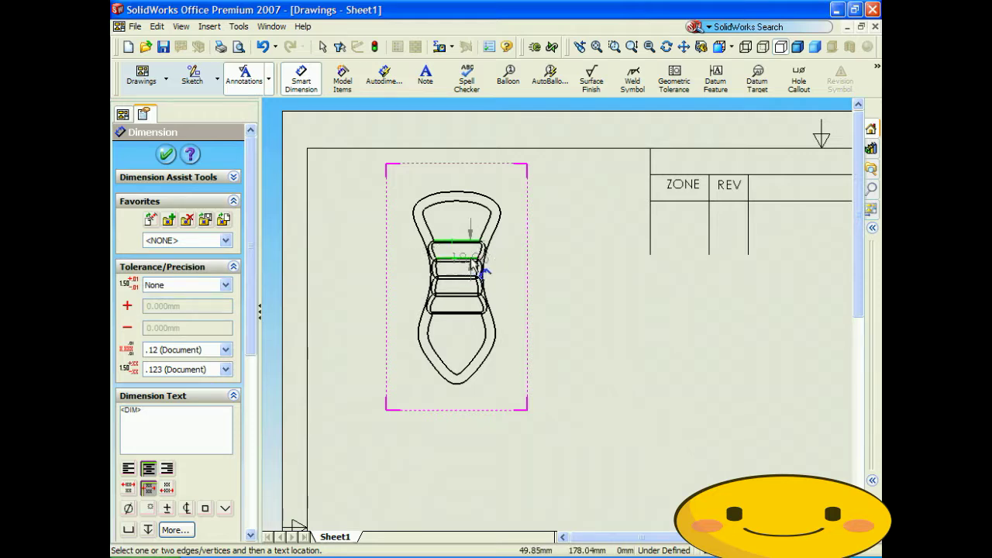
{"action": "left_click", "coordinate": [587, 254]}
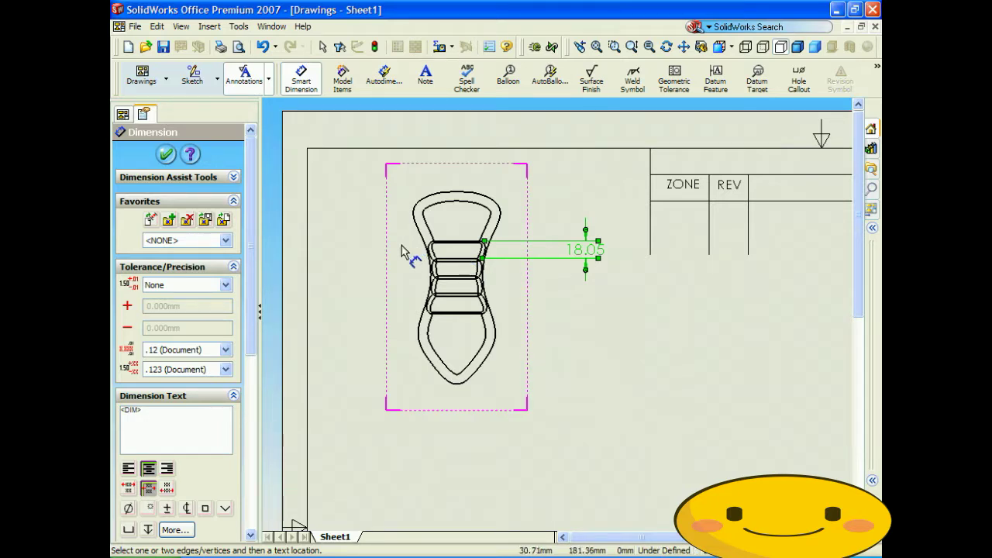
{"action": "left_click", "coordinate": [168, 154]}
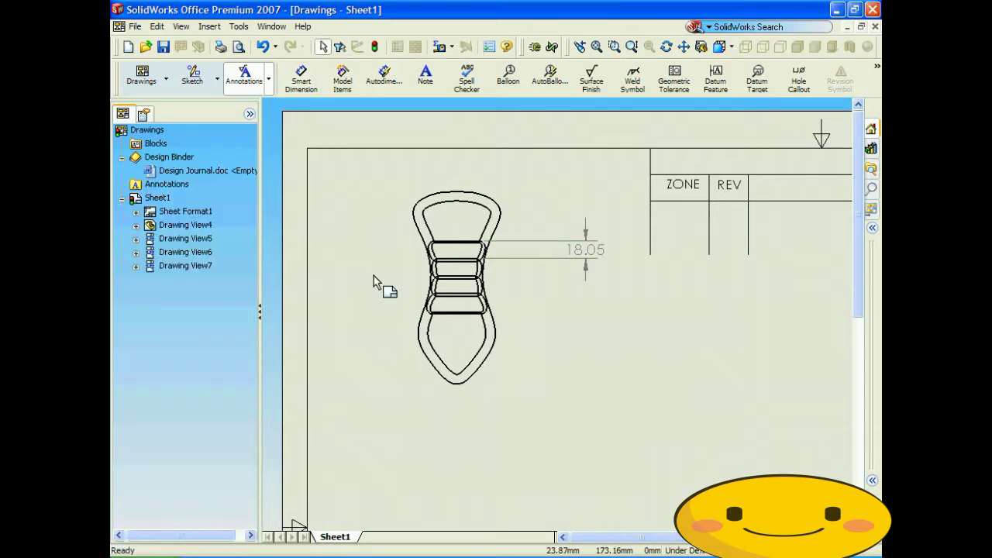
Add the note "Isometric View" above the isometric view
{"action": "scroll", "coordinate": [619, 351], "scroll_direction": "up", "scroll_amount": 3}
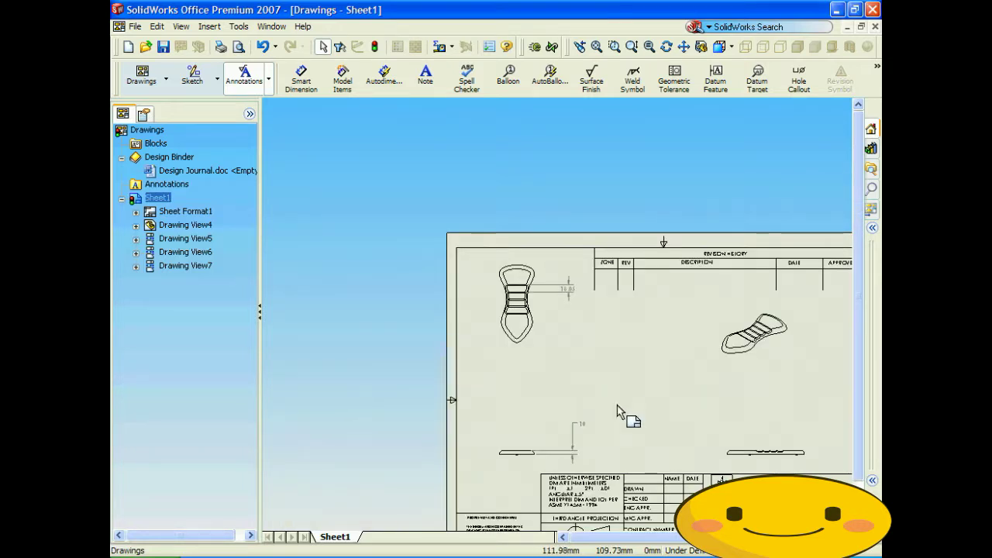
{"action": "scroll", "coordinate": [664, 410], "scroll_direction": "down", "scroll_amount": 2}
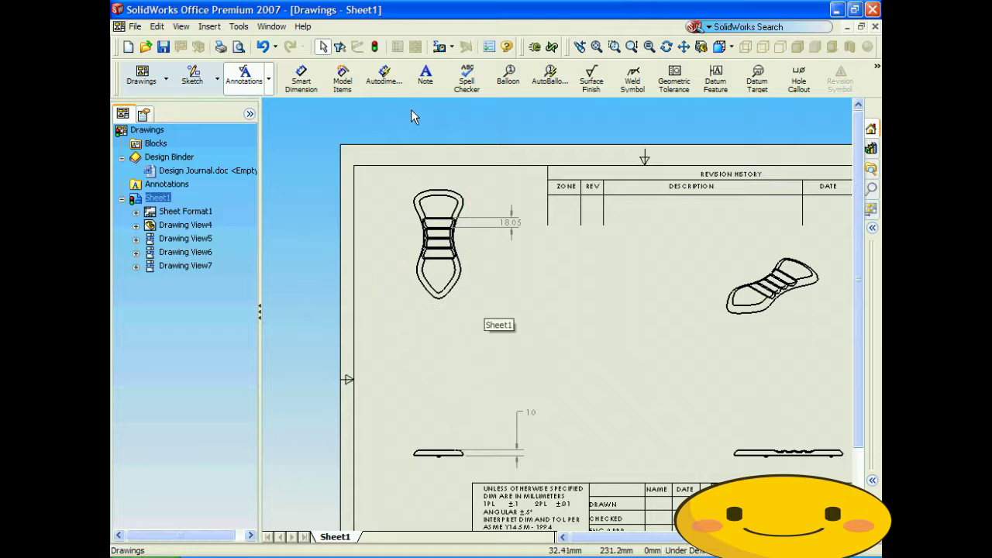
{"action": "left_click", "coordinate": [426, 77]}
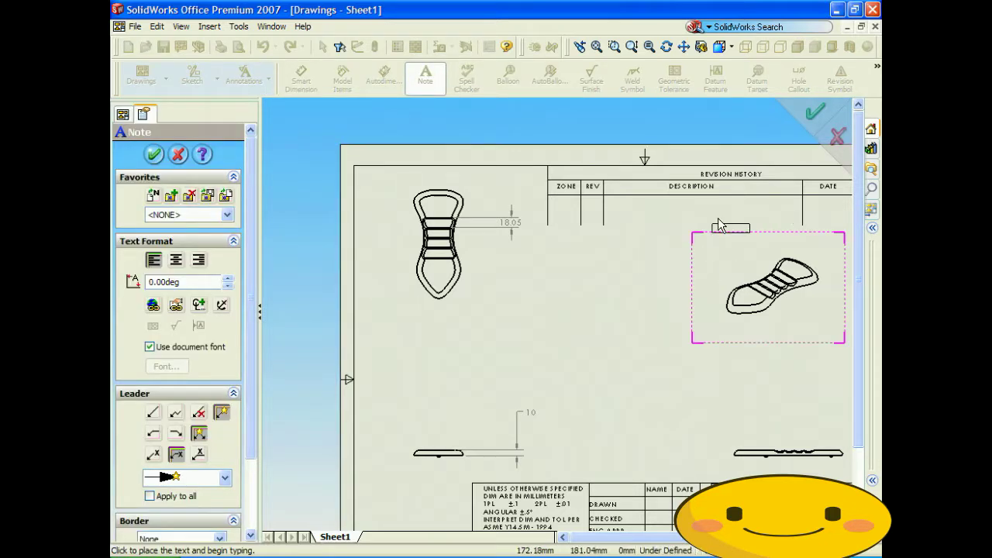
{"action": "left_click", "coordinate": [740, 230]}
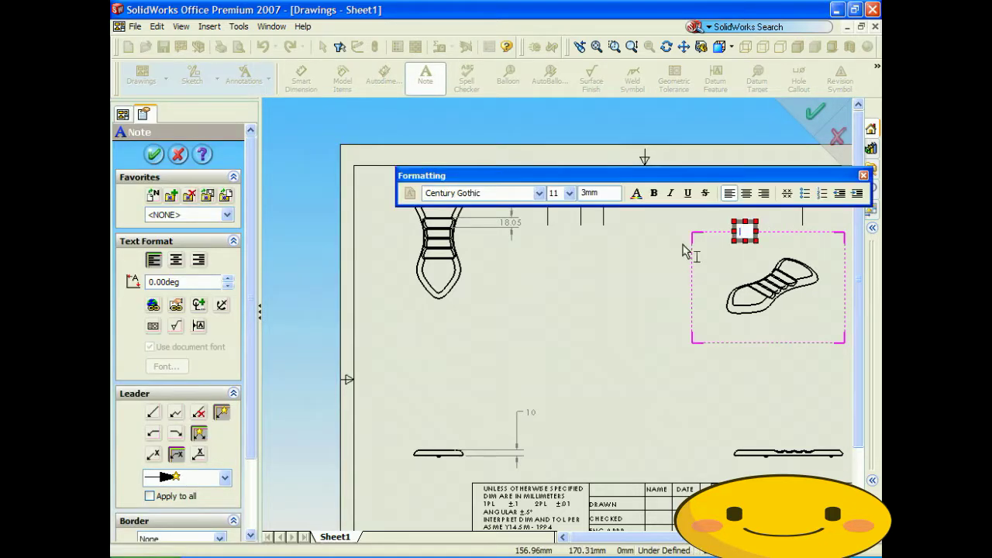
{"action": "type", "text": "Isometric View"}
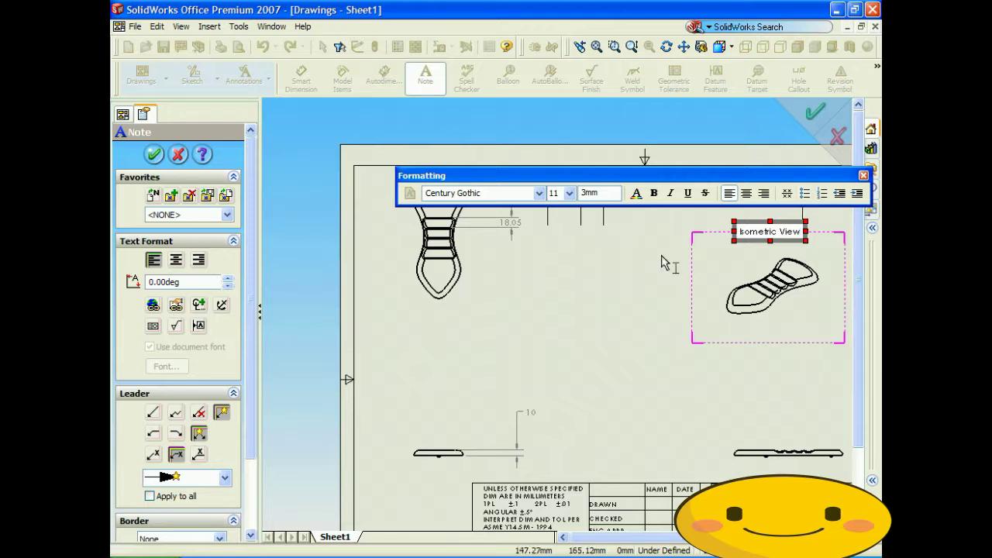
{"action": "left_click", "coordinate": [661, 262]}
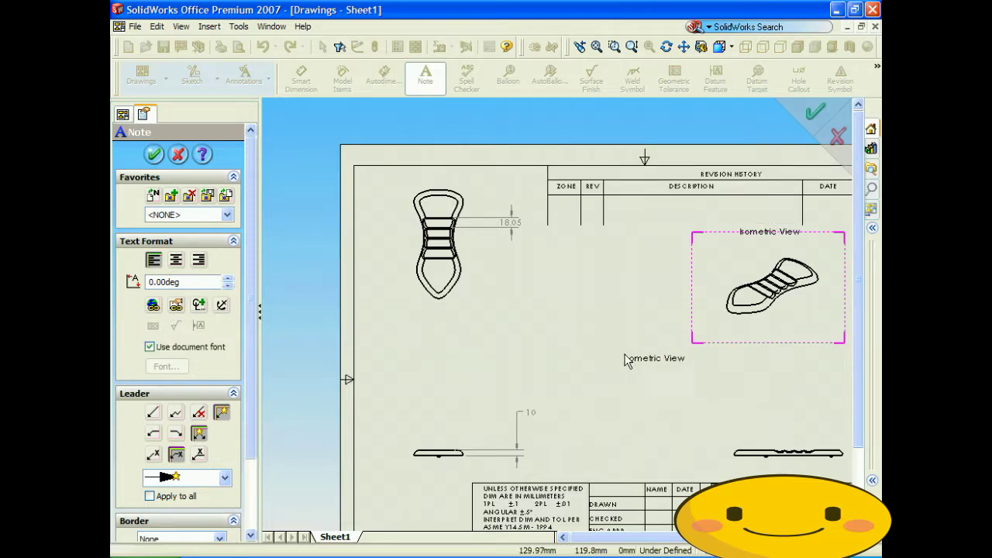
{"action": "left_click", "coordinate": [808, 113]}
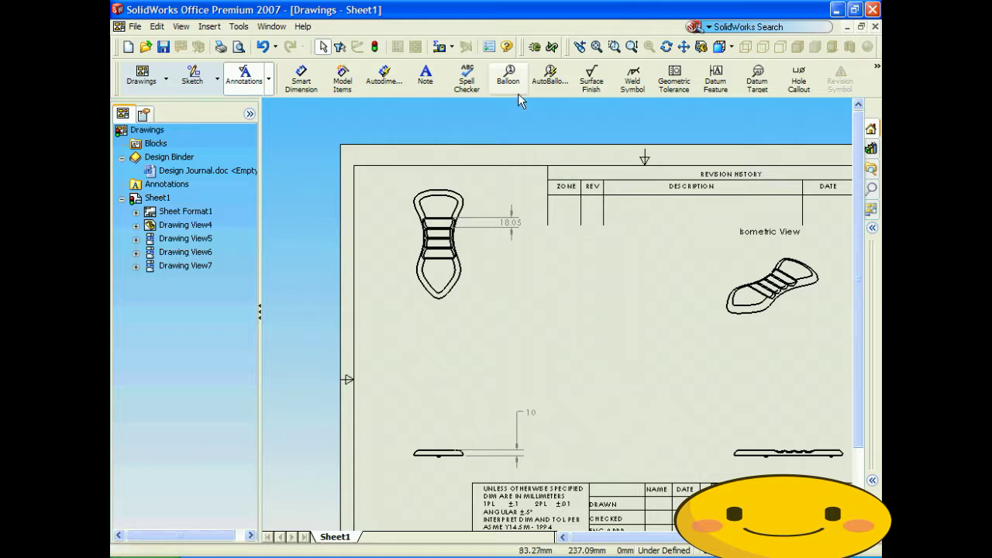
Browse the geometric tolerance symbols and place an empty tolerance frame in the open area between the front and side views
{"action": "left_click", "coordinate": [673, 91]}
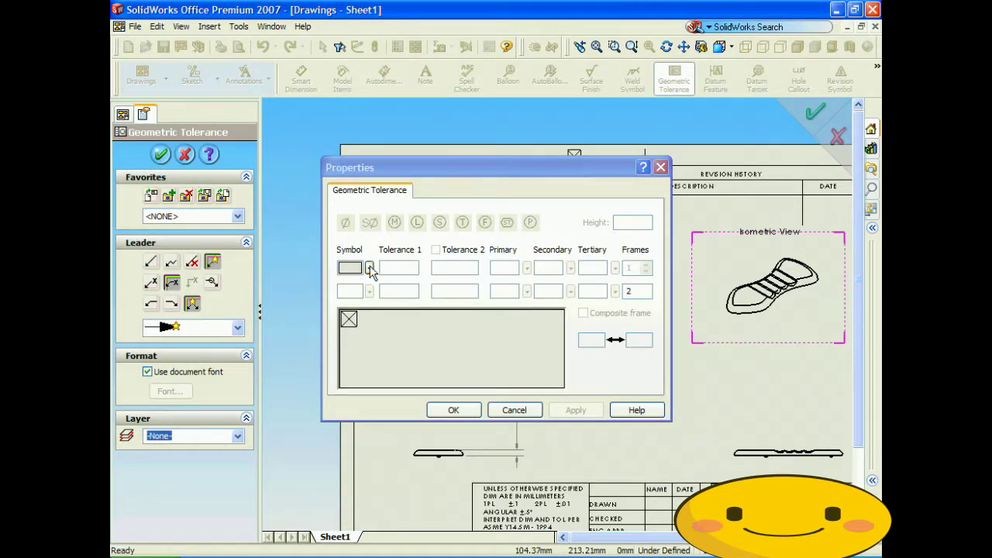
{"action": "left_click", "coordinate": [370, 267]}
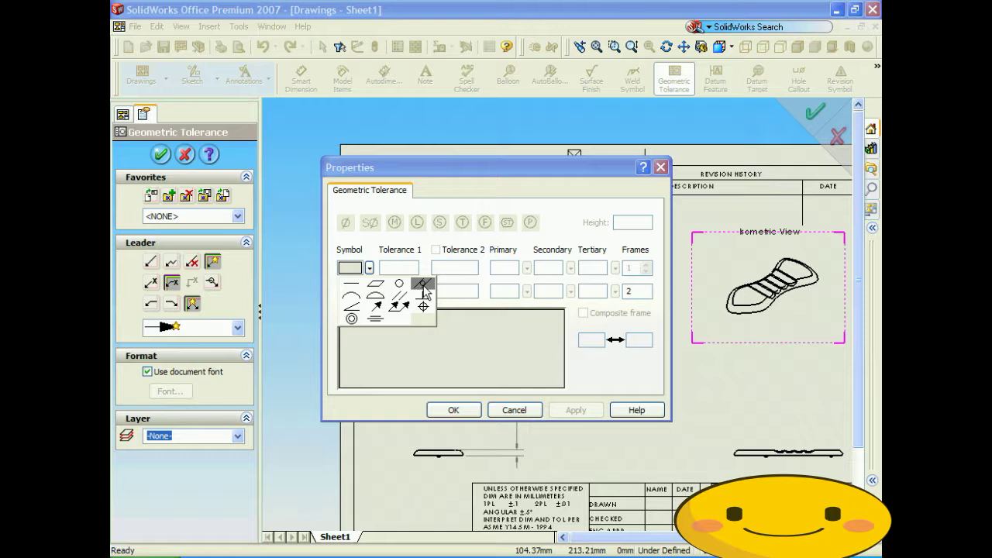
{"action": "left_click", "coordinate": [424, 291]}
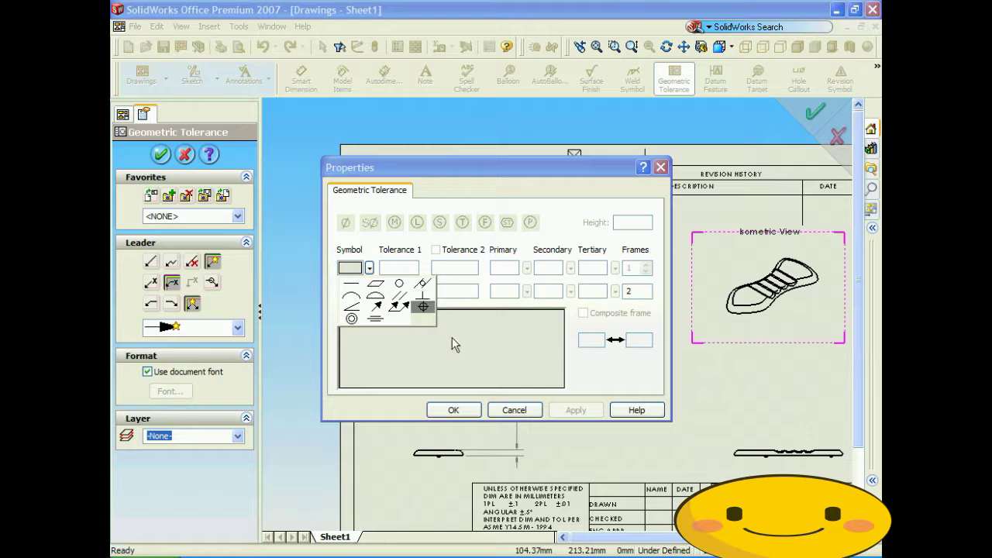
{"action": "left_click", "coordinate": [453, 410]}
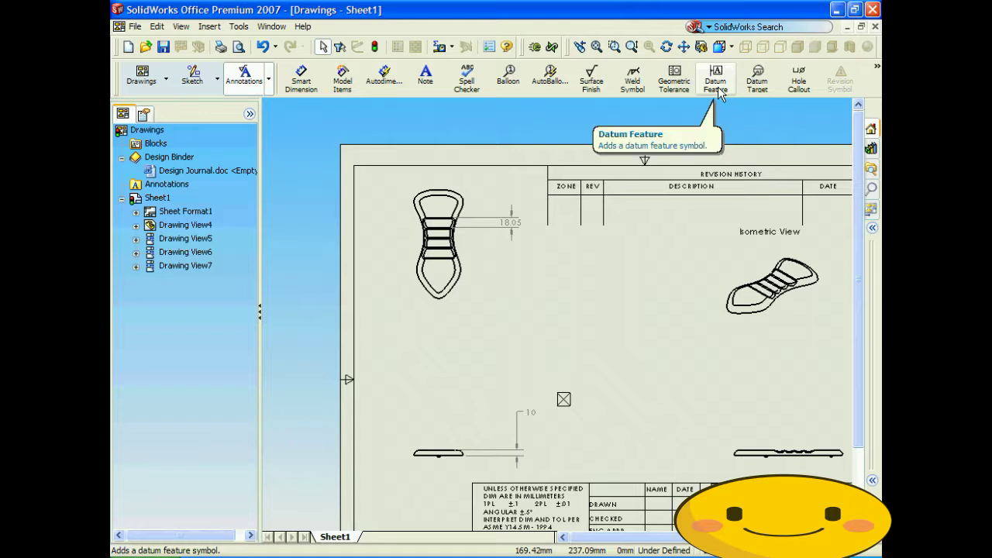
Attach machining-required surface finish symbols to the outer side edge of the top view and the upper edge of the front view
{"action": "left_click", "coordinate": [591, 92]}
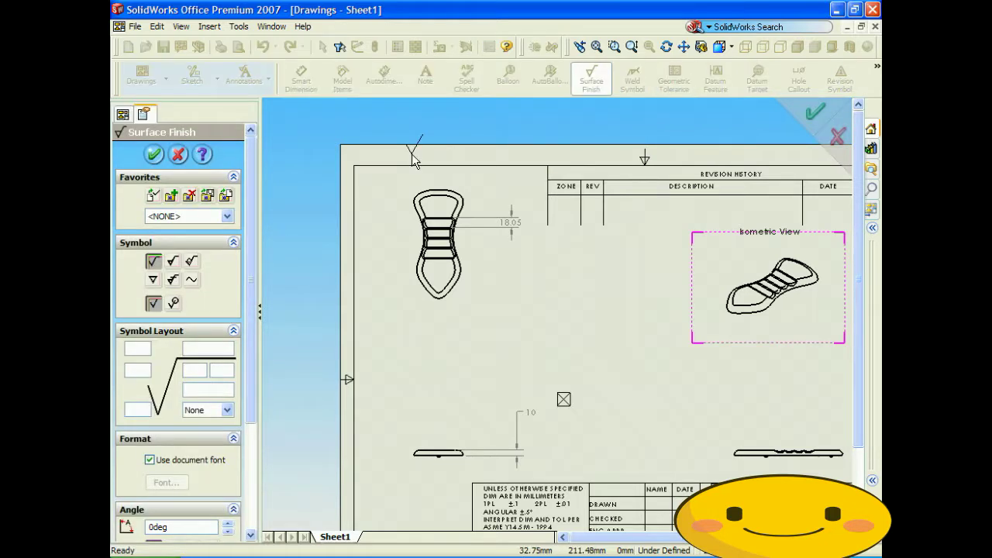
{"action": "left_click", "coordinate": [173, 261]}
{"action": "left_click", "coordinate": [465, 259]}
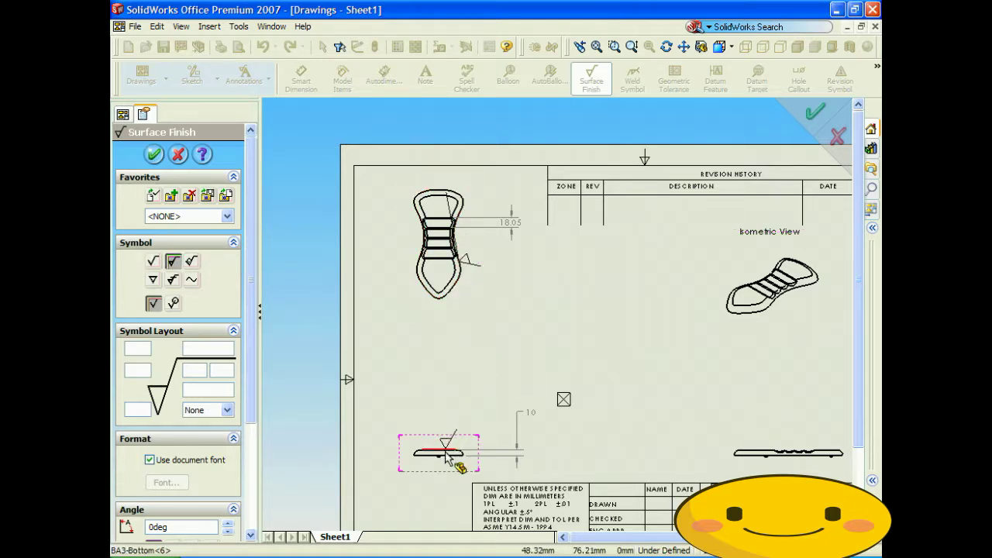
{"action": "left_click", "coordinate": [446, 454]}
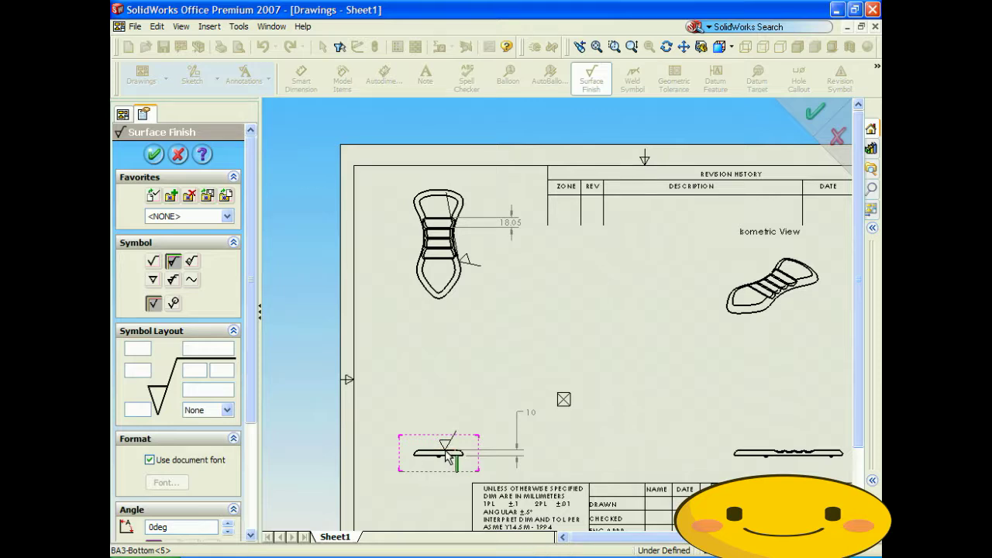
{"action": "left_click", "coordinate": [154, 154]}
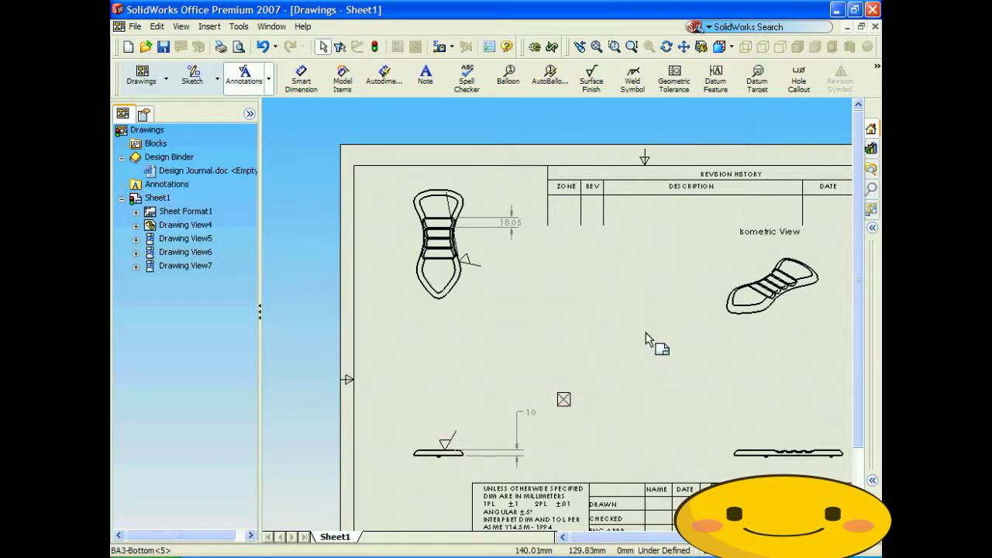
{"action": "mouse_move", "coordinate": [627, 539]}
{"action": "left_mouse_down"}
{"action": "mouse_move", "coordinate": [679, 539]}
{"action": "mouse_move", "coordinate": [647, 538]}
{"action": "left_mouse_up"}
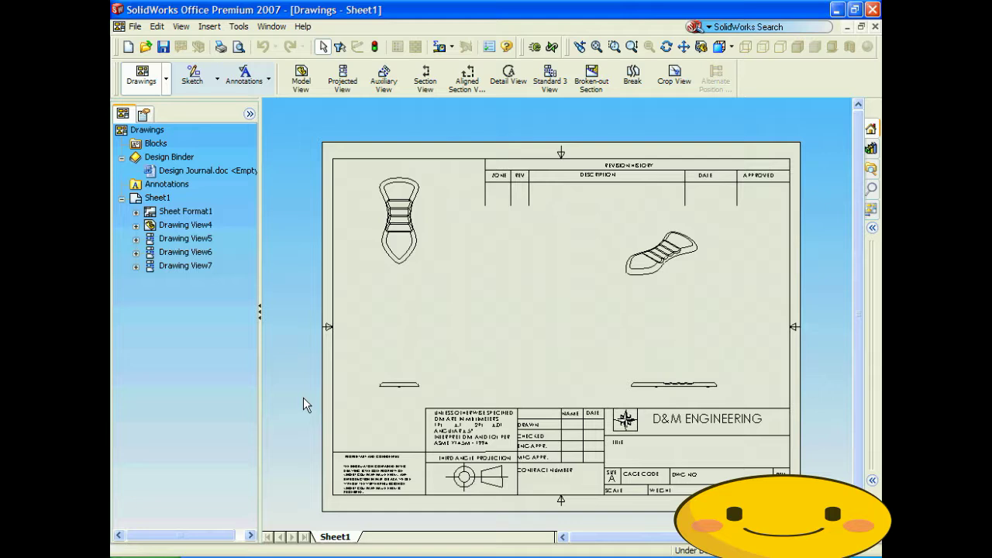
Project an angled pictorial view from the top view, place it diagonally below its parent, and move it slightly higher
{"action": "left_click", "coordinate": [343, 80]}
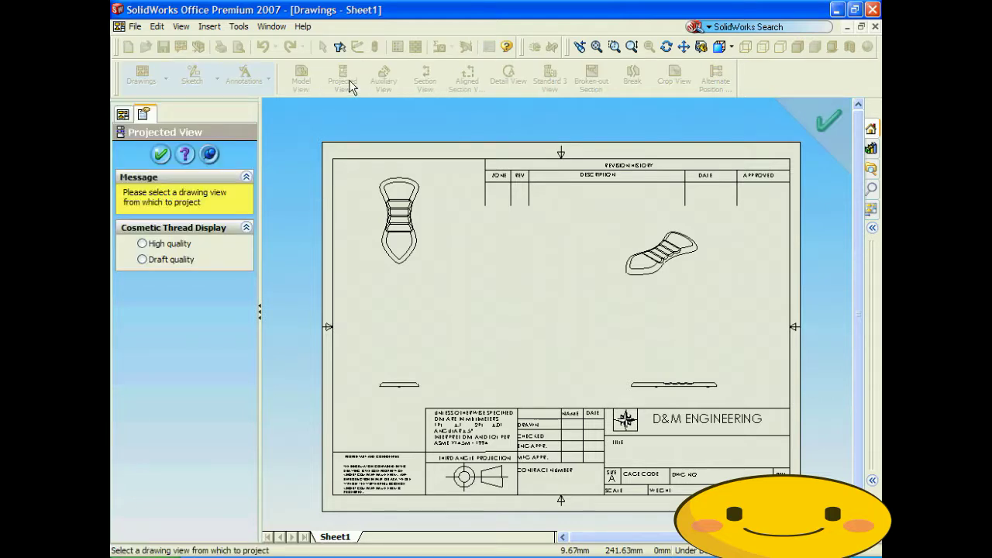
{"action": "left_click", "coordinate": [382, 178]}
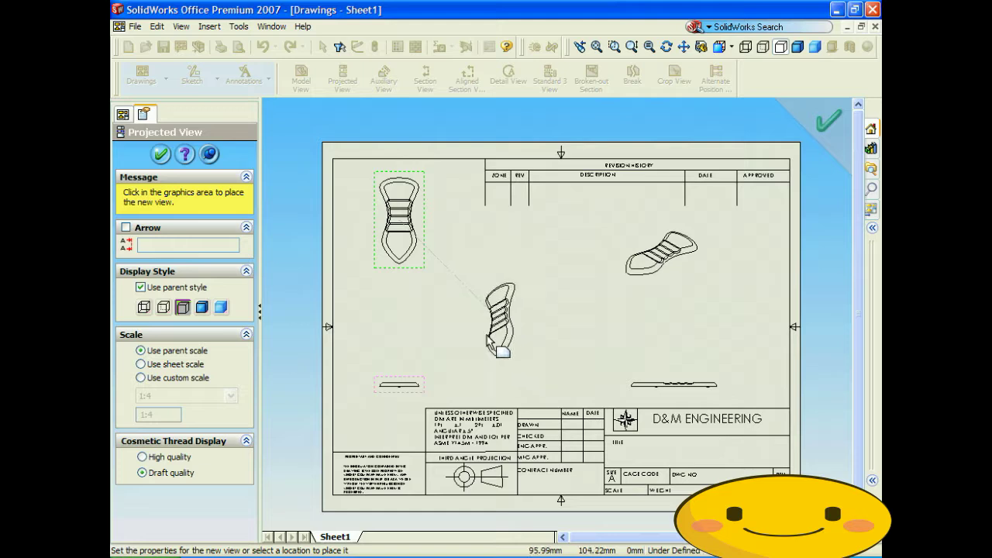
{"action": "left_click", "coordinate": [477, 328]}
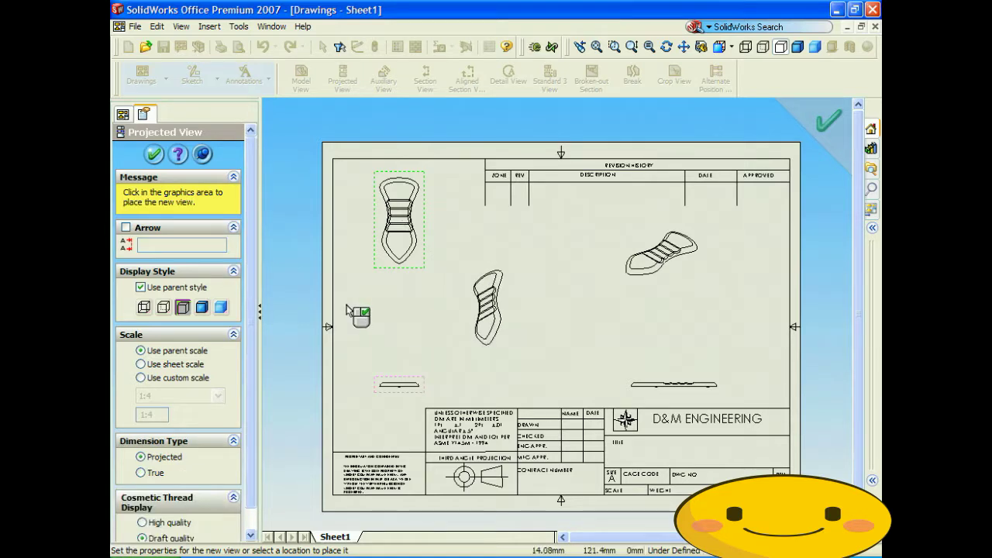
{"action": "left_click", "coordinate": [155, 154]}
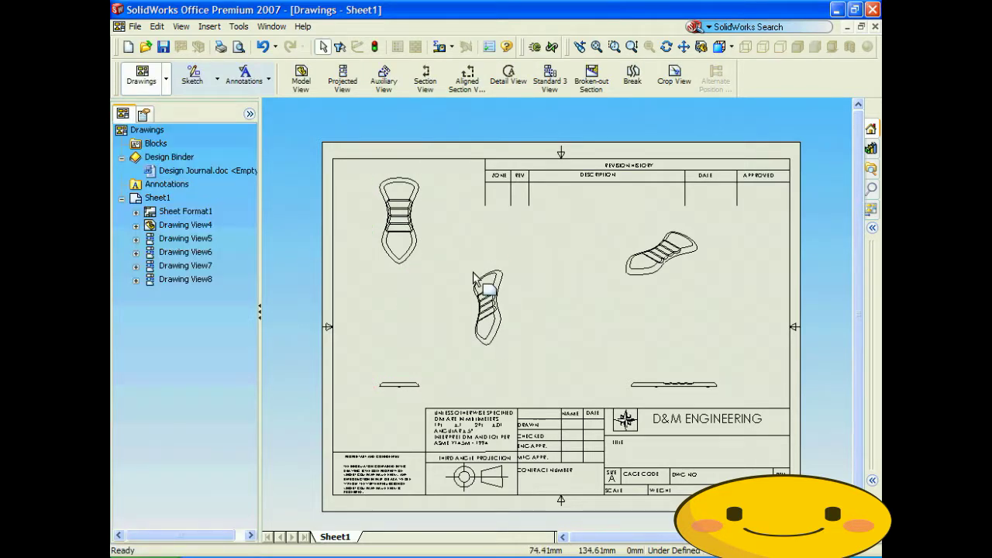
{"action": "mouse_move", "coordinate": [480, 264]}
{"action": "left_mouse_down"}
{"action": "mouse_move", "coordinate": [400, 182]}
{"action": "mouse_move", "coordinate": [427, 178]}
{"action": "mouse_move", "coordinate": [489, 250]}
{"action": "mouse_move", "coordinate": [474, 244]}
{"action": "left_mouse_up"}
{"action": "left_click", "coordinate": [565, 302]}
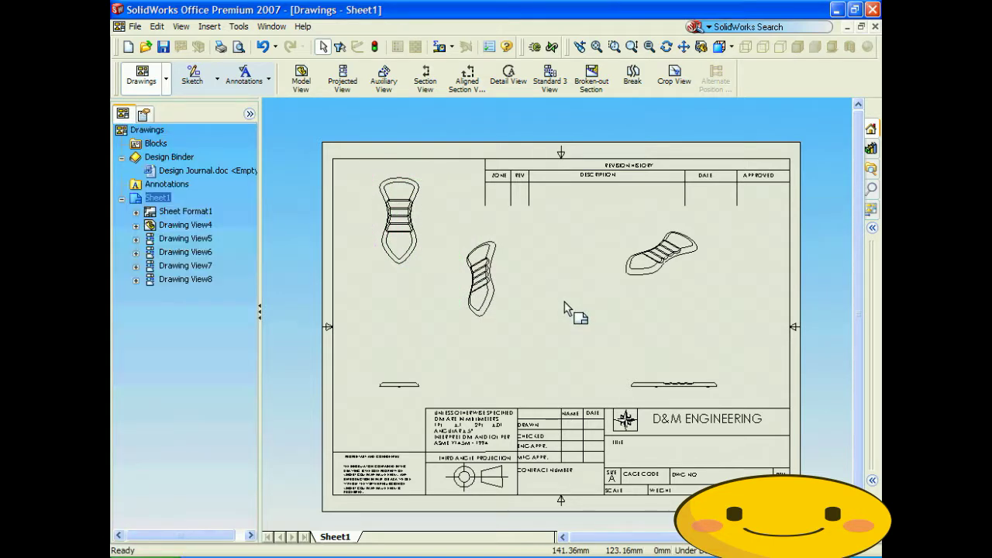
Project a second angled pictorial view from the top view and place it beside the existing diagonal pictorial view
{"action": "left_click", "coordinate": [341, 78]}
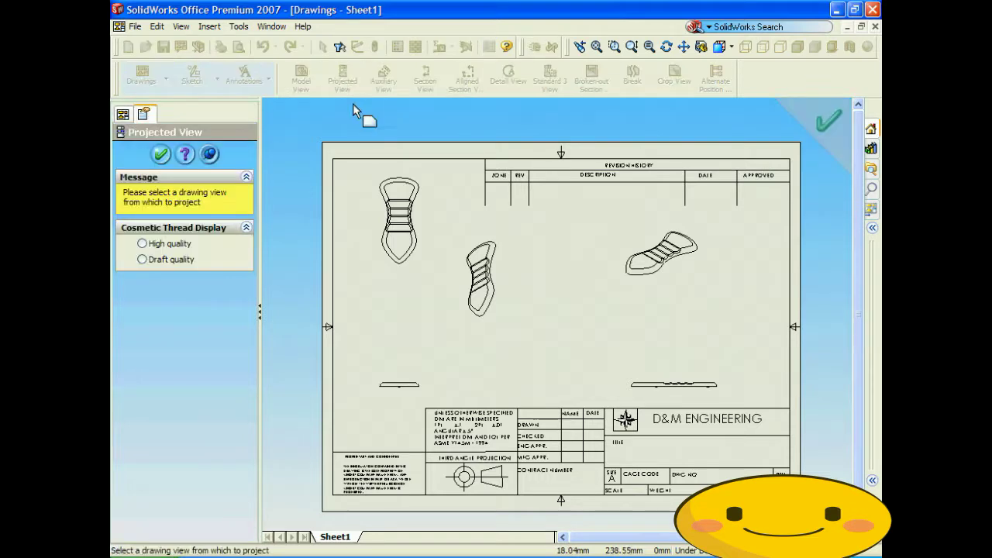
{"action": "left_click", "coordinate": [395, 176]}
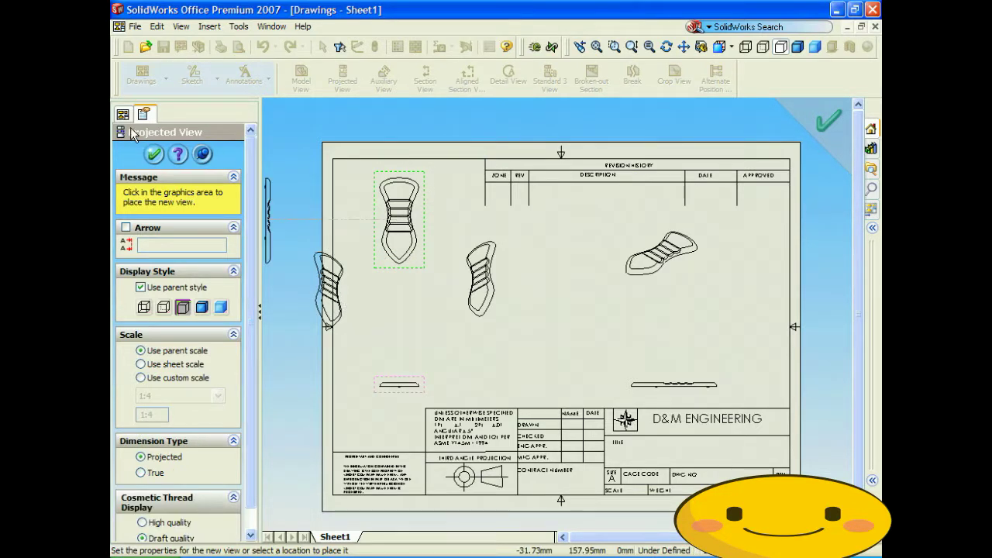
{"action": "left_click", "coordinate": [154, 154]}
{"action": "mouse_move", "coordinate": [327, 240]}
{"action": "left_mouse_down"}
{"action": "mouse_move", "coordinate": [547, 259]}
{"action": "mouse_move", "coordinate": [525, 237]}
{"action": "left_mouse_up"}
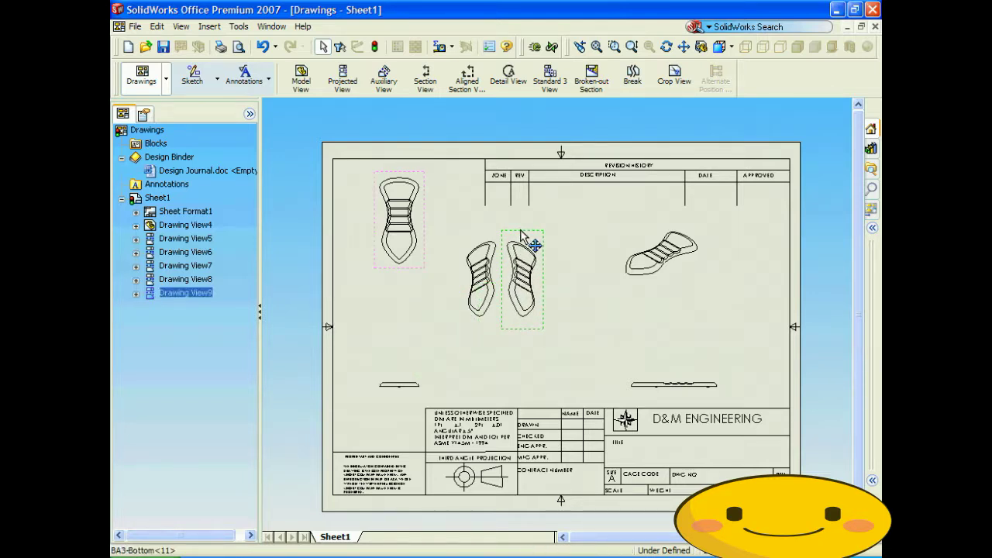
{"action": "left_click", "coordinate": [553, 341]}
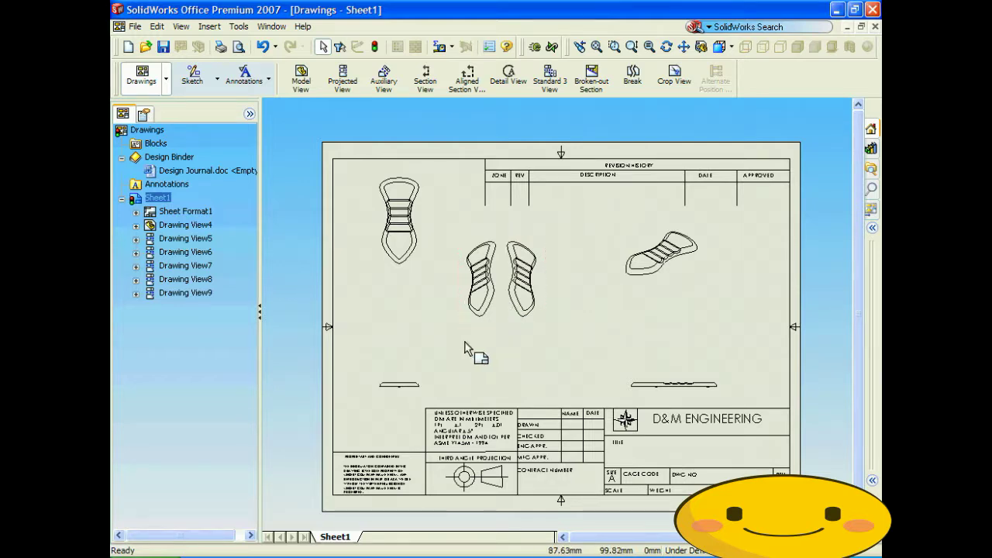
Create a section view from a vertical lengthwise cut through the middle of the top view and place it left of its parent
{"action": "left_click", "coordinate": [424, 77]}
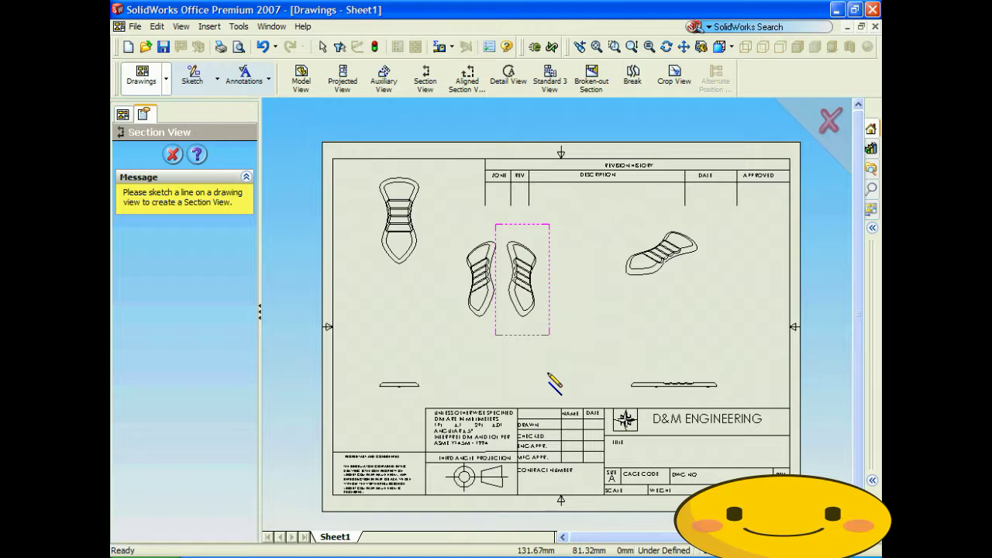
{"action": "left_click", "coordinate": [399, 164]}
{"action": "left_click", "coordinate": [399, 293]}
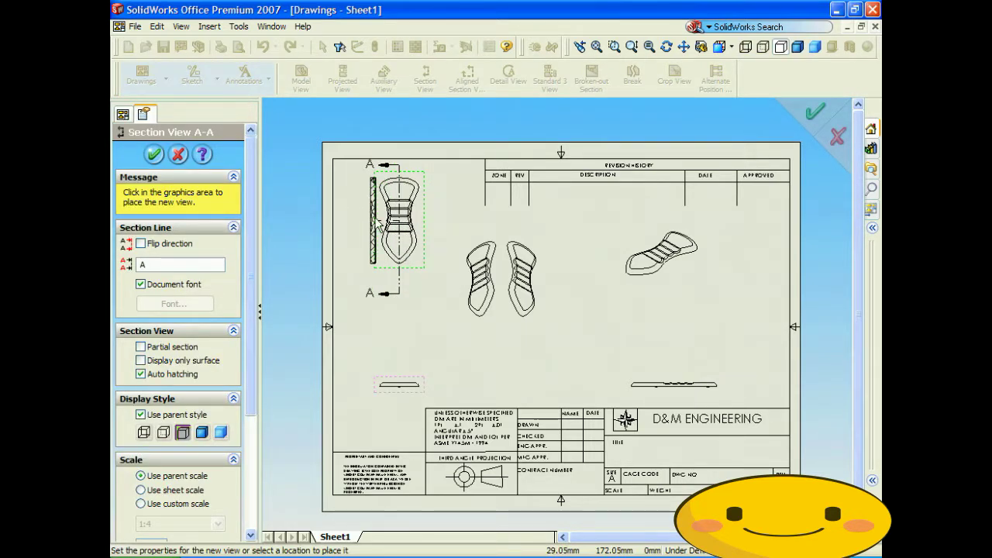
{"action": "left_click", "coordinate": [360, 225]}
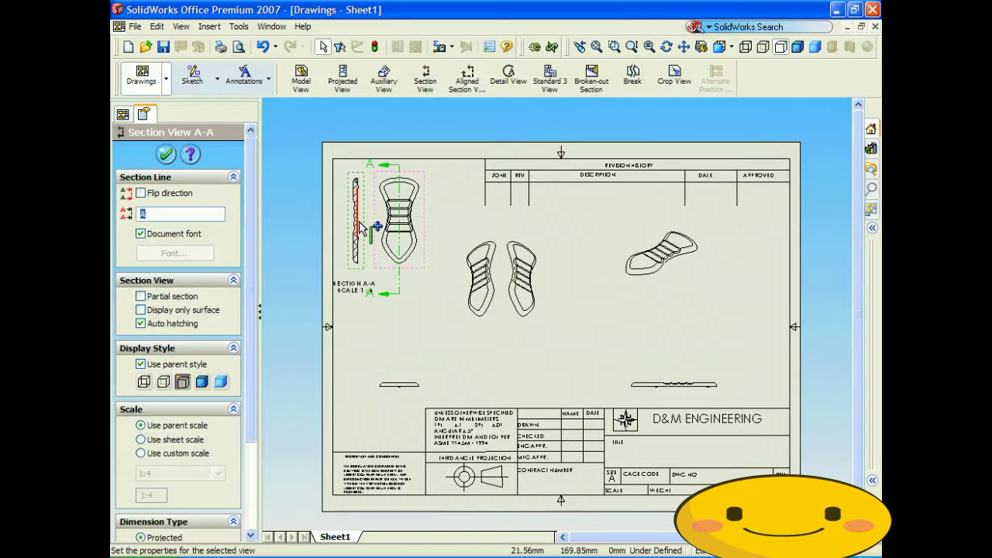
{"action": "scroll", "coordinate": [368, 228], "scroll_direction": "down", "scroll_amount": 5}
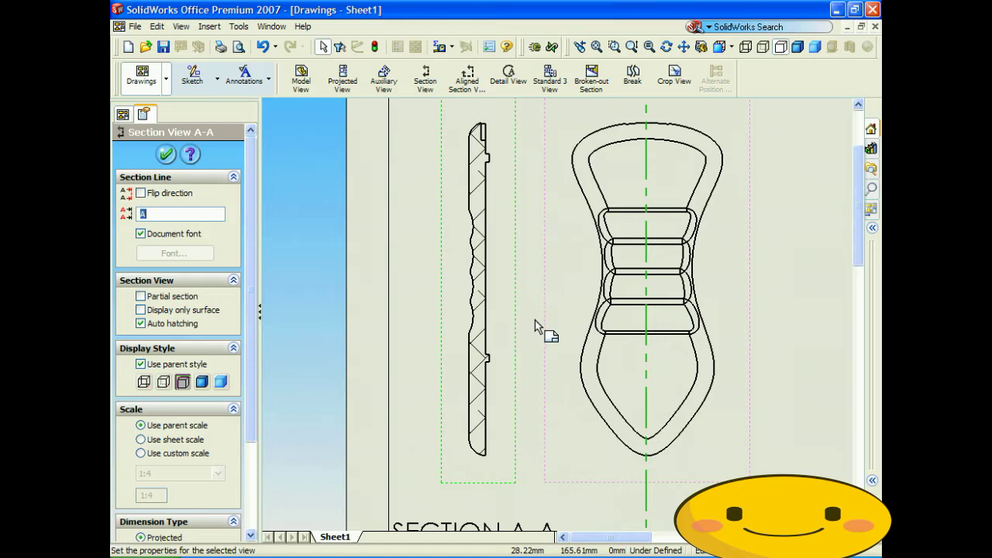
{"action": "scroll", "coordinate": [538, 329], "scroll_direction": "up", "scroll_amount": 5}
{"action": "scroll", "coordinate": [798, 463], "scroll_direction": "down", "scroll_amount": 2}
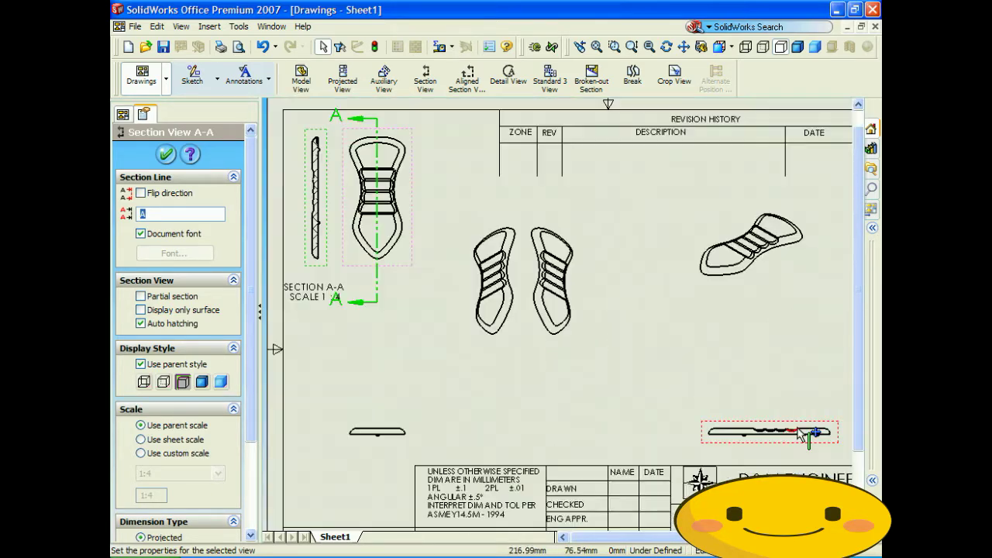
{"action": "scroll", "coordinate": [798, 432], "scroll_direction": "down", "scroll_amount": 2}
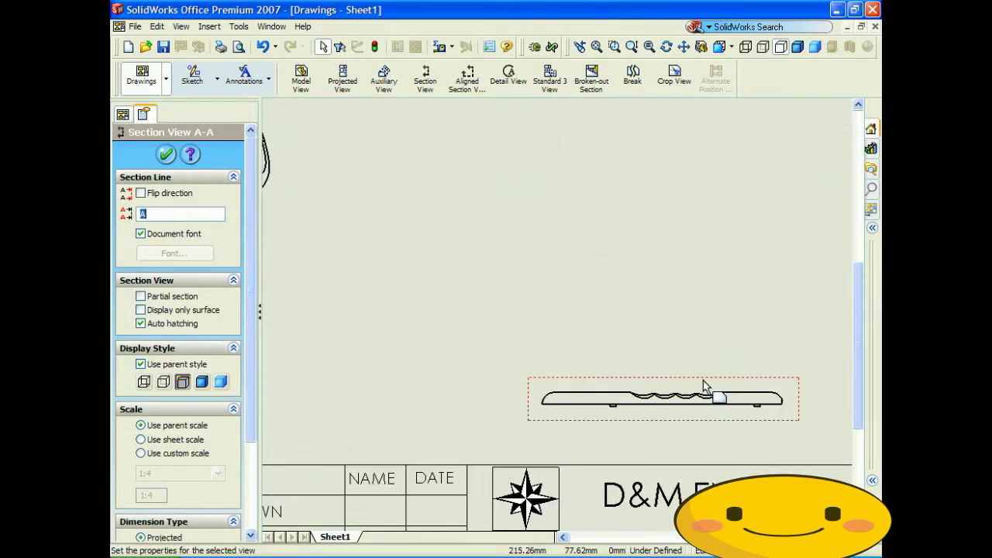
{"action": "left_click", "coordinate": [167, 155]}
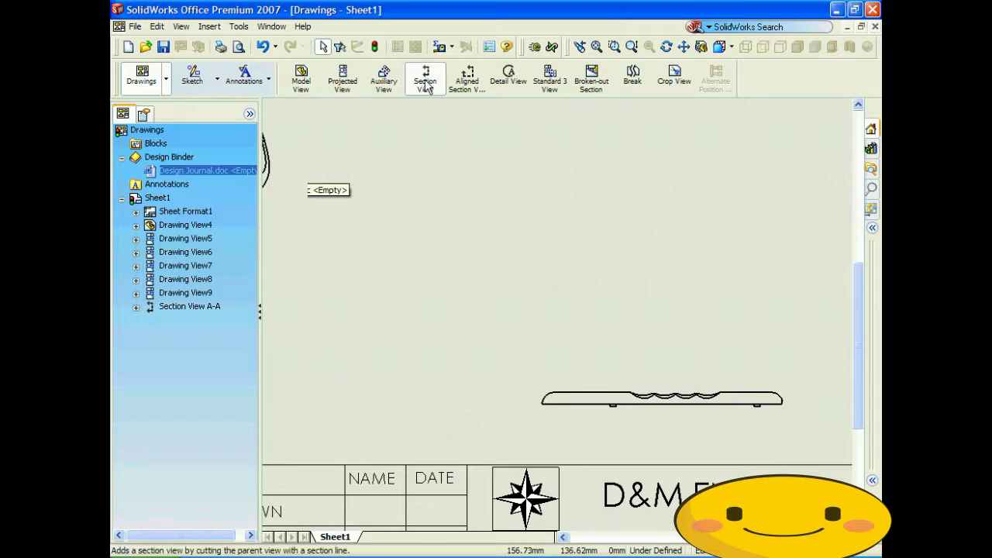
Create a section view from a vertical cut through the middle of the side view and place it left of its parent
{"action": "left_click", "coordinate": [423, 81]}
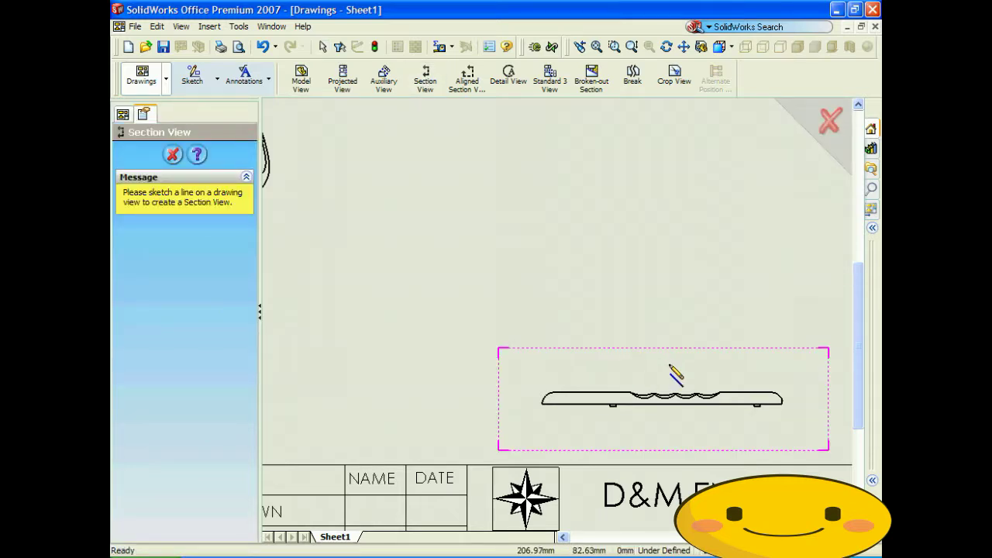
{"action": "left_click", "coordinate": [668, 358]}
{"action": "left_click", "coordinate": [669, 439]}
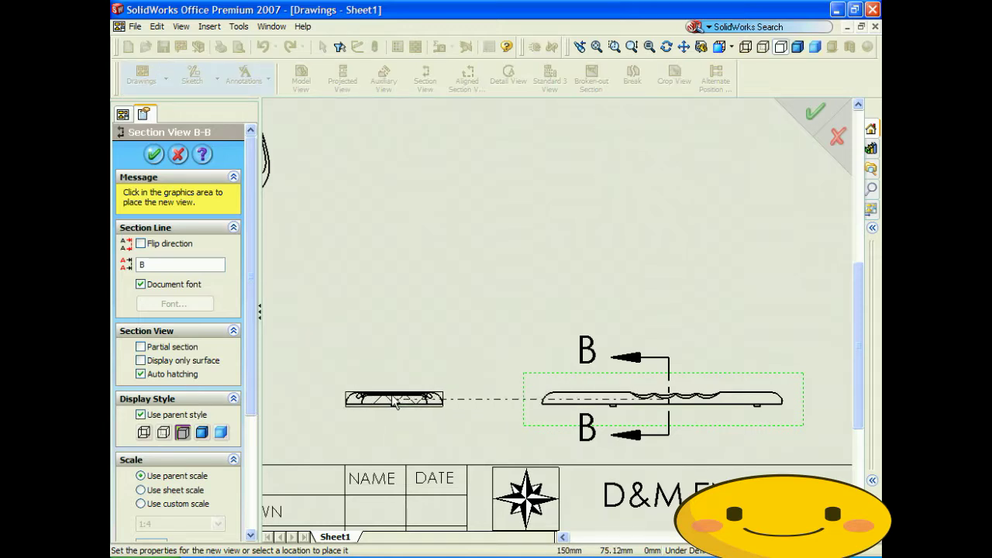
{"action": "left_click", "coordinate": [393, 400]}
{"action": "scroll", "coordinate": [417, 408], "scroll_direction": "down", "scroll_amount": 1}
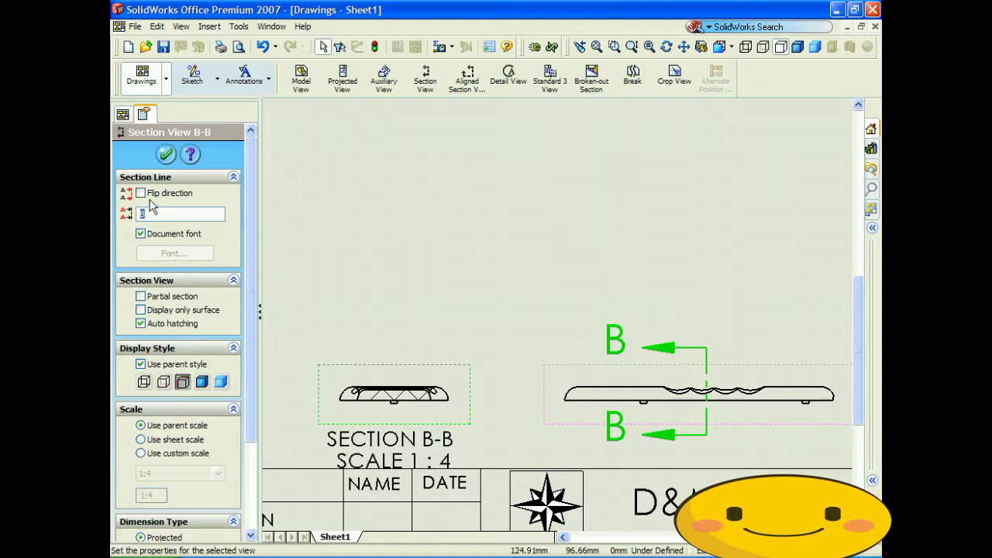
Change the label of the side view's section line to JP
{"action": "type", "text": "JP"}
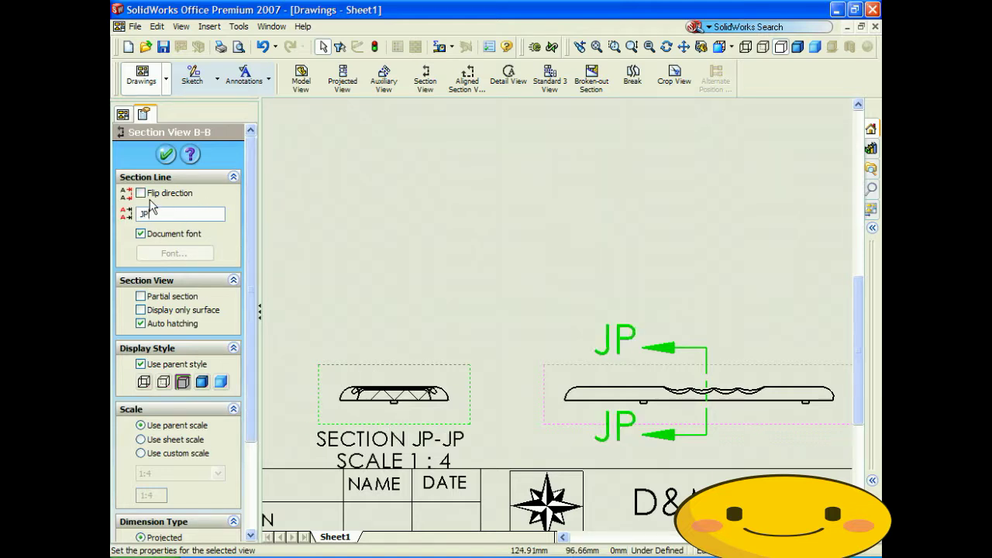
{"action": "left_click", "coordinate": [167, 154]}
{"action": "left_click", "coordinate": [424, 335]}
{"action": "scroll", "coordinate": [414, 335], "scroll_direction": "up", "scroll_amount": 3}
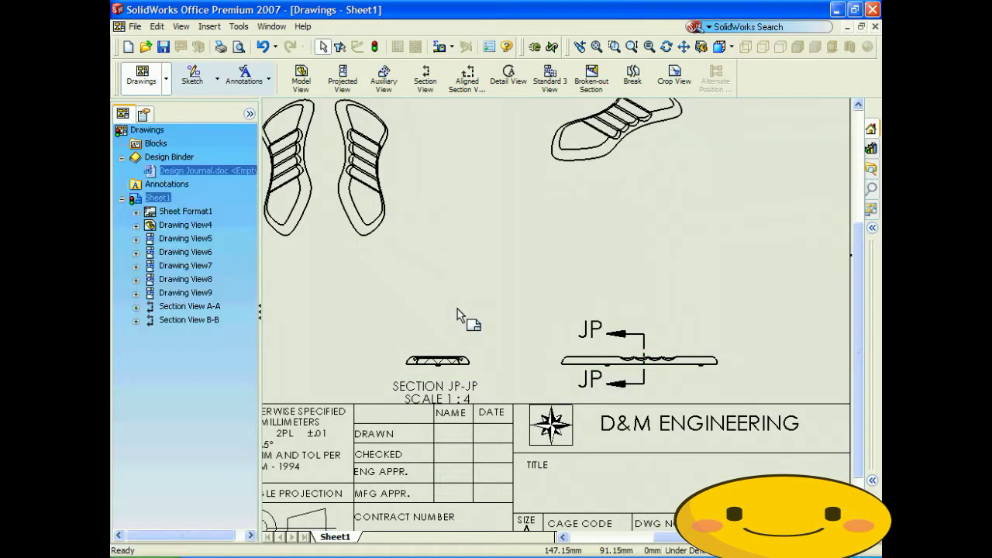
{"action": "key", "text": "f"}
{"action": "scroll", "coordinate": [459, 189], "scroll_direction": "down", "scroll_amount": 1}
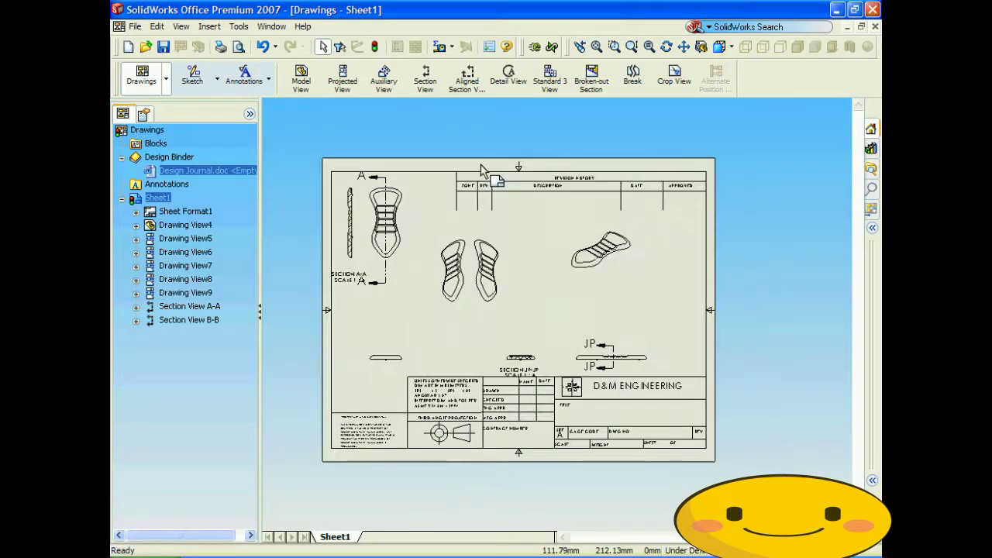
Create a detail view from a circle of about 19 mm radius around the isometric view's grip ridges, placed left of its parent
{"action": "left_click", "coordinate": [508, 77]}
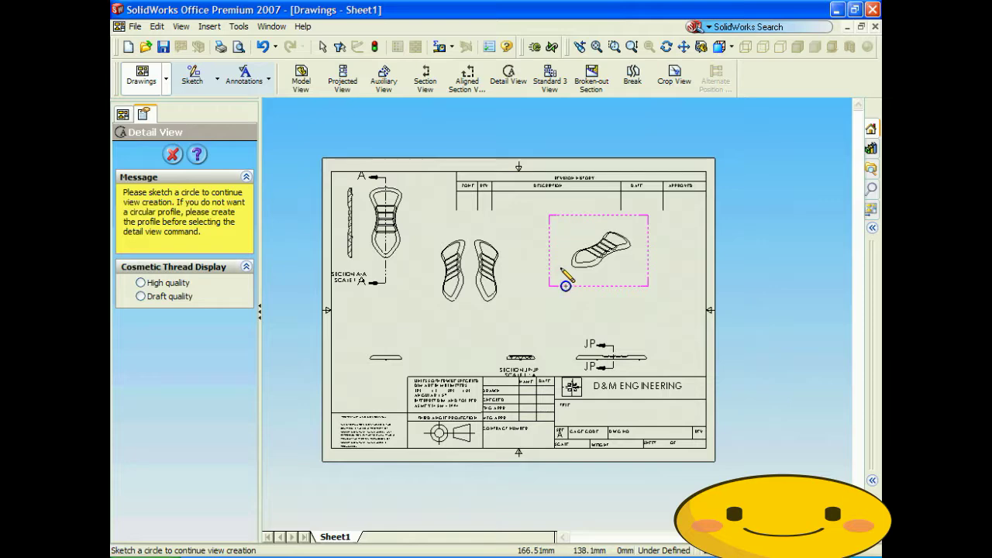
{"action": "scroll", "coordinate": [612, 259], "scroll_direction": "down", "scroll_amount": 3}
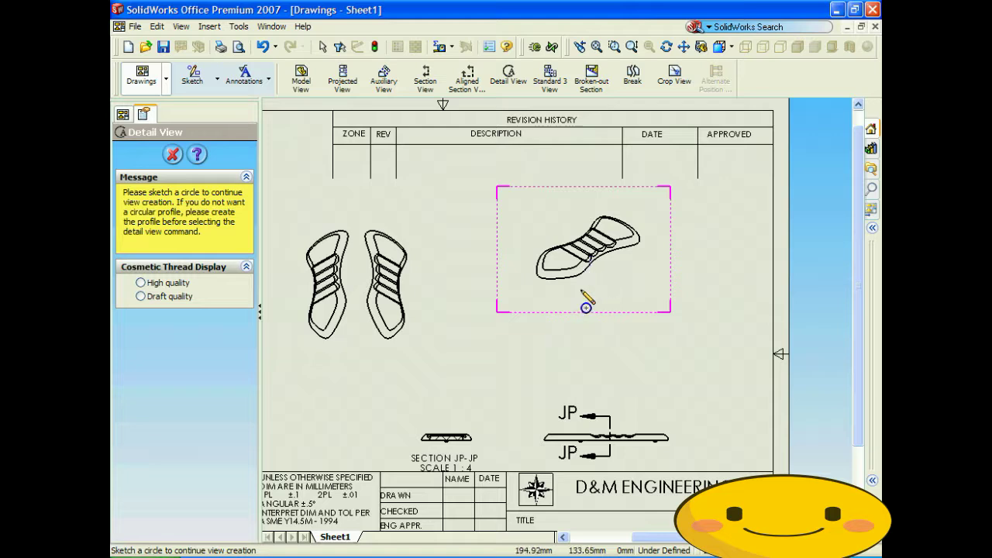
{"action": "scroll", "coordinate": [589, 277], "scroll_direction": "down", "scroll_amount": 3}
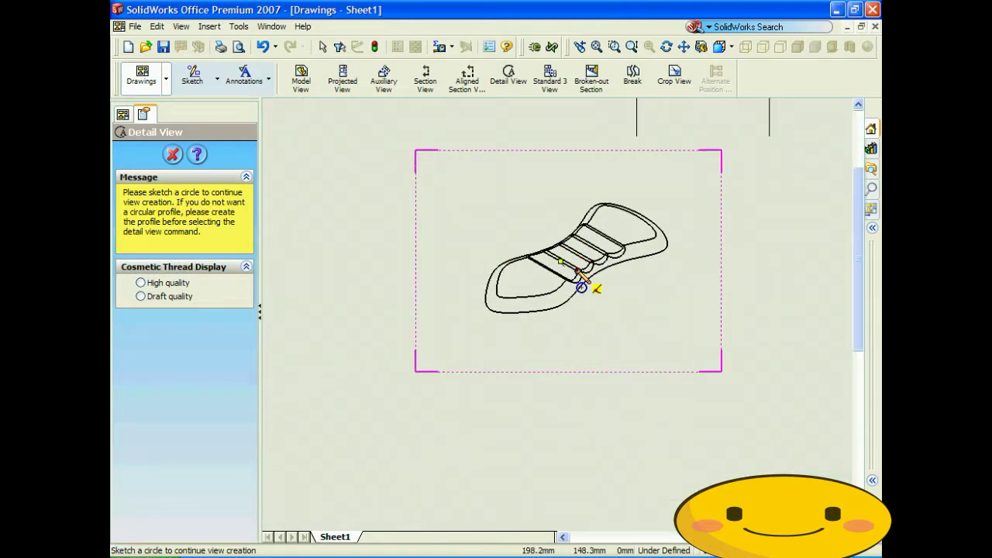
{"action": "left_click", "coordinate": [578, 271]}
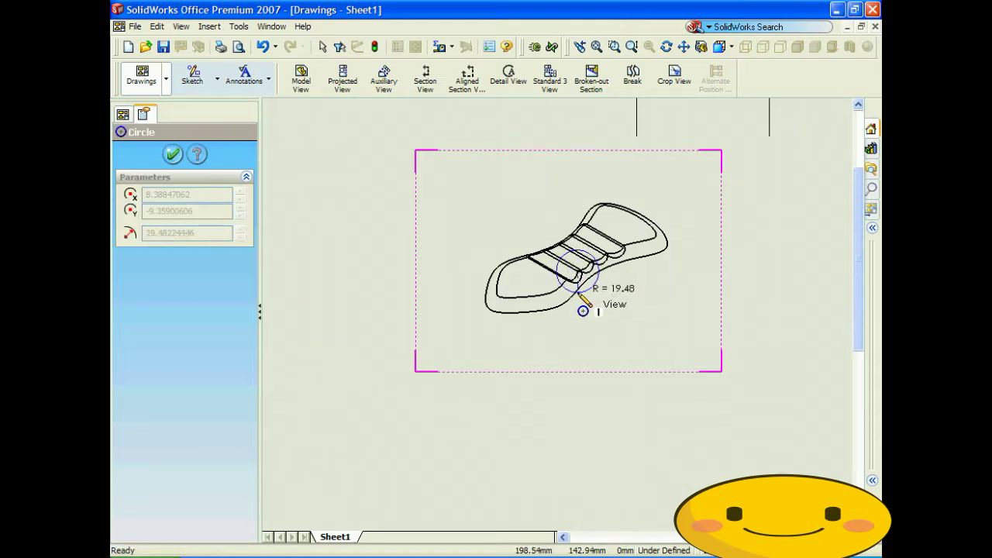
{"action": "left_click", "coordinate": [575, 308]}
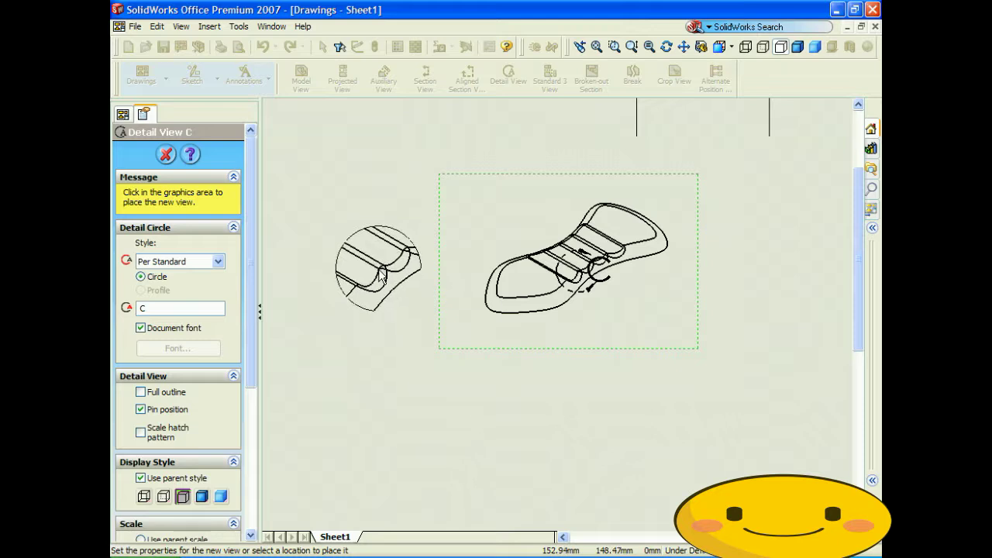
{"action": "left_click", "coordinate": [379, 268]}
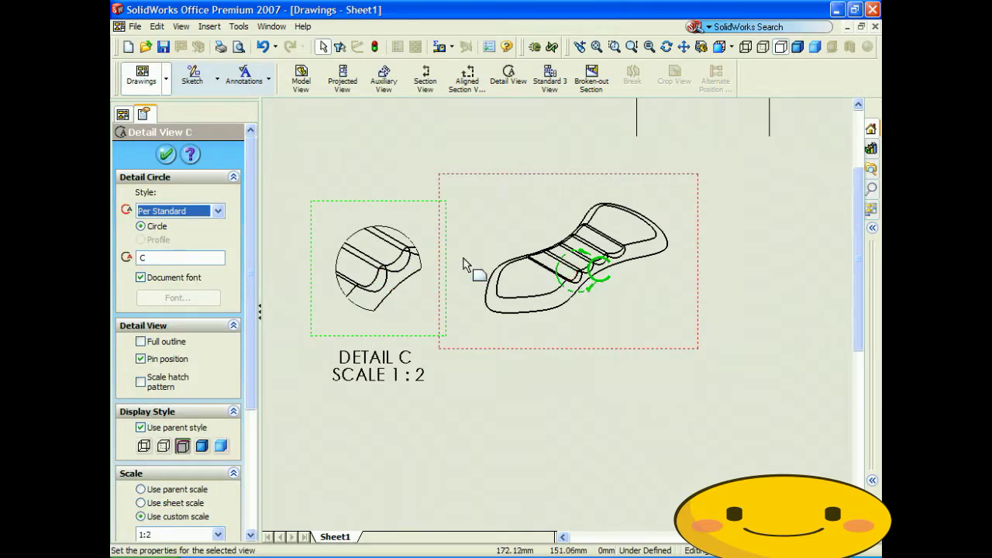
{"action": "scroll", "coordinate": [394, 281], "scroll_direction": "down", "scroll_amount": 2}
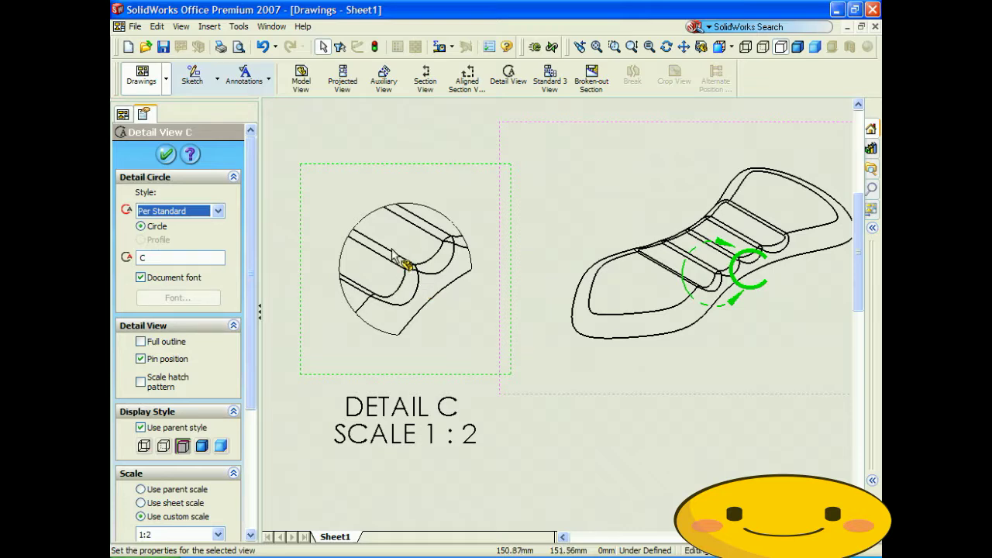
{"action": "scroll", "coordinate": [500, 339], "scroll_direction": "up", "scroll_amount": 5}
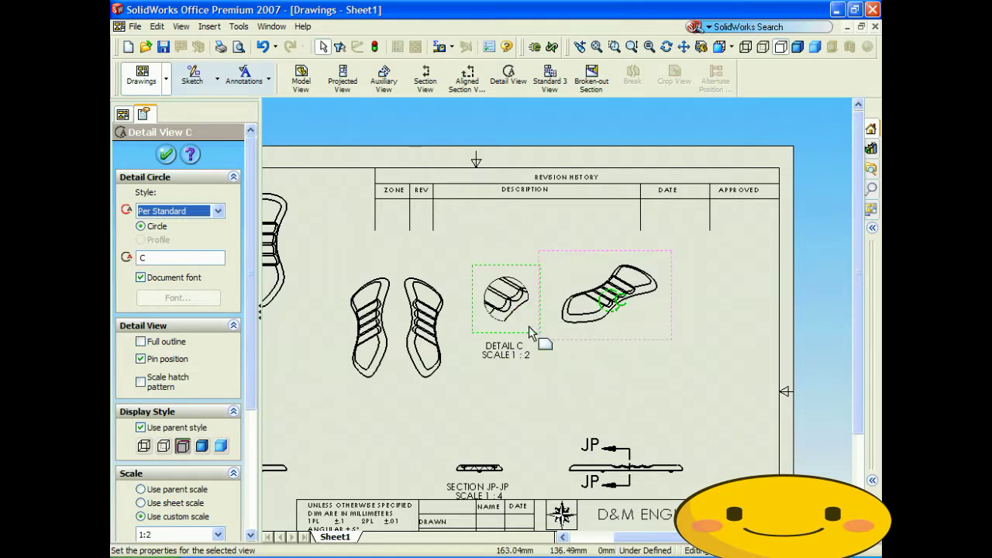
{"action": "scroll", "coordinate": [477, 389], "scroll_direction": "up", "scroll_amount": 4}
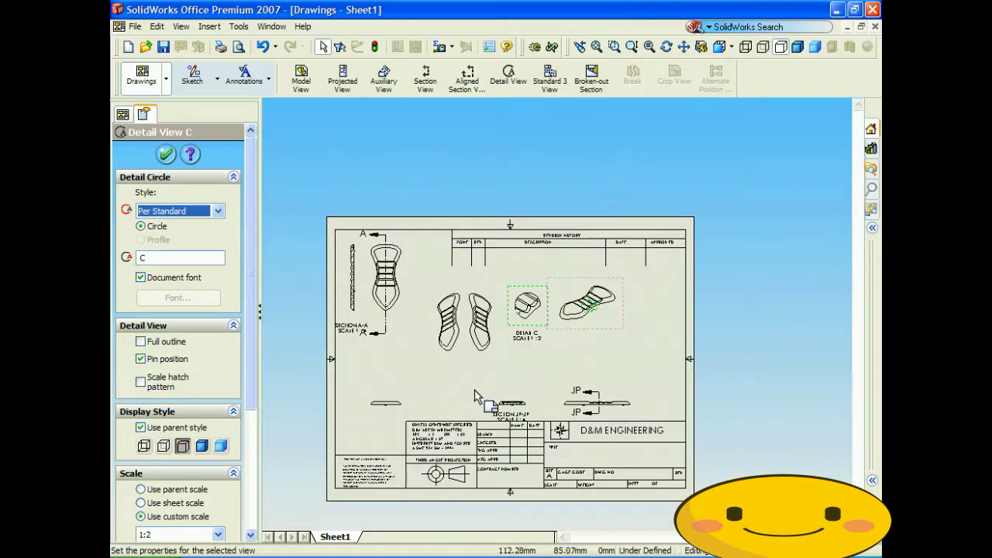
{"action": "scroll", "coordinate": [477, 376], "scroll_direction": "down", "scroll_amount": 1}
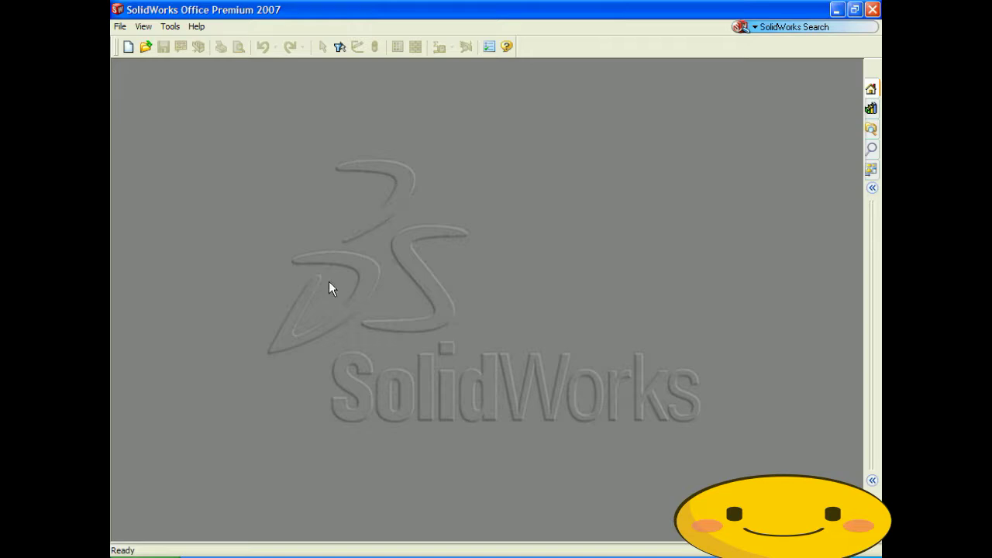
Create a new drawing from the A-ANSI-MM template
{"action": "left_click", "coordinate": [120, 29]}
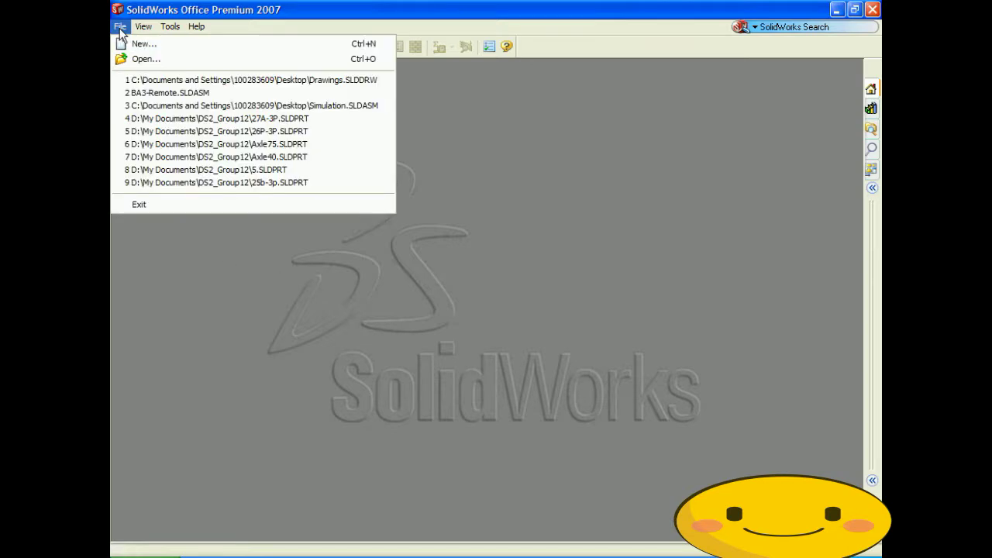
{"action": "left_click", "coordinate": [137, 42]}
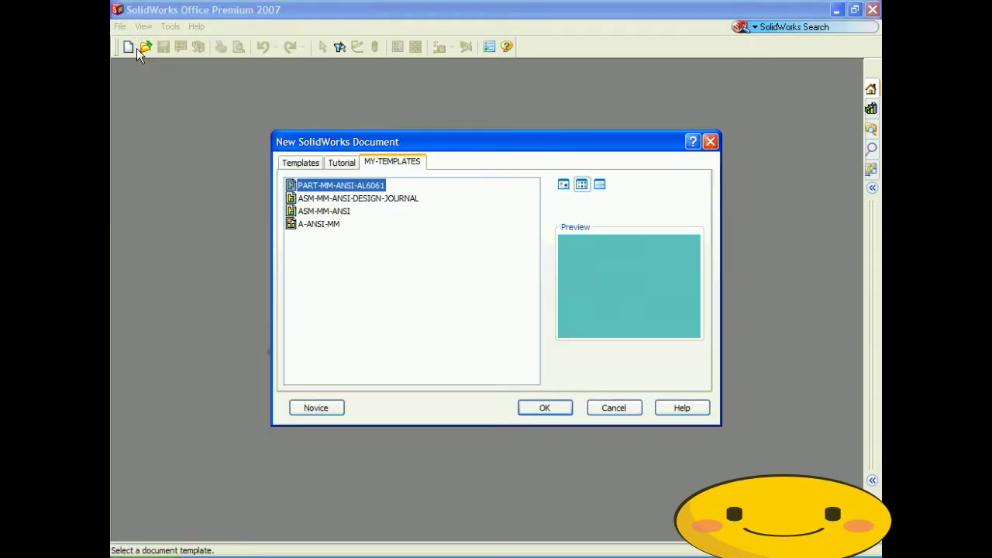
{"action": "left_click", "coordinate": [315, 226]}
{"action": "left_click", "coordinate": [545, 408]}
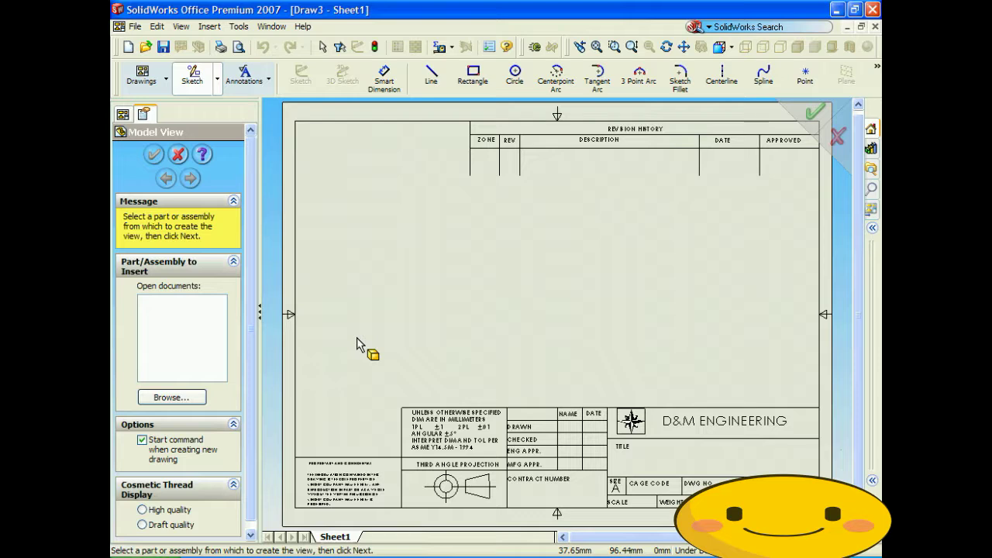
Load the assembly BA3-Remote.SLDASM from the TV REMOTE folder as the model for the drawing view
{"action": "left_click", "coordinate": [194, 398]}
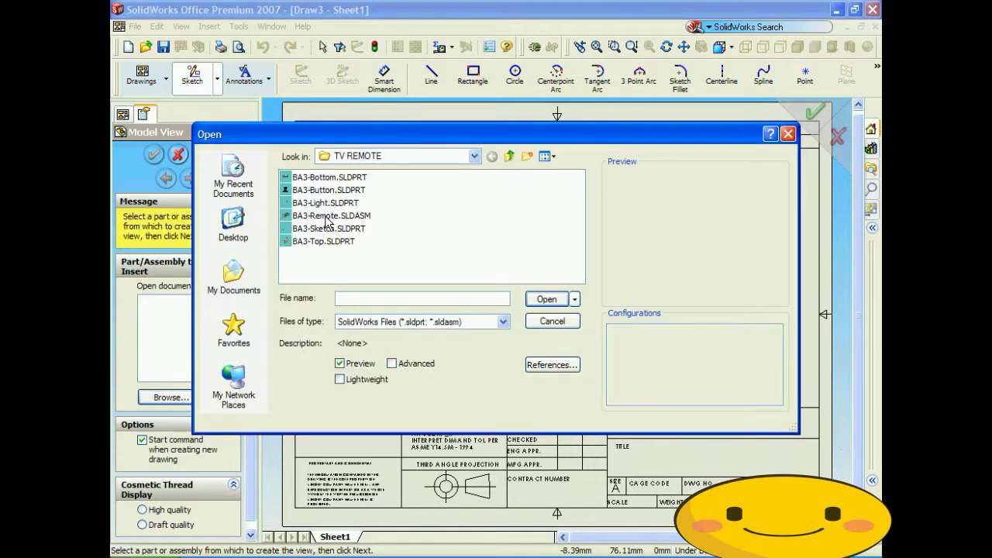
{"action": "left_click", "coordinate": [328, 217]}
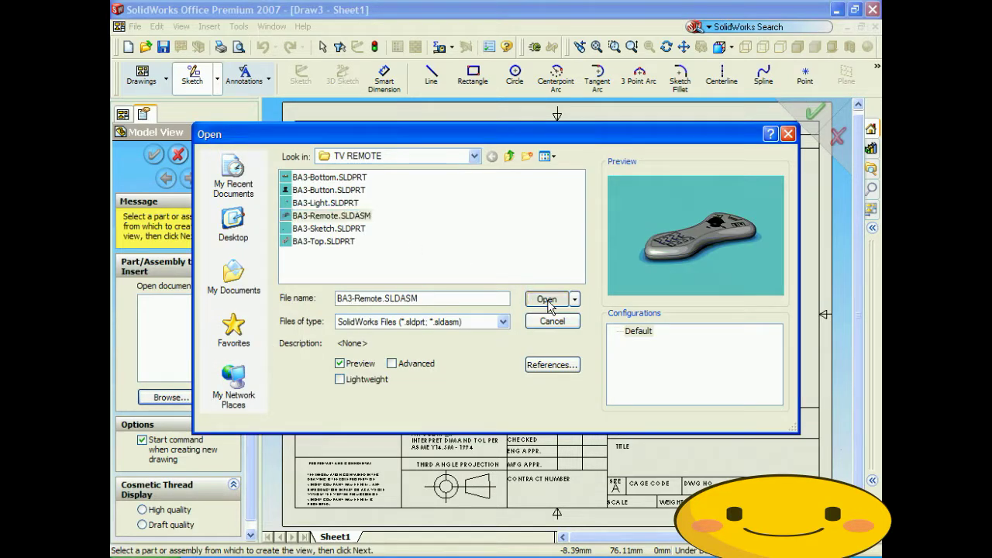
{"action": "left_click", "coordinate": [547, 299]}
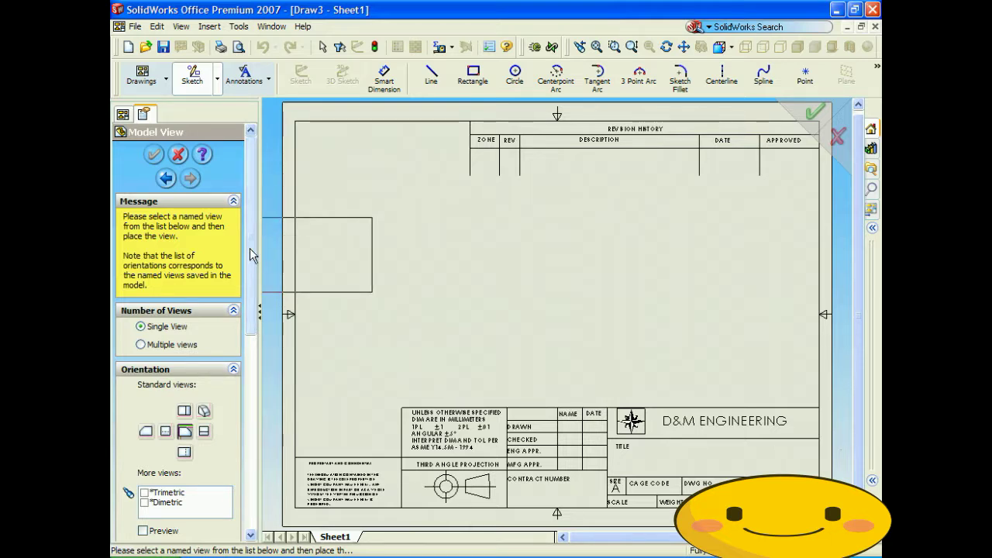
Place the assembly's front view just above the left end of the title block at a custom scale of 1:4
{"action": "scroll", "coordinate": [229, 388], "scroll_direction": "down", "scroll_amount": 10}
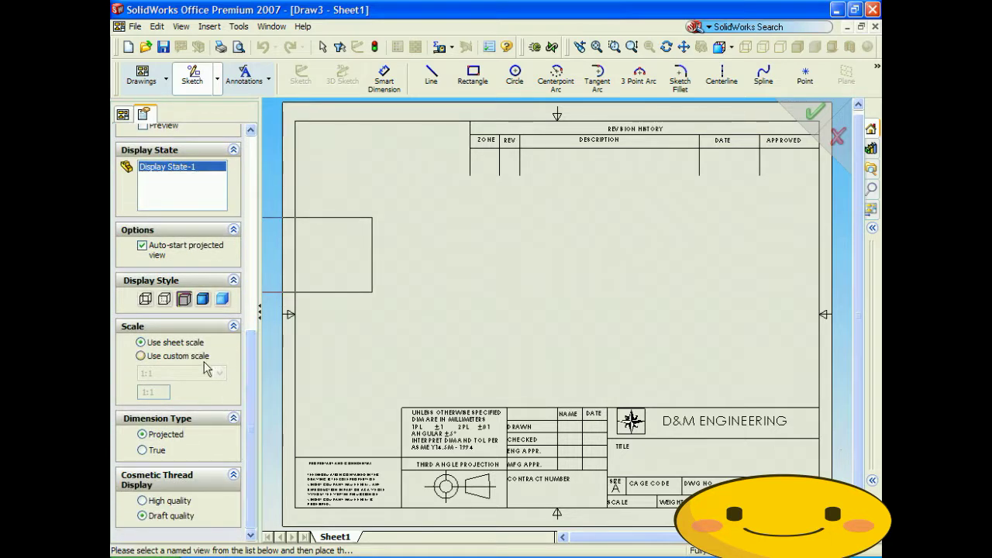
{"action": "left_click", "coordinate": [190, 358]}
{"action": "left_click", "coordinate": [220, 373]}
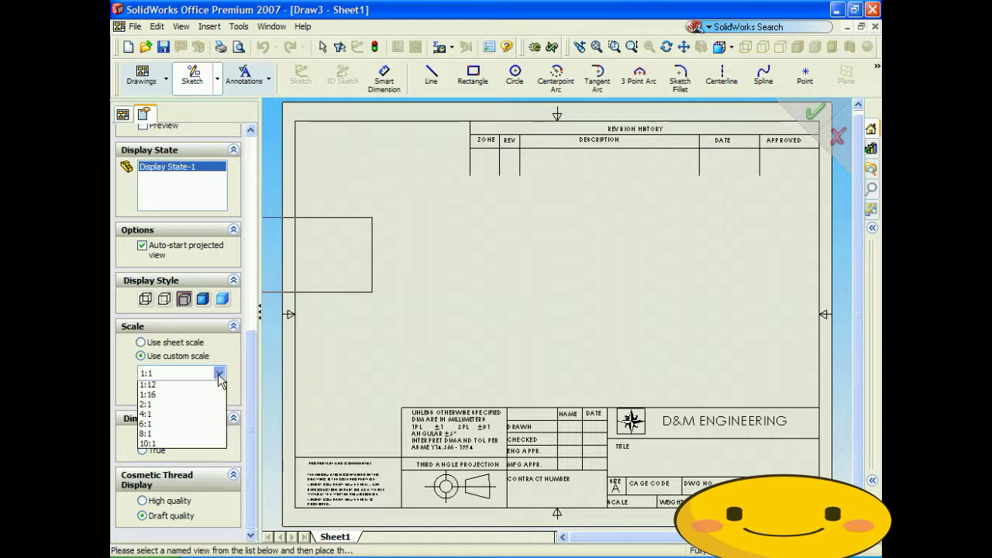
{"action": "left_click", "coordinate": [206, 416]}
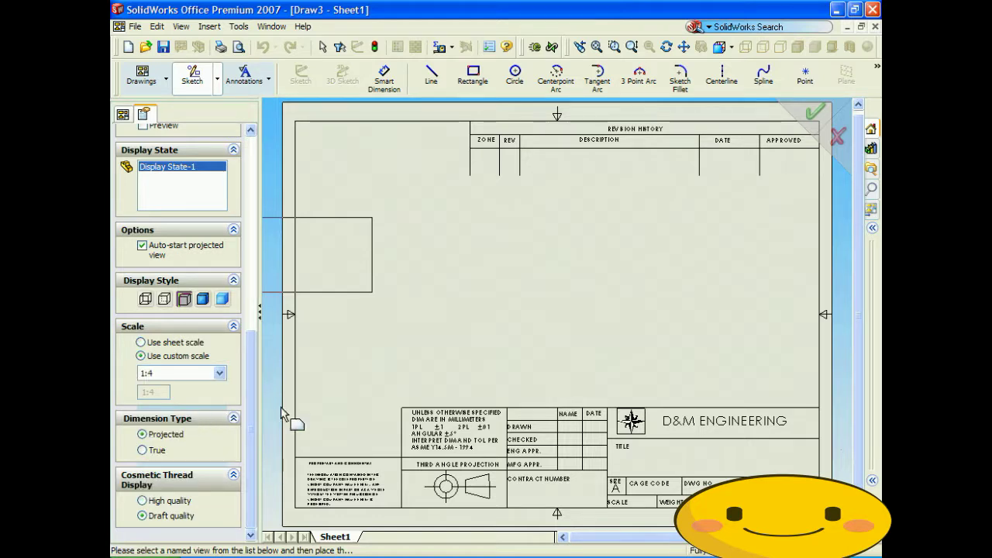
{"action": "left_click", "coordinate": [417, 399]}
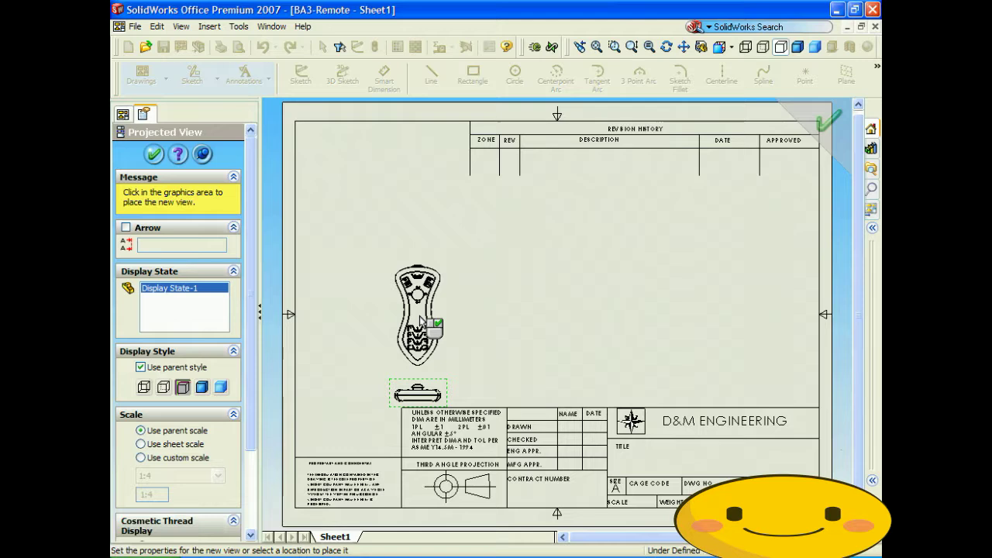
Add projected top, side and isometric views from the front view, and move the isometric view to just above the side view
{"action": "left_click", "coordinate": [674, 394]}
{"action": "left_click", "coordinate": [640, 348]}
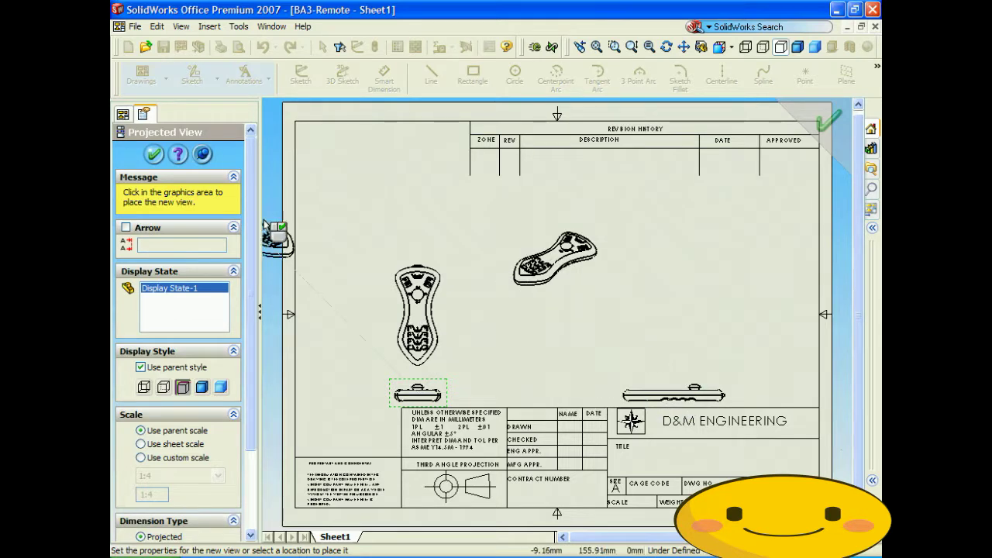
{"action": "left_click", "coordinate": [154, 154]}
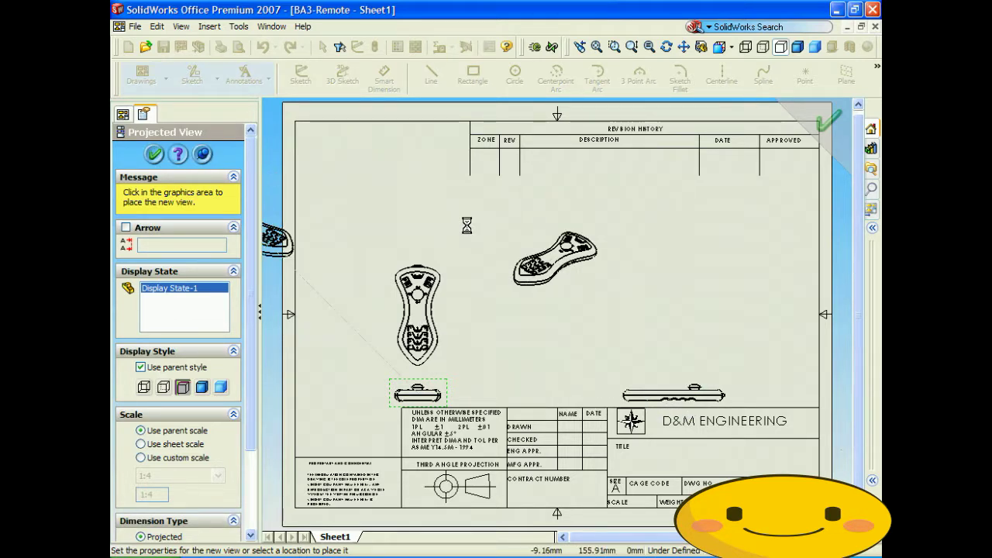
{"action": "mouse_move", "coordinate": [544, 223]}
{"action": "left_mouse_down"}
{"action": "mouse_move", "coordinate": [619, 250]}
{"action": "mouse_move", "coordinate": [658, 282]}
{"action": "left_mouse_up"}
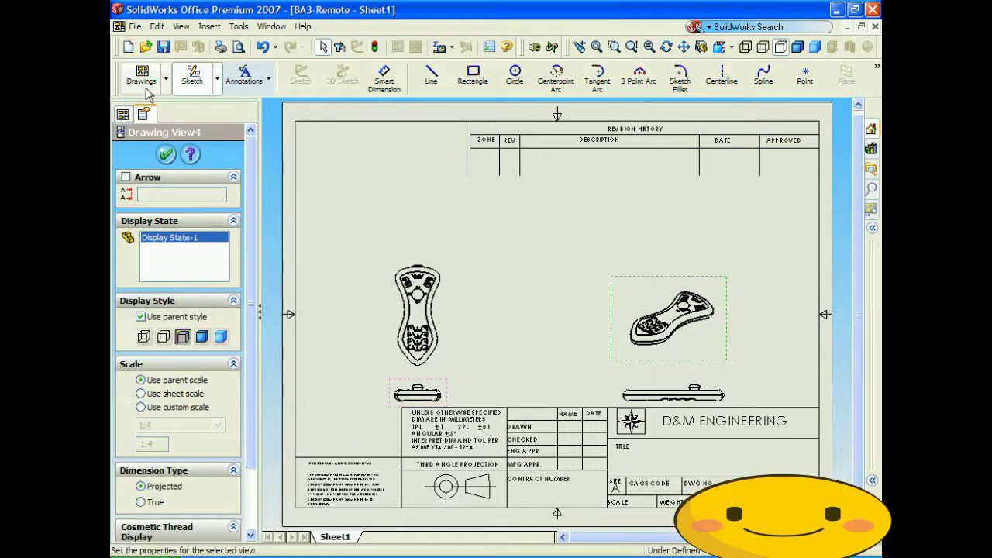
{"action": "left_click", "coordinate": [172, 154]}
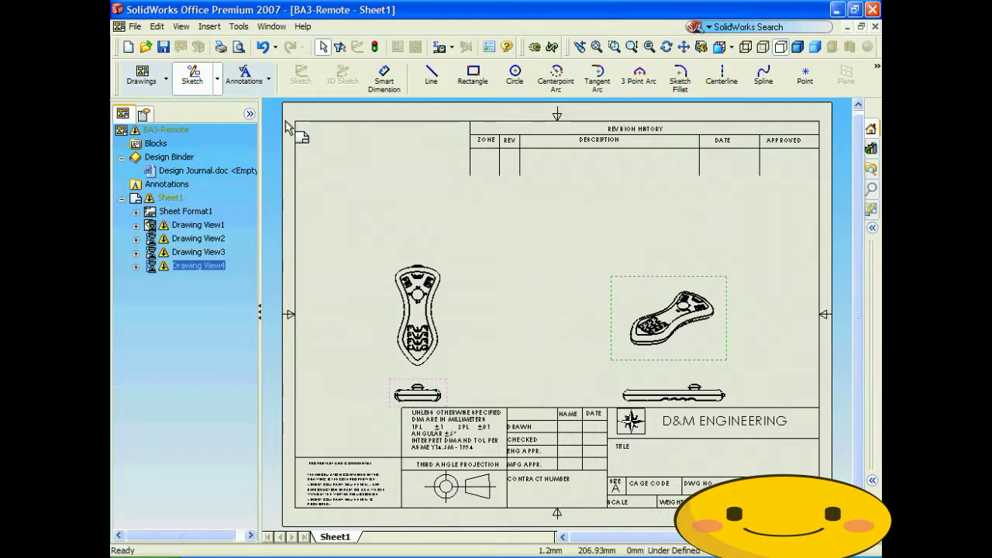
Insert a top-level bill of materials using the bom-material template and place it between the revision table and the drawing views
{"action": "left_click", "coordinate": [208, 28]}
{"action": "mouse_move", "coordinate": [230, 95]}
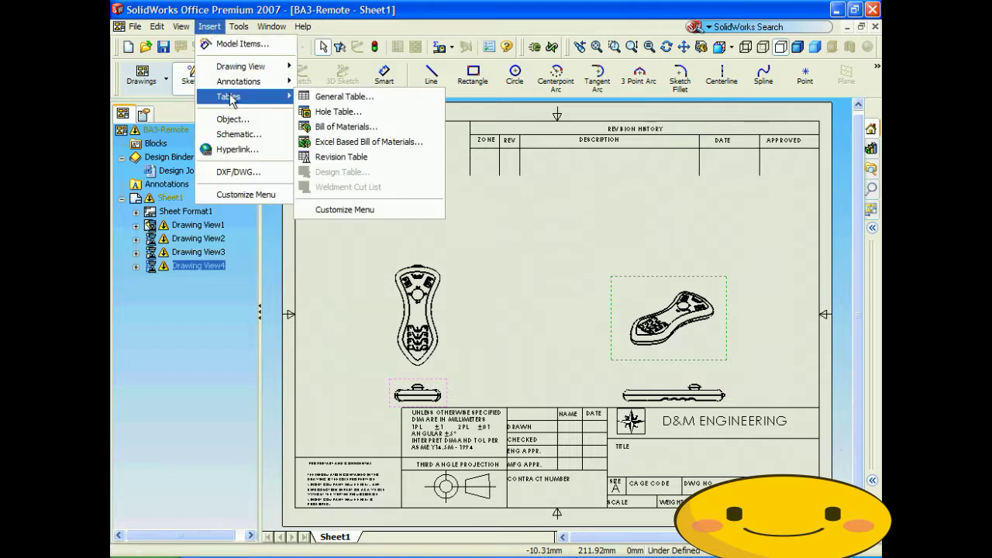
{"action": "left_click", "coordinate": [347, 127]}
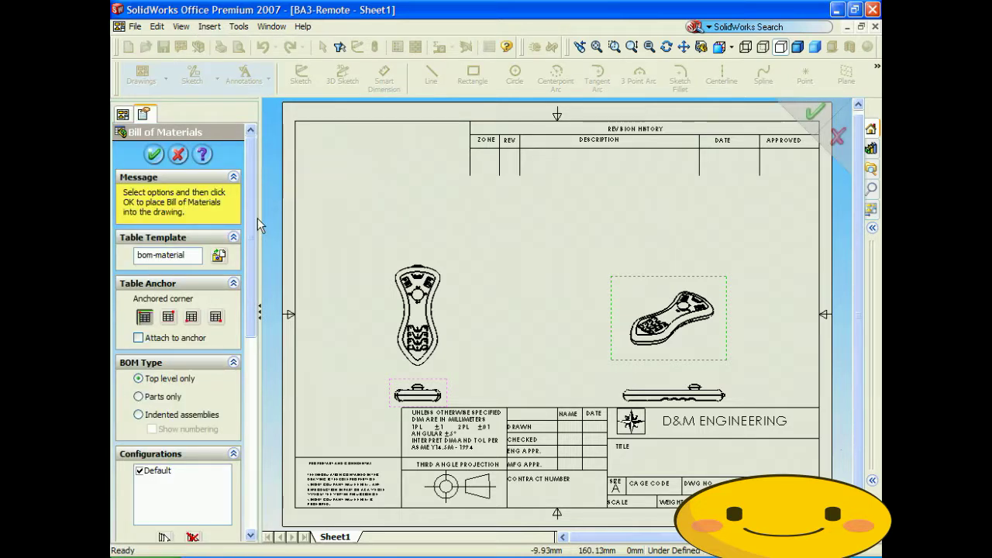
{"action": "left_click", "coordinate": [220, 257]}
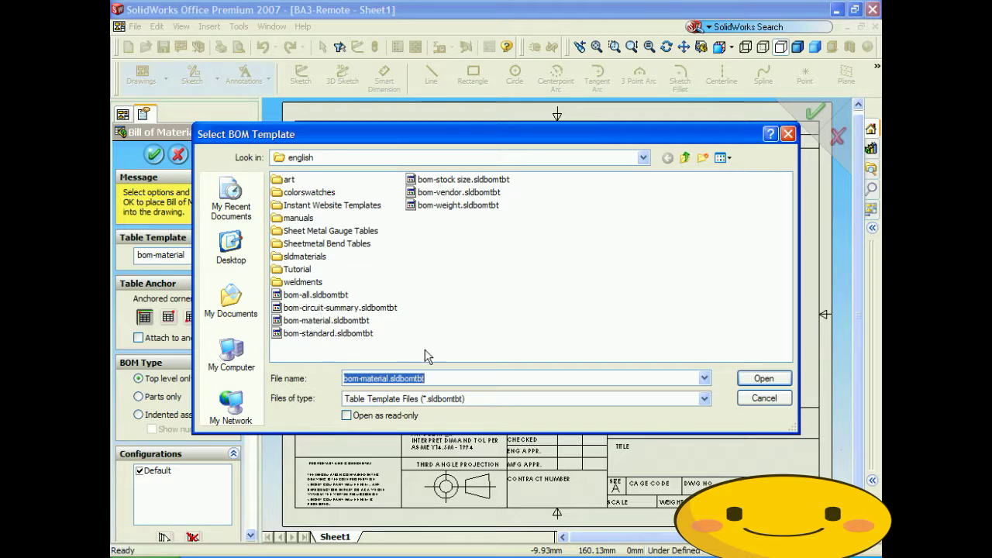
{"action": "left_click", "coordinate": [756, 380]}
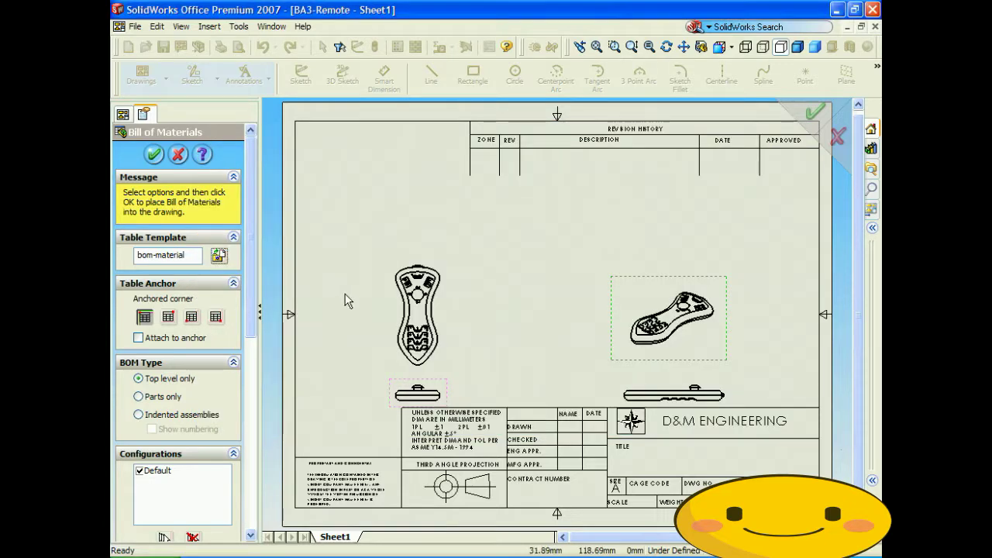
{"action": "left_click", "coordinate": [154, 154]}
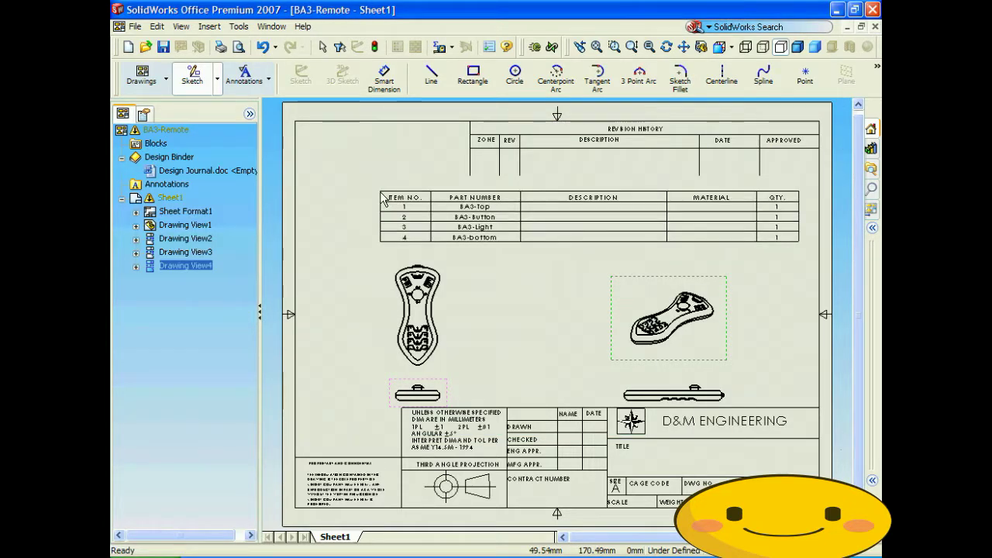
{"action": "left_click", "coordinate": [338, 200]}
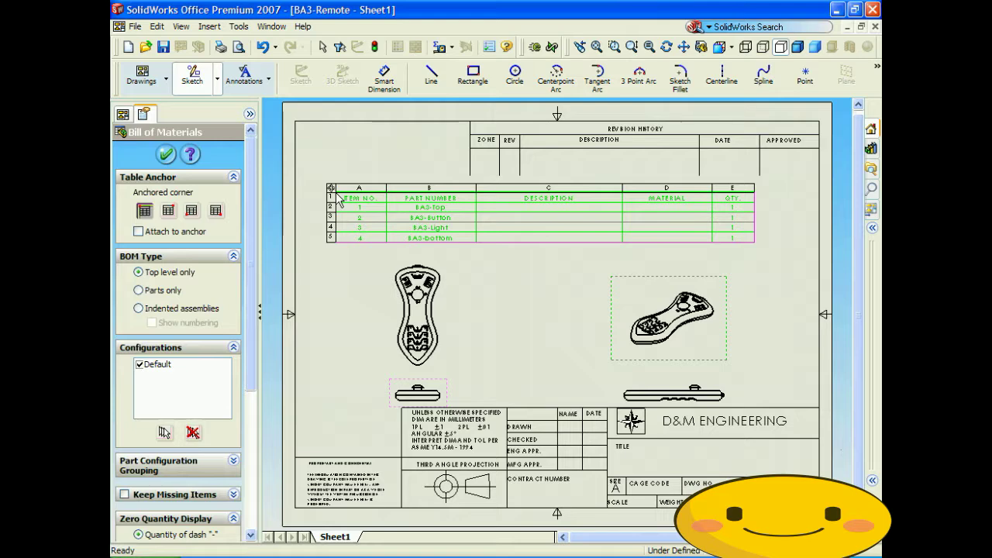
{"action": "left_click", "coordinate": [165, 154]}
{"action": "left_click", "coordinate": [328, 262]}
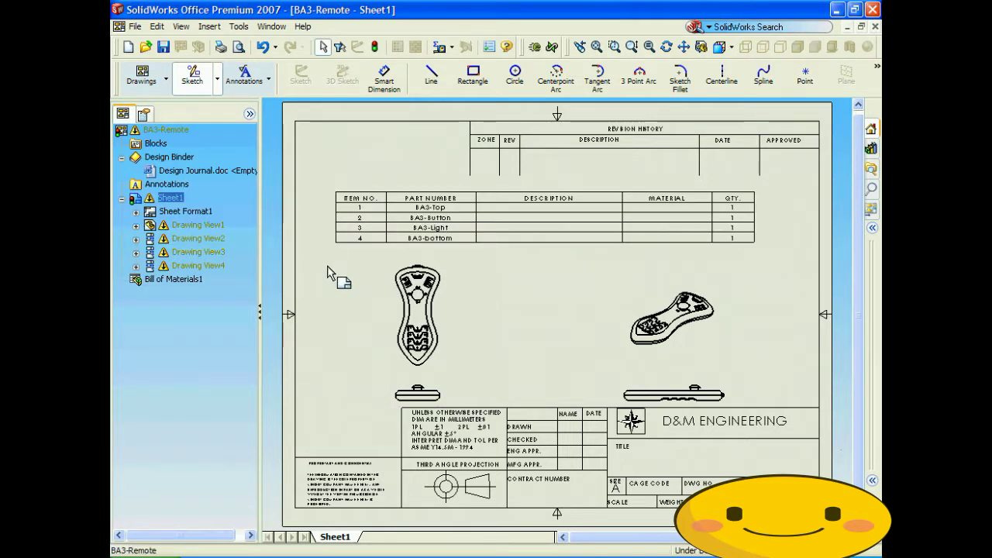
{"action": "scroll", "coordinate": [520, 294], "scroll_direction": "down", "scroll_amount": 2}
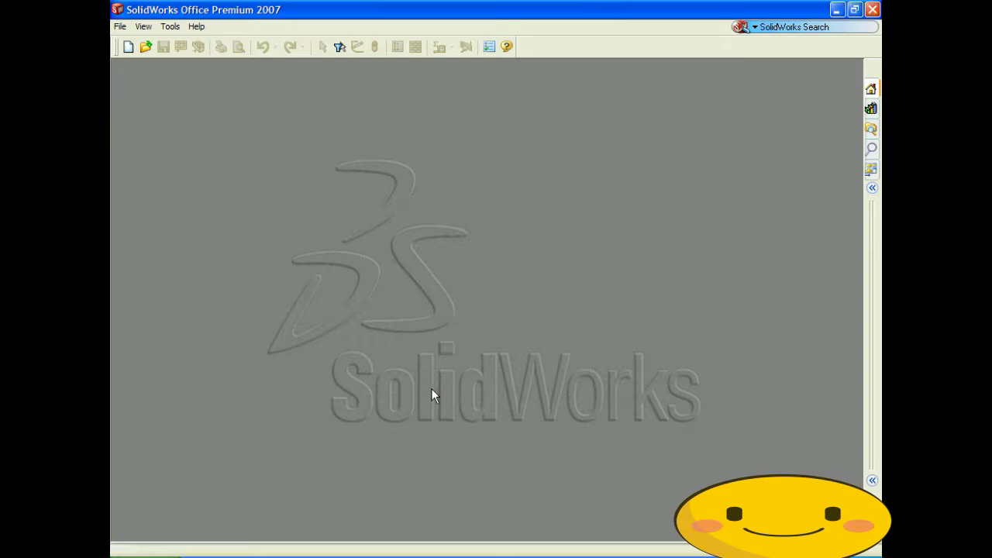
Review the document template folders in the File Locations system options, including the SolidWorks data\templates folder
{"action": "left_click", "coordinate": [169, 26]}
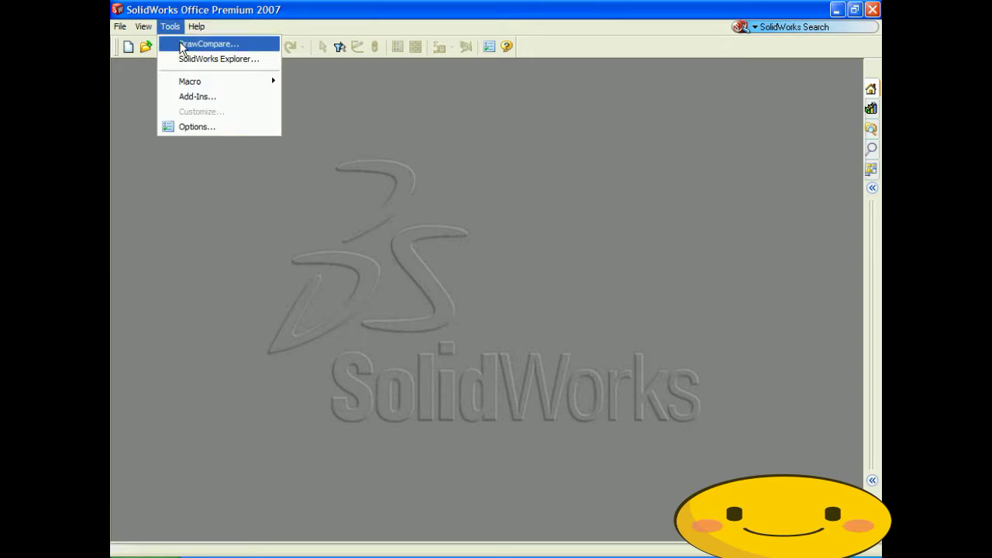
{"action": "left_click", "coordinate": [190, 127]}
{"action": "left_click", "coordinate": [304, 235]}
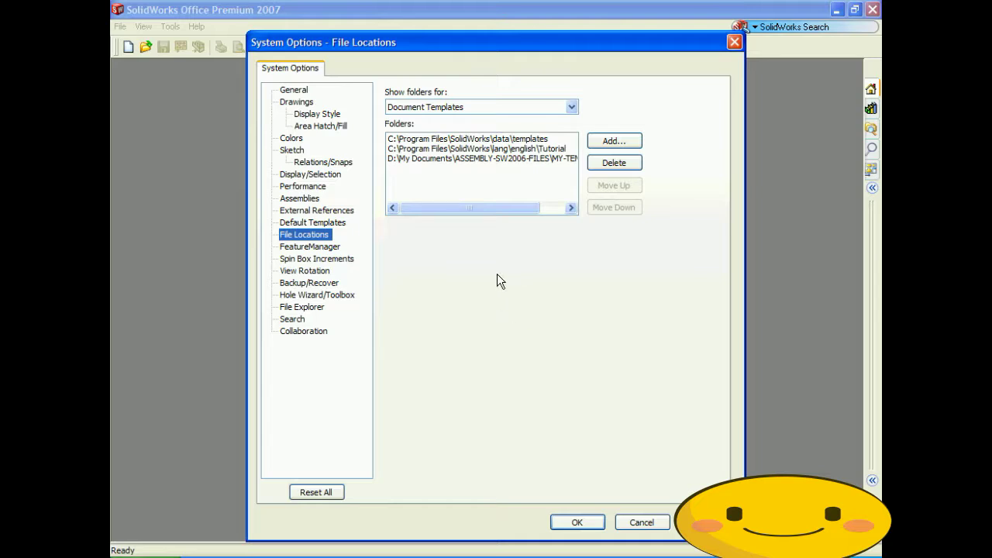
{"action": "left_click", "coordinate": [474, 140]}
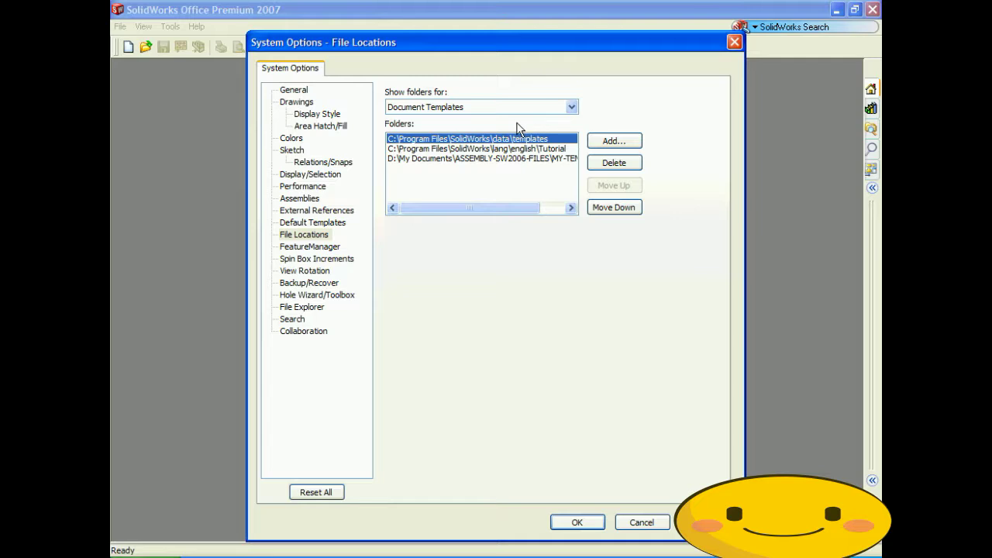
{"action": "left_click", "coordinate": [576, 520]}
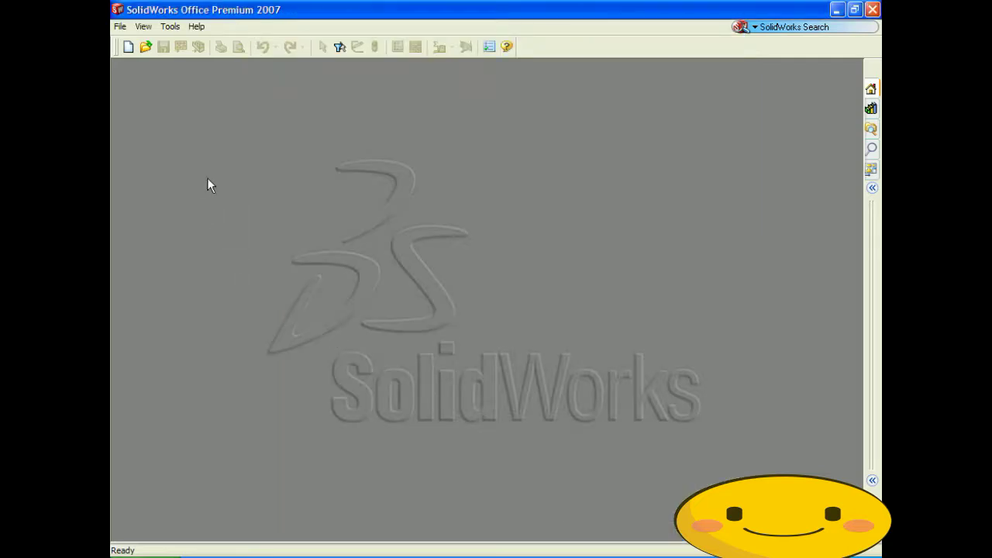
Create a new drawing from the A-ANSI-MM template without inserting a model view
{"action": "left_click", "coordinate": [120, 27]}
{"action": "left_click", "coordinate": [130, 41]}
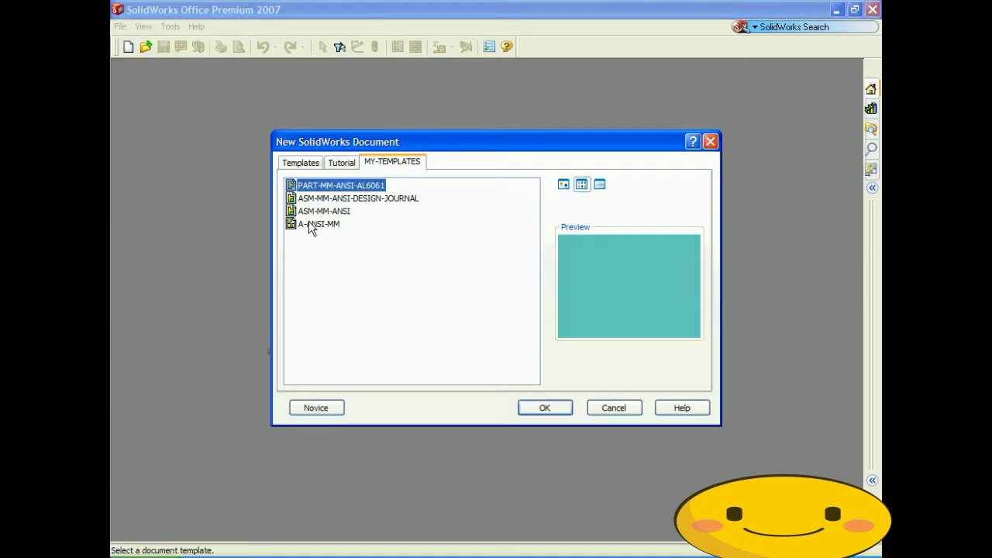
{"action": "left_click", "coordinate": [318, 224]}
{"action": "left_click", "coordinate": [545, 407]}
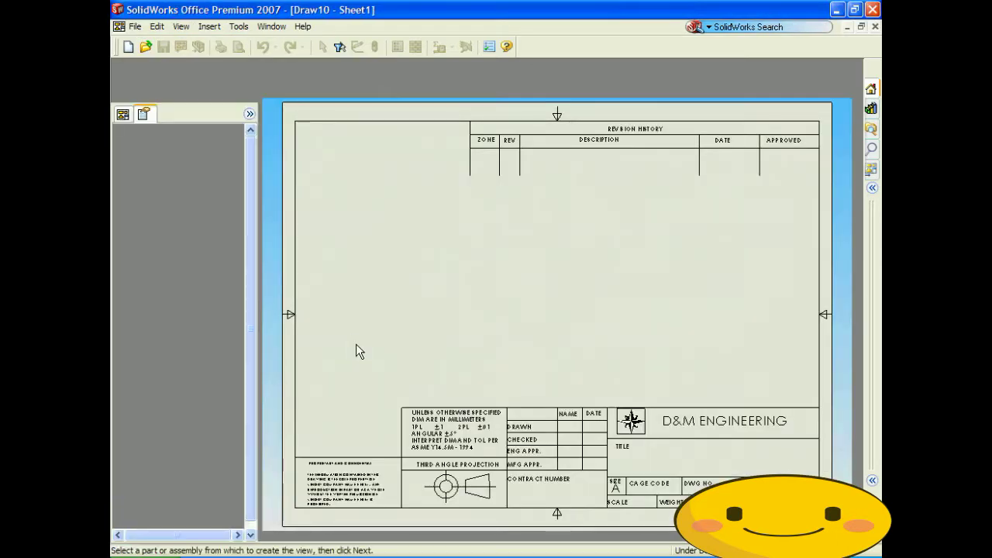
{"action": "left_click", "coordinate": [178, 155]}
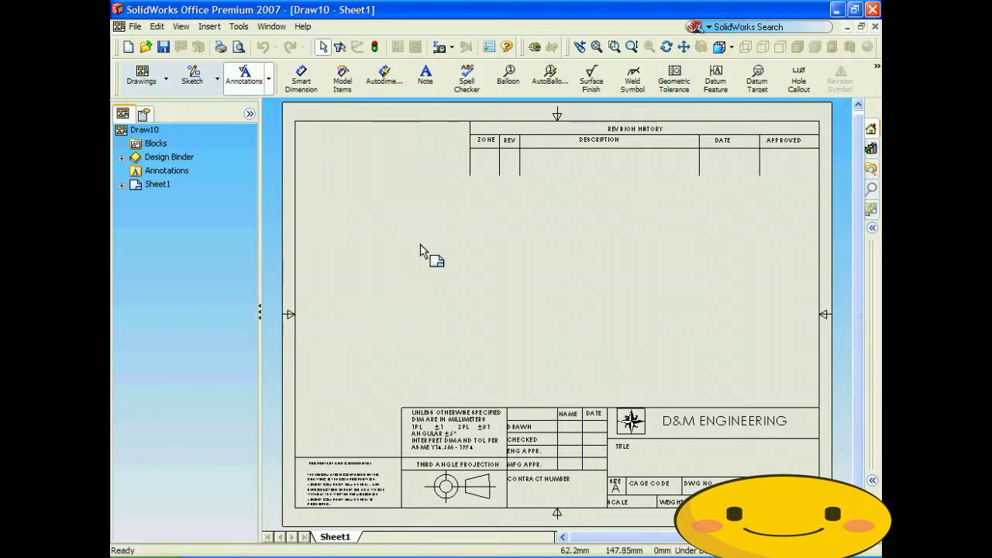
Switch to editing the sheet format and delete the D&M ENGINEERING note from the title block
{"action": "right_click", "coordinate": [534, 313]}
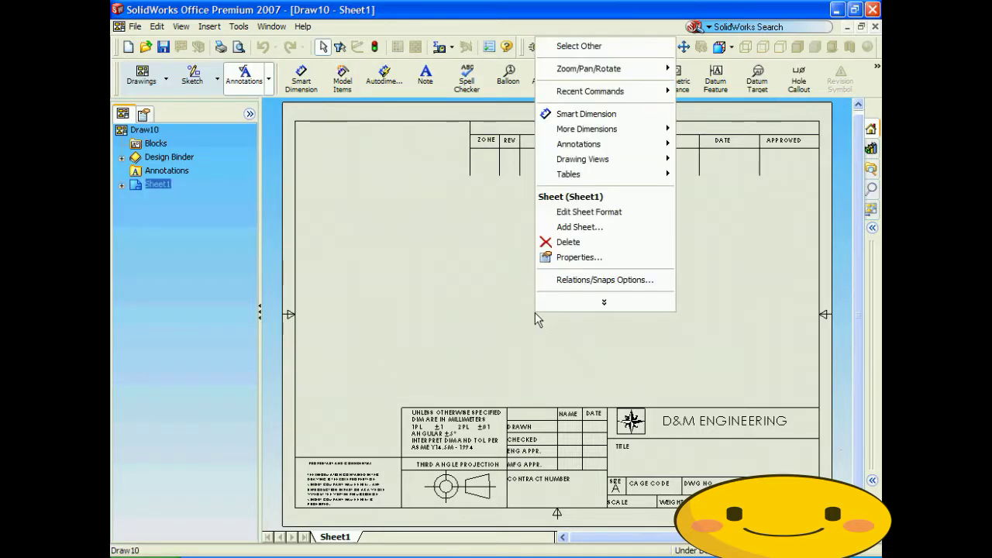
{"action": "left_click", "coordinate": [577, 193]}
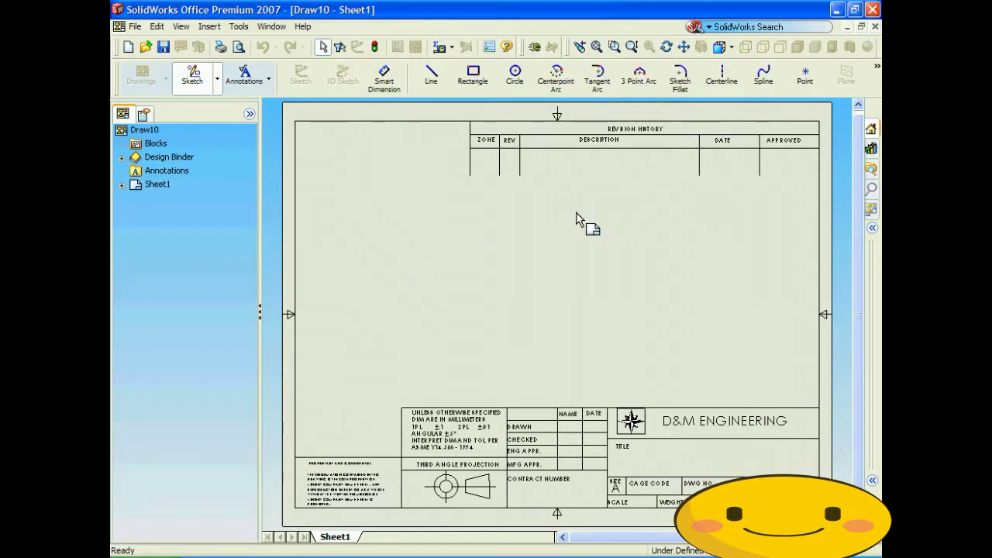
{"action": "left_click", "coordinate": [707, 422]}
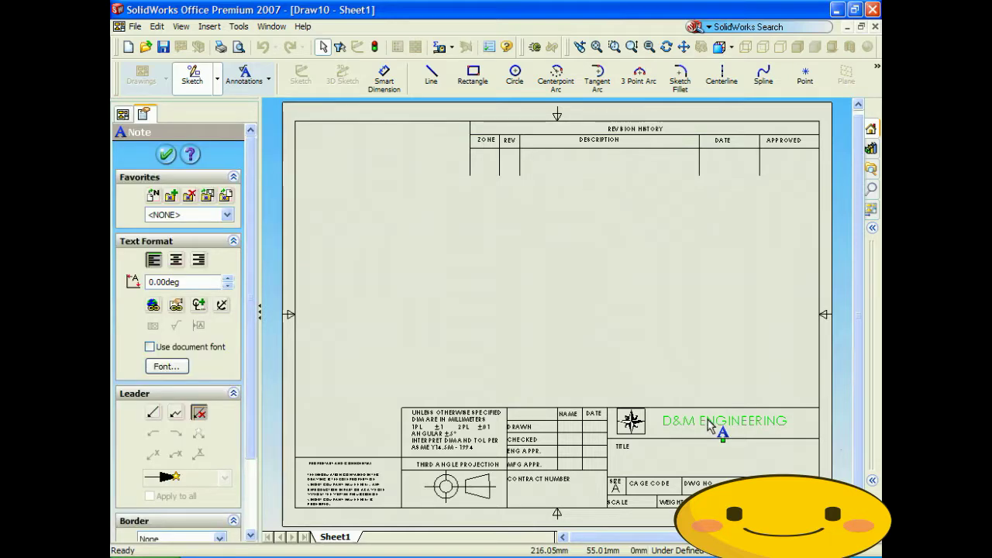
{"action": "key", "text": "Delete"}
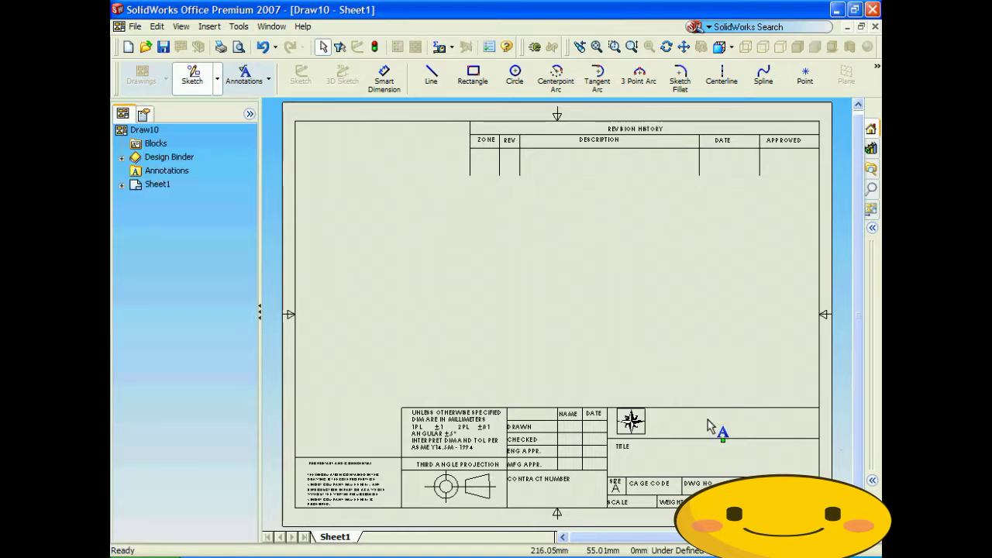
Add a note reading "J P TECHNOLGY" beside the compass logo in the title block
{"action": "left_click", "coordinate": [246, 77]}
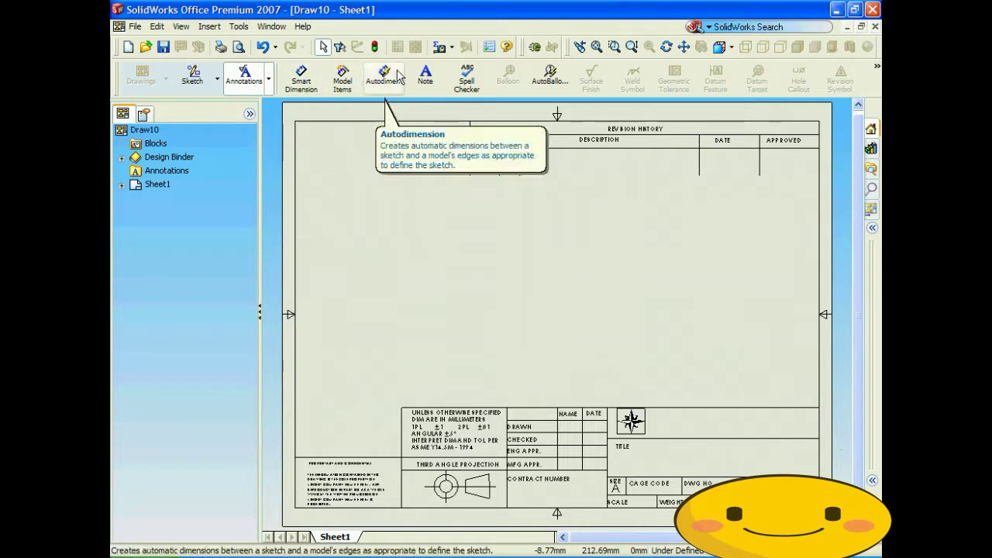
{"action": "left_click", "coordinate": [426, 78]}
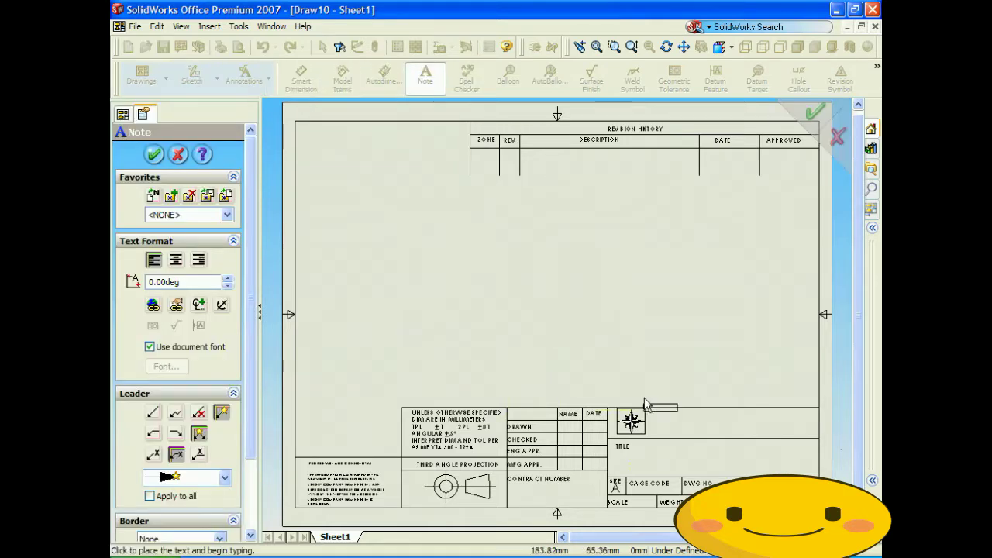
{"action": "left_click", "coordinate": [657, 427]}
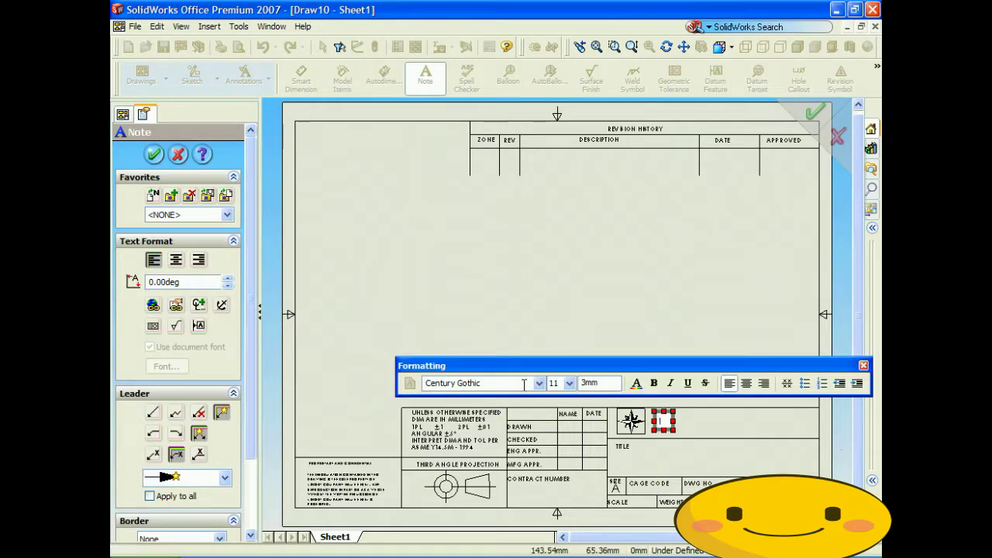
{"action": "type", "text": "JP TECHNOLOGY"}
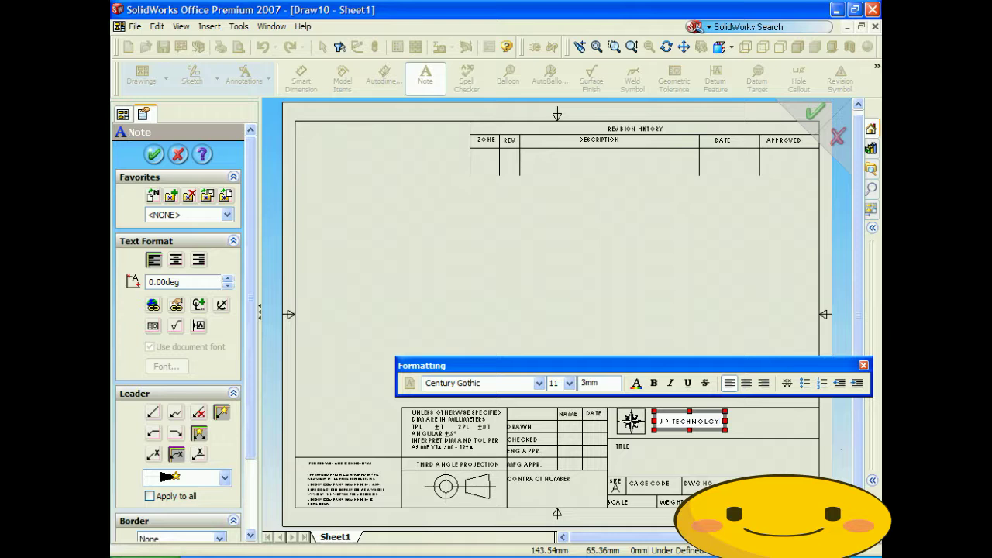
Widen the company name note's text box and format its text in the Chiller font at size 28
{"action": "left_click_drag", "start_coordinate": [724, 421], "coordinate": [649, 428]}
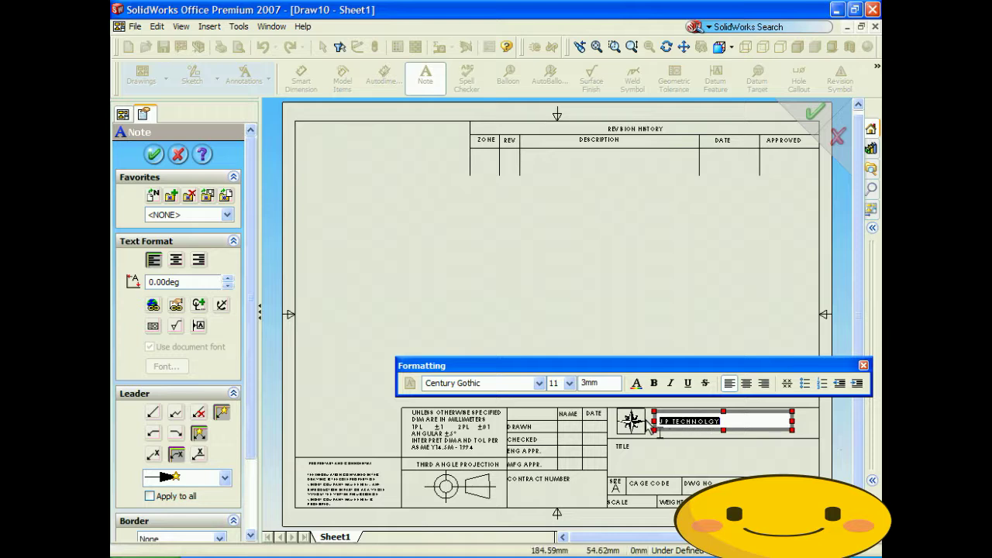
{"action": "left_click", "coordinate": [538, 383]}
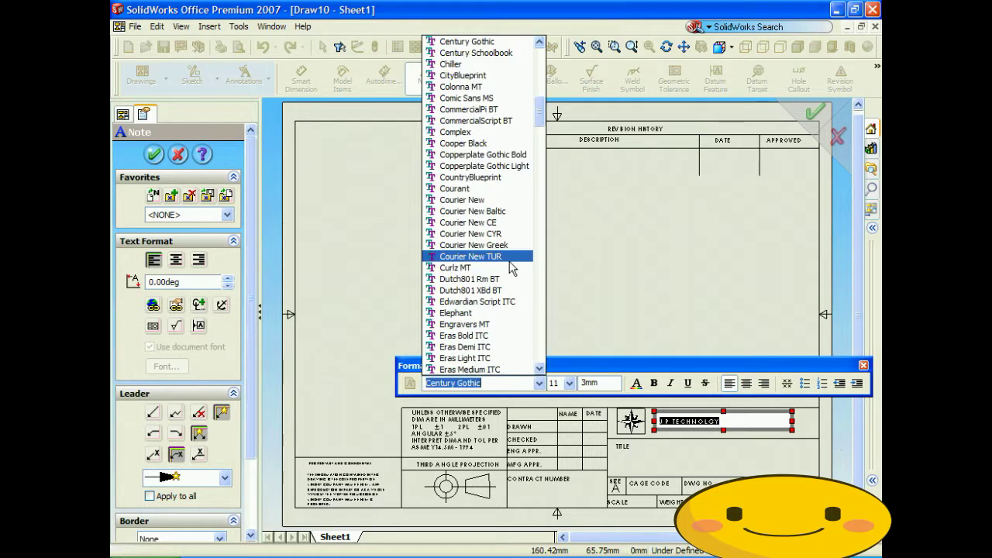
{"action": "left_click", "coordinate": [478, 65]}
{"action": "left_click", "coordinate": [568, 382]}
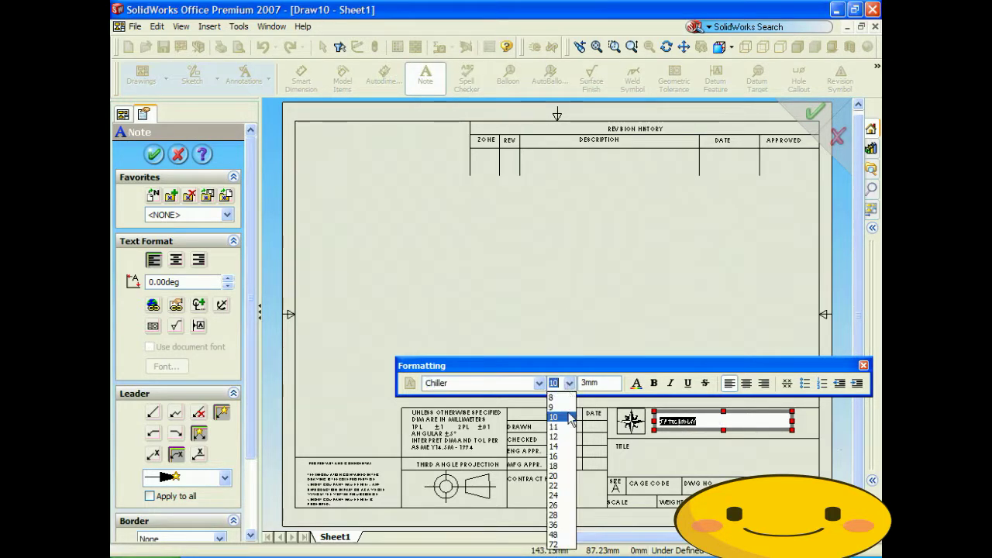
{"action": "left_click", "coordinate": [564, 515]}
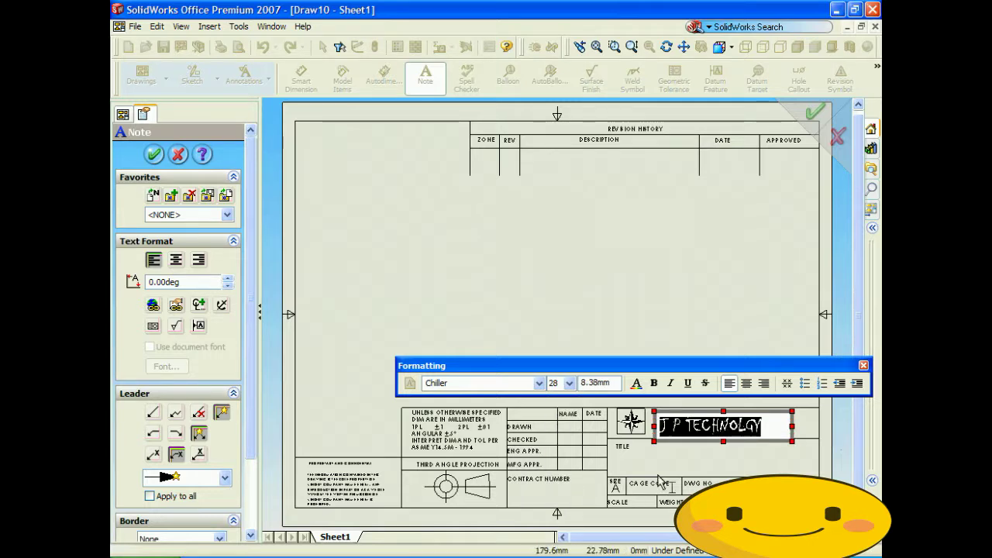
Finish the J P TECHNOLGY note and shift it slightly lower within the title block's company name cell
{"action": "left_click", "coordinate": [863, 365]}
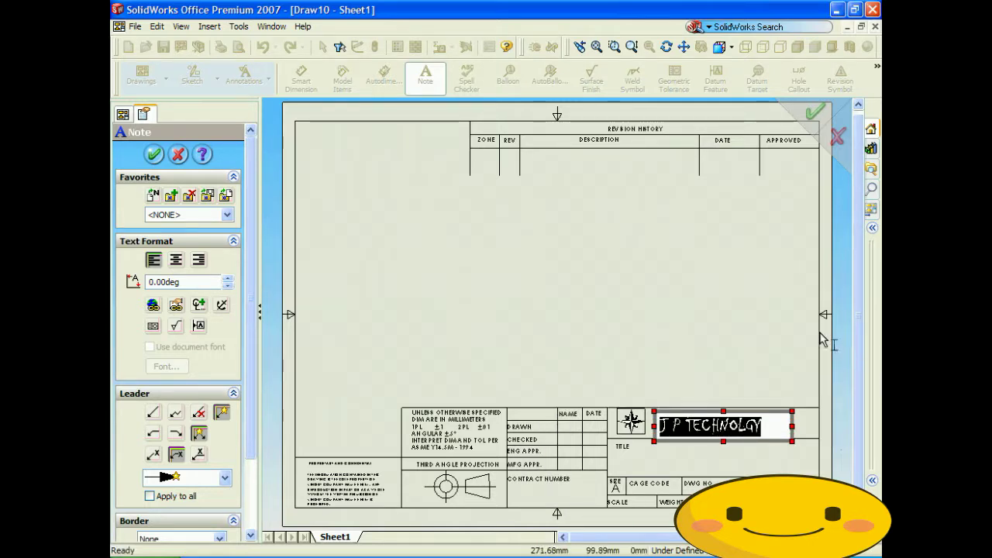
{"action": "left_click", "coordinate": [157, 154]}
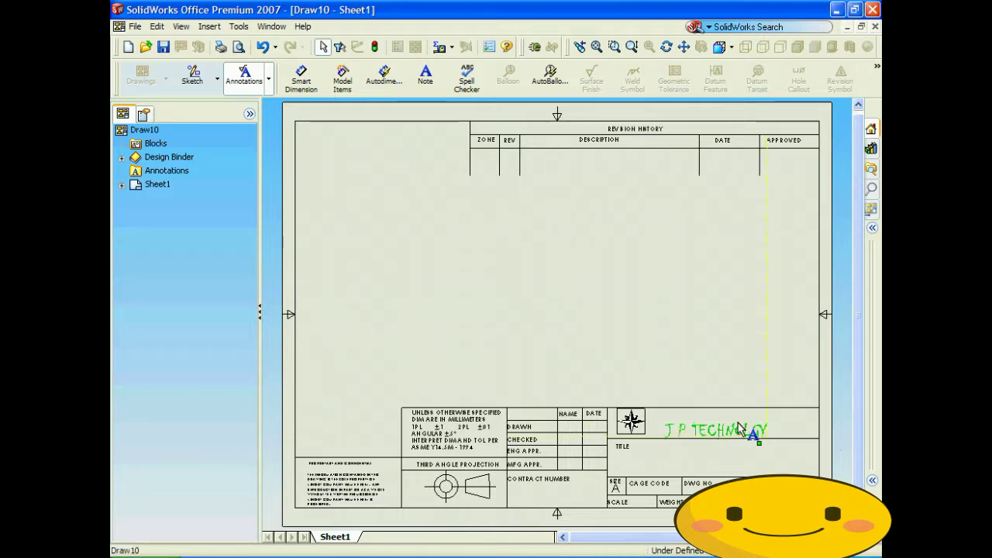
{"action": "left_click_drag", "start_coordinate": [743, 420], "coordinate": [742, 433]}
{"action": "left_click", "coordinate": [165, 154]}
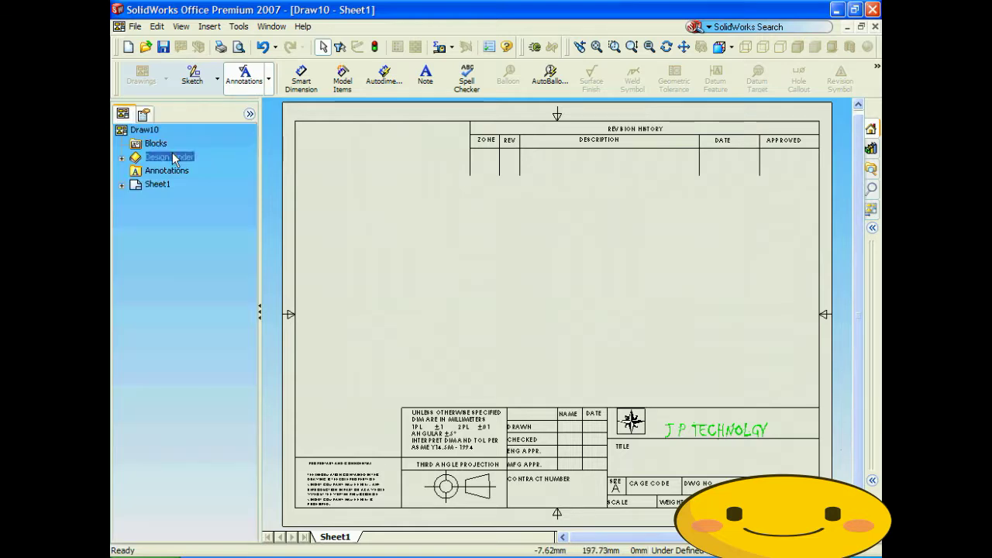
Insert ASSEMBLY DRAWING.bmp from the My Pictures folder as an object created from file
{"action": "left_click", "coordinate": [209, 26]}
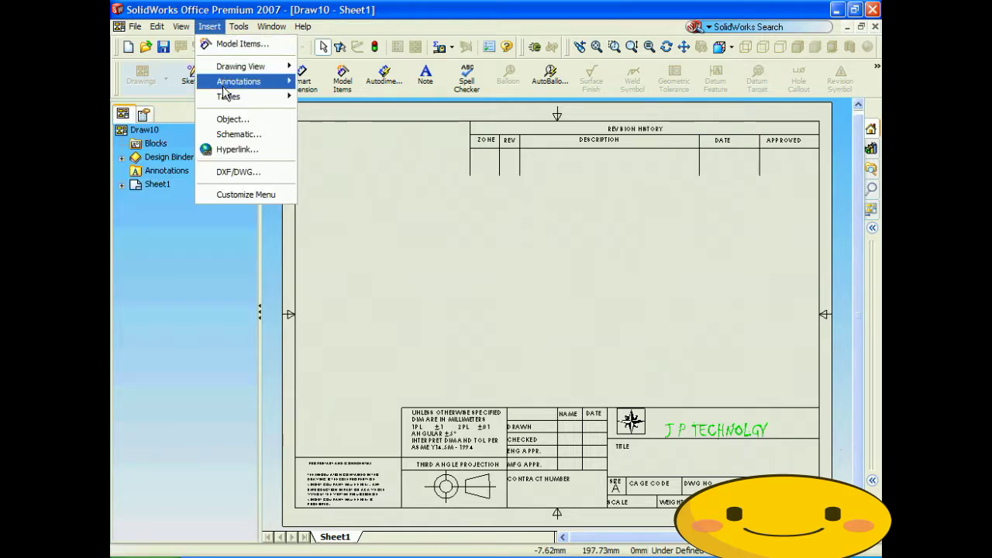
{"action": "left_click", "coordinate": [229, 120]}
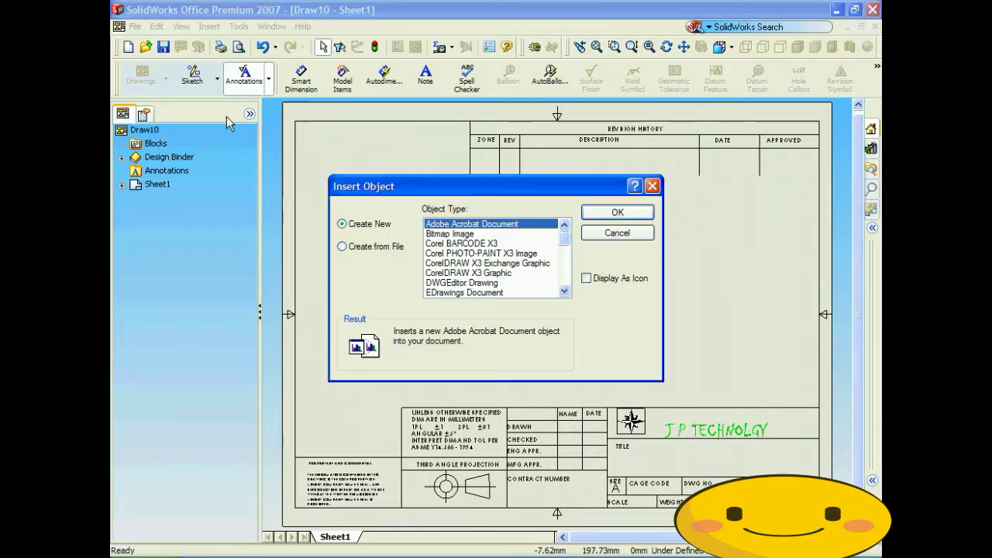
{"action": "left_click", "coordinate": [351, 246]}
{"action": "left_click", "coordinate": [451, 268]}
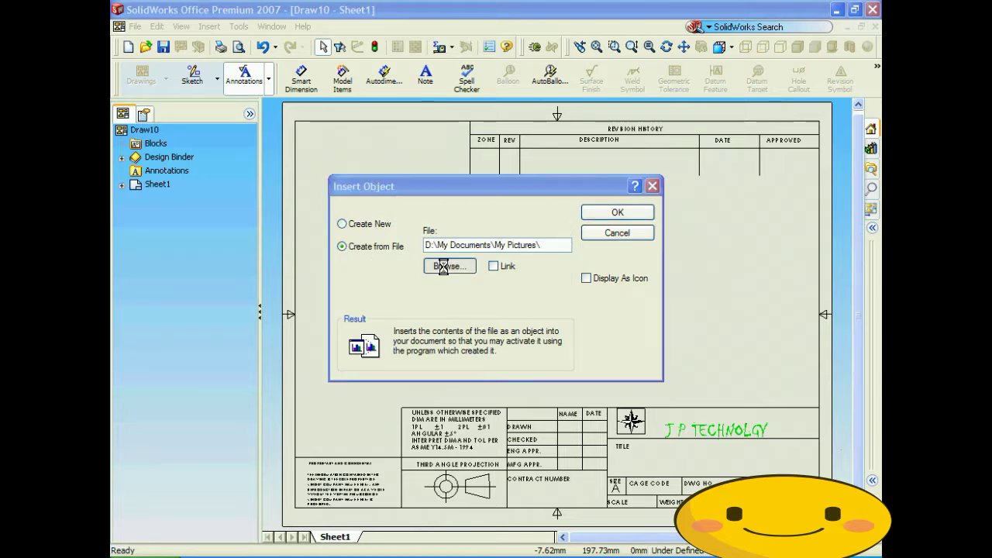
{"action": "left_click", "coordinate": [649, 396]}
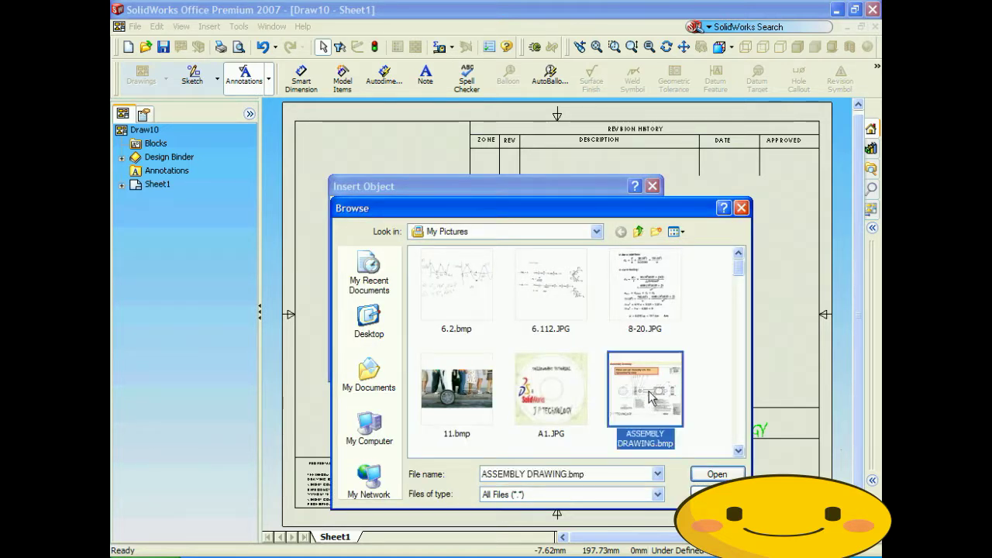
{"action": "left_click", "coordinate": [714, 473]}
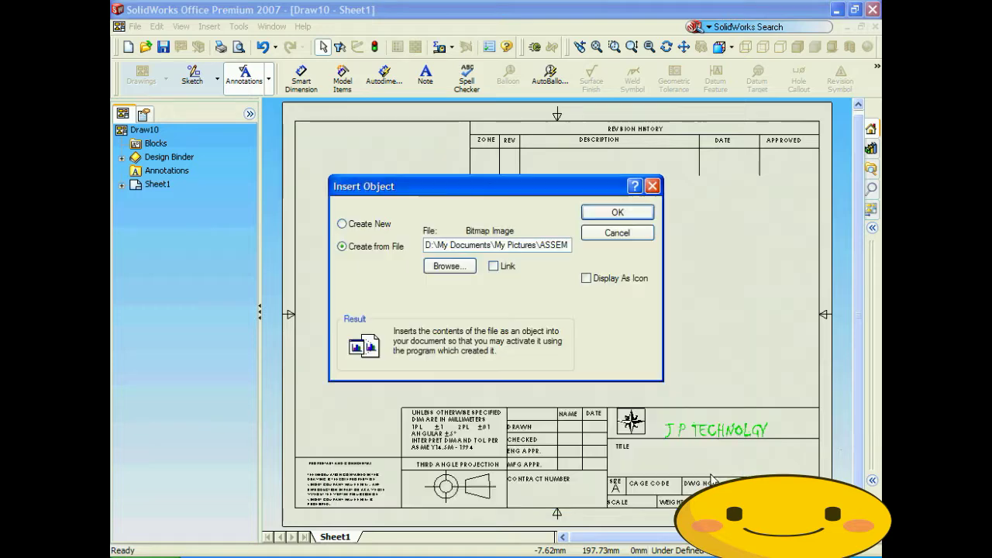
{"action": "left_click", "coordinate": [617, 211]}
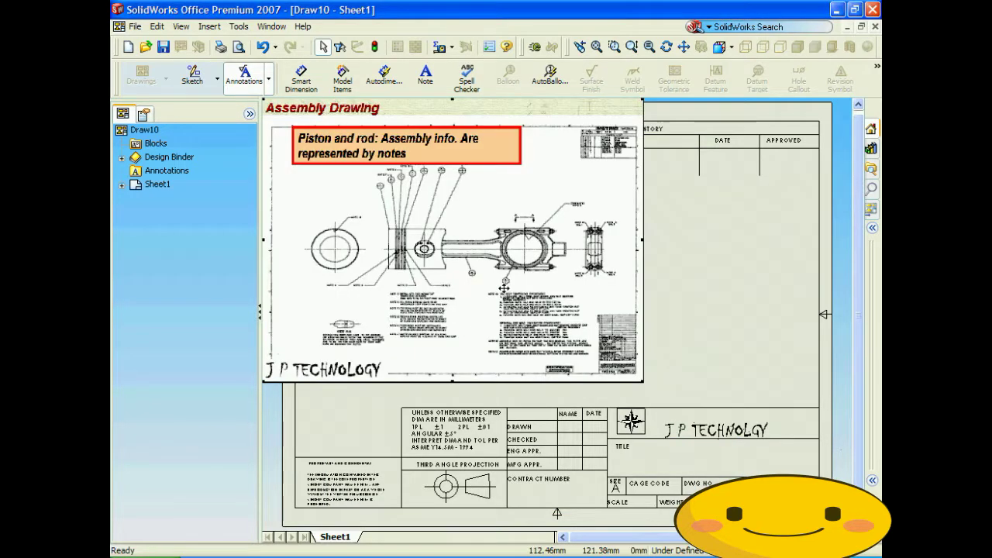
Shrink the inserted picture to a thumbnail and place it directly above the proprietary notice block beside the title block
{"action": "left_click_drag", "start_coordinate": [504, 286], "coordinate": [530, 279]}
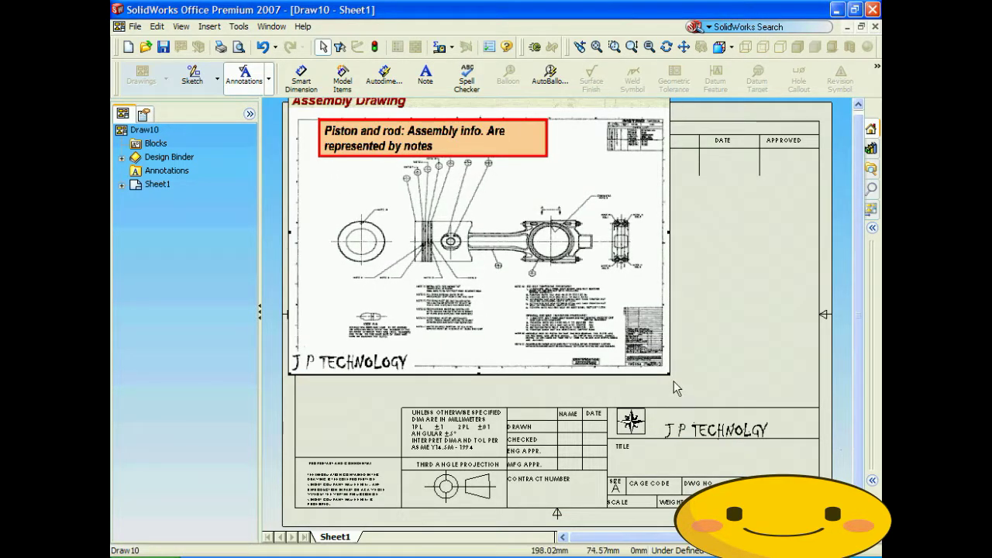
{"action": "left_click_drag", "start_coordinate": [673, 381], "coordinate": [398, 172]}
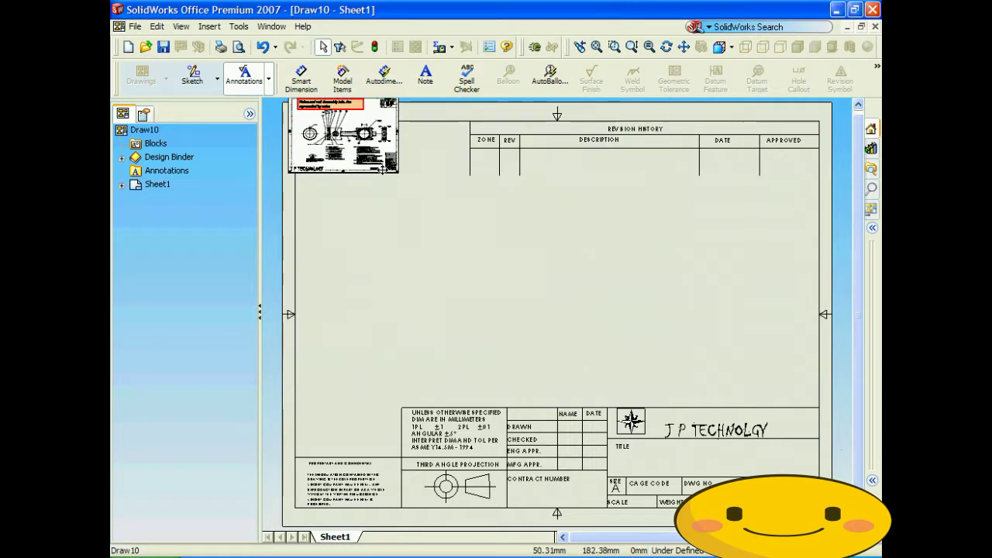
{"action": "left_click_drag", "start_coordinate": [359, 217], "coordinate": [367, 426]}
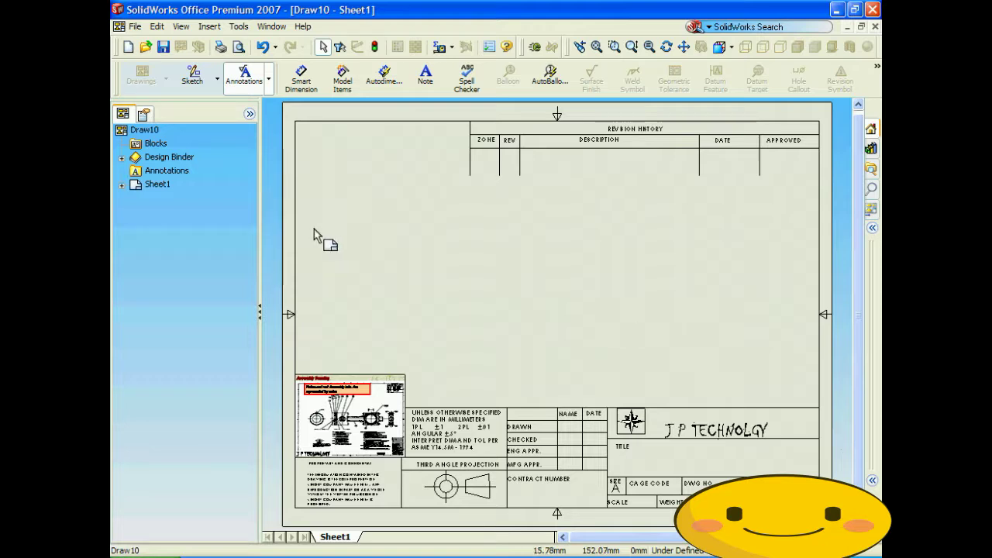
Save the drawing as a Drawing Templates (*.drwdot) file named JP1 in the templates folder
{"action": "left_click", "coordinate": [134, 27]}
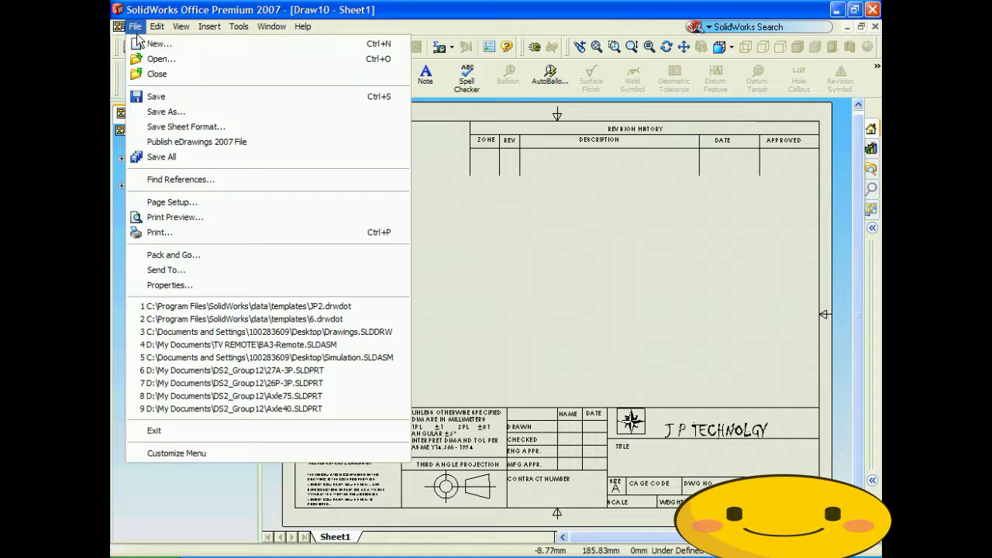
{"action": "left_click", "coordinate": [163, 111]}
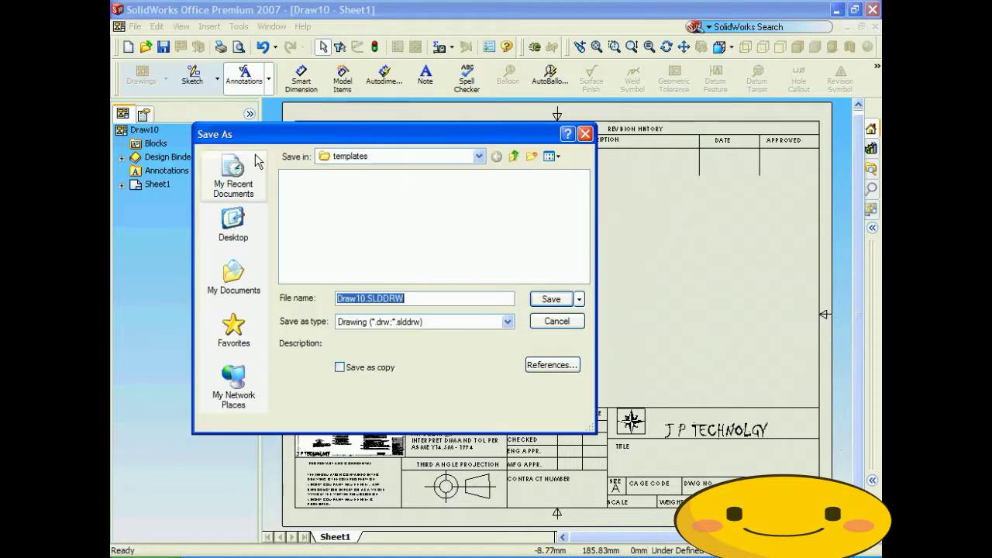
{"action": "left_click", "coordinate": [507, 321]}
{"action": "left_click", "coordinate": [481, 358]}
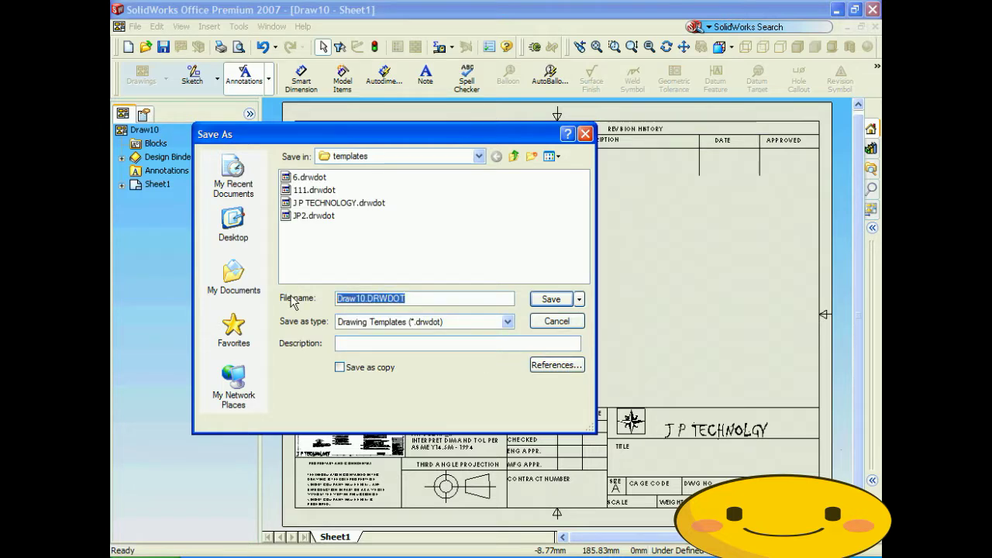
{"action": "type", "text": "JP1"}
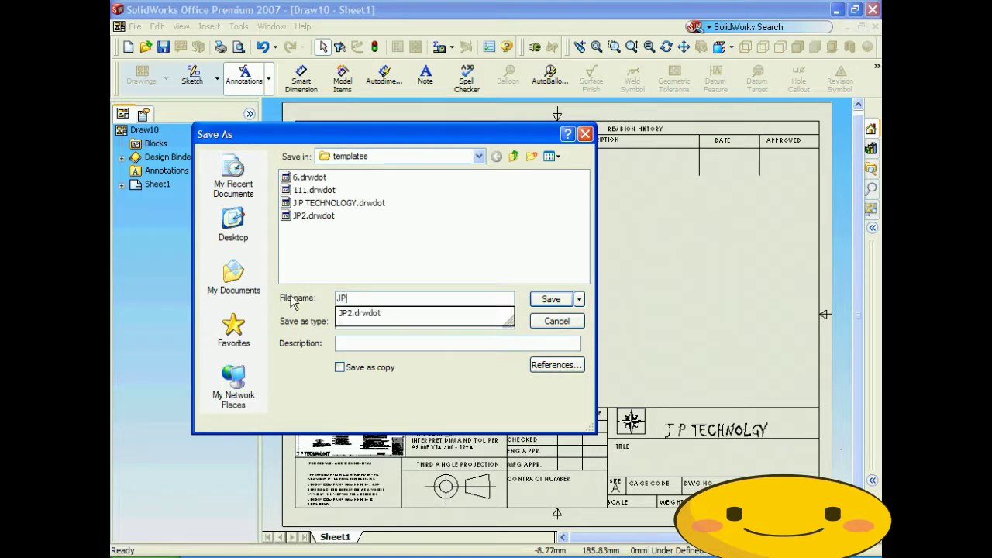
{"action": "key", "text": "Return"}
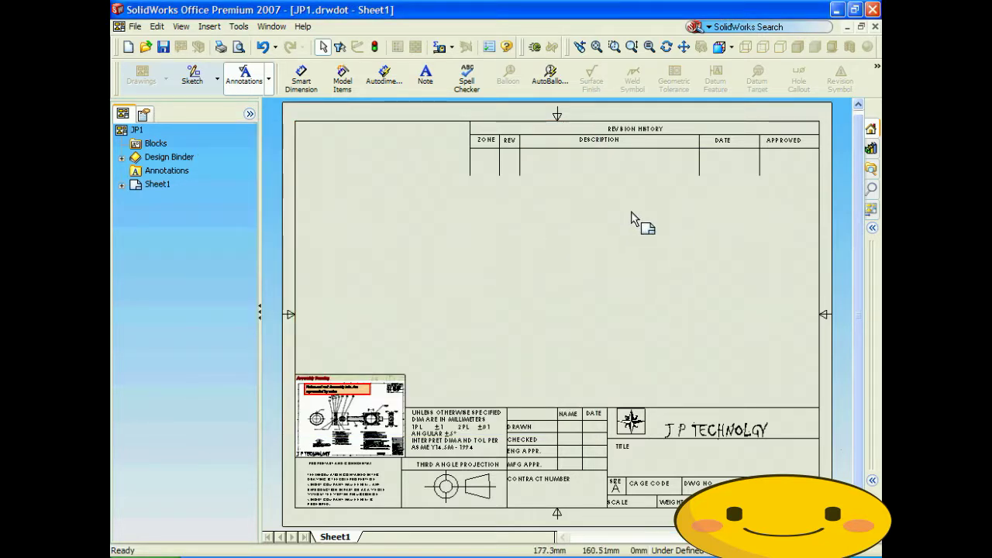
Close the JP1 file and create a new drawing from the JP1 template without inserting a model view
{"action": "left_click", "coordinate": [875, 30]}
{"action": "left_click", "coordinate": [121, 26]}
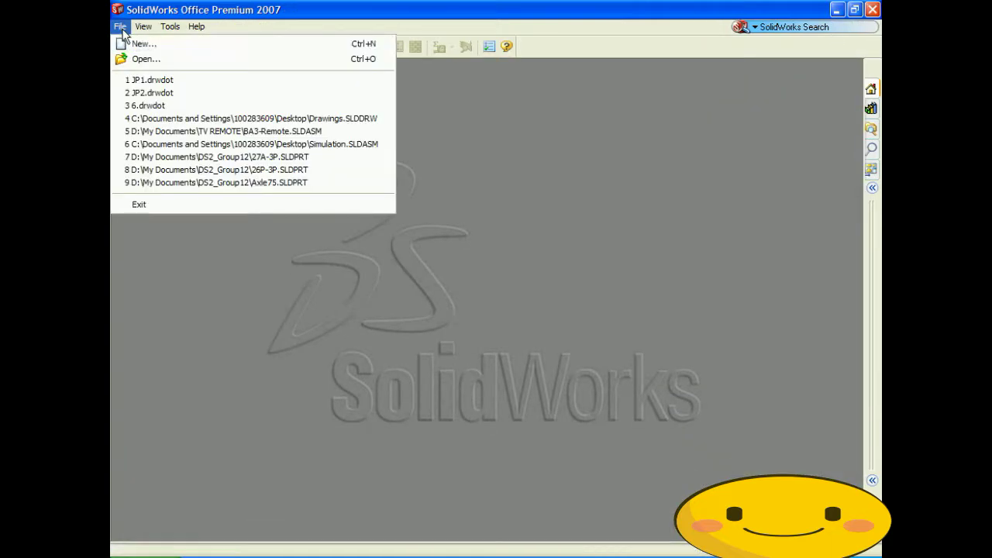
{"action": "left_click", "coordinate": [140, 43]}
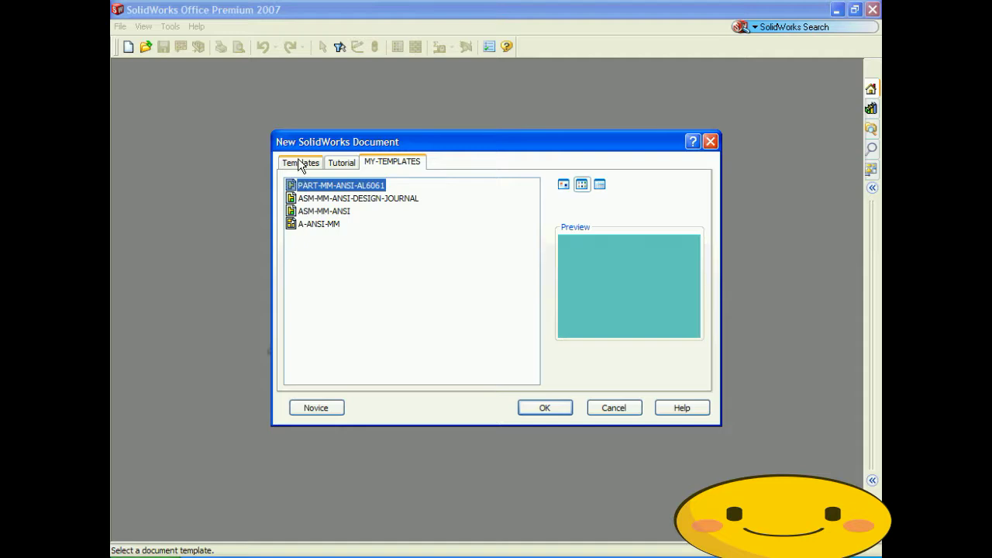
{"action": "left_click", "coordinate": [301, 164]}
{"action": "left_click", "coordinate": [302, 224]}
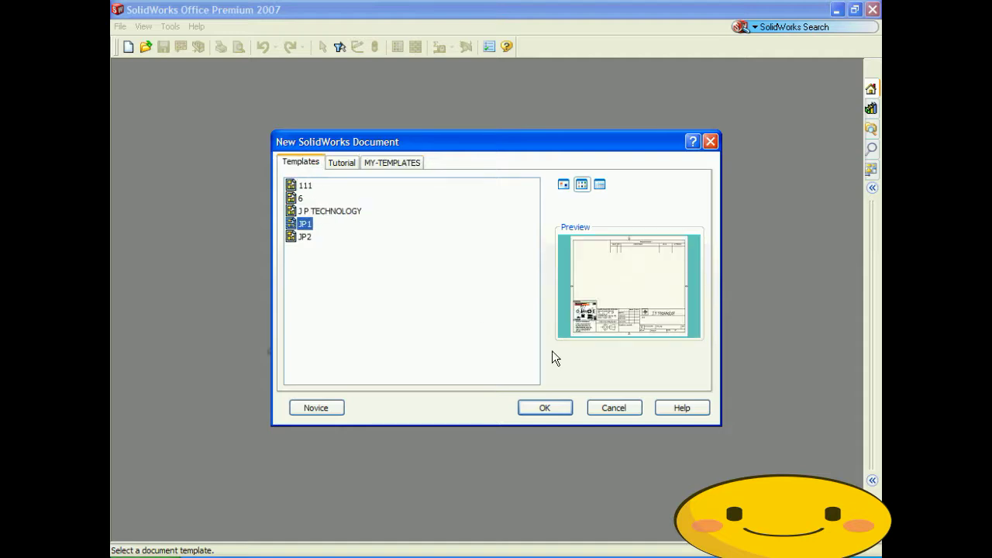
{"action": "left_click", "coordinate": [545, 409]}
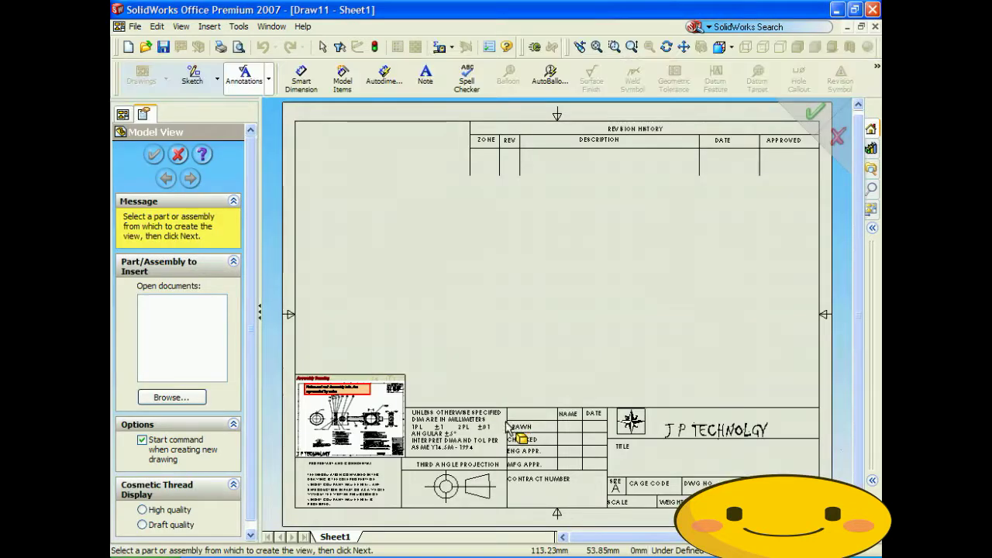
{"action": "left_click", "coordinate": [184, 154]}
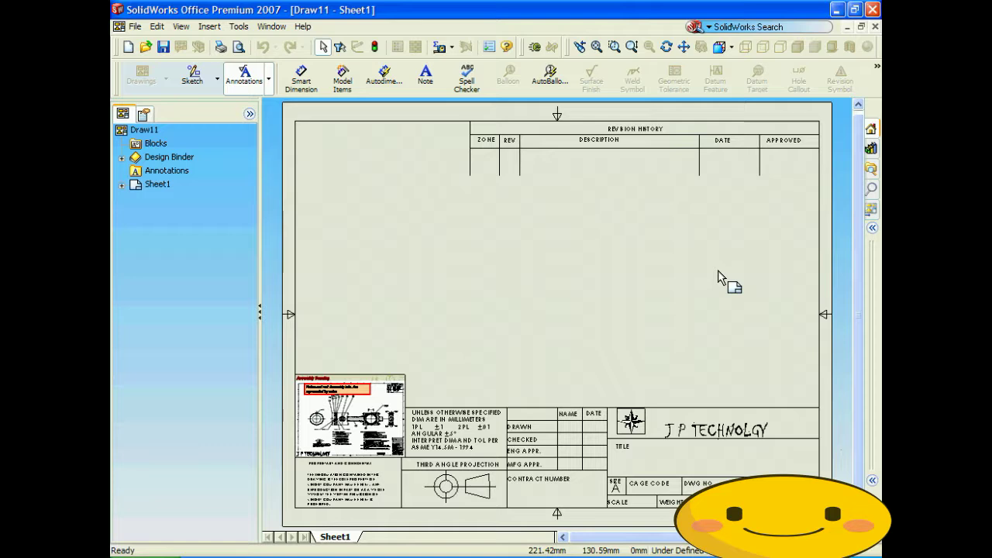
Close the drawing and check the Document Templates folders in the File Locations system options
{"action": "key", "text": "ctrl+w"}
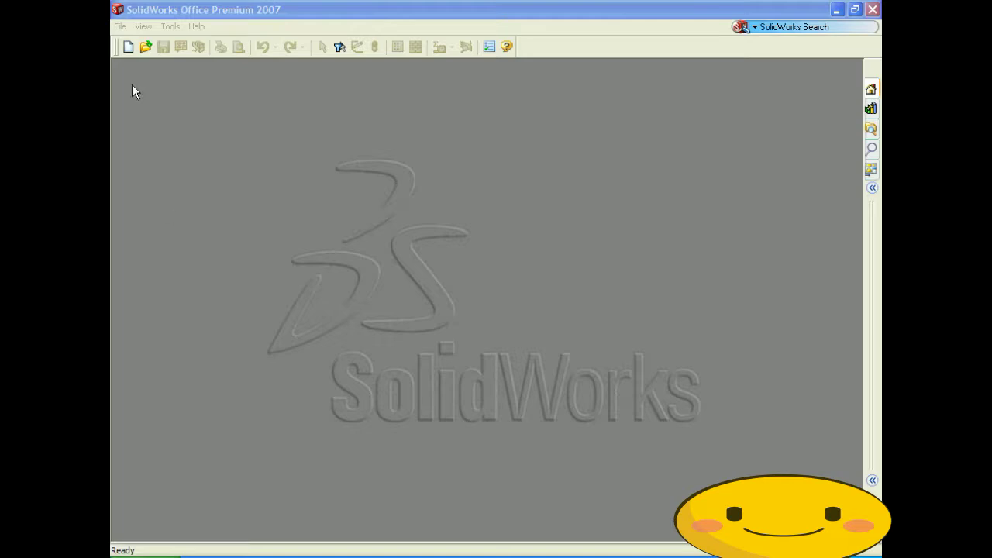
{"action": "left_click", "coordinate": [165, 6]}
{"action": "left_click", "coordinate": [169, 26]}
{"action": "left_click", "coordinate": [198, 126]}
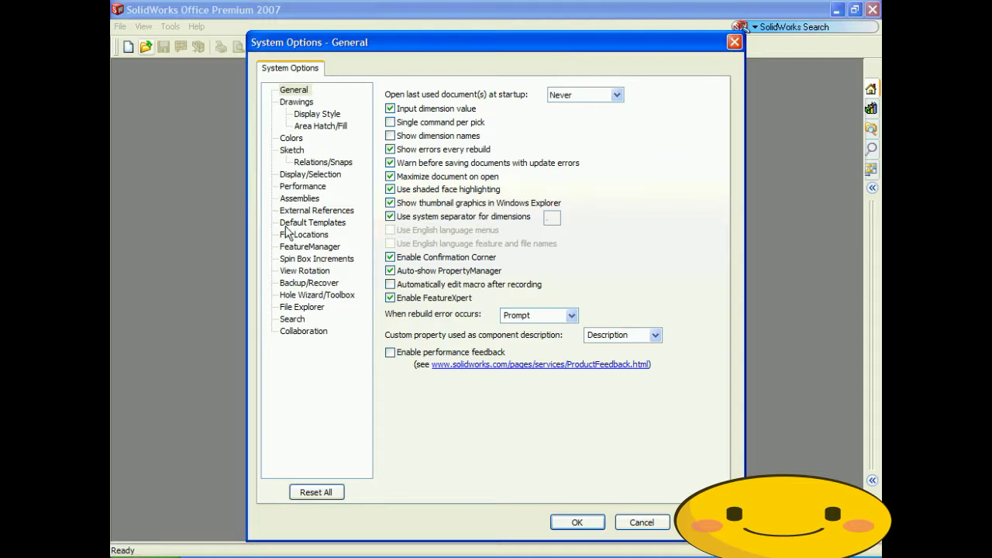
{"action": "left_click", "coordinate": [288, 236]}
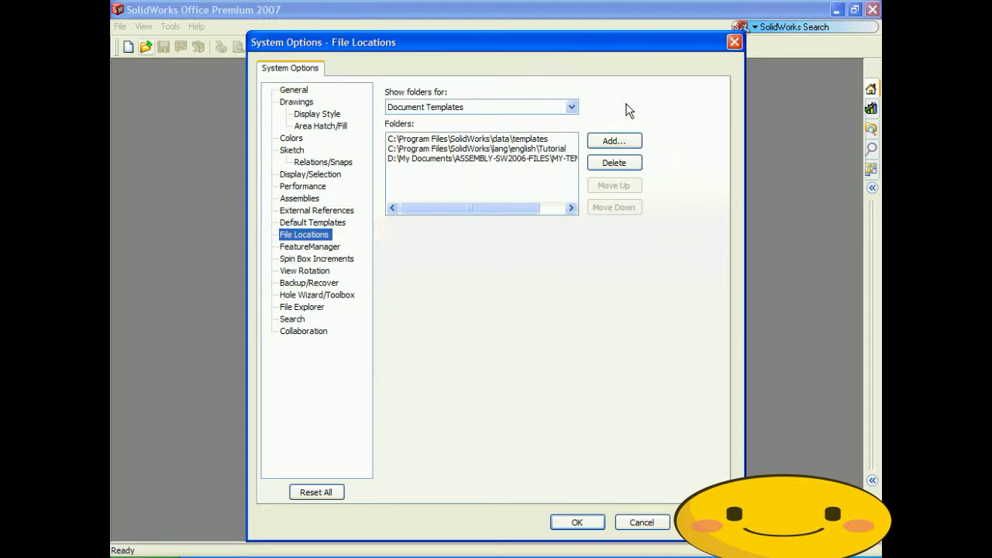
{"action": "left_click", "coordinate": [511, 140]}
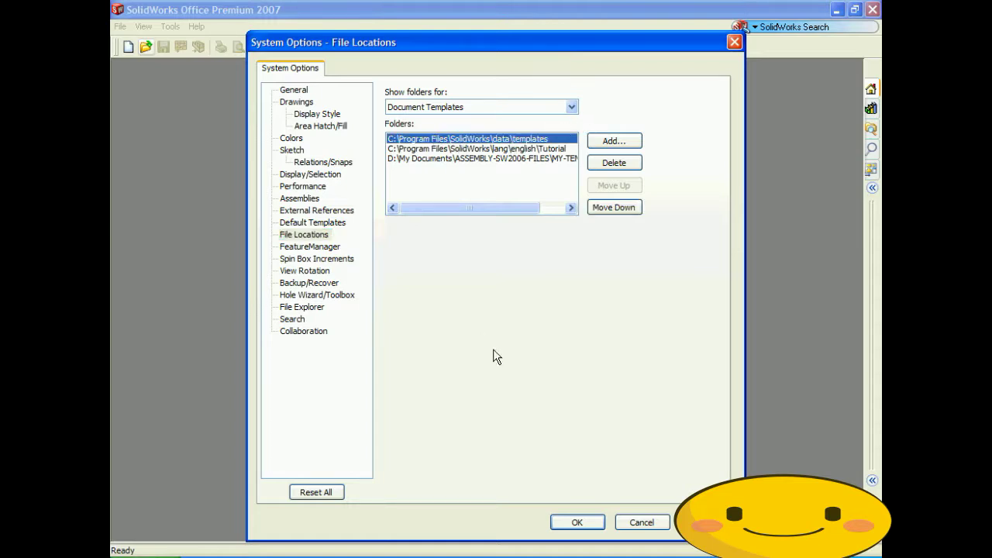
{"action": "left_click", "coordinate": [576, 522]}
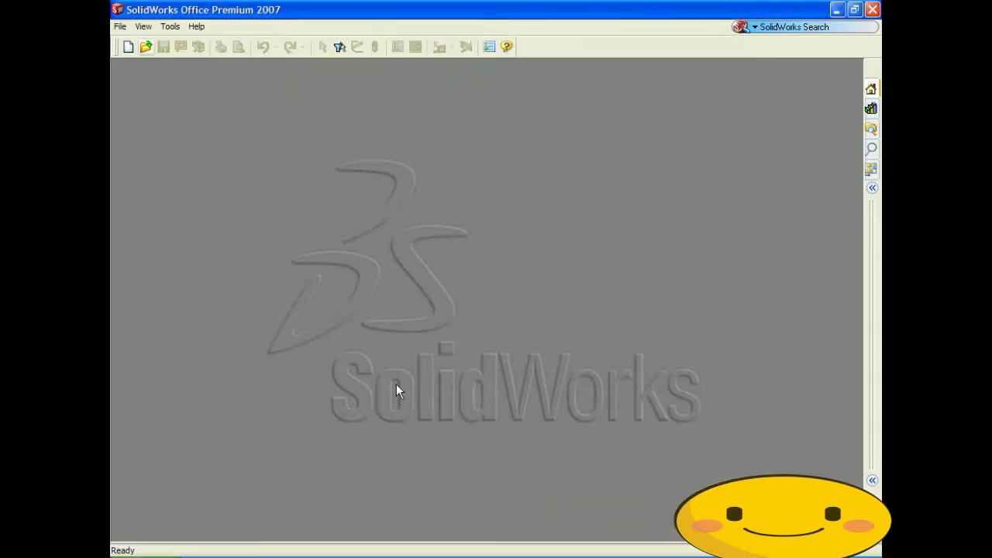
Create a new part from the PART-MM-ANSI-AL6061 template in MY-TEMPLATES
{"action": "left_click", "coordinate": [120, 28]}
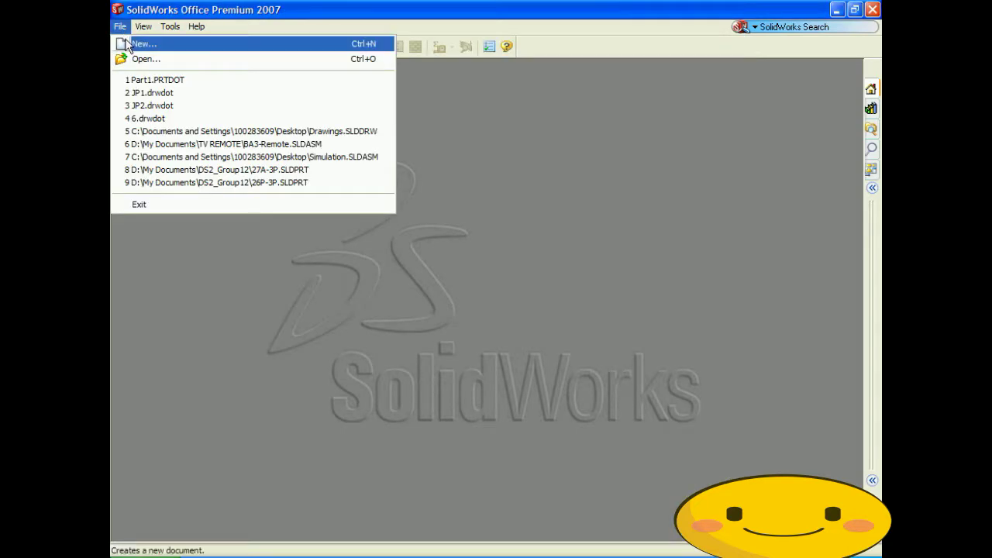
{"action": "left_click", "coordinate": [129, 38]}
{"action": "left_click", "coordinate": [385, 164]}
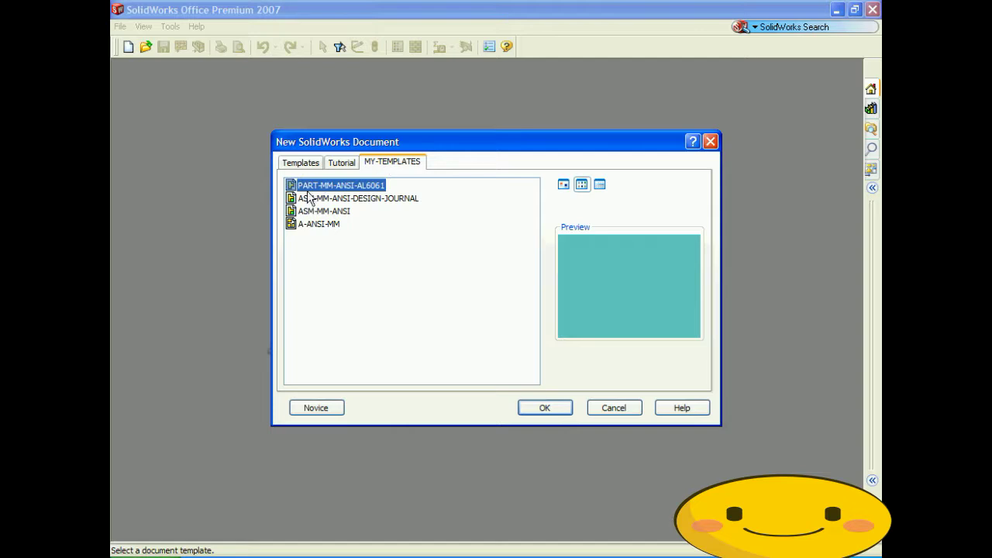
{"action": "left_click", "coordinate": [304, 225]}
{"action": "left_click", "coordinate": [309, 189]}
{"action": "left_click", "coordinate": [553, 404]}
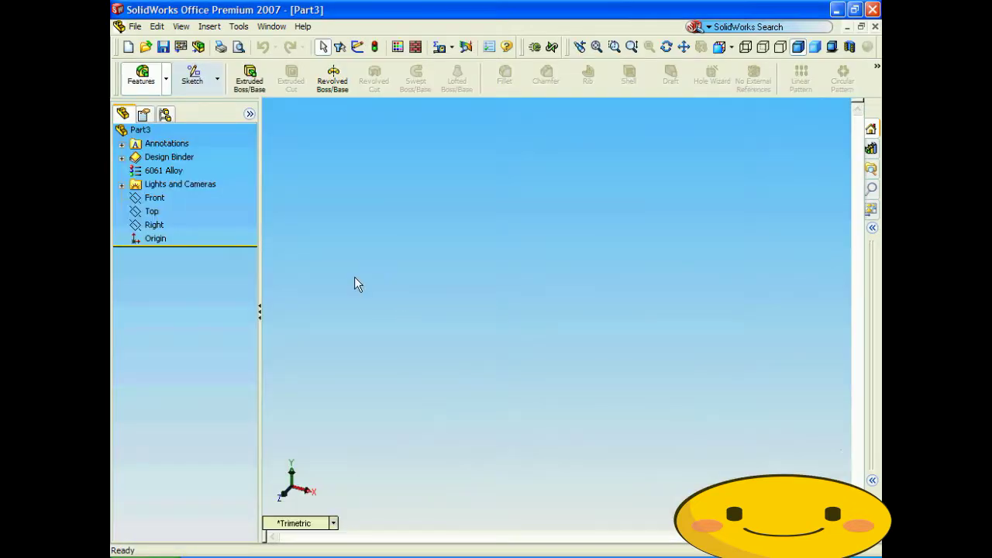
Set the part's material to 2014 Alloy from the Aluminum Alloys
{"action": "right_click", "coordinate": [161, 177]}
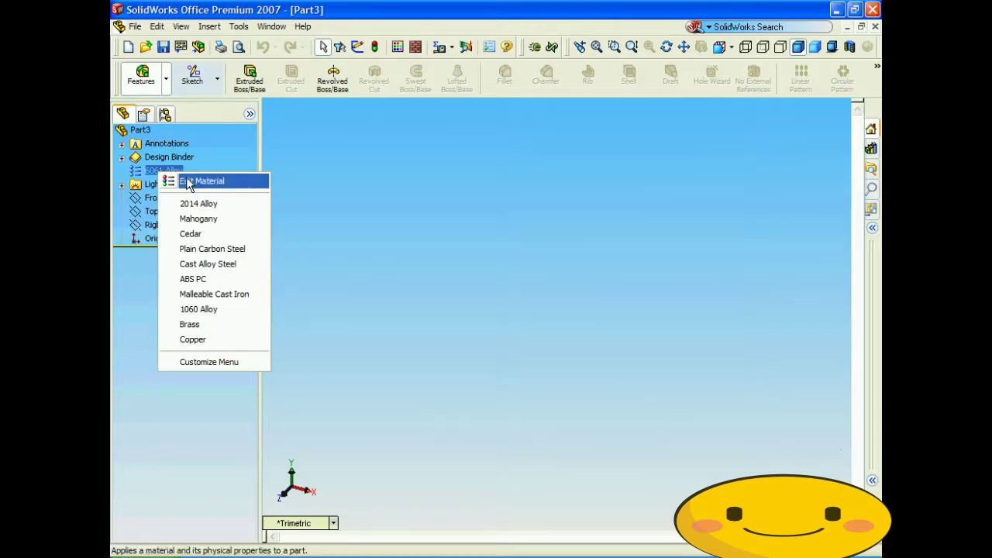
{"action": "left_click", "coordinate": [188, 183]}
{"action": "left_click", "coordinate": [181, 262]}
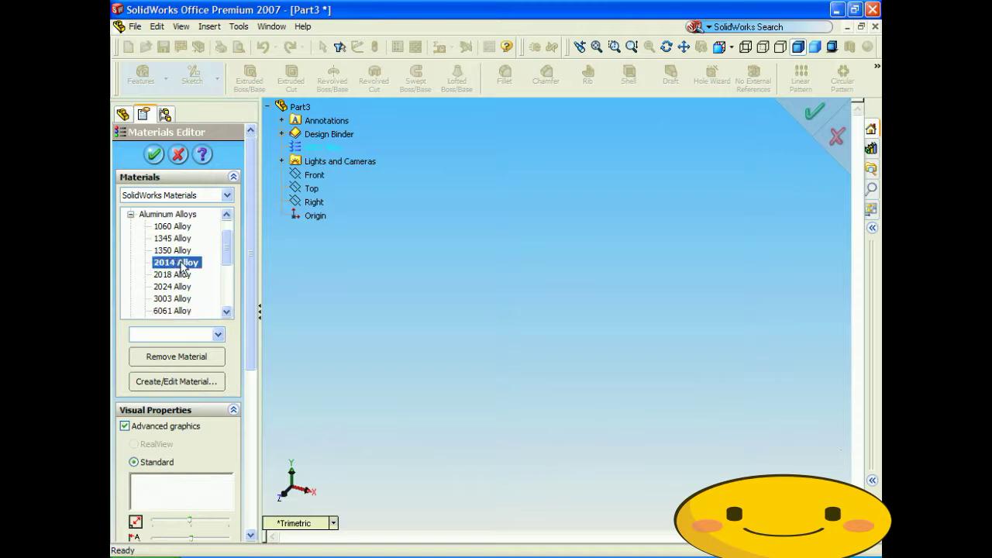
{"action": "left_click", "coordinate": [158, 156]}
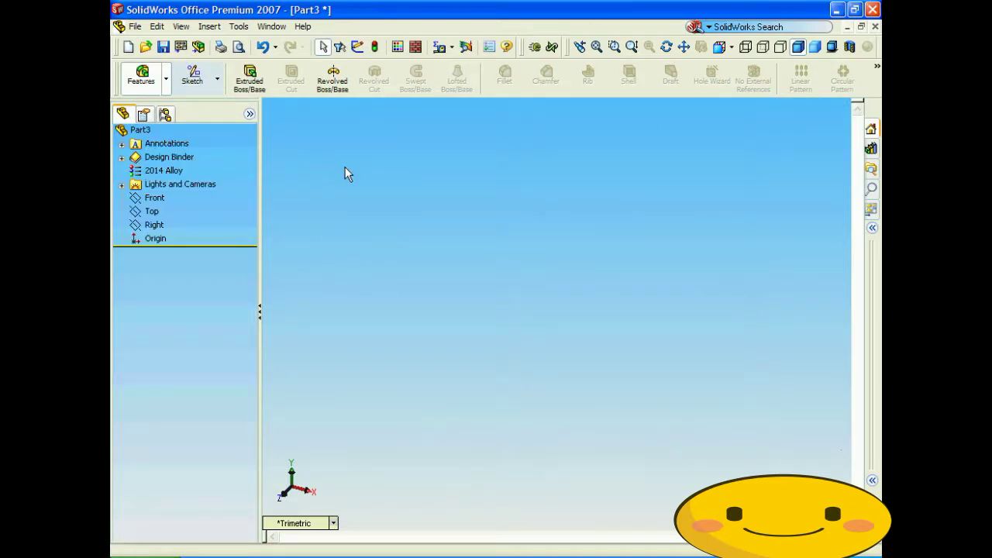
Set the part's unit system to CGS (centimeter, gram, second) and raise the decimal places of the length units
{"action": "left_click", "coordinate": [238, 27]}
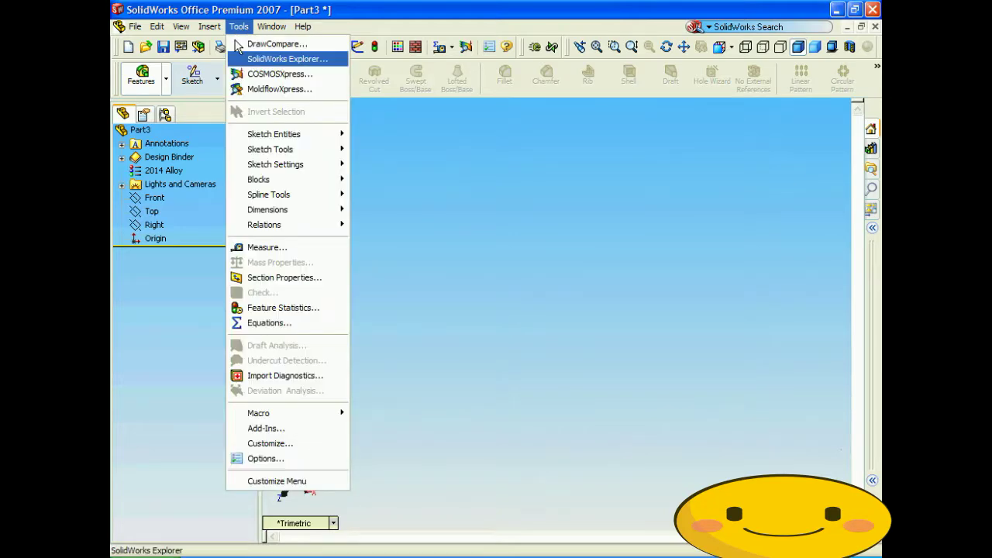
{"action": "left_click", "coordinate": [262, 458]}
{"action": "left_click", "coordinate": [369, 70]}
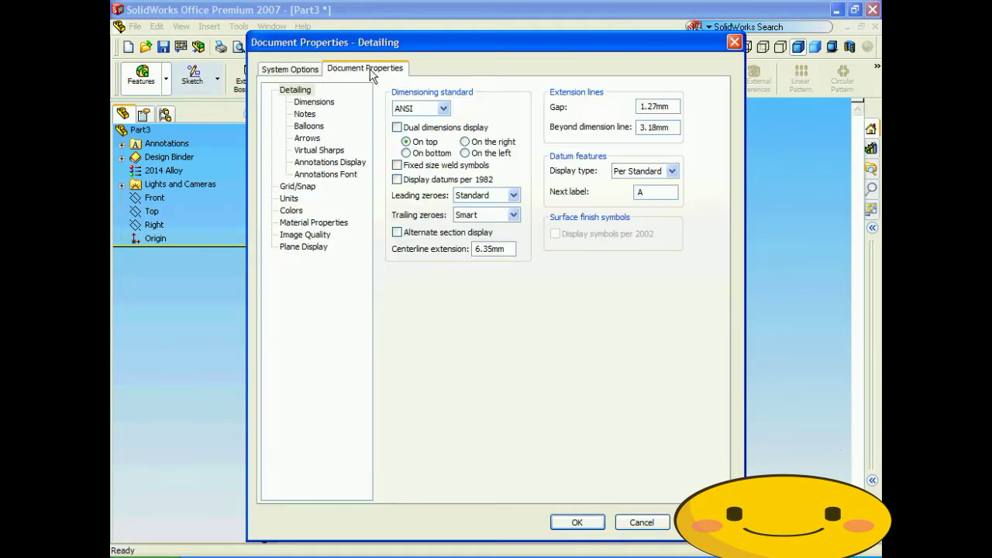
{"action": "left_click", "coordinate": [290, 199]}
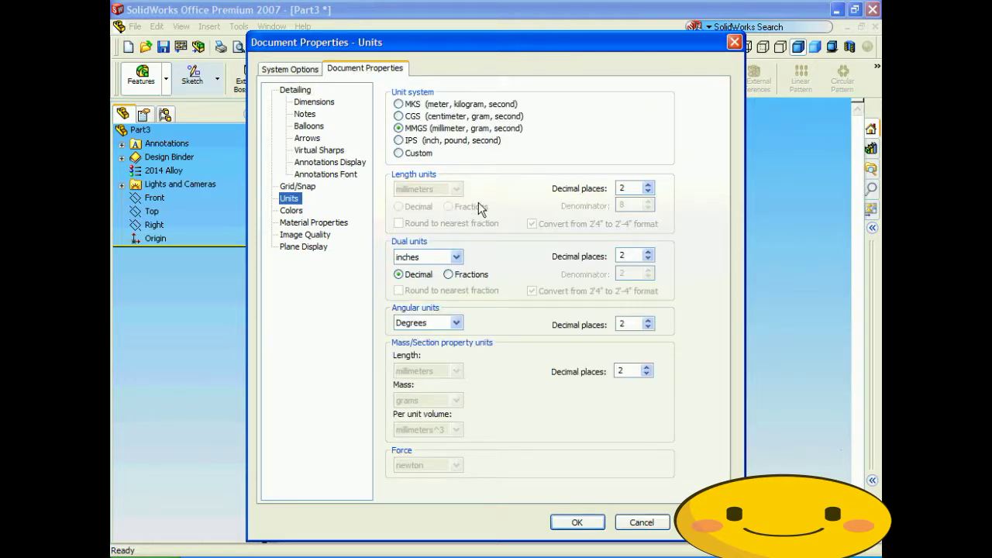
{"action": "left_click", "coordinate": [398, 116]}
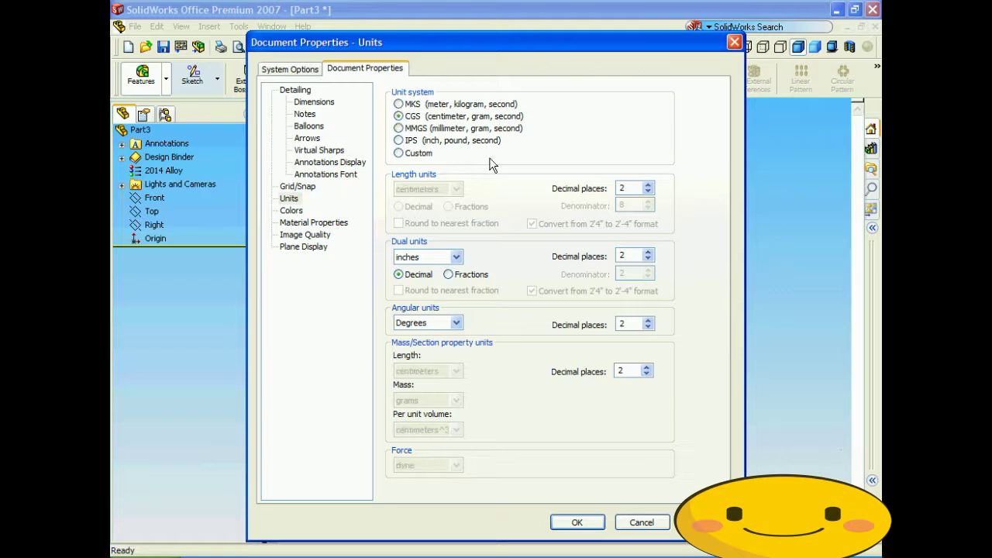
{"action": "left_click", "coordinate": [649, 186]}
{"action": "left_click", "coordinate": [576, 522]}
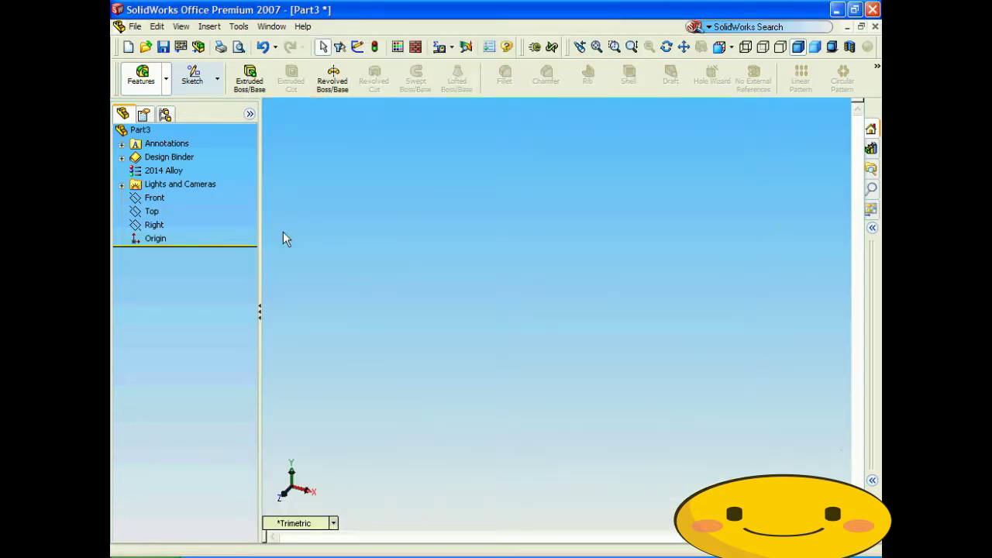
Save the part as a Part Templates (*.prtdot) file named JP1 in the templates folder
{"action": "left_click", "coordinate": [134, 27]}
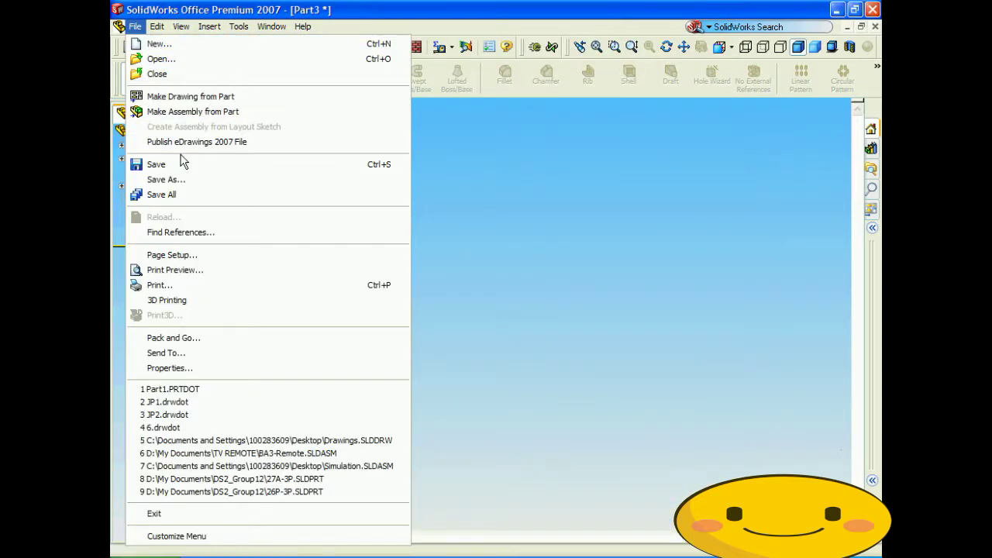
{"action": "left_click", "coordinate": [180, 180]}
{"action": "left_click", "coordinate": [447, 326]}
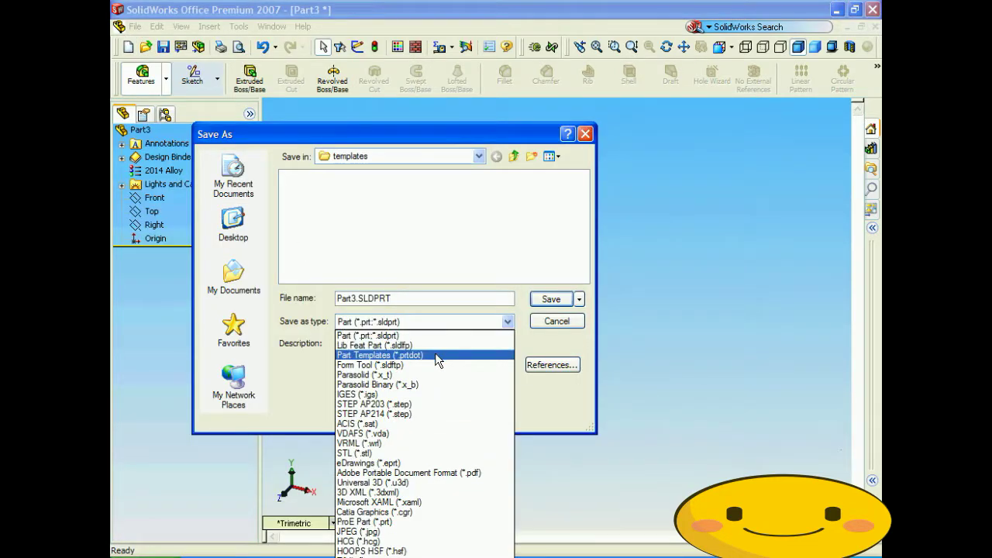
{"action": "left_click", "coordinate": [435, 355]}
{"action": "double_click", "coordinate": [409, 298]}
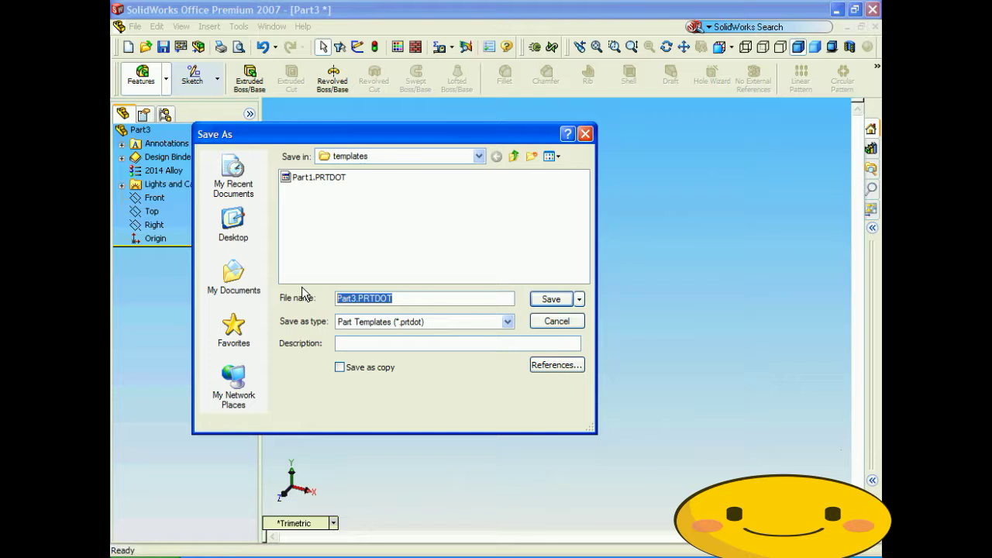
{"action": "type", "text": "JP1"}
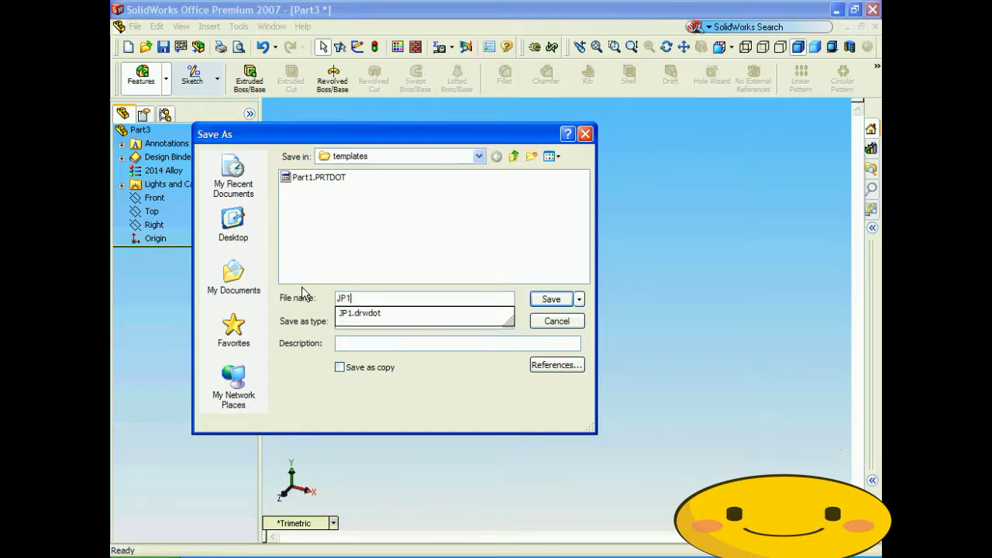
{"action": "left_click", "coordinate": [539, 298]}
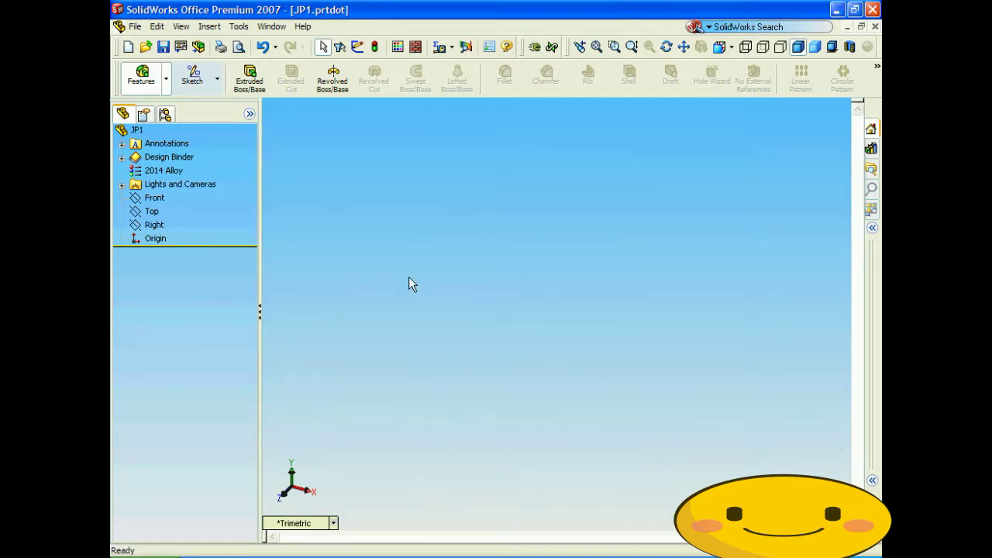
Close the JP1 template file and create a new part from the JP1 part template in Templates
{"action": "left_click", "coordinate": [875, 26]}
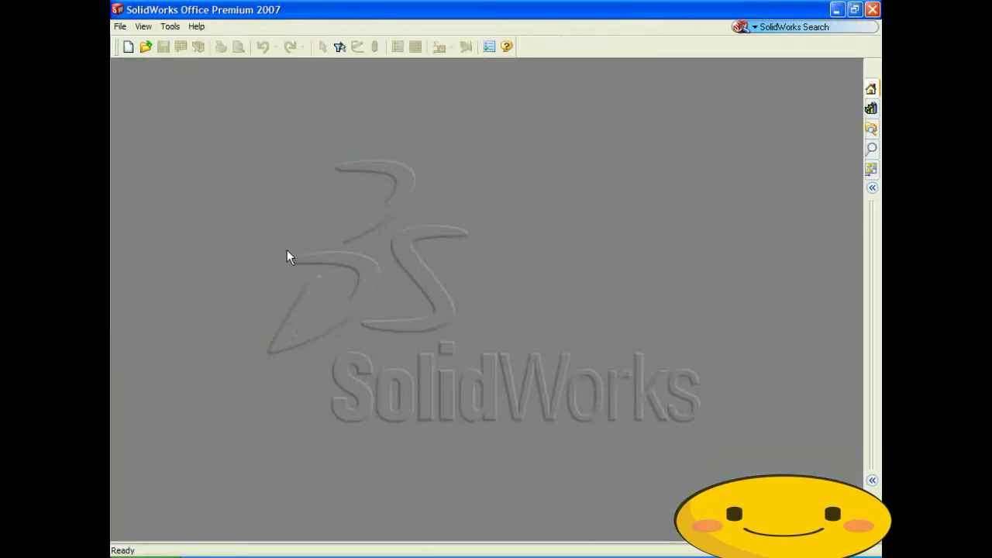
{"action": "left_click", "coordinate": [120, 28]}
{"action": "left_click", "coordinate": [133, 44]}
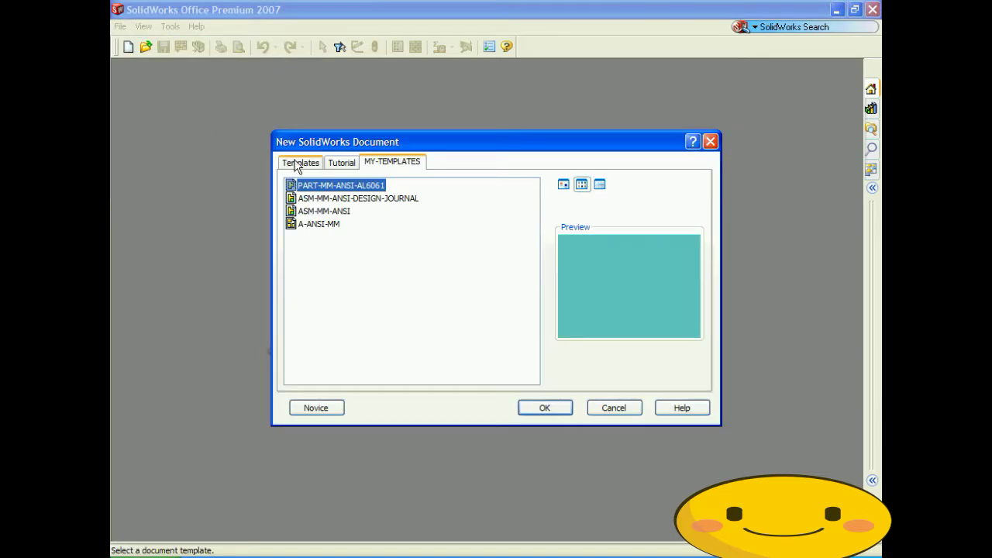
{"action": "left_click", "coordinate": [296, 164]}
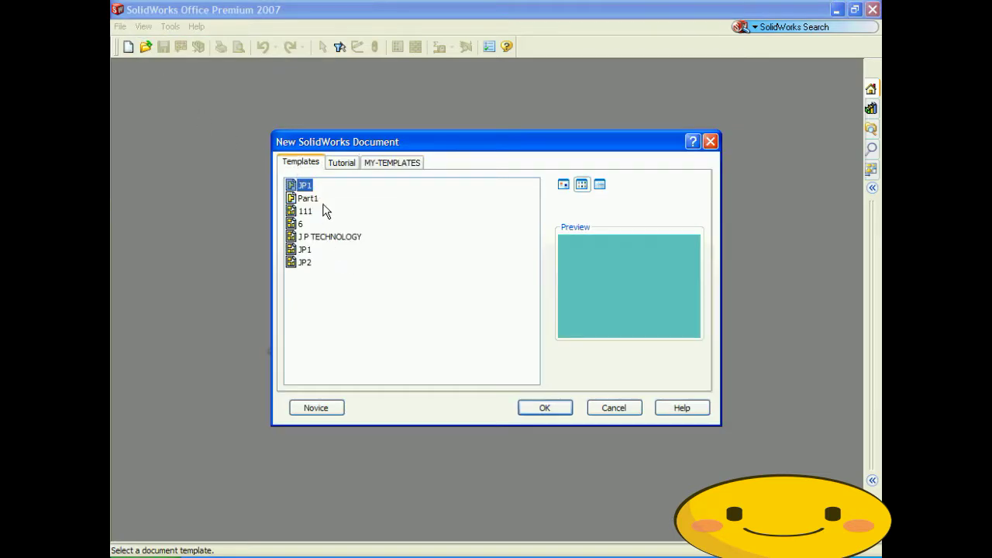
{"action": "left_click", "coordinate": [554, 404]}
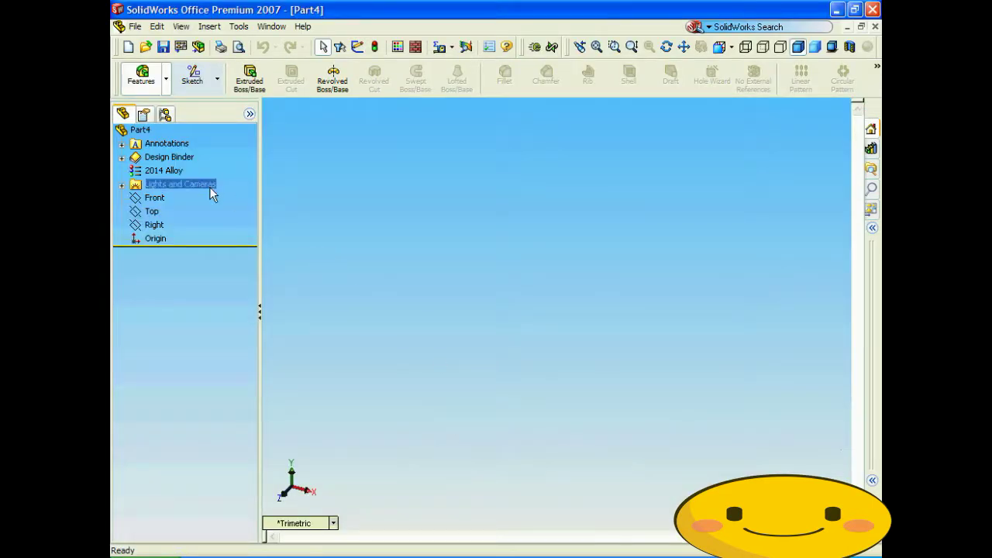
Check the new part's material and the Units page of its document properties
{"action": "left_click", "coordinate": [165, 172]}
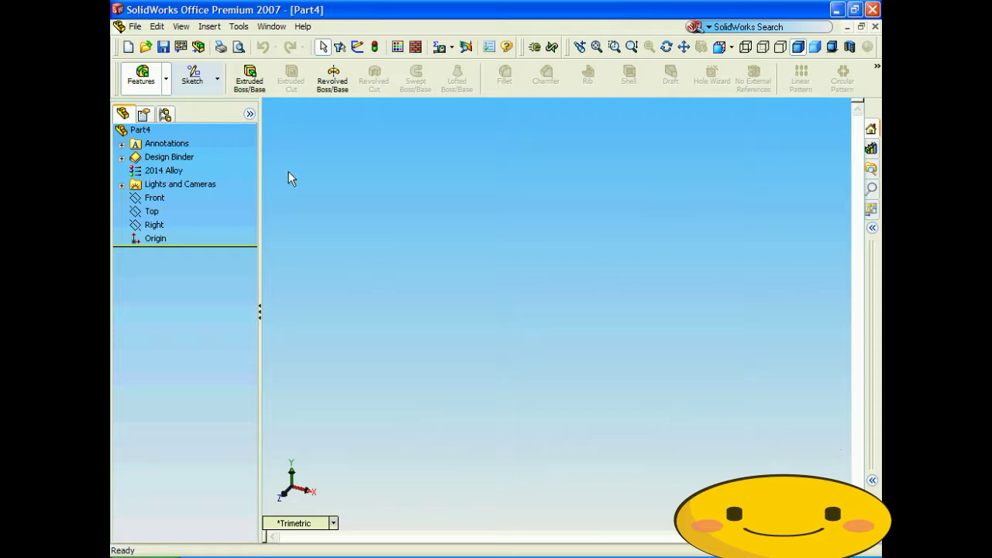
{"action": "left_click", "coordinate": [236, 26]}
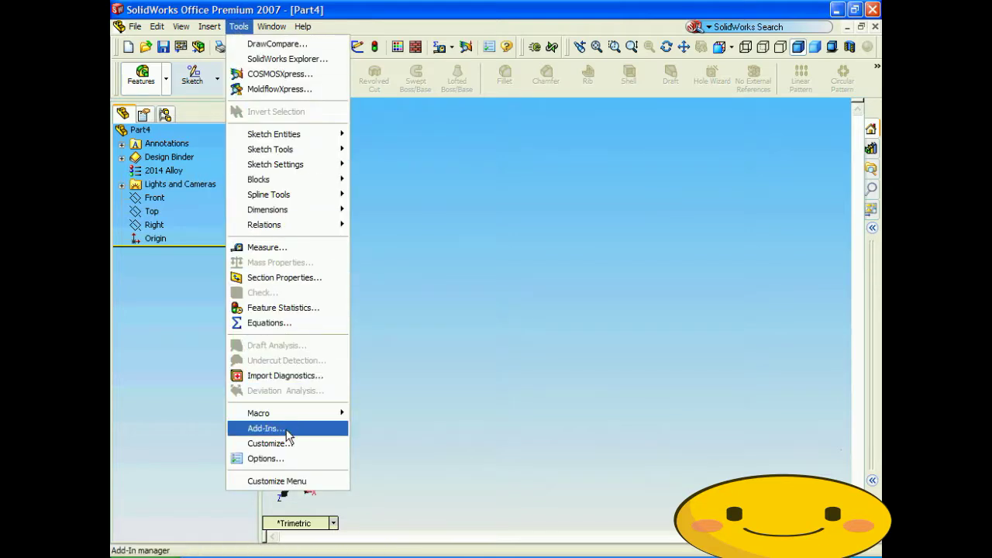
{"action": "left_click", "coordinate": [288, 461]}
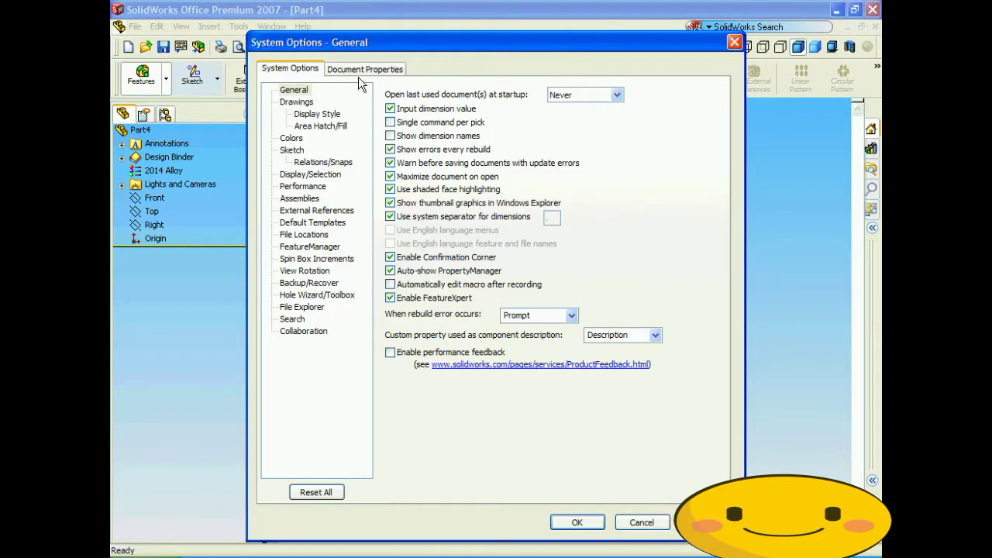
{"action": "left_click", "coordinate": [361, 69]}
{"action": "left_click", "coordinate": [289, 198]}
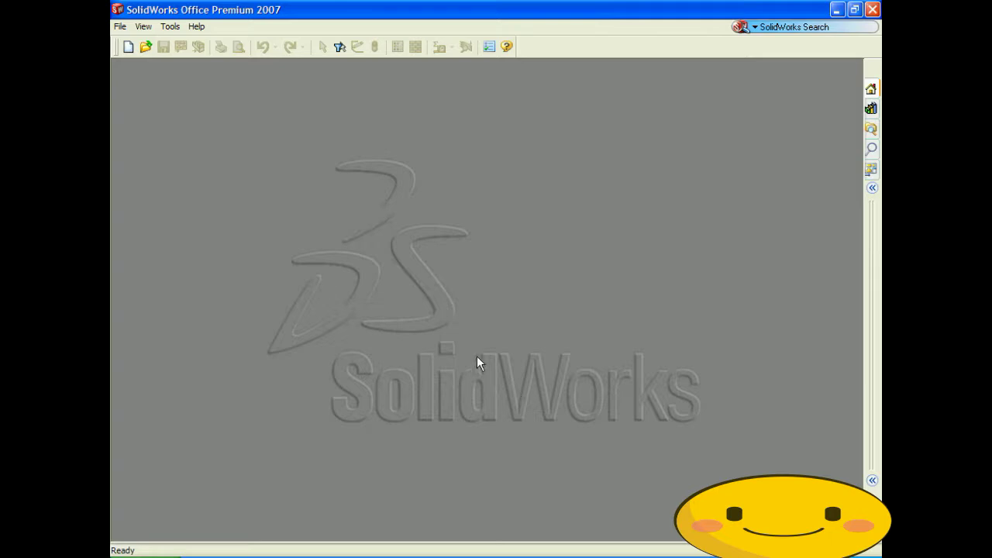
Open the part file 5.SLDPRT from the DS2_Group12 folder
{"action": "left_click", "coordinate": [120, 26]}
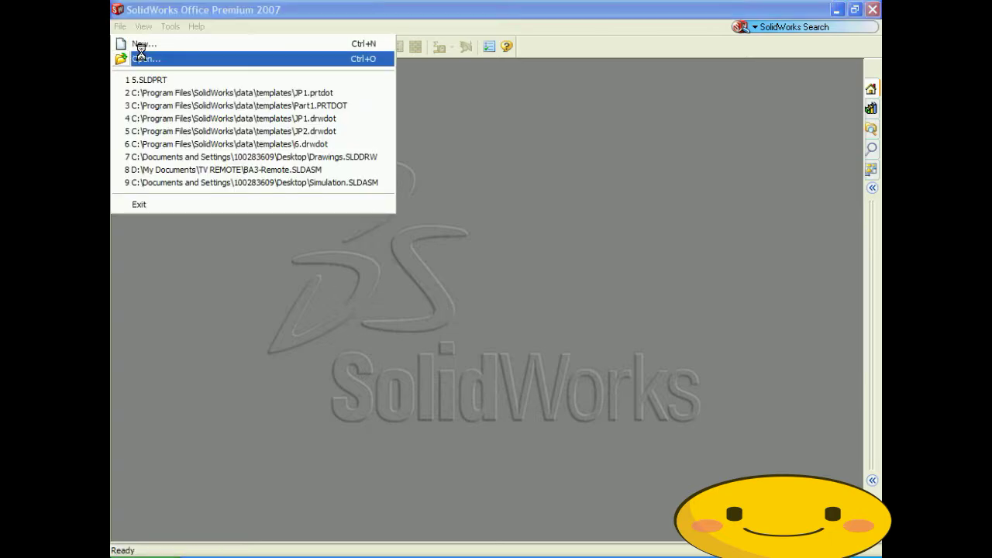
{"action": "left_click", "coordinate": [141, 56]}
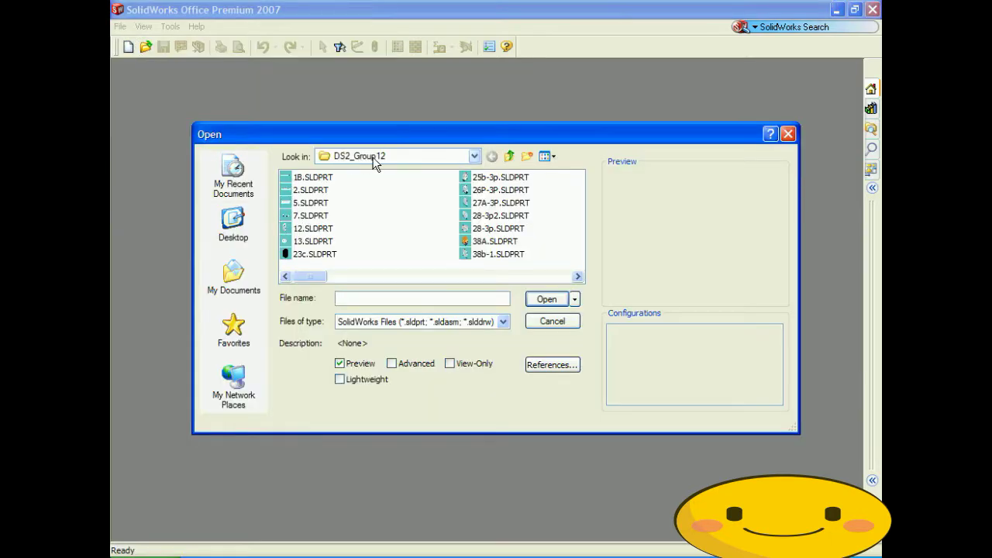
{"action": "left_click", "coordinate": [314, 202]}
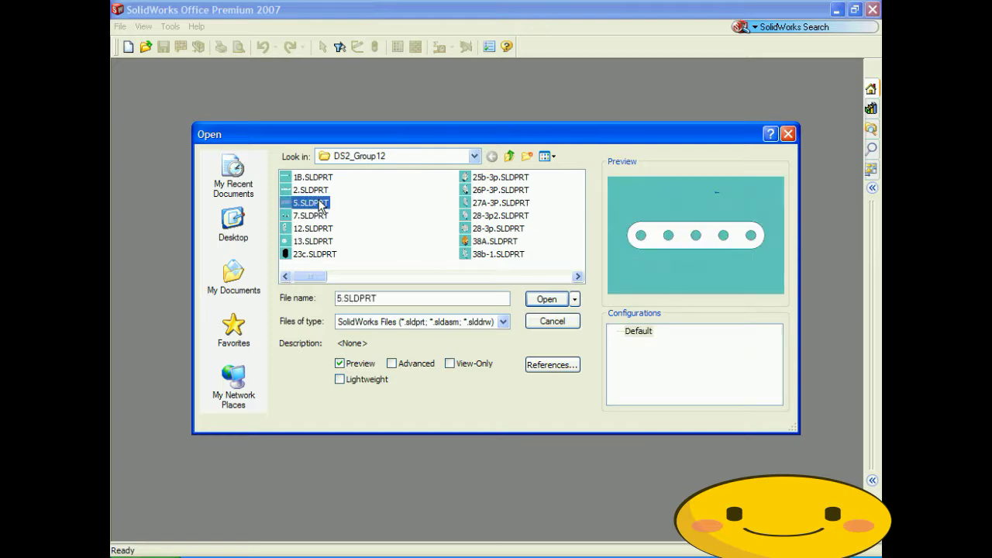
{"action": "left_click", "coordinate": [542, 301]}
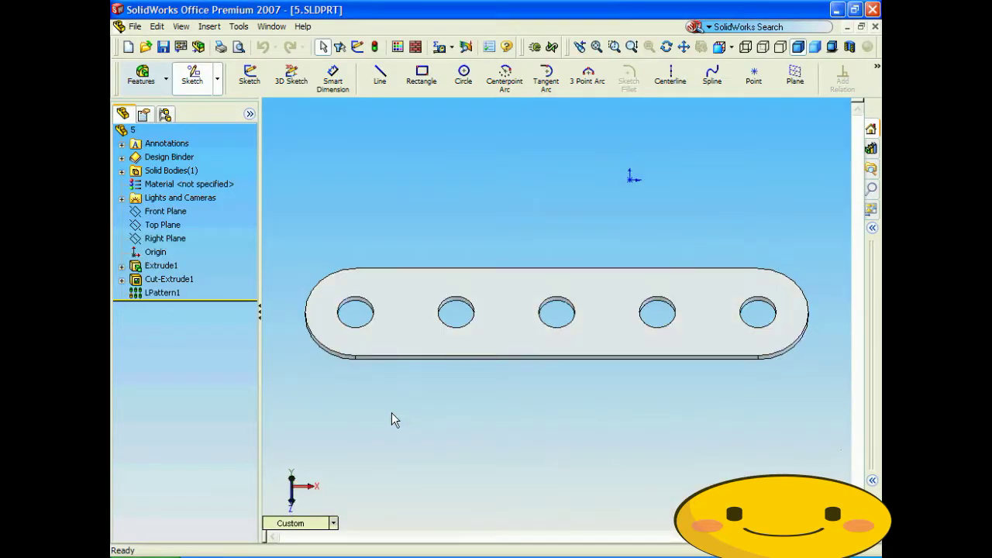
Insert an auto-created design table containing the dimensions D1@Extrude1, D3@LPattern1 and D1@LPattern1
{"action": "key", "text": "Left"}
{"action": "key", "text": "Up"}
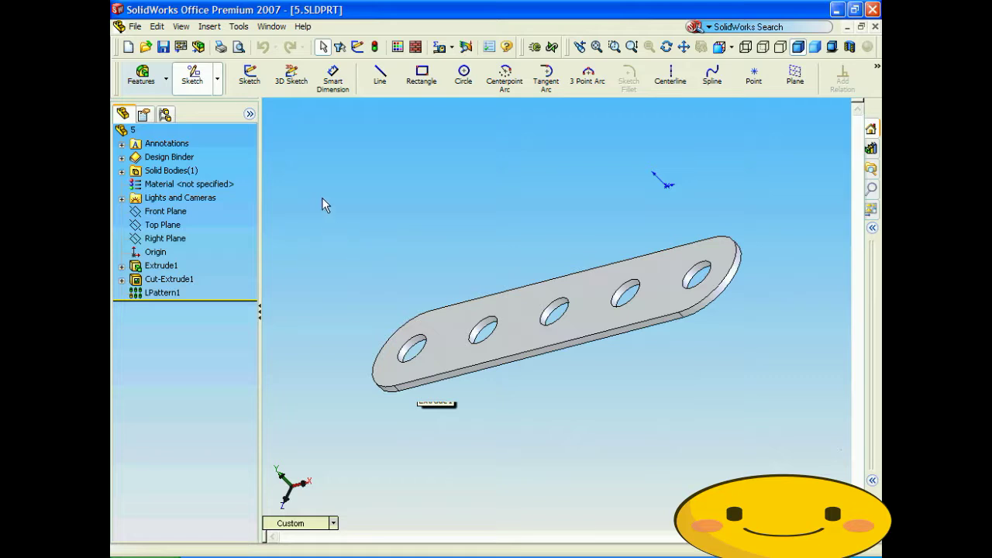
{"action": "left_click", "coordinate": [209, 26]}
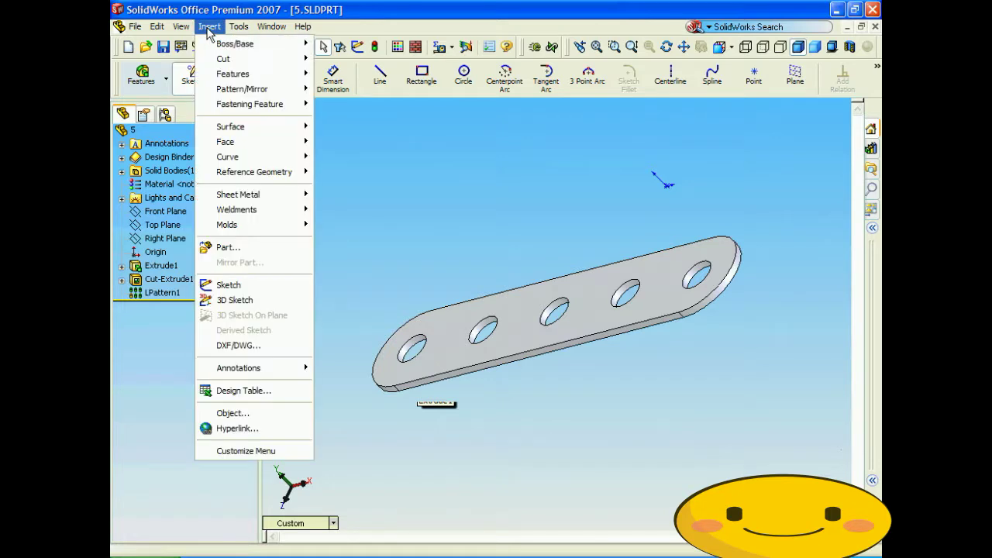
{"action": "left_click", "coordinate": [252, 391]}
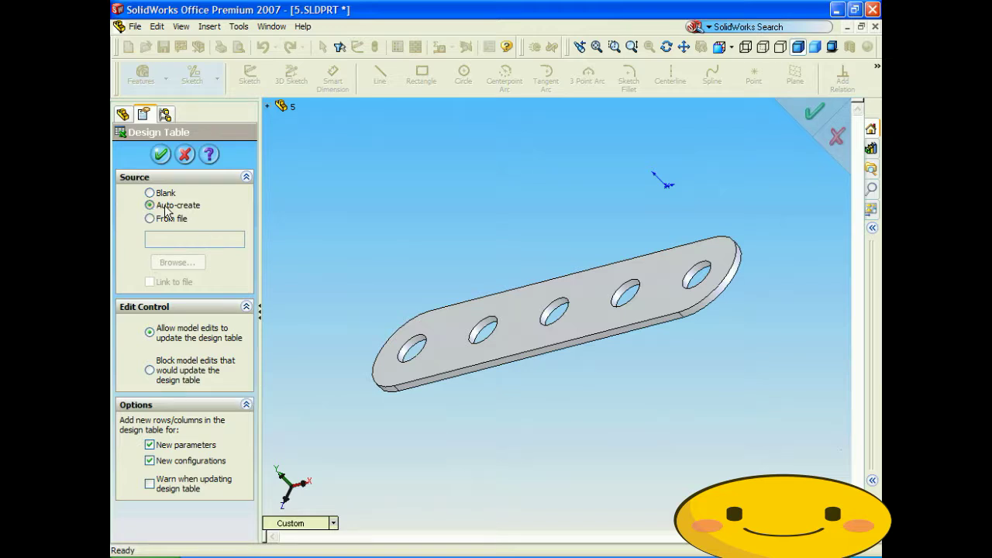
{"action": "left_click", "coordinate": [161, 154]}
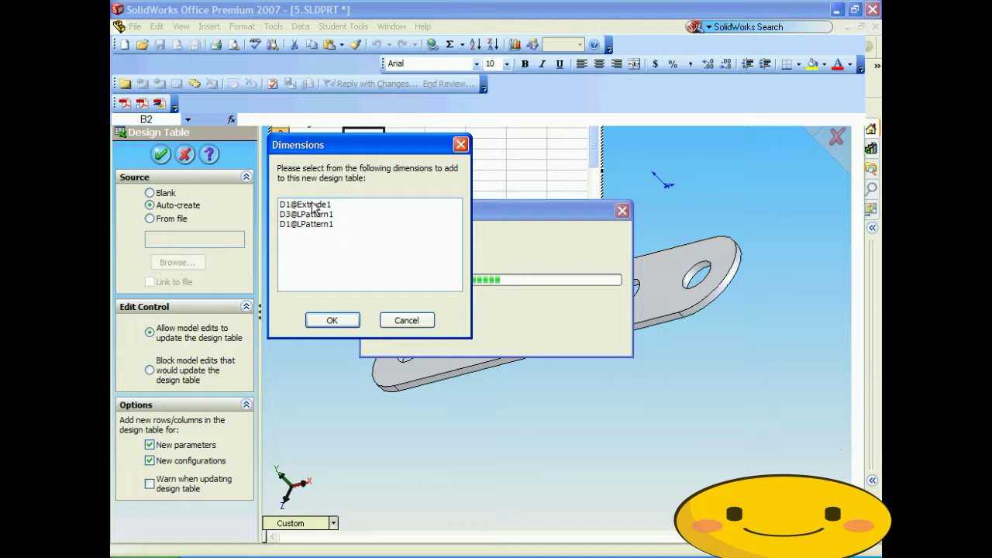
{"action": "left_click", "coordinate": [313, 205]}
{"action": "left_click", "coordinate": [311, 215], "text": "ctrl"}
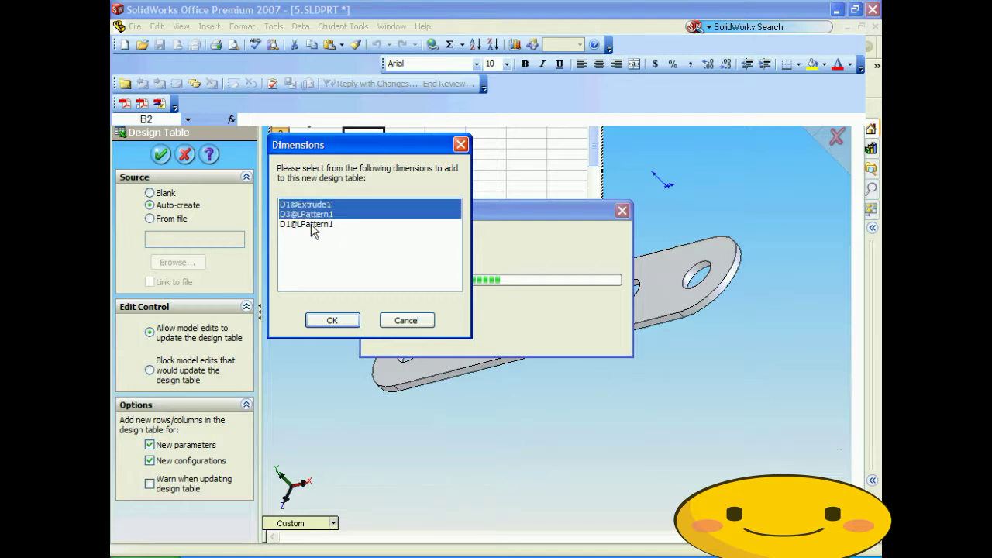
{"action": "left_click", "coordinate": [311, 226], "text": "ctrl"}
{"action": "left_click", "coordinate": [338, 318]}
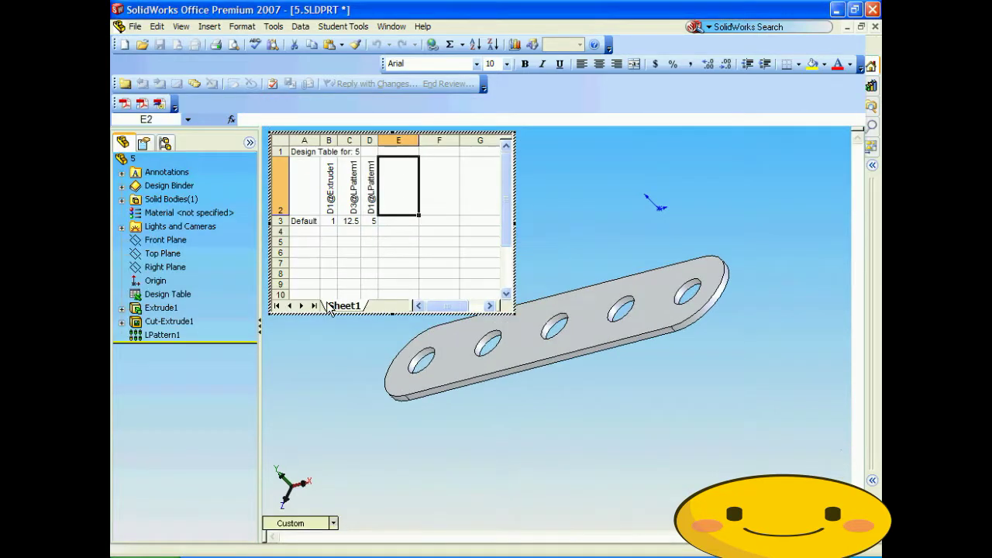
Add three configurations named 1, 2 and 3 below the Default row of the design table
{"action": "left_click", "coordinate": [305, 220]}
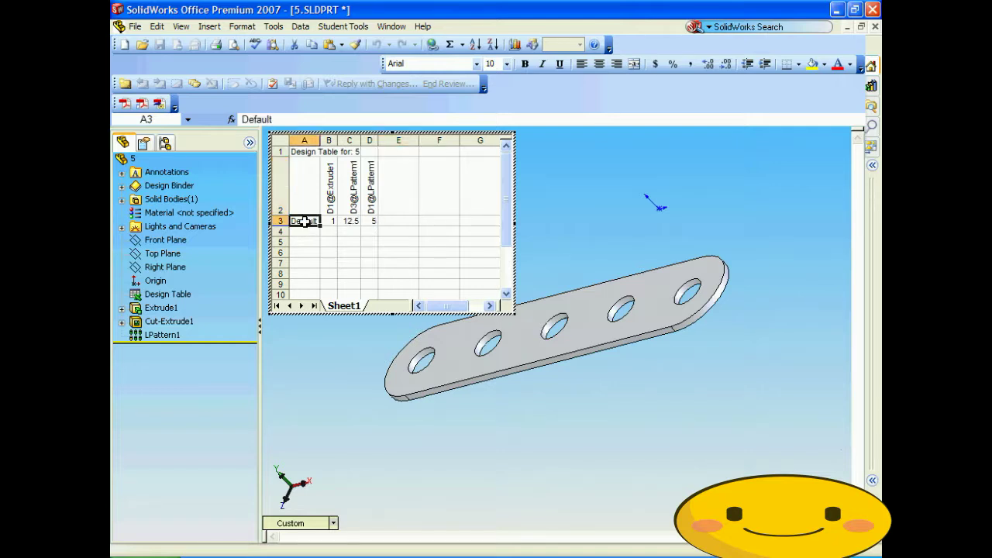
{"action": "left_click", "coordinate": [349, 220]}
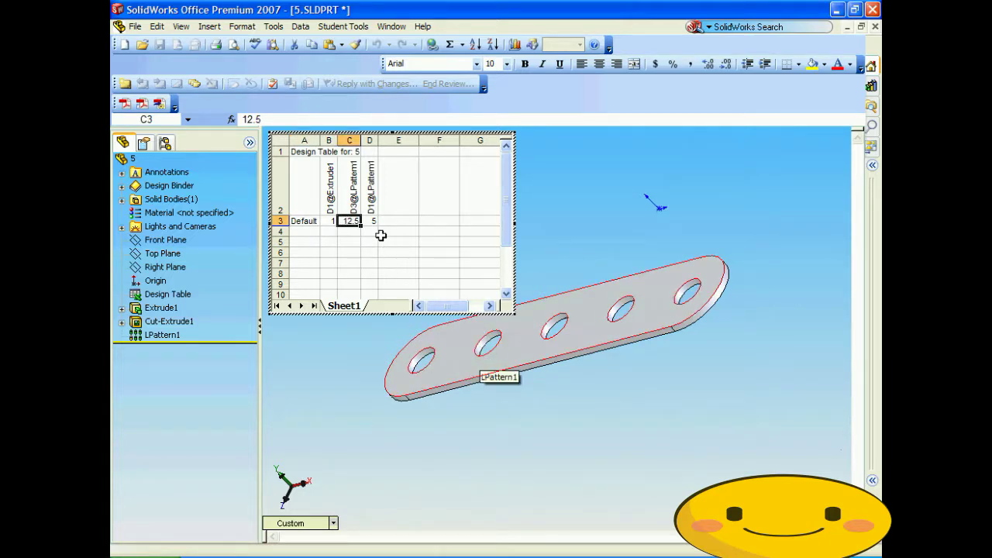
{"action": "left_click", "coordinate": [371, 221]}
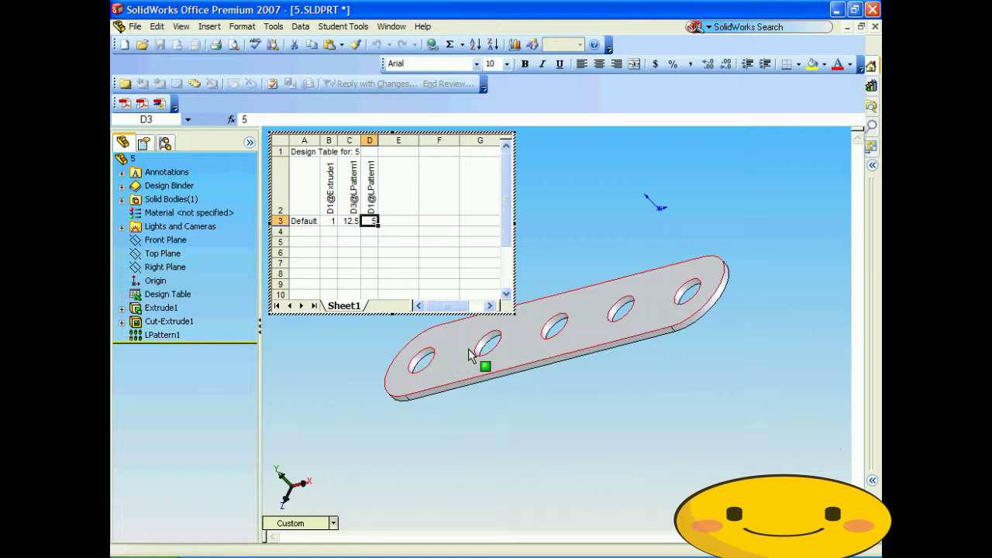
{"action": "left_click", "coordinate": [307, 232]}
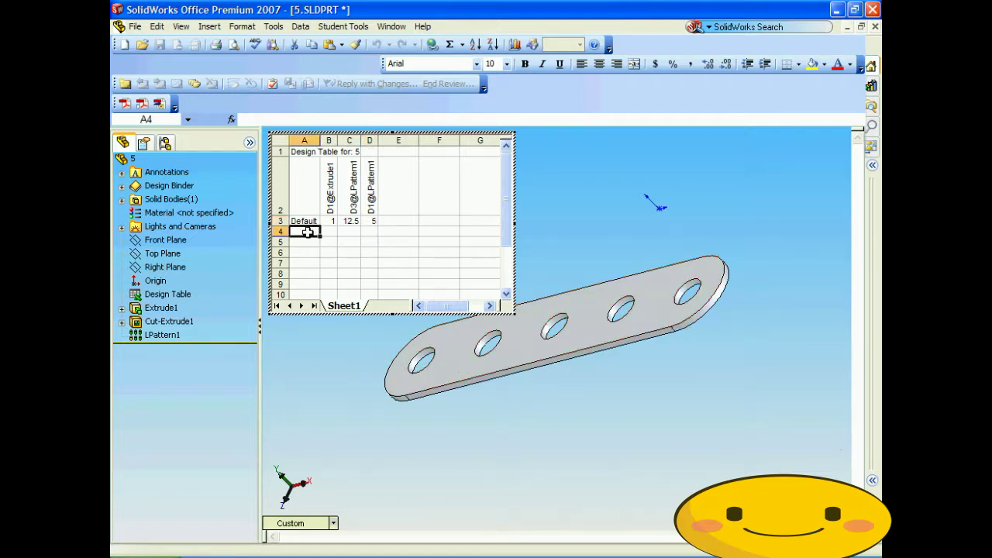
{"action": "type", "text": "1"}
{"action": "key", "text": "Return"}
{"action": "type", "text": "2"}
{"action": "key", "text": "Return"}
{"action": "type", "text": "3"}
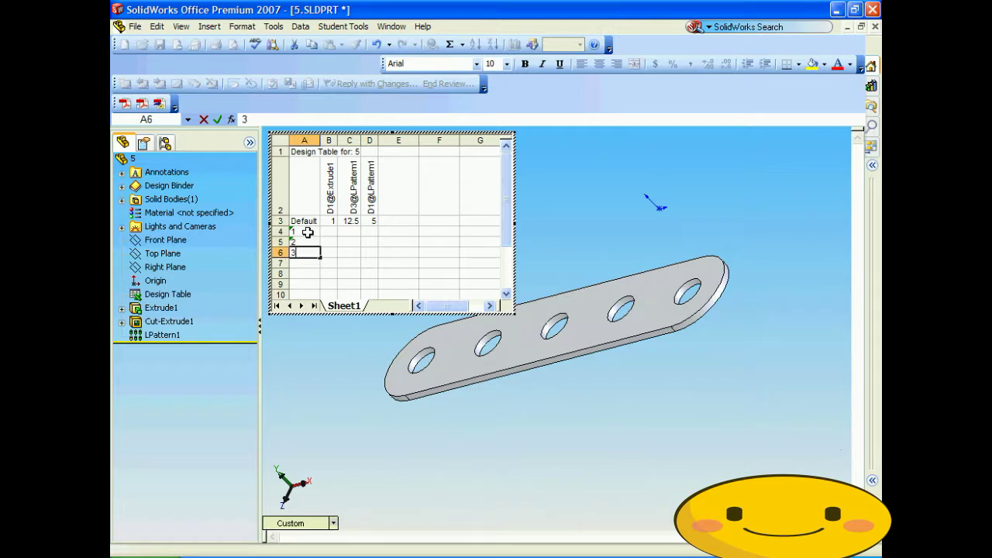
{"action": "key", "text": "Tab"}
Enter D1@Extrude1 values of 2, 3 and 4 for configurations 1, 2 and 3
{"action": "key", "text": "Up"}
{"action": "key", "text": "Up"}
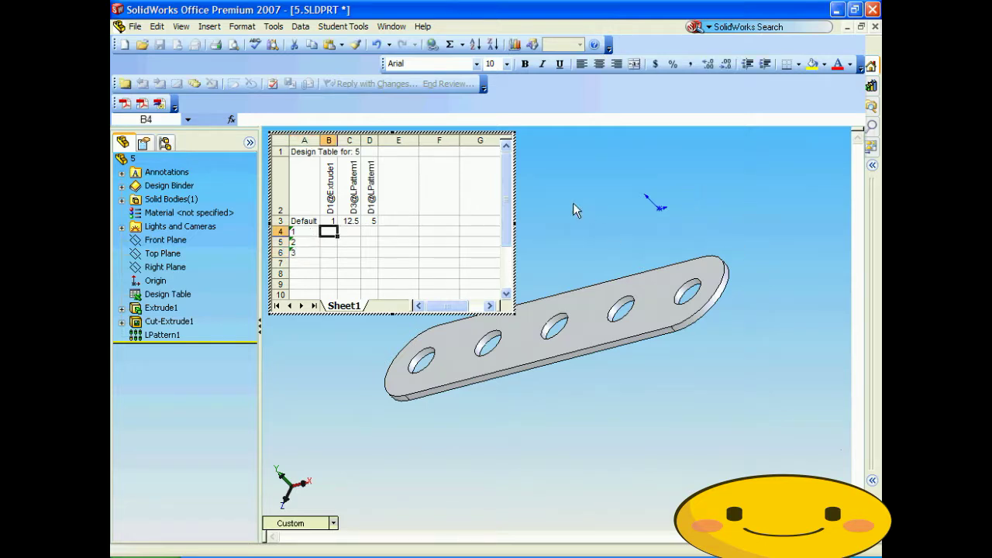
{"action": "type", "text": "2"}
{"action": "key", "text": "Return"}
{"action": "type", "text": "3"}
{"action": "key", "text": "Return"}
{"action": "type", "text": "4"}
{"action": "key", "text": "Tab"}
{"action": "key", "text": "Up"}
{"action": "key", "text": "Up"}
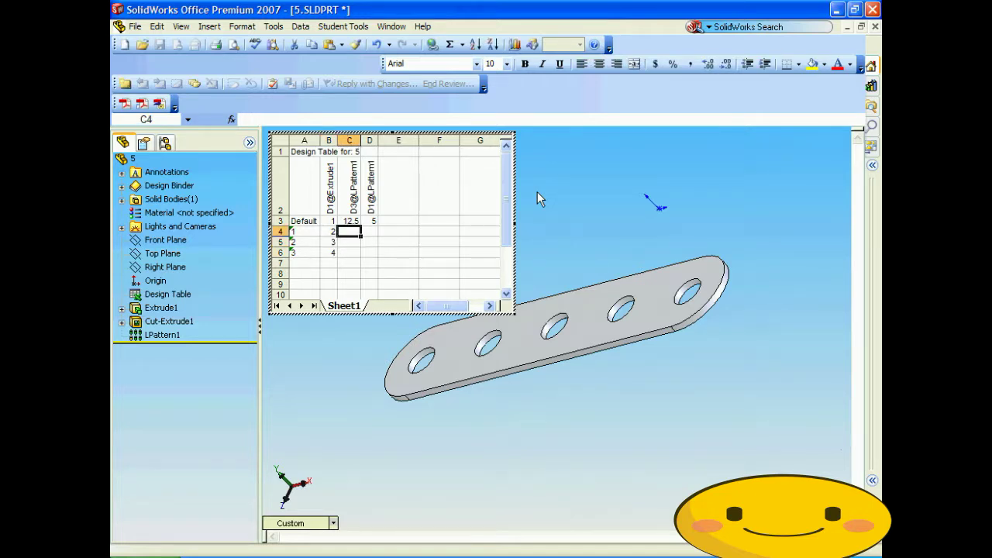
Enter a D3@LPattern1 value of 12.5 for each of configurations 1, 2 and 3 in the design table
{"action": "type", "text": "12.5"}
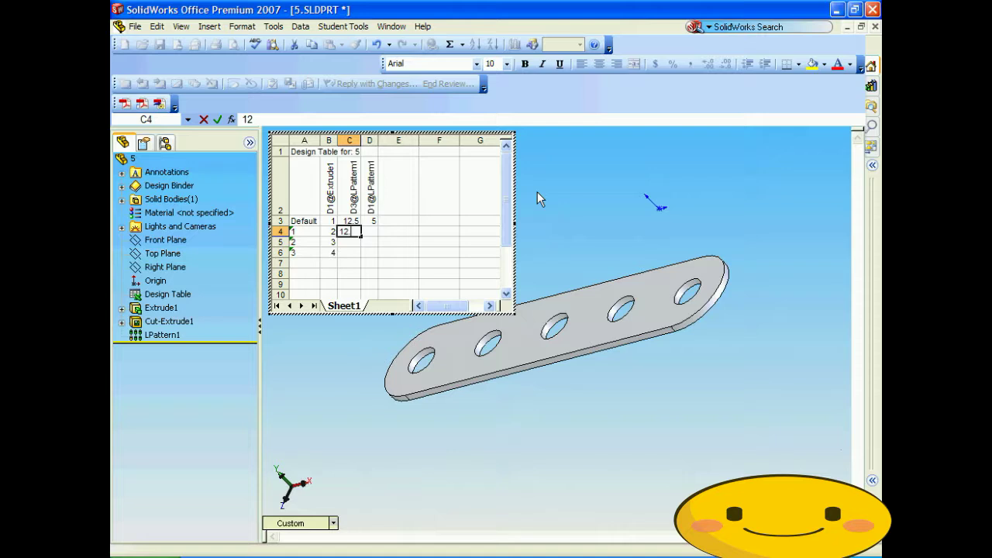
{"action": "key", "text": "Return"}
{"action": "type", "text": "12.5"}
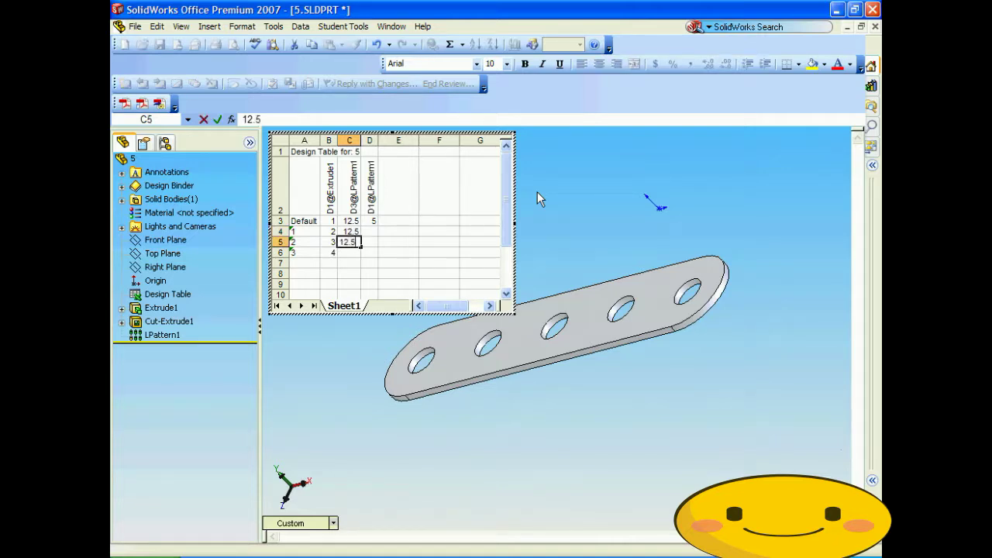
{"action": "key", "text": "Return"}
{"action": "type", "text": "12.5"}
{"action": "key", "text": "Tab"}
Enter D1@LPattern1 values of 4, 3 and 2 for configurations 1, 2 and 3, and generate the configurations from the table
{"action": "key", "text": "Up"}
{"action": "key", "text": "Up"}
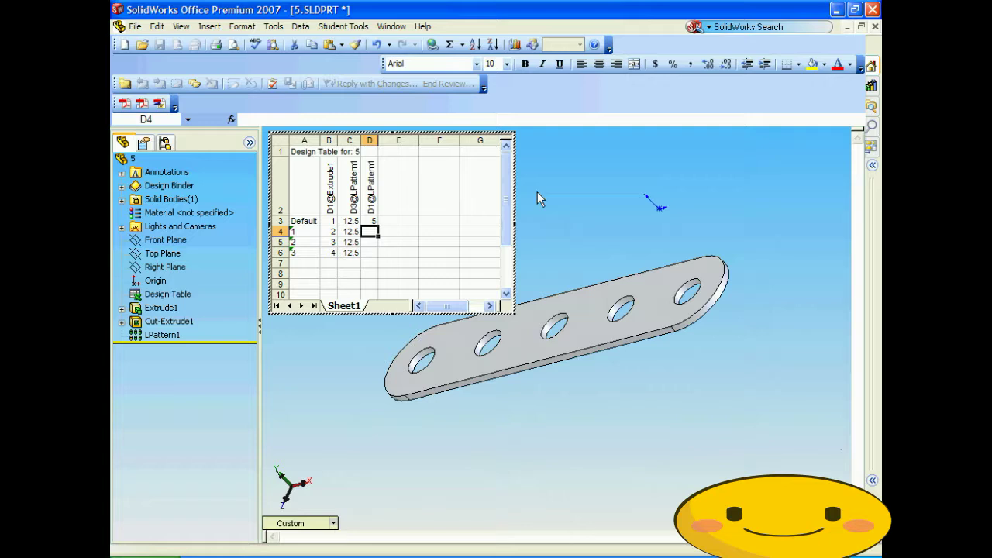
{"action": "type", "text": "4"}
{"action": "key", "text": "Return"}
{"action": "type", "text": "3"}
{"action": "key", "text": "Return"}
{"action": "type", "text": "2"}
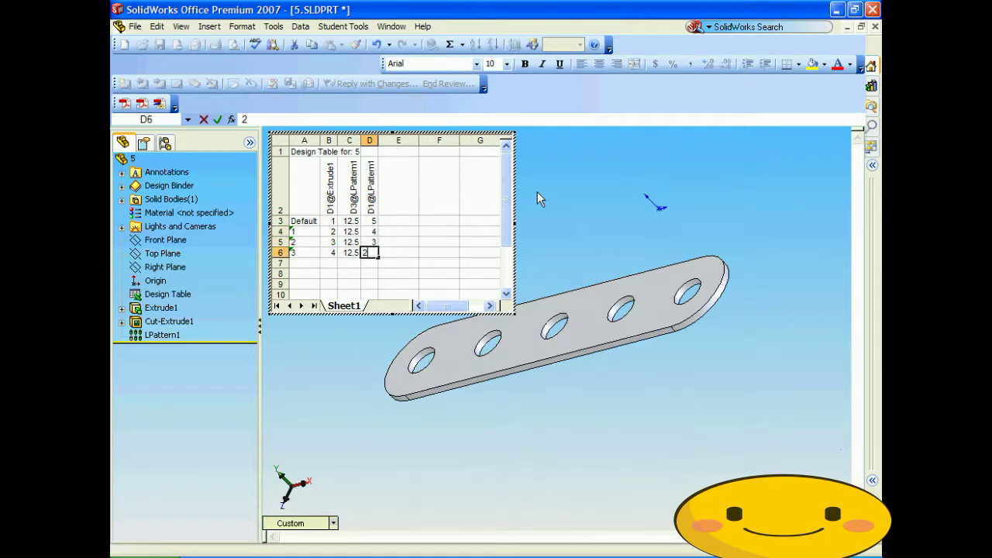
{"action": "key", "text": "Return"}
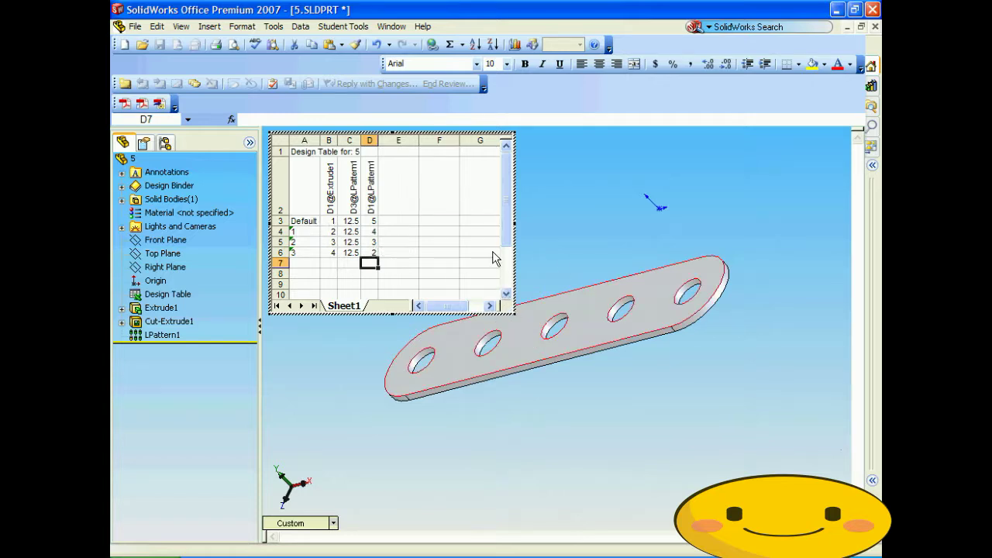
{"action": "left_click", "coordinate": [602, 184]}
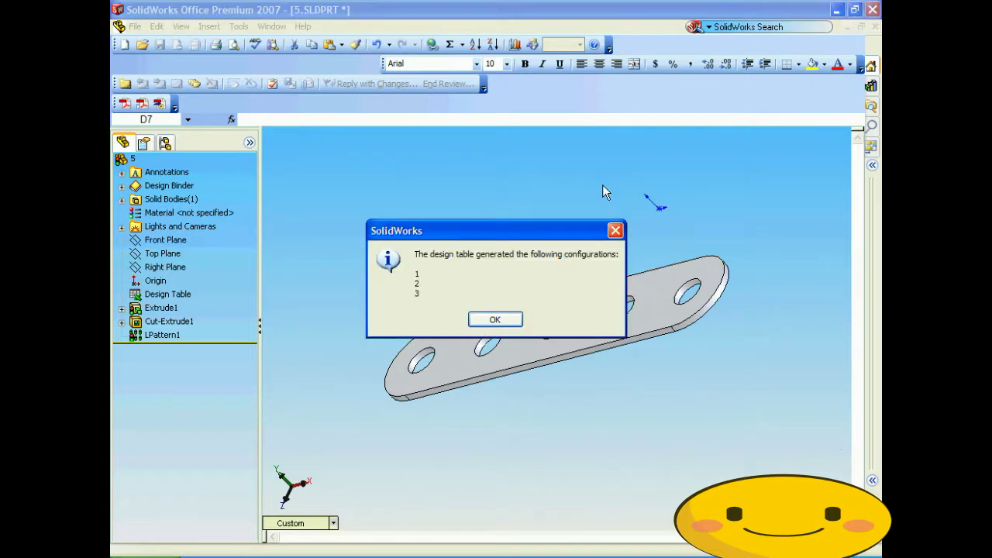
{"action": "left_click", "coordinate": [495, 320]}
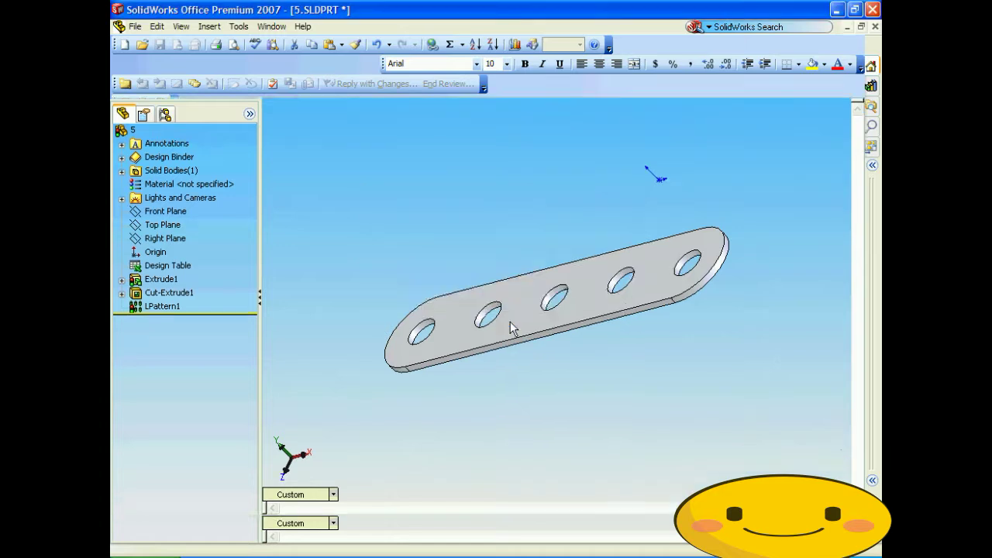
Activate configurations 1, 2, 3 and Default of part 5 in turn to compare their thickness and number of holes
{"action": "left_click", "coordinate": [167, 114]}
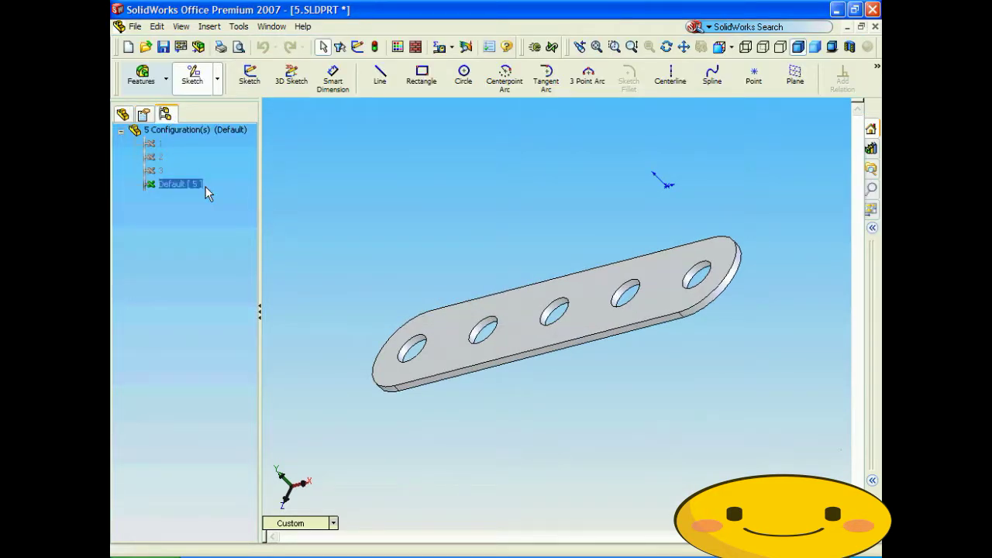
{"action": "double_click", "coordinate": [152, 144]}
{"action": "double_click", "coordinate": [159, 158]}
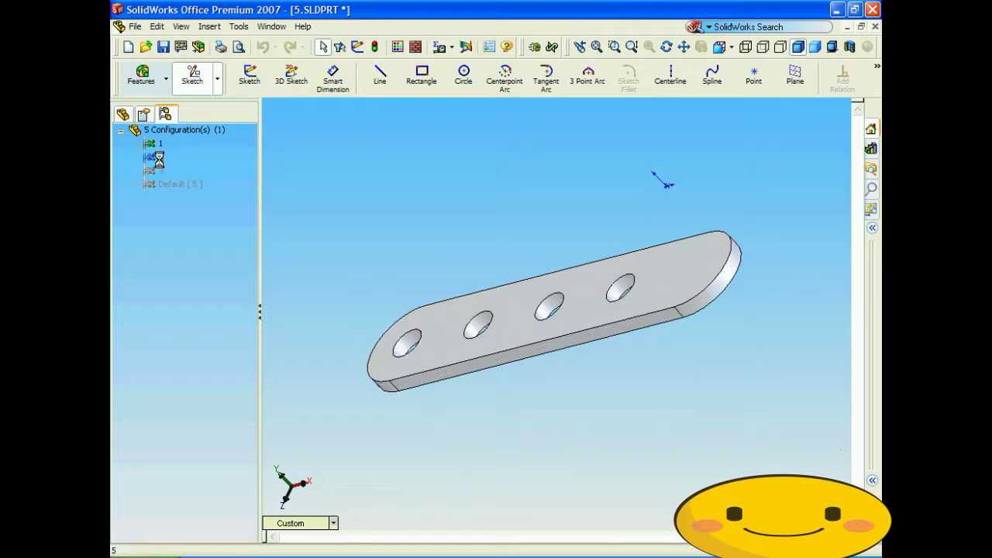
{"action": "double_click", "coordinate": [158, 171]}
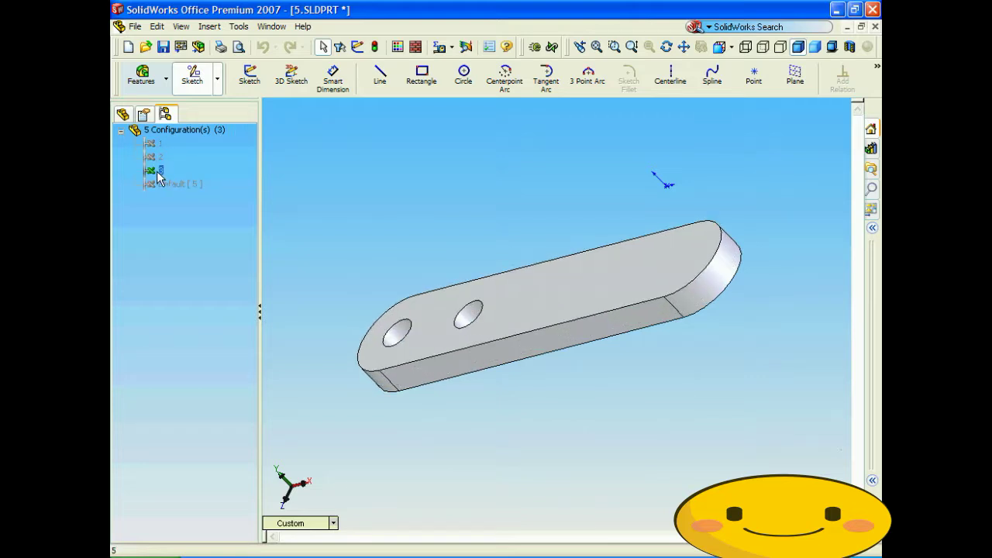
{"action": "double_click", "coordinate": [153, 144]}
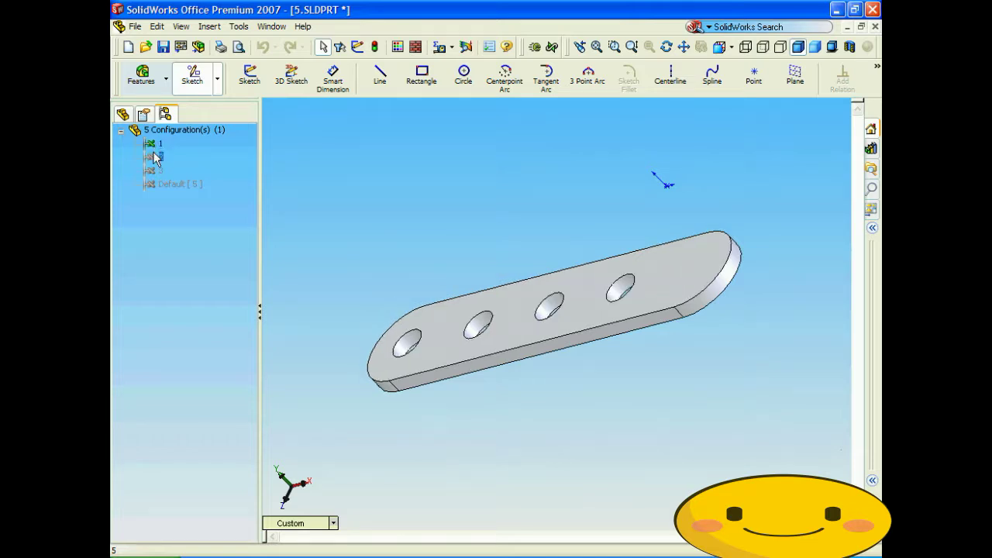
{"action": "double_click", "coordinate": [159, 171]}
{"action": "double_click", "coordinate": [159, 184]}
{"action": "left_click", "coordinate": [355, 324]}
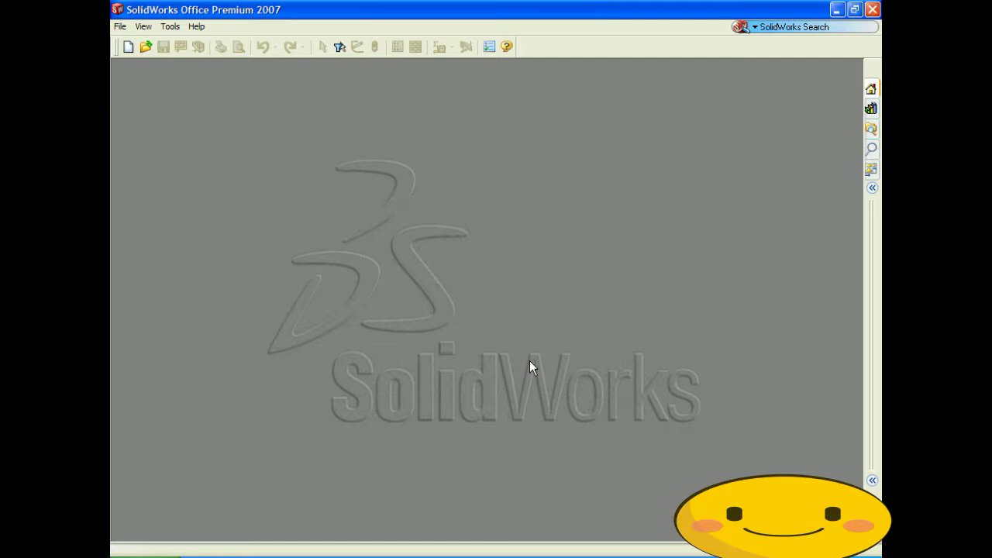
Open the spiral staircase assembly SC-ASSEMBLY.SLDASM
{"action": "left_click", "coordinate": [121, 26]}
{"action": "left_click", "coordinate": [159, 77]}
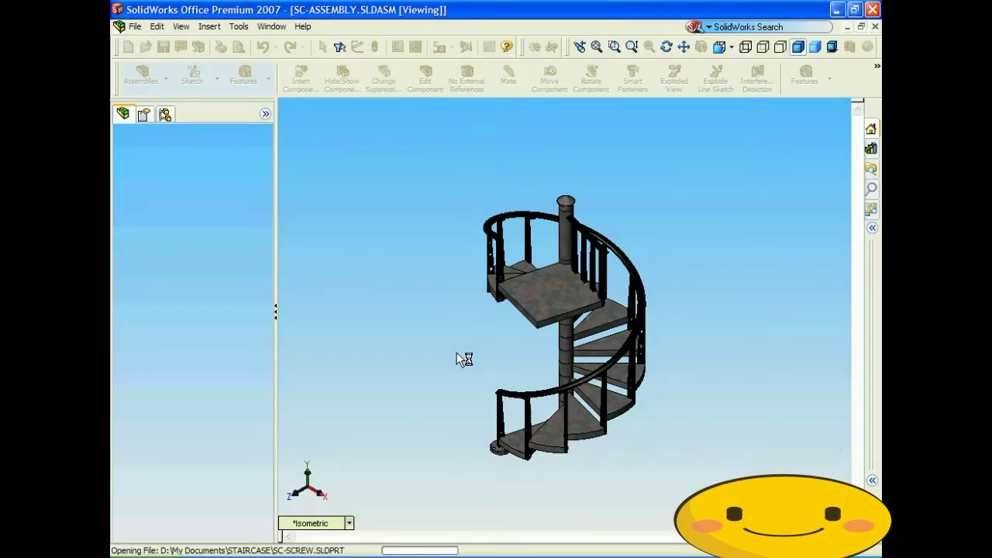
{"action": "left_click", "coordinate": [494, 362]}
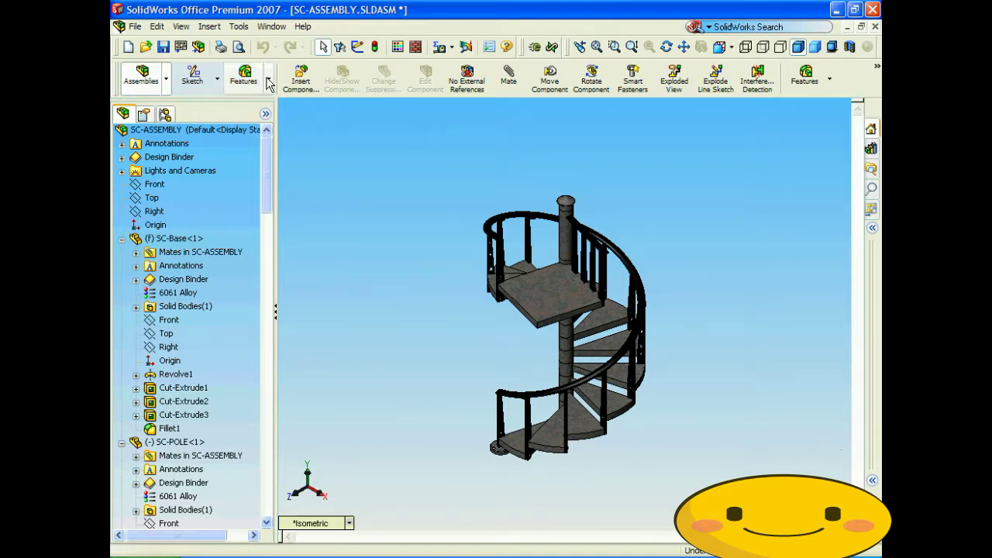
Activate the SolidWorks Animator add-in for the current session
{"action": "left_click", "coordinate": [239, 26]}
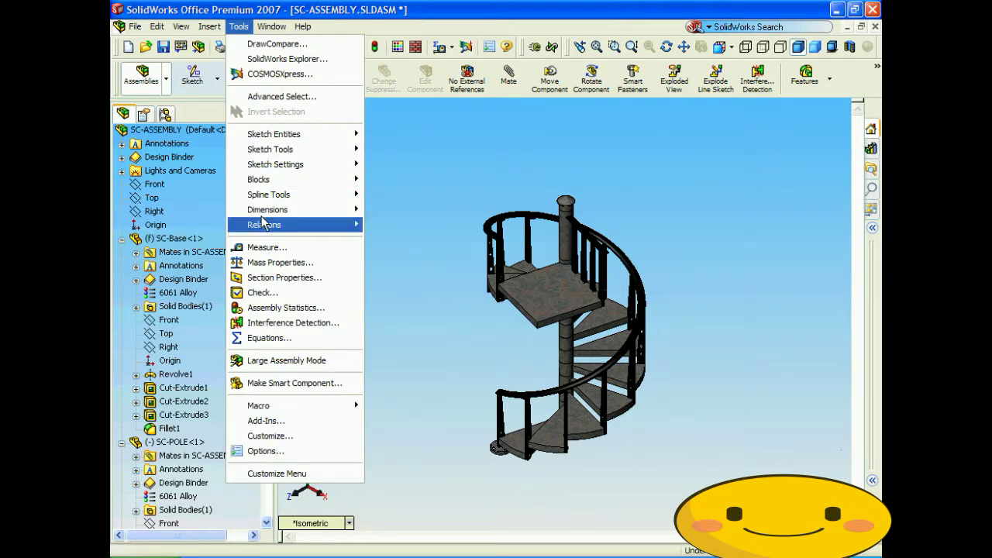
{"action": "left_click", "coordinate": [275, 422]}
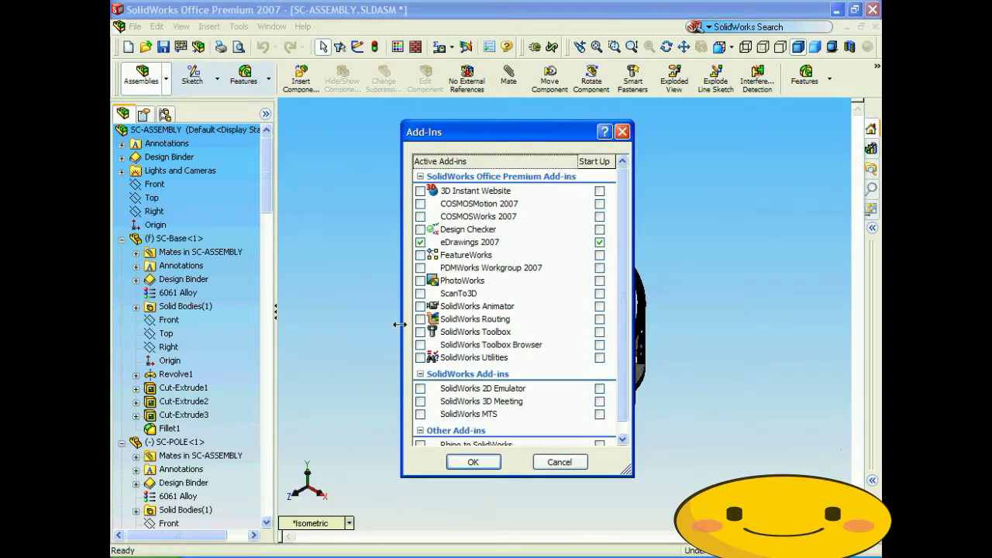
{"action": "left_click", "coordinate": [420, 306]}
{"action": "left_click", "coordinate": [472, 462]}
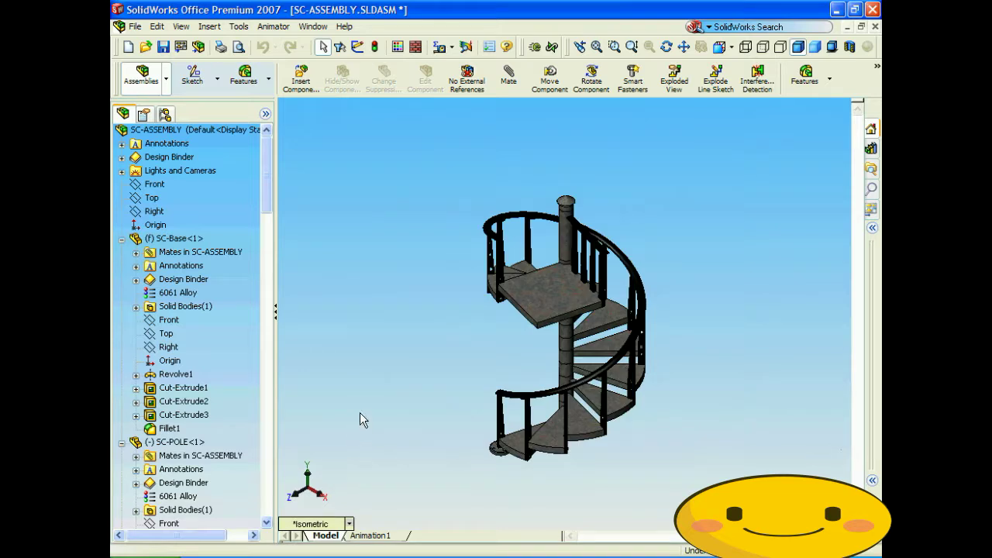
Scrub the Animation1 timeline to 30 s, back to 25 s and on to about 1:37 to examine the staircase assembly sequence
{"action": "left_click", "coordinate": [370, 535]}
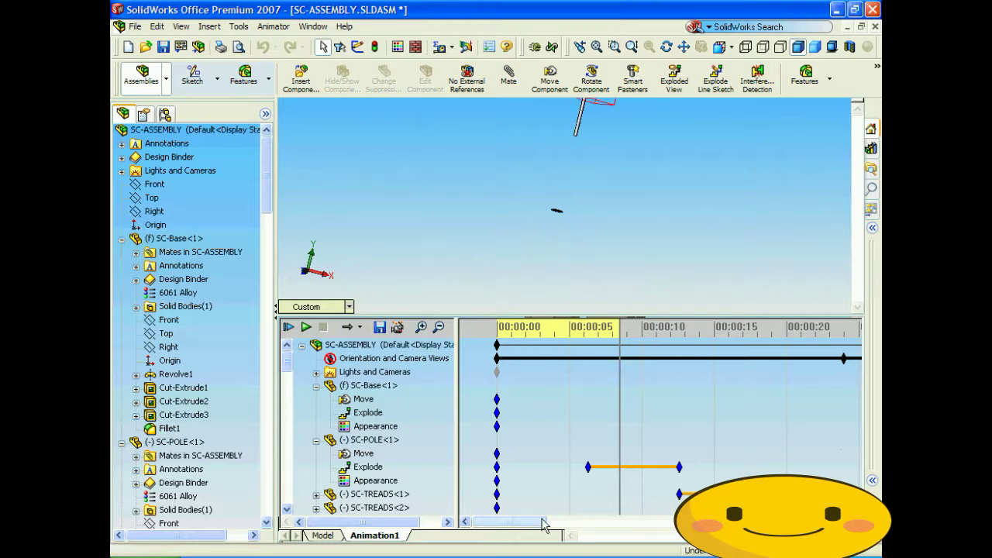
{"action": "mouse_move", "coordinate": [534, 526]}
{"action": "left_mouse_down"}
{"action": "mouse_move", "coordinate": [666, 526]}
{"action": "mouse_move", "coordinate": [554, 528]}
{"action": "left_mouse_up"}
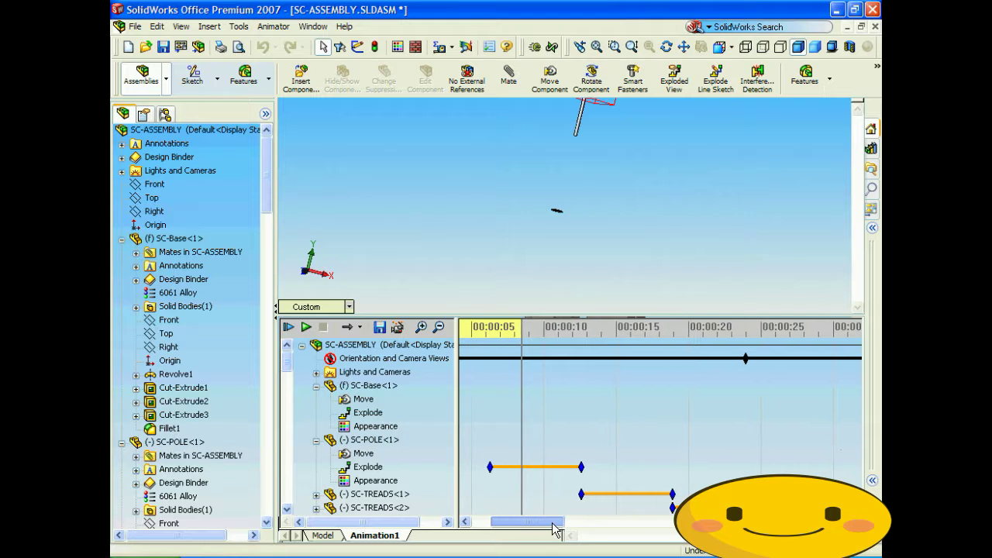
{"action": "left_click_drag", "start_coordinate": [521, 426], "coordinate": [735, 440]}
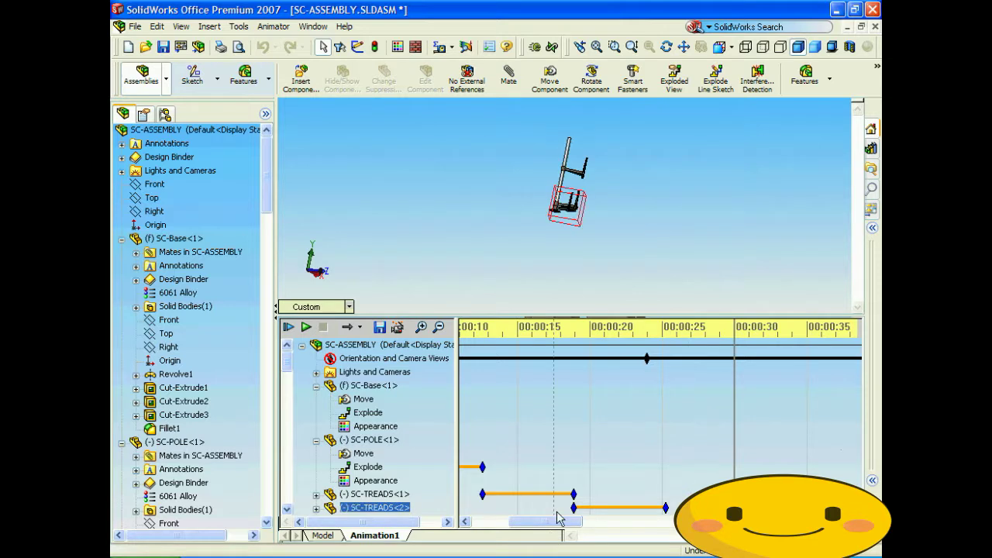
{"action": "left_click_drag", "start_coordinate": [735, 429], "coordinate": [664, 436]}
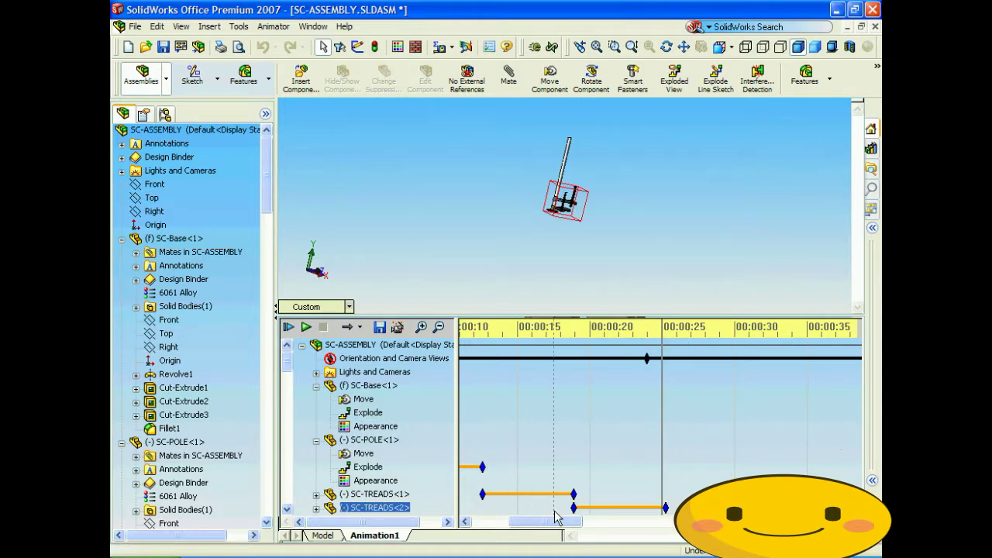
{"action": "left_click_drag", "start_coordinate": [553, 522], "coordinate": [718, 522]}
{"action": "left_click_drag", "start_coordinate": [601, 326], "coordinate": [618, 349]}
{"action": "left_click", "coordinate": [375, 507]}
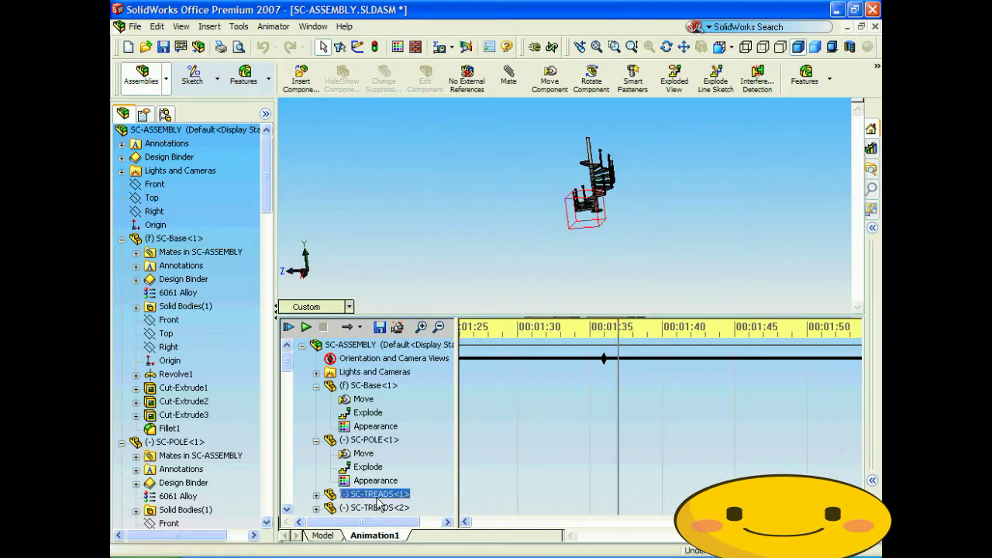
Return to the model and explode the staircase with ExplView1 of the Default configuration, listing its explode steps
{"action": "left_click", "coordinate": [322, 536]}
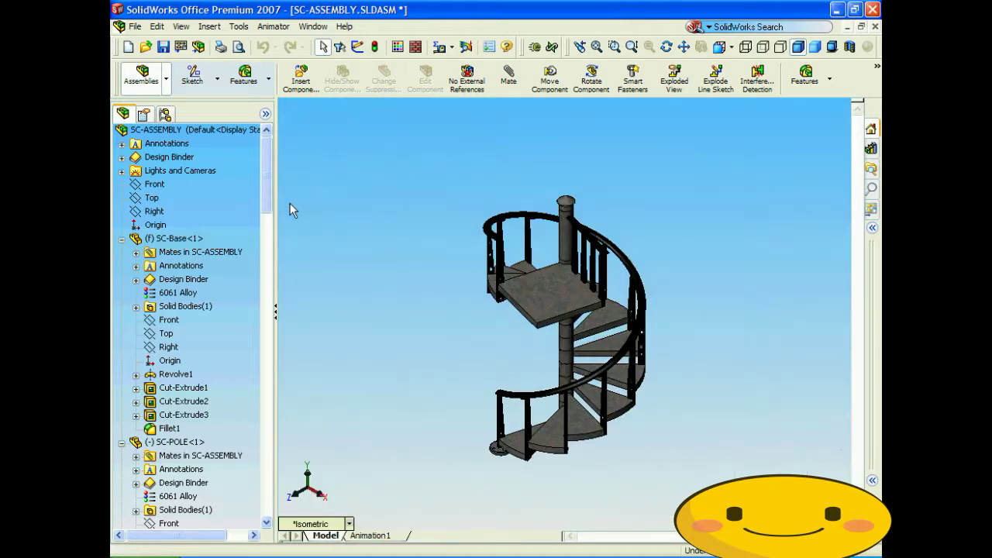
{"action": "left_click", "coordinate": [186, 129]}
{"action": "left_click", "coordinate": [165, 114]}
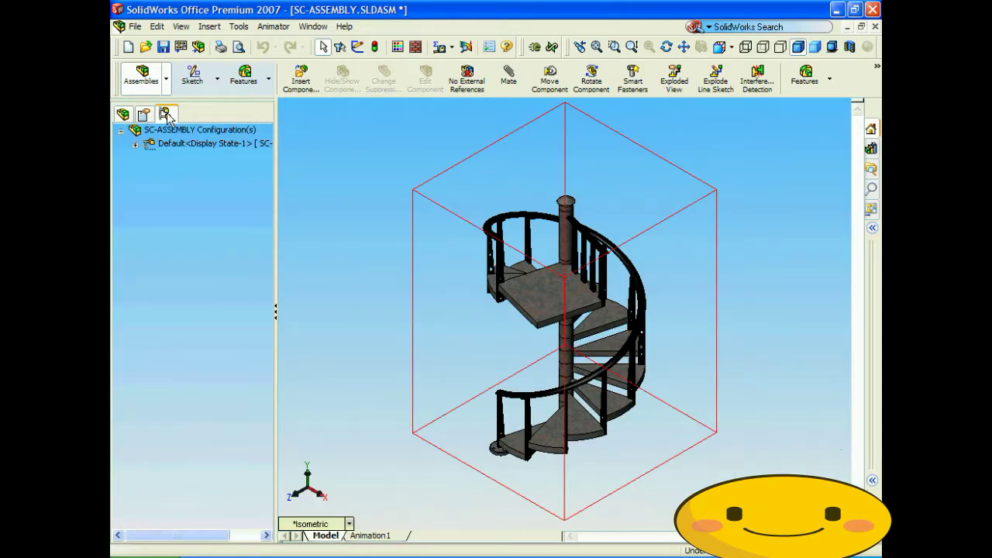
{"action": "left_click", "coordinate": [135, 144]}
{"action": "left_click", "coordinate": [159, 171]}
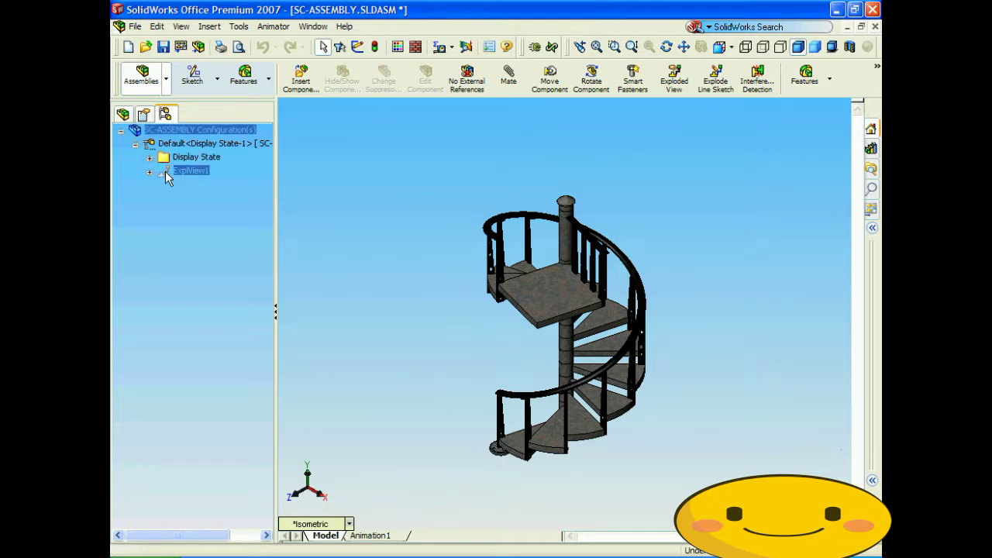
{"action": "double_click", "coordinate": [165, 171]}
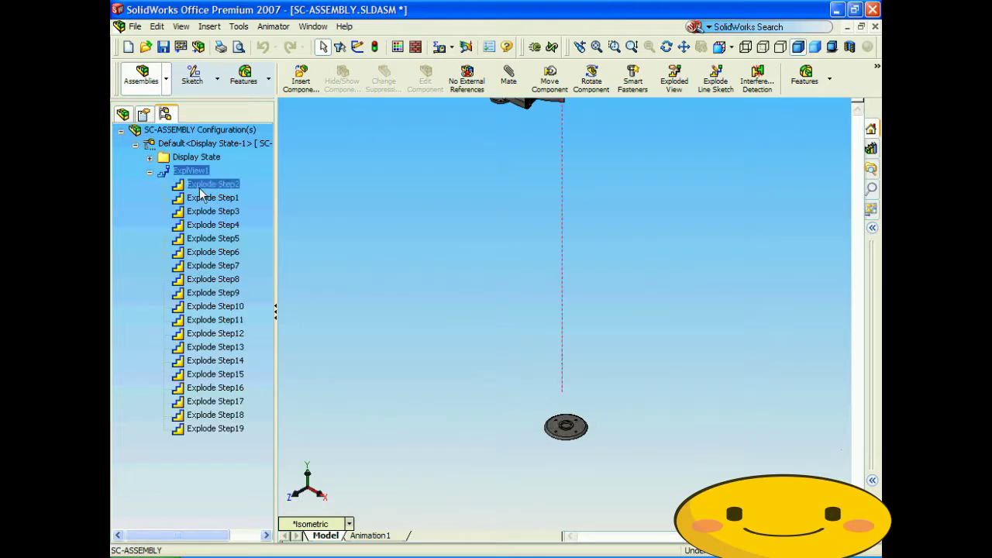
{"action": "scroll", "coordinate": [454, 307], "scroll_direction": "up", "scroll_amount": 5}
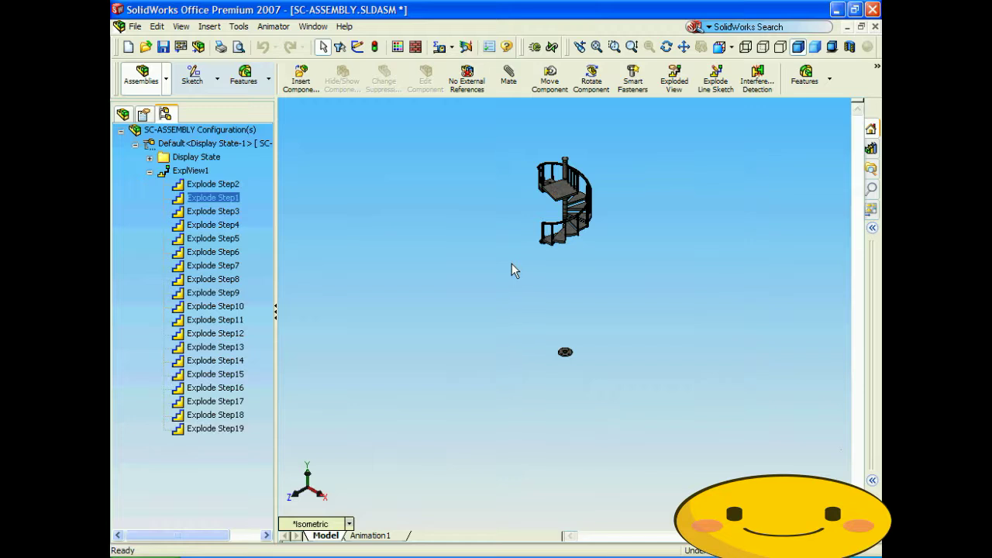
{"action": "scroll", "coordinate": [511, 267], "scroll_direction": "down", "scroll_amount": 2}
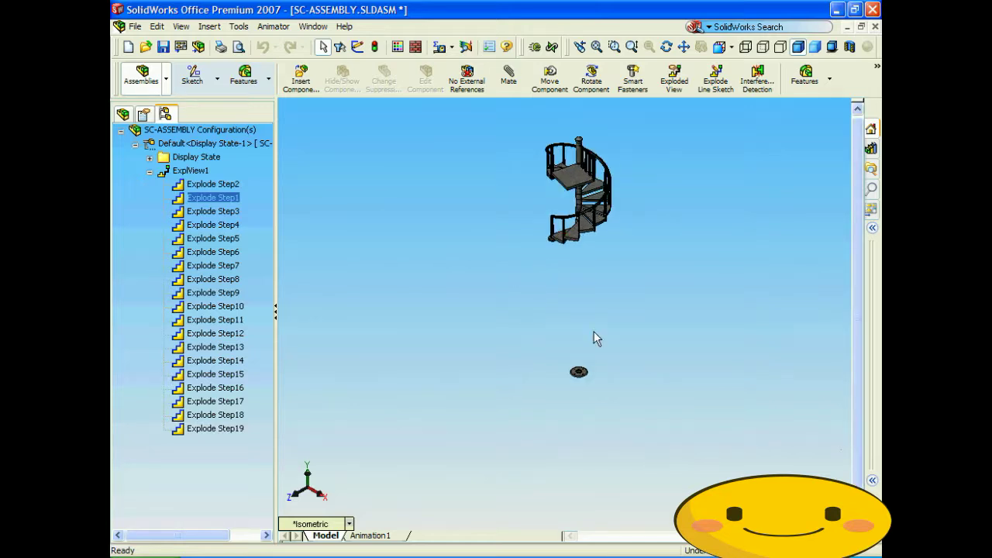
{"action": "left_click", "coordinate": [555, 275]}
Create a new animation for the assembly alongside Animation1
{"action": "left_click", "coordinate": [370, 535]}
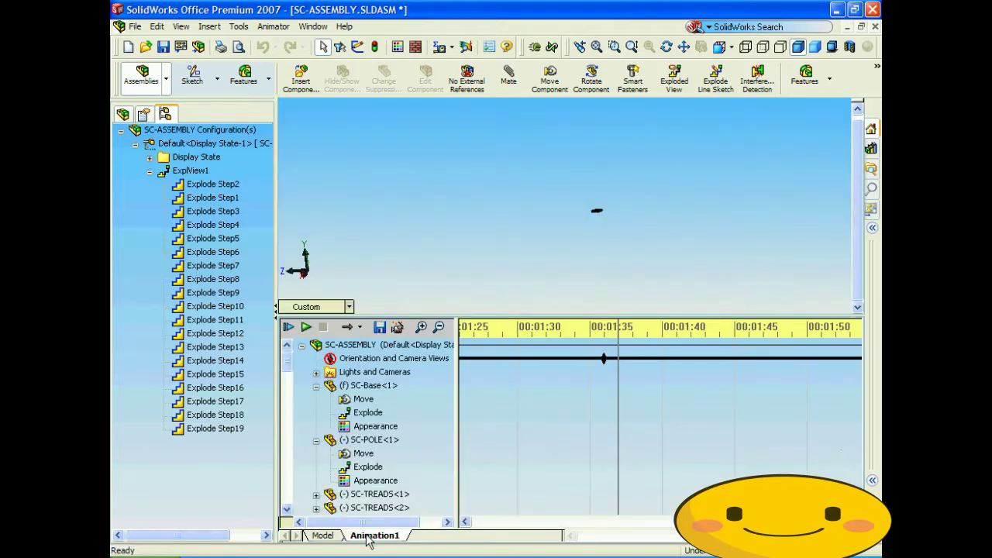
{"action": "right_click", "coordinate": [365, 536]}
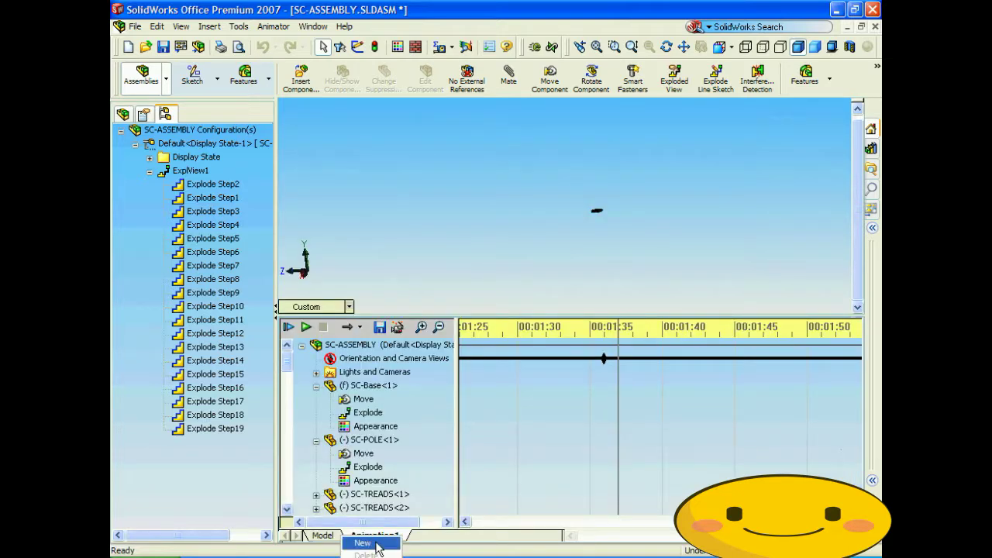
{"action": "left_click", "coordinate": [378, 545]}
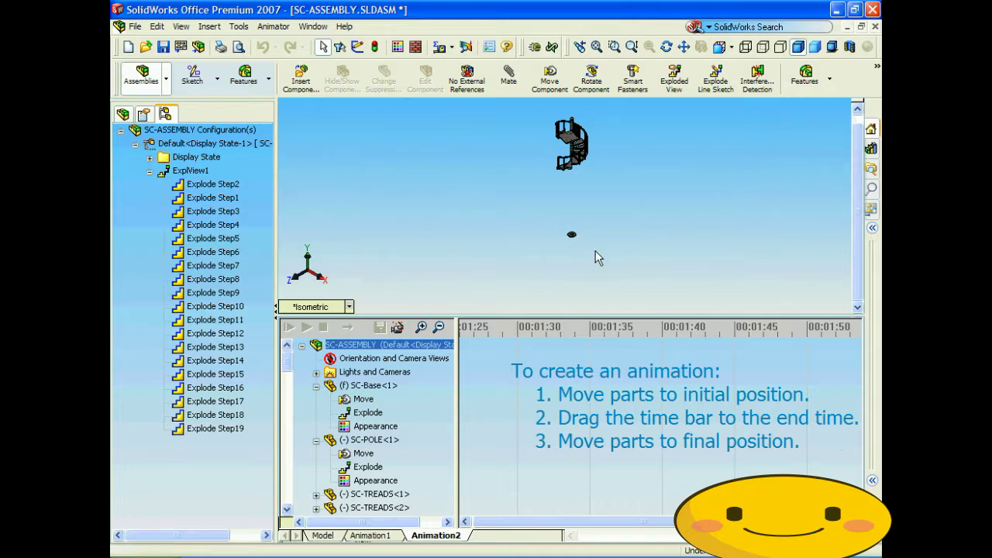
Generate a collapse animation of the exploded staircase with the Animation Wizard, lasting 30 seconds and starting at 0 seconds
{"action": "scroll", "coordinate": [589, 237], "scroll_direction": "down", "scroll_amount": 2}
{"action": "scroll", "coordinate": [574, 215], "scroll_direction": "down", "scroll_amount": 3}
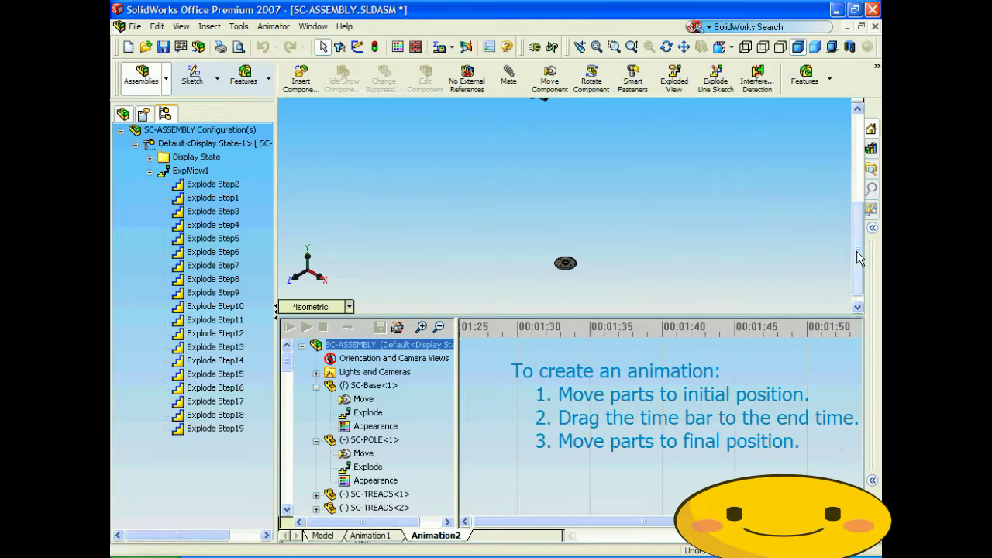
{"action": "left_click_drag", "start_coordinate": [857, 253], "coordinate": [858, 257]}
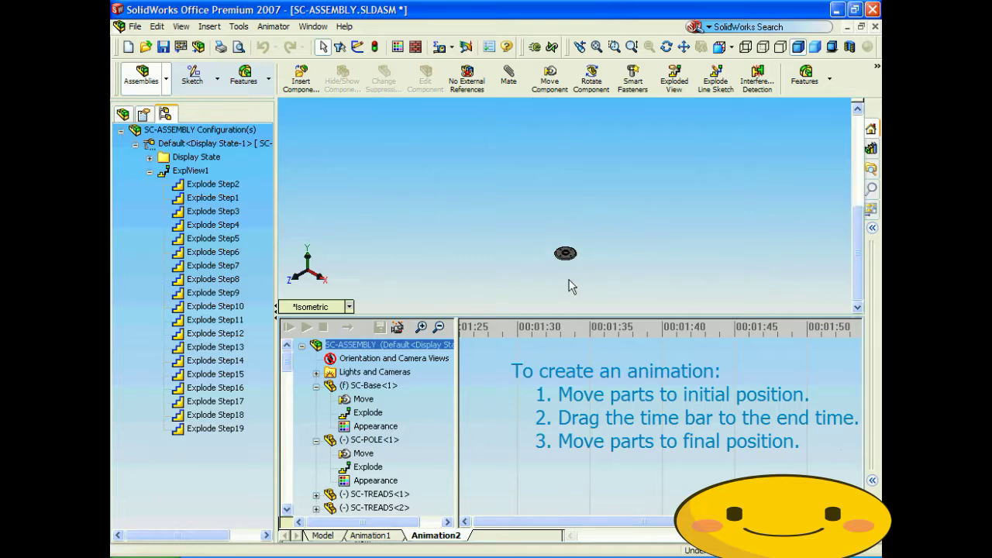
{"action": "left_click", "coordinate": [387, 344]}
{"action": "left_click", "coordinate": [398, 327]}
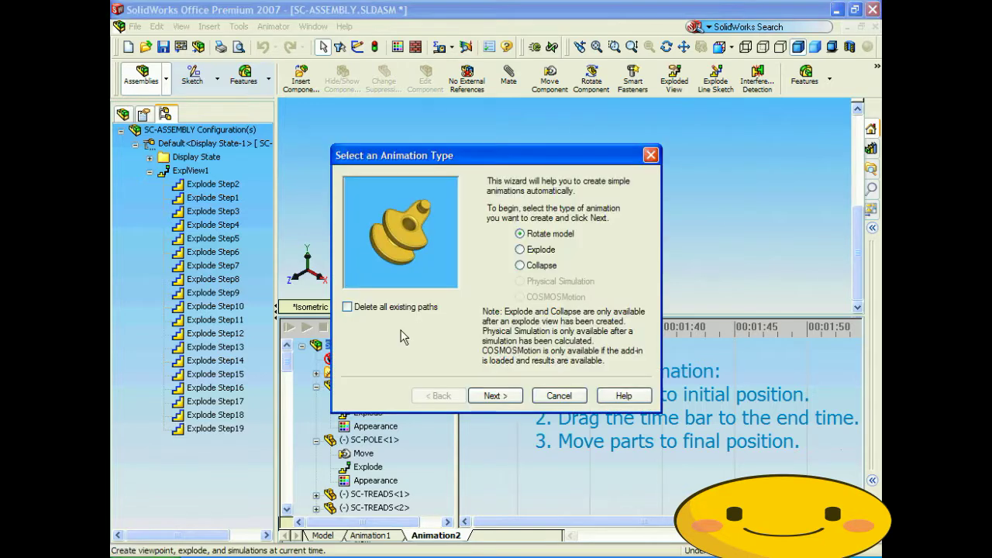
{"action": "left_click", "coordinate": [518, 265]}
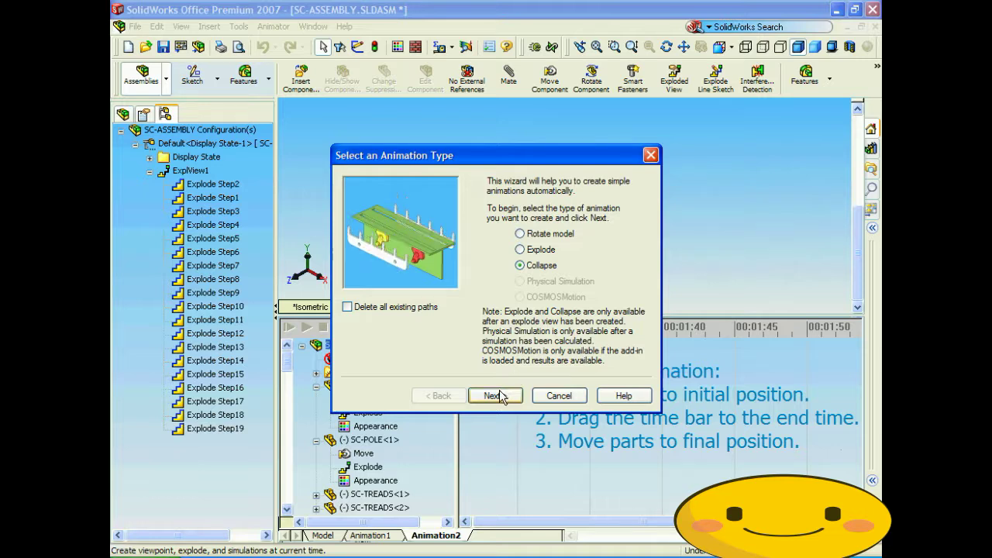
{"action": "left_click", "coordinate": [495, 396]}
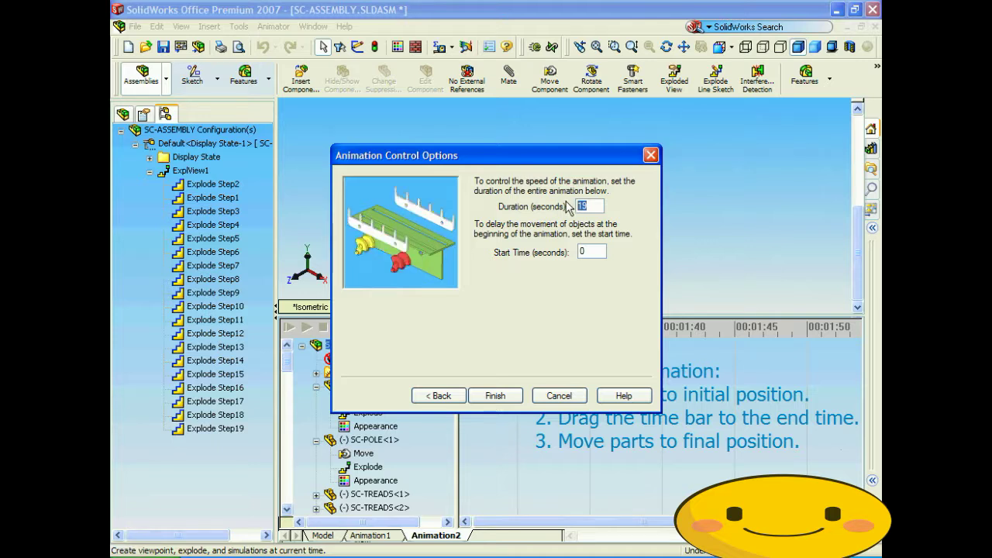
{"action": "type", "text": "30"}
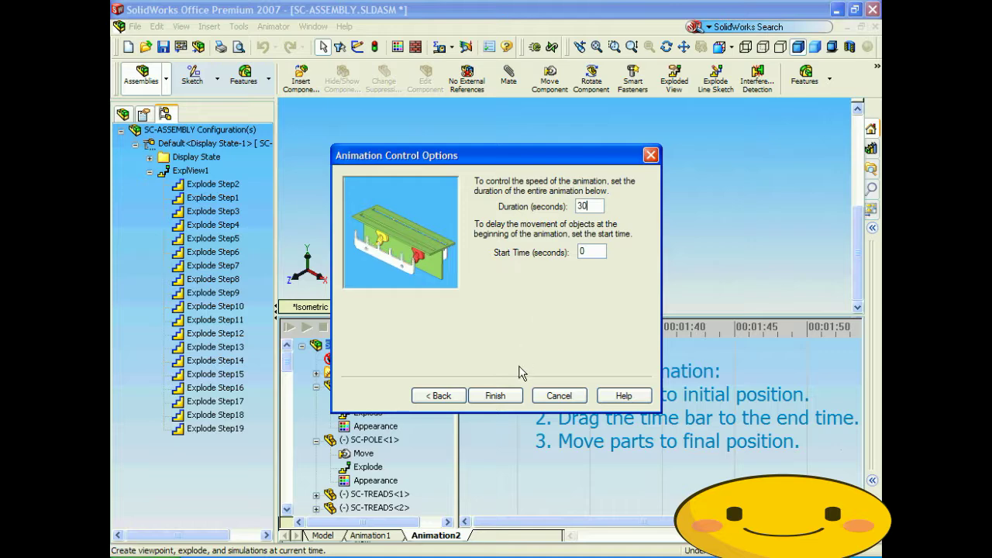
{"action": "left_click", "coordinate": [496, 396]}
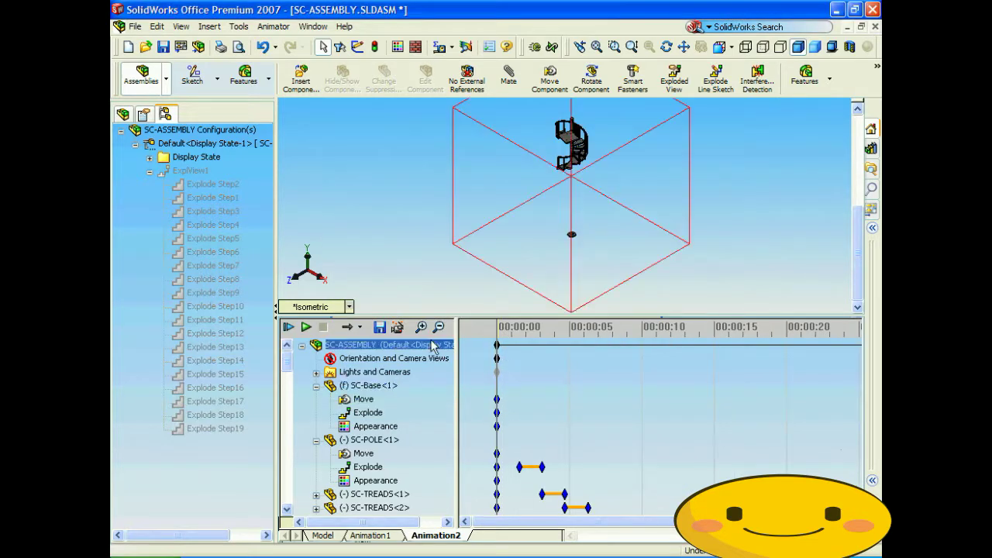
Add a 30-second model rotation of one counterclockwise turn about the Y-axis with the Animation Wizard, and play the animation
{"action": "left_click", "coordinate": [399, 329]}
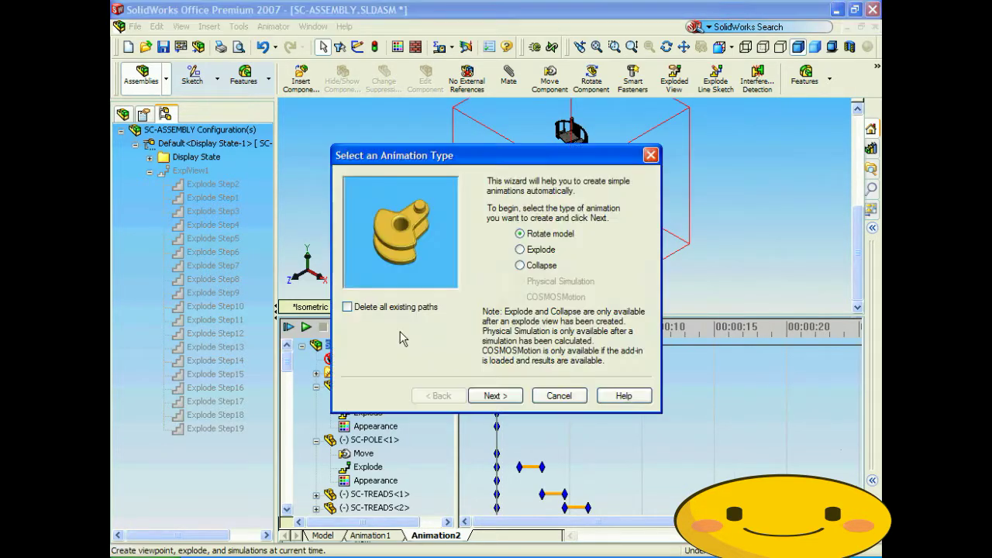
{"action": "left_click", "coordinate": [494, 396]}
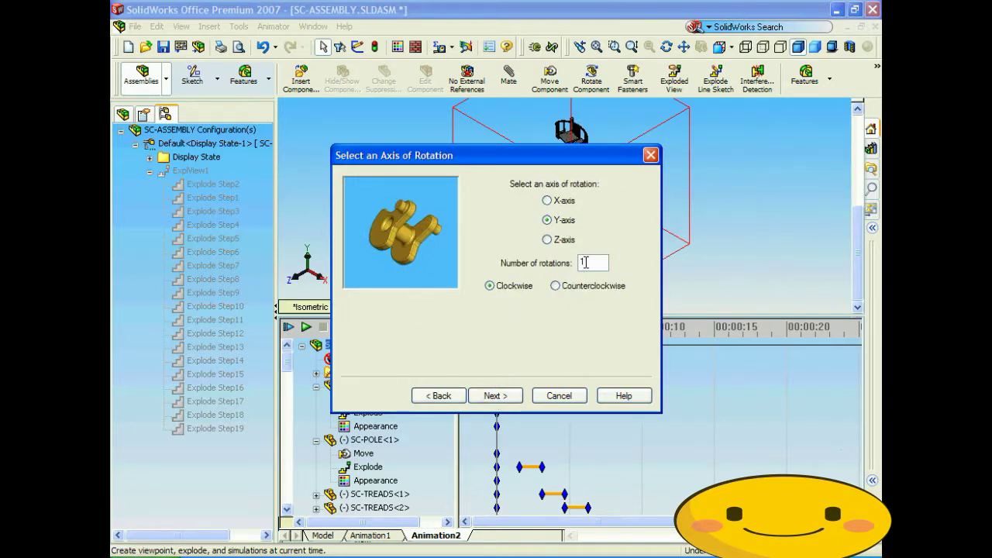
{"action": "left_click", "coordinate": [555, 286]}
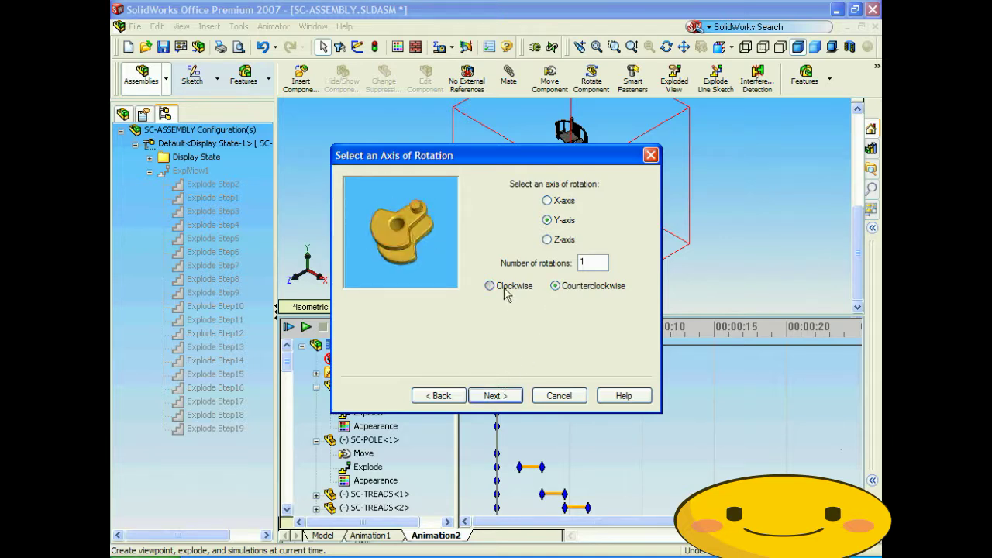
{"action": "left_click", "coordinate": [498, 397]}
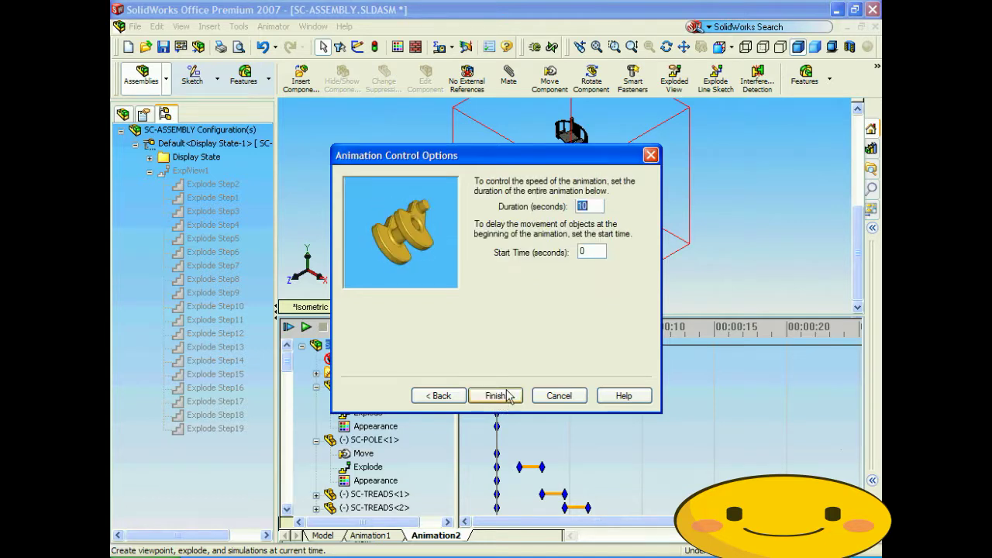
{"action": "type", "text": "30"}
{"action": "left_click", "coordinate": [495, 397]}
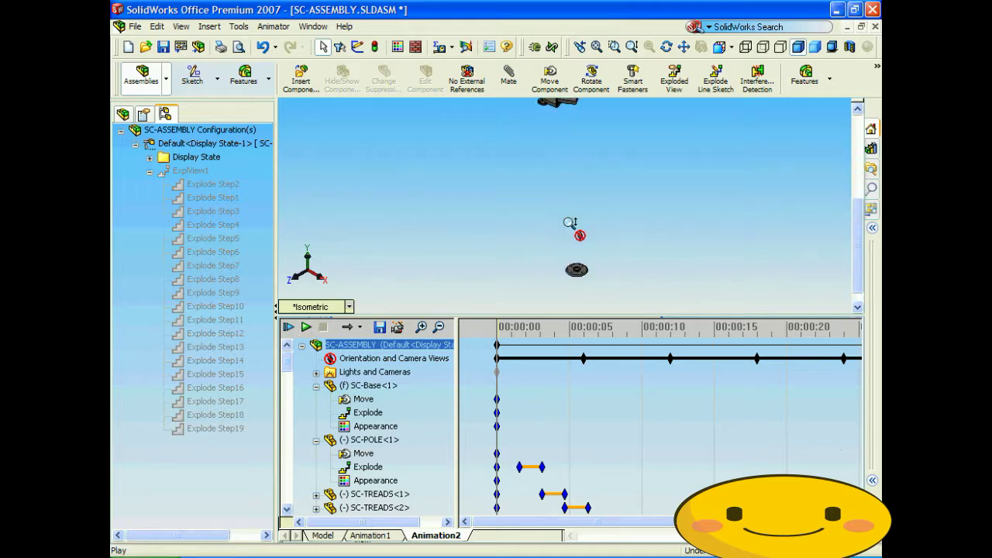
{"action": "left_click", "coordinate": [306, 327]}
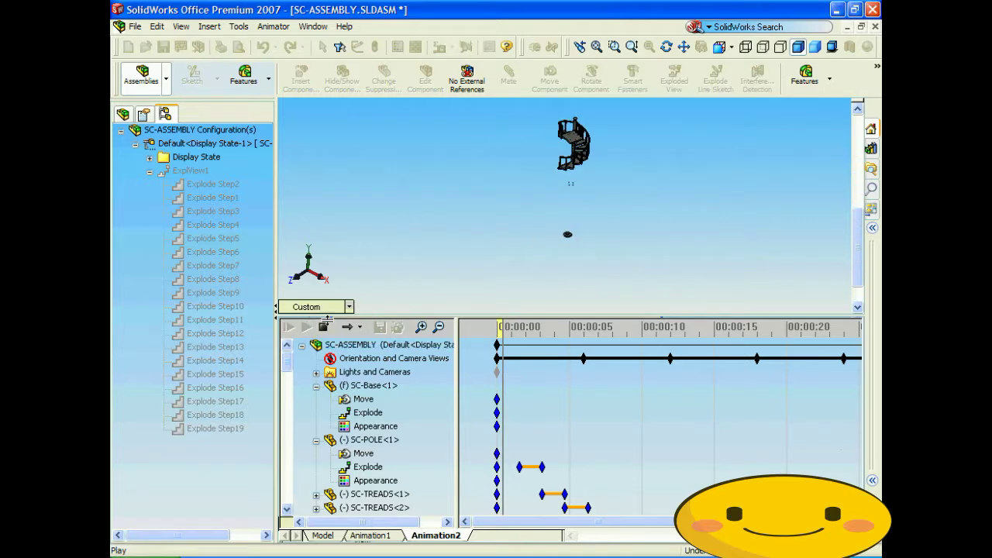
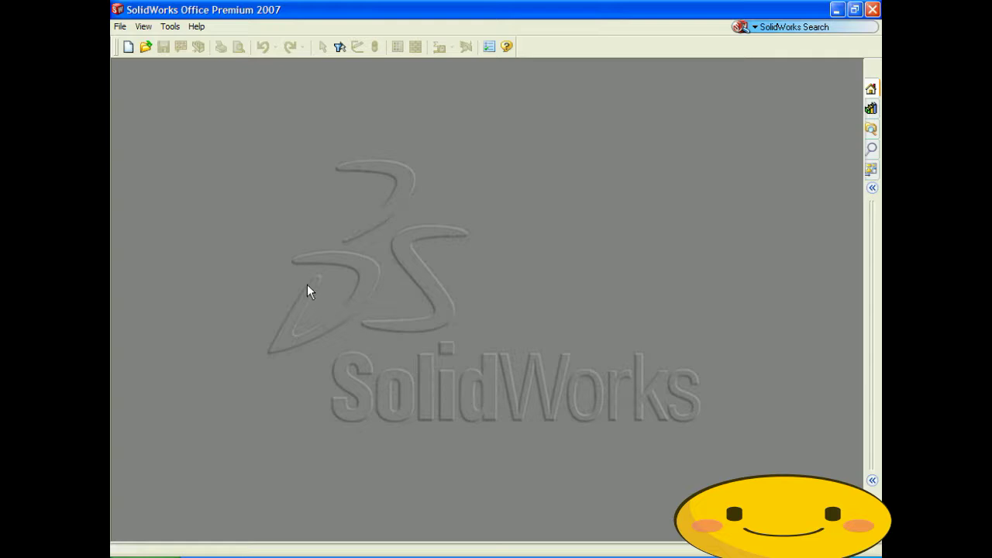
Create a new assembly from the ASM-MM-ANSI custom template and turn on the display of origins
{"action": "left_click", "coordinate": [120, 27]}
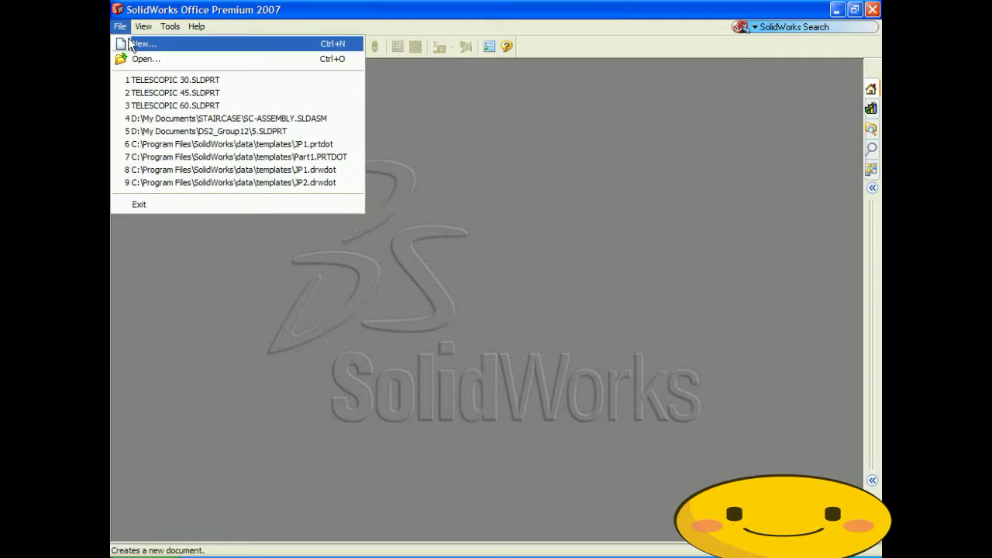
{"action": "left_click", "coordinate": [128, 40]}
{"action": "left_click", "coordinate": [323, 211]}
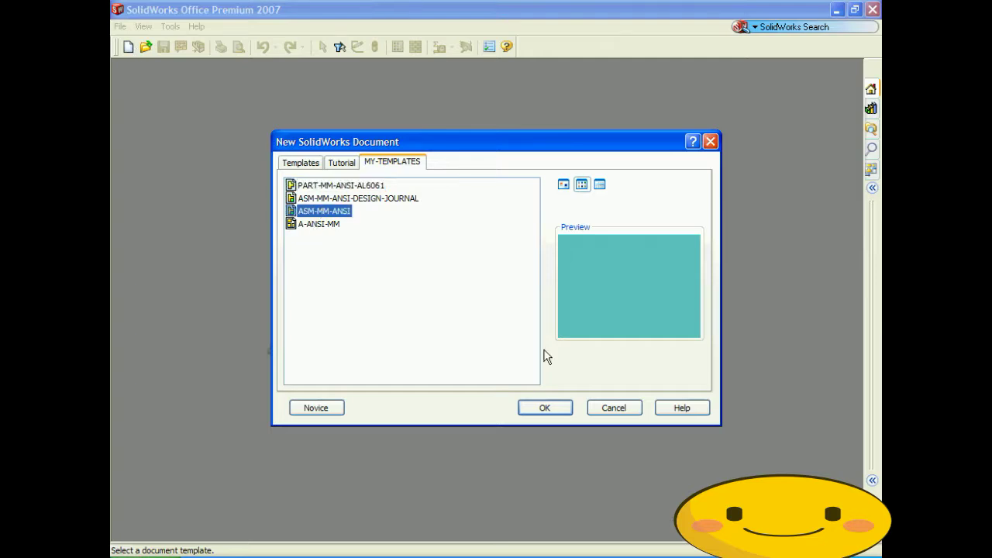
{"action": "left_click", "coordinate": [545, 408]}
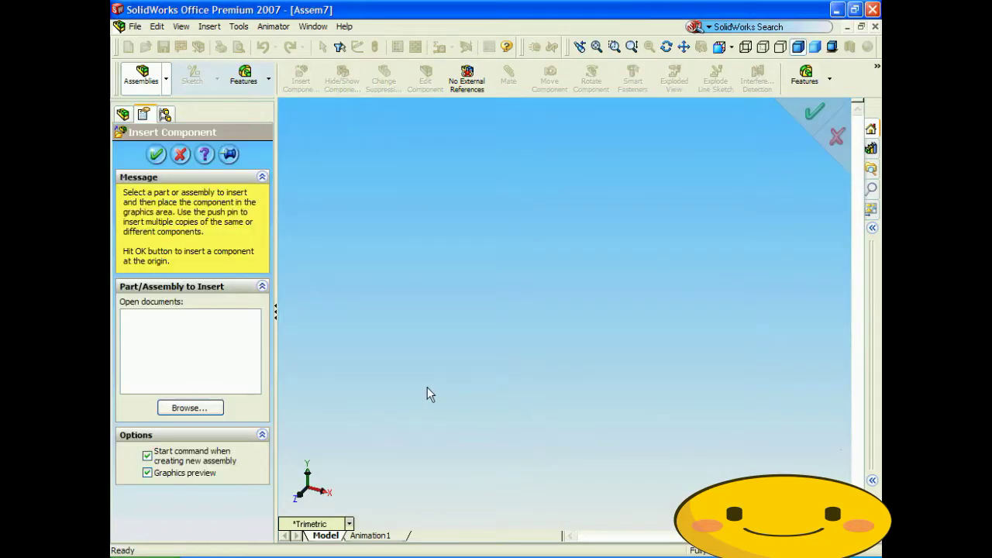
{"action": "left_click", "coordinate": [181, 26]}
{"action": "left_click", "coordinate": [209, 179]}
Insert Telescopic 60.SLDPRT from the Solidworks Tutorial Parts folder as the assembly's first component
{"action": "left_click", "coordinate": [179, 406]}
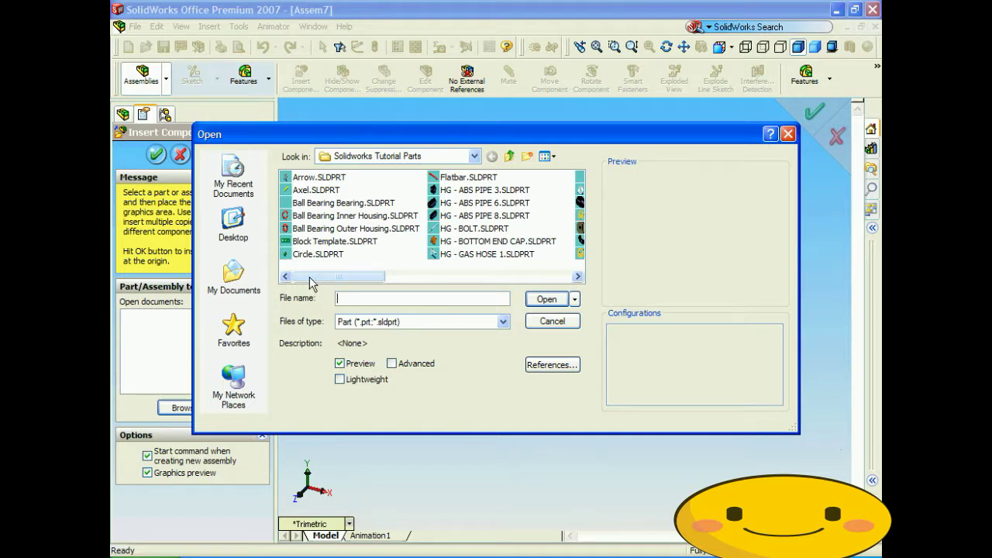
{"action": "scroll", "coordinate": [316, 280], "scroll_direction": "right", "scroll_amount": 5}
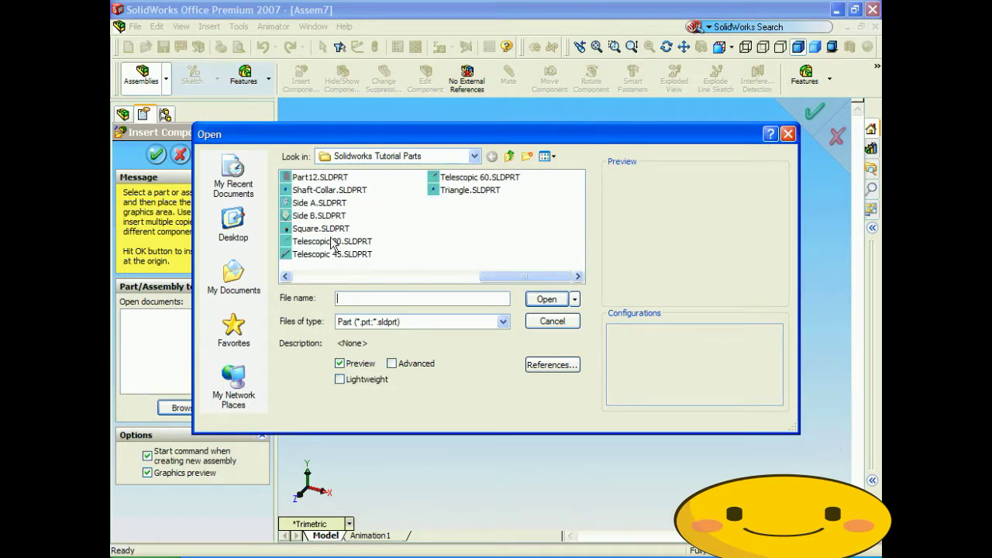
{"action": "left_click", "coordinate": [333, 241]}
{"action": "left_click", "coordinate": [341, 255]}
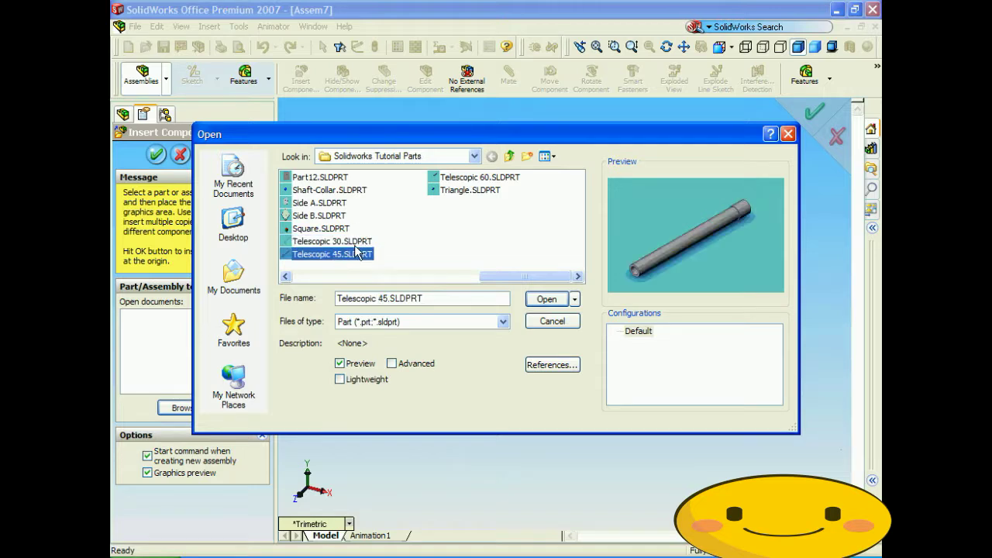
{"action": "left_click", "coordinate": [471, 179]}
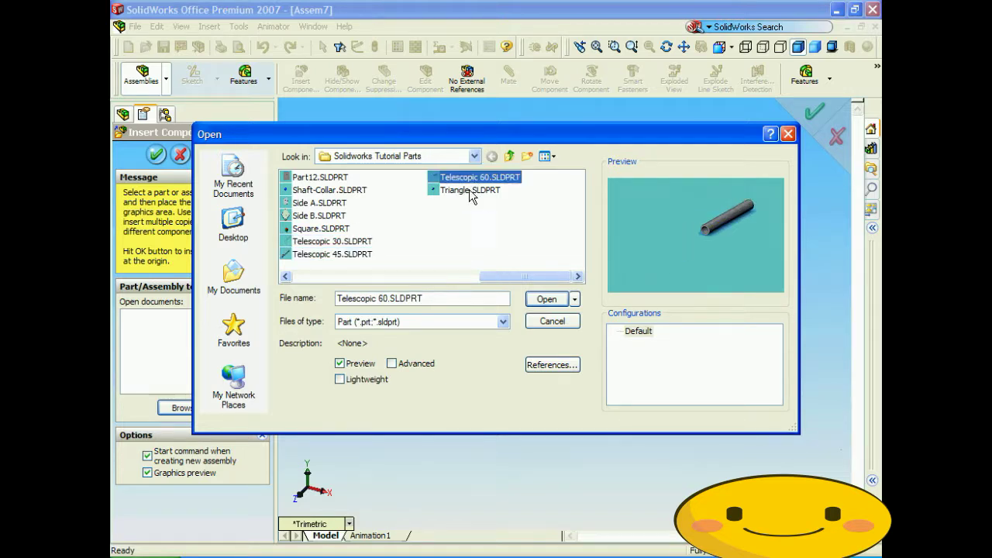
{"action": "left_click", "coordinate": [547, 300]}
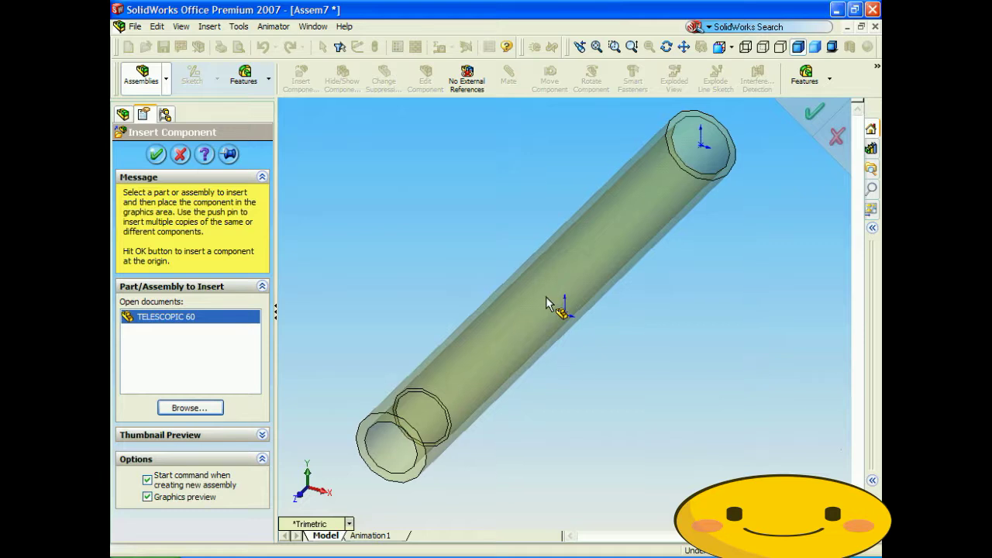
{"action": "left_click", "coordinate": [564, 313]}
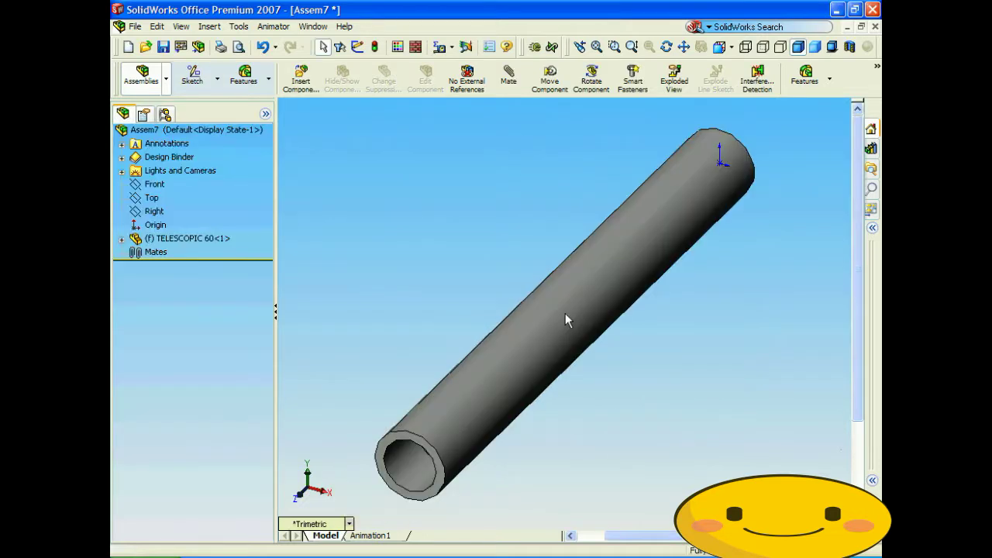
Insert Telescopic 45.SLDPRT and place it alongside the TELESCOPIC 60 tube
{"action": "left_click", "coordinate": [301, 77]}
{"action": "left_click", "coordinate": [189, 407]}
{"action": "left_click_drag", "start_coordinate": [360, 276], "coordinate": [520, 299]}
{"action": "left_click", "coordinate": [341, 254]}
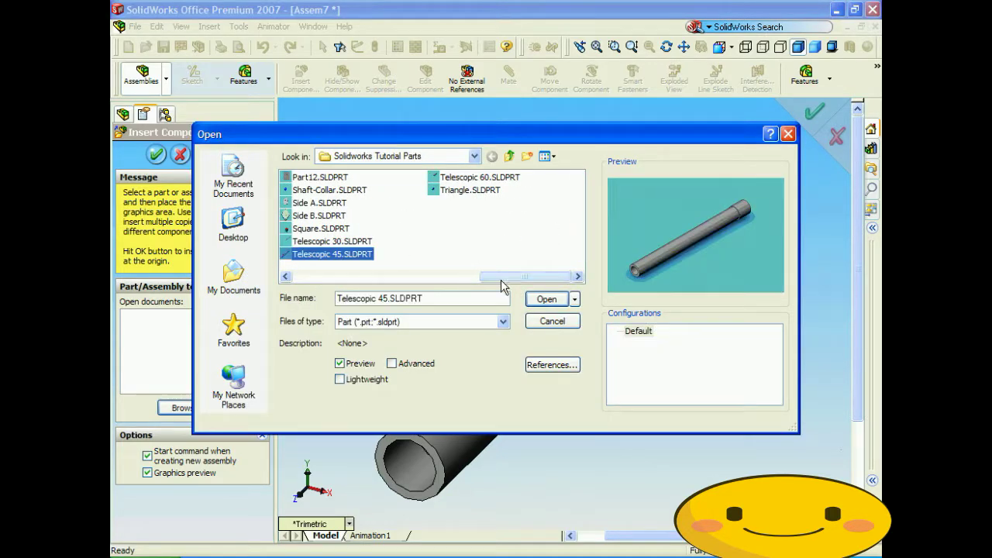
{"action": "left_click", "coordinate": [545, 299]}
{"action": "left_click", "coordinate": [485, 260]}
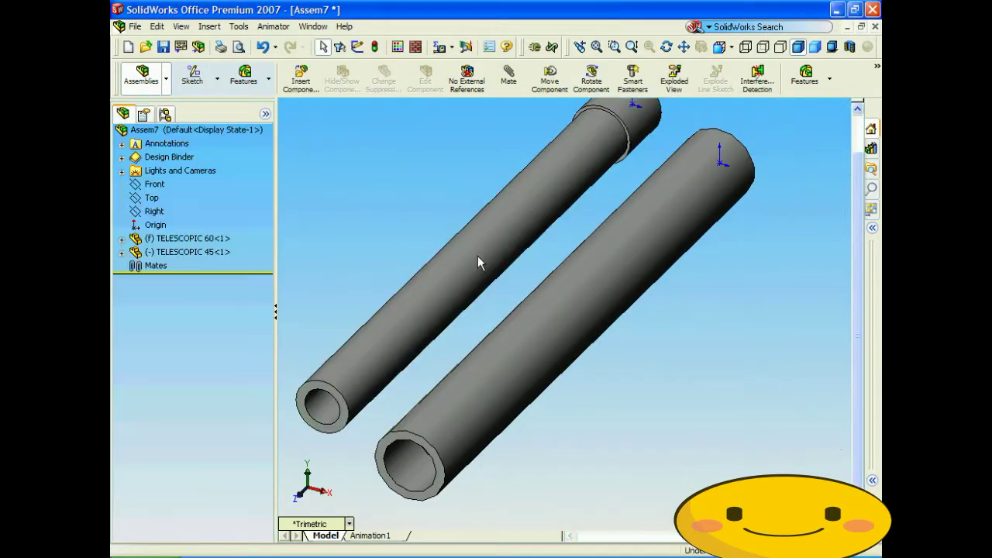
Insert Telescopic 30.SLDPRT on the far side of the TELESCOPIC 45 tube and fit all three tubes in view
{"action": "left_click", "coordinate": [301, 78]}
{"action": "left_click", "coordinate": [187, 407]}
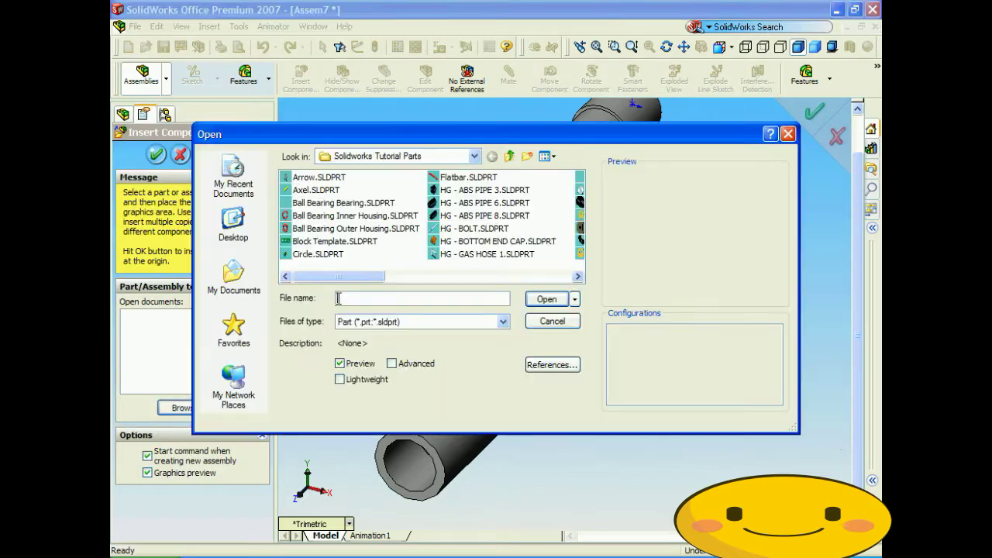
{"action": "left_click_drag", "start_coordinate": [333, 278], "coordinate": [488, 270]}
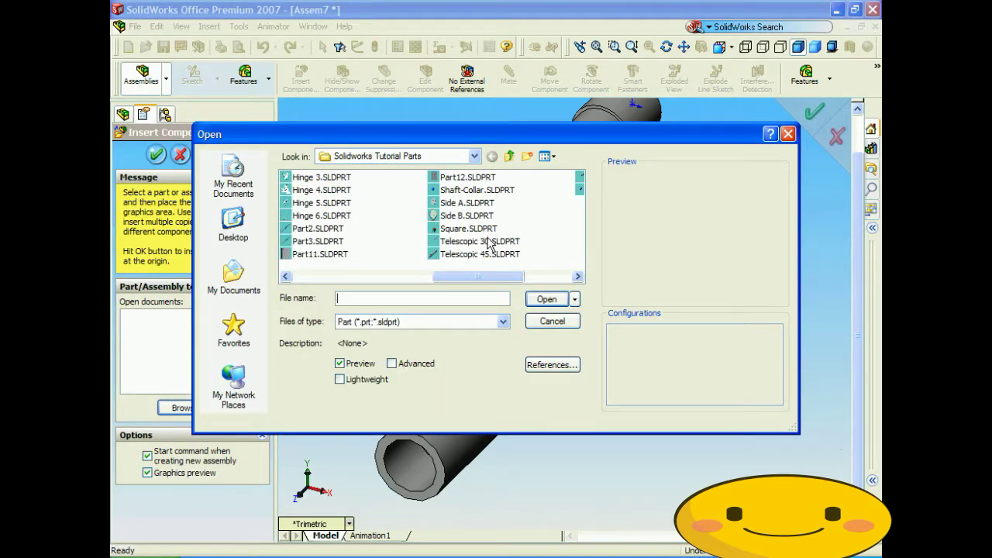
{"action": "left_click", "coordinate": [482, 241]}
{"action": "left_click", "coordinate": [545, 298]}
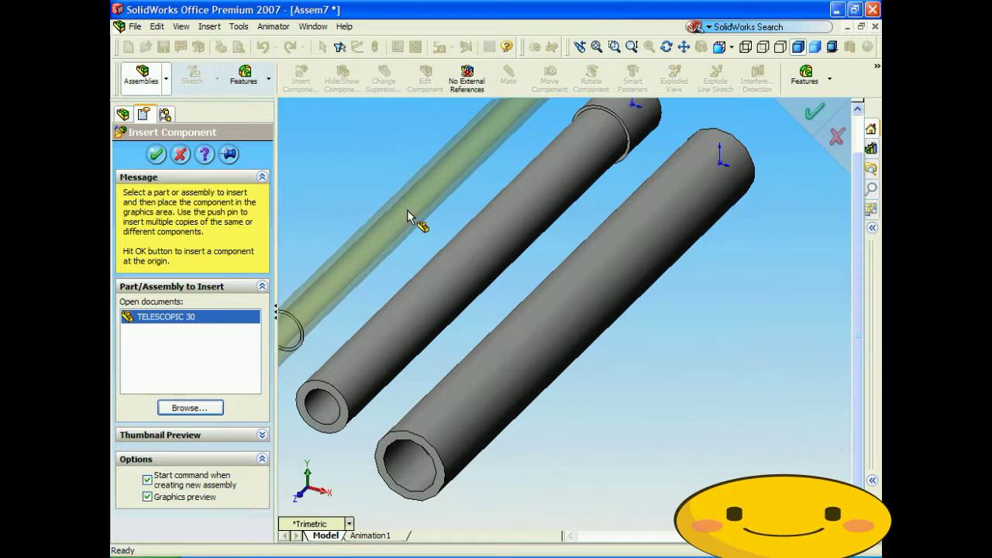
{"action": "left_click", "coordinate": [407, 209]}
{"action": "key", "text": "f"}
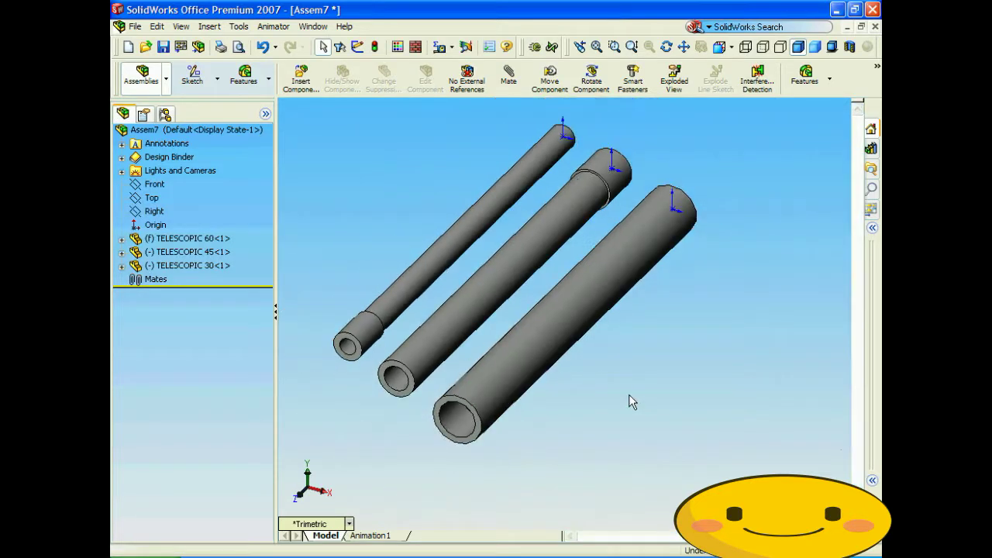
Display the three tubes in wireframe and examine the stepped ends that stop them sliding out of each other
{"action": "left_click", "coordinate": [745, 47]}
{"action": "middle_click_drag", "start_coordinate": [689, 275], "coordinate": [537, 225]}
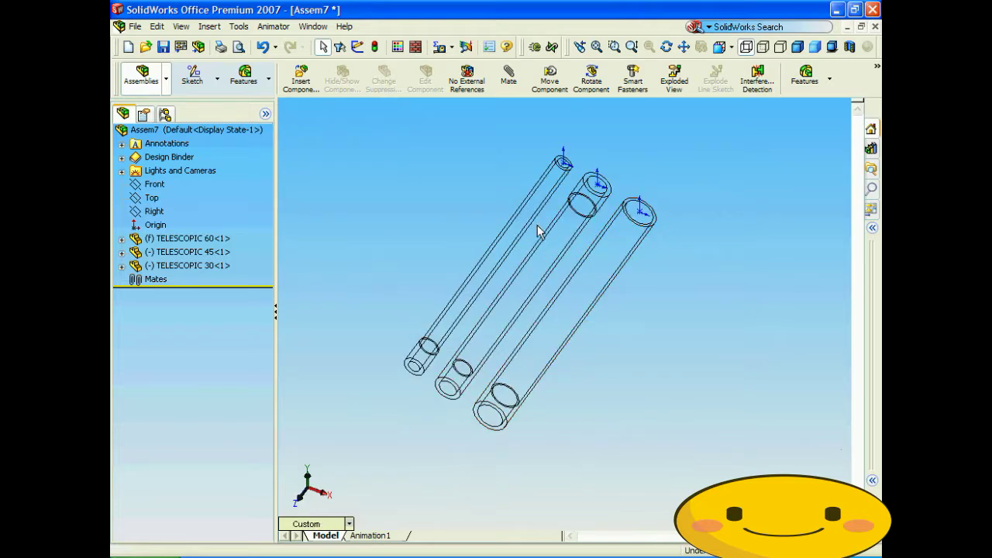
{"action": "scroll", "coordinate": [513, 392], "scroll_direction": "down", "scroll_amount": 3}
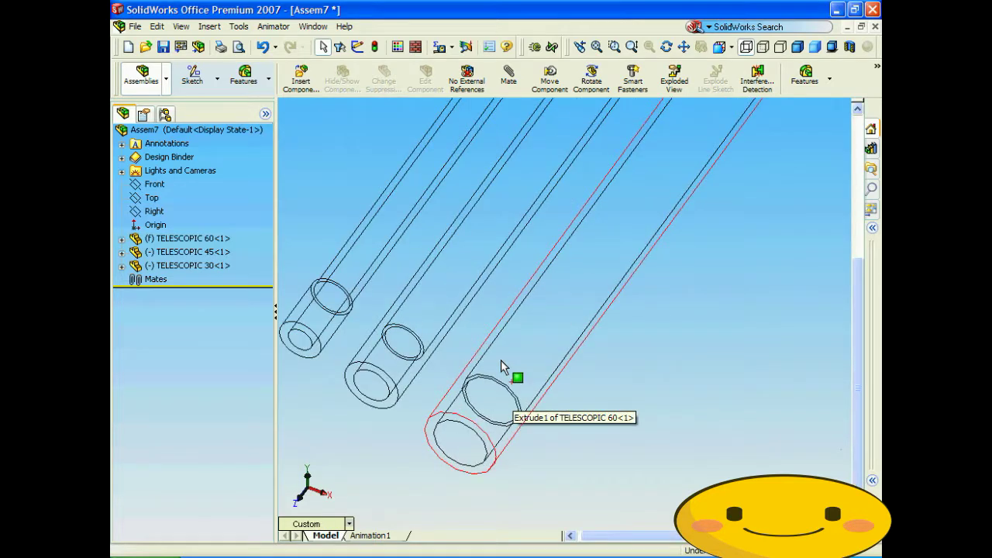
{"action": "scroll", "coordinate": [511, 397], "scroll_direction": "up", "scroll_amount": 1}
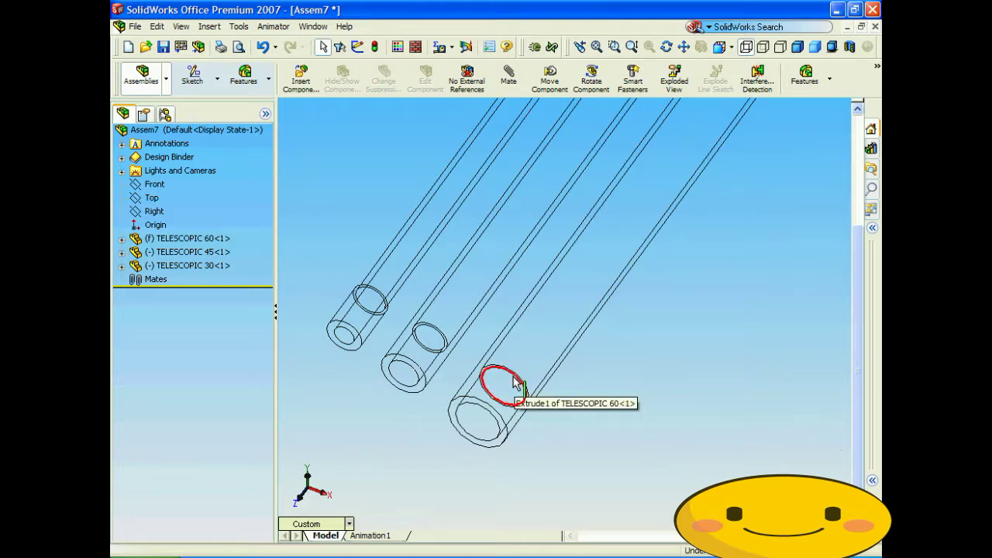
{"action": "scroll", "coordinate": [713, 265], "scroll_direction": "up", "scroll_amount": 3}
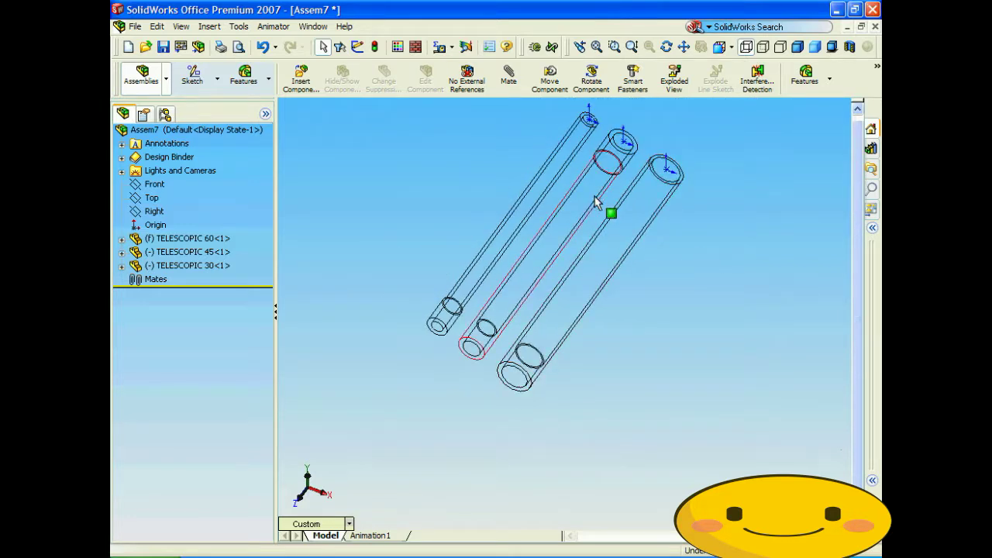
Reposition the TELESCOPIC 45 and TELESCOPIC 30 tubes freehand beside the TELESCOPIC 60 tube and restore the shaded-with-edges display
{"action": "left_click_drag", "start_coordinate": [583, 200], "coordinate": [501, 396]}
{"action": "left_click", "coordinate": [423, 382]}
{"action": "scroll", "coordinate": [423, 382], "scroll_direction": "up", "scroll_amount": 2}
{"action": "left_click_drag", "start_coordinate": [497, 299], "coordinate": [469, 289]}
{"action": "mouse_move", "coordinate": [523, 379]}
{"action": "left_mouse_down"}
{"action": "mouse_move", "coordinate": [537, 262]}
{"action": "mouse_move", "coordinate": [566, 229]}
{"action": "mouse_move", "coordinate": [578, 231]}
{"action": "left_mouse_up"}
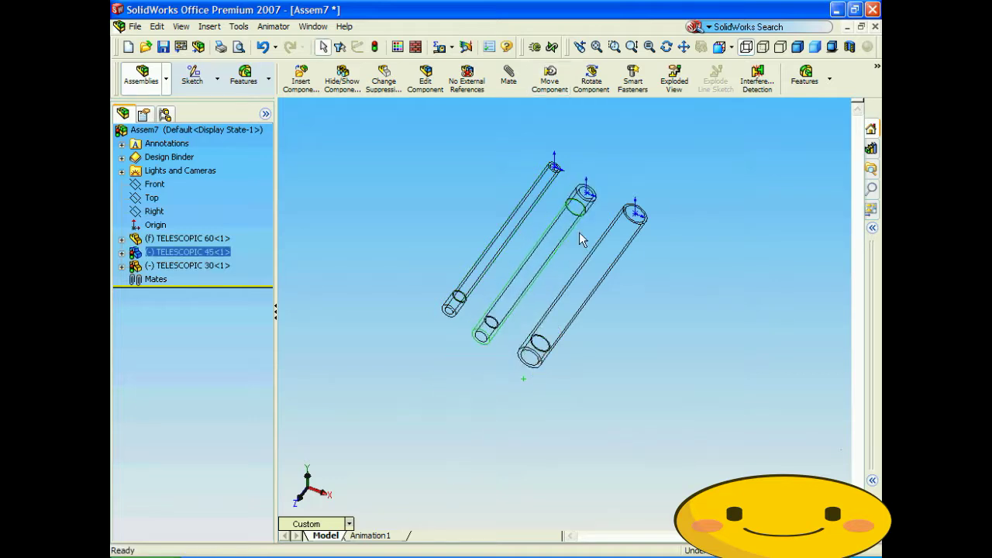
{"action": "left_click", "coordinate": [798, 47]}
{"action": "left_click", "coordinate": [718, 239]}
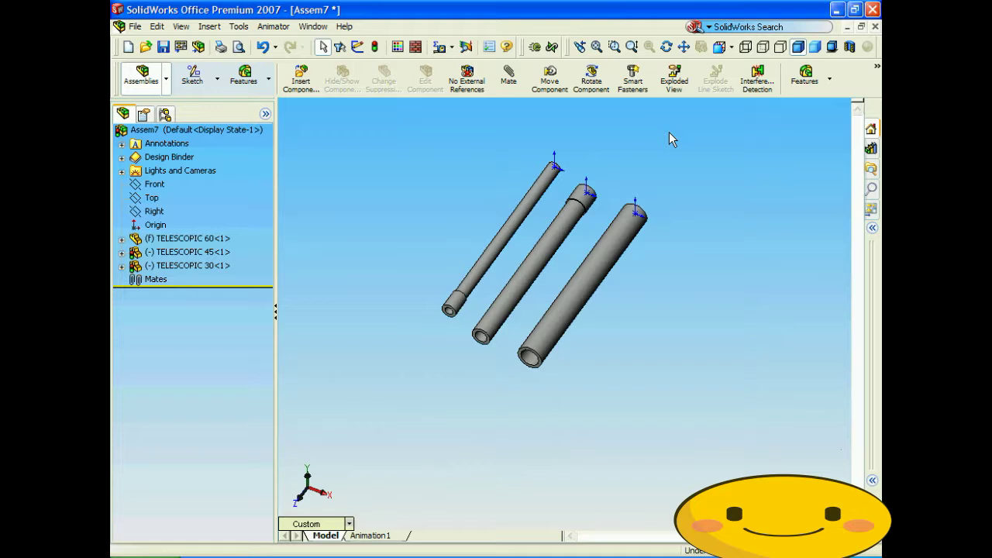
Mate the outer cylindrical faces of the TELESCOPIC 45 and TELESCOPIC 60 tubes as concentric
{"action": "middle_click_drag", "start_coordinate": [669, 133], "coordinate": [675, 152]}
{"action": "middle_click_drag", "start_coordinate": [588, 200], "coordinate": [600, 151]}
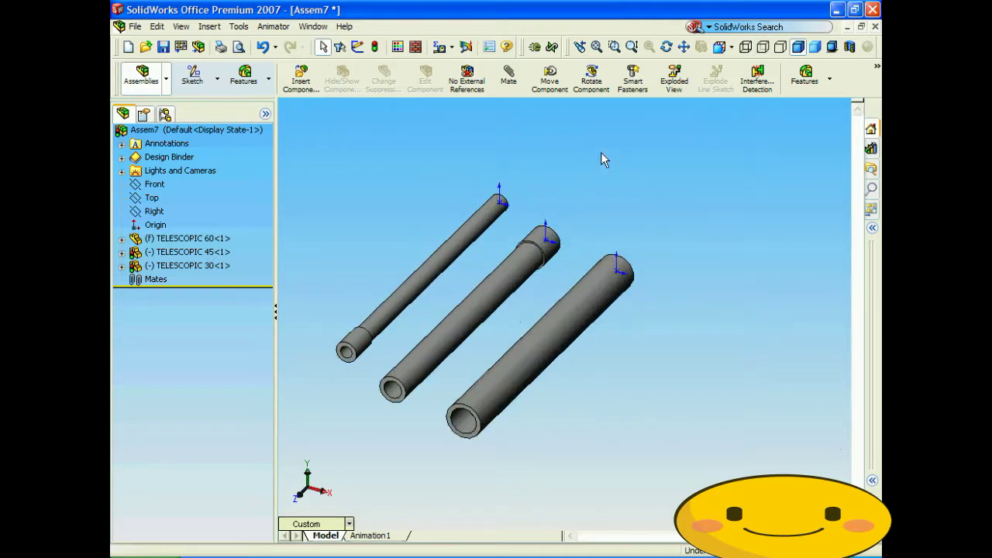
{"action": "left_click", "coordinate": [509, 78]}
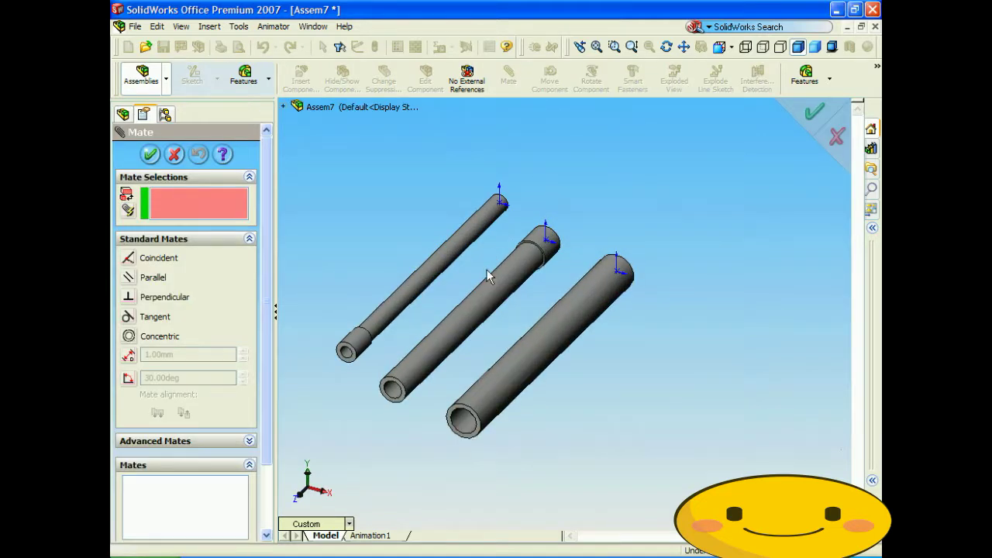
{"action": "left_click", "coordinate": [482, 295]}
{"action": "left_click", "coordinate": [561, 321]}
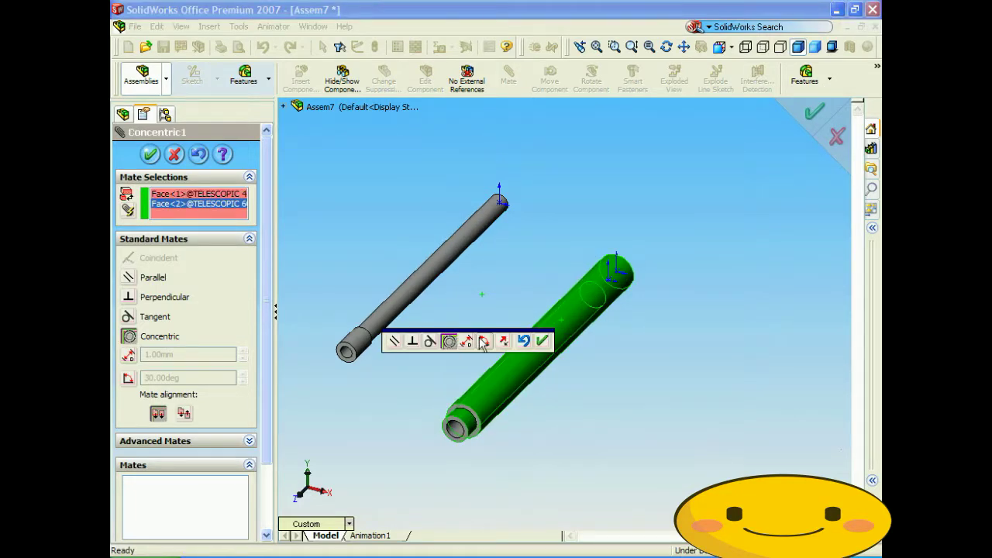
{"action": "left_click", "coordinate": [542, 340]}
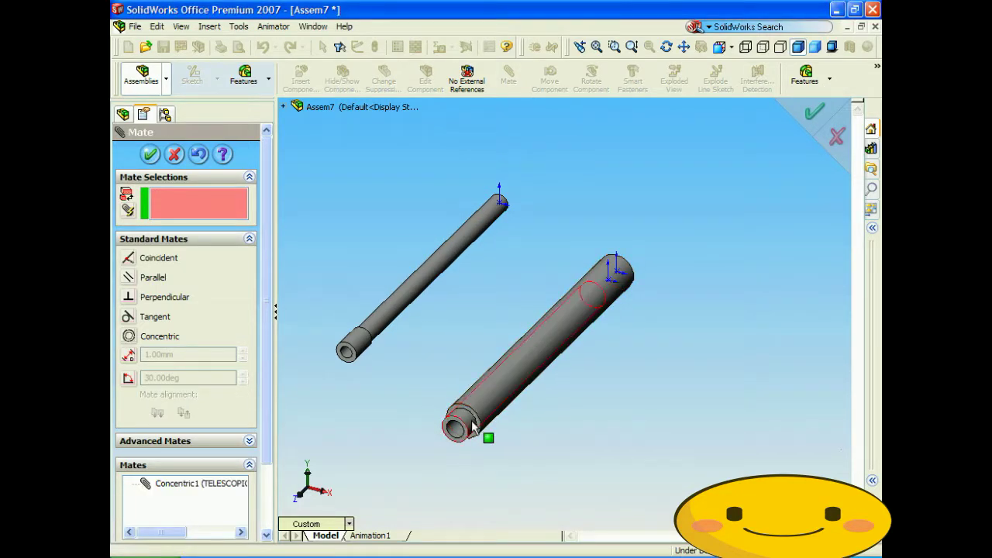
Slide the TELESCOPIC 45 tube out of the TELESCOPIC 60 tube and choose its annular step face for a mate in front view
{"action": "scroll", "coordinate": [472, 425], "scroll_direction": "down", "scroll_amount": 3}
{"action": "left_click_drag", "start_coordinate": [506, 378], "coordinate": [436, 489]}
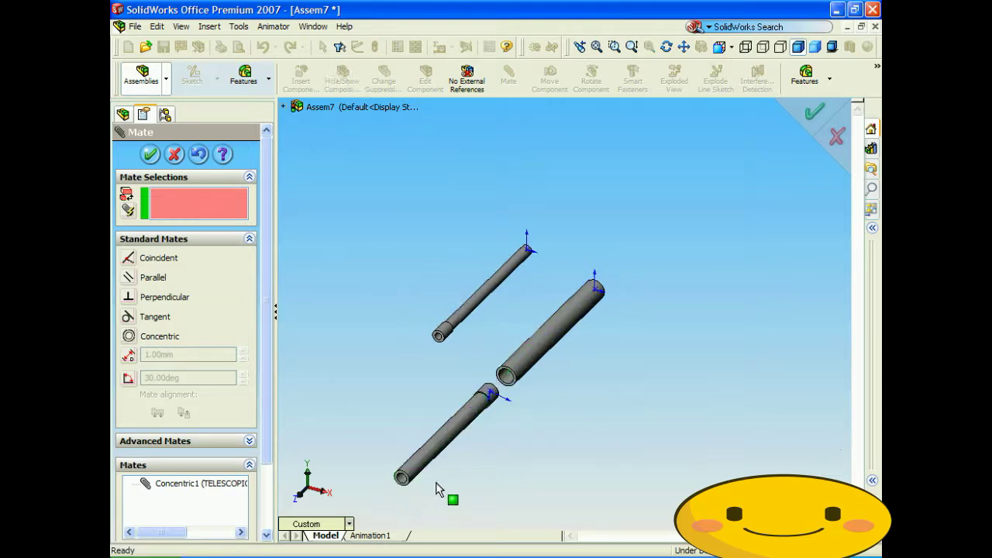
{"action": "left_click", "coordinate": [319, 525]}
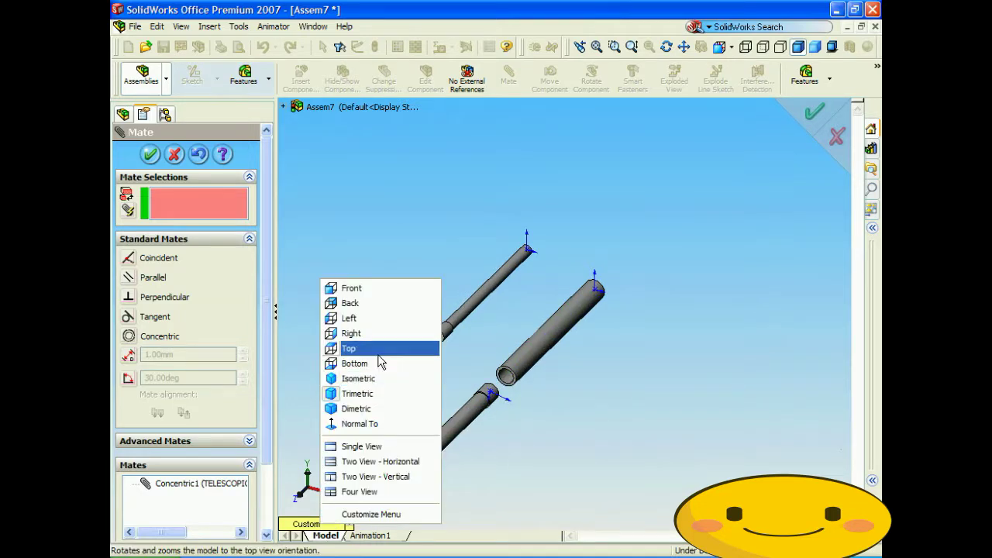
{"action": "left_click", "coordinate": [383, 290]}
{"action": "scroll", "coordinate": [732, 353], "scroll_direction": "down", "scroll_amount": 6}
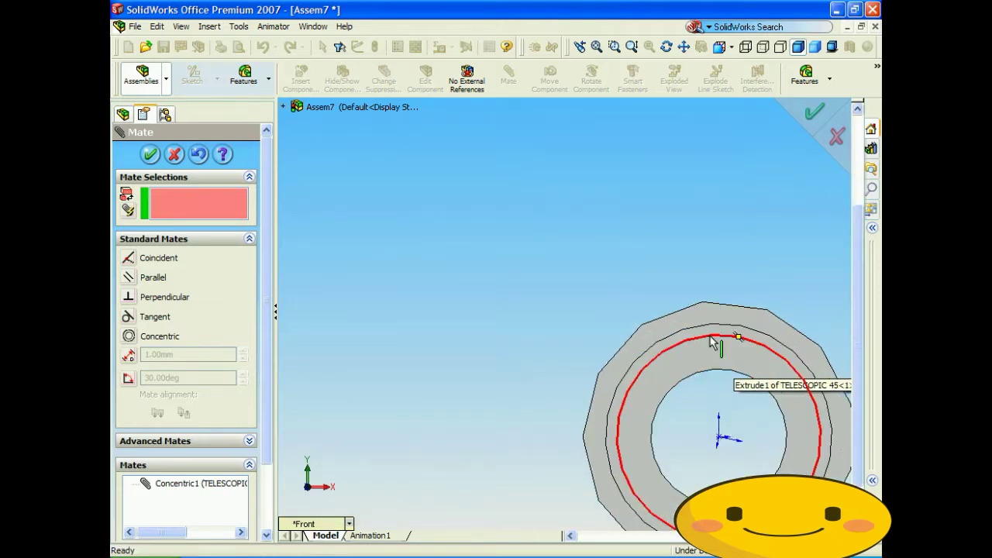
{"action": "left_click", "coordinate": [685, 322]}
{"action": "scroll", "coordinate": [685, 322], "scroll_direction": "up", "scroll_amount": 6}
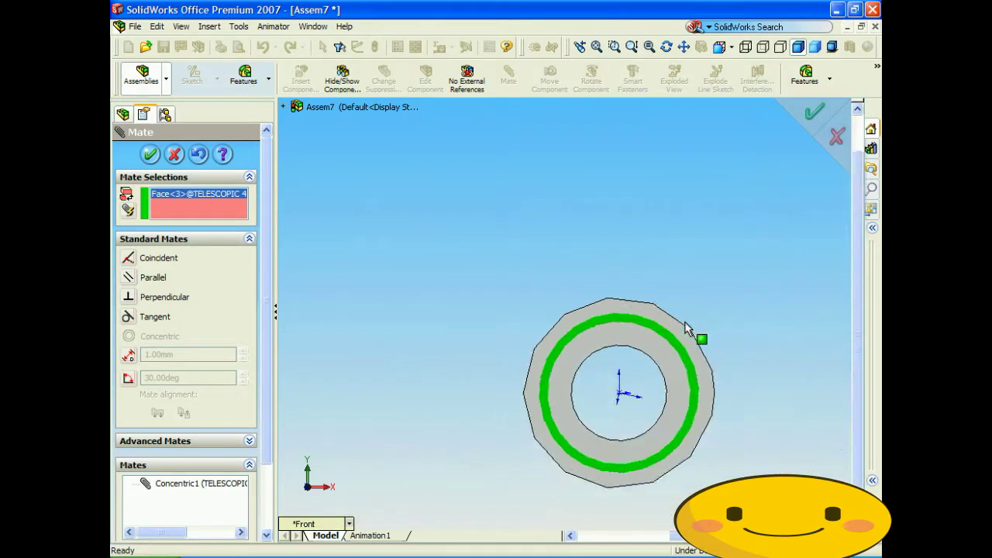
Add the matching inner stop face, seen from the opposite end of the tubes, as the second mate selection
{"action": "middle_click_drag", "start_coordinate": [685, 323], "coordinate": [577, 388]}
{"action": "scroll", "coordinate": [670, 320], "scroll_direction": "up", "scroll_amount": 7}
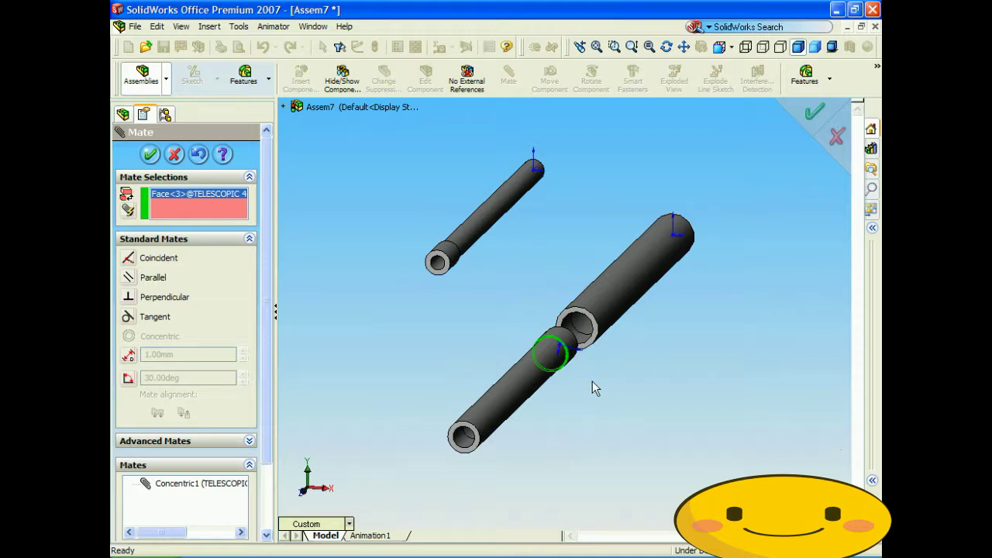
{"action": "middle_click_drag", "start_coordinate": [568, 352], "coordinate": [563, 414]}
{"action": "key", "text": "Left"}
{"action": "key", "text": "Left"}
{"action": "key", "text": "Left"}
{"action": "key", "text": "Left"}
{"action": "key", "text": "Left"}
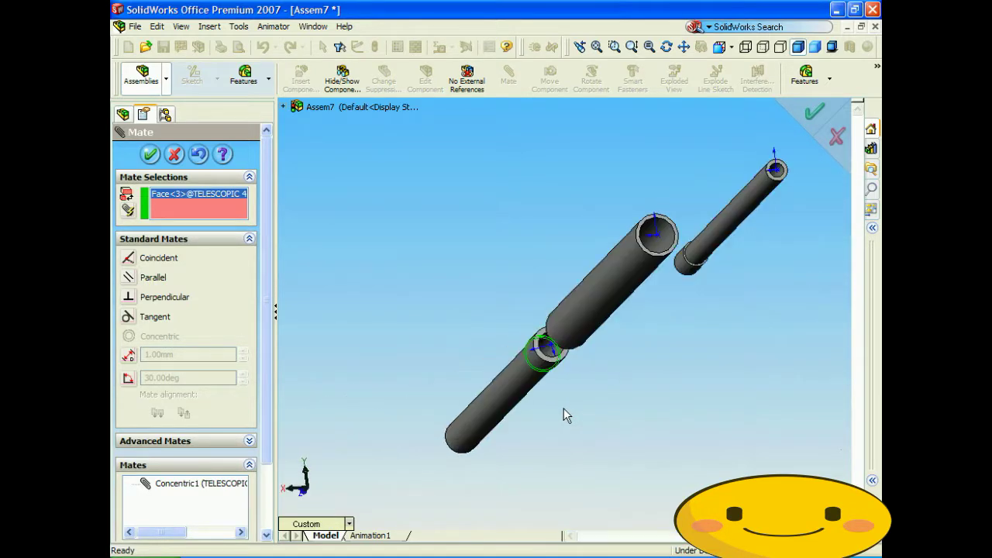
{"action": "key", "text": "Down"}
{"action": "scroll", "coordinate": [552, 337], "scroll_direction": "down", "scroll_amount": 4}
{"action": "scroll", "coordinate": [552, 341], "scroll_direction": "down", "scroll_amount": 5}
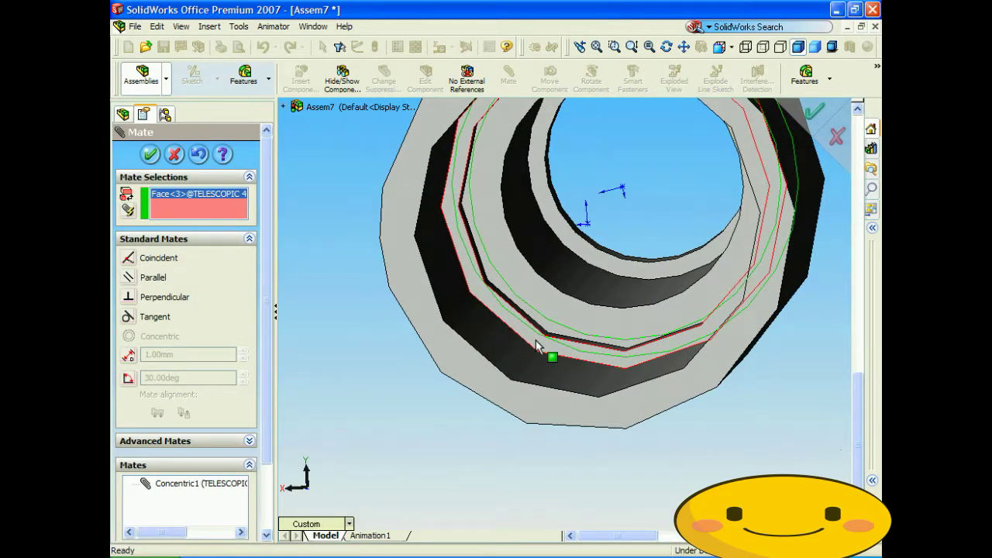
{"action": "left_click", "coordinate": [540, 347]}
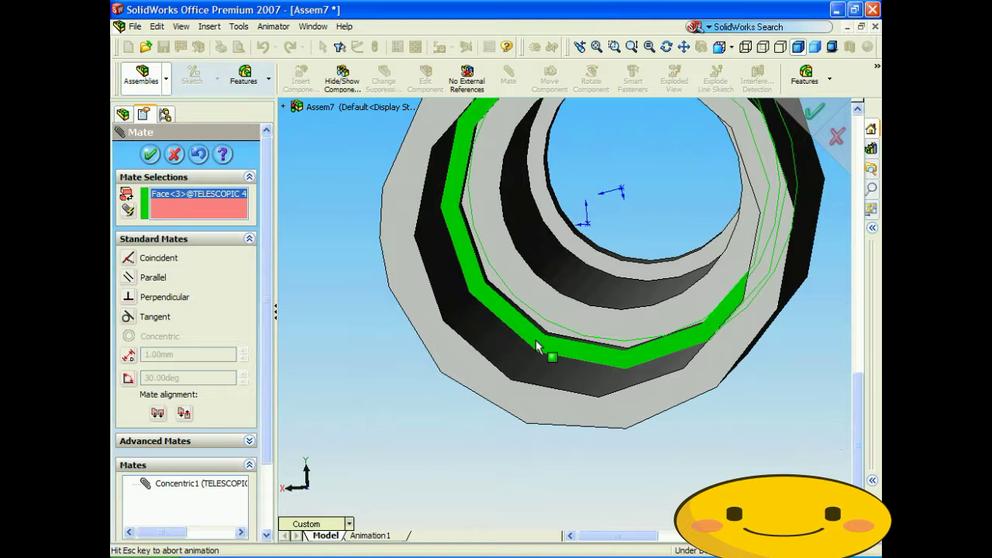
Set up an advanced limit distance mate with a minimum of 0 mm, showing the tubes in isometric wireframe
{"action": "left_click", "coordinate": [249, 441]}
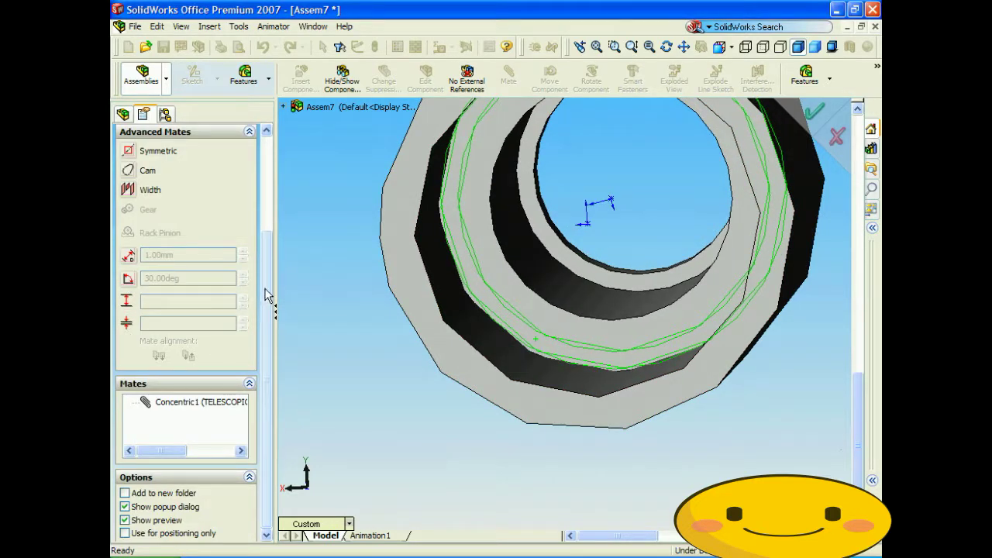
{"action": "left_click", "coordinate": [128, 258]}
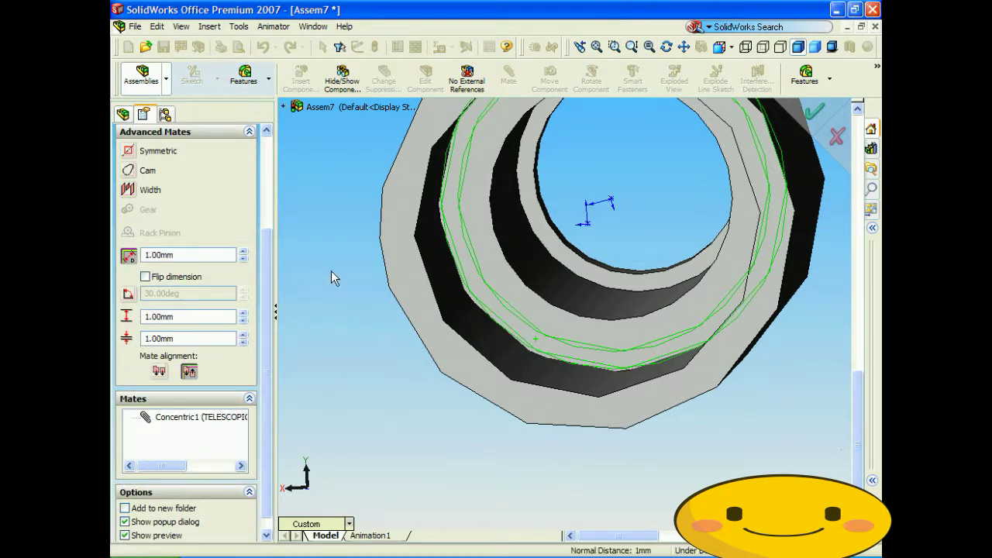
{"action": "left_click", "coordinate": [349, 524]}
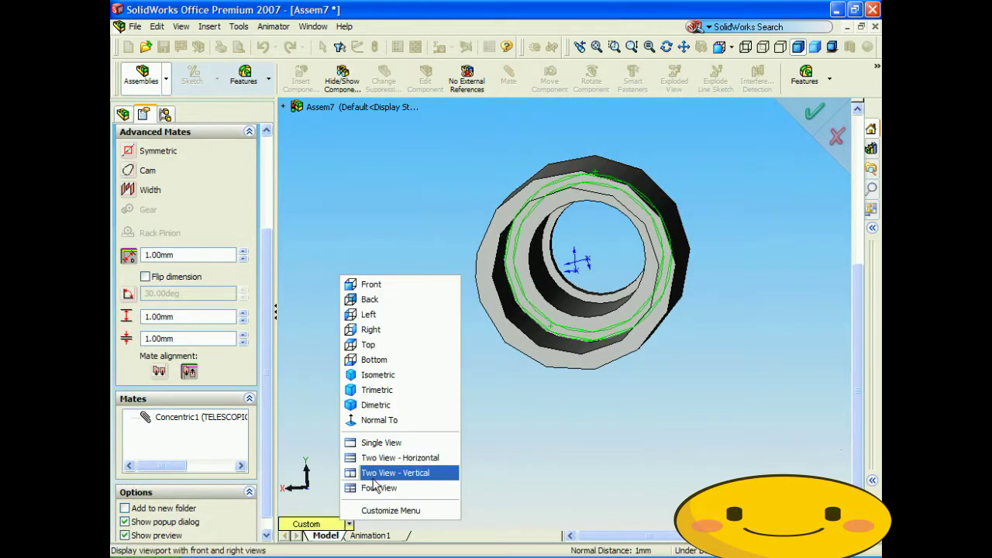
{"action": "left_click", "coordinate": [385, 380]}
{"action": "left_click", "coordinate": [746, 48]}
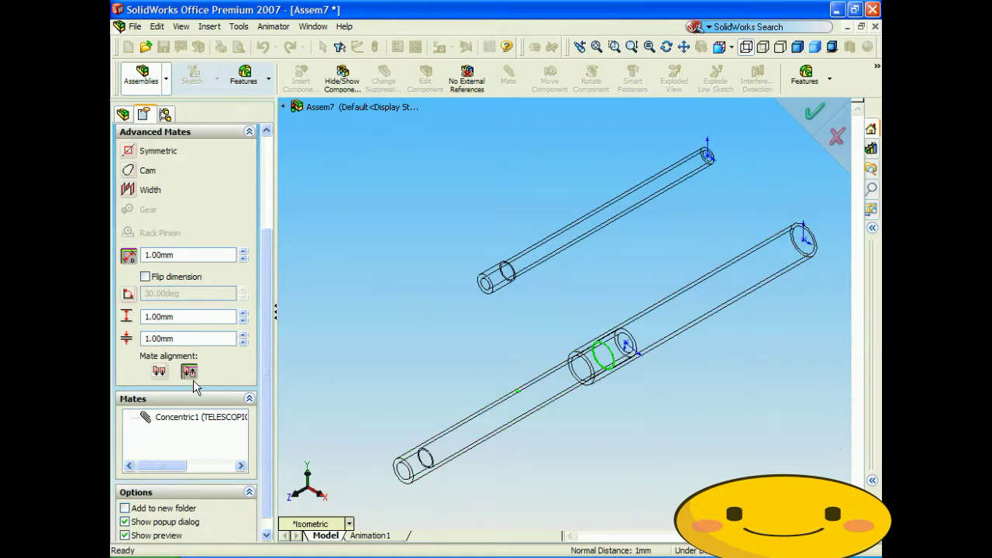
{"action": "double_click", "coordinate": [177, 337]}
{"action": "type", "text": "0"}
{"action": "left_click", "coordinate": [169, 316]}
{"action": "left_click_drag", "start_coordinate": [174, 315], "coordinate": [118, 311]}
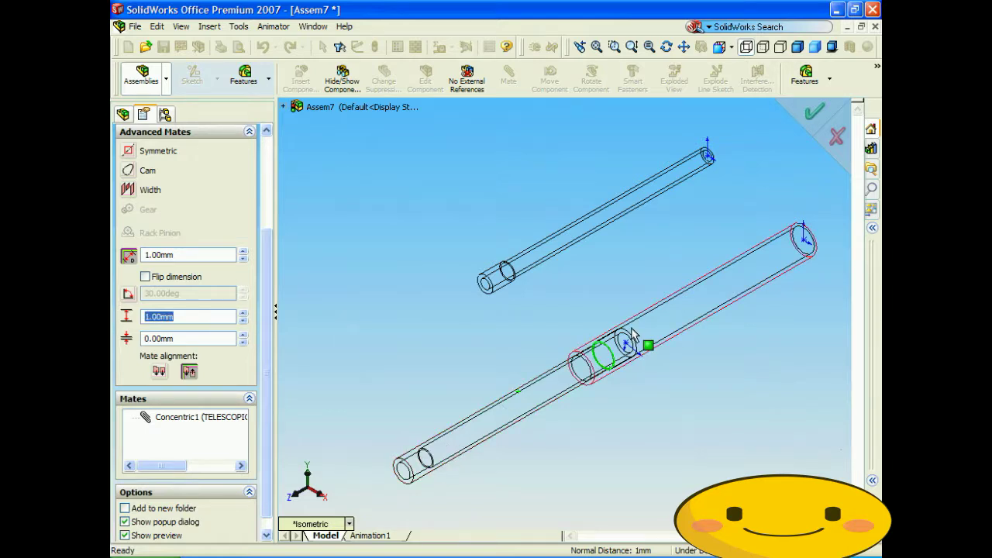
Raise the maximum limit and the mate distance to 41 mm, flip the dimension direction, and raise both to 81 mm
{"action": "left_click", "coordinate": [244, 313]}
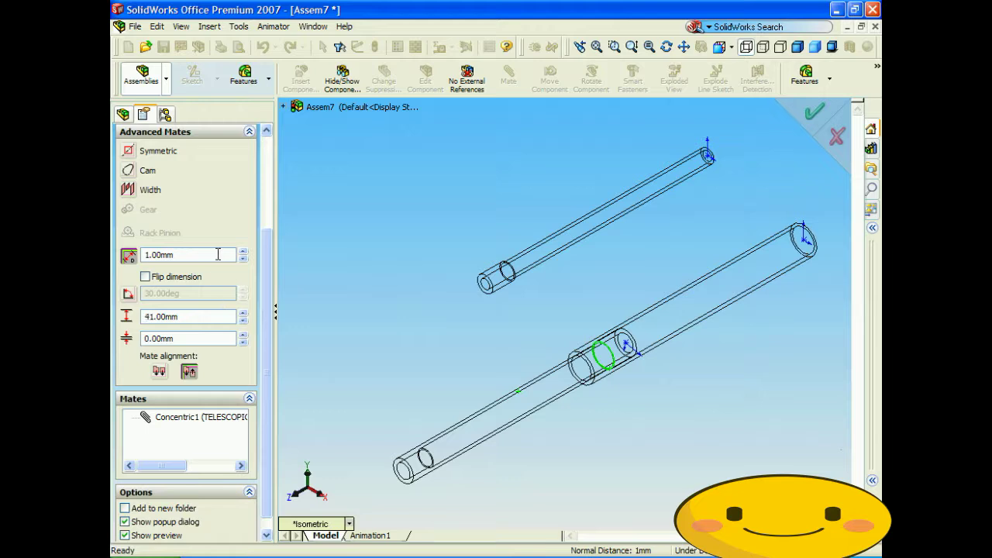
{"action": "left_click", "coordinate": [242, 248]}
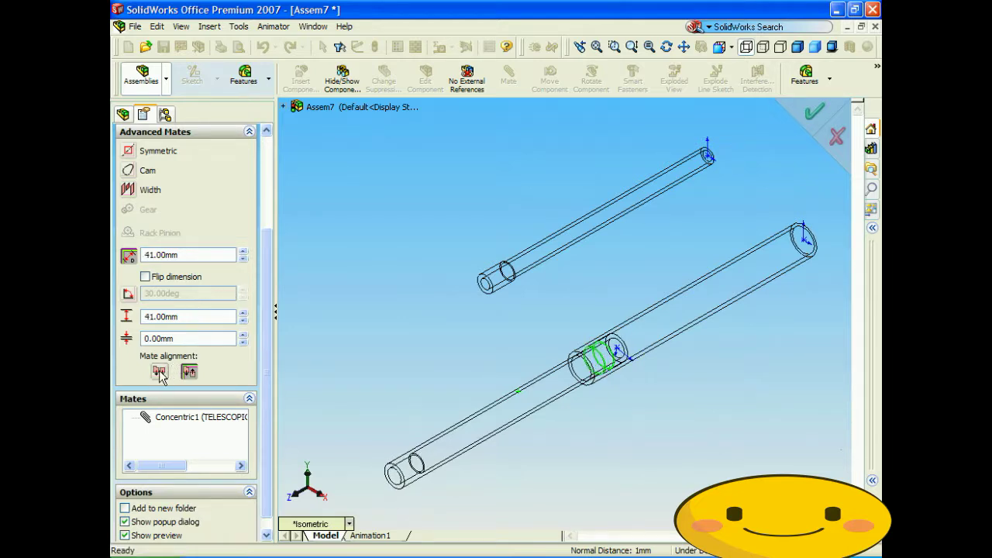
{"action": "left_click", "coordinate": [146, 276]}
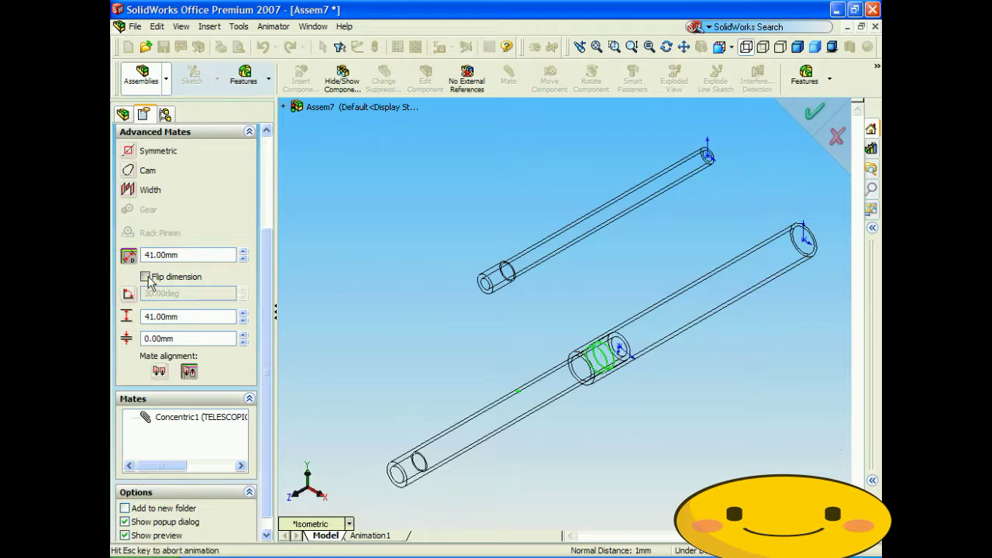
{"action": "left_click", "coordinate": [243, 257]}
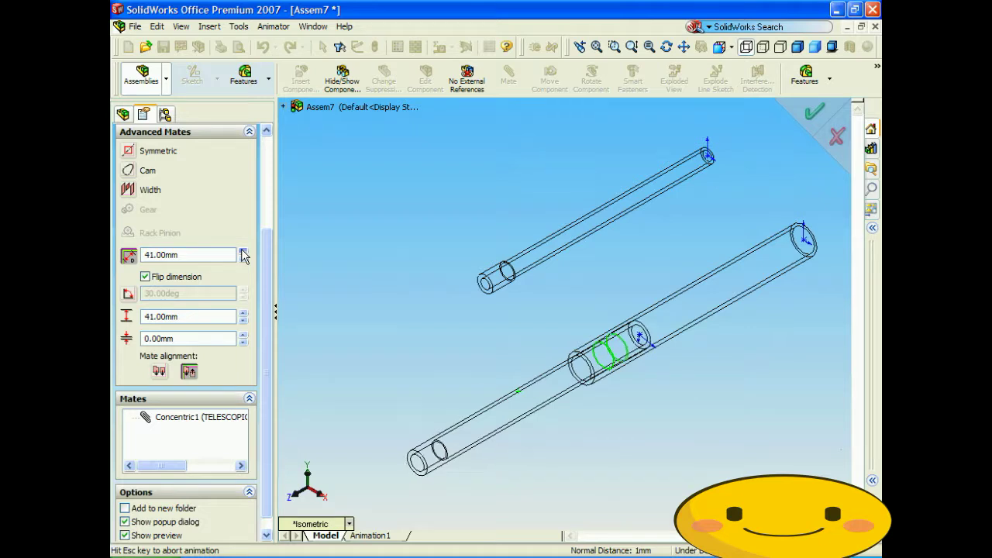
{"action": "left_click", "coordinate": [243, 252]}
Try a 1000 mm mate distance and a shorter one to test how far the TELESCOPIC 45 tube retracts
{"action": "double_click", "coordinate": [182, 254]}
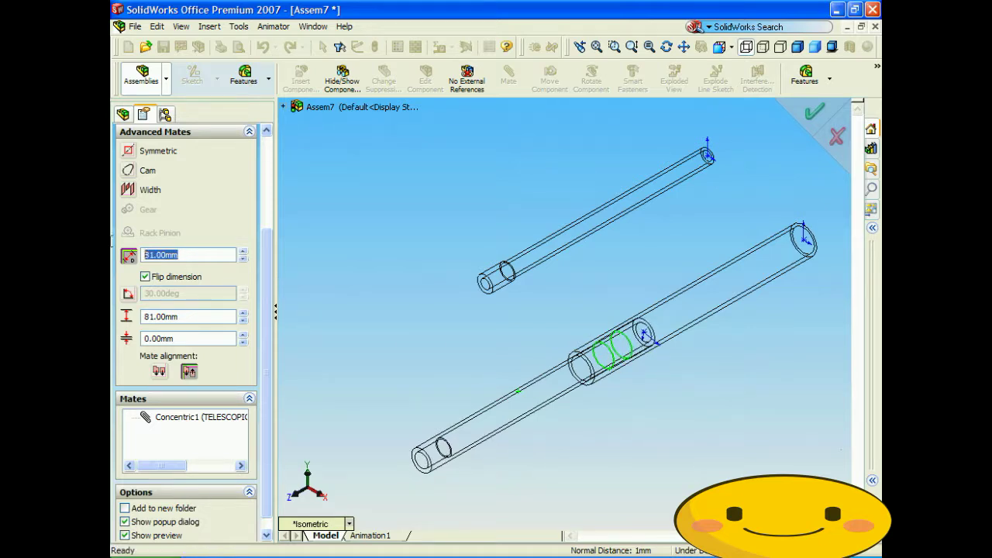
{"action": "type", "text": "1000"}
{"action": "key", "text": "Return"}
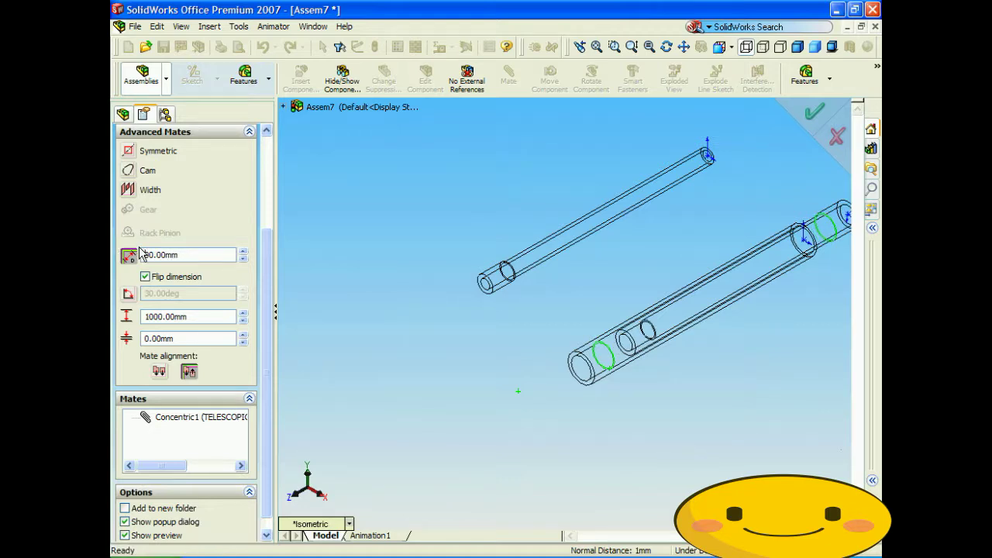
{"action": "type", "text": "0"}
{"action": "key", "text": "Return"}
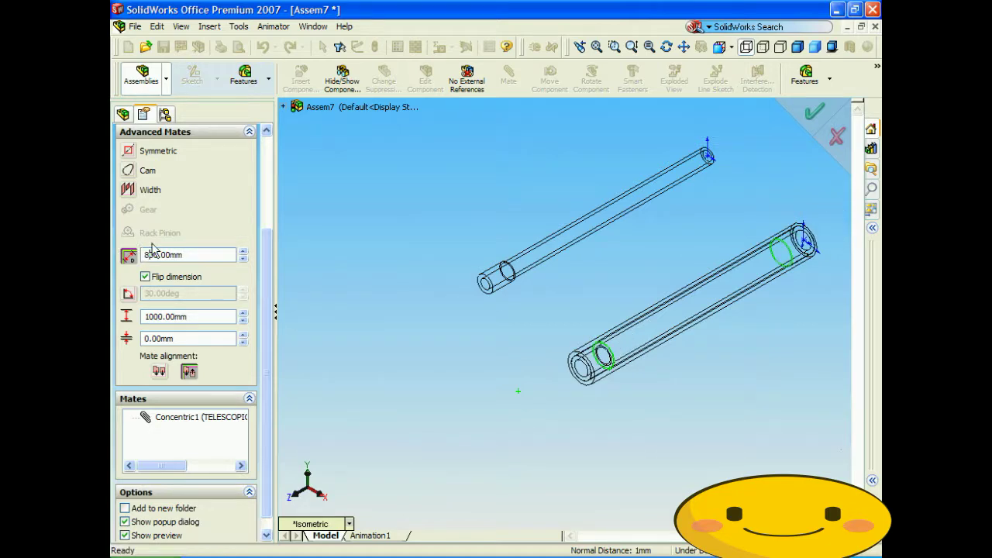
Set the limit mate's maximum to 800 mm and its distance to 50 mm, accept it and finish mating
{"action": "double_click", "coordinate": [196, 316]}
{"action": "type", "text": "8"}
{"action": "key", "text": "Return"}
{"action": "double_click", "coordinate": [161, 255]}
{"action": "type", "text": "50"}
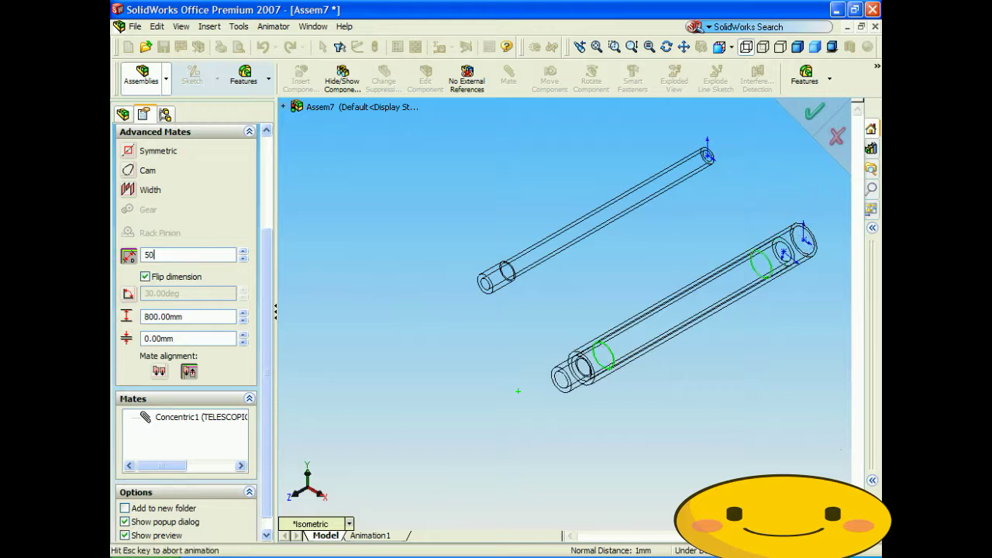
{"action": "key", "text": "Return"}
{"action": "left_click_drag", "start_coordinate": [266, 283], "coordinate": [266, 190]}
{"action": "left_click", "coordinate": [151, 155]}
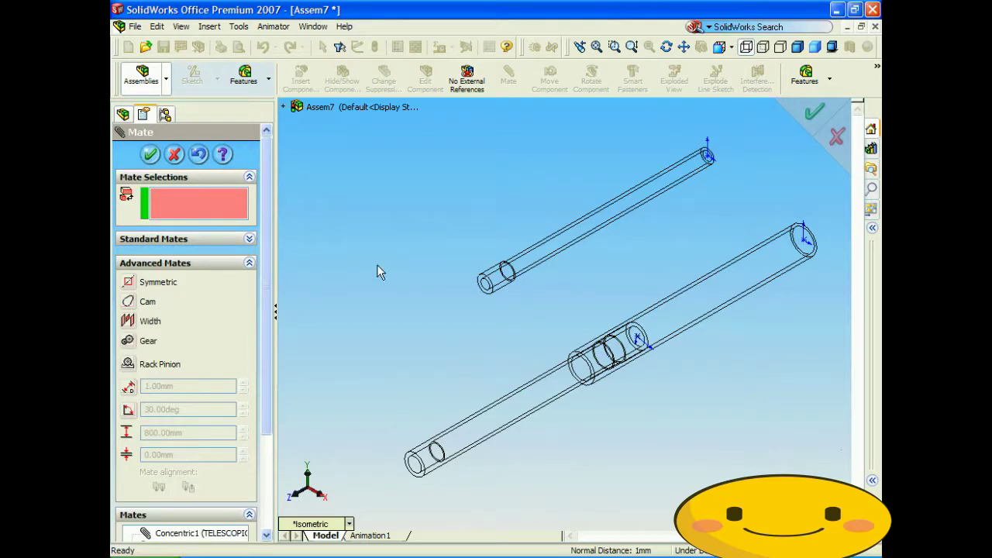
{"action": "left_click", "coordinate": [151, 155]}
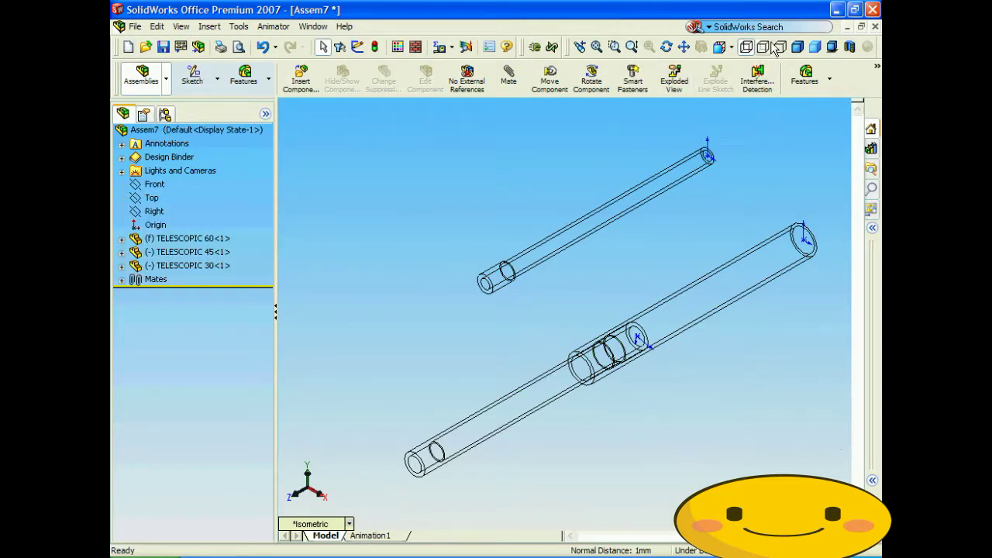
Restore the shaded-with-edges display and slide the TELESCOPIC 45 tube outward to test its limit
{"action": "left_click", "coordinate": [798, 48]}
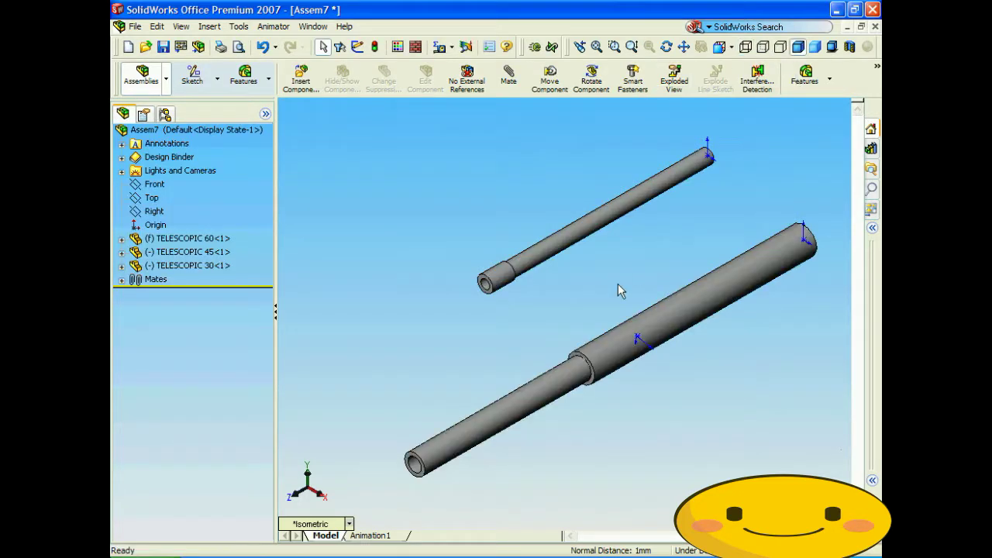
{"action": "mouse_move", "coordinate": [487, 415]}
{"action": "left_mouse_down"}
{"action": "mouse_move", "coordinate": [522, 410]}
{"action": "mouse_move", "coordinate": [638, 344]}
{"action": "mouse_move", "coordinate": [699, 327]}
{"action": "mouse_move", "coordinate": [470, 386]}
{"action": "mouse_move", "coordinate": [397, 428]}
{"action": "mouse_move", "coordinate": [623, 360]}
{"action": "mouse_move", "coordinate": [722, 288]}
{"action": "mouse_move", "coordinate": [386, 507]}
{"action": "mouse_move", "coordinate": [718, 320]}
{"action": "mouse_move", "coordinate": [626, 390]}
{"action": "mouse_move", "coordinate": [457, 476]}
{"action": "left_mouse_up"}
{"action": "key", "text": "Escape"}
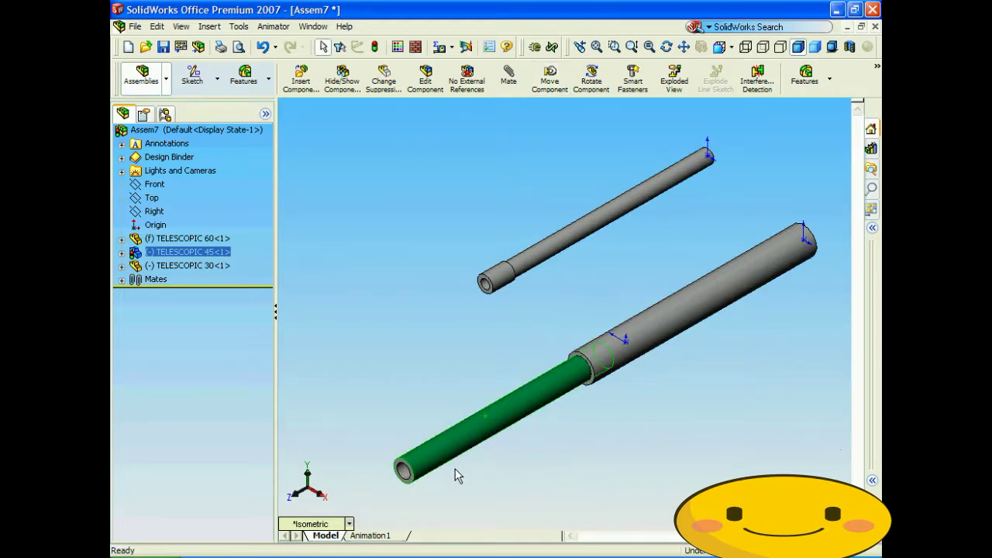
{"action": "left_click", "coordinate": [412, 340]}
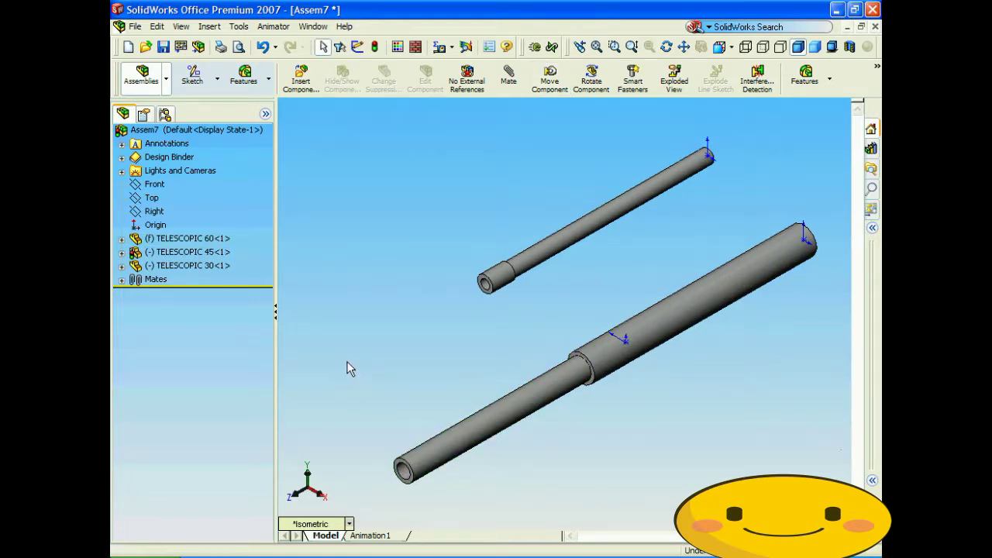
Mate the TELESCOPIC 30 tube concentric with the TELESCOPIC 45 tube, with the mate alignment flipped
{"action": "left_click", "coordinate": [509, 77]}
{"action": "left_click", "coordinate": [560, 243]}
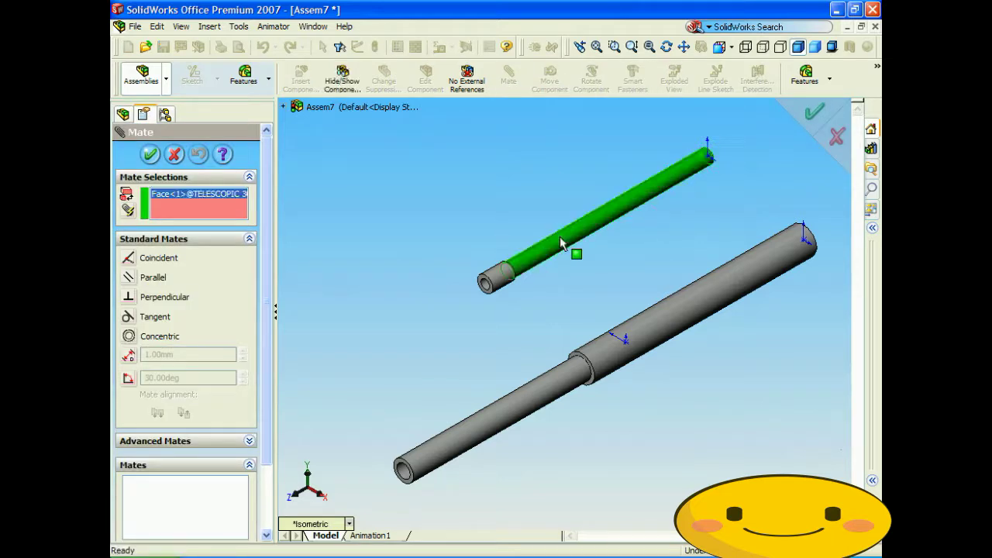
{"action": "left_click", "coordinate": [523, 402]}
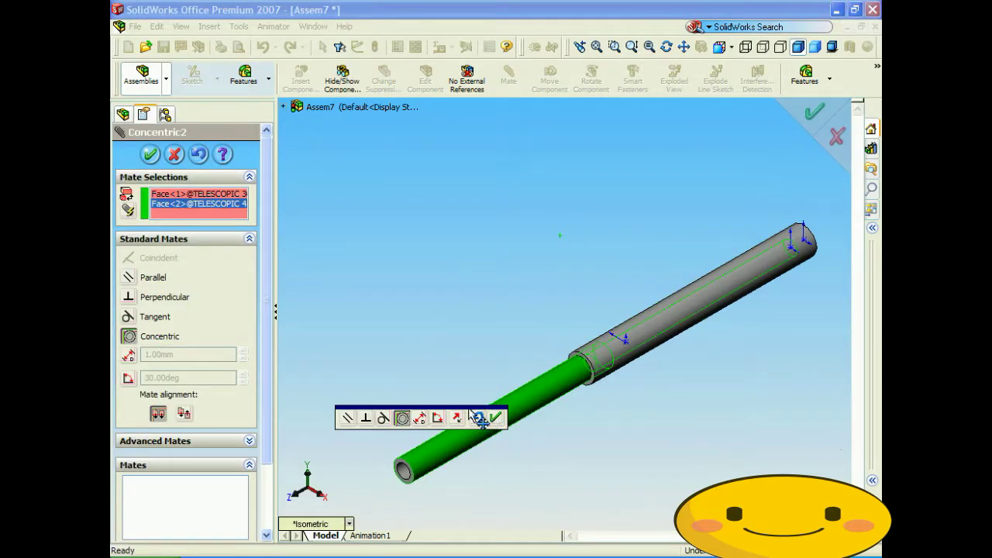
{"action": "left_click", "coordinate": [458, 419]}
{"action": "left_click", "coordinate": [496, 419]}
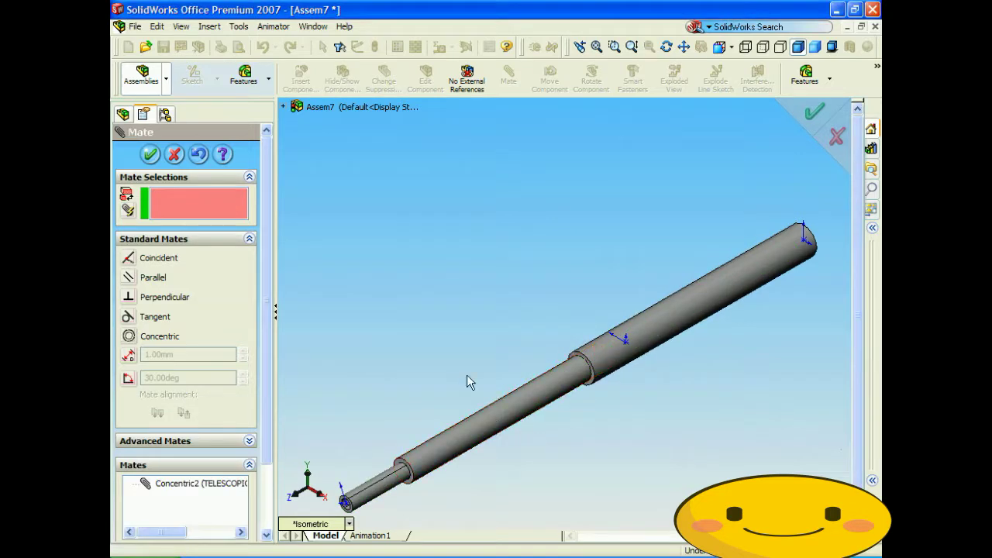
Slide the TELESCOPIC 30 tube out of the TELESCOPIC 45 tube and select its front-facing collar ring face for mating
{"action": "scroll", "coordinate": [442, 342], "scroll_direction": "up", "scroll_amount": 4}
{"action": "left_click_drag", "start_coordinate": [494, 386], "coordinate": [396, 444]}
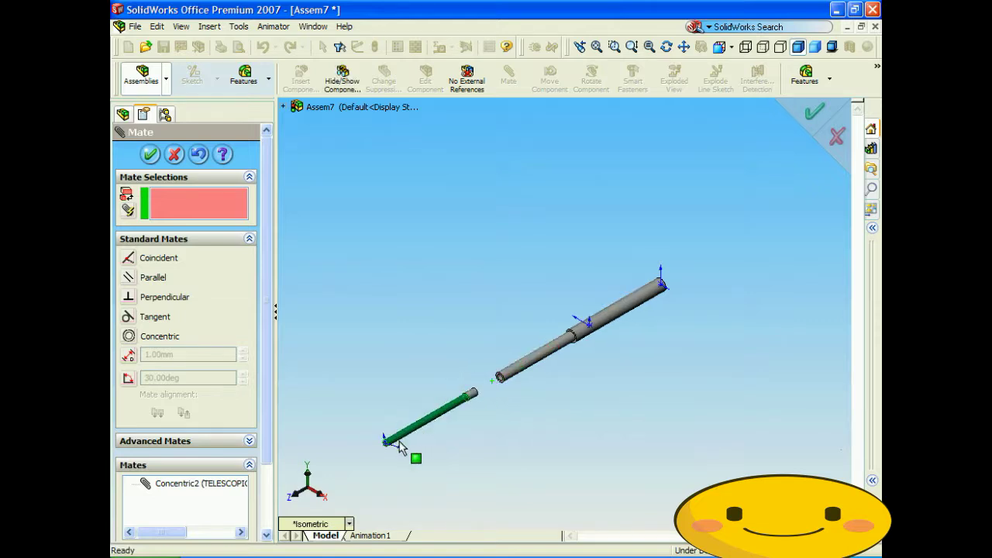
{"action": "left_click", "coordinate": [350, 524]}
{"action": "left_click", "coordinate": [387, 288]}
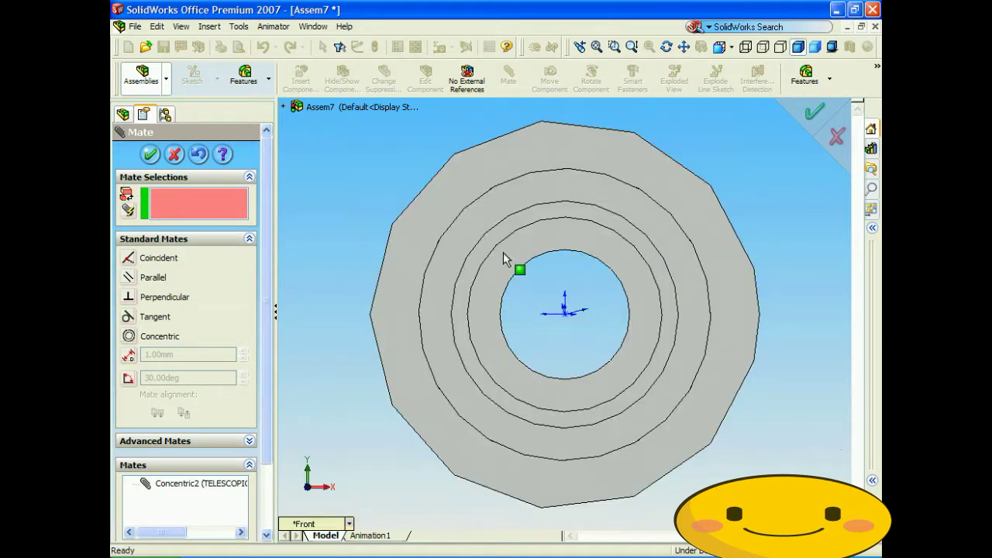
{"action": "left_click", "coordinate": [504, 231]}
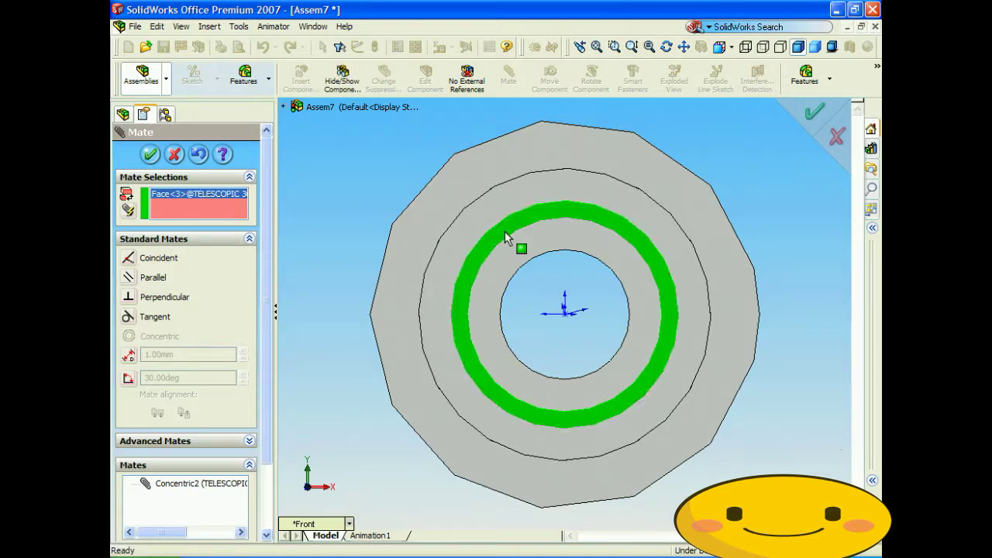
Add the TELESCOPIC 45 tube's matching inner ring face, seen from the back, to the mate selection
{"action": "scroll", "coordinate": [335, 300], "scroll_direction": "up", "scroll_amount": 4}
{"action": "middle_click_drag", "start_coordinate": [335, 297], "coordinate": [406, 327]}
{"action": "scroll", "coordinate": [408, 328], "scroll_direction": "up", "scroll_amount": 6}
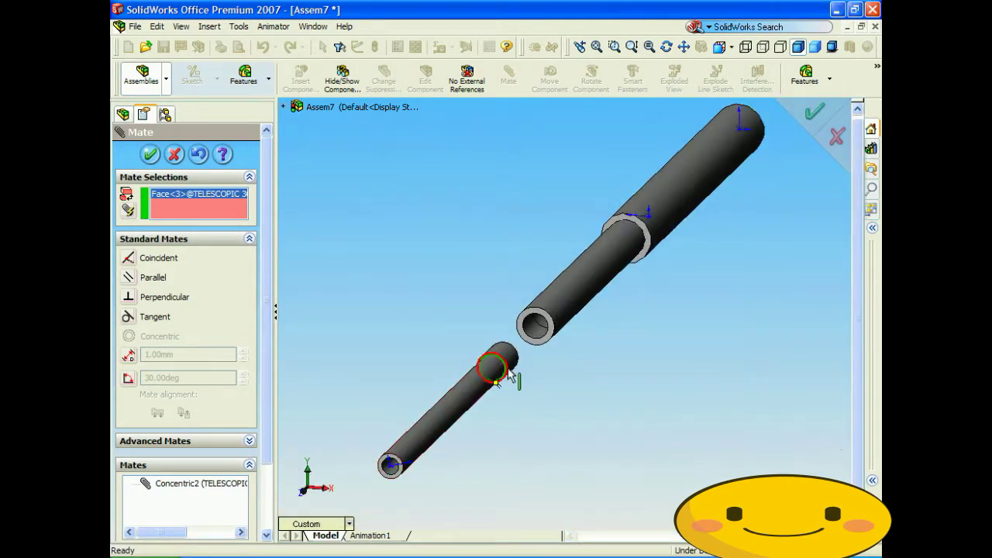
{"action": "scroll", "coordinate": [547, 383], "scroll_direction": "up", "scroll_amount": 5}
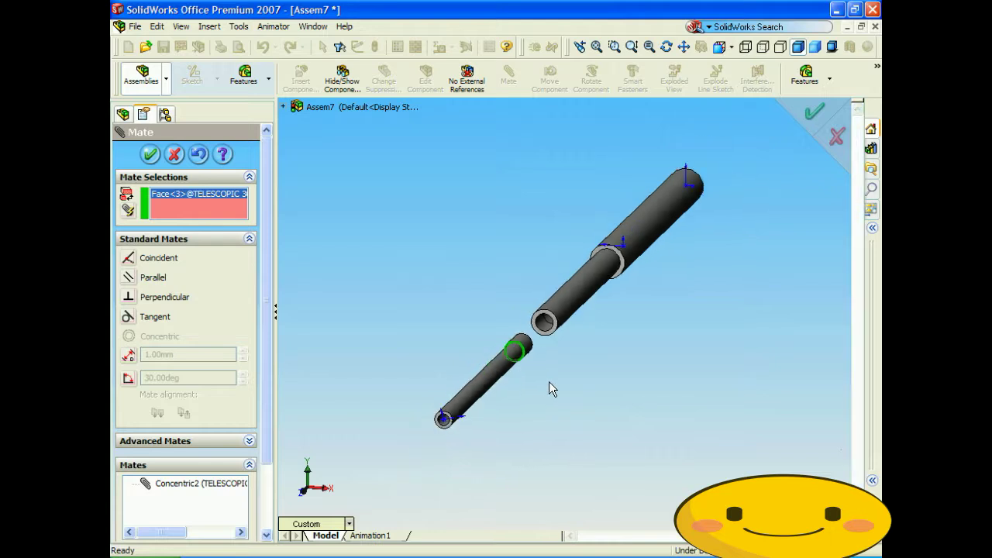
{"action": "left_click", "coordinate": [349, 524]}
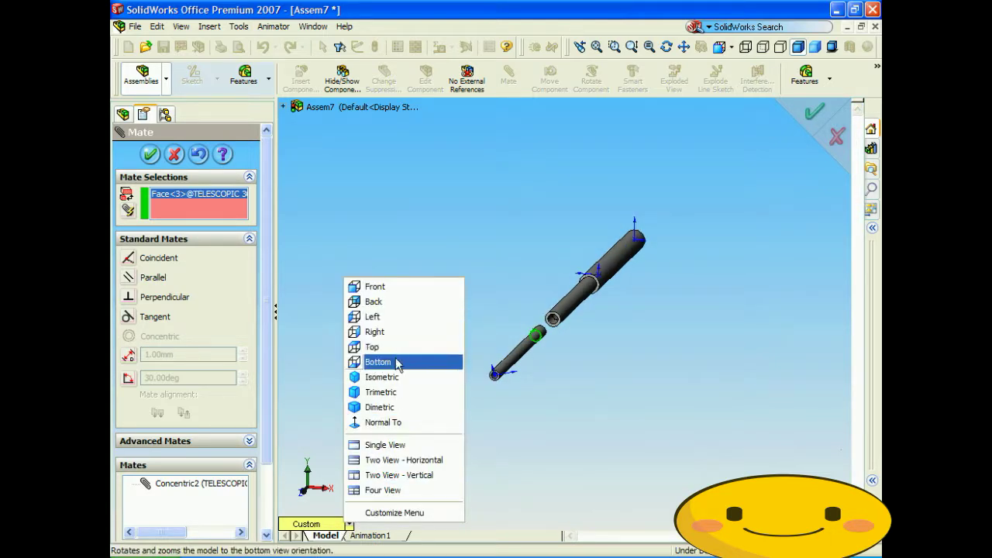
{"action": "left_click", "coordinate": [372, 302]}
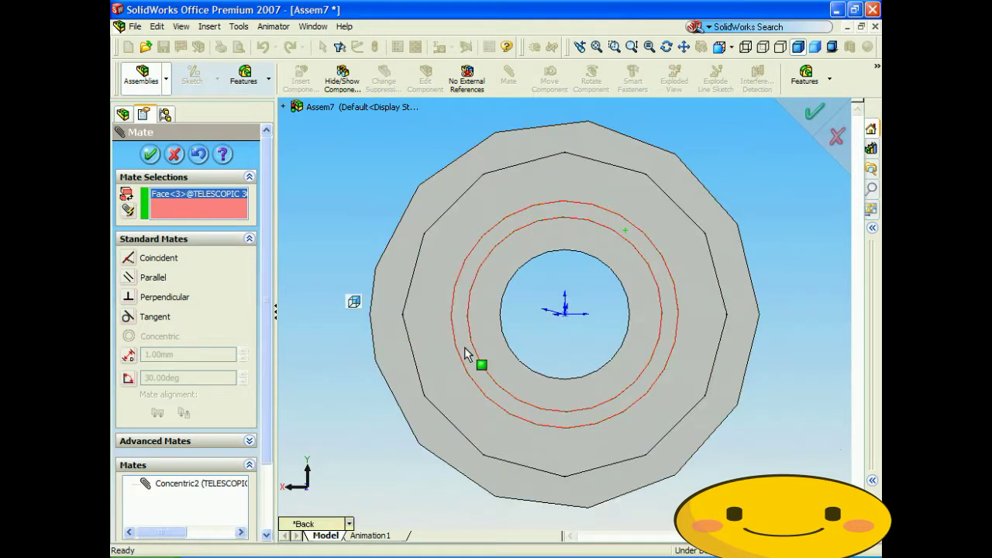
{"action": "left_click", "coordinate": [510, 225]}
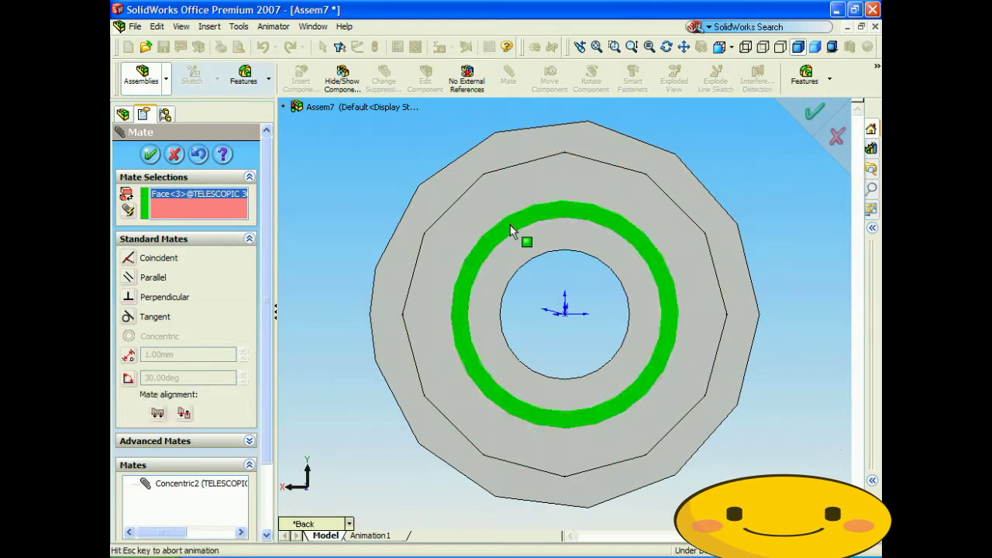
Make the mate between the two ring faces a limit distance mate and show the assembly as an isometric wireframe
{"action": "left_click", "coordinate": [253, 442]}
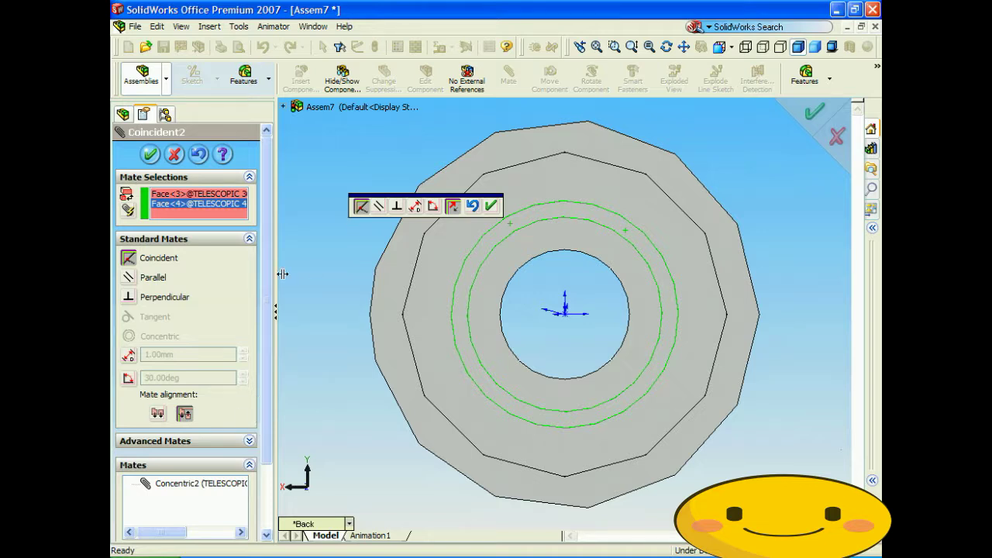
{"action": "left_click", "coordinate": [240, 441]}
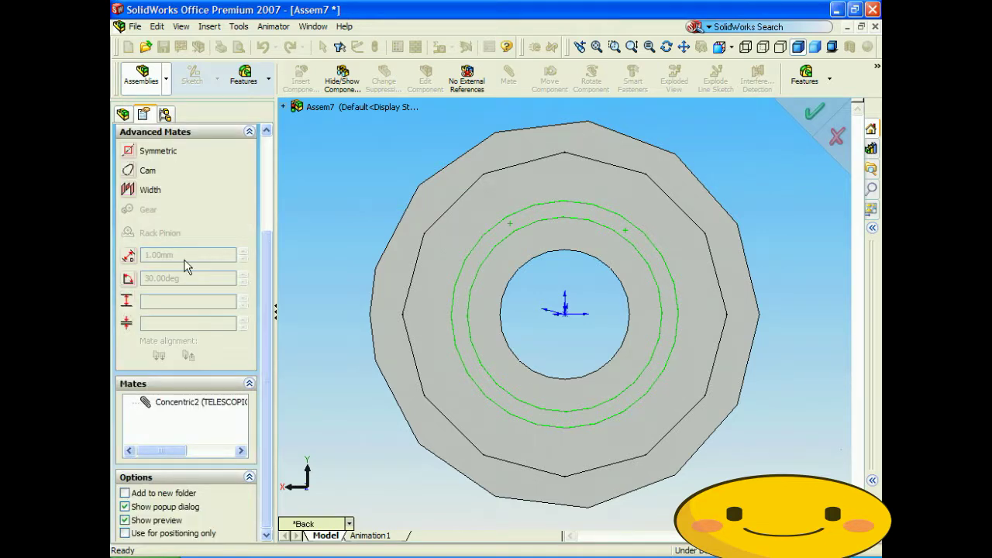
{"action": "left_click", "coordinate": [129, 255]}
{"action": "left_click", "coordinate": [341, 527]}
{"action": "left_click", "coordinate": [391, 380]}
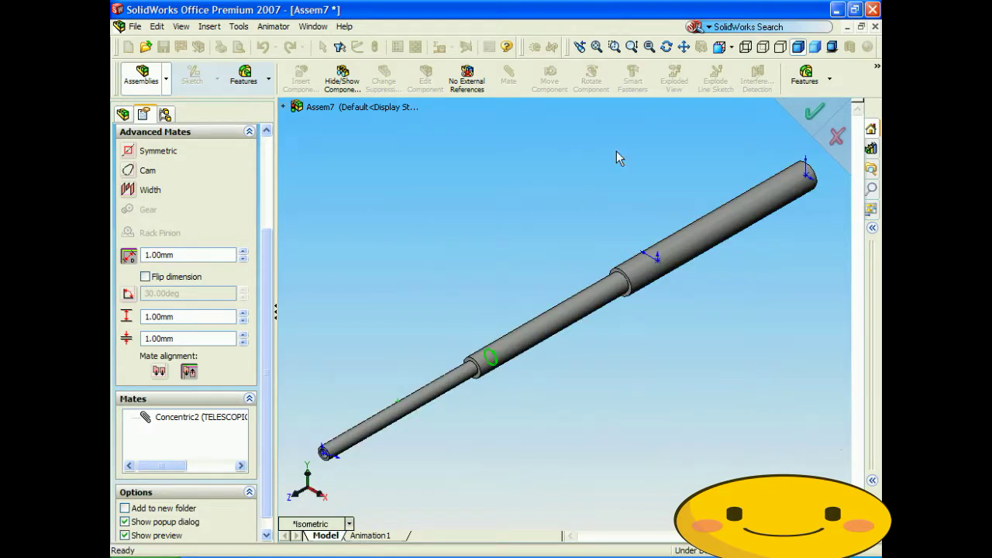
{"action": "left_click", "coordinate": [749, 48]}
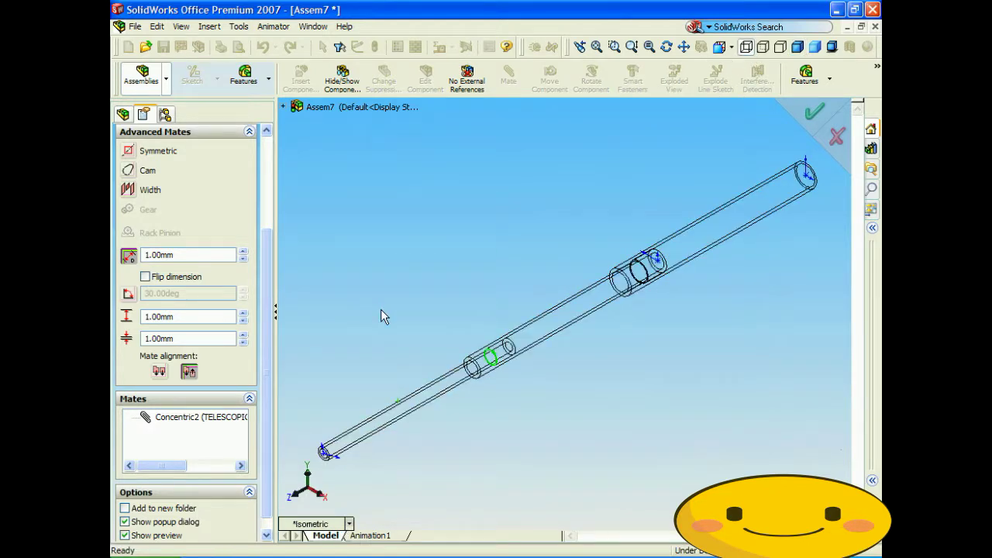
Set the limit mate's minimum to 0 mm and its maximum to 800 mm
{"action": "double_click", "coordinate": [159, 338]}
{"action": "type", "text": "0"}
{"action": "left_click", "coordinate": [173, 316]}
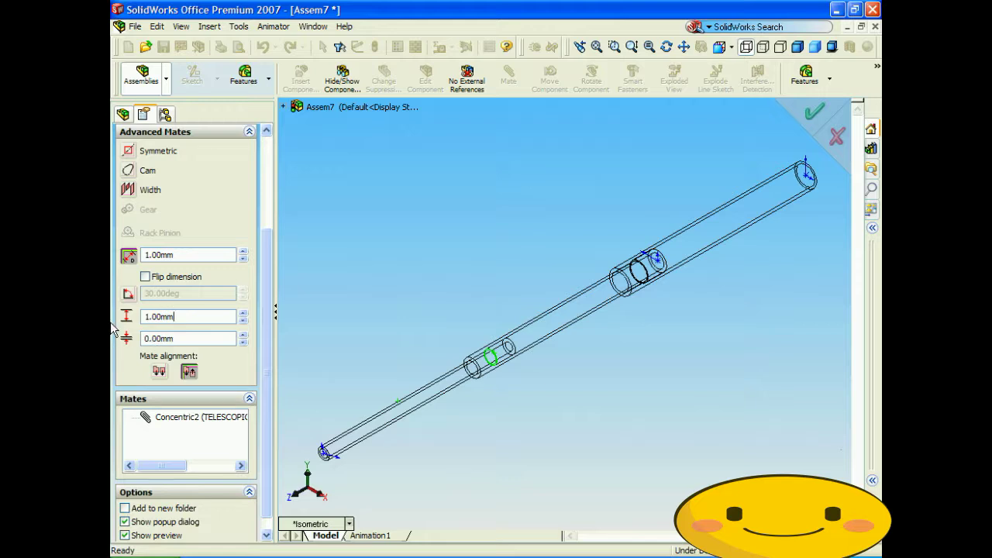
{"action": "double_click", "coordinate": [178, 318]}
{"action": "type", "text": "80"}
{"action": "key", "text": "Return"}
Set the limit mate's distance to 800 mm with the dimension flipped, accept the mate and finish mating
{"action": "double_click", "coordinate": [141, 255]}
{"action": "type", "text": "800"}
{"action": "key", "text": "Return"}
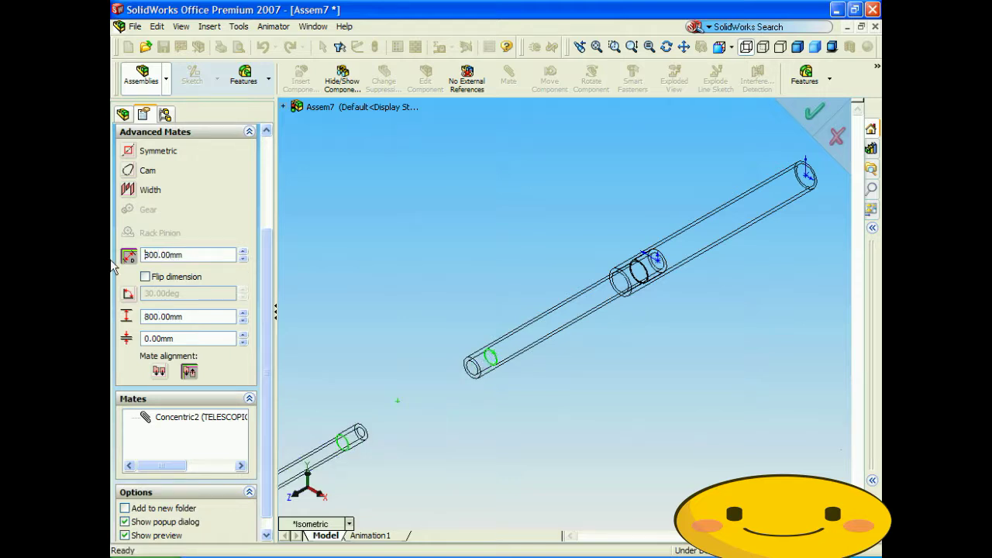
{"action": "left_click", "coordinate": [145, 277]}
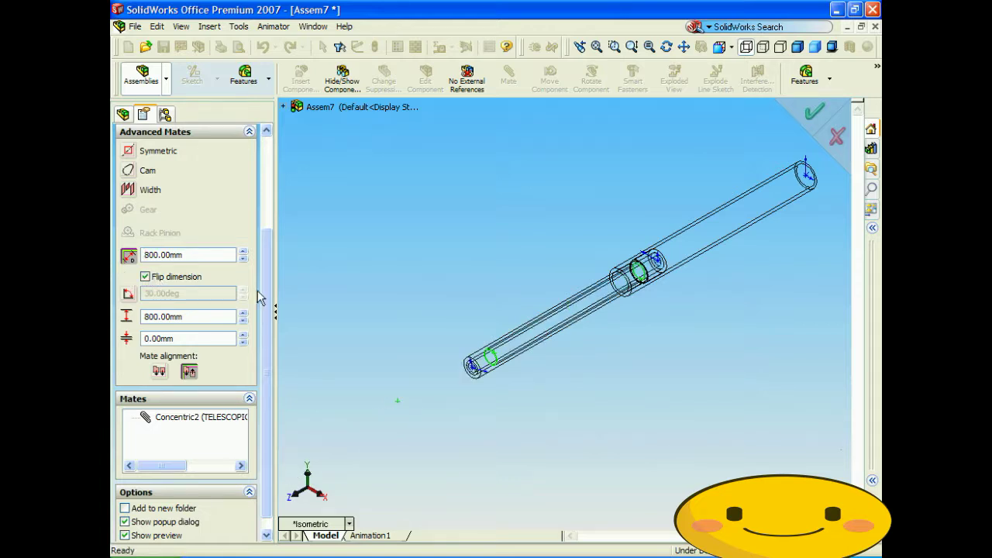
{"action": "left_click_drag", "start_coordinate": [264, 284], "coordinate": [268, 170]}
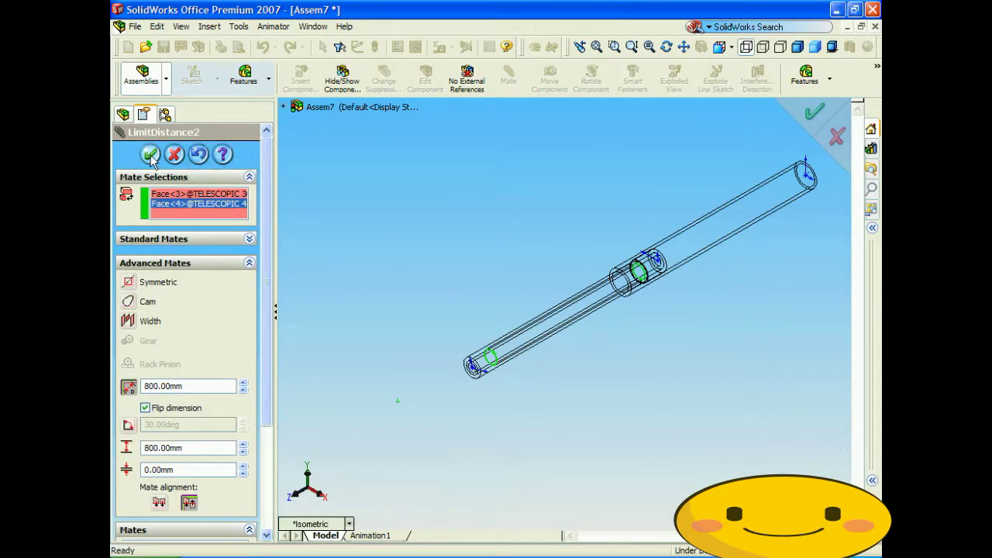
{"action": "left_click", "coordinate": [150, 155]}
{"action": "left_click", "coordinate": [149, 155]}
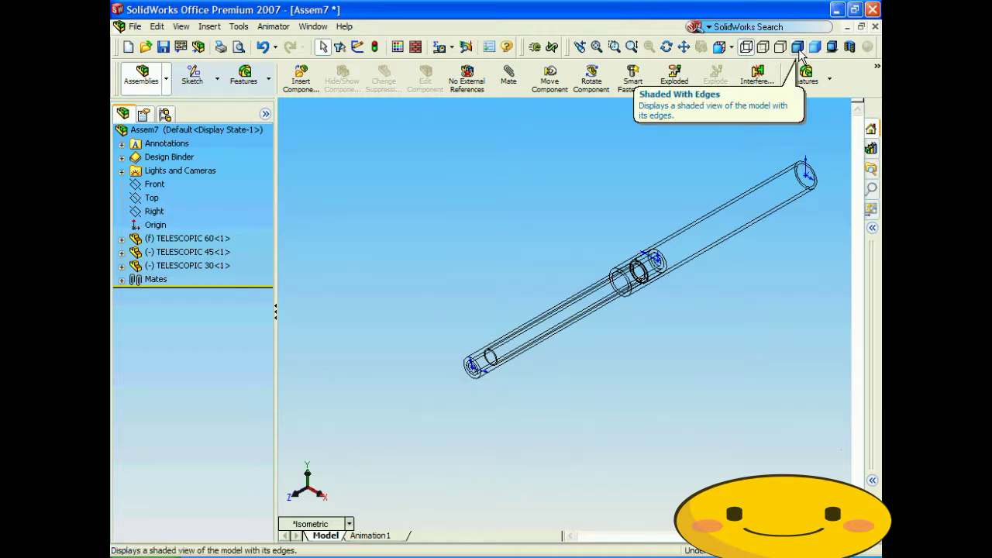
Restore the shaded-with-edges display and slide the TELESCOPIC 30 tube outward to test its limit
{"action": "left_click", "coordinate": [799, 50]}
{"action": "left_click", "coordinate": [474, 370]}
{"action": "left_click_drag", "start_coordinate": [474, 369], "coordinate": [348, 502]}
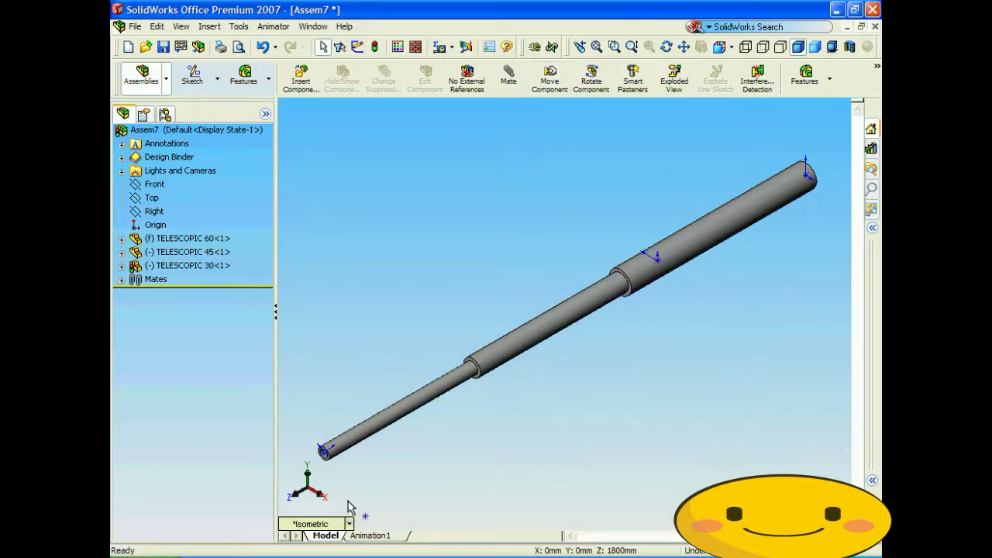
Pull the TELESCOPIC 30 tube outward again from a rotated view to check how far the assembly extends
{"action": "left_click", "coordinate": [348, 524]}
{"action": "left_click", "coordinate": [377, 379]}
{"action": "middle_click_drag", "start_coordinate": [560, 413], "coordinate": [535, 382]}
{"action": "scroll", "coordinate": [531, 433], "scroll_direction": "up", "scroll_amount": 4}
{"action": "left_click_drag", "start_coordinate": [522, 382], "coordinate": [473, 432]}
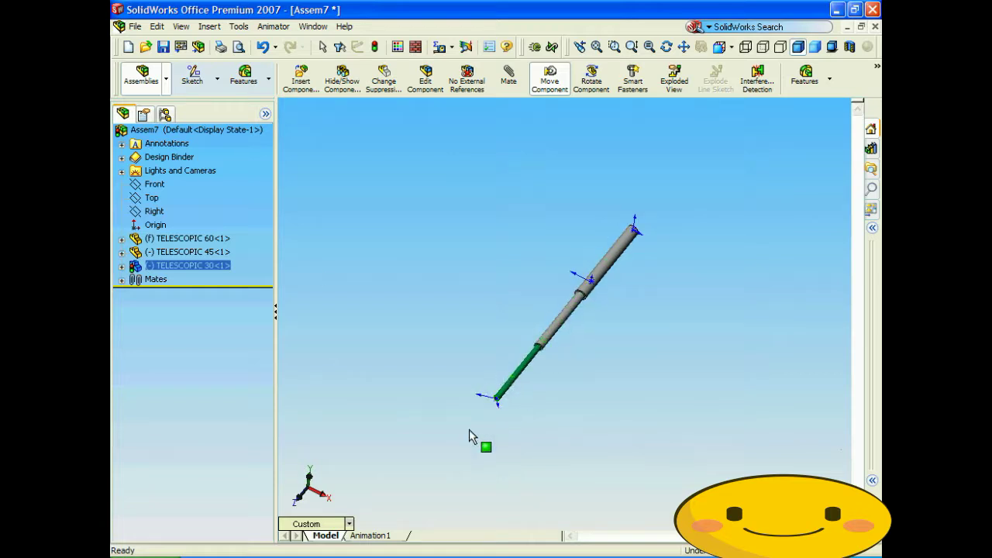
Hide the origins in the telescopic tube assembly
{"action": "left_click", "coordinate": [233, 129]}
{"action": "left_click", "coordinate": [183, 27]}
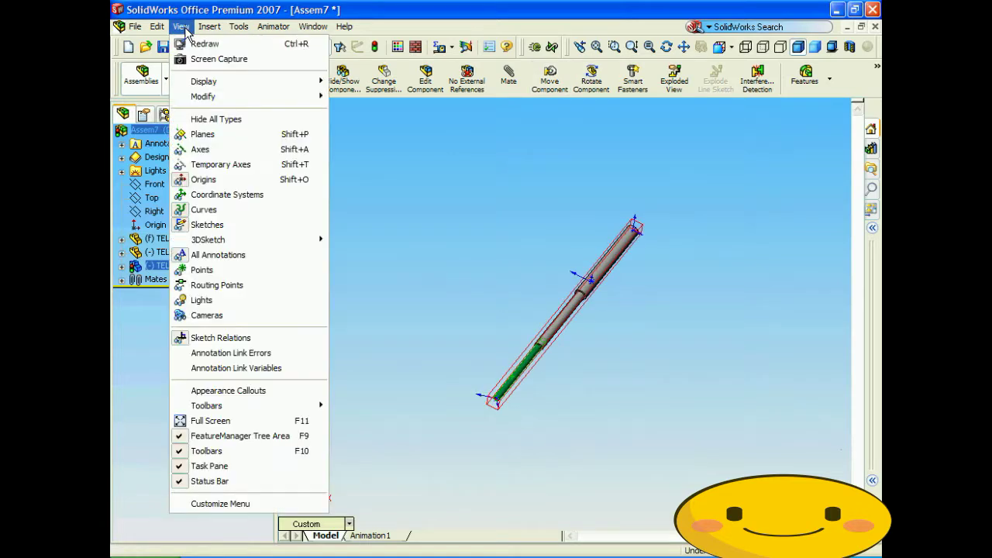
{"action": "left_click", "coordinate": [220, 180]}
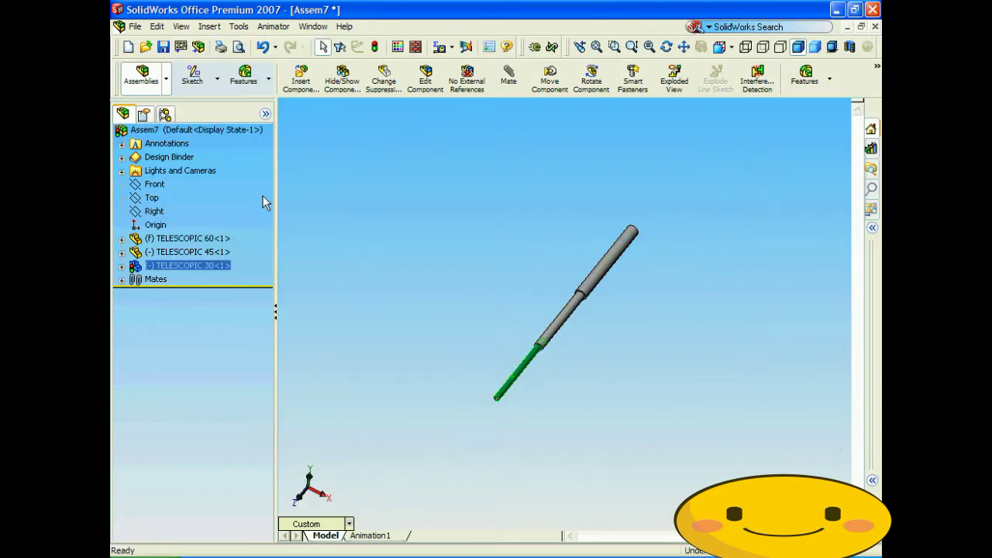
Show the telescopic assembly in wireframe from the Left view and examine how the three tubes overlap
{"action": "left_click", "coordinate": [746, 46]}
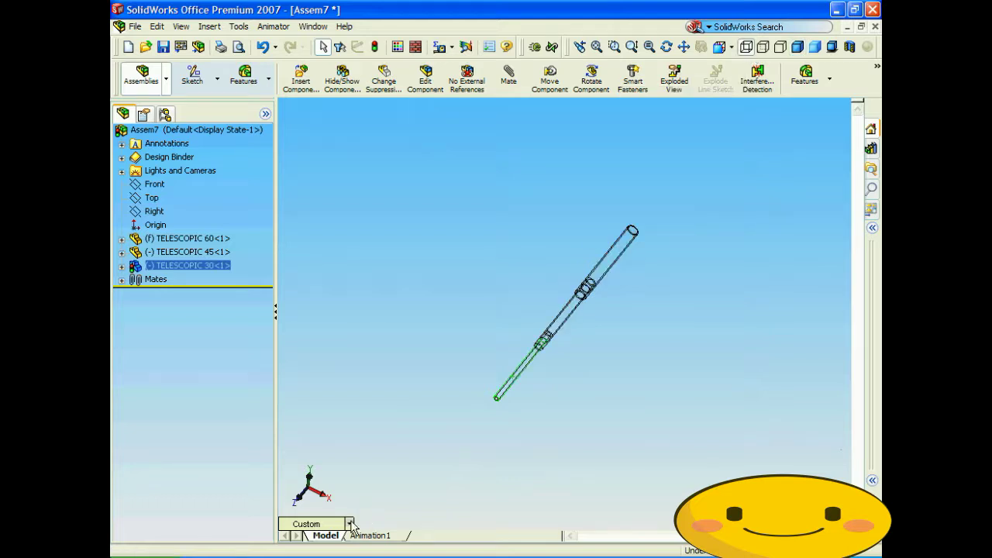
{"action": "left_click", "coordinate": [350, 523]}
{"action": "left_click", "coordinate": [392, 318]}
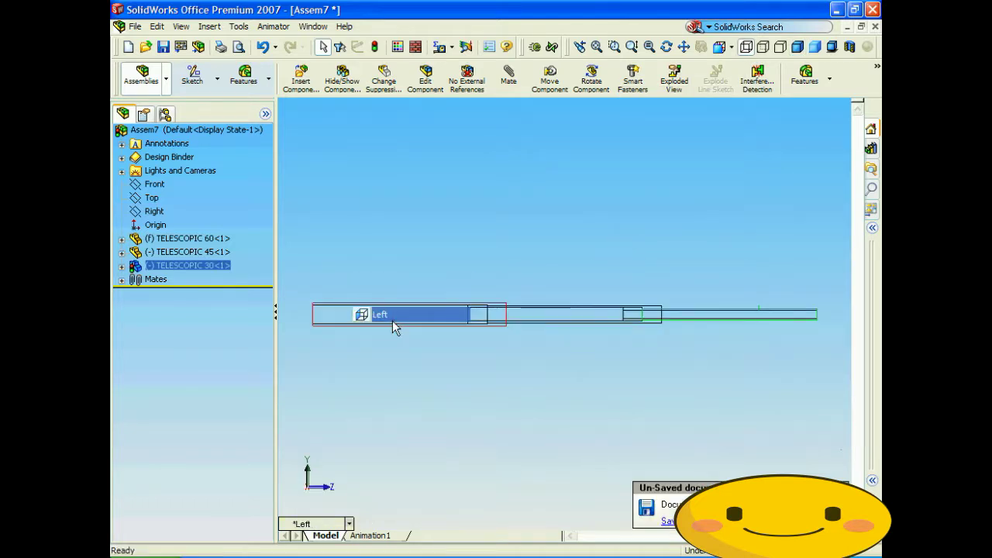
{"action": "left_click", "coordinate": [554, 395]}
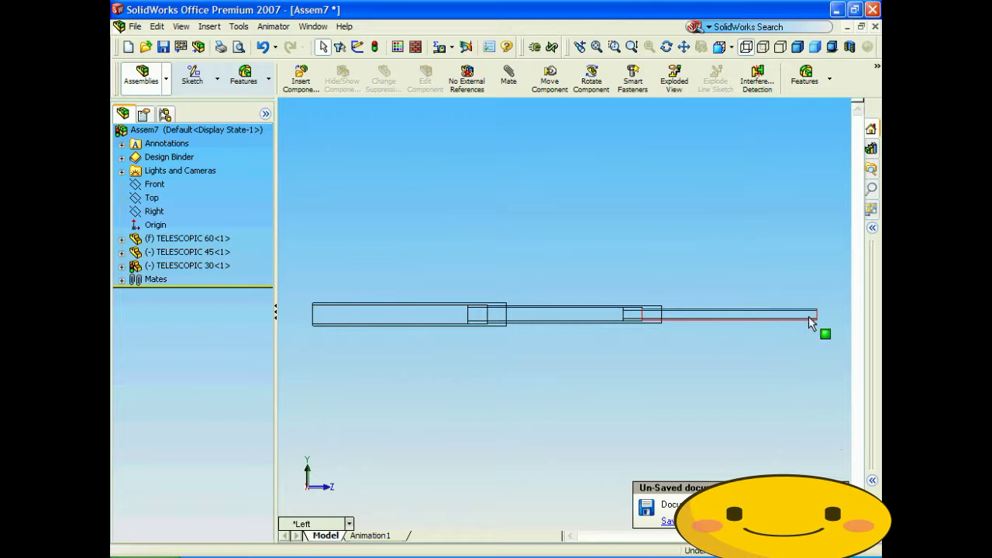
{"action": "mouse_move", "coordinate": [809, 317]}
{"action": "left_mouse_down"}
{"action": "mouse_move", "coordinate": [476, 318]}
{"action": "mouse_move", "coordinate": [810, 316]}
{"action": "left_mouse_up"}
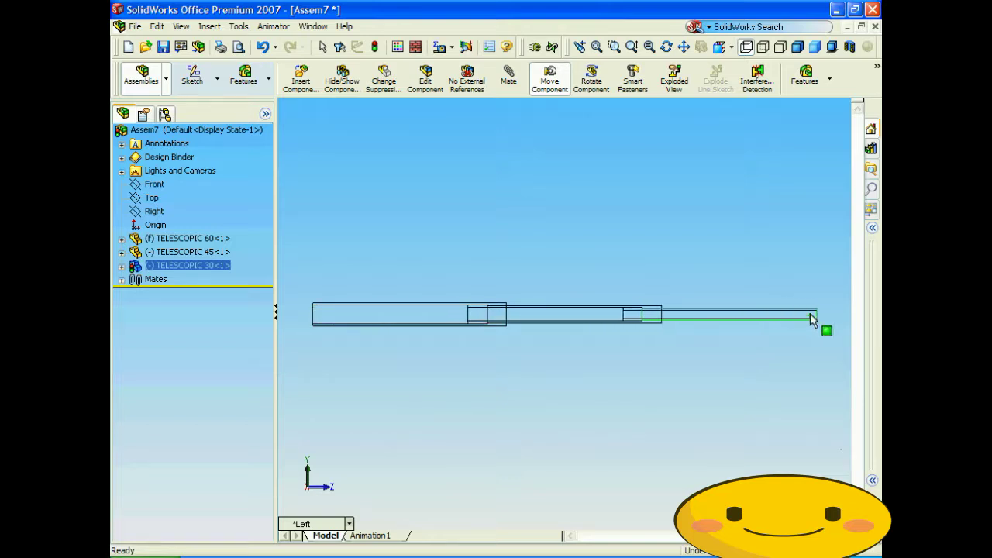
{"action": "key", "text": "Escape"}
{"action": "left_click", "coordinate": [651, 349]}
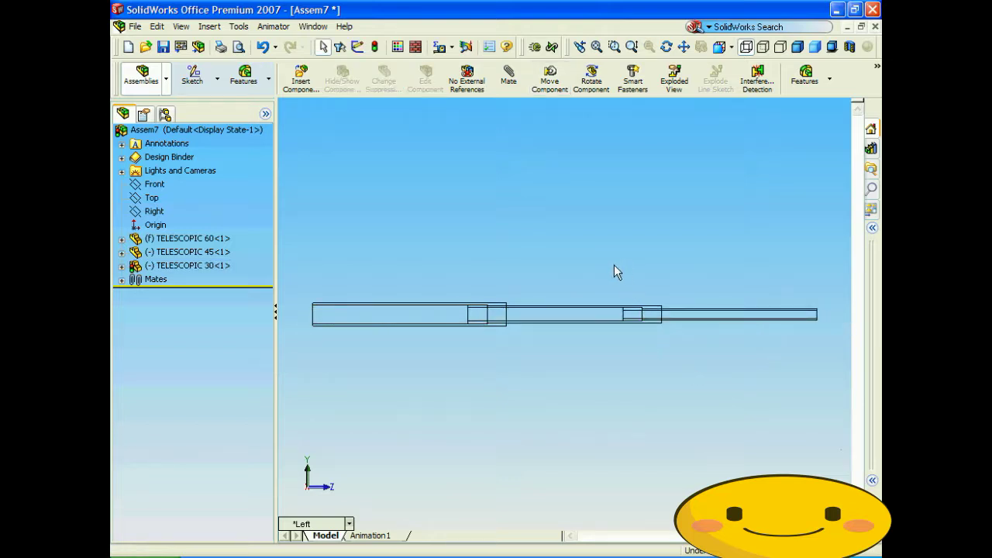
{"action": "scroll", "coordinate": [584, 392], "scroll_direction": "down", "scroll_amount": 3}
{"action": "scroll", "coordinate": [580, 397], "scroll_direction": "up", "scroll_amount": 5}
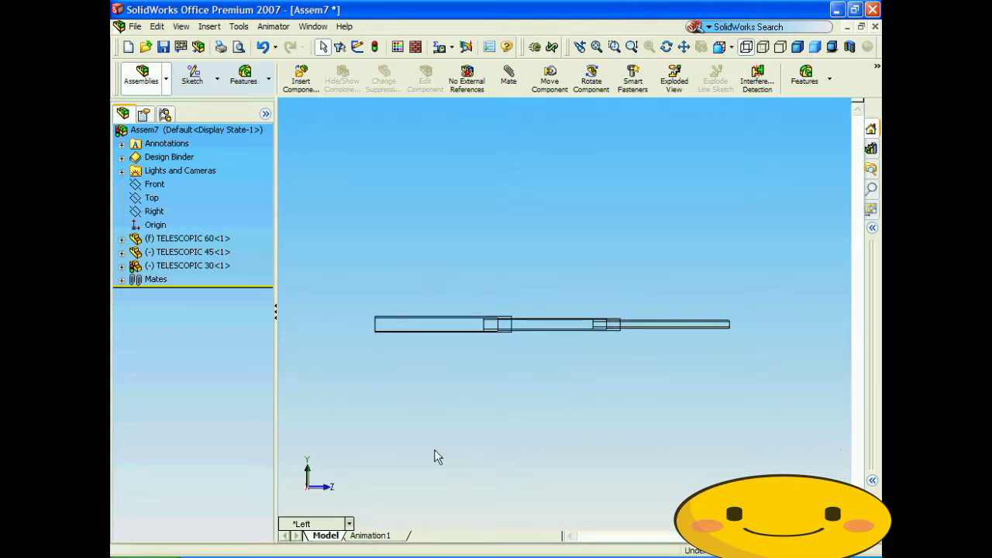
Display the telescopic assembly shaded with edges in the Isometric view
{"action": "left_click", "coordinate": [803, 48]}
{"action": "left_click", "coordinate": [349, 524]}
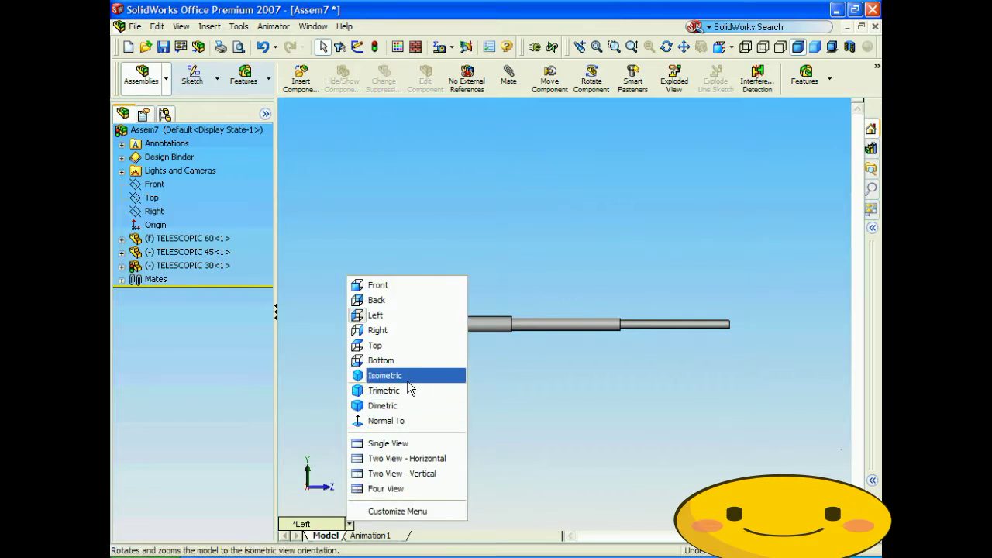
{"action": "left_click", "coordinate": [384, 376]}
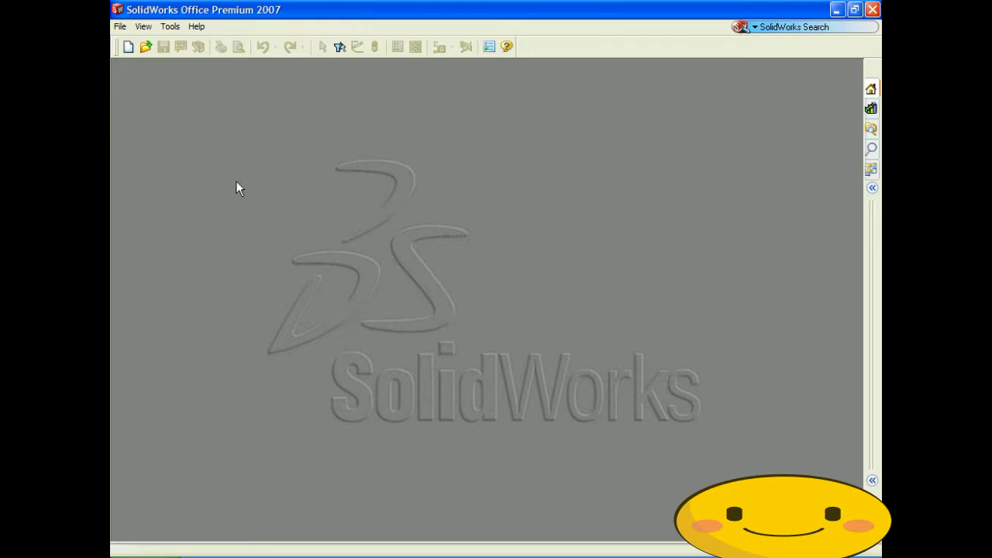
Create a new assembly from the ASM-MM-ANSI template and turn on the display of origins
{"action": "left_click", "coordinate": [120, 26]}
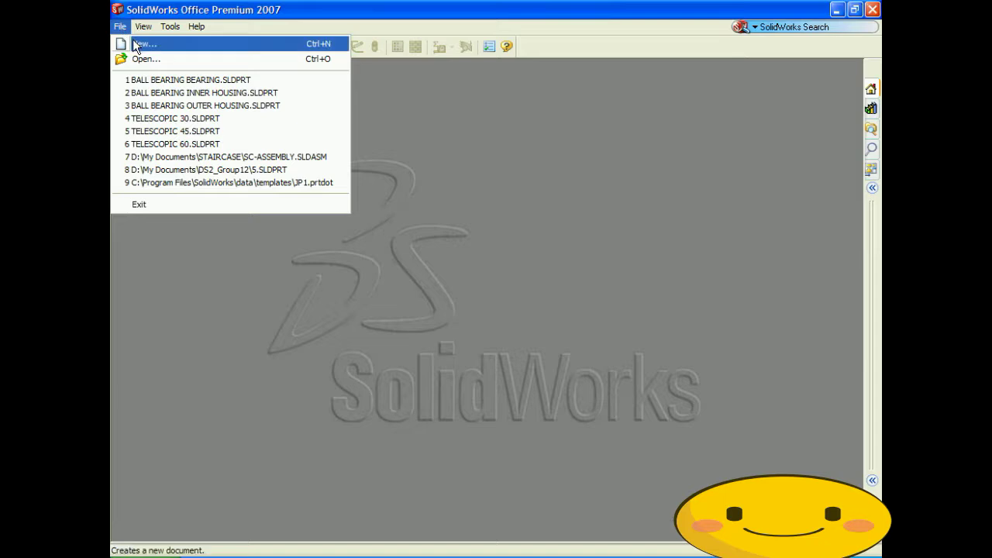
{"action": "left_click", "coordinate": [136, 43]}
{"action": "left_click", "coordinate": [337, 212]}
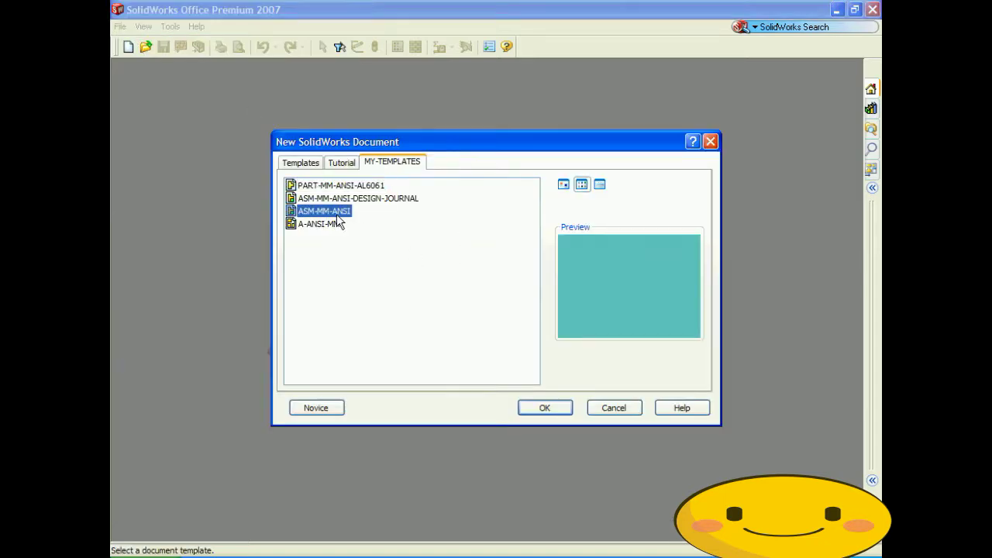
{"action": "left_click", "coordinate": [546, 407]}
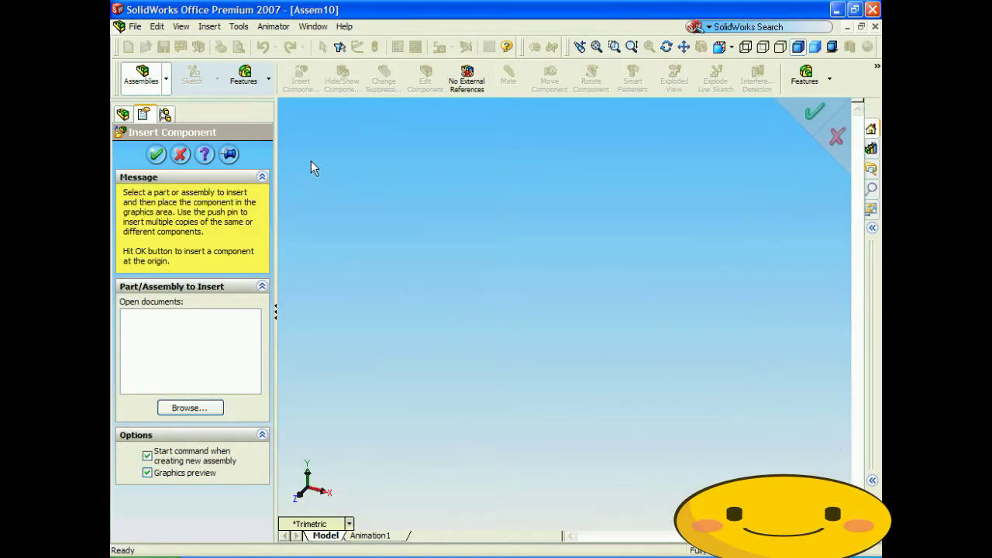
{"action": "left_click", "coordinate": [181, 26]}
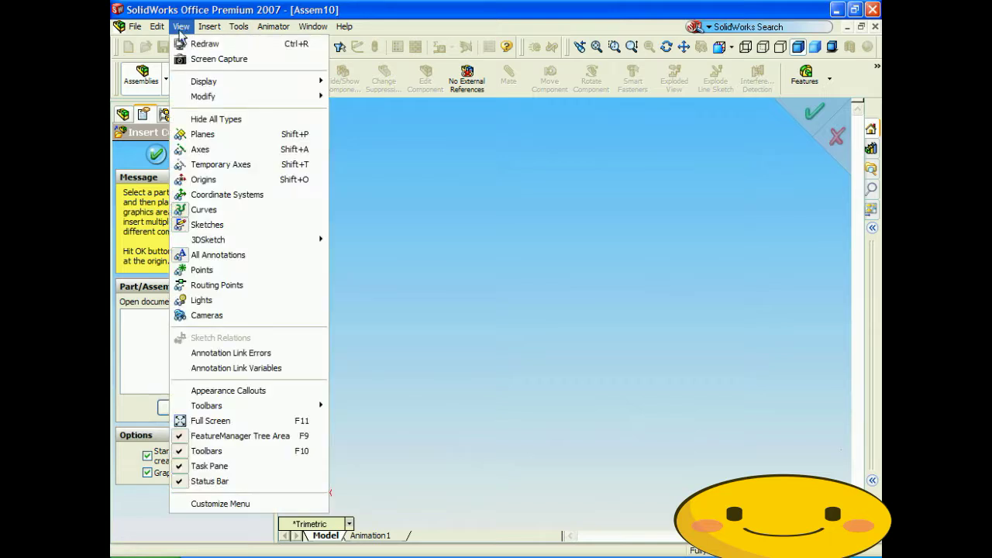
{"action": "left_click", "coordinate": [220, 177]}
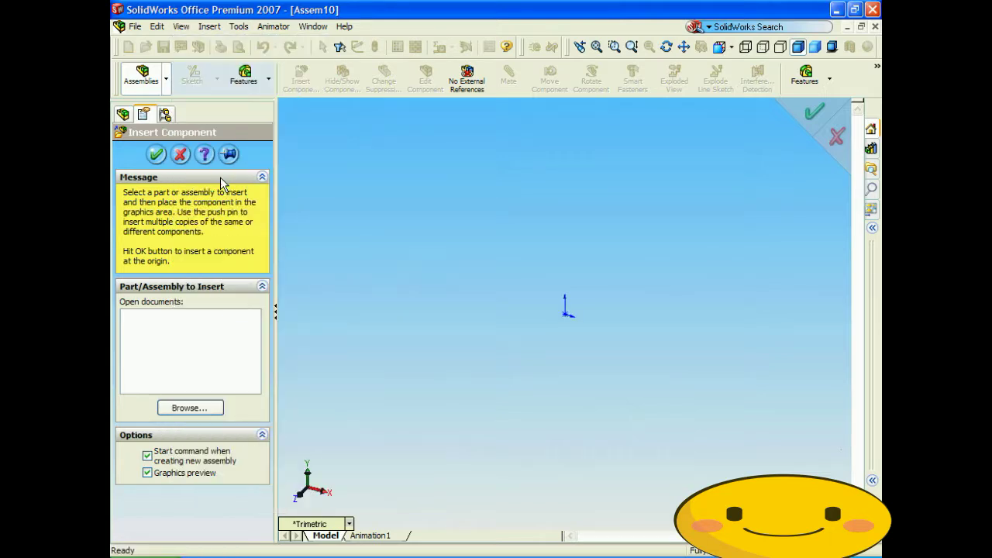
Insert the part Ball Bearing Inner Housing.SLDPRT and place it at the assembly origin
{"action": "left_click", "coordinate": [214, 406]}
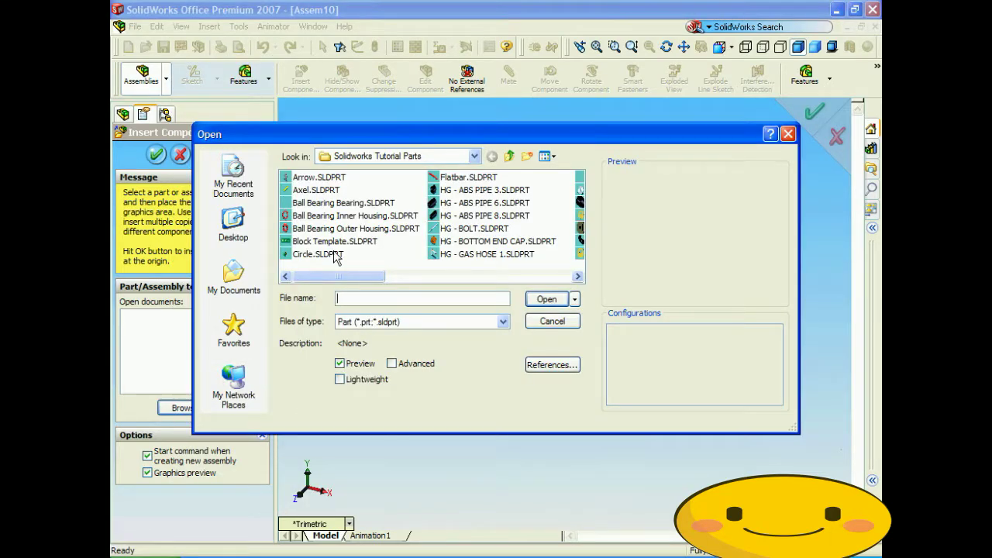
{"action": "left_click", "coordinate": [327, 203]}
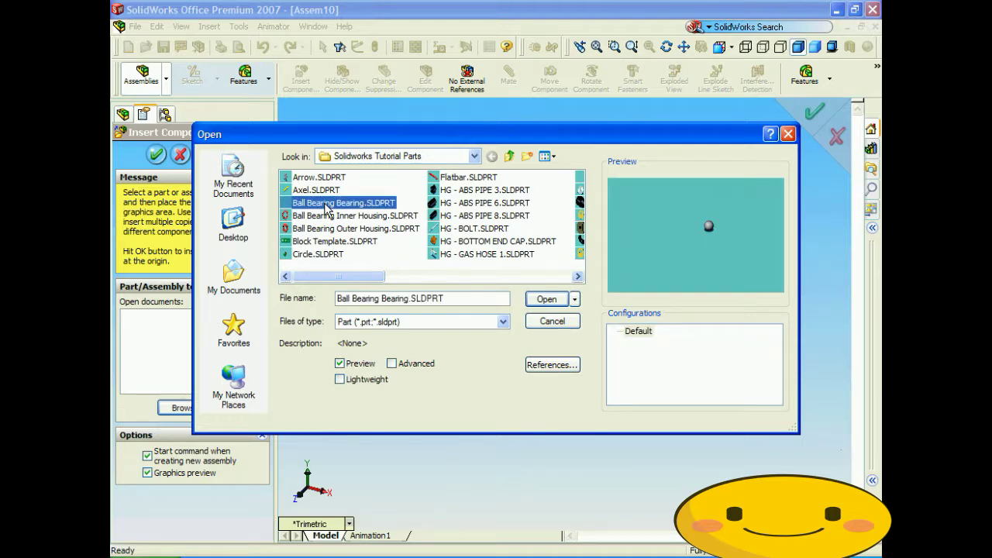
{"action": "left_click", "coordinate": [337, 216]}
{"action": "left_click", "coordinate": [356, 232]}
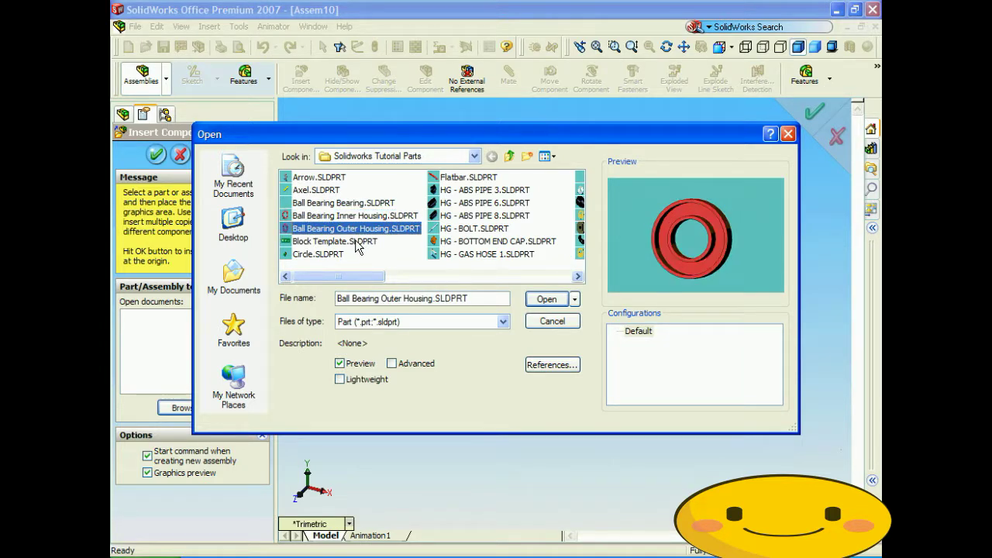
{"action": "key", "text": "Up"}
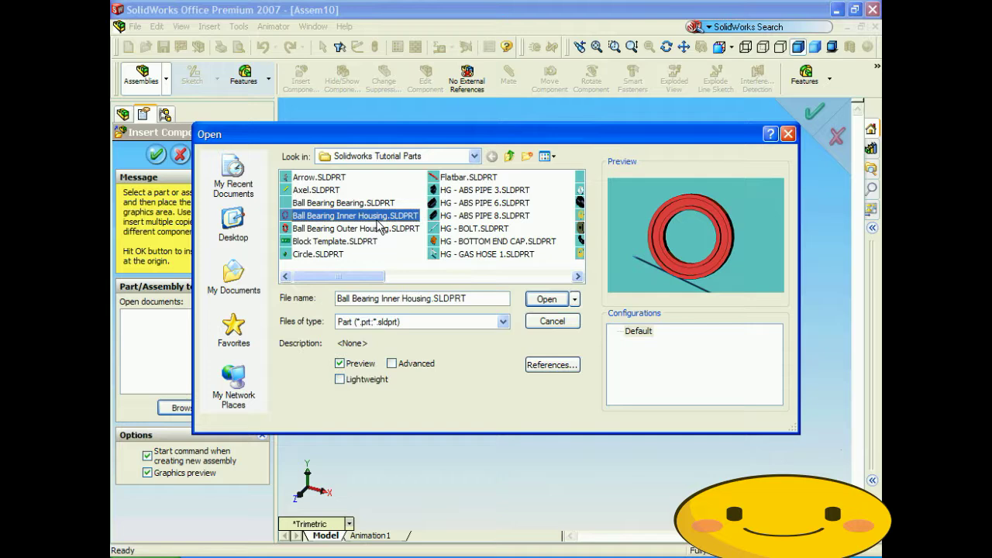
{"action": "left_click", "coordinate": [546, 299]}
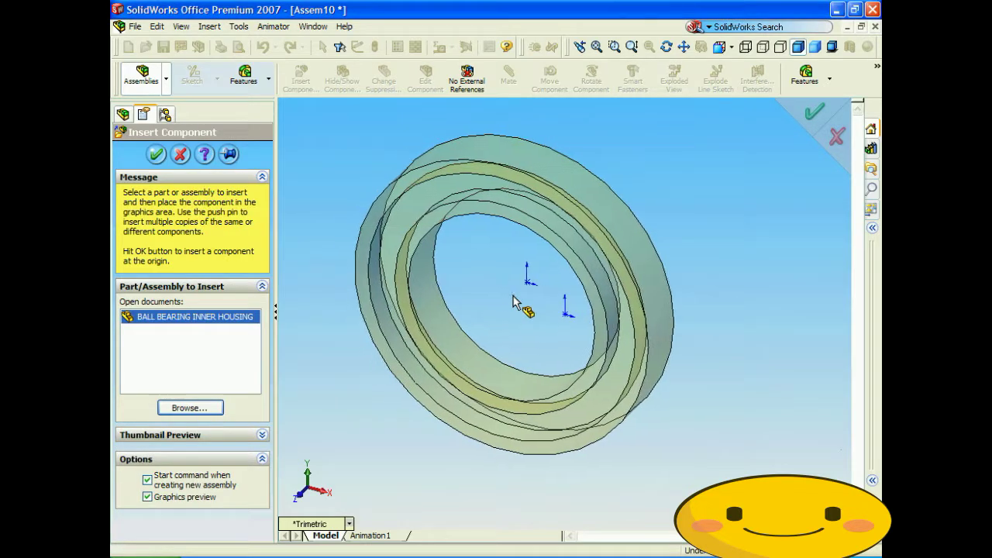
{"action": "left_click", "coordinate": [568, 313]}
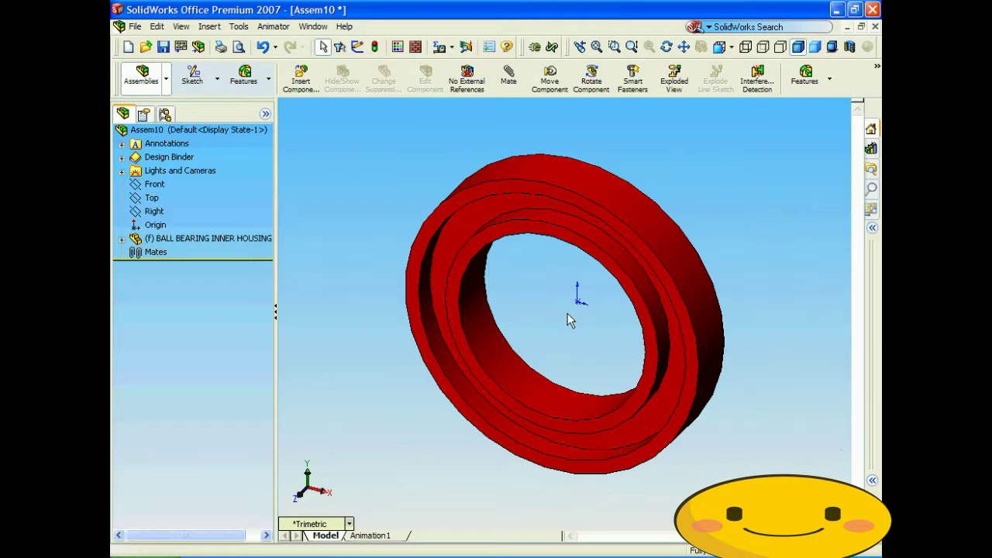
Insert the part Ball Bearing Bearing.SLDPRT as a loose component beside the inner housing
{"action": "left_click", "coordinate": [299, 76]}
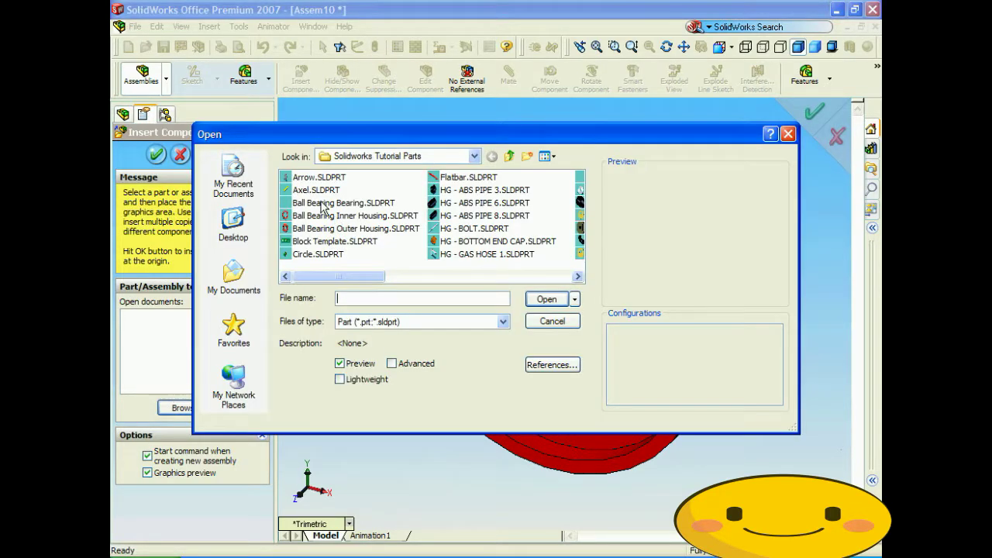
{"action": "left_click", "coordinate": [534, 296]}
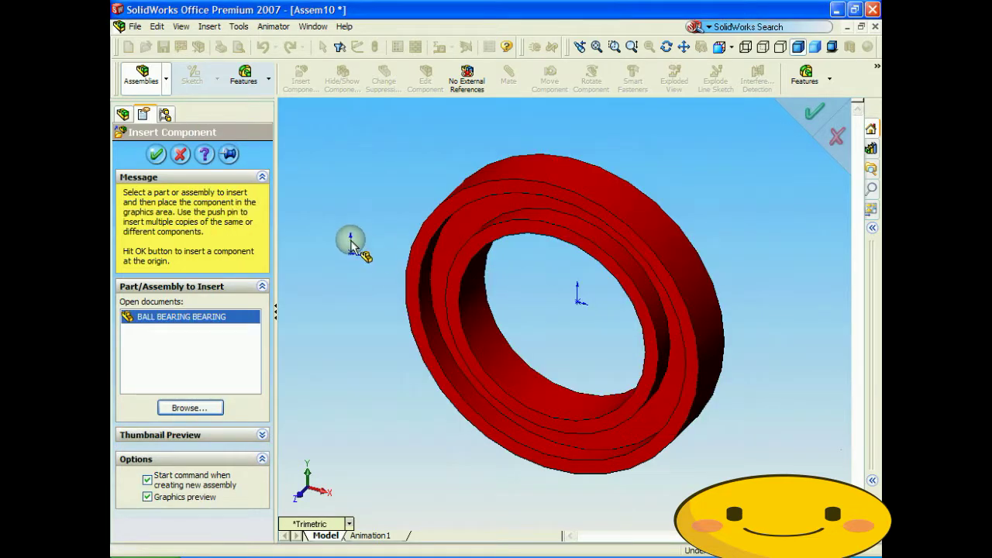
{"action": "left_click", "coordinate": [349, 240]}
Add a tangent mate between the ball's surface and the flat annular floor of the housing's groove
{"action": "key", "text": "Right"}
{"action": "key", "text": "Right"}
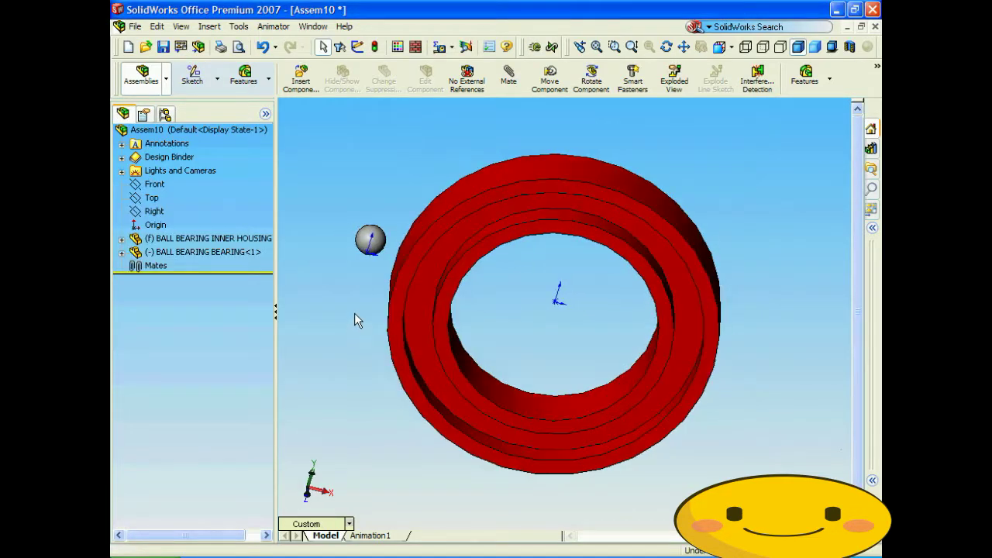
{"action": "key", "text": "Left"}
{"action": "left_click", "coordinate": [358, 242]}
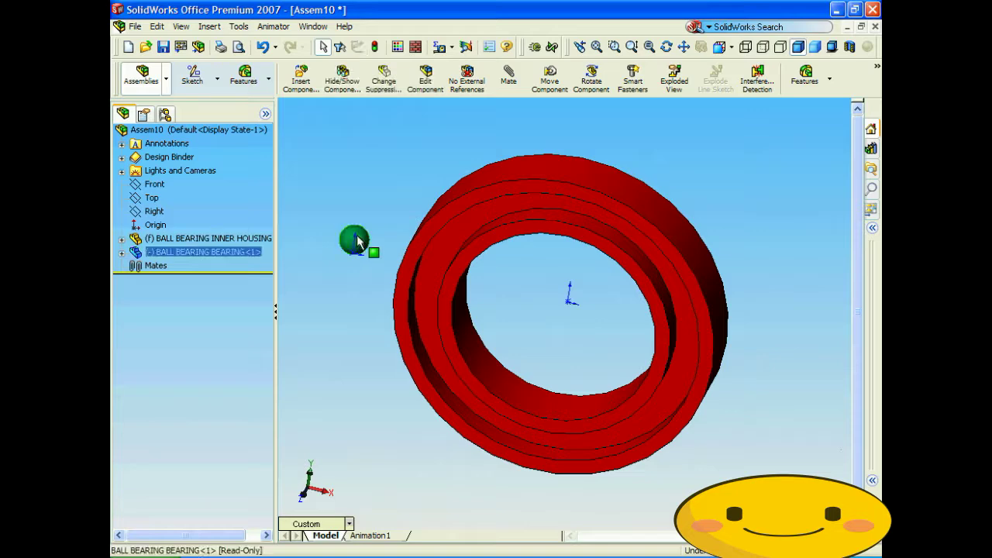
{"action": "left_click", "coordinate": [510, 91]}
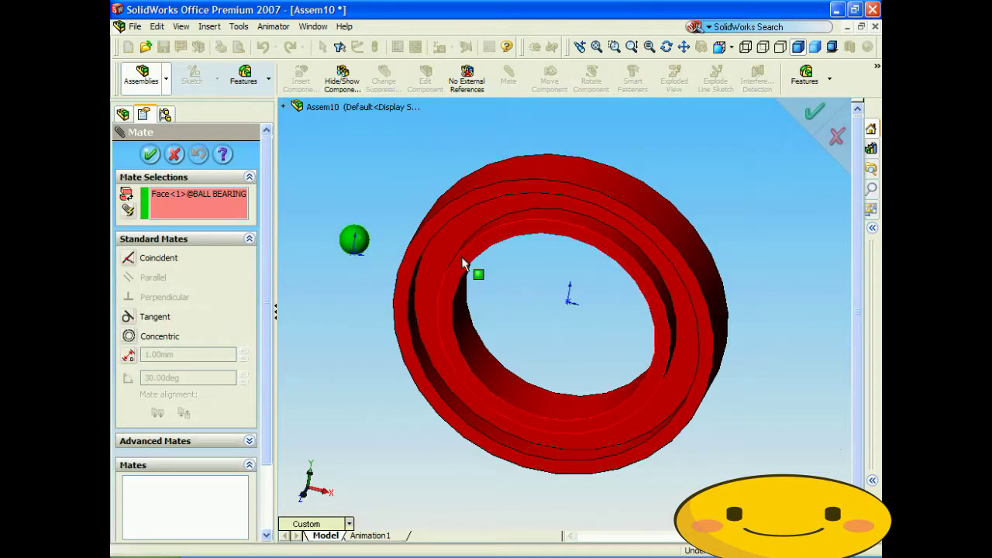
{"action": "key", "text": "Up"}
{"action": "left_click", "coordinate": [446, 246]}
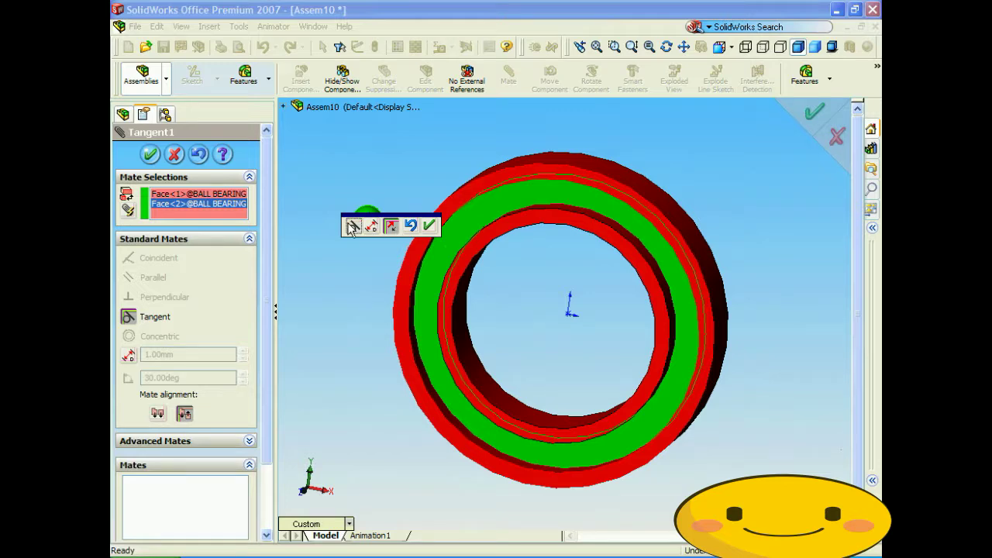
{"action": "left_click", "coordinate": [428, 225]}
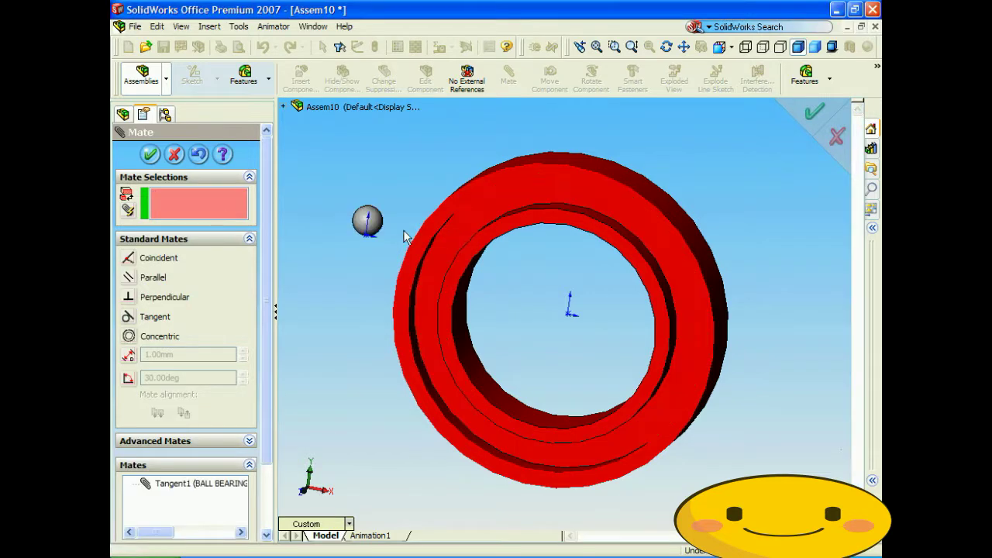
Add a second tangent mate between the ball's surface and the circular wall on the groove's inner side
{"action": "left_click", "coordinate": [364, 216]}
{"action": "middle_click_drag", "start_coordinate": [365, 218], "coordinate": [495, 263]}
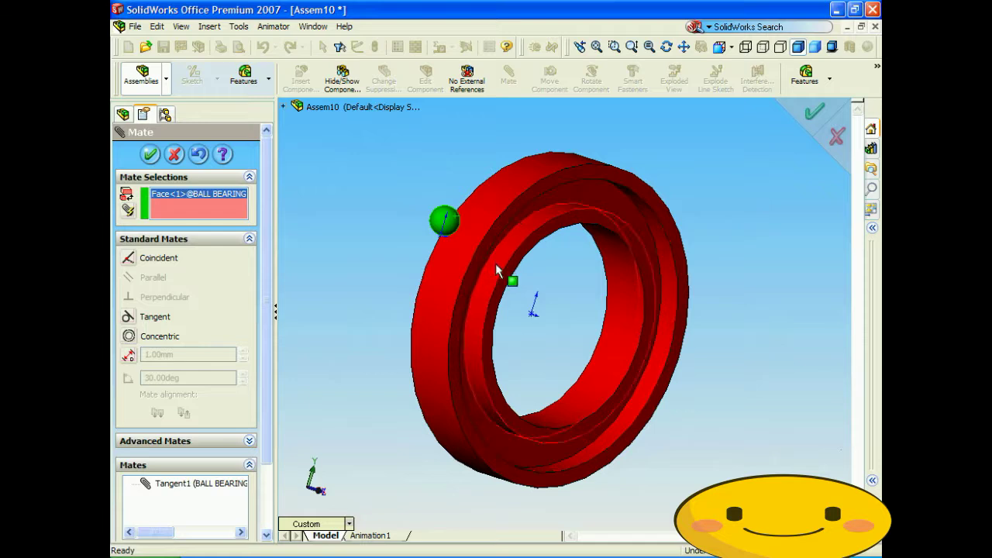
{"action": "left_click", "coordinate": [499, 263]}
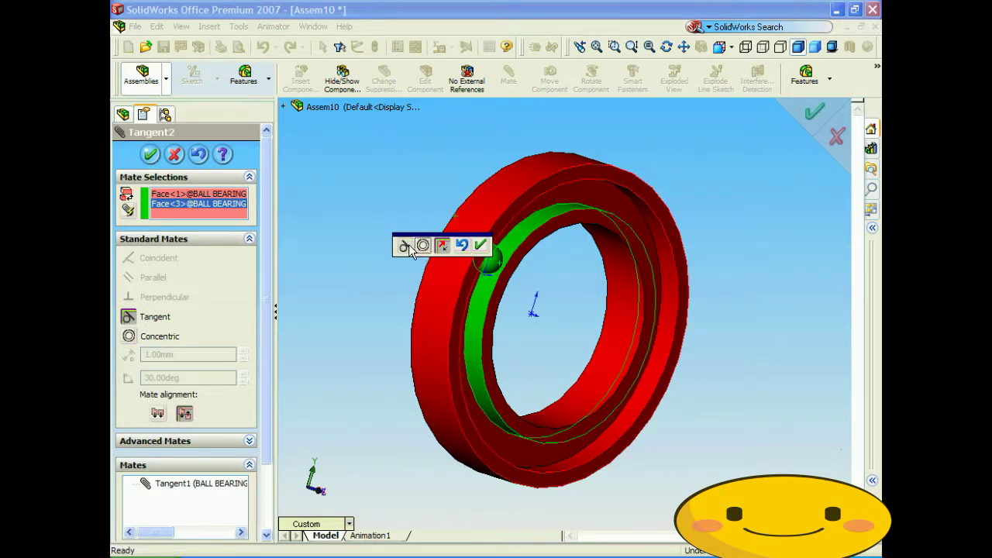
{"action": "left_click", "coordinate": [481, 245]}
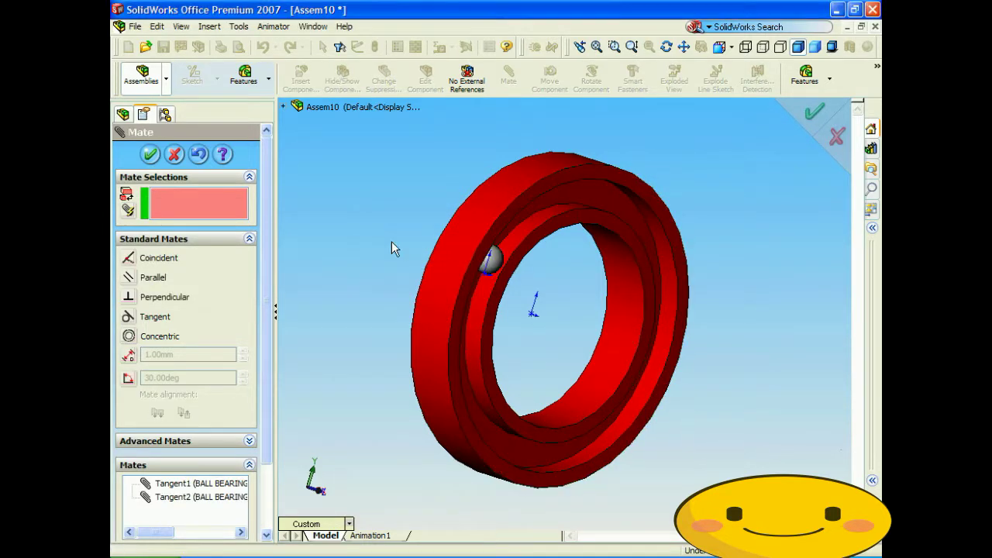
Finish mating and move the ball along the housing's groove to test its travel
{"action": "key", "text": "ctrl+1"}
{"action": "key", "text": "Up"}
{"action": "key", "text": "Up"}
{"action": "key", "text": "Up"}
{"action": "key", "text": "Up"}
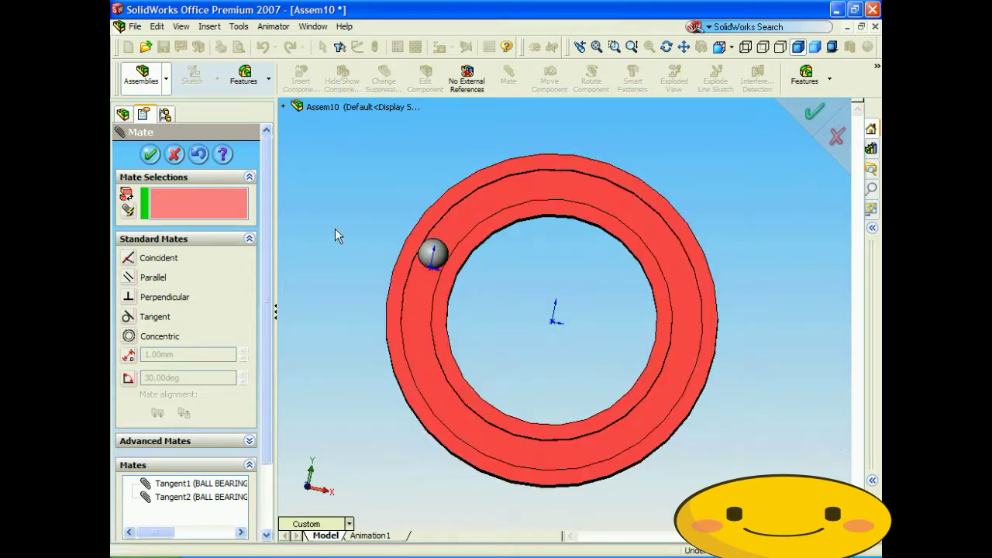
{"action": "key", "text": "ctrl+1"}
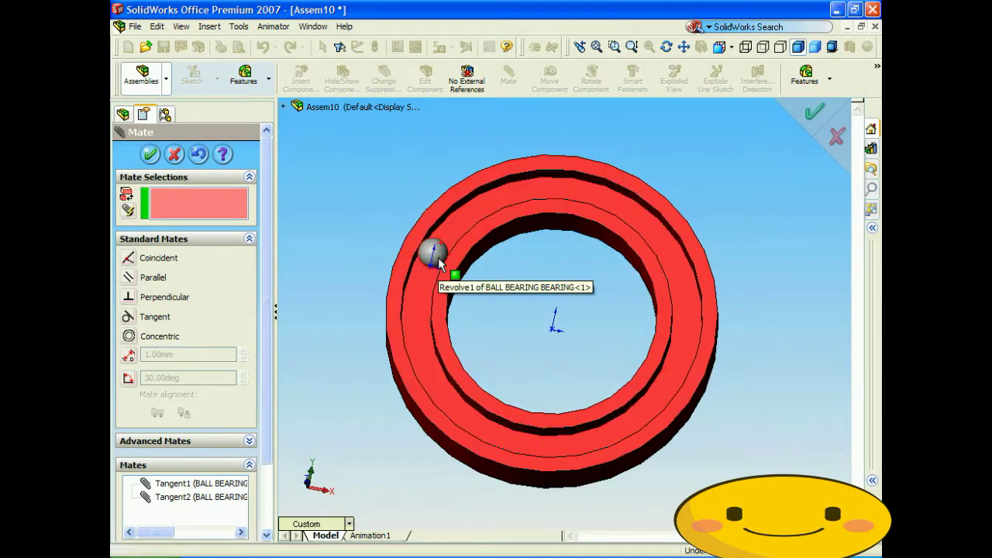
{"action": "left_click", "coordinate": [150, 154]}
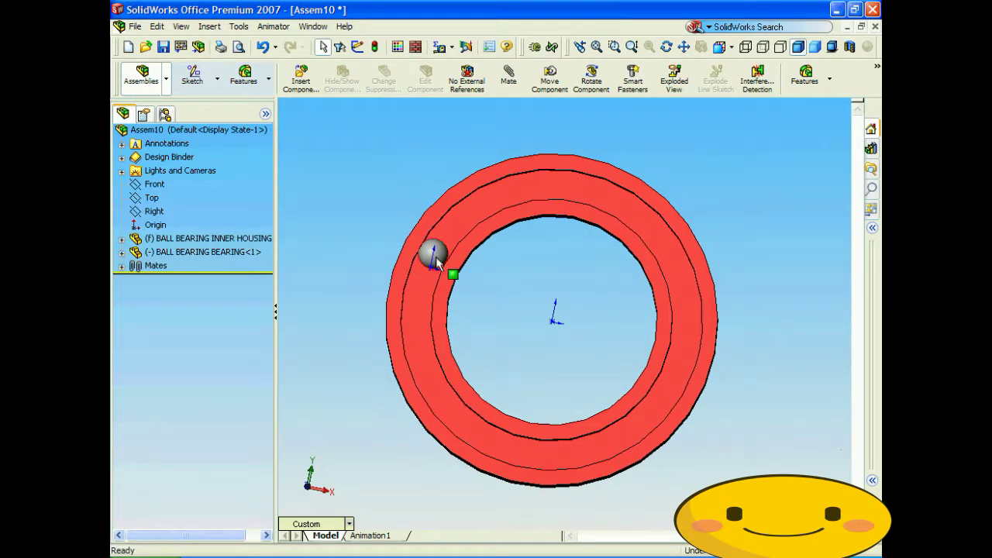
{"action": "left_click_drag", "start_coordinate": [427, 251], "coordinate": [462, 246]}
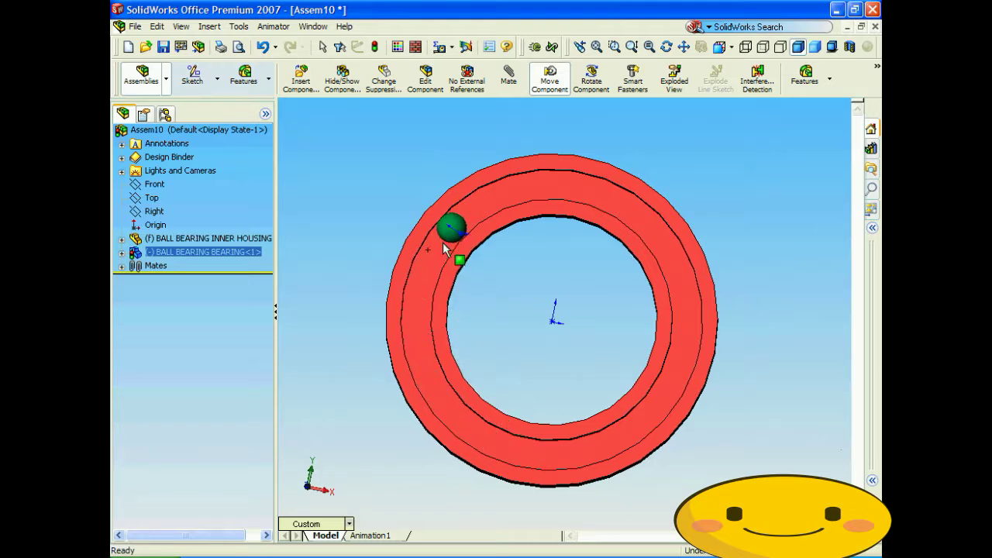
Insert a second instance of Ball Bearing Bearing.SLDPRT as a loose component beside the inner housing
{"action": "key", "text": "Escape"}
{"action": "left_click", "coordinate": [302, 79]}
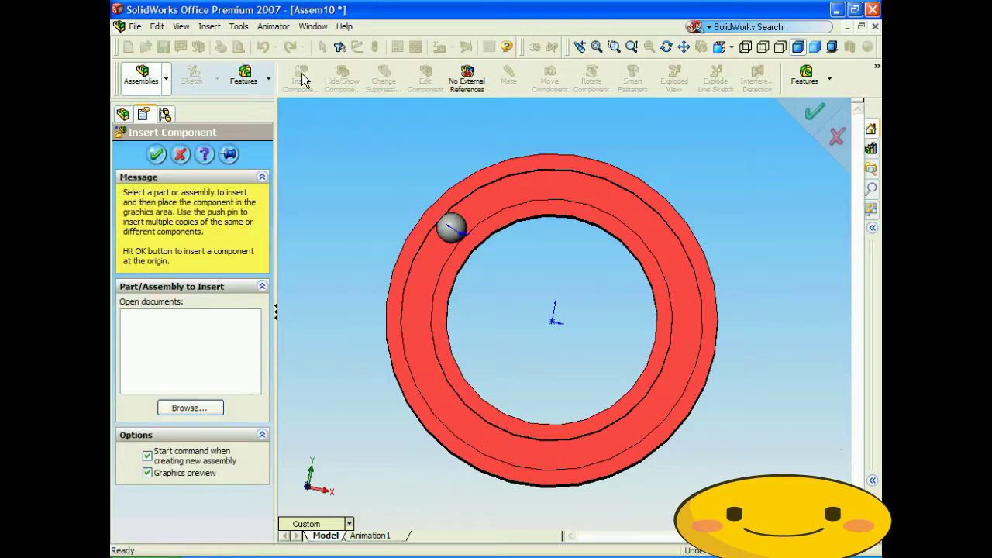
{"action": "left_click", "coordinate": [199, 411]}
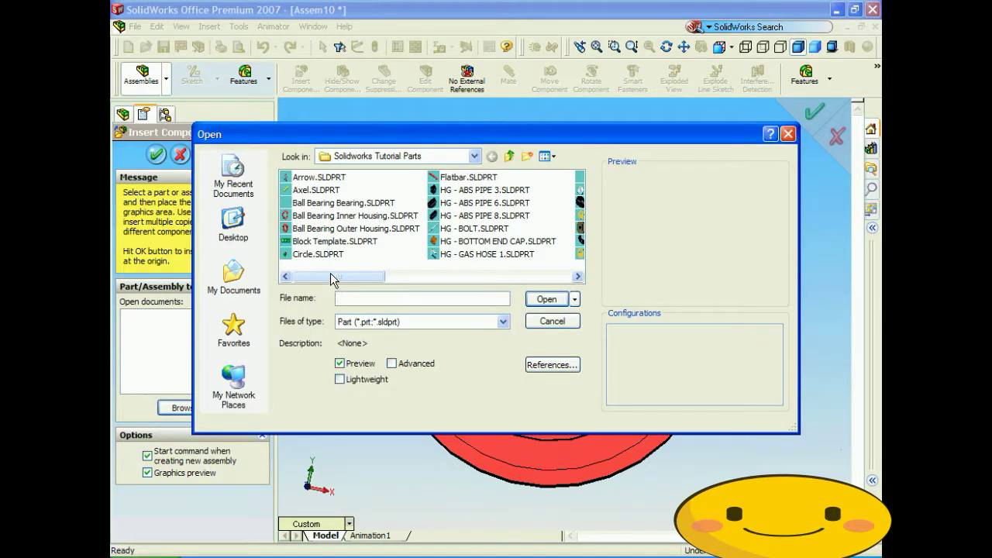
{"action": "left_click", "coordinate": [334, 203]}
{"action": "left_click", "coordinate": [546, 299]}
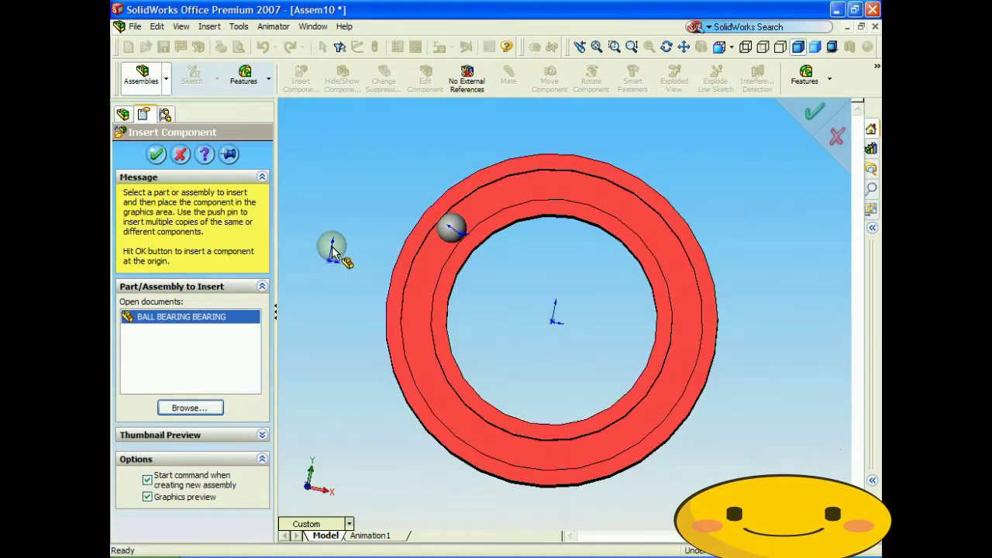
{"action": "left_click", "coordinate": [346, 248]}
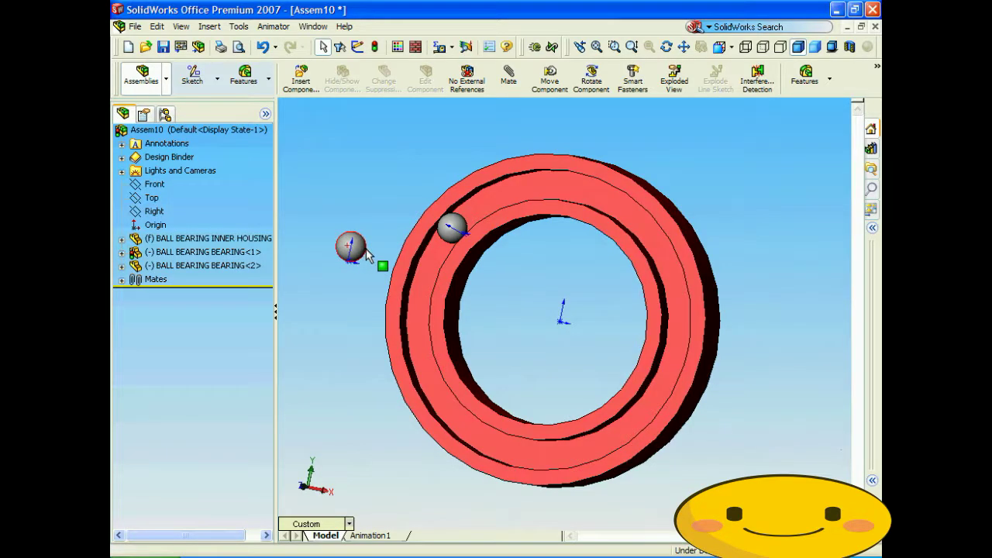
Add a tangent mate between the second ball's surface and the circular wall on the groove's inner side
{"action": "left_click", "coordinate": [359, 248]}
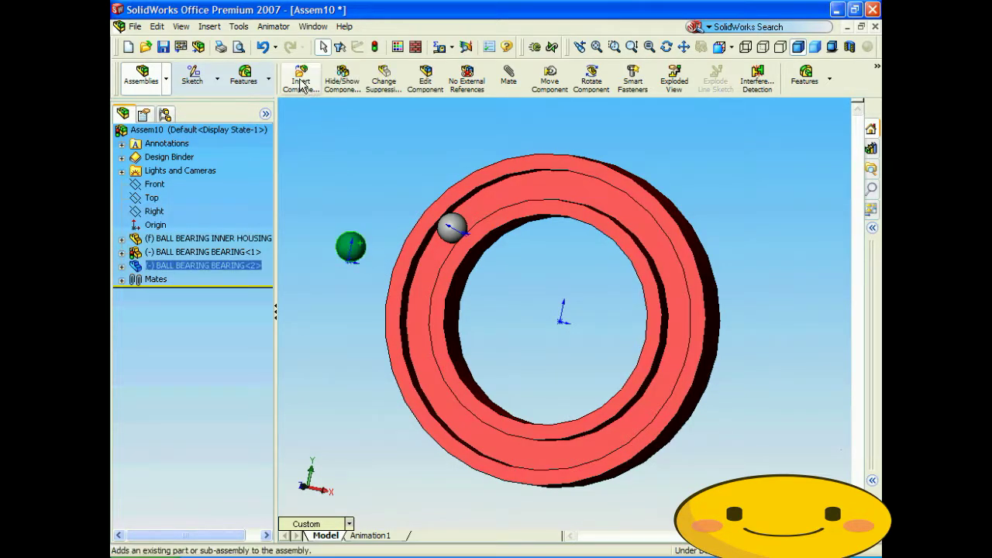
{"action": "left_click", "coordinate": [509, 74]}
{"action": "left_click", "coordinate": [452, 228]}
{"action": "middle_click_drag", "start_coordinate": [452, 227], "coordinate": [470, 313]}
{"action": "left_click", "coordinate": [465, 306]}
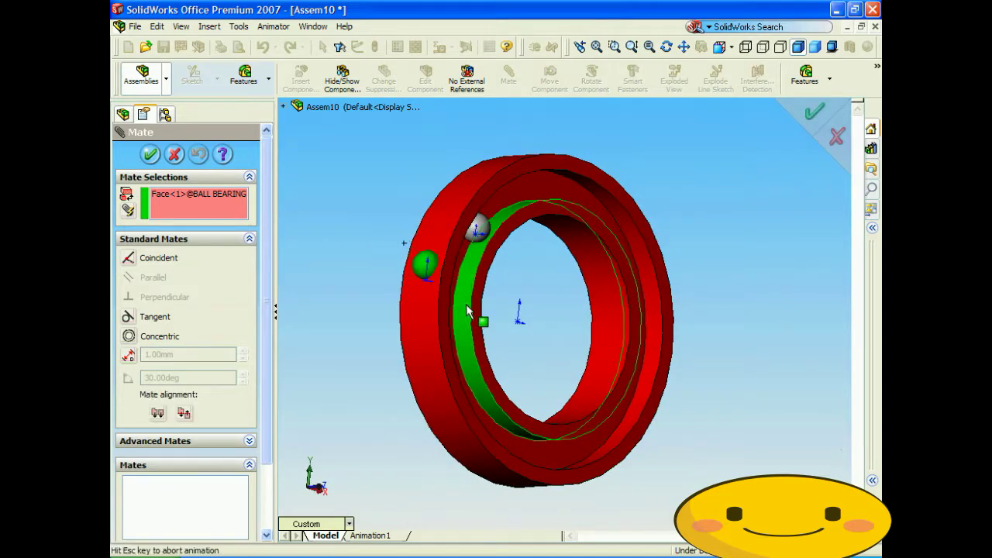
{"action": "left_click", "coordinate": [458, 286]}
Add a tangent mate between the second ball and the groove's flat annular floor, with the ball seated inside the groove
{"action": "middle_click_drag", "start_coordinate": [459, 286], "coordinate": [442, 299]}
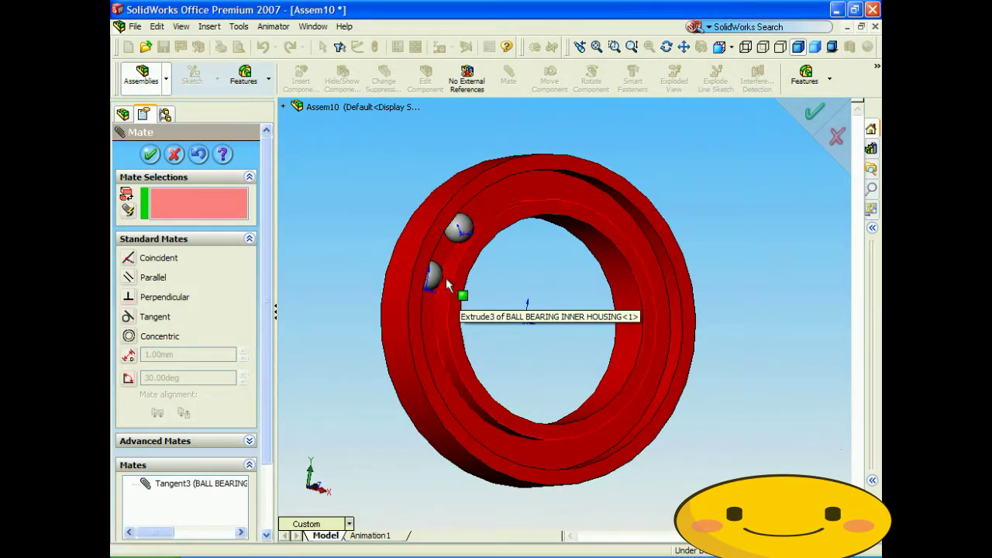
{"action": "left_click", "coordinate": [429, 275]}
{"action": "left_click", "coordinate": [432, 324]}
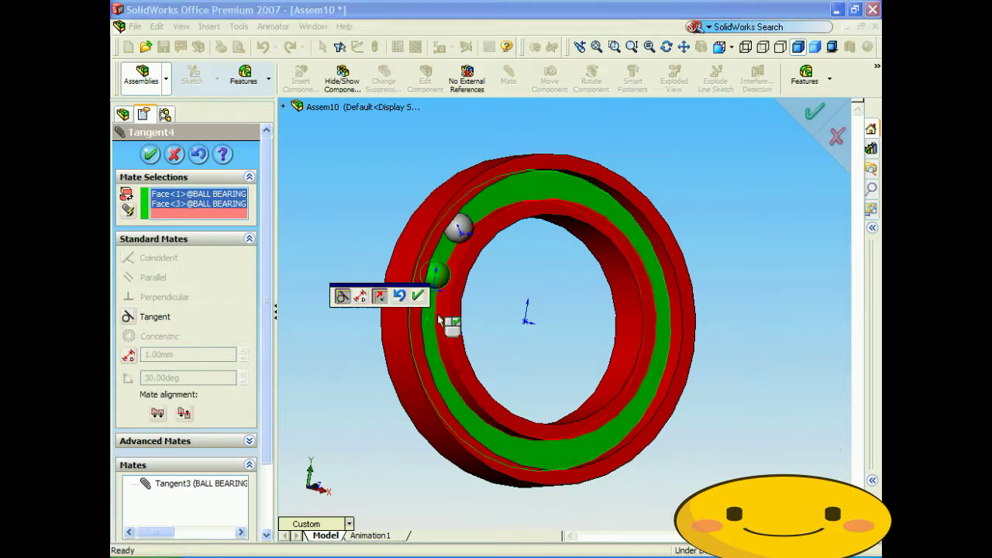
{"action": "key", "text": "Left"}
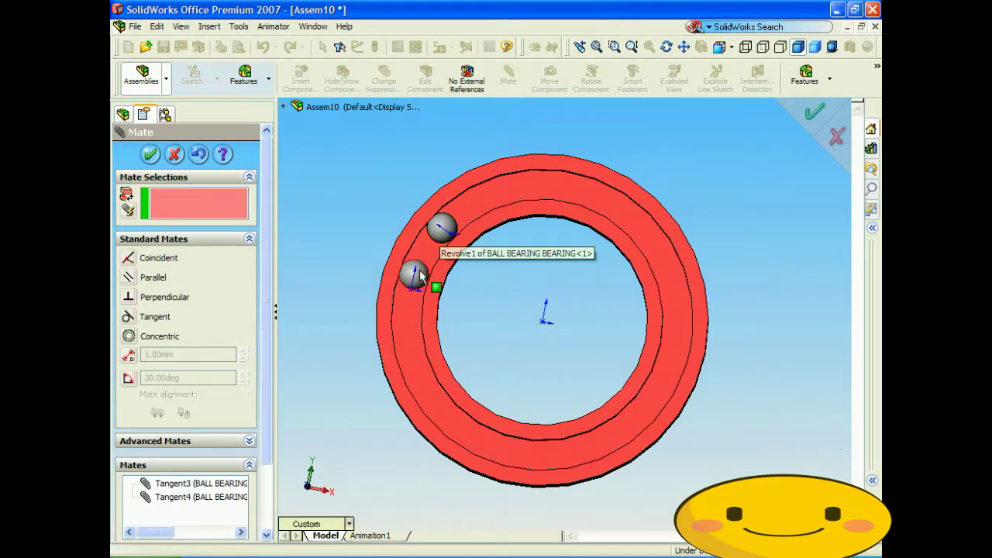
Add a 0 mm distance mate between the surfaces of the first and second balls
{"action": "left_click", "coordinate": [440, 223]}
{"action": "left_click", "coordinate": [448, 233]}
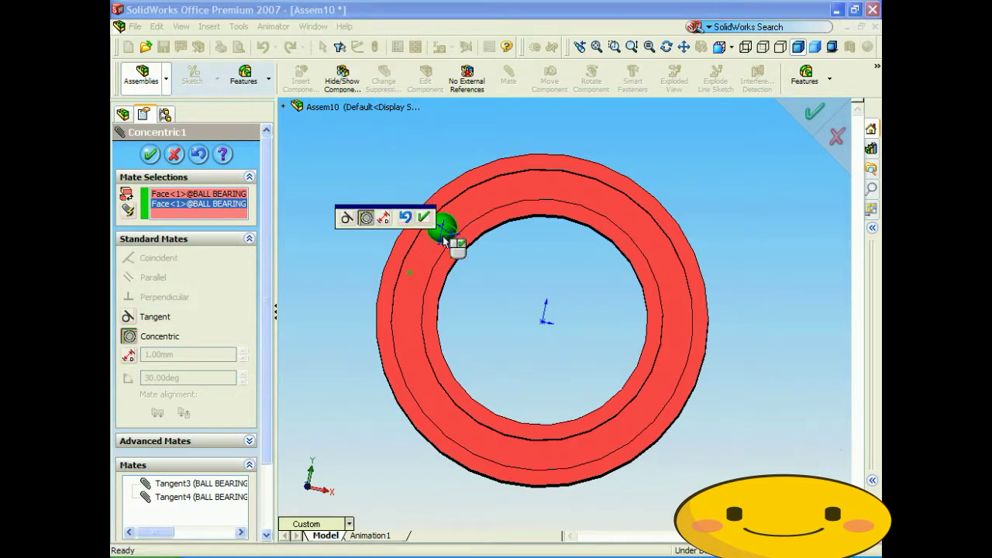
{"action": "left_click", "coordinate": [384, 217]}
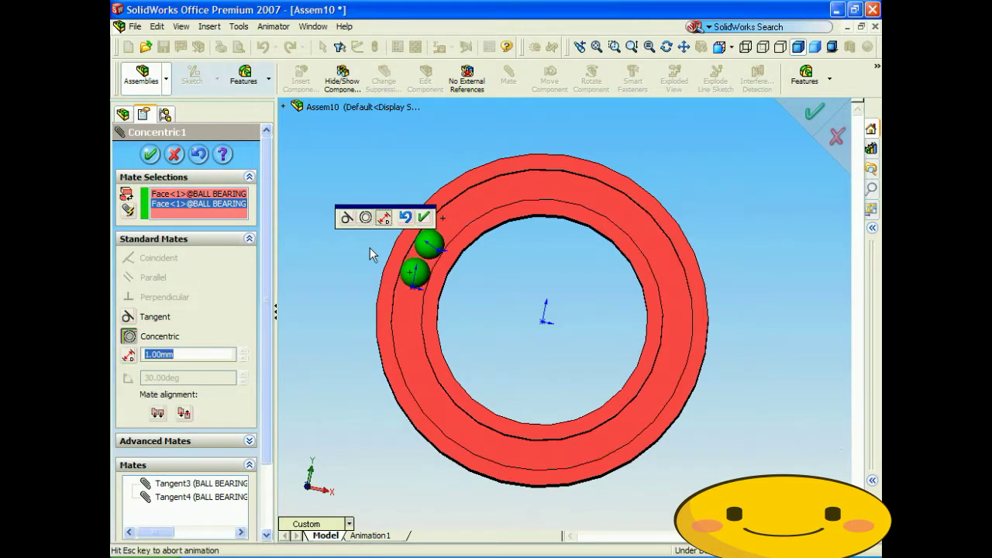
{"action": "type", "text": "0"}
{"action": "key", "text": "Return"}
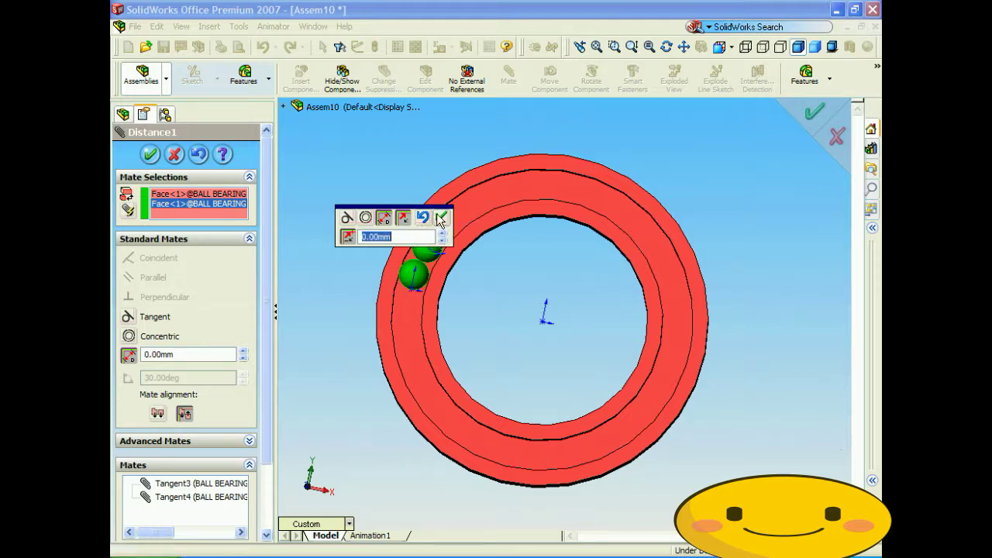
{"action": "left_click", "coordinate": [440, 218]}
Finish mating and move the second ball up along the groove to test how the two balls travel together
{"action": "left_click", "coordinate": [173, 156]}
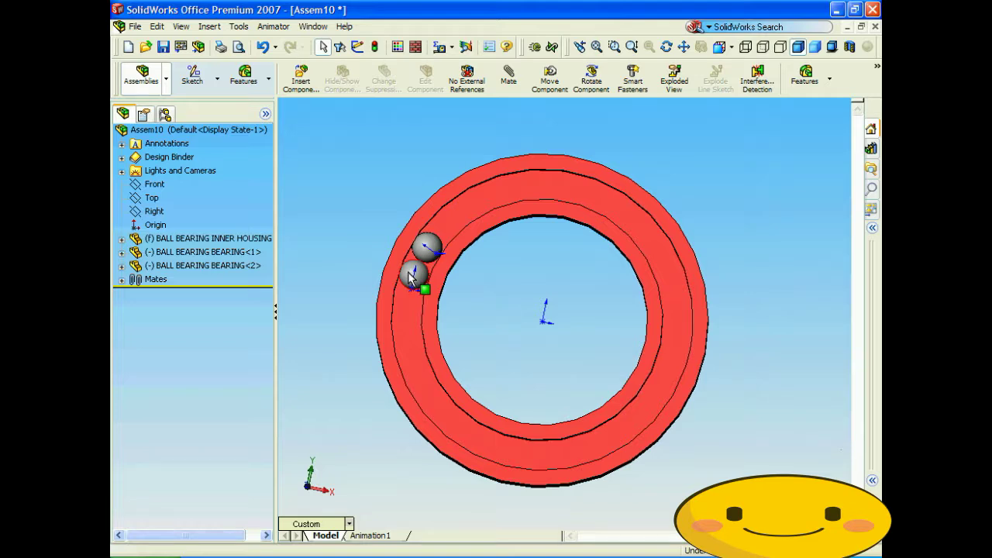
{"action": "left_click_drag", "start_coordinate": [410, 275], "coordinate": [425, 246]}
{"action": "left_click", "coordinate": [317, 188]}
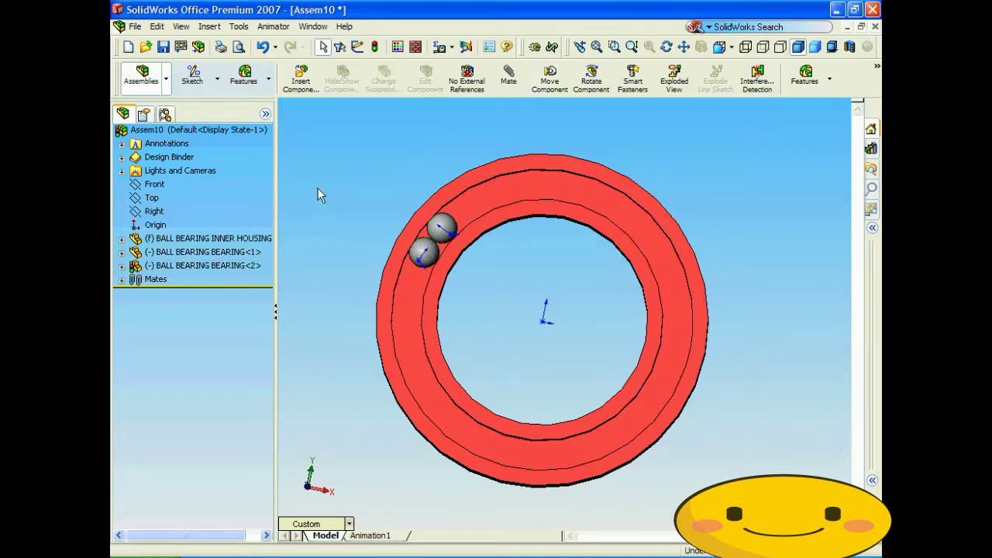
Insert a third instance of Ball Bearing Bearing.SLDPRT beside the inner housing
{"action": "left_click", "coordinate": [302, 80]}
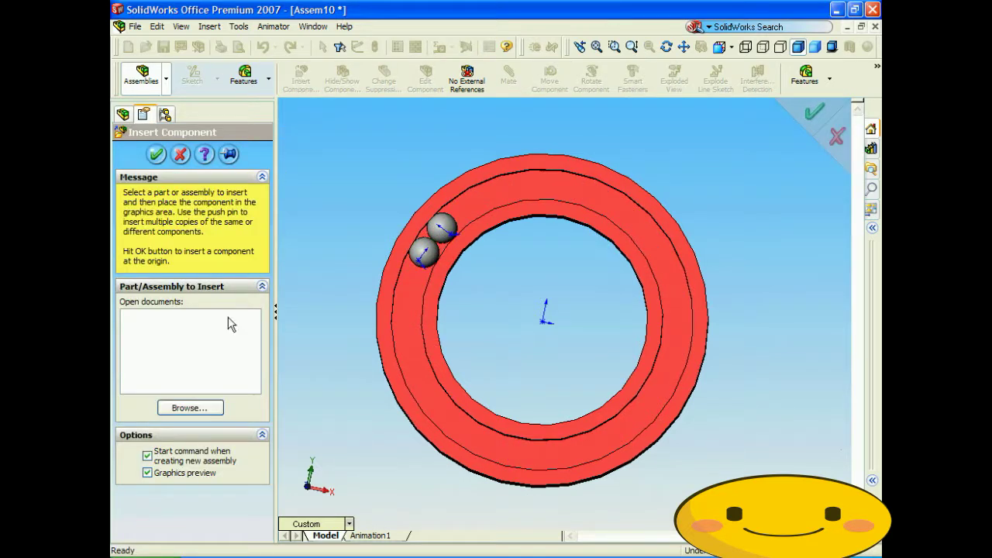
{"action": "left_click", "coordinate": [206, 403]}
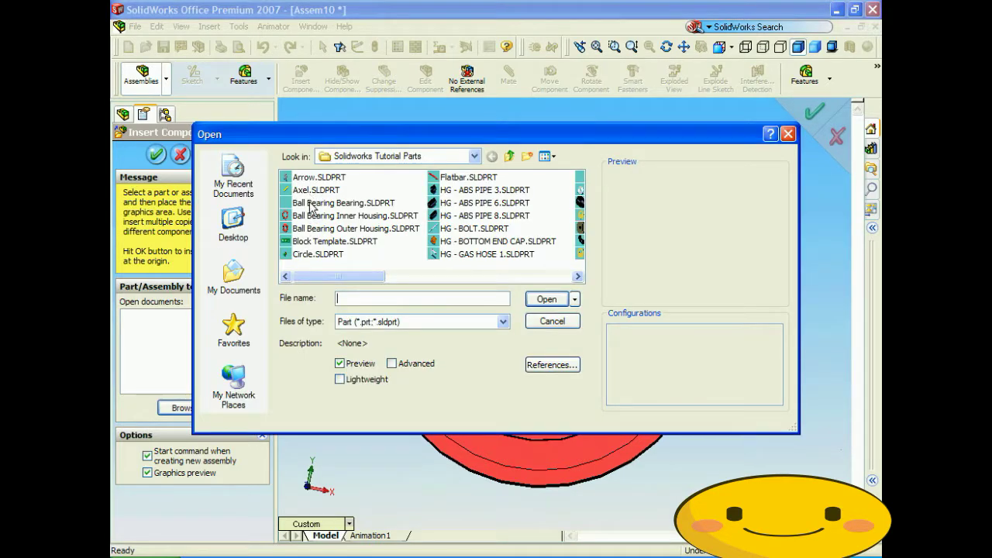
{"action": "left_click", "coordinate": [311, 203]}
{"action": "left_click", "coordinate": [544, 299]}
{"action": "left_click", "coordinate": [330, 320]}
Add a tangent mate between the third ball's surface and the circular wall on the groove's inner side
{"action": "key", "text": "Right"}
{"action": "key", "text": "Right"}
{"action": "key", "text": "Right"}
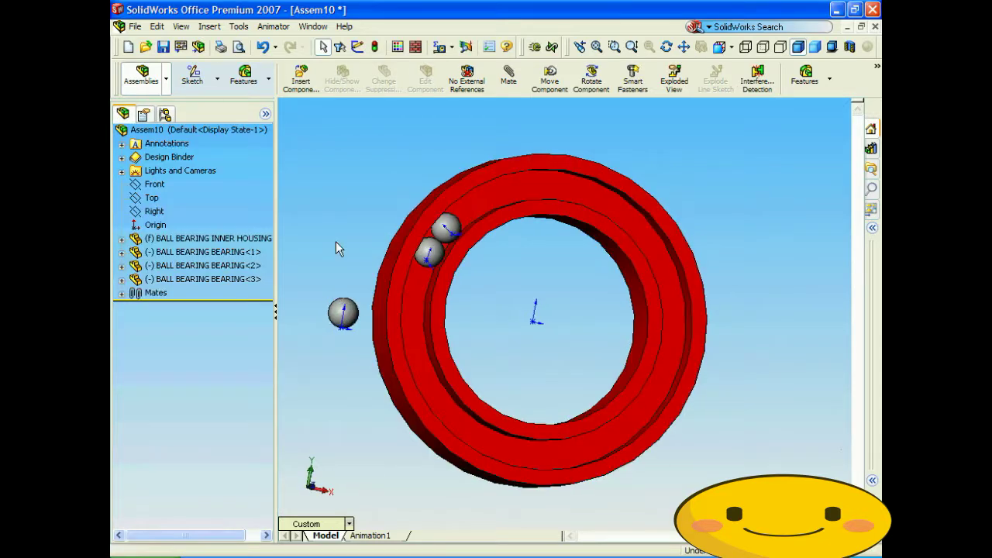
{"action": "left_click", "coordinate": [384, 313]}
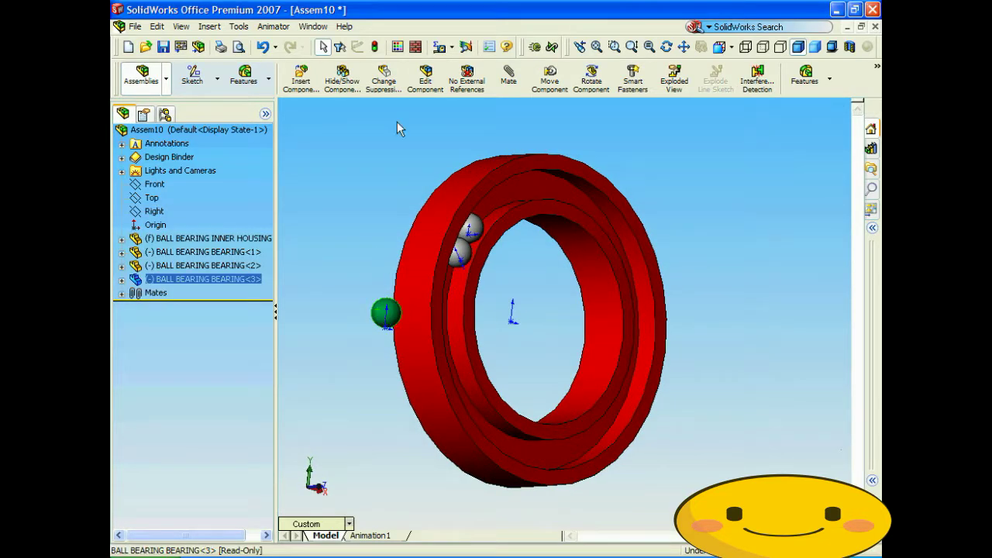
{"action": "left_click", "coordinate": [508, 75]}
{"action": "left_click", "coordinate": [458, 313]}
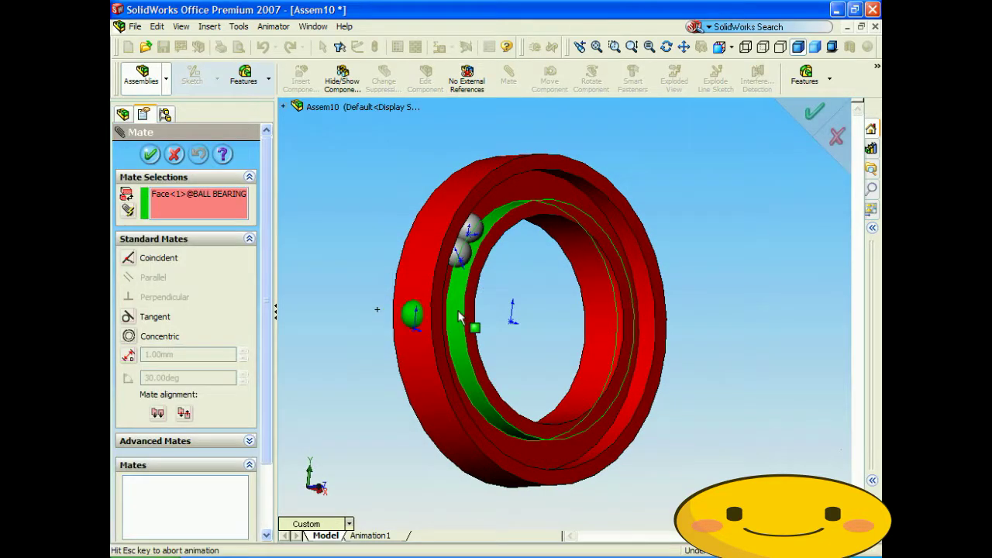
{"action": "left_click", "coordinate": [439, 290]}
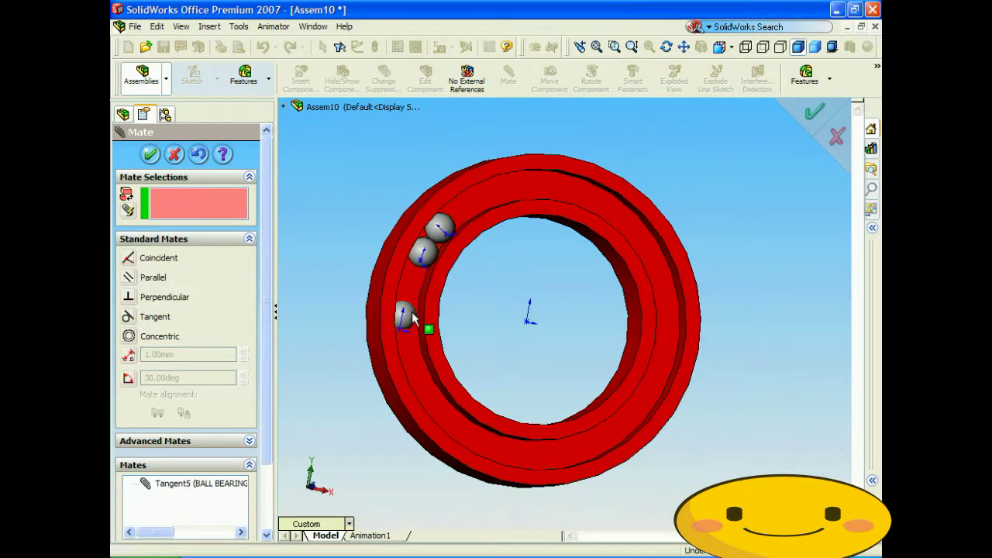
Add a tangent mate between the third ball and the groove's flat floor, flipping the alignment so the ball sits inside the groove
{"action": "left_click", "coordinate": [405, 314]}
{"action": "left_click", "coordinate": [419, 292]}
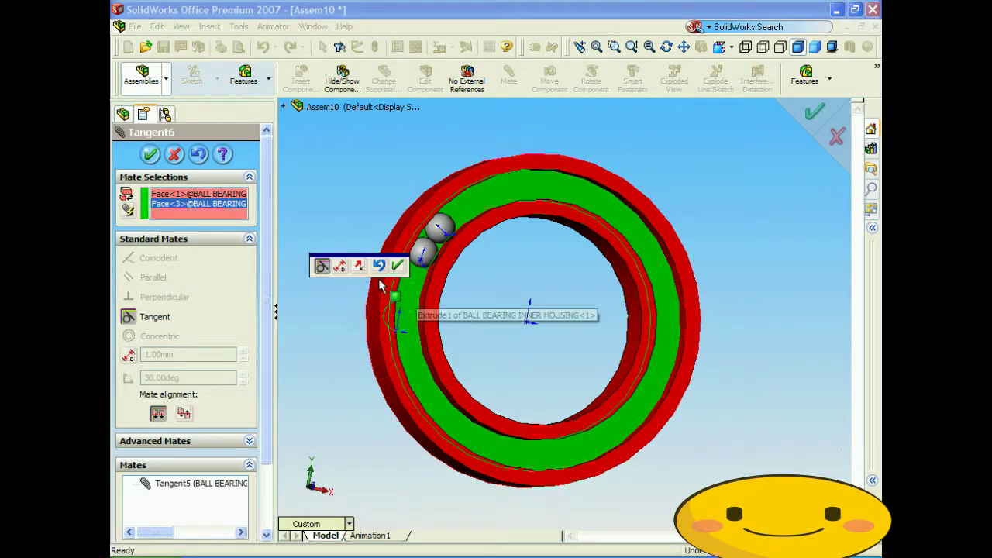
{"action": "key", "text": "Right"}
{"action": "key", "text": "Right"}
{"action": "key", "text": "Right"}
{"action": "key", "text": "Right"}
{"action": "key", "text": "Right"}
{"action": "key", "text": "Right"}
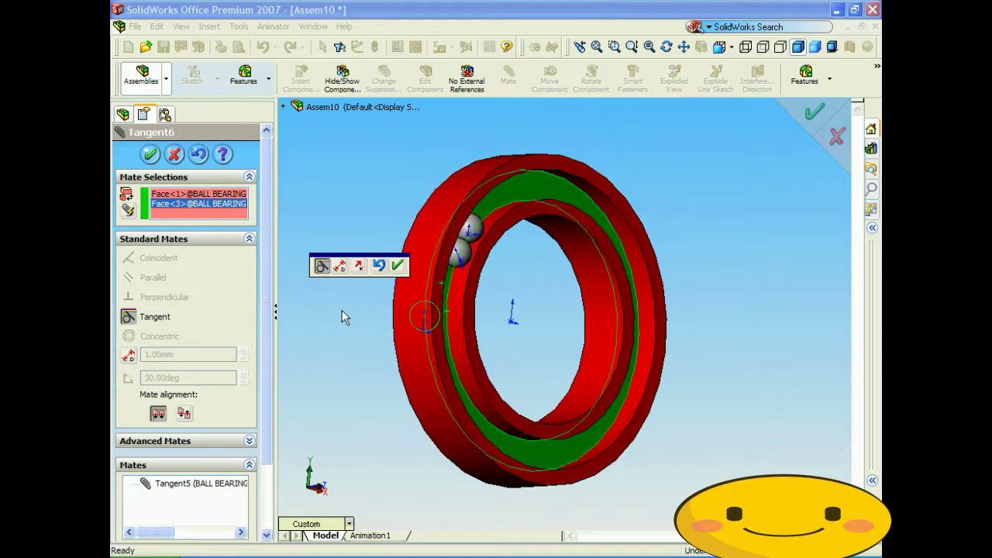
{"action": "key", "text": "Left"}
{"action": "key", "text": "Left"}
{"action": "key", "text": "Left"}
{"action": "key", "text": "Left"}
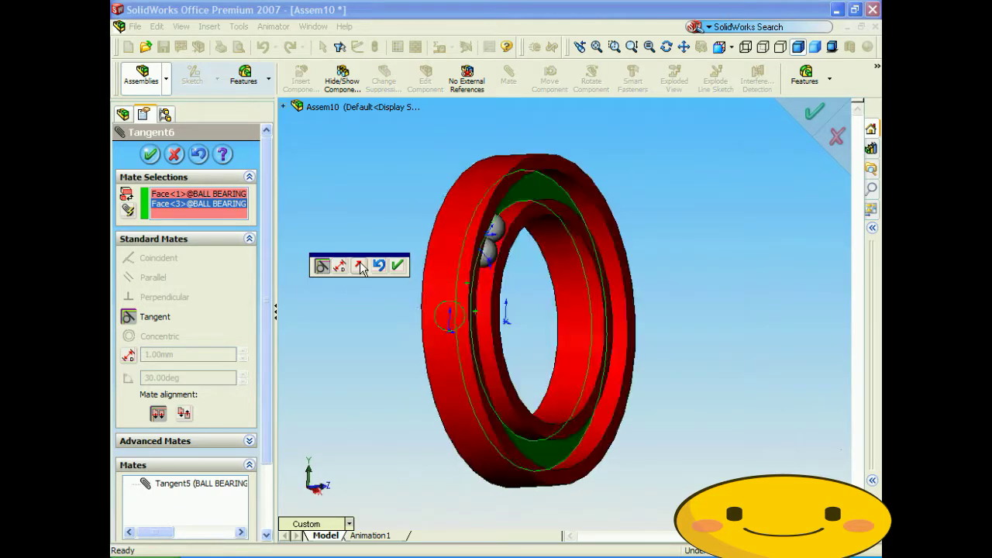
{"action": "left_click", "coordinate": [359, 267]}
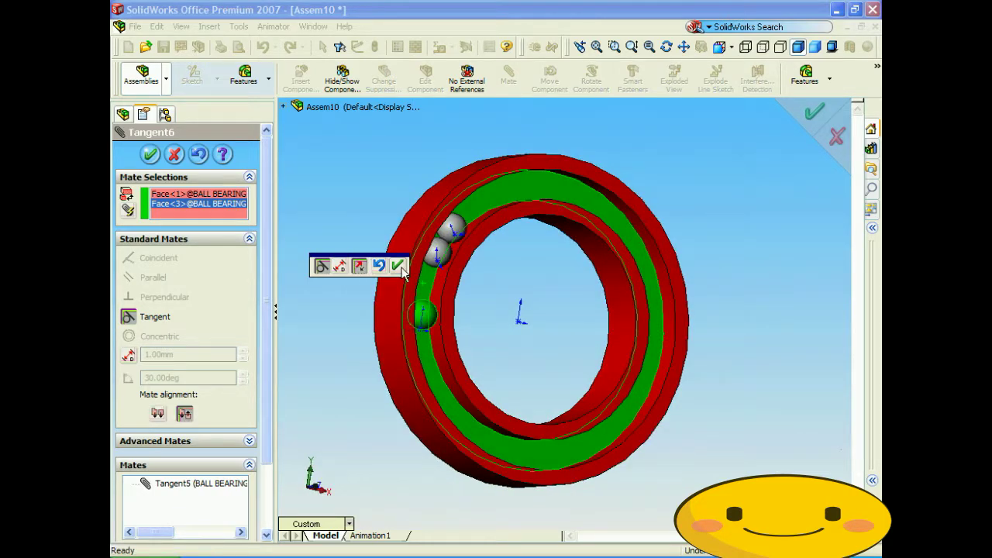
{"action": "left_click", "coordinate": [396, 265]}
Add a 0 mm distance mate between the surfaces of the third ball and the neighbouring second ball
{"action": "key", "text": "Left"}
{"action": "key", "text": "Left"}
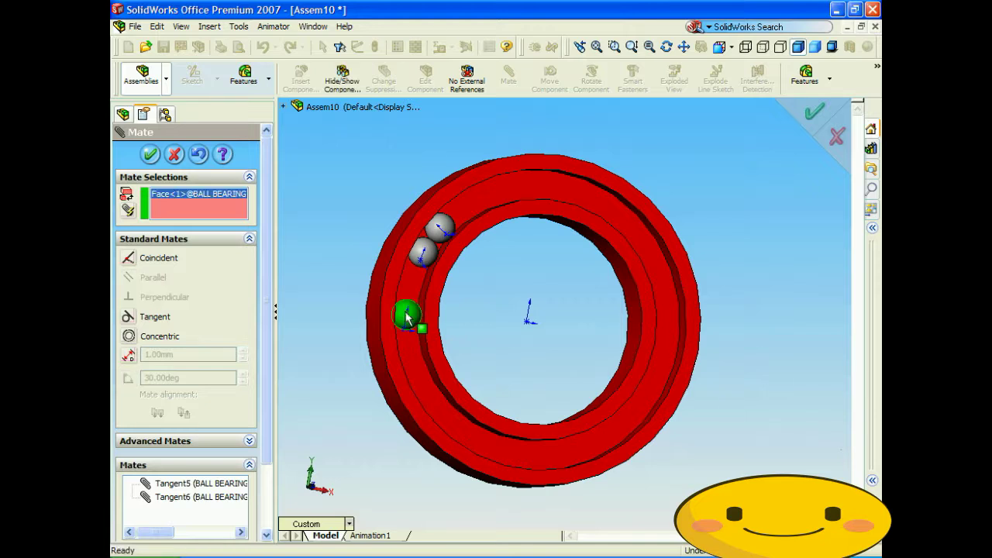
{"action": "left_click", "coordinate": [421, 256]}
{"action": "left_click", "coordinate": [361, 248]}
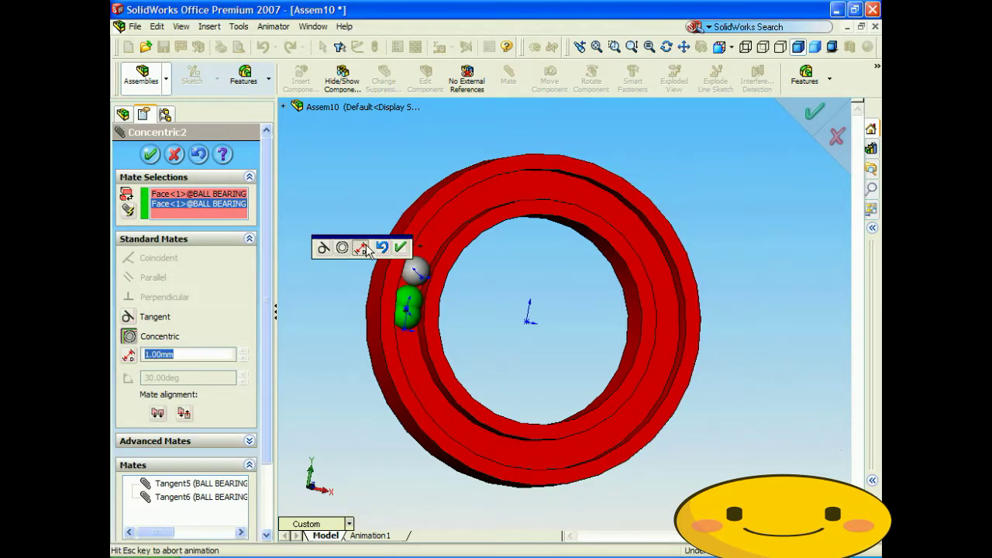
{"action": "type", "text": "0"}
{"action": "key", "text": "Return"}
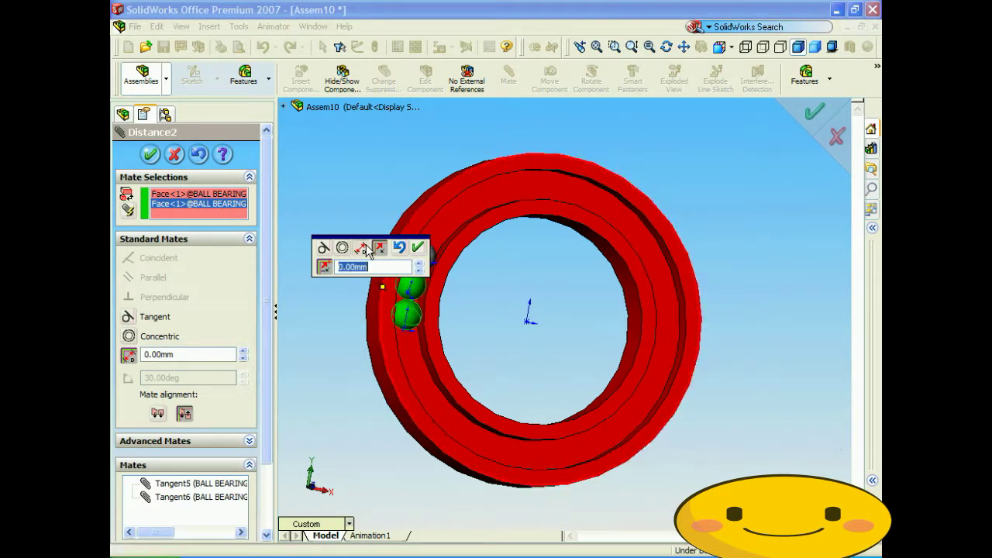
{"action": "left_click", "coordinate": [416, 248]}
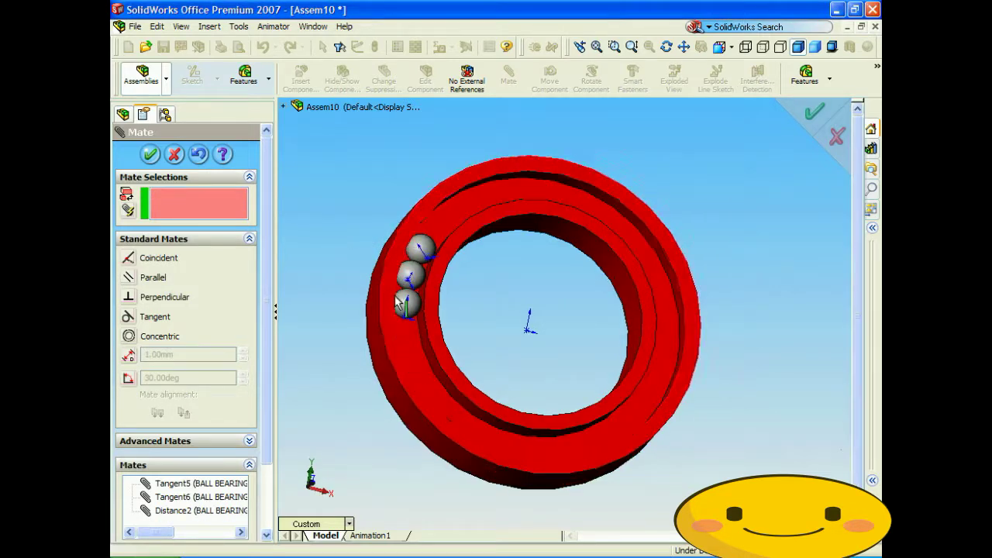
Move the three mated balls along the housing's groove to test their travel and finish mating
{"action": "left_click_drag", "start_coordinate": [499, 209], "coordinate": [390, 272]}
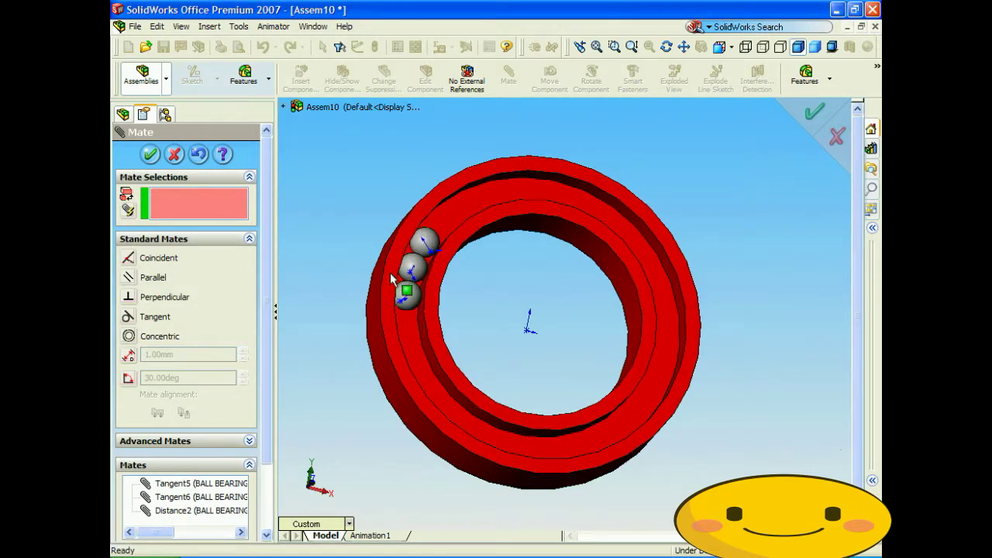
{"action": "left_click", "coordinate": [174, 154]}
Examine from the side how the balls sit in the housing's groove, ending in the Front view
{"action": "left_click", "coordinate": [339, 523]}
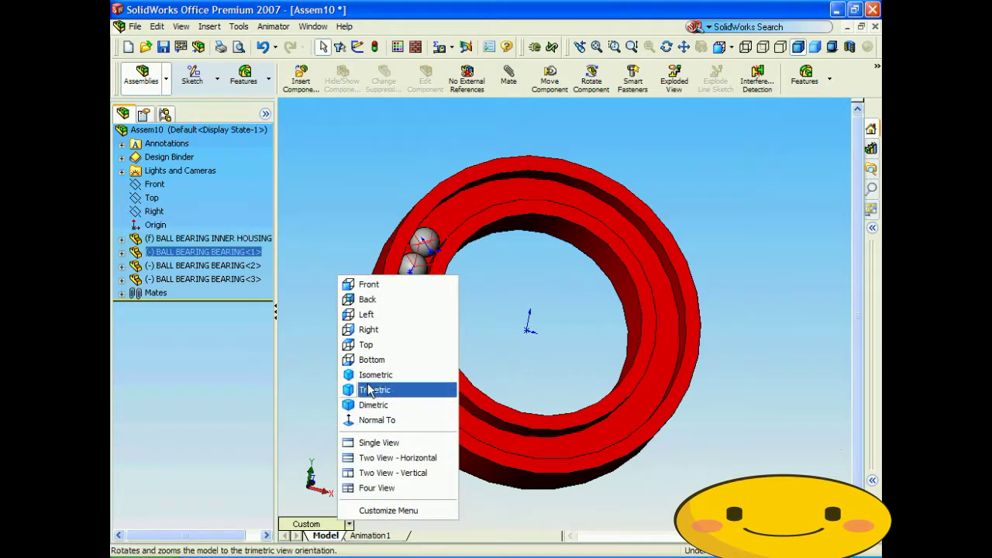
{"action": "left_click", "coordinate": [363, 285]}
{"action": "key", "text": "Up"}
{"action": "key", "text": "Up"}
{"action": "key", "text": "Up"}
{"action": "key", "text": "Up"}
{"action": "key", "text": "Up"}
{"action": "key", "text": "Up"}
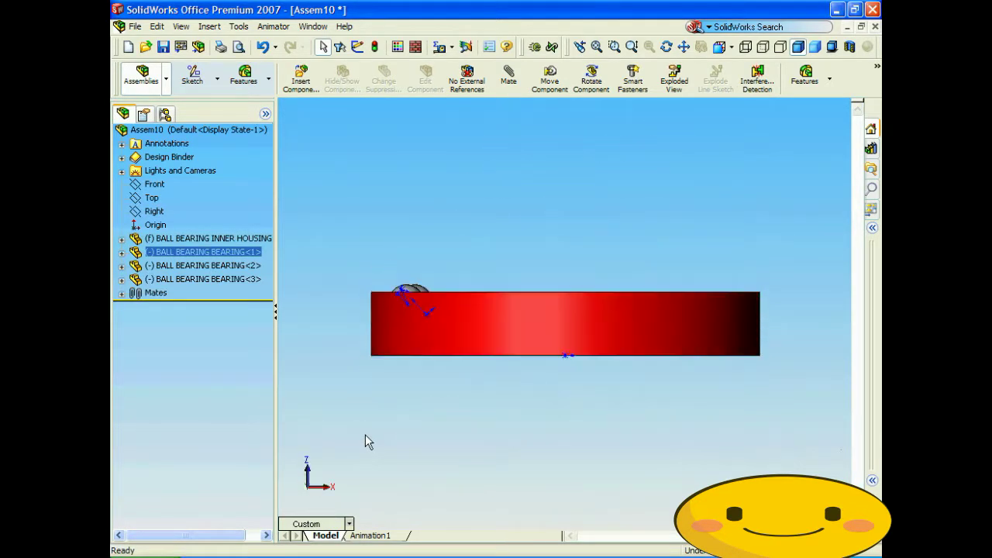
{"action": "key", "text": "Down"}
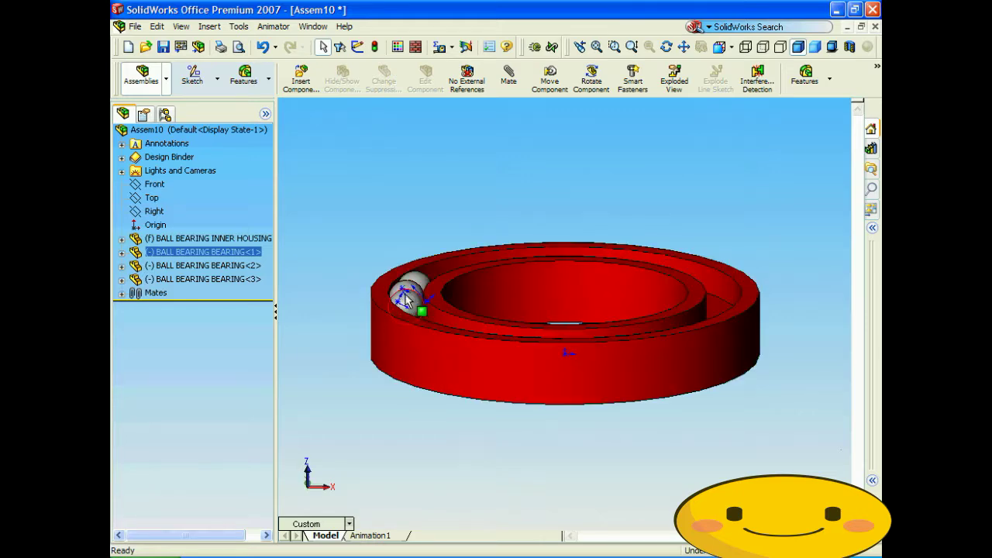
{"action": "key", "text": "Up"}
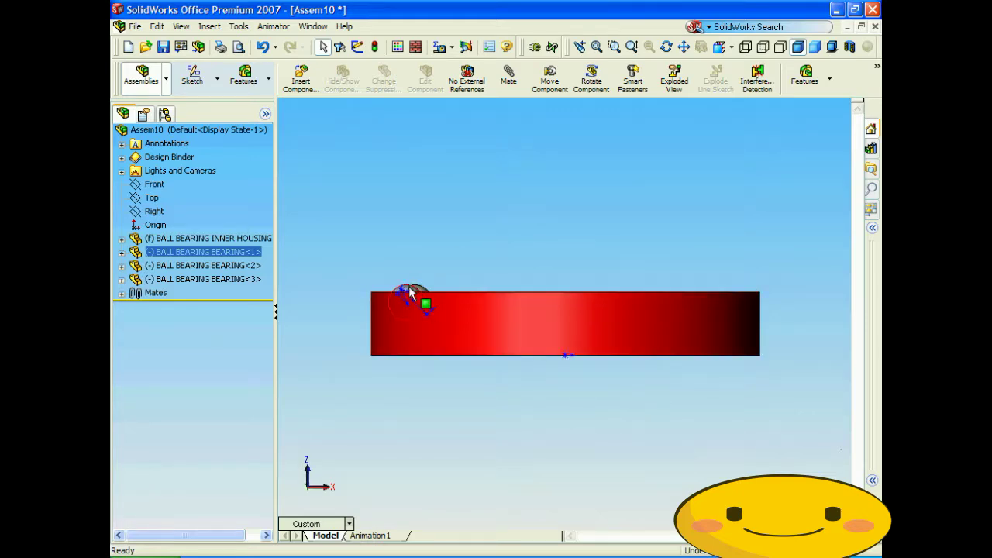
{"action": "key", "text": "ctrl+1"}
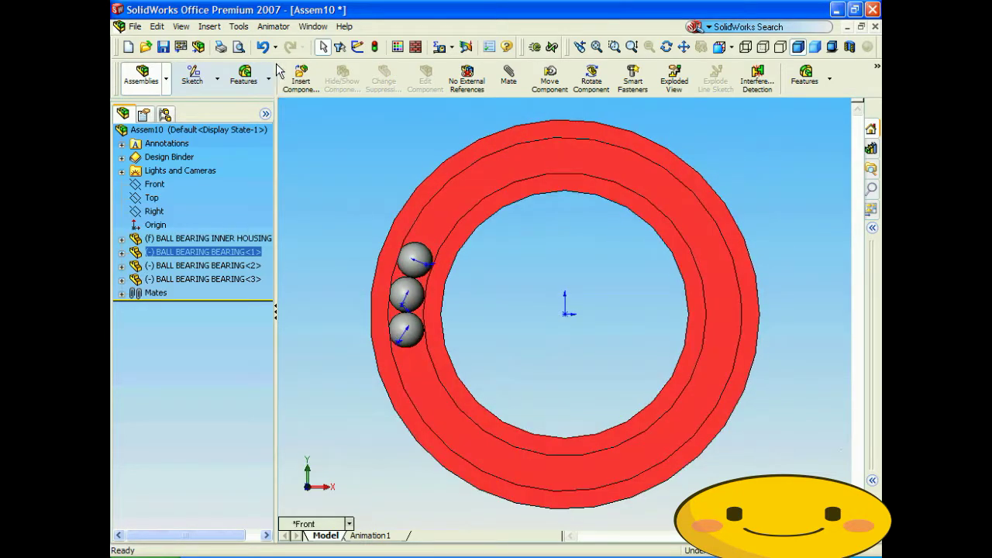
Insert the Ball Bearing Outer Housing.SLDPRT part into the assembly, placing it beside the inner housing
{"action": "left_click", "coordinate": [299, 77]}
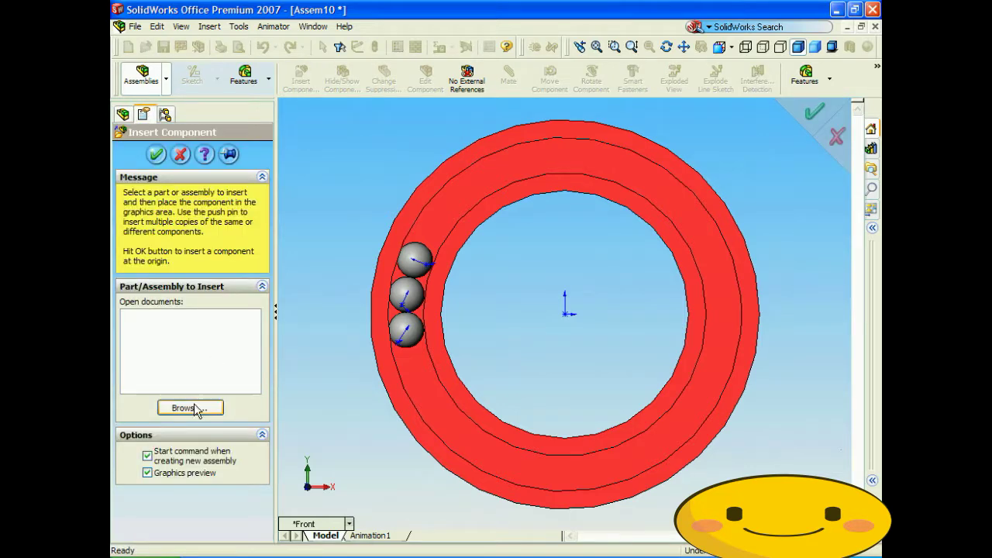
{"action": "left_click", "coordinate": [192, 407]}
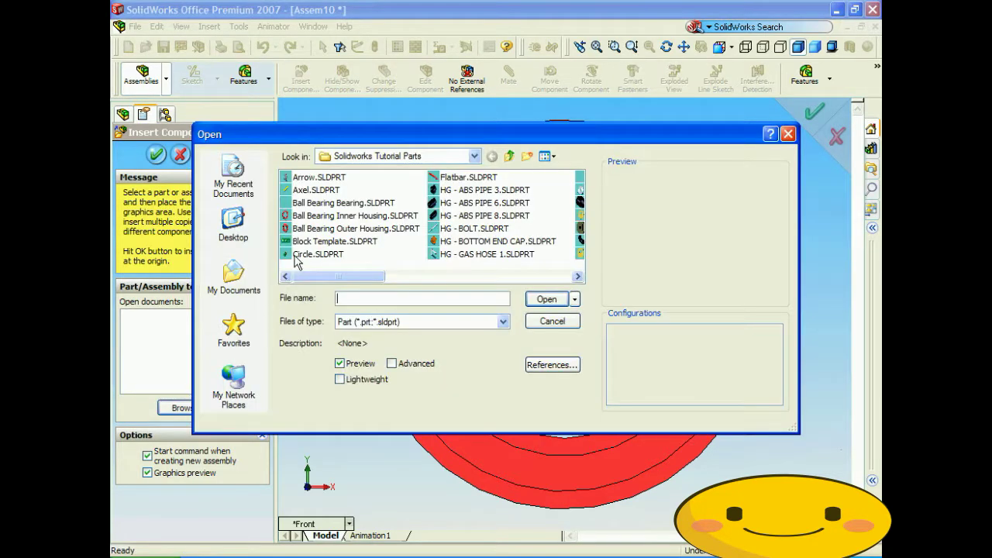
{"action": "left_click", "coordinate": [327, 229]}
{"action": "left_click", "coordinate": [546, 299]}
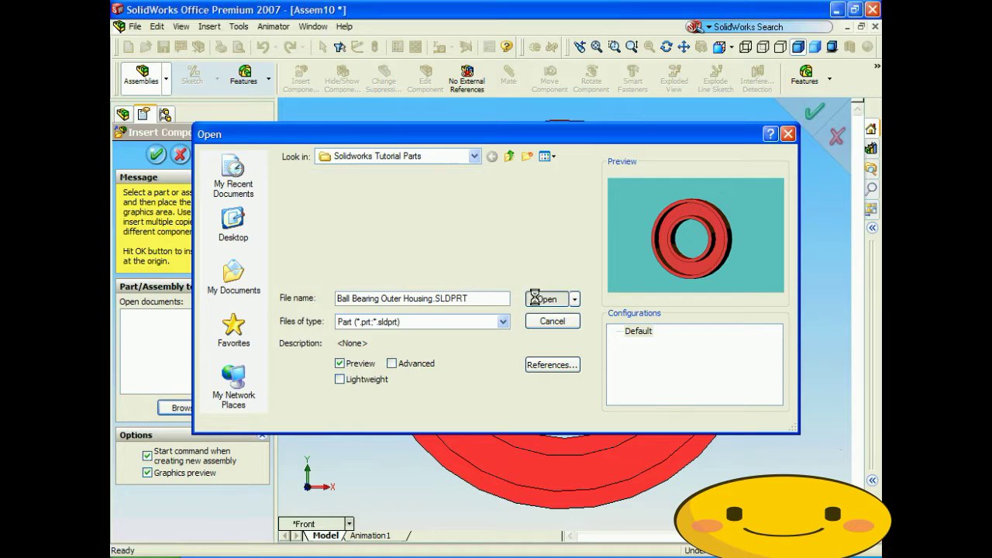
{"action": "left_click", "coordinate": [453, 219]}
Add a concentric mate between the bore of the outer housing and the bore of the inner housing
{"action": "middle_click_drag", "start_coordinate": [517, 337], "coordinate": [379, 476]}
{"action": "left_click", "coordinate": [374, 519]}
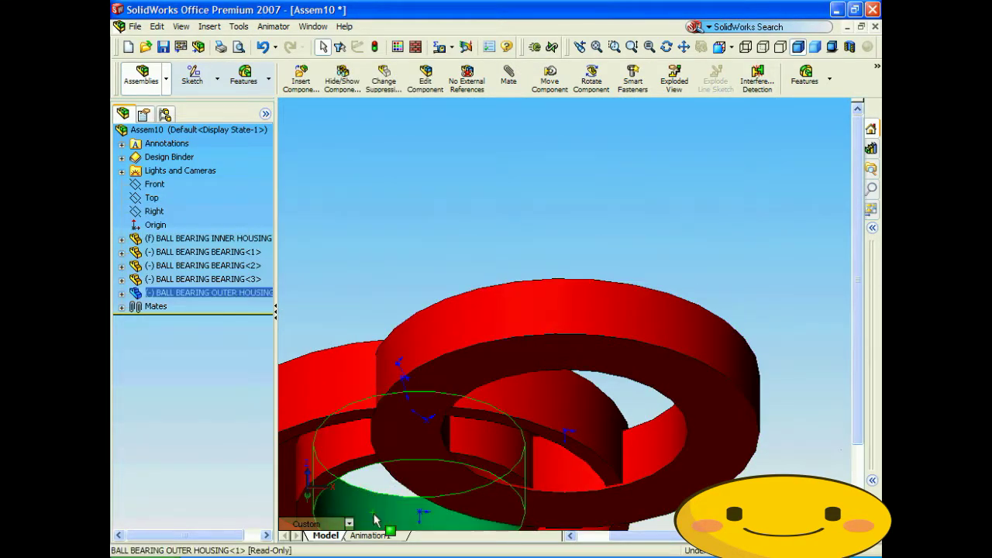
{"action": "left_click", "coordinate": [509, 78]}
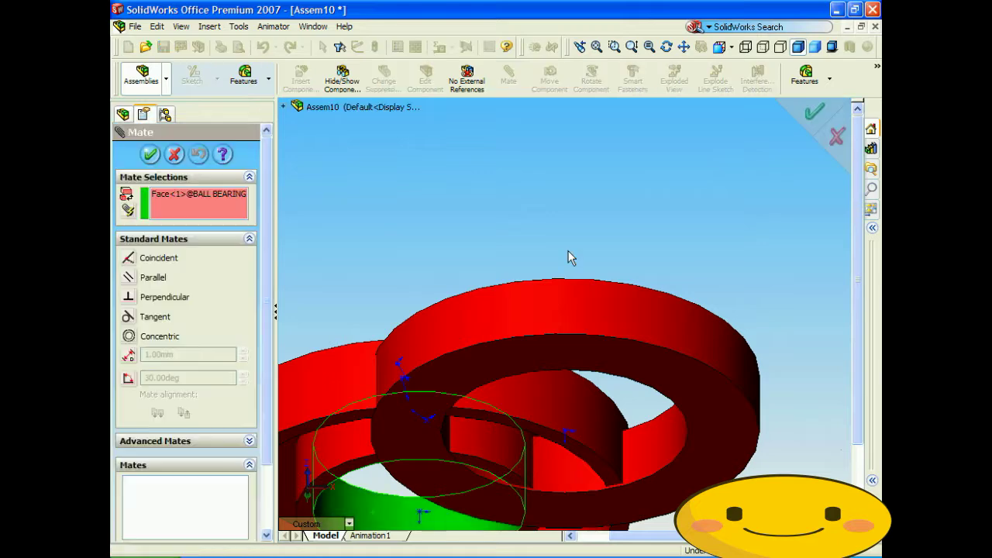
{"action": "left_click", "coordinate": [655, 432]}
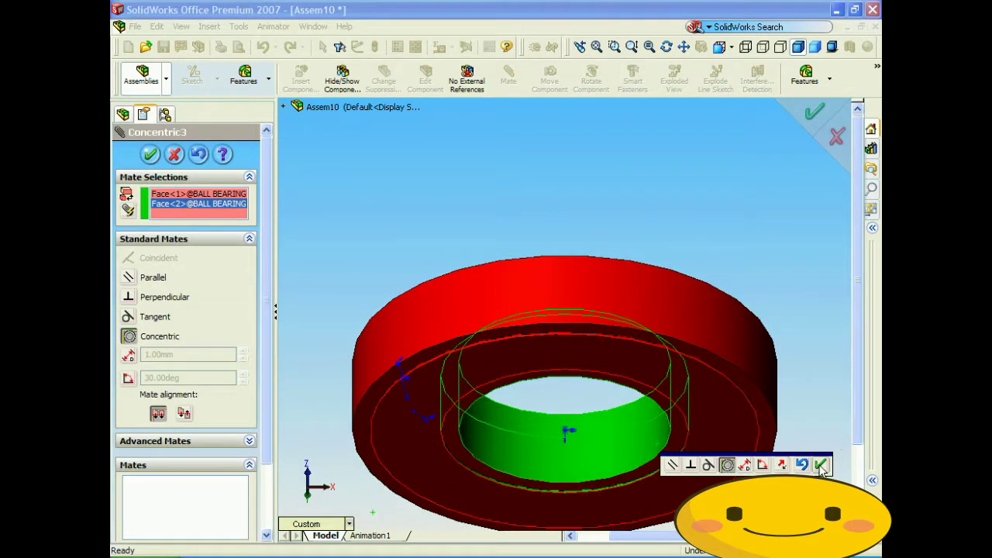
{"action": "left_click", "coordinate": [821, 464]}
Move the outer housing along the shared axis until it sits clear above the inner housing and the balls
{"action": "left_click_drag", "start_coordinate": [538, 328], "coordinate": [525, 128]}
{"action": "key", "text": "Down"}
{"action": "key", "text": "Down"}
{"action": "key", "text": "Down"}
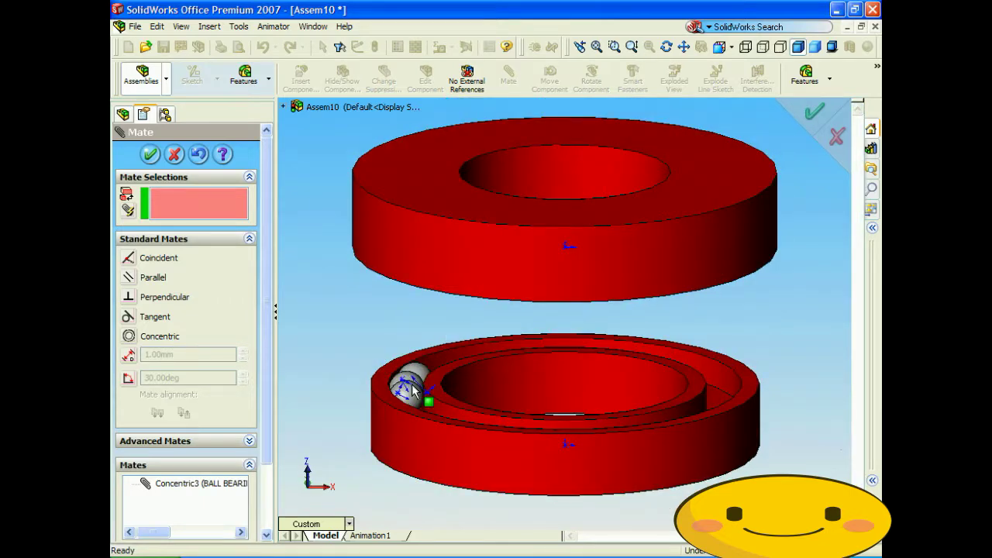
Add a tangent mate between the flat floor of the outer housing's recess and a ball, and finish mating
{"action": "key", "text": "Up"}
{"action": "key", "text": "Up"}
{"action": "key", "text": "Up"}
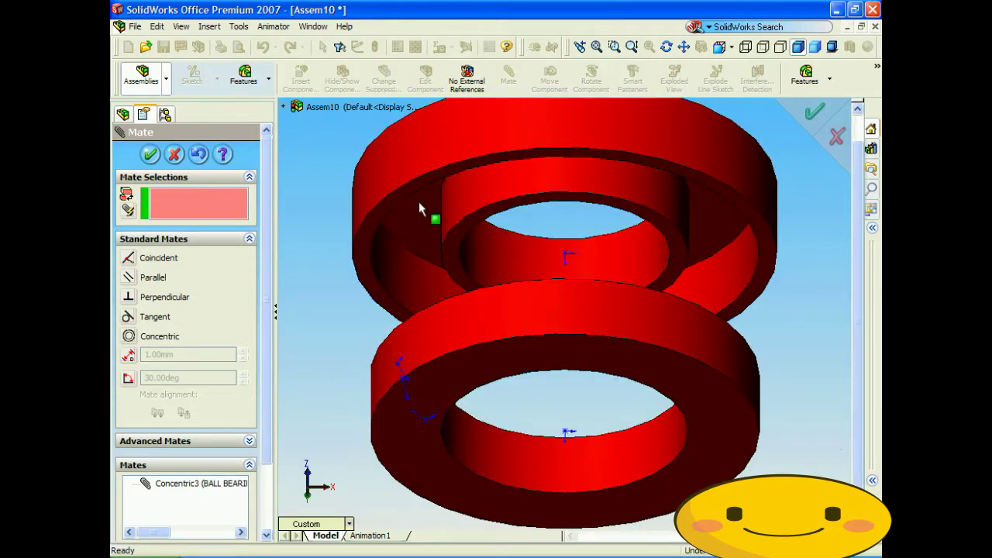
{"action": "left_click", "coordinate": [418, 209]}
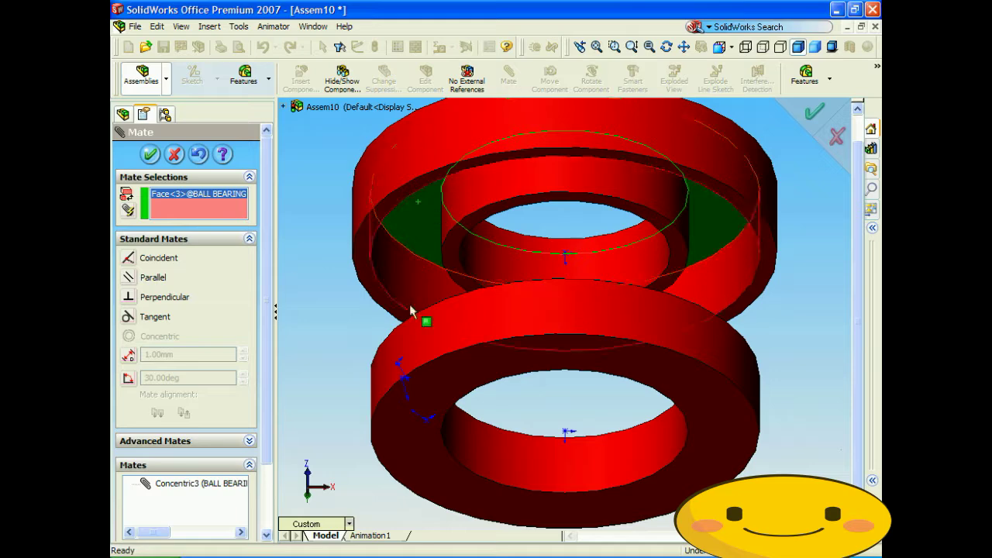
{"action": "key", "text": "Down"}
{"action": "key", "text": "Down"}
{"action": "key", "text": "Down"}
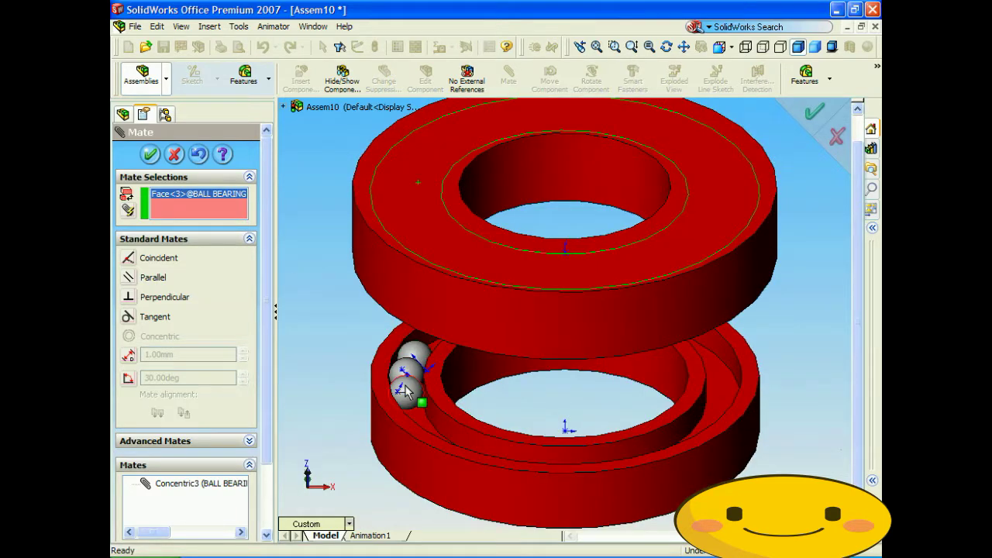
{"action": "left_click", "coordinate": [406, 391]}
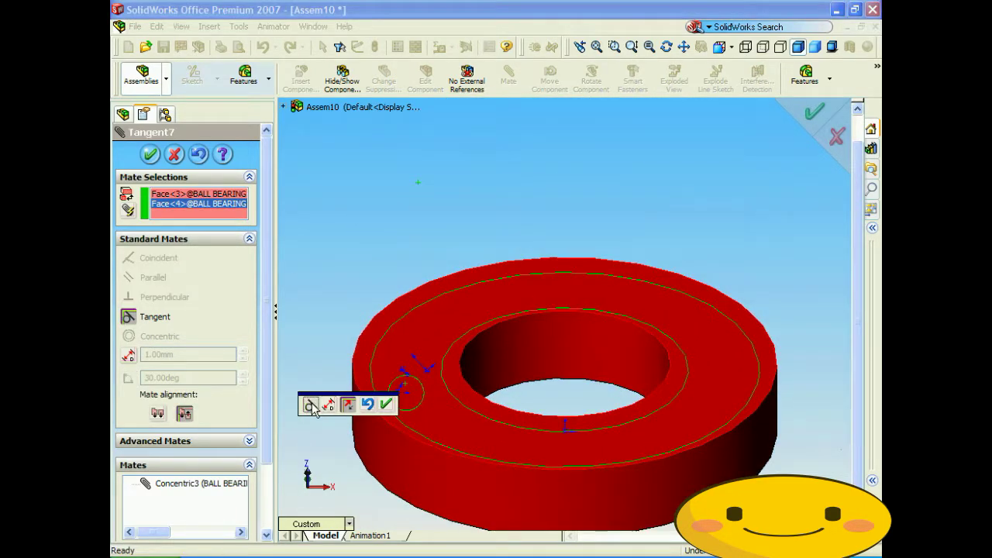
{"action": "left_click", "coordinate": [386, 405]}
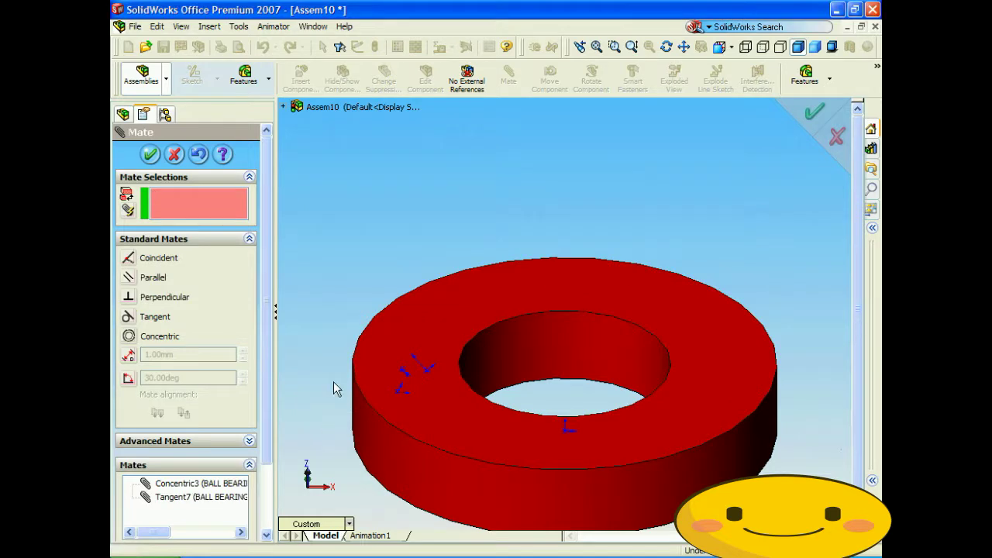
{"action": "middle_click_drag", "start_coordinate": [335, 389], "coordinate": [315, 412]}
{"action": "middle_click_drag", "start_coordinate": [324, 465], "coordinate": [328, 360]}
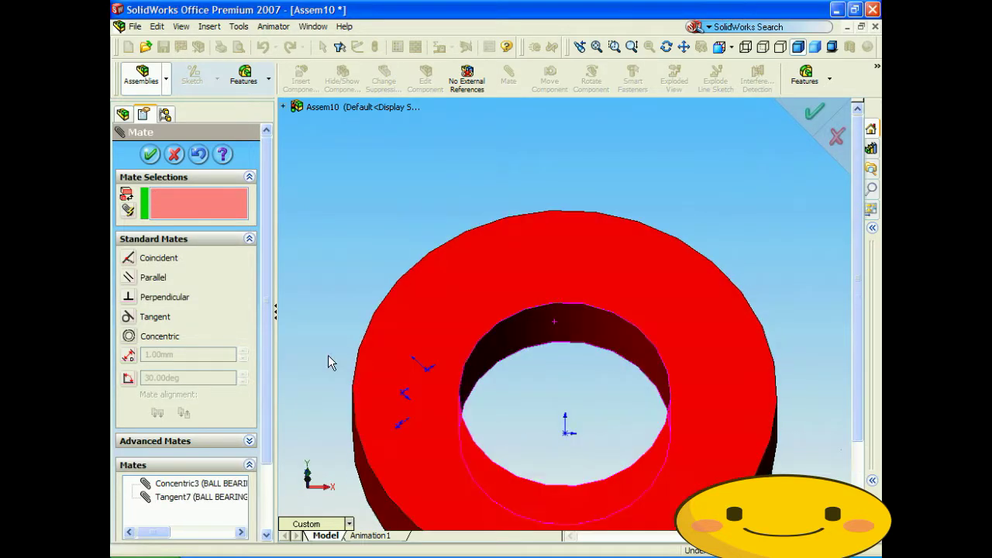
{"action": "left_click", "coordinate": [151, 156]}
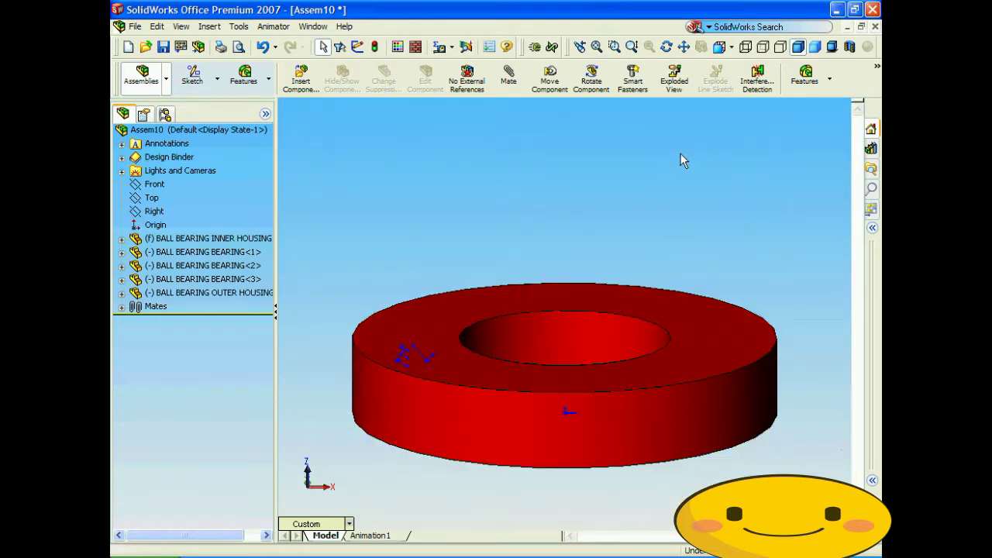
Show the assembly in wireframe and examine from the side how the balls fit between the two housings
{"action": "left_click", "coordinate": [746, 47]}
{"action": "key", "text": "Up"}
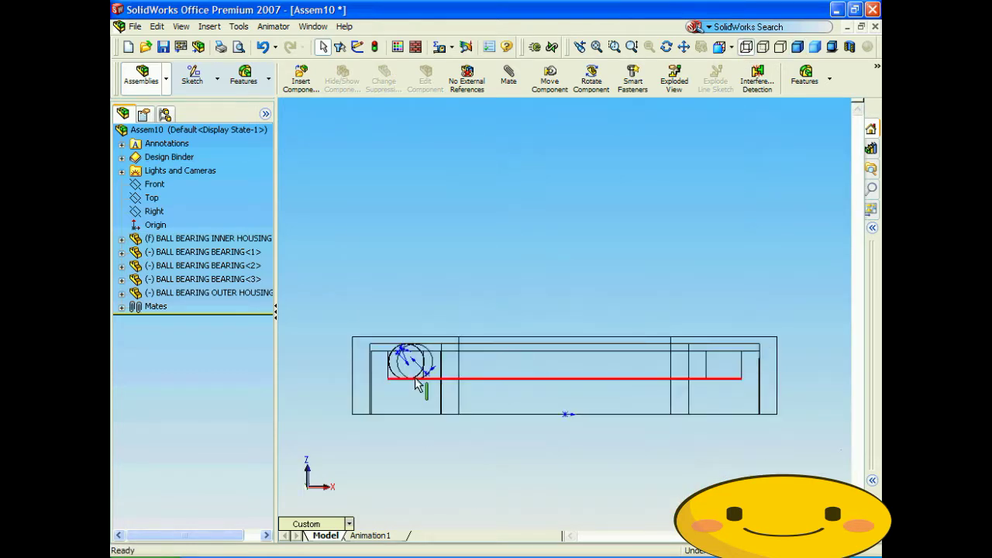
{"action": "scroll", "coordinate": [418, 376], "scroll_direction": "down", "scroll_amount": 2}
{"action": "scroll", "coordinate": [419, 370], "scroll_direction": "down", "scroll_amount": 2}
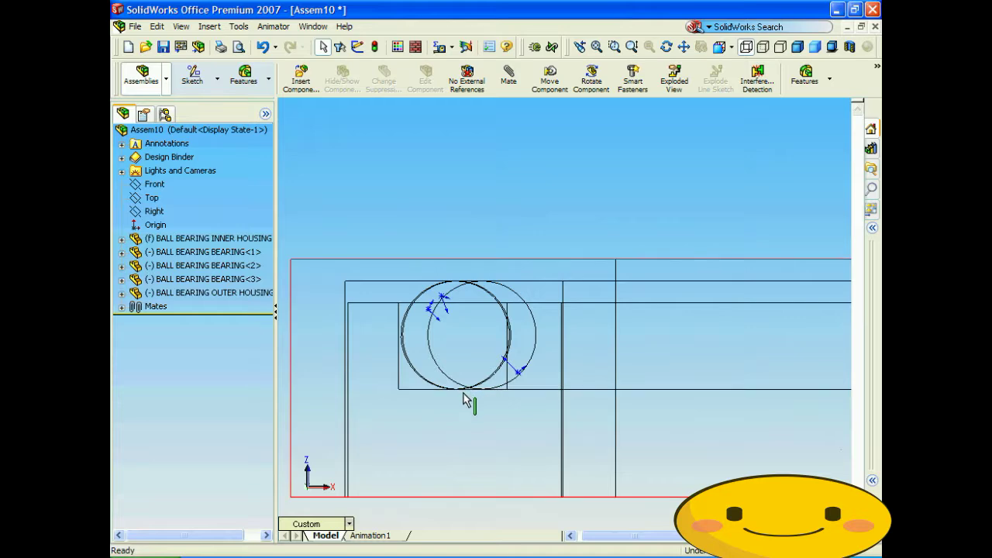
{"action": "key", "text": "Down"}
{"action": "key", "text": "Down"}
{"action": "scroll", "coordinate": [470, 274], "scroll_direction": "up", "scroll_amount": 4}
{"action": "scroll", "coordinate": [471, 274], "scroll_direction": "up", "scroll_amount": 2}
{"action": "key", "text": "Down"}
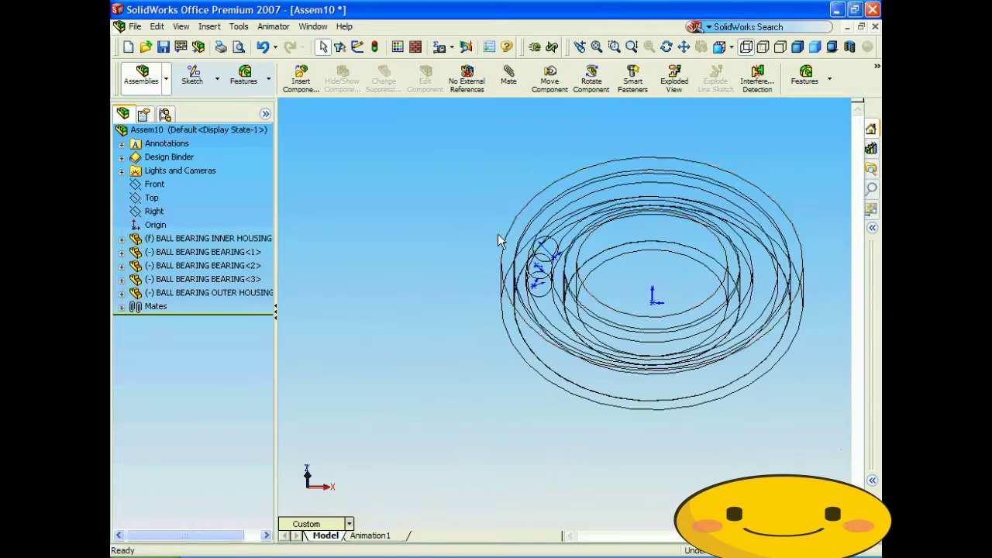
Turn the outer housing slightly about its axis to test the bearing's movement, and clear the selection
{"action": "left_click_drag", "start_coordinate": [517, 230], "coordinate": [524, 203]}
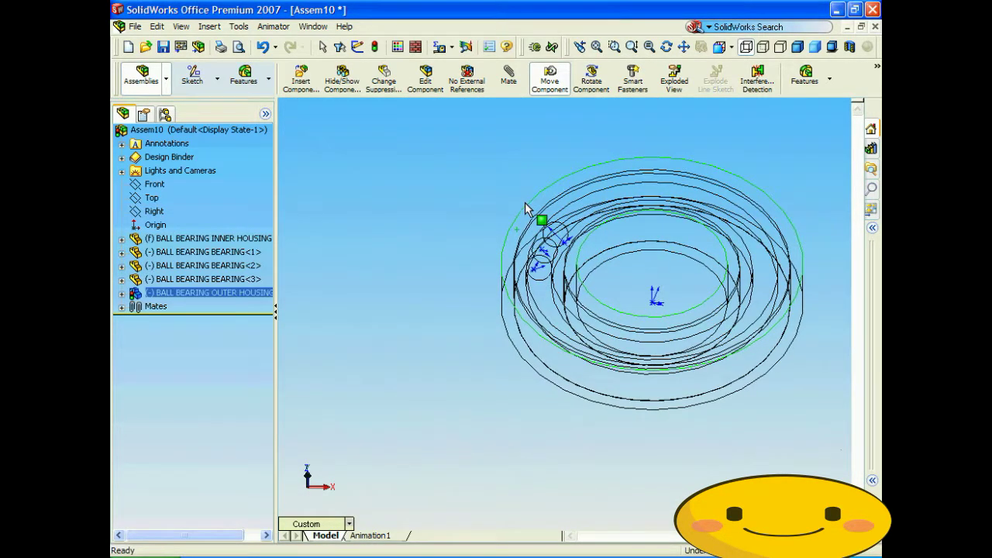
{"action": "key", "text": "Escape"}
{"action": "left_click", "coordinate": [472, 198]}
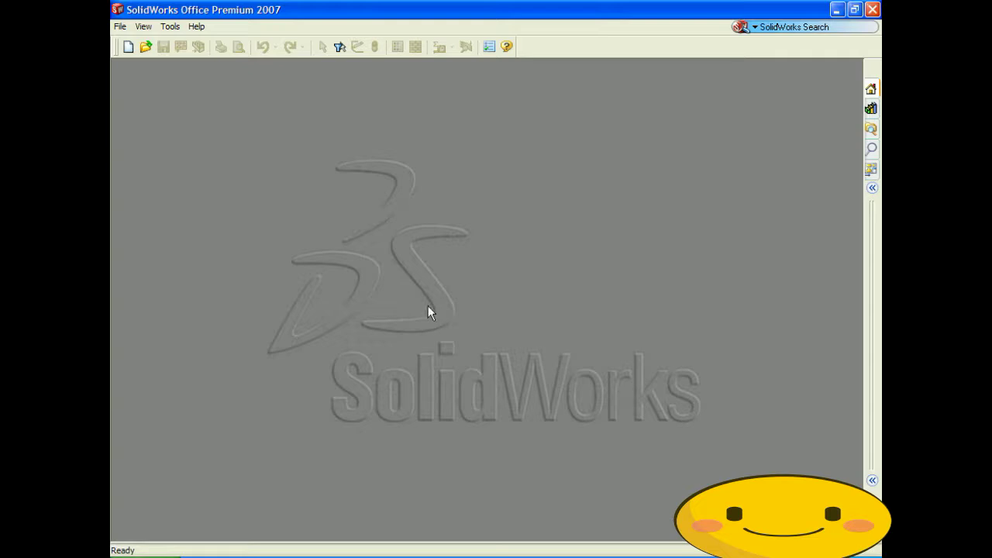
Open the recent part ARROW.SLDPRT and acknowledge its conversion notice
{"action": "left_click", "coordinate": [120, 26]}
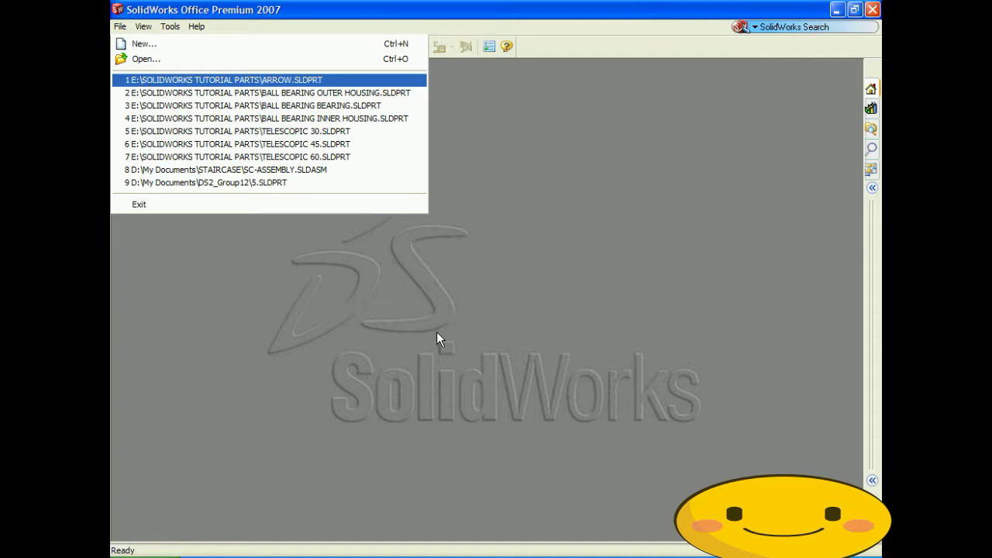
{"action": "key", "text": "Return"}
{"action": "left_click", "coordinate": [469, 310]}
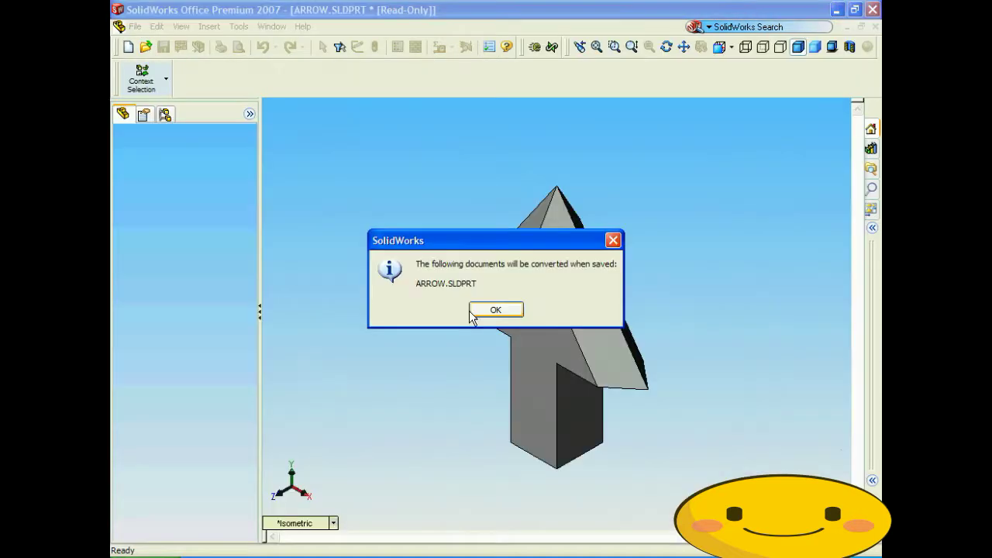
{"action": "left_click", "coordinate": [488, 310]}
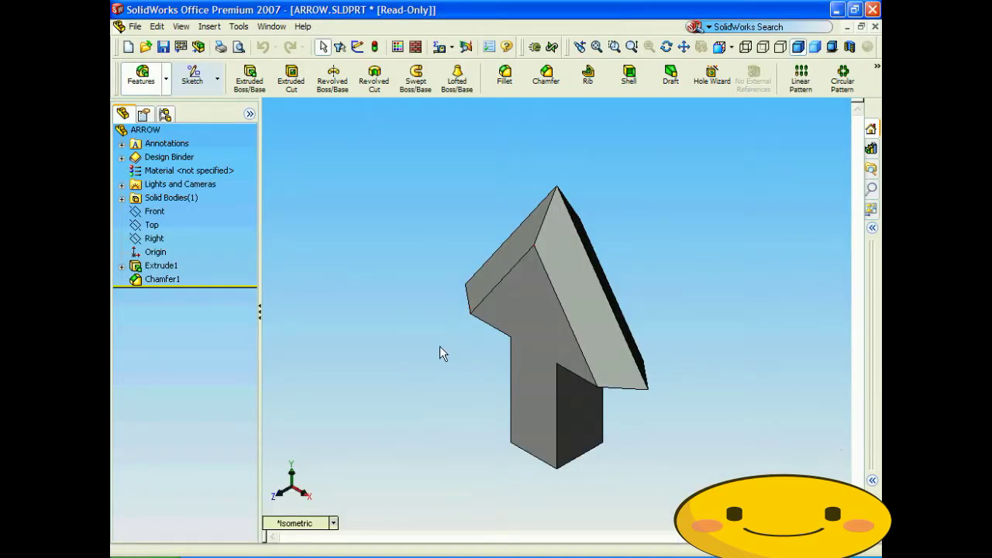
Examine the arrow part from all around, ending in the Isometric view
{"action": "key", "text": "Right"}
{"action": "key", "text": "Right"}
{"action": "key", "text": "Right"}
{"action": "key", "text": "Right"}
{"action": "key", "text": "Right"}
{"action": "key", "text": "Right"}
{"action": "key", "text": "Right"}
{"action": "key", "text": "Right"}
{"action": "key", "text": "Right"}
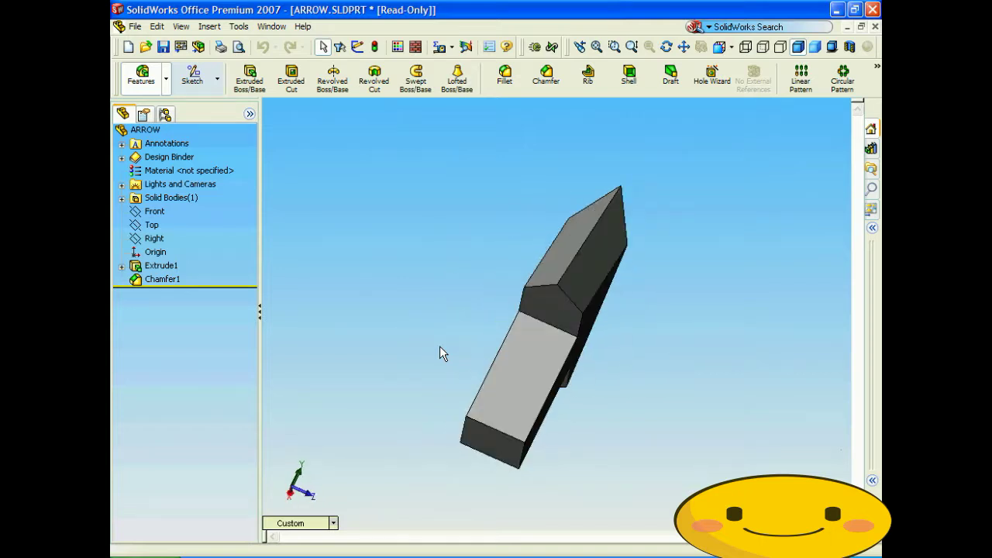
{"action": "key", "text": "Right"}
{"action": "key", "text": "Right"}
{"action": "key", "text": "Right"}
{"action": "key", "text": "Right"}
{"action": "key", "text": "Right"}
{"action": "key", "text": "Right"}
{"action": "key", "text": "Right"}
{"action": "key", "text": "Right"}
{"action": "key", "text": "Right"}
{"action": "key", "text": "Right"}
{"action": "key", "text": "Right"}
{"action": "key", "text": "Right"}
{"action": "key", "text": "Right"}
{"action": "key", "text": "Right"}
{"action": "key", "text": "Right"}
{"action": "key", "text": "Right"}
{"action": "key", "text": "Right"}
{"action": "key", "text": "Right"}
{"action": "key", "text": "Right"}
{"action": "key", "text": "Right"}
{"action": "key", "text": "Right"}
{"action": "key", "text": "Right"}
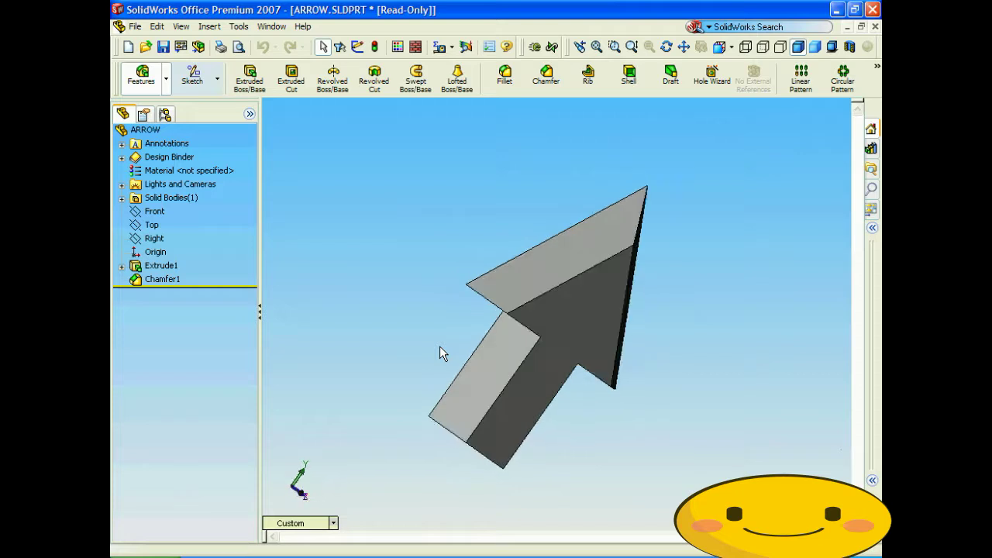
{"action": "key", "text": "Right"}
{"action": "key", "text": "Right"}
{"action": "key", "text": "Right"}
{"action": "key", "text": "Right"}
{"action": "key", "text": "Right"}
{"action": "key", "text": "Right"}
{"action": "key", "text": "Right"}
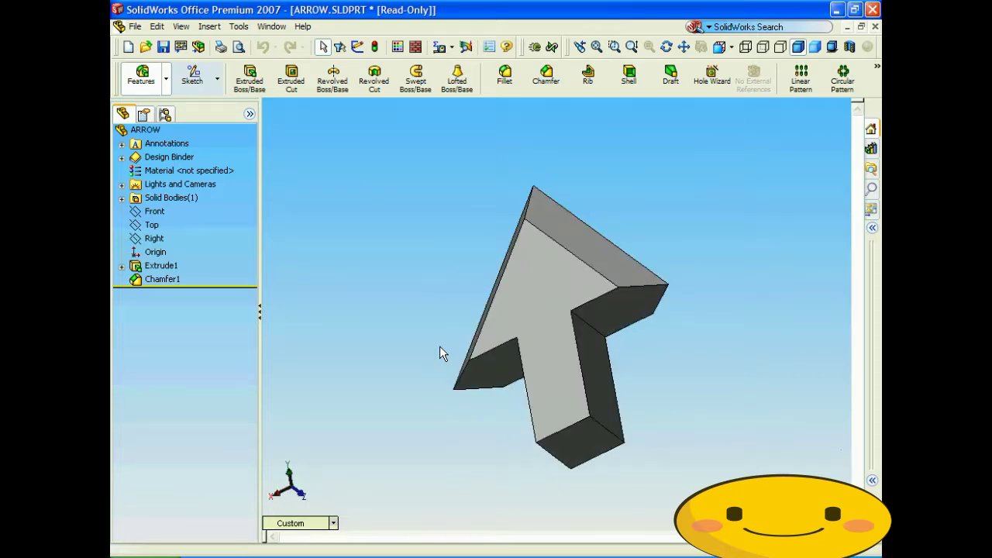
{"action": "left_click", "coordinate": [333, 524]}
{"action": "left_click", "coordinate": [348, 378]}
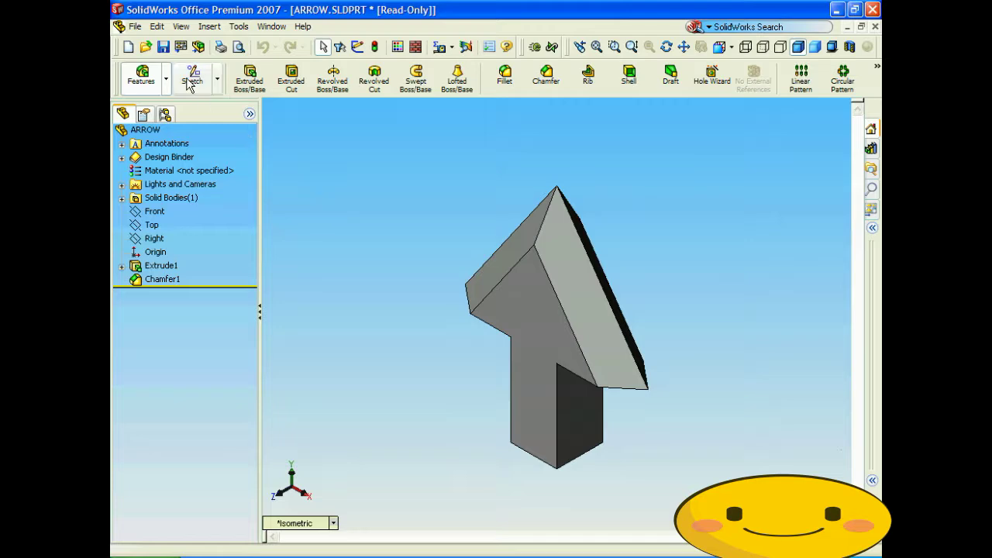
Set up saving the arrow part as ARROW.PDF in Adobe Portable Document Format, and leave without saving
{"action": "left_click", "coordinate": [136, 27]}
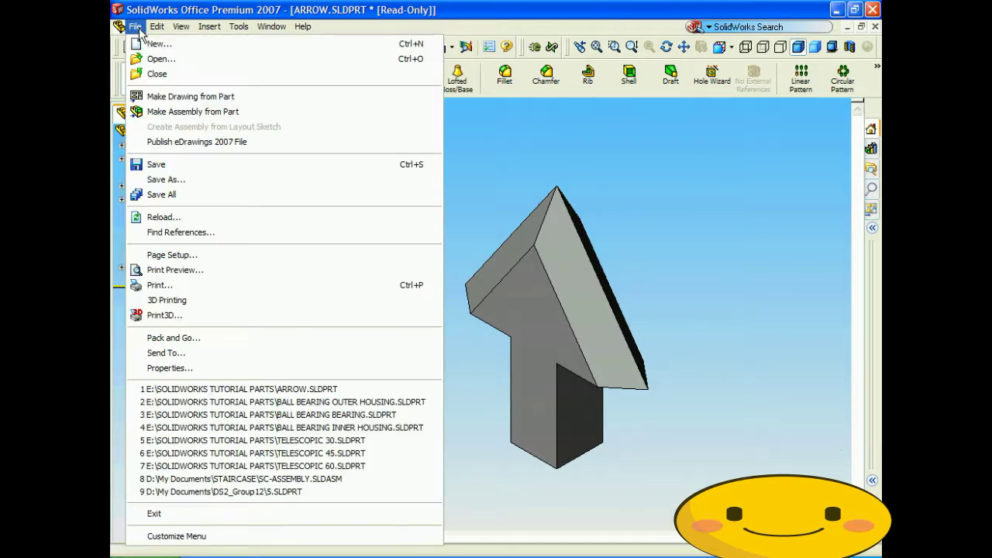
{"action": "left_click", "coordinate": [194, 179]}
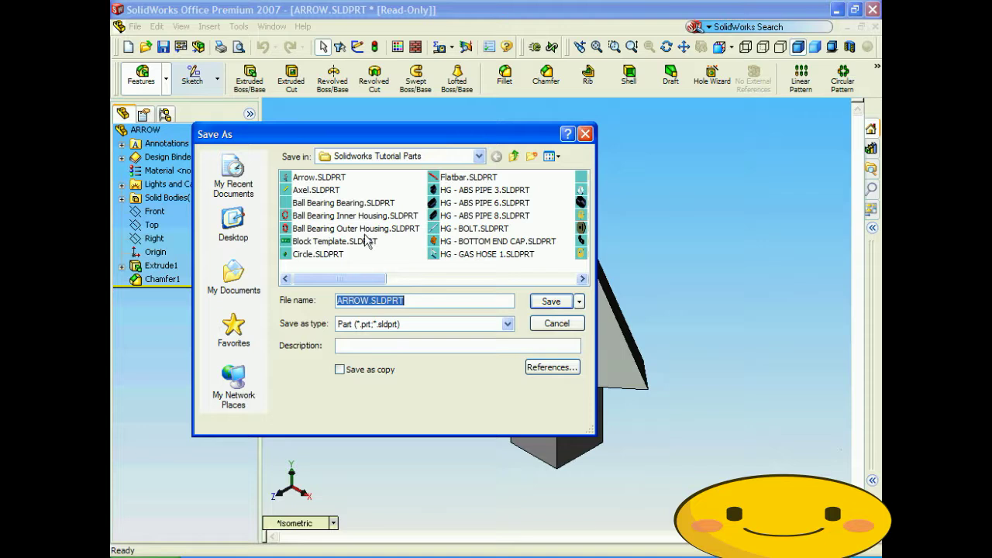
{"action": "left_click", "coordinate": [507, 326]}
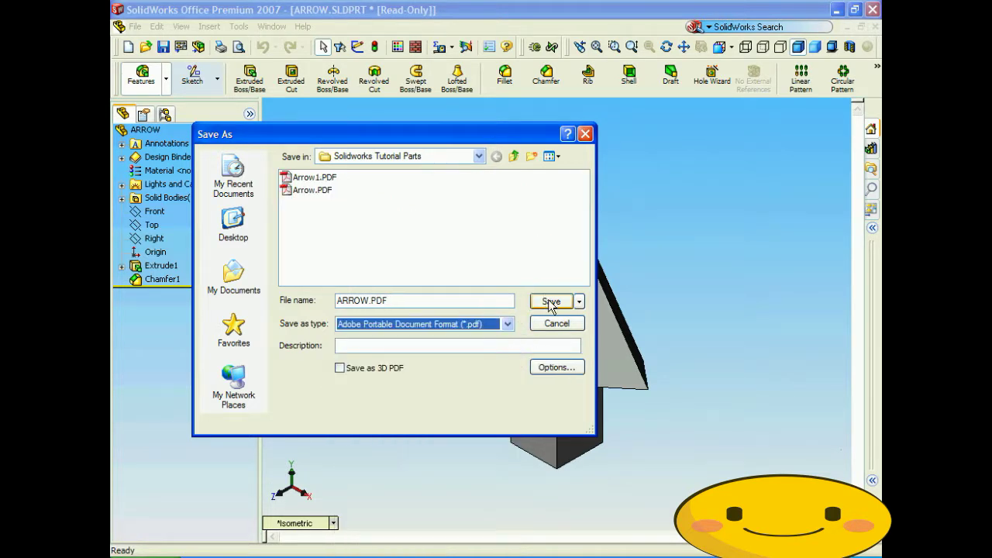
{"action": "left_click", "coordinate": [585, 134]}
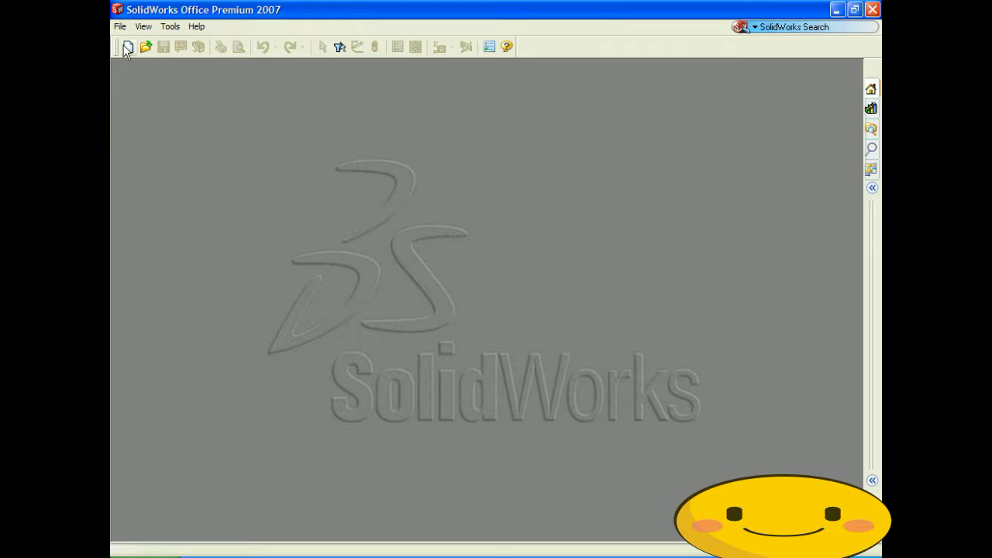
Open the Simulation.SLDASM gear assembly and hide its origins and all other item types
{"action": "left_click", "coordinate": [120, 26]}
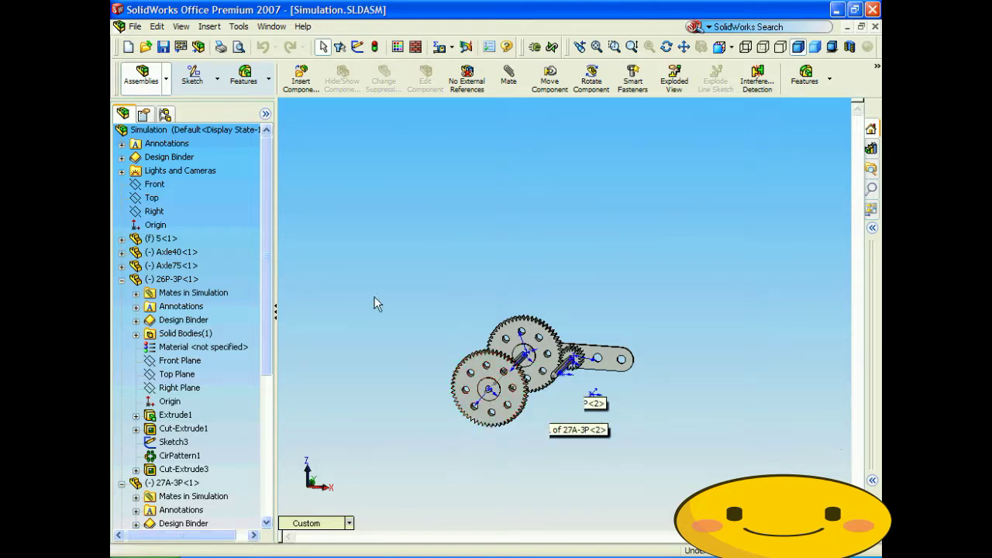
{"action": "left_click", "coordinate": [181, 26]}
{"action": "left_click", "coordinate": [218, 183]}
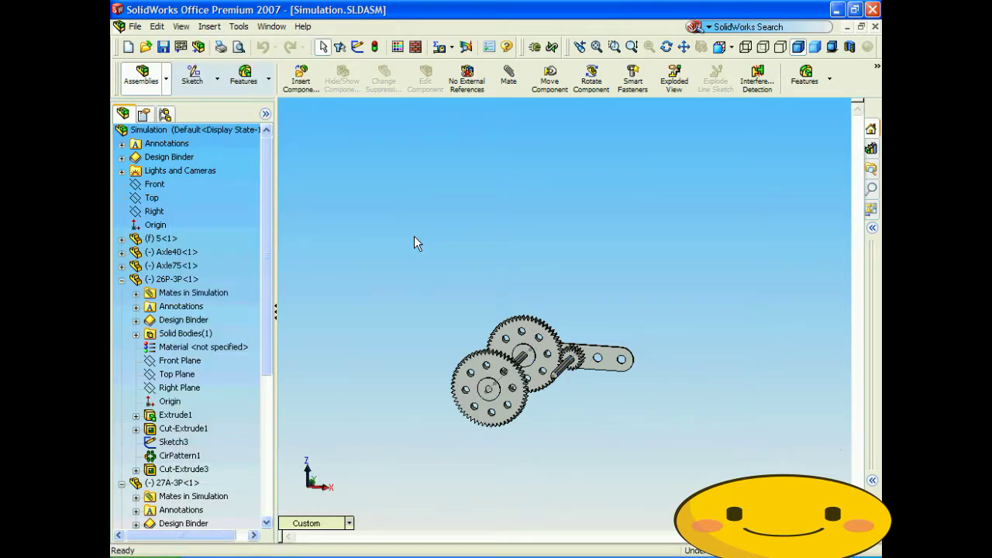
{"action": "left_click", "coordinate": [181, 26]}
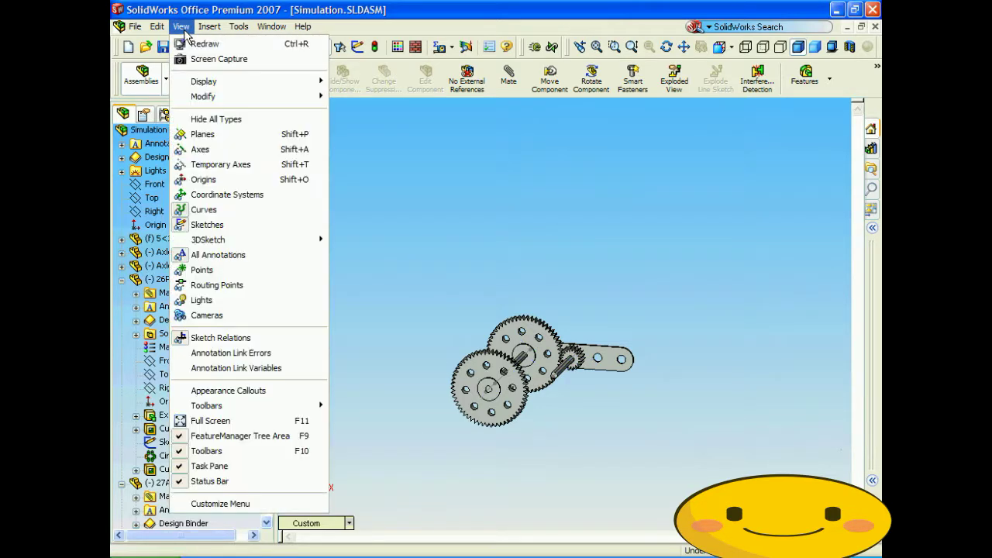
{"action": "left_click", "coordinate": [215, 121]}
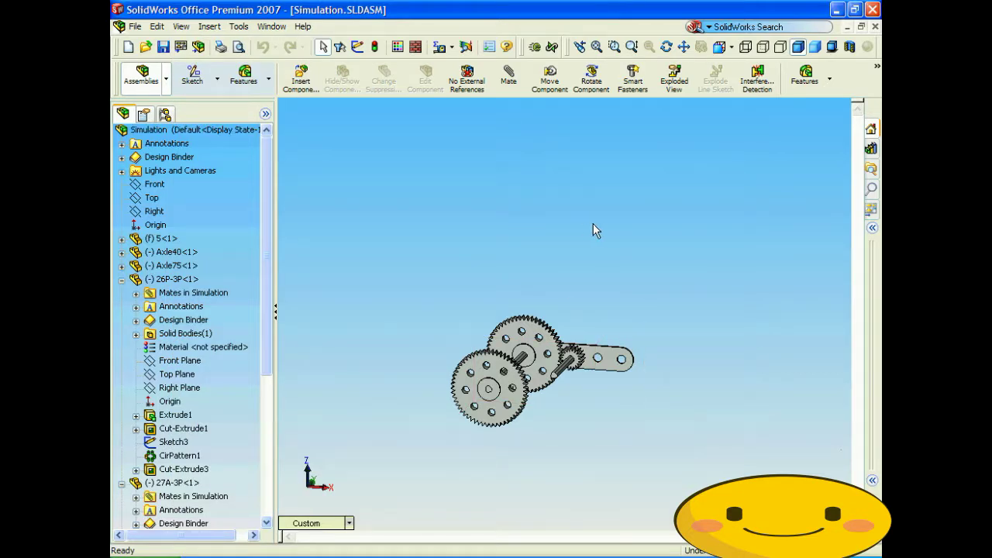
Add a rotary motor to the front face of the small gear 26P-3P with its rotation direction reversed
{"action": "left_click", "coordinate": [877, 67]}
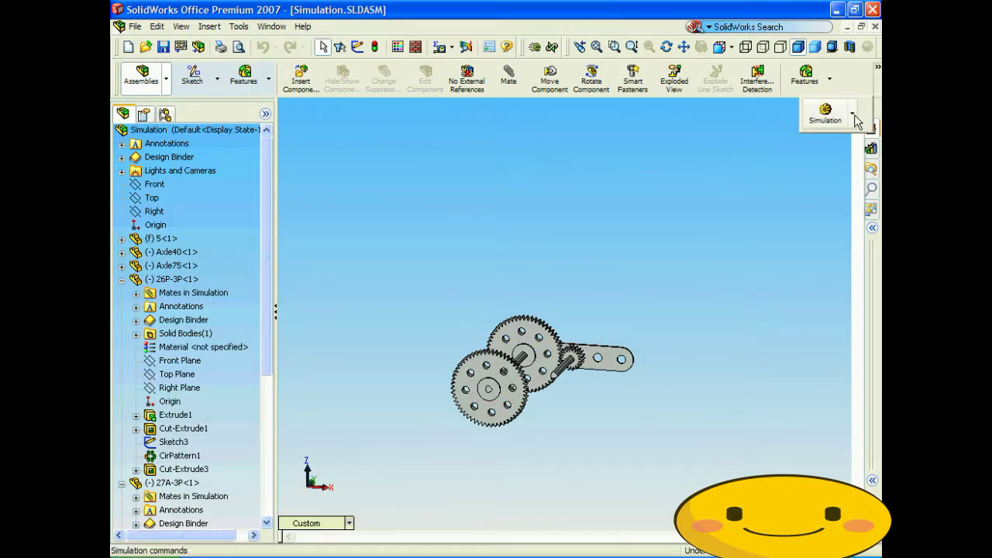
{"action": "left_click", "coordinate": [851, 114]}
{"action": "left_click", "coordinate": [827, 139]}
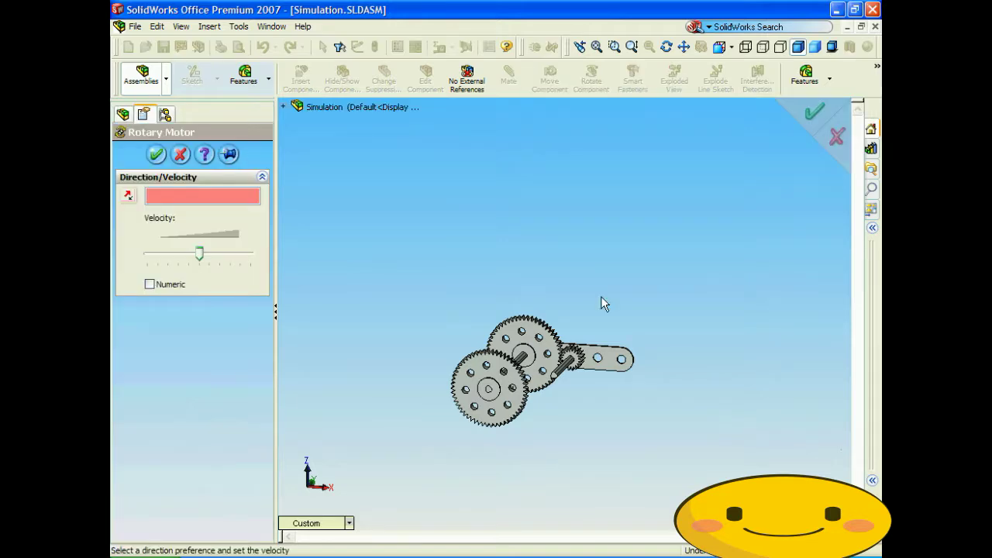
{"action": "scroll", "coordinate": [556, 377], "scroll_direction": "down", "scroll_amount": 6}
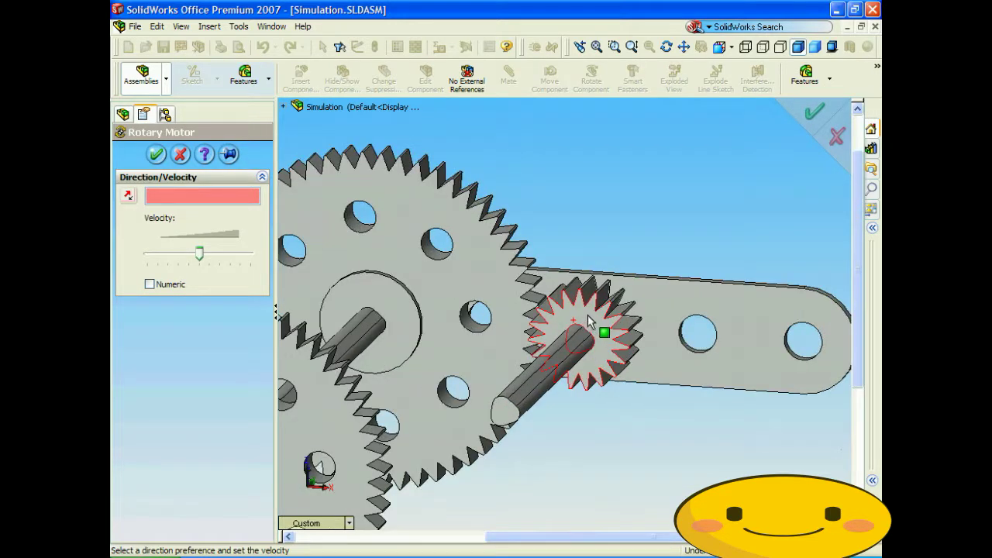
{"action": "left_click", "coordinate": [591, 324]}
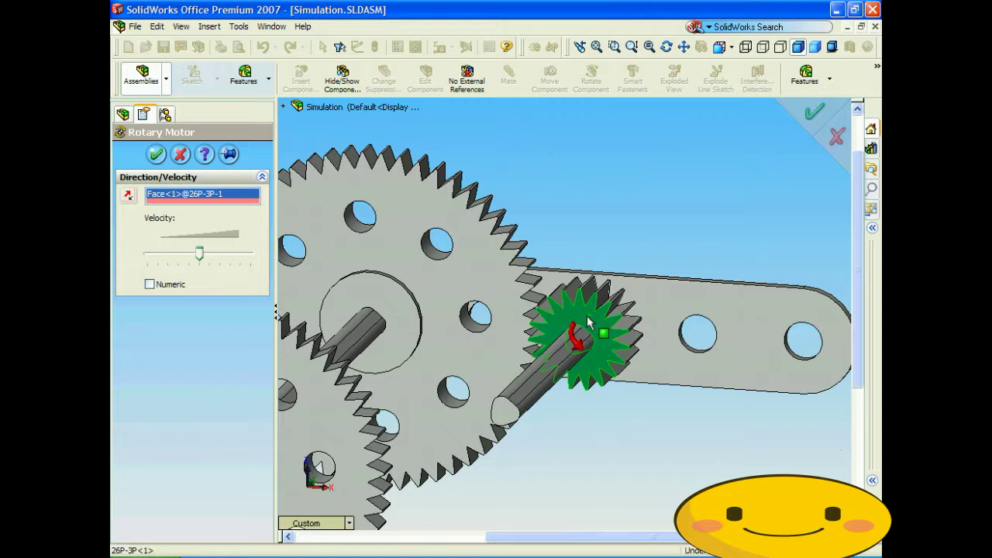
{"action": "left_click", "coordinate": [129, 197]}
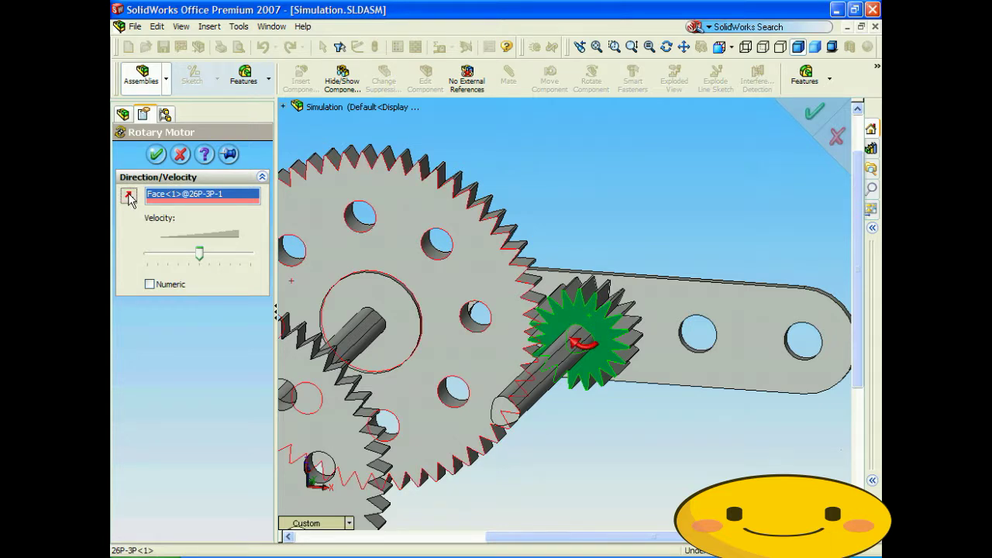
{"action": "left_click", "coordinate": [128, 197]}
{"action": "left_click", "coordinate": [129, 197]}
{"action": "left_click", "coordinate": [128, 196]}
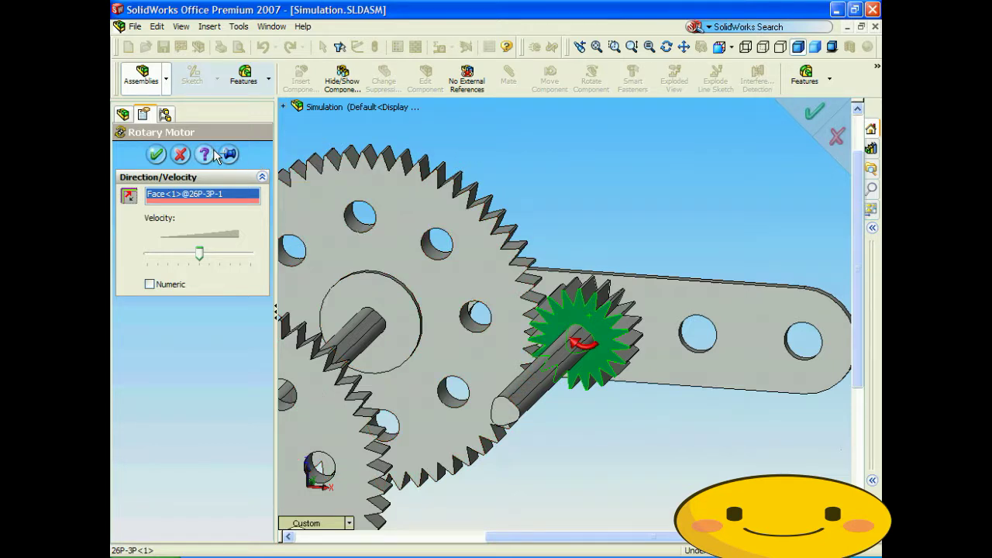
{"action": "left_click", "coordinate": [156, 154]}
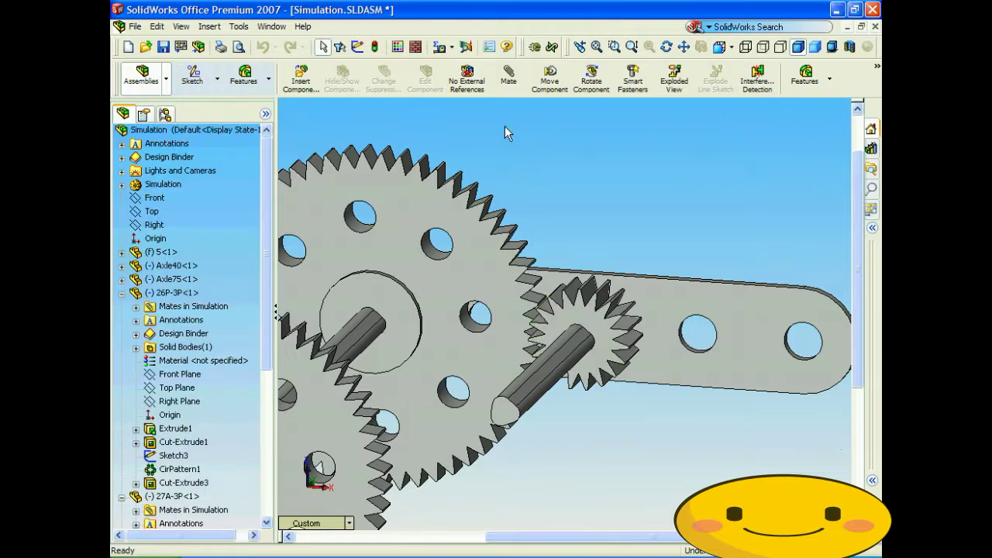
Calculate the physical simulation of the motor-driven gear train
{"action": "left_click", "coordinate": [877, 67]}
{"action": "left_click", "coordinate": [853, 111]}
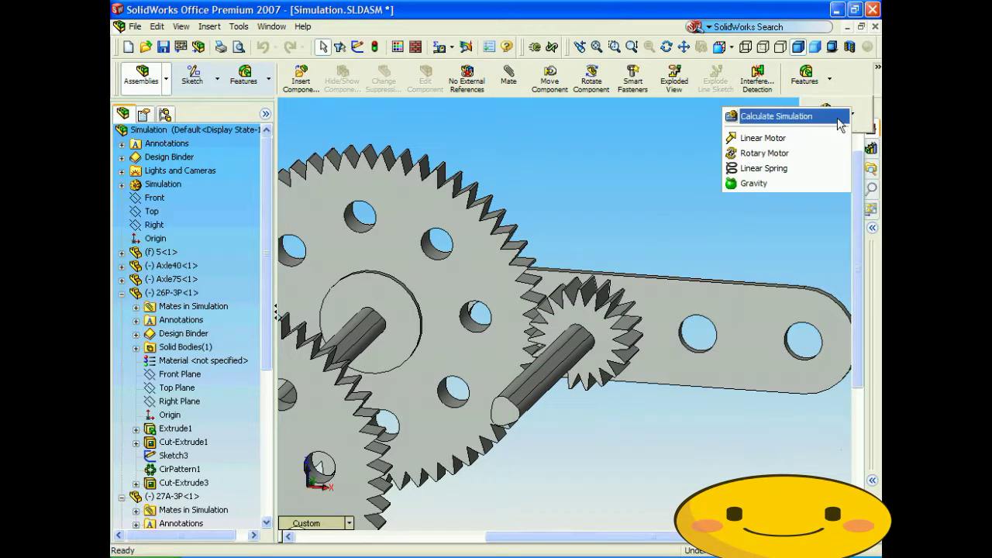
{"action": "left_click", "coordinate": [776, 117]}
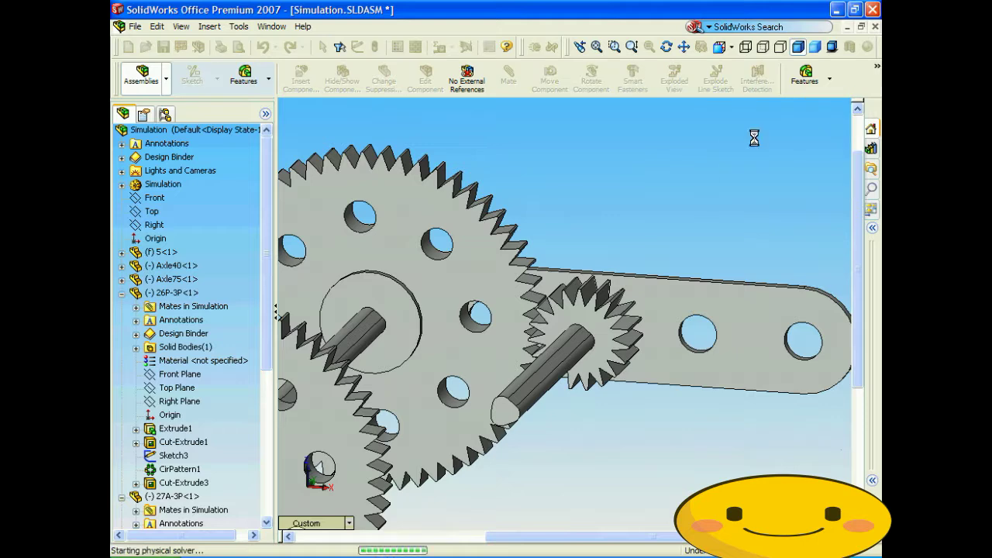
{"action": "left_click", "coordinate": [496, 307]}
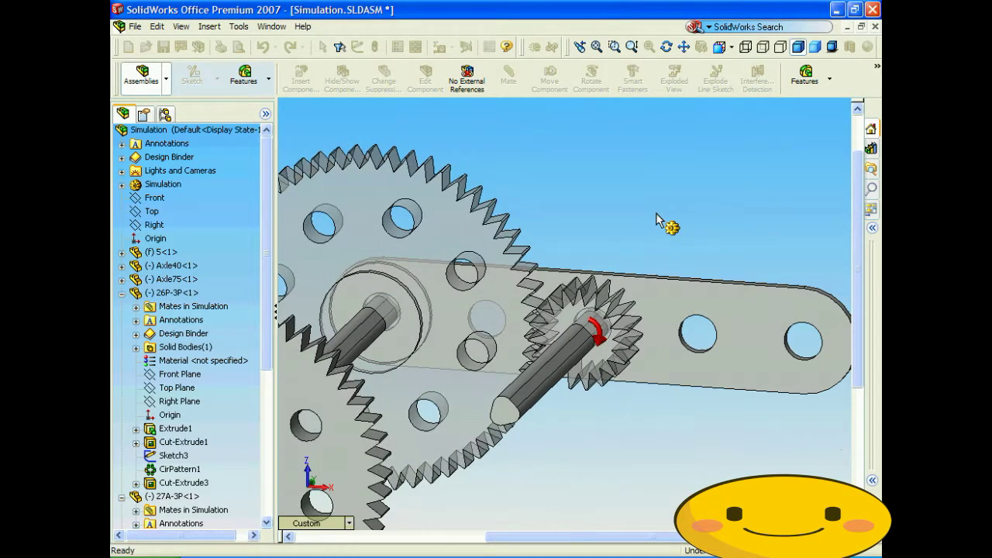
{"action": "scroll", "coordinate": [646, 222], "scroll_direction": "up", "scroll_amount": 5}
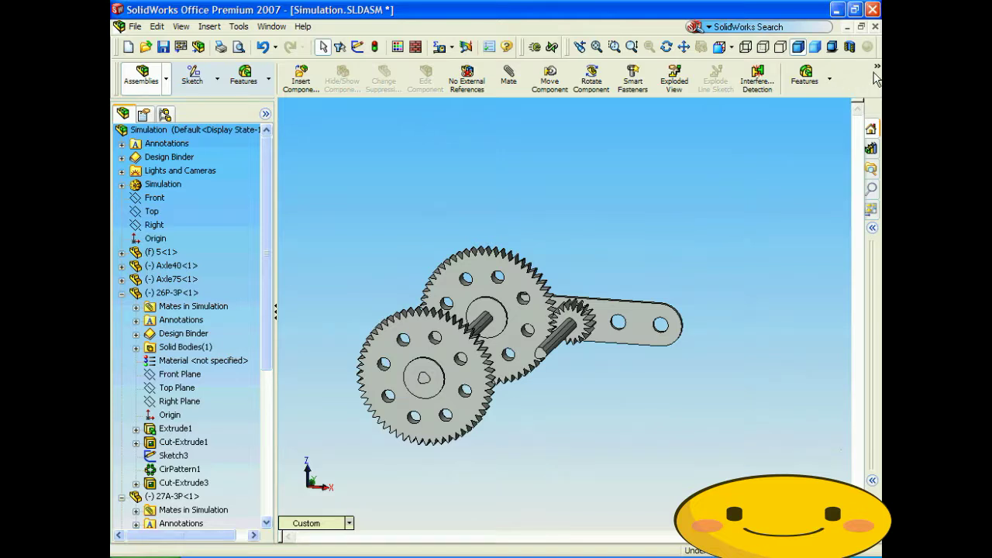
Replay the calculated simulation in normal mode, switch to back-and-forth playback and play it again
{"action": "left_click", "coordinate": [876, 69]}
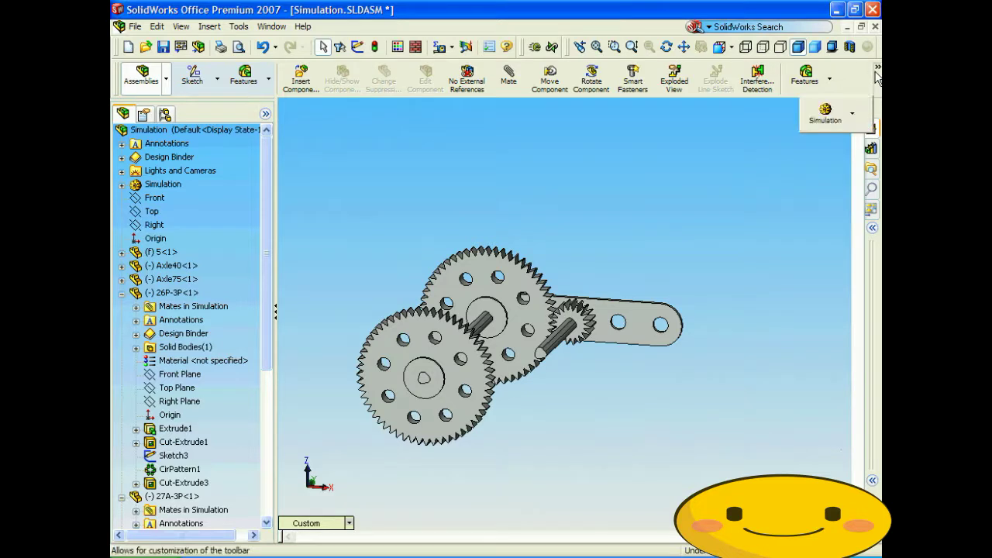
{"action": "left_click", "coordinate": [852, 112]}
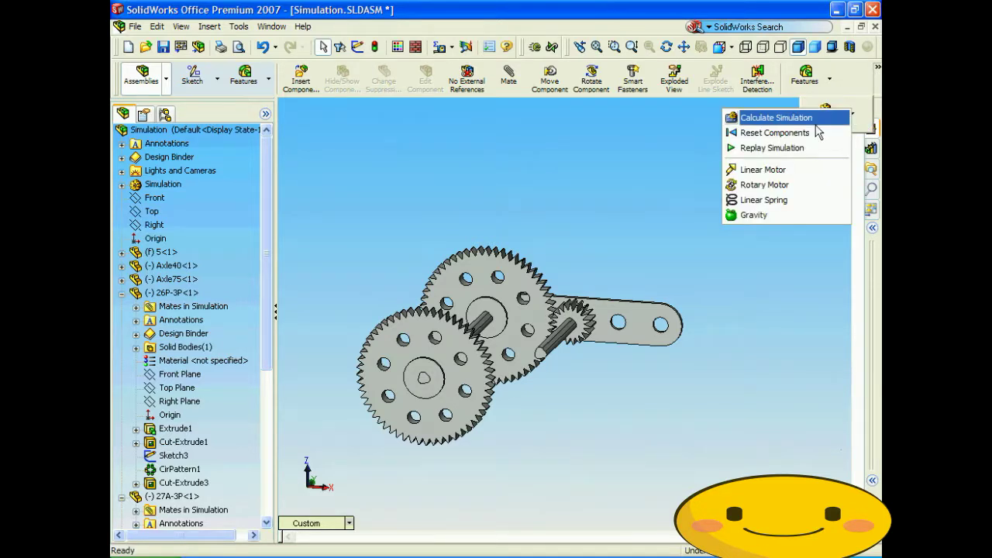
{"action": "left_click", "coordinate": [782, 155]}
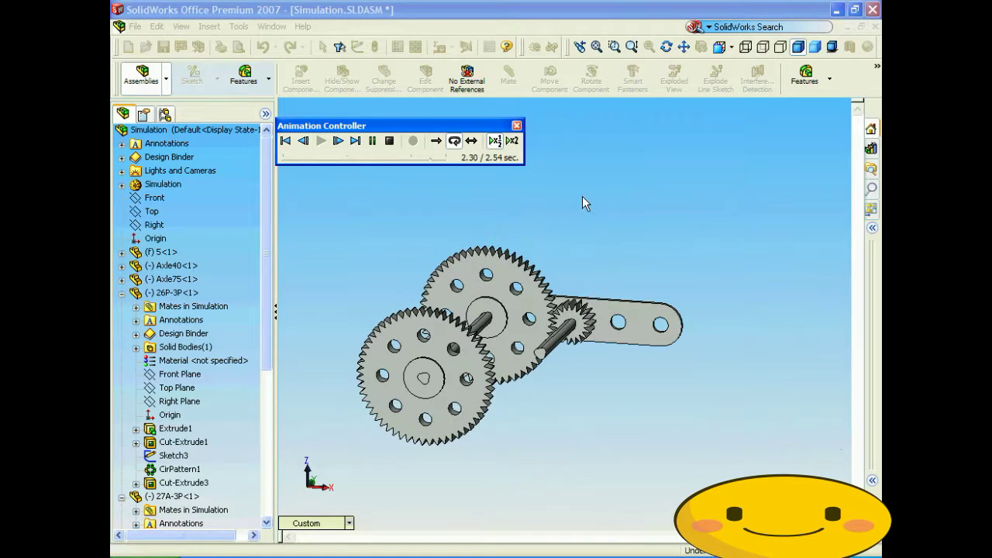
{"action": "left_click", "coordinate": [437, 141]}
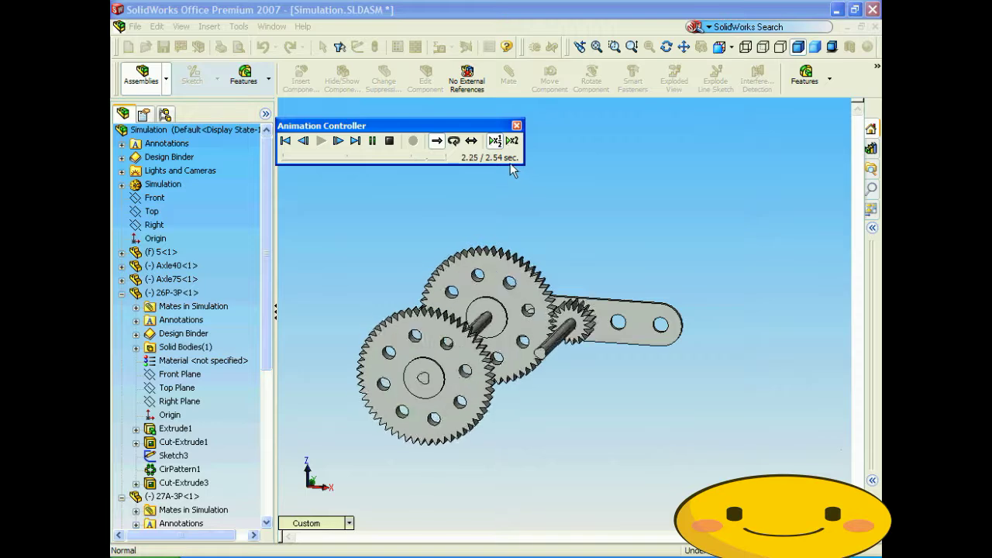
{"action": "left_click", "coordinate": [471, 141]}
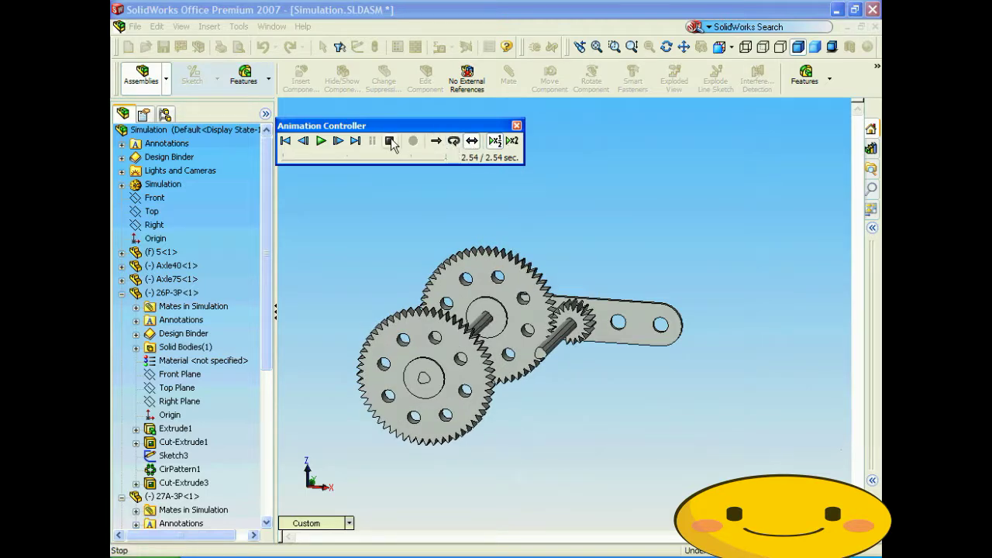
{"action": "left_click", "coordinate": [320, 141]}
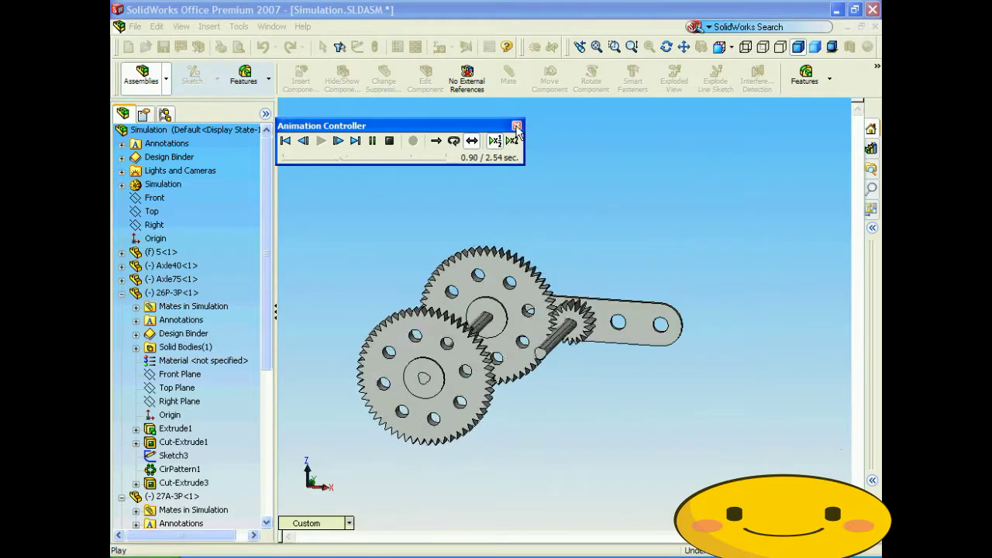
Examine the gear train from all around while the simulation replays
{"action": "left_click", "coordinate": [569, 183]}
{"action": "key", "text": "Left"}
{"action": "key", "text": "Left"}
{"action": "key", "text": "Left"}
{"action": "key", "text": "Left"}
{"action": "key", "text": "Left"}
{"action": "key", "text": "Left"}
{"action": "key", "text": "Left"}
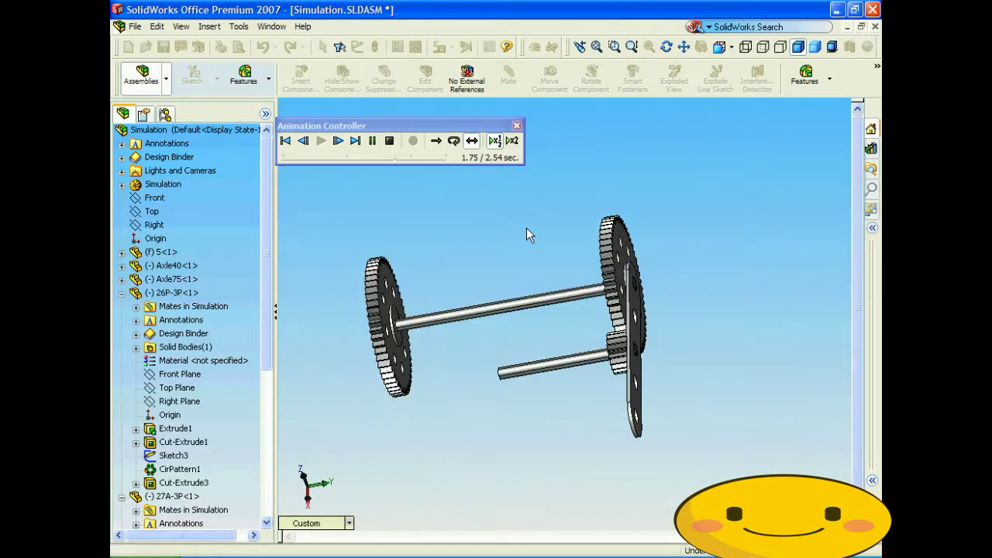
{"action": "key", "text": "Left"}
{"action": "key", "text": "Left"}
{"action": "key", "text": "Left"}
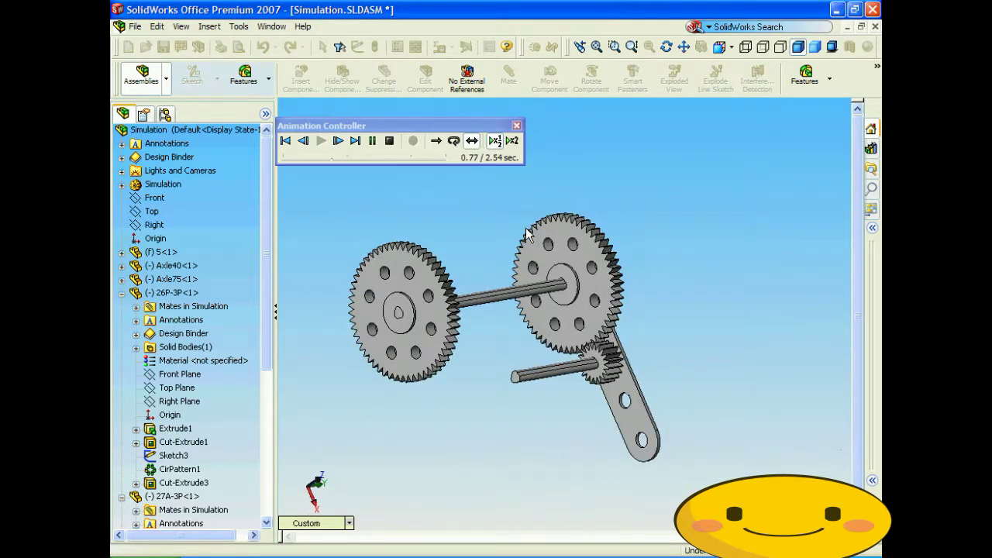
{"action": "key", "text": "Left"}
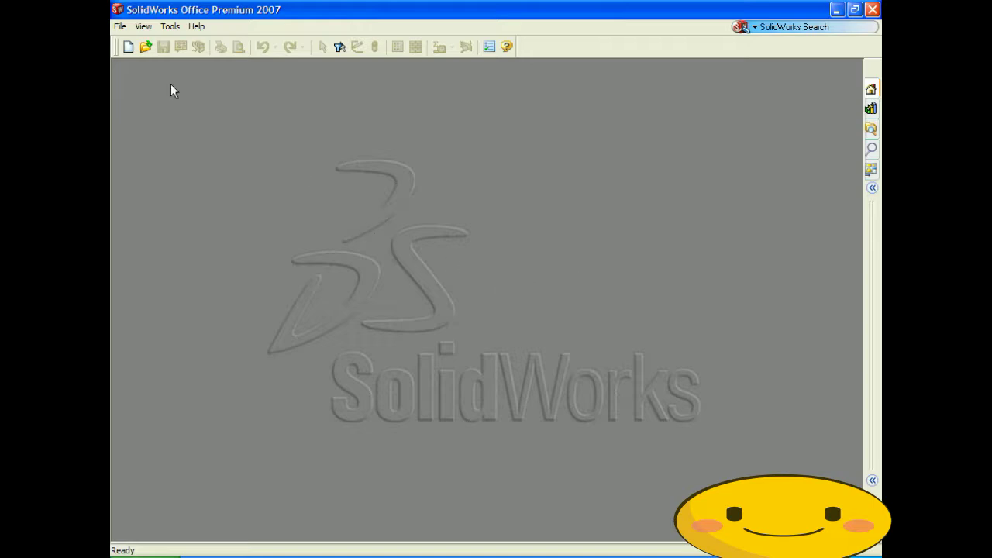
Create a new part from the PART-MM-ANSI-AL6061 template
{"action": "left_click", "coordinate": [120, 27]}
{"action": "left_click", "coordinate": [128, 42]}
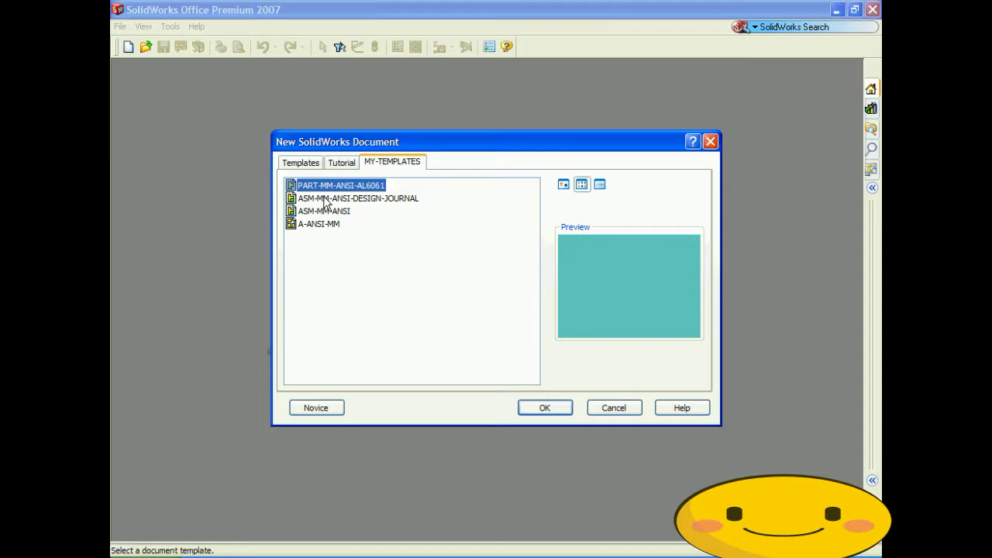
{"action": "left_click", "coordinate": [541, 408]}
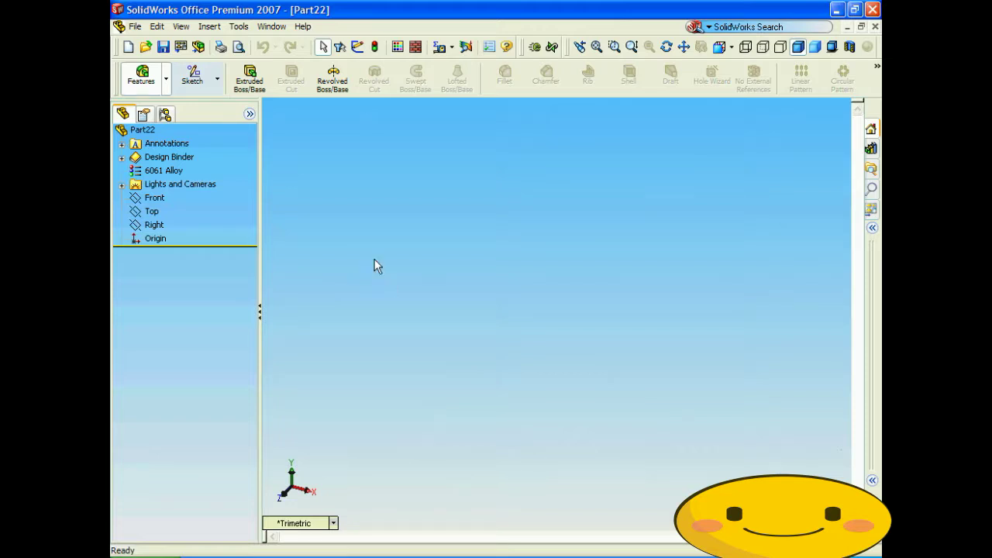
Sketch a closed boomerang-shaped spline about 75 mm wide around the origin on the Front plane
{"action": "left_click", "coordinate": [194, 76]}
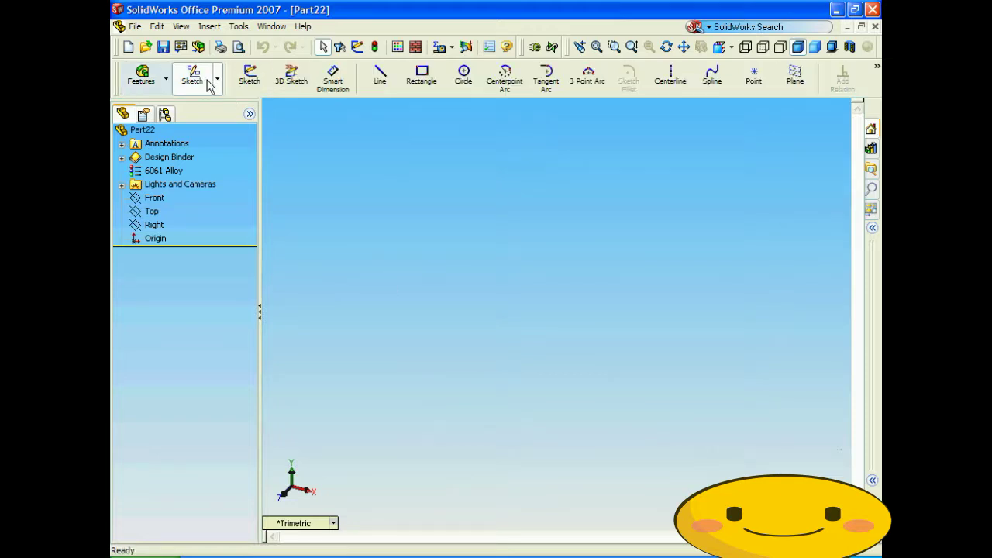
{"action": "left_click", "coordinate": [724, 79]}
{"action": "left_click", "coordinate": [492, 216]}
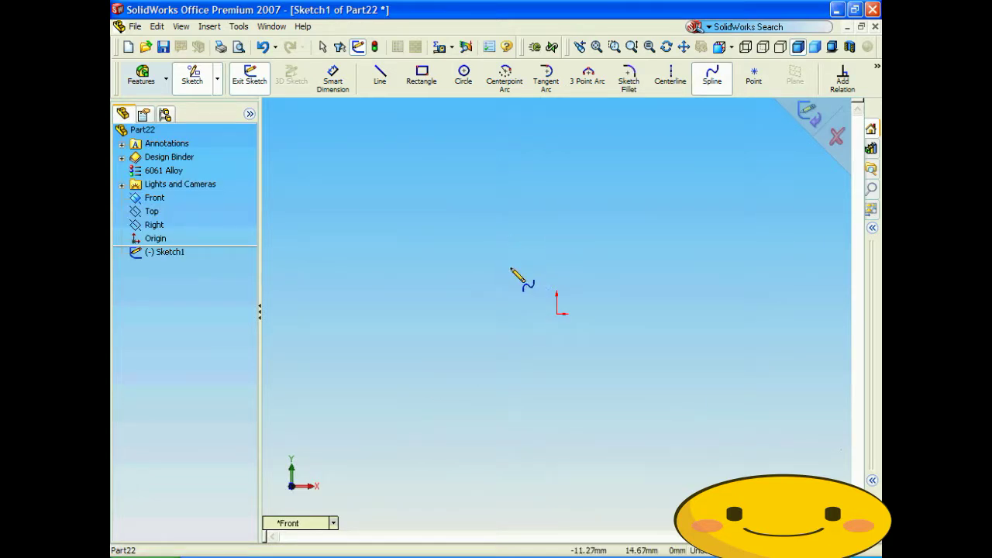
{"action": "left_click", "coordinate": [427, 393]}
{"action": "left_click", "coordinate": [556, 232]}
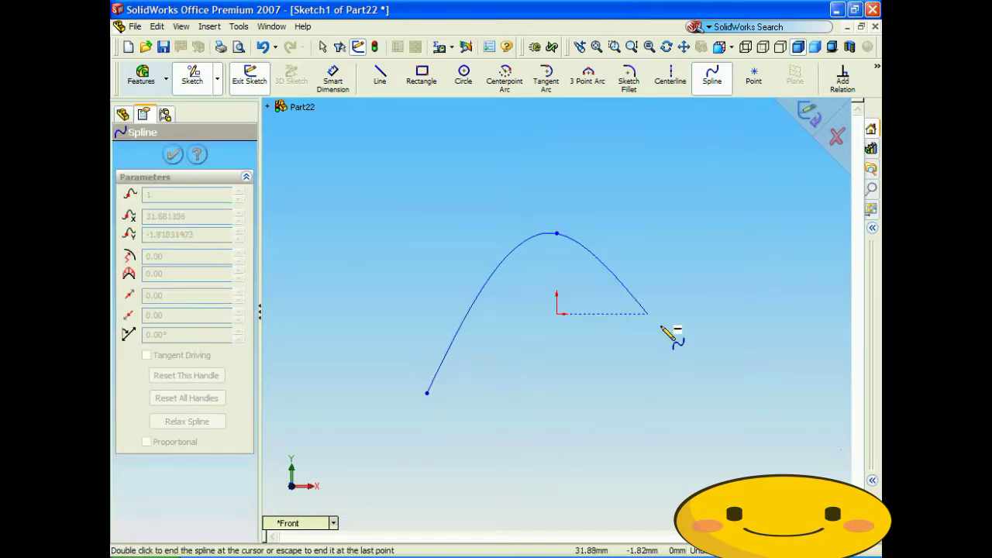
{"action": "left_click", "coordinate": [661, 396]}
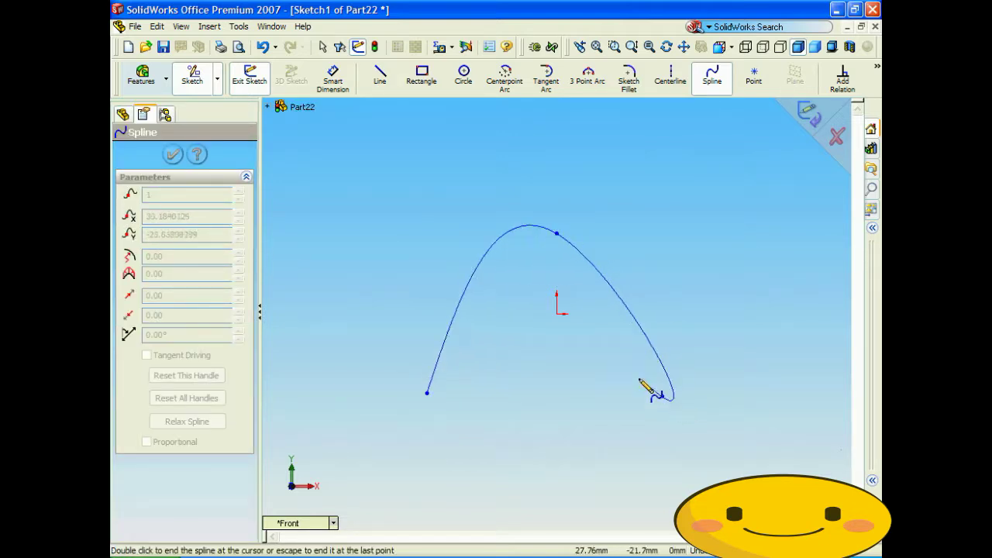
{"action": "left_click", "coordinate": [573, 301]}
{"action": "left_click", "coordinate": [543, 302]}
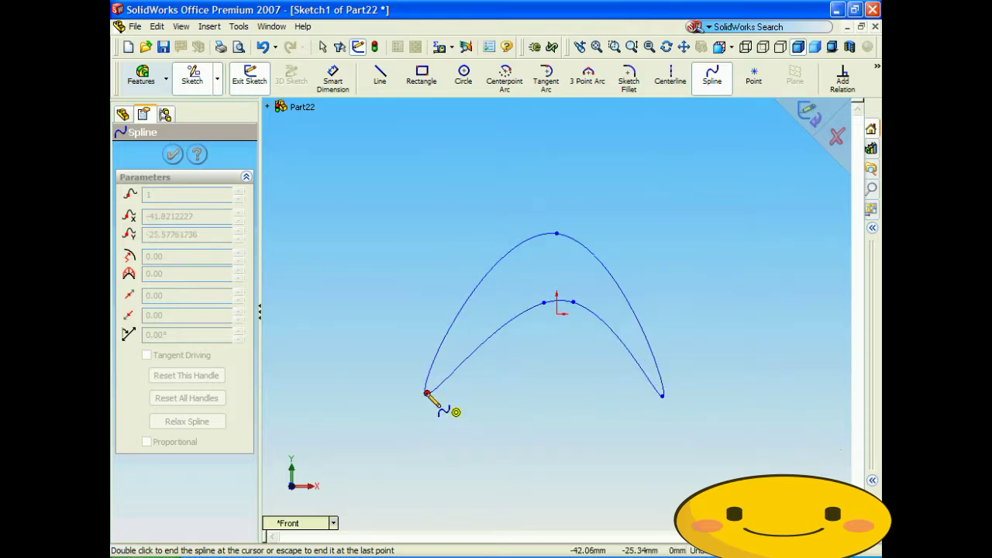
{"action": "left_click", "coordinate": [427, 393]}
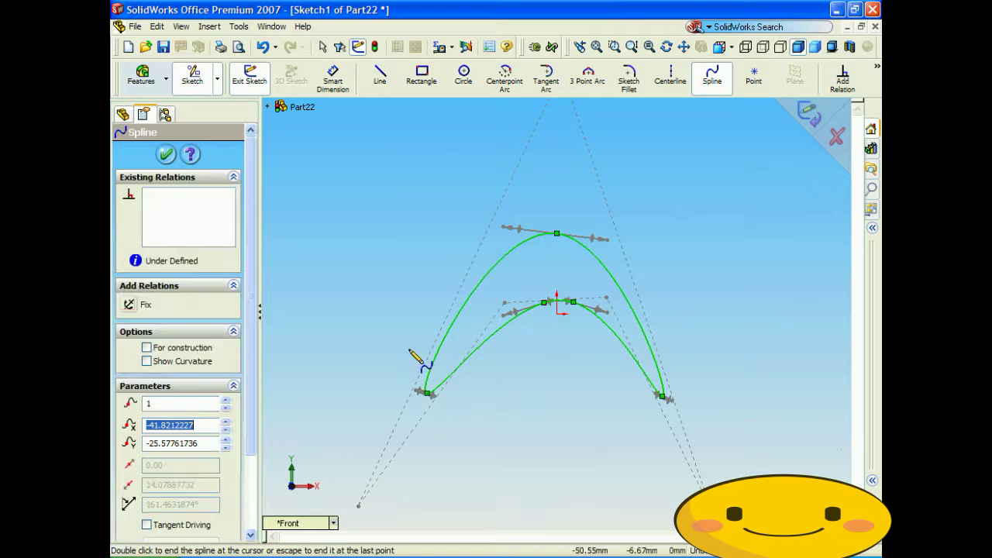
{"action": "left_click", "coordinate": [172, 158]}
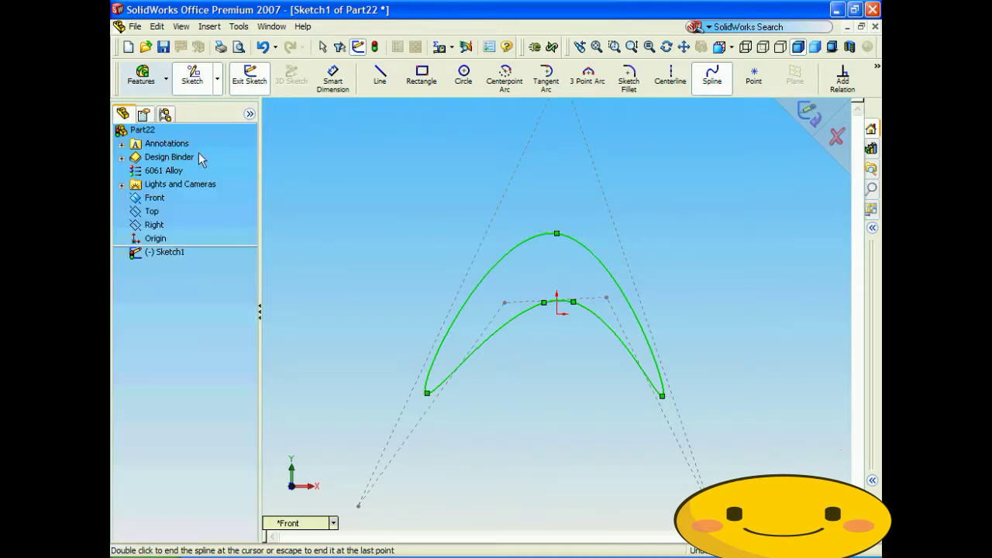
Extrude the closed spline profile as a Blind boss 10 mm deep
{"action": "left_click", "coordinate": [134, 81]}
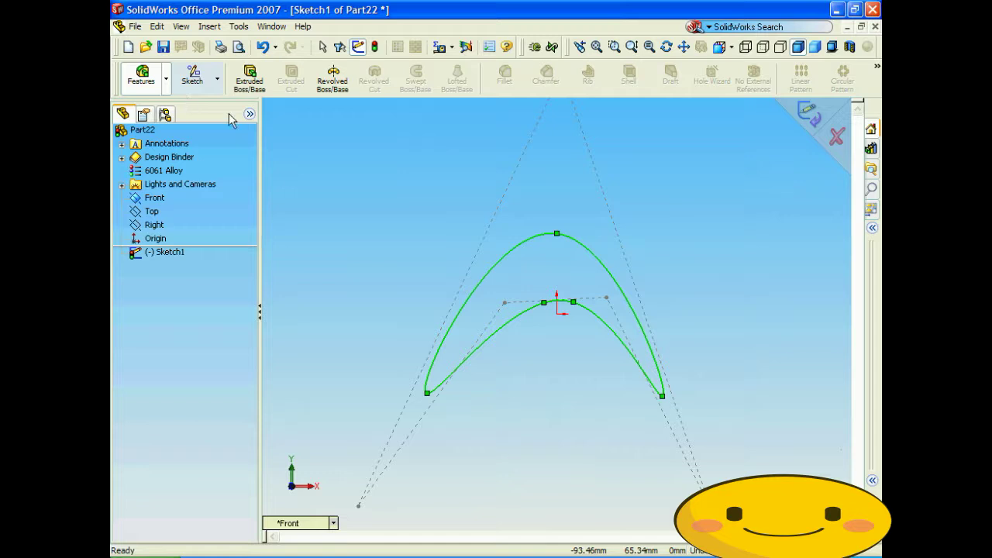
{"action": "left_click", "coordinate": [249, 78]}
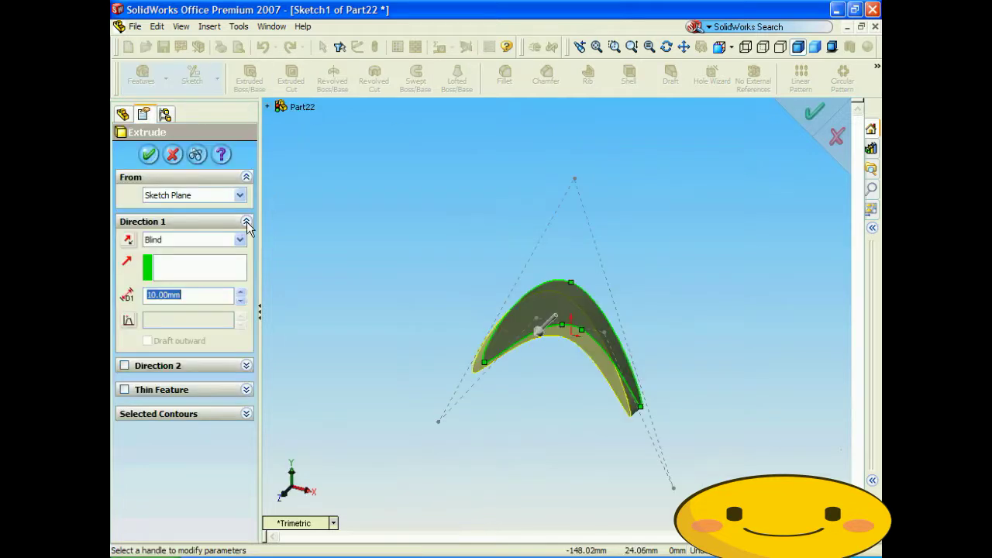
{"action": "left_click", "coordinate": [148, 156]}
Examine the extruded boomerang-shaped solid from several angles
{"action": "key", "text": "Up"}
{"action": "key", "text": "Right"}
{"action": "key", "text": "Right"}
{"action": "key", "text": "Right"}
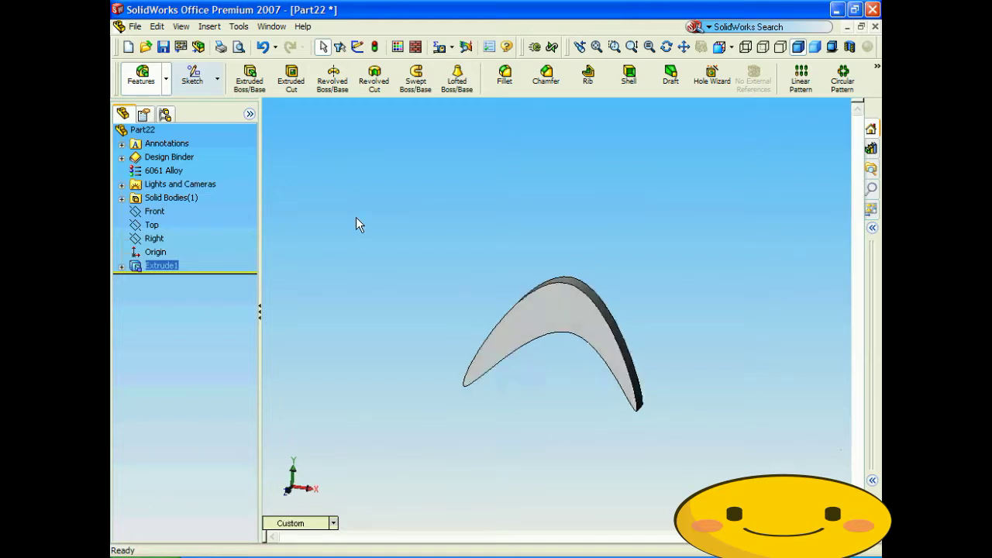
{"action": "key", "text": "Right"}
{"action": "key", "text": "Right"}
{"action": "key", "text": "Right"}
{"action": "key", "text": "Right"}
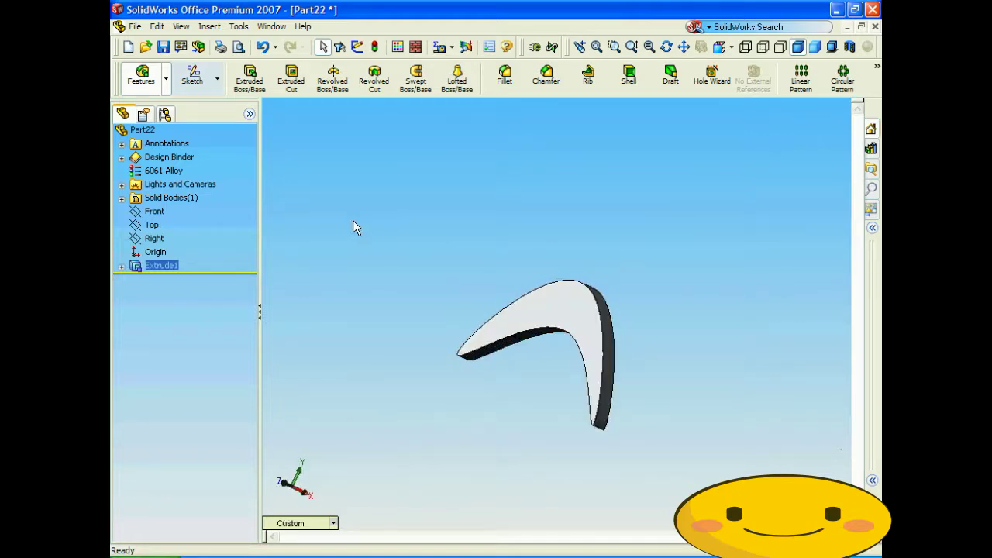
{"action": "key", "text": "Right"}
{"action": "key", "text": "Right"}
{"action": "key", "text": "Right"}
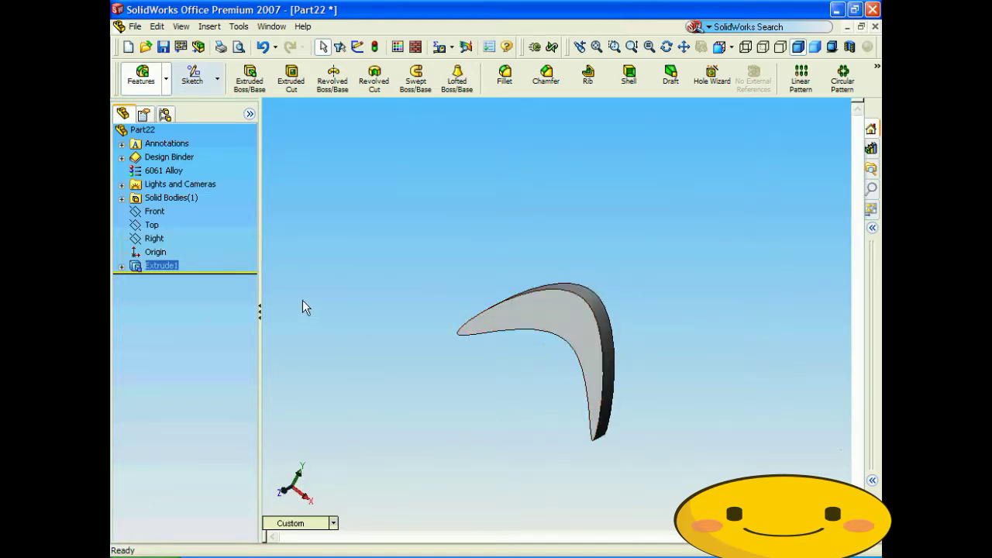
Dimension the vertical distance from the origin to the boomerang spline's outer peak point at 60 mm in the extrusion's sketch and rebuild the part
{"action": "left_click", "coordinate": [121, 267]}
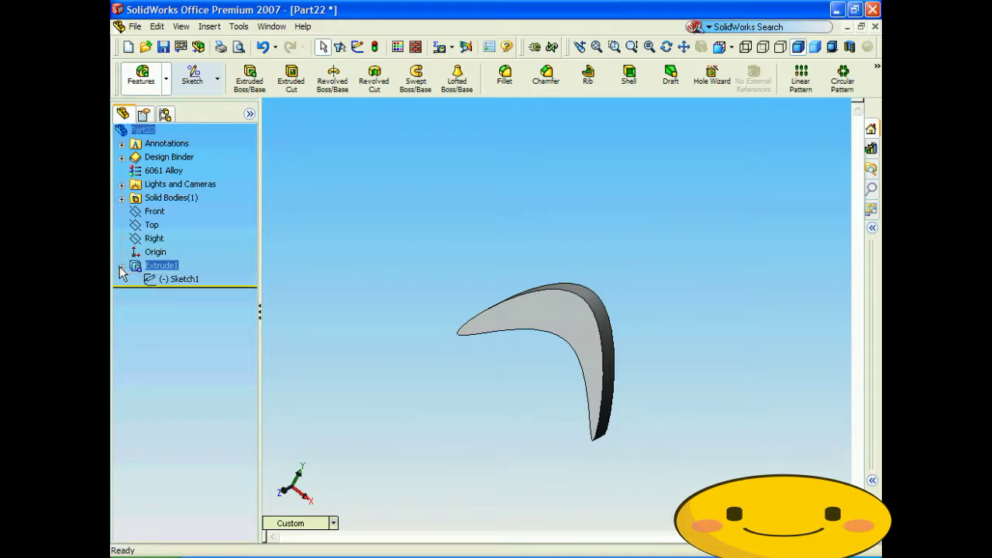
{"action": "right_click", "coordinate": [173, 282]}
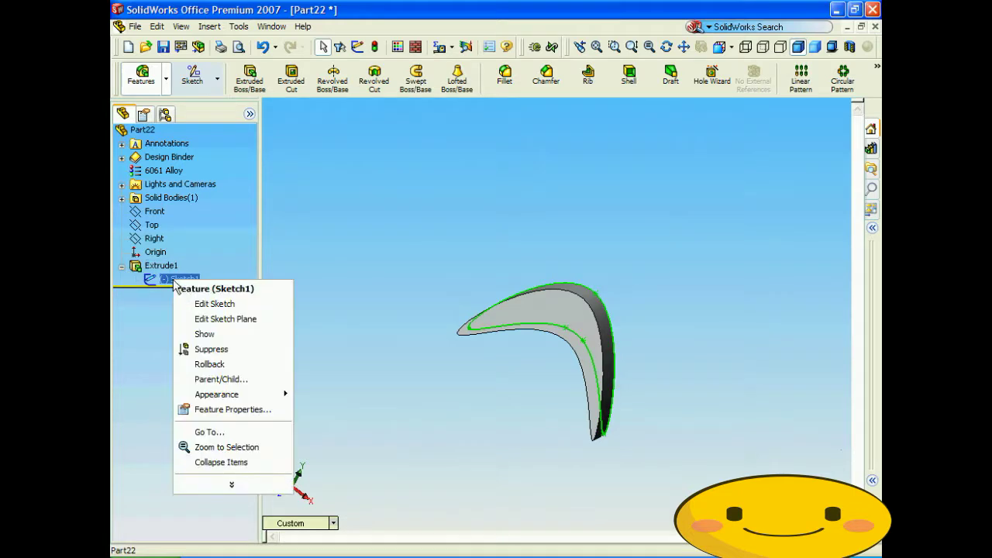
{"action": "left_click", "coordinate": [206, 304]}
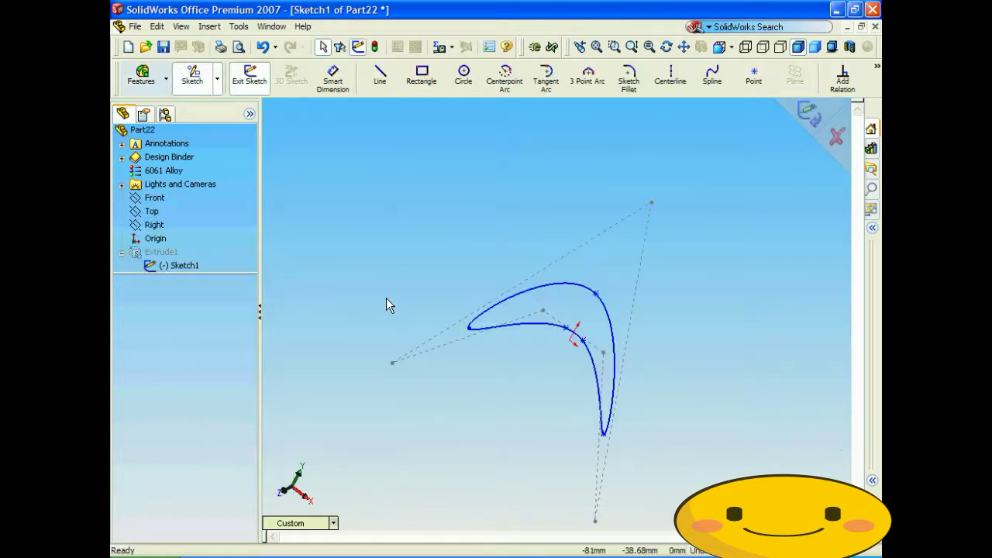
{"action": "left_click", "coordinate": [338, 82]}
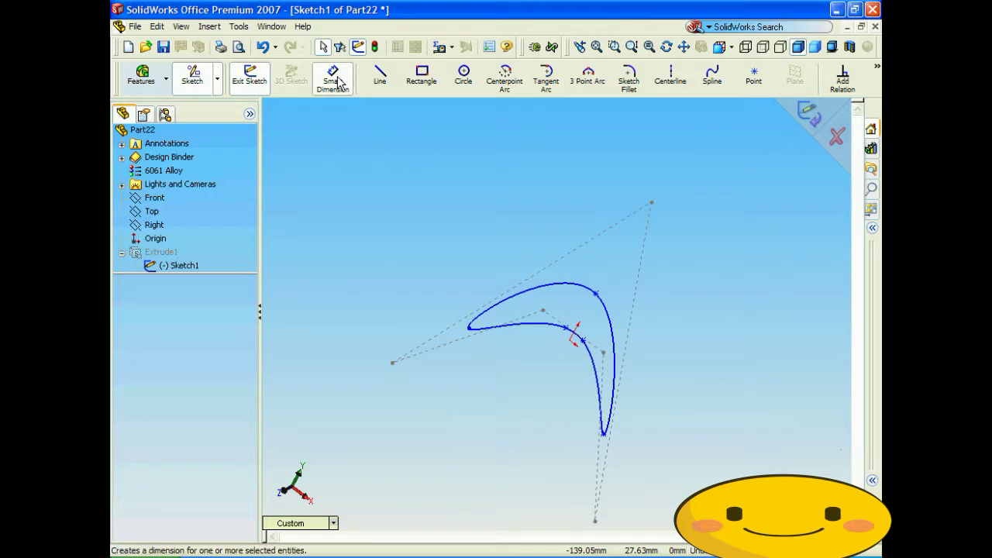
{"action": "left_click", "coordinate": [571, 343]}
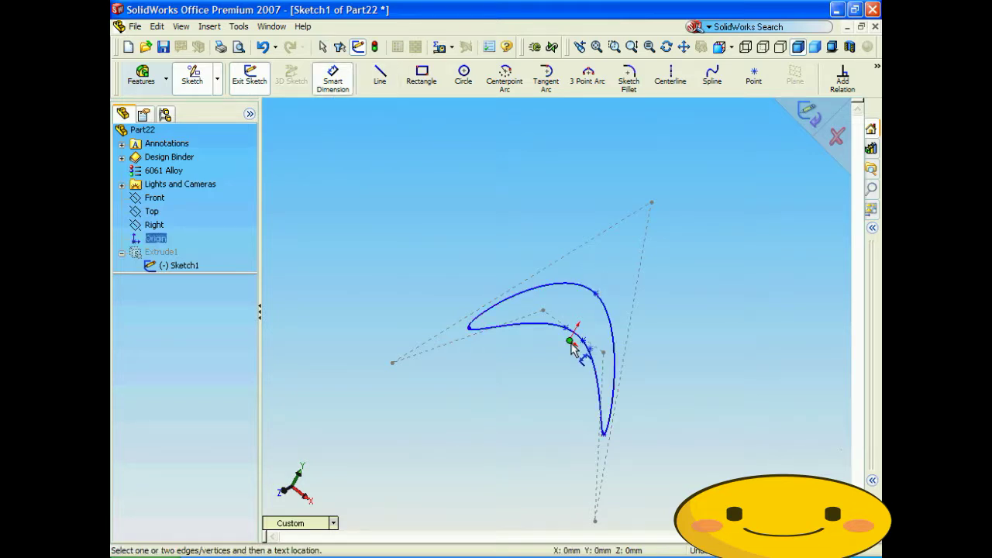
{"action": "left_click", "coordinate": [595, 293]}
{"action": "left_click", "coordinate": [673, 387]}
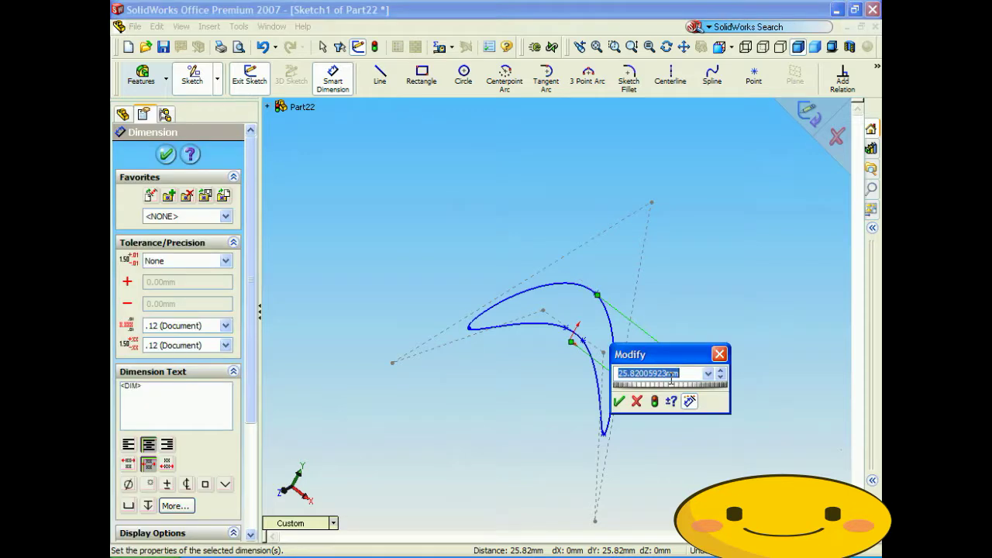
{"action": "type", "text": "60"}
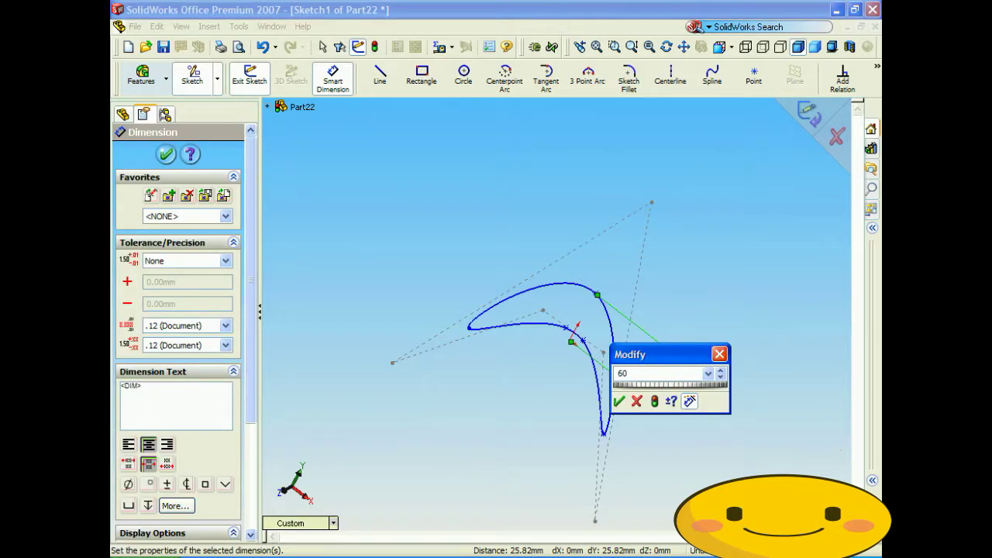
{"action": "key", "text": "Return"}
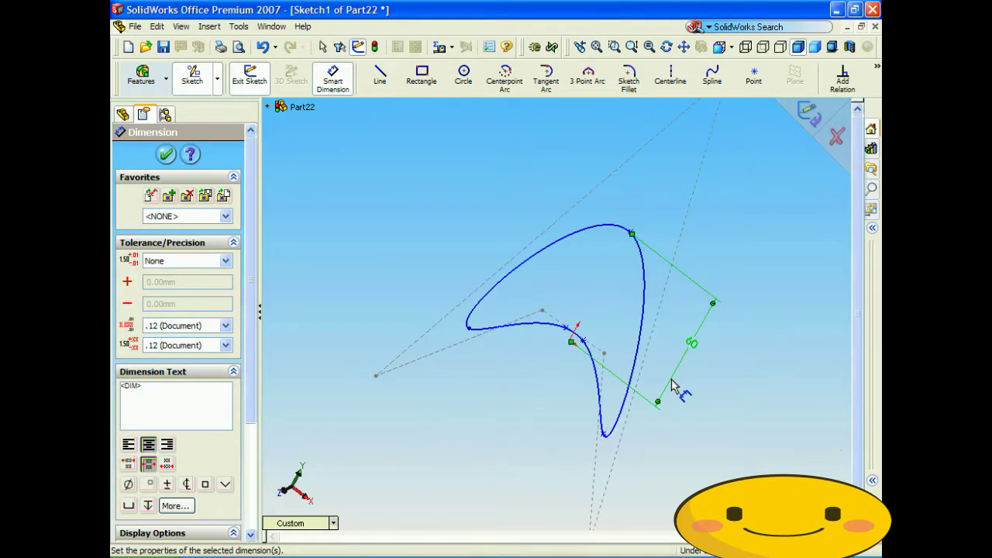
{"action": "left_click", "coordinate": [807, 116]}
Examine the reshaped boomerang solid from several angles
{"action": "middle_click_drag", "start_coordinate": [454, 278], "coordinate": [409, 293]}
{"action": "key", "text": "Right"}
{"action": "key", "text": "Right"}
{"action": "key", "text": "Right"}
{"action": "key", "text": "Right"}
{"action": "key", "text": "Right"}
{"action": "key", "text": "Right"}
{"action": "key", "text": "Right"}
{"action": "key", "text": "Right"}
{"action": "key", "text": "Right"}
{"action": "key", "text": "Right"}
{"action": "key", "text": "Right"}
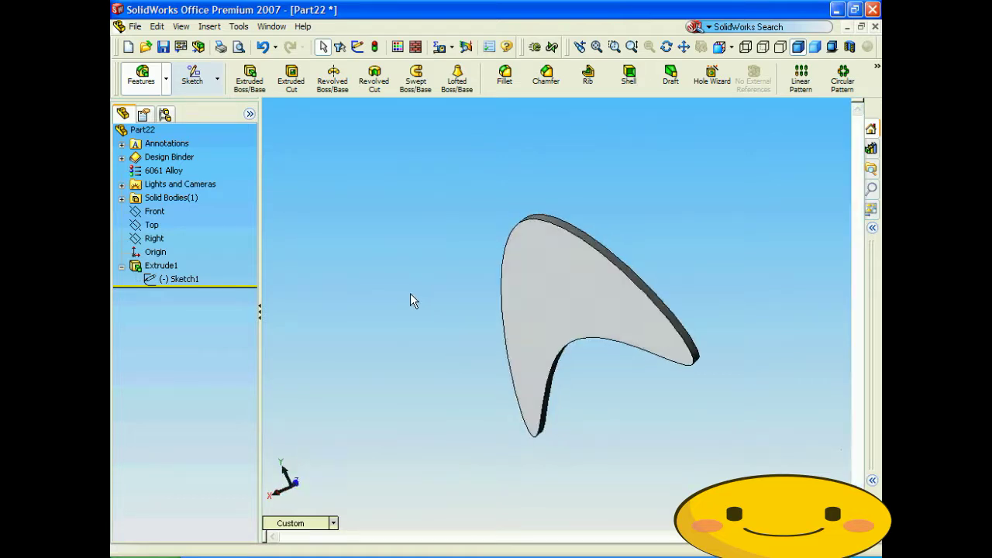
{"action": "key", "text": "Right"}
{"action": "key", "text": "Right"}
{"action": "key", "text": "Right"}
{"action": "key", "text": "Right"}
{"action": "key", "text": "Right"}
{"action": "key", "text": "Right"}
{"action": "key", "text": "Right"}
{"action": "key", "text": "Right"}
{"action": "key", "text": "Right"}
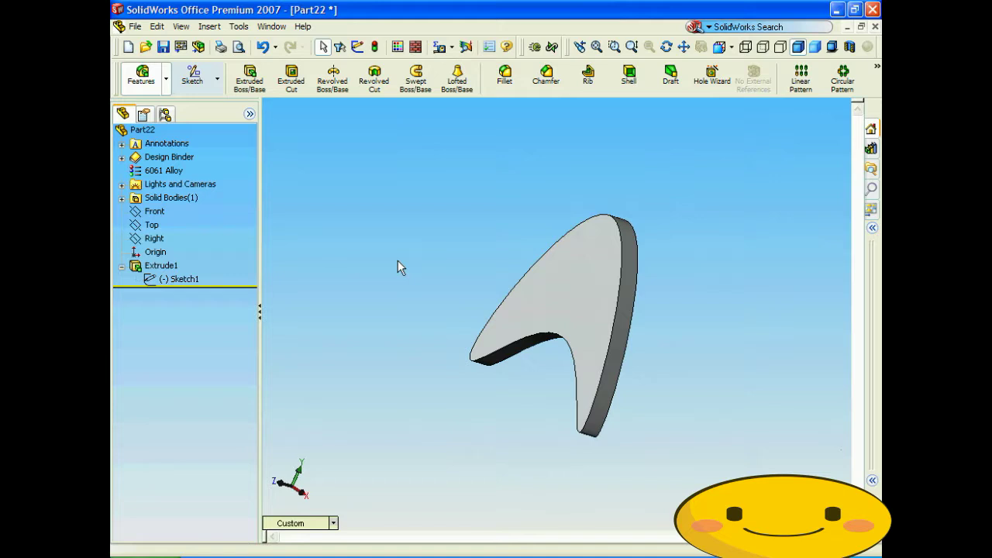
Add a second closed freeform spline about 143 mm tall beside the boomerang profile in the extrusion's sketch and rebuild the part
{"action": "right_click", "coordinate": [184, 284]}
{"action": "left_click", "coordinate": [209, 296]}
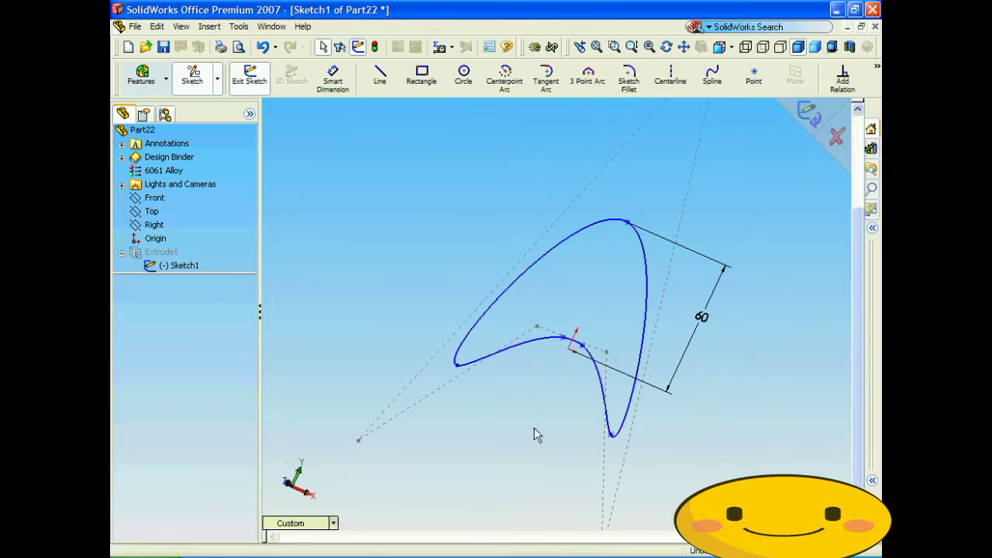
{"action": "left_click_drag", "start_coordinate": [548, 346], "coordinate": [542, 332]}
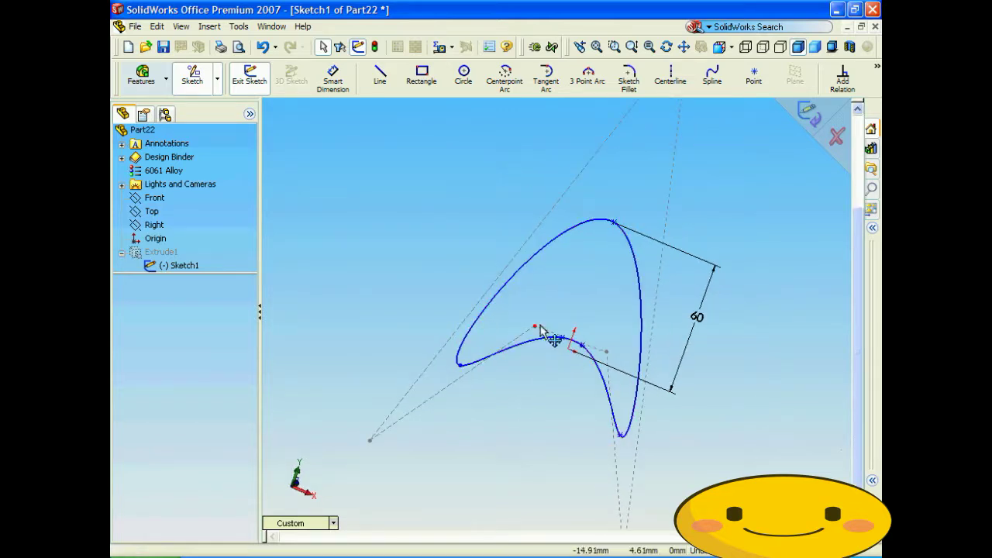
{"action": "left_click", "coordinate": [713, 80]}
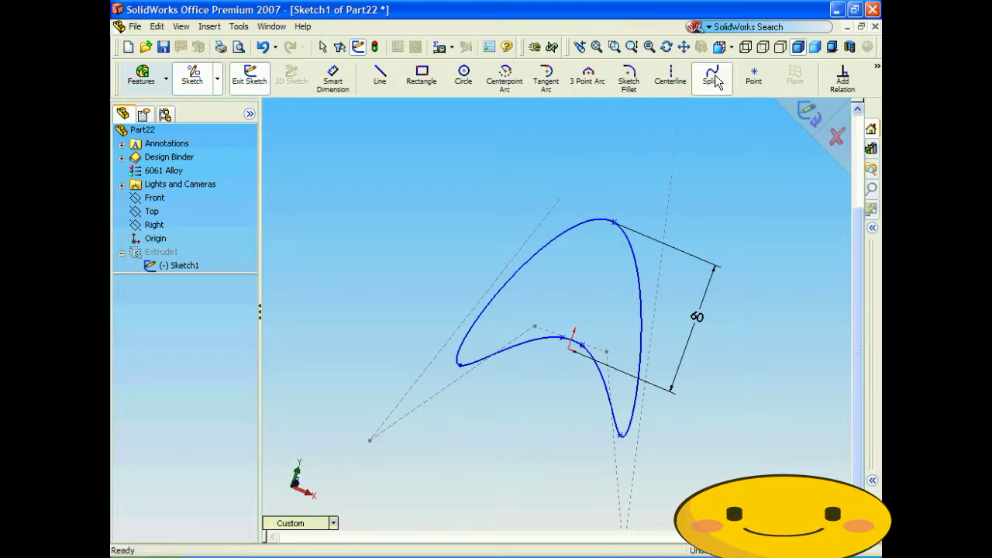
{"action": "left_click", "coordinate": [352, 269]}
{"action": "left_click", "coordinate": [381, 164]}
{"action": "left_click", "coordinate": [448, 153]}
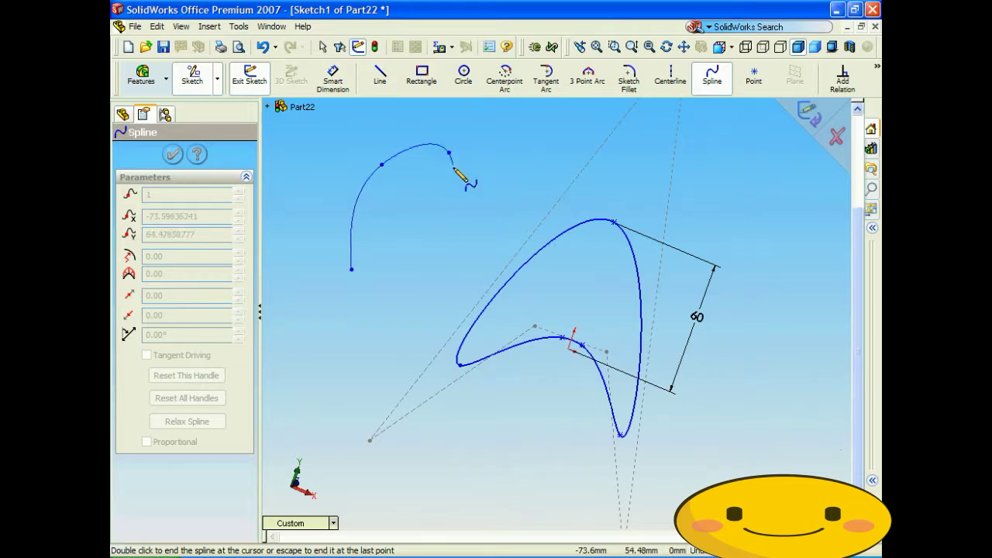
{"action": "left_click", "coordinate": [433, 203]}
{"action": "left_click", "coordinate": [409, 272]}
{"action": "left_click", "coordinate": [330, 395]}
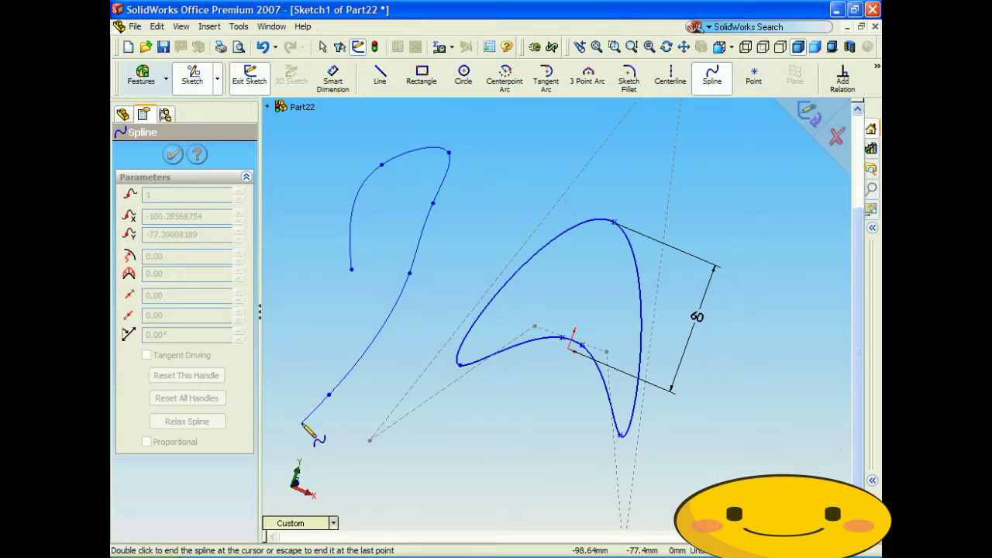
{"action": "left_click", "coordinate": [264, 422]}
{"action": "left_click", "coordinate": [301, 339]}
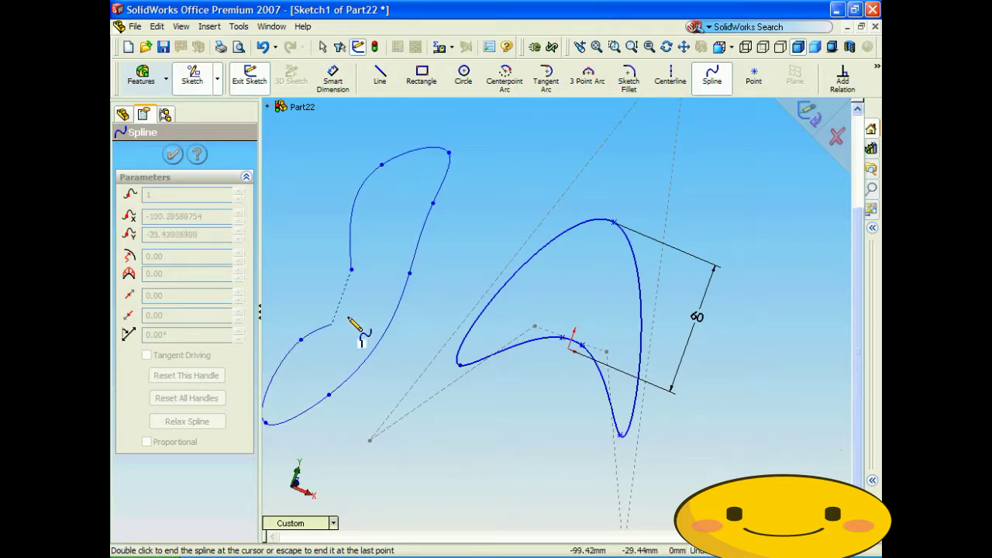
{"action": "left_click", "coordinate": [352, 270]}
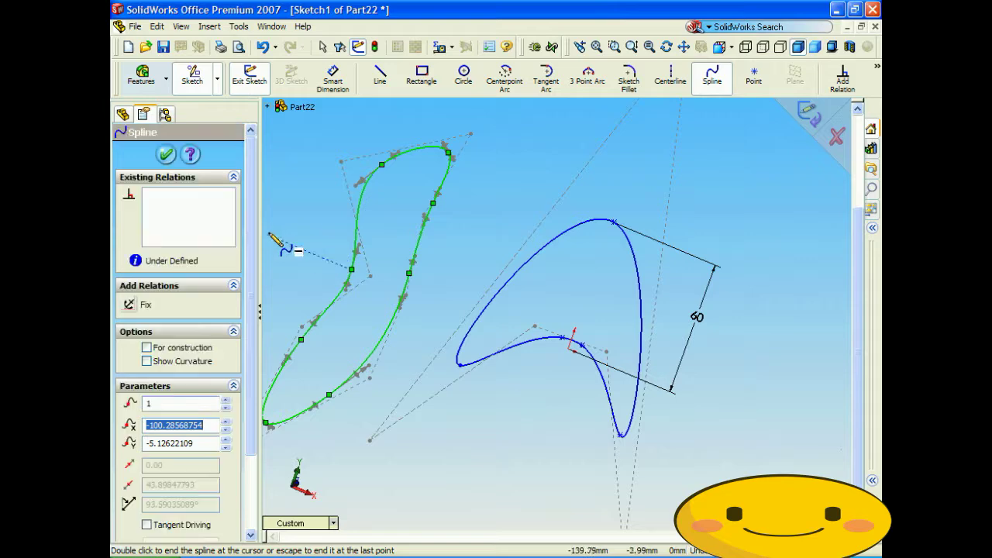
{"action": "left_click", "coordinate": [168, 155]}
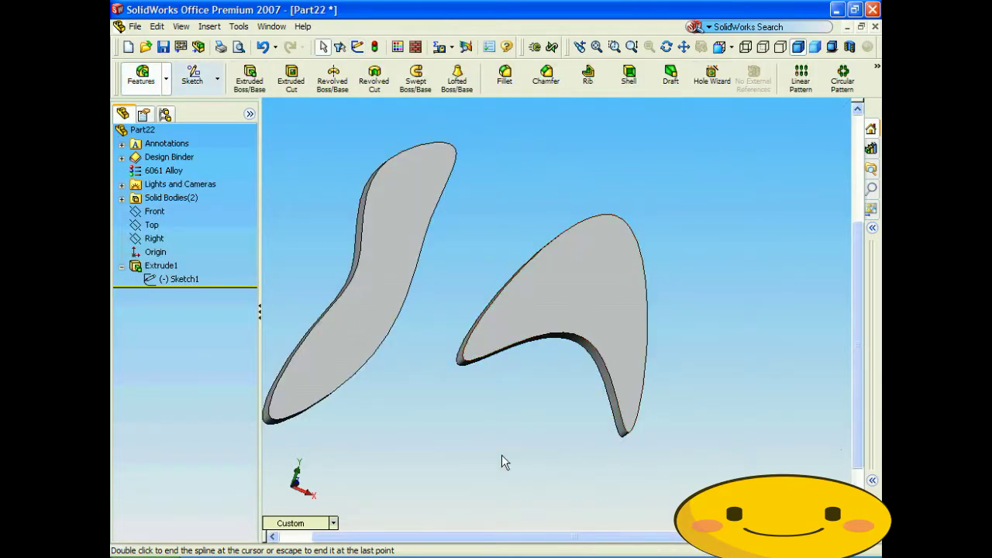
Examine the two extruded spline bodies from several angles
{"action": "key", "text": "Right"}
{"action": "key", "text": "Right"}
{"action": "key", "text": "Right"}
{"action": "key", "text": "Right"}
{"action": "key", "text": "Right"}
{"action": "key", "text": "Right"}
{"action": "key", "text": "Right"}
{"action": "key", "text": "Right"}
{"action": "key", "text": "Right"}
{"action": "key", "text": "Right"}
{"action": "key", "text": "Right"}
{"action": "key", "text": "Right"}
{"action": "key", "text": "Right"}
{"action": "key", "text": "Right"}
{"action": "key", "text": "Right"}
{"action": "key", "text": "Right"}
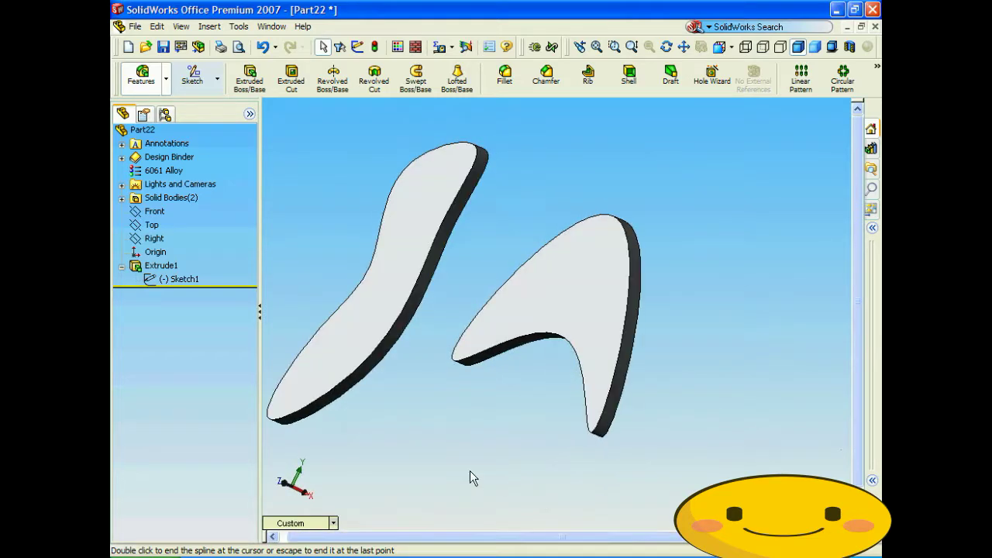
{"action": "key", "text": "Right"}
Dimension the vertical distance between the second spline's upper and lower tip points at 180 mm and exit the sketch
{"action": "right_click", "coordinate": [183, 280]}
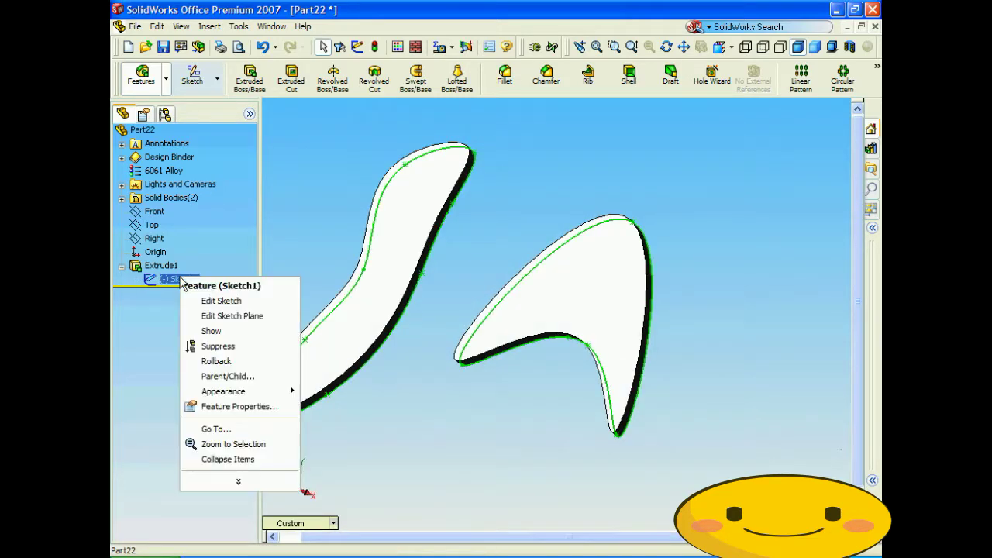
{"action": "left_click", "coordinate": [221, 301]}
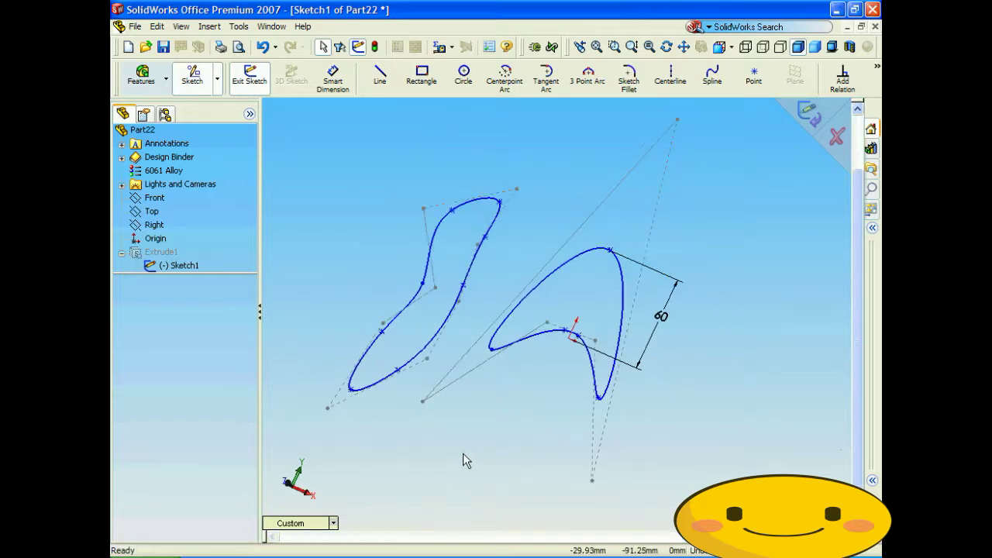
{"action": "left_click", "coordinate": [498, 201]}
{"action": "left_click", "coordinate": [350, 387]}
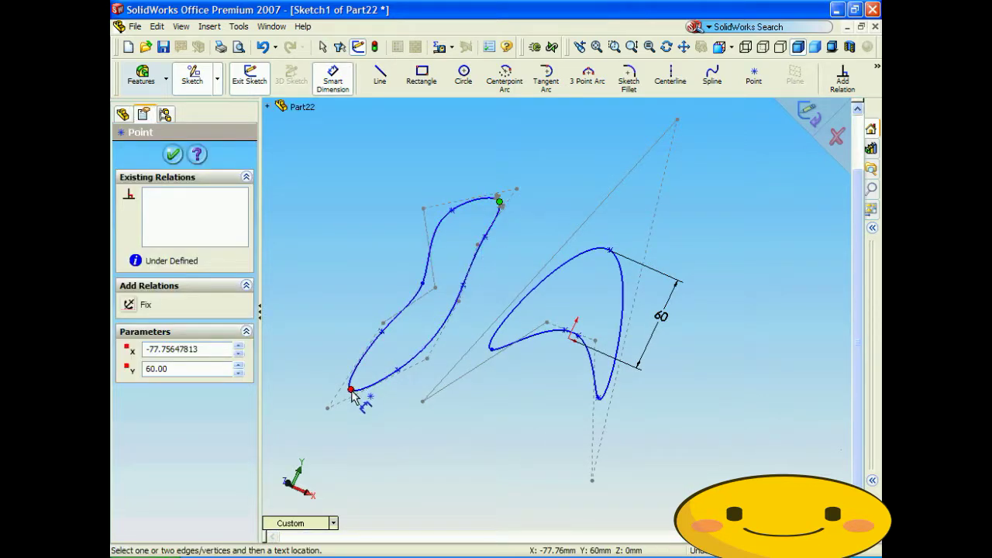
{"action": "left_click", "coordinate": [312, 238]}
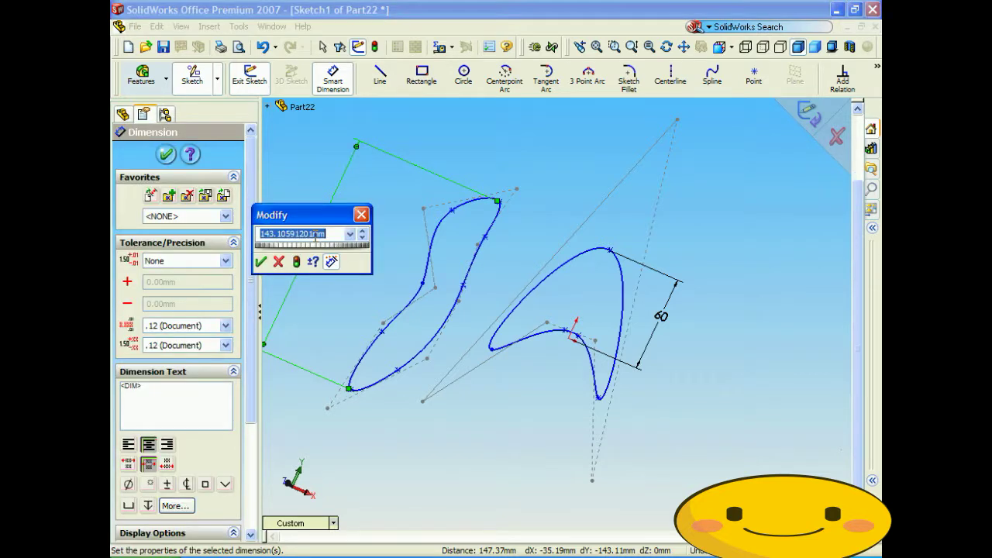
{"action": "type", "text": "180"}
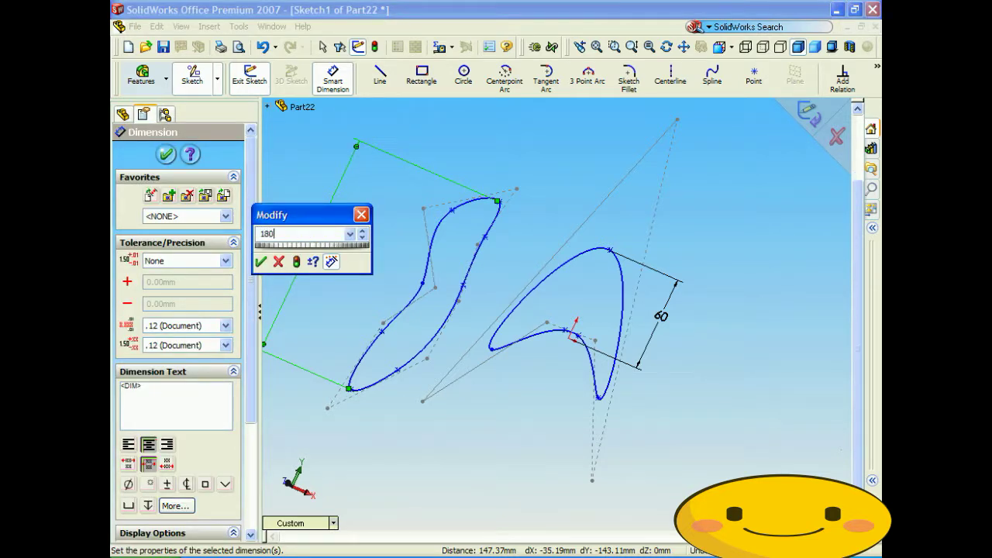
{"action": "key", "text": "Return"}
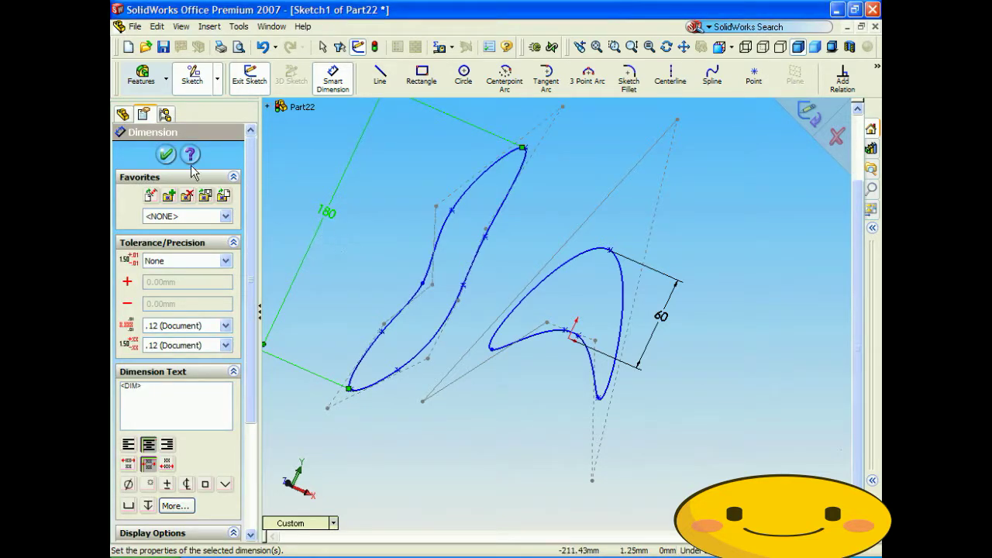
{"action": "left_click", "coordinate": [165, 155]}
{"action": "left_click", "coordinate": [801, 116]}
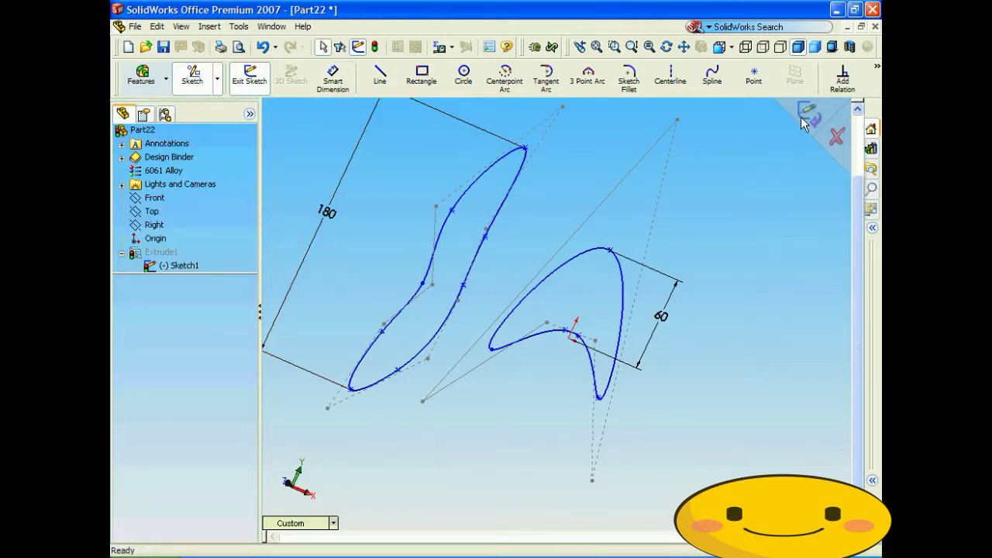
Examine the lengthened freeform body next to the boomerang body by rotating around both
{"action": "key", "text": "Right"}
{"action": "key", "text": "Right"}
{"action": "key", "text": "Right"}
{"action": "key", "text": "Right"}
{"action": "key", "text": "Right"}
{"action": "key", "text": "Right"}
{"action": "key", "text": "Right"}
{"action": "key", "text": "Right"}
{"action": "key", "text": "Right"}
{"action": "key", "text": "Right"}
{"action": "key", "text": "Right"}
{"action": "key", "text": "Right"}
{"action": "key", "text": "Right"}
{"action": "key", "text": "Right"}
{"action": "key", "text": "Right"}
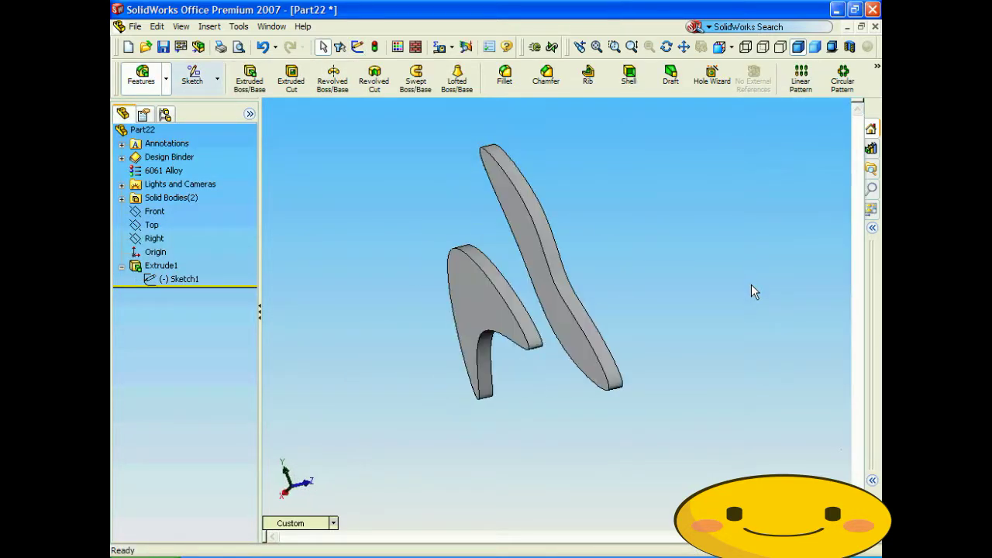
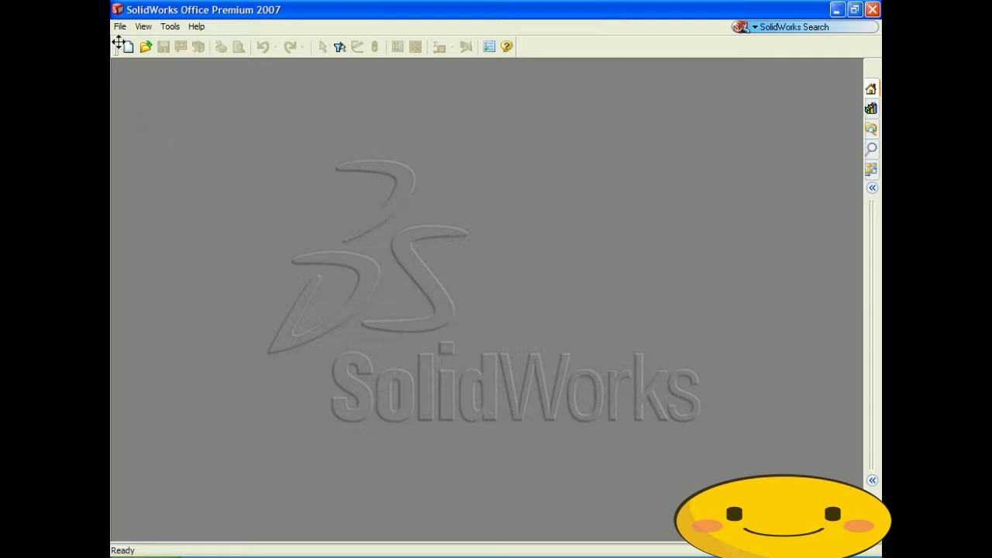
Open BLOCK TEMPLATE.SLDPRT as read-only and move the circle's diameter dimension close above the block
{"action": "left_click", "coordinate": [121, 27]}
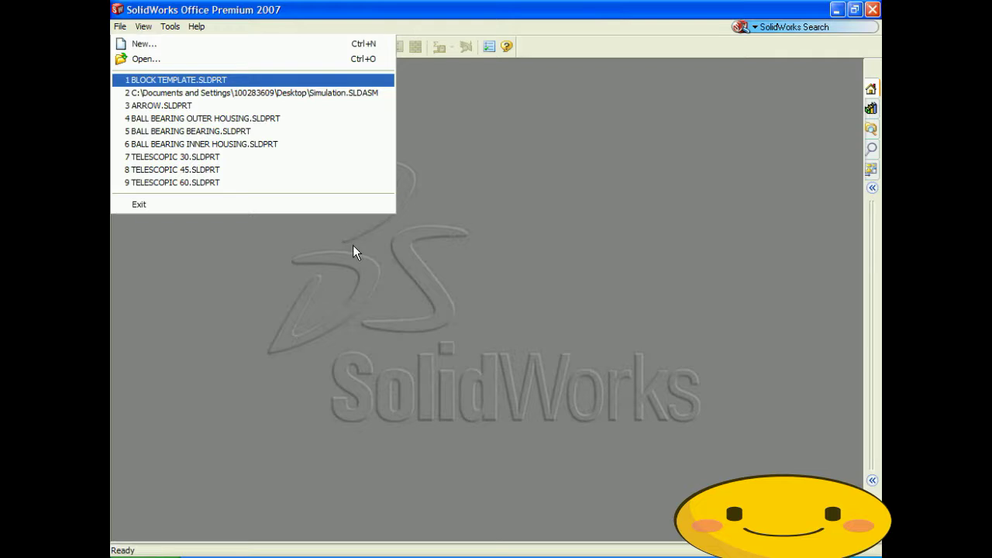
{"action": "key", "text": "Return"}
{"action": "left_click", "coordinate": [482, 308]}
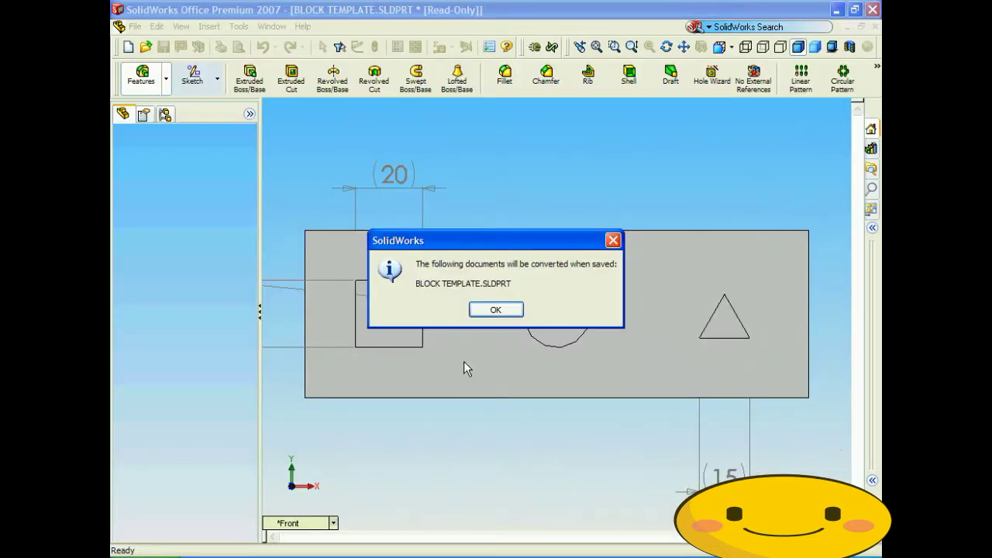
{"action": "left_click", "coordinate": [473, 311]}
{"action": "scroll", "coordinate": [444, 423], "scroll_direction": "up", "scroll_amount": 4}
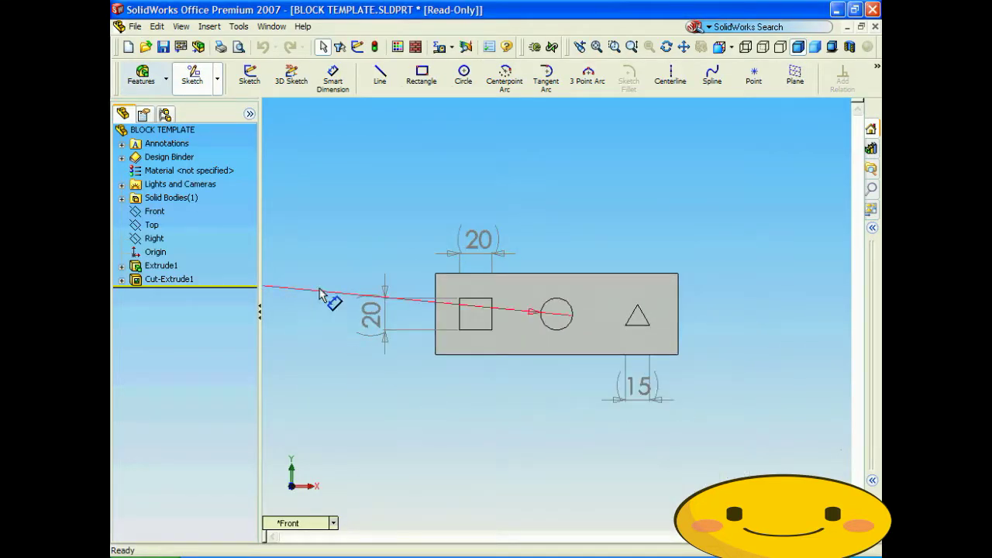
{"action": "left_click_drag", "start_coordinate": [306, 289], "coordinate": [624, 252]}
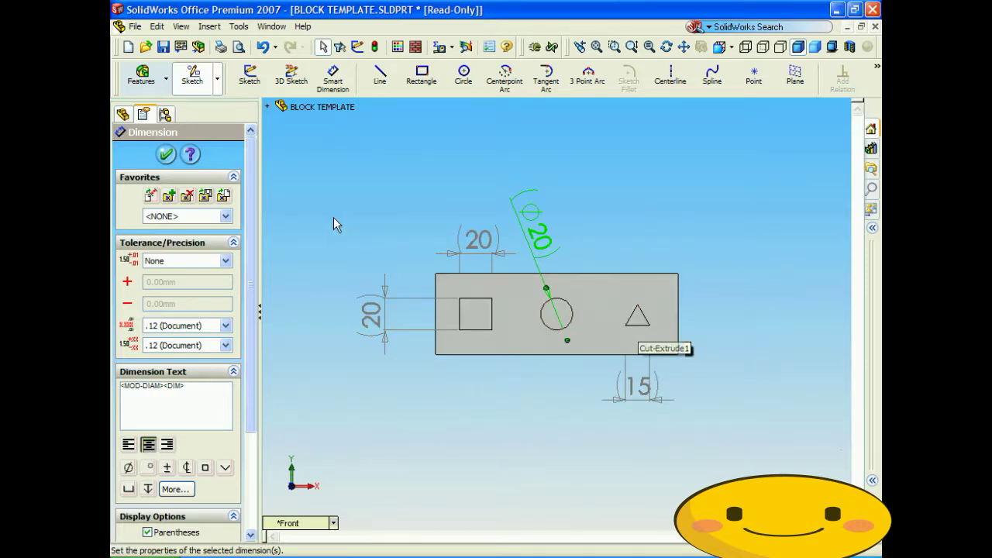
Create a new part from the PART-MM-ANSI-AL6061 template alongside the open block template
{"action": "left_click", "coordinate": [137, 31]}
{"action": "left_click", "coordinate": [152, 41]}
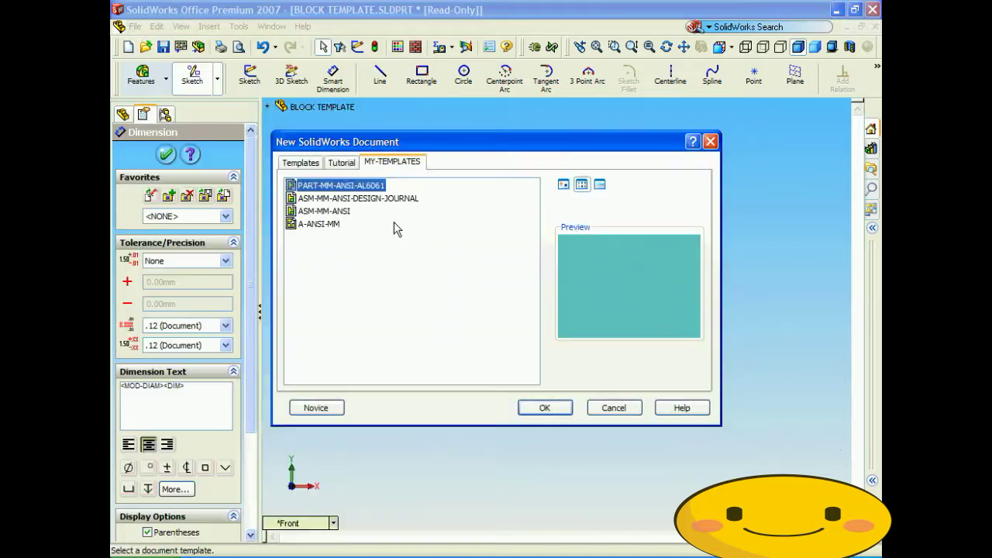
{"action": "left_click", "coordinate": [547, 407]}
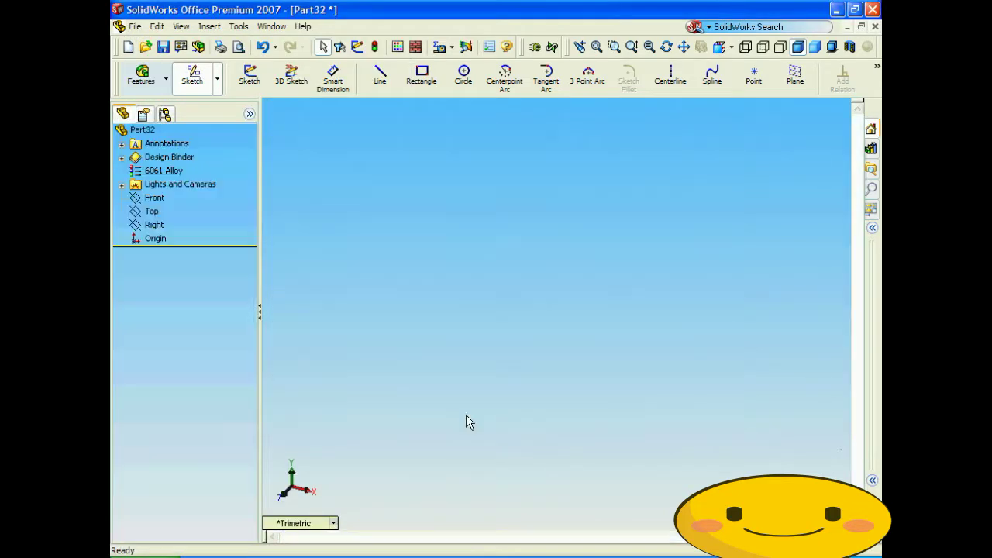
Tile the new part beside the block template and sketch a rectangle about 40 mm high from the origin on the Front plane
{"action": "left_click", "coordinate": [272, 26]}
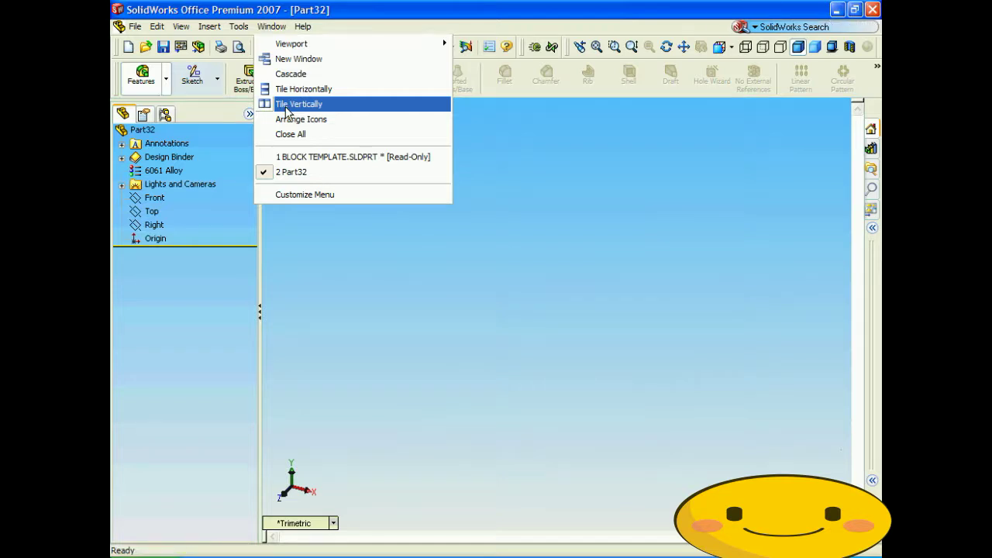
{"action": "left_click", "coordinate": [285, 110]}
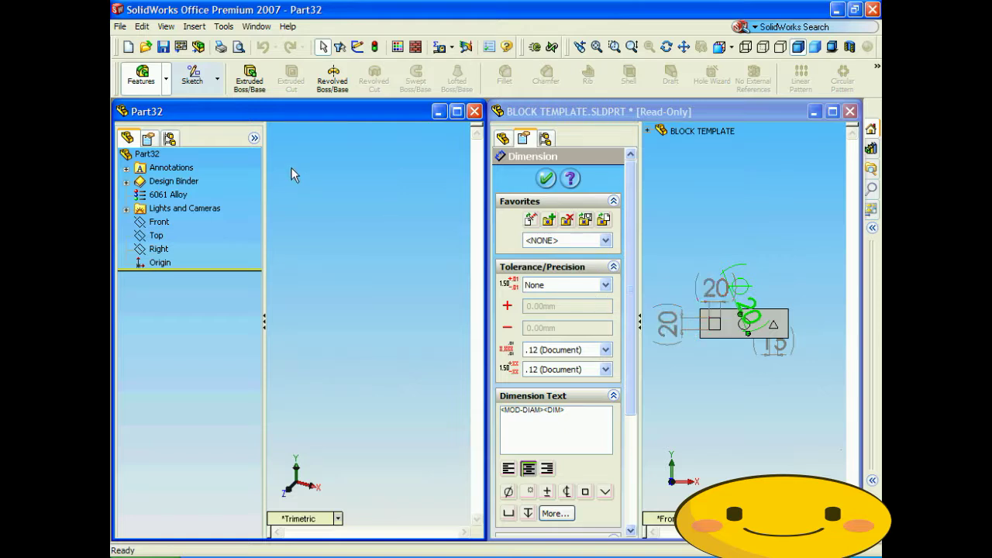
{"action": "left_click", "coordinate": [193, 76]}
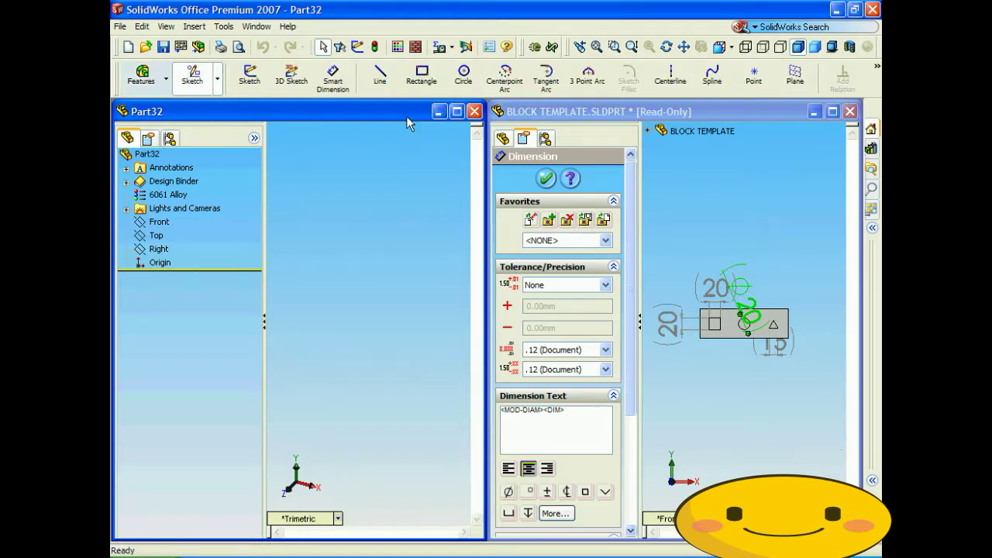
{"action": "left_click", "coordinate": [421, 75]}
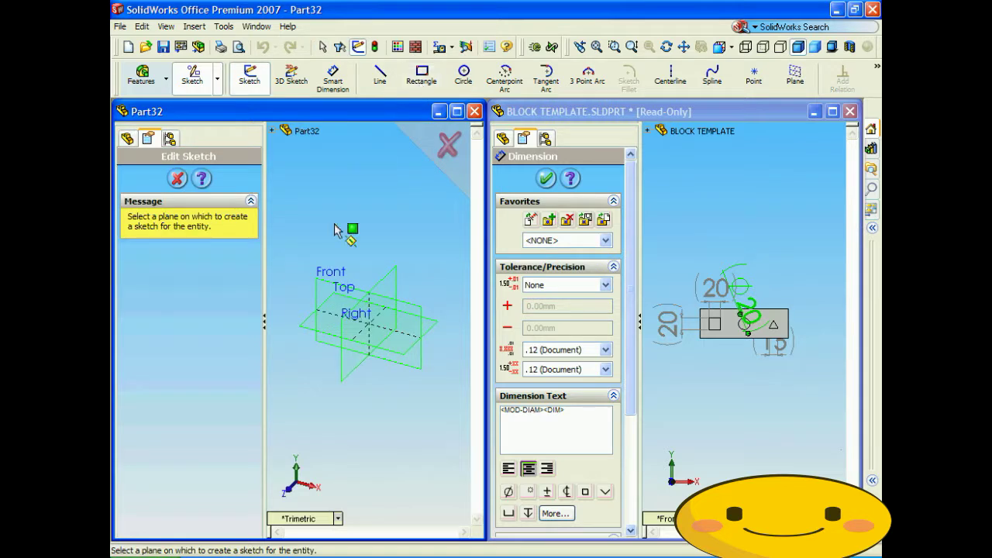
{"action": "left_click", "coordinate": [325, 280]}
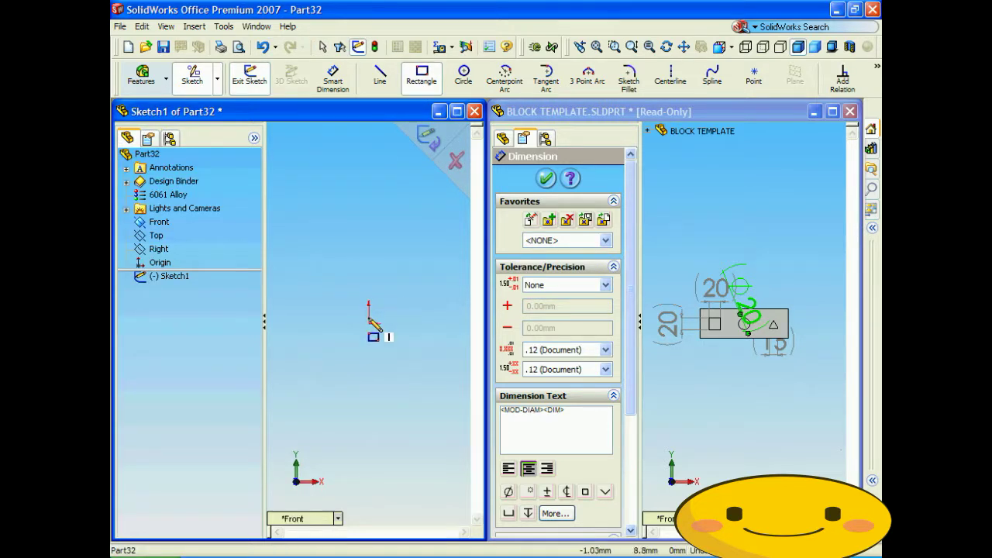
{"action": "left_click_drag", "start_coordinate": [369, 323], "coordinate": [403, 295]}
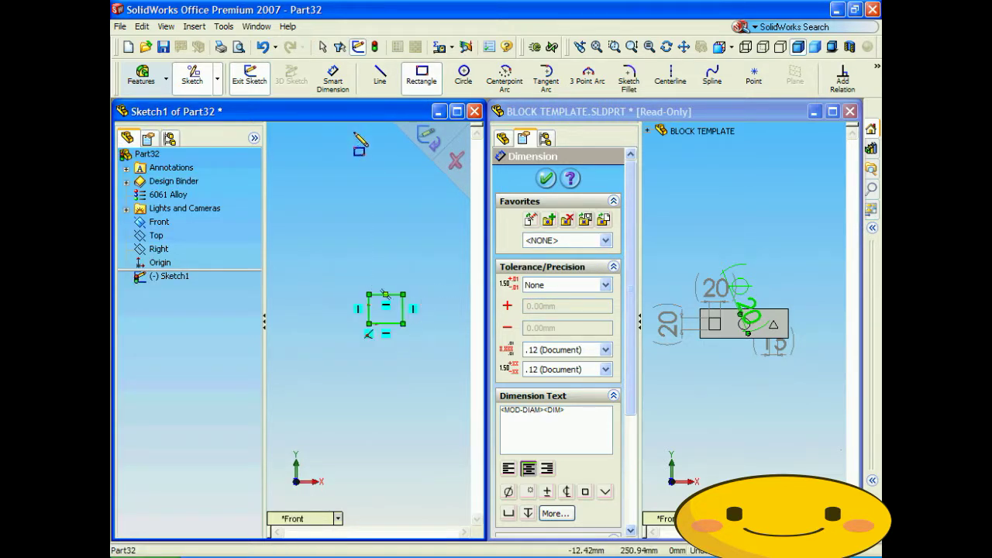
Dimension the rectangle's height and width at 20 mm each
{"action": "left_click", "coordinate": [326, 93]}
{"action": "left_click", "coordinate": [369, 308]}
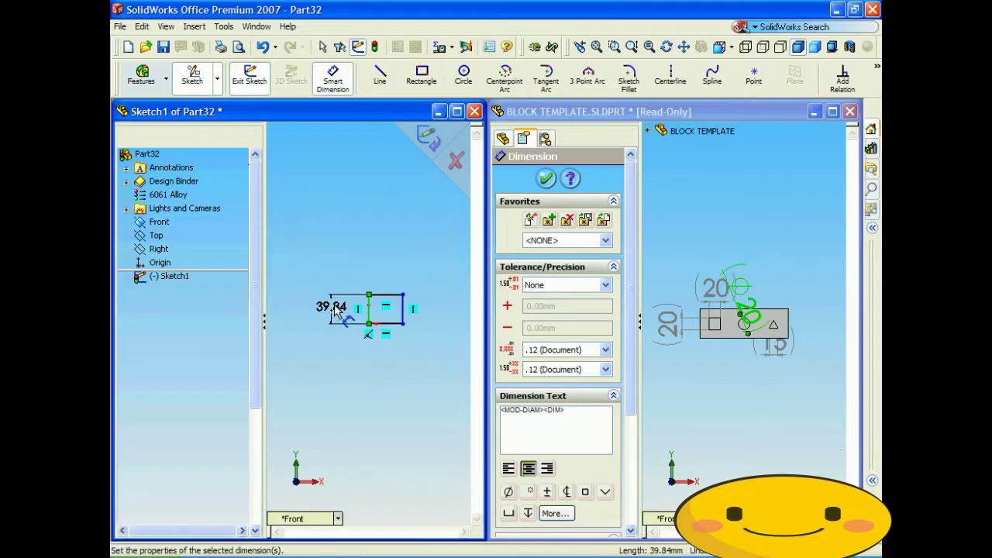
{"action": "left_click", "coordinate": [333, 307]}
{"action": "type", "text": "20"}
{"action": "key", "text": "Return"}
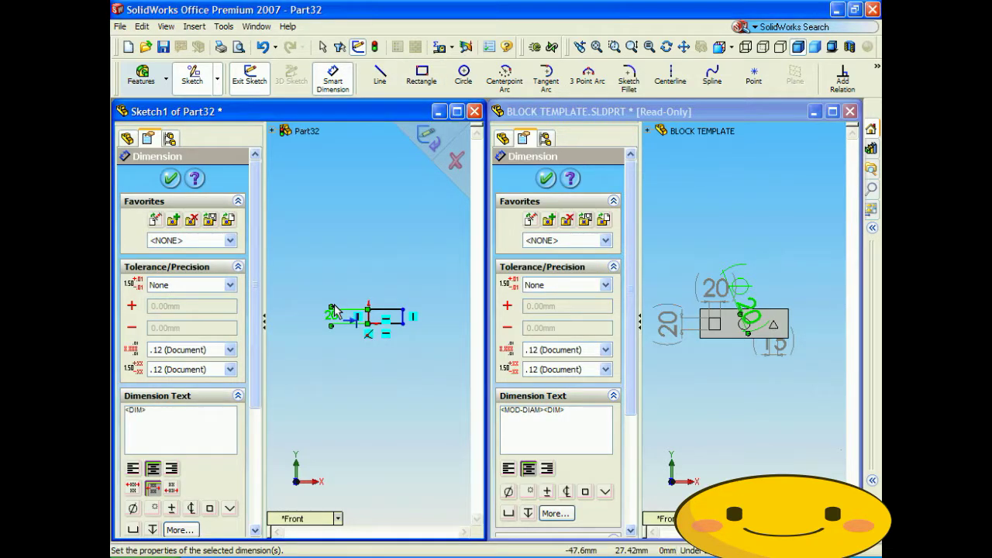
{"action": "left_click", "coordinate": [385, 311]}
{"action": "left_click", "coordinate": [386, 284]}
{"action": "type", "text": "20"}
{"action": "key", "text": "Return"}
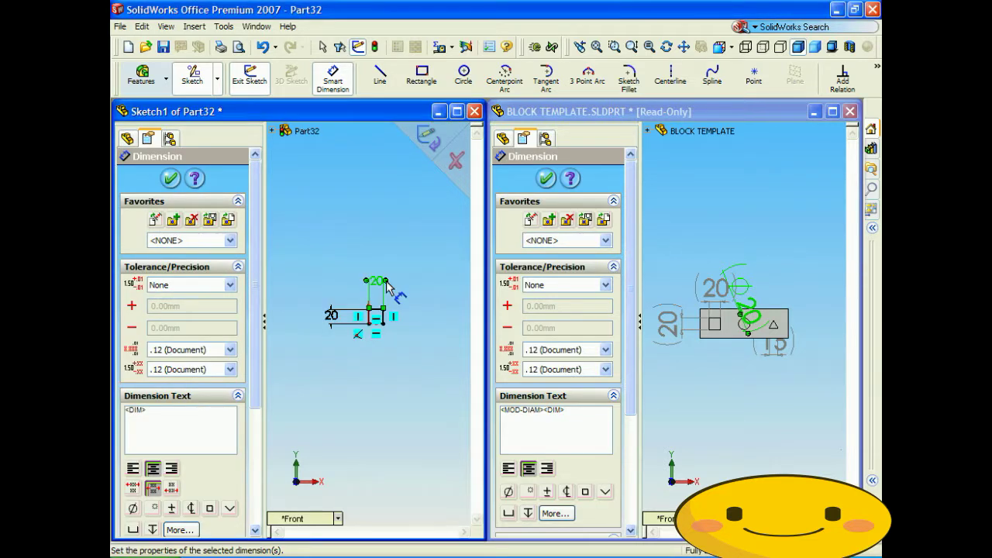
{"action": "left_click", "coordinate": [181, 184]}
Extrude the square sketch as a blind boss 50 mm deep
{"action": "left_click", "coordinate": [143, 77]}
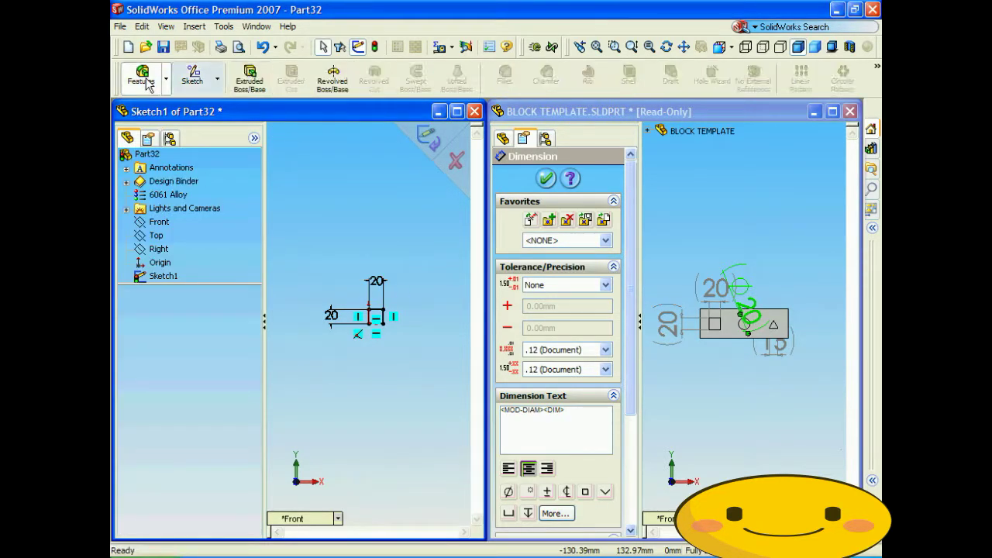
{"action": "left_click", "coordinate": [249, 77]}
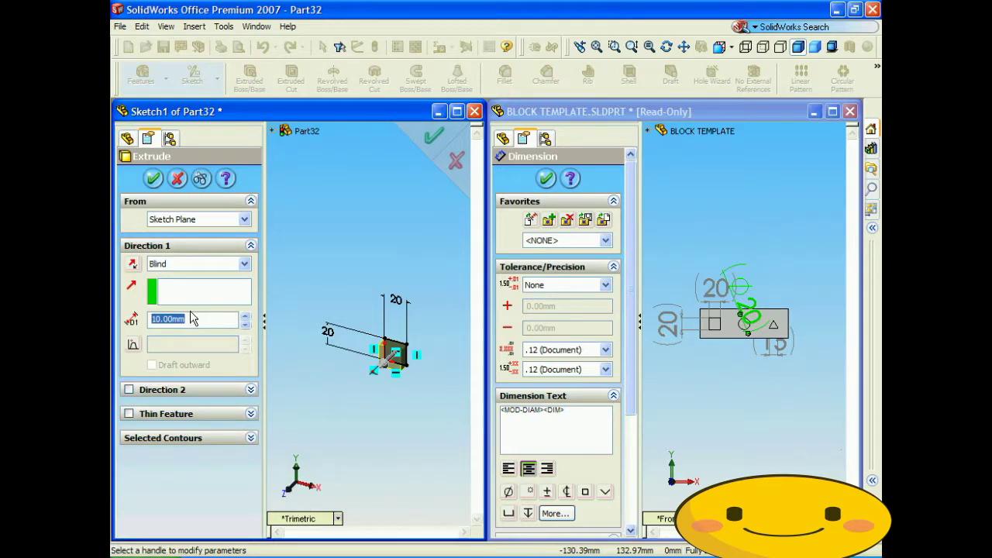
{"action": "left_click_drag", "start_coordinate": [155, 313], "coordinate": [150, 318]}
{"action": "type", "text": "50"}
{"action": "key", "text": "Return"}
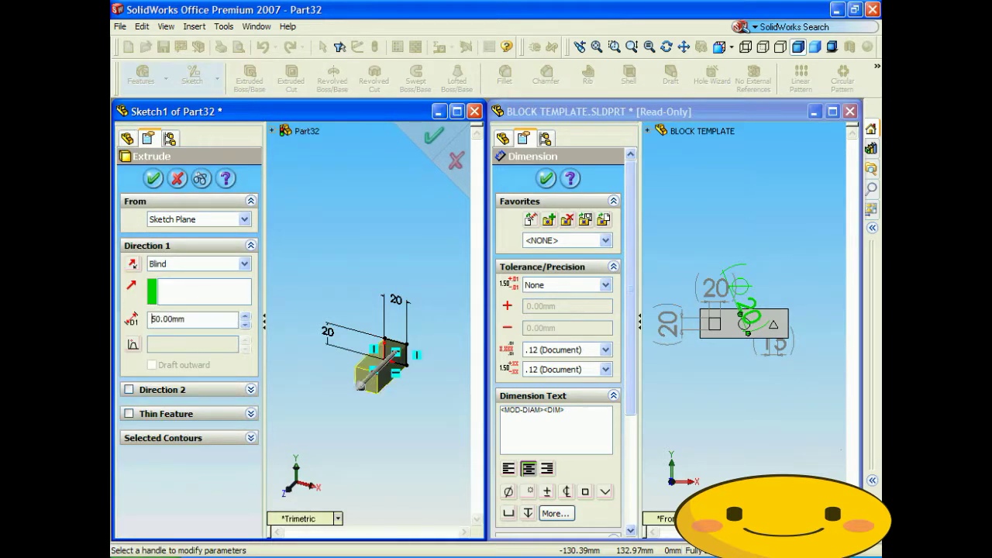
{"action": "left_click", "coordinate": [154, 179]}
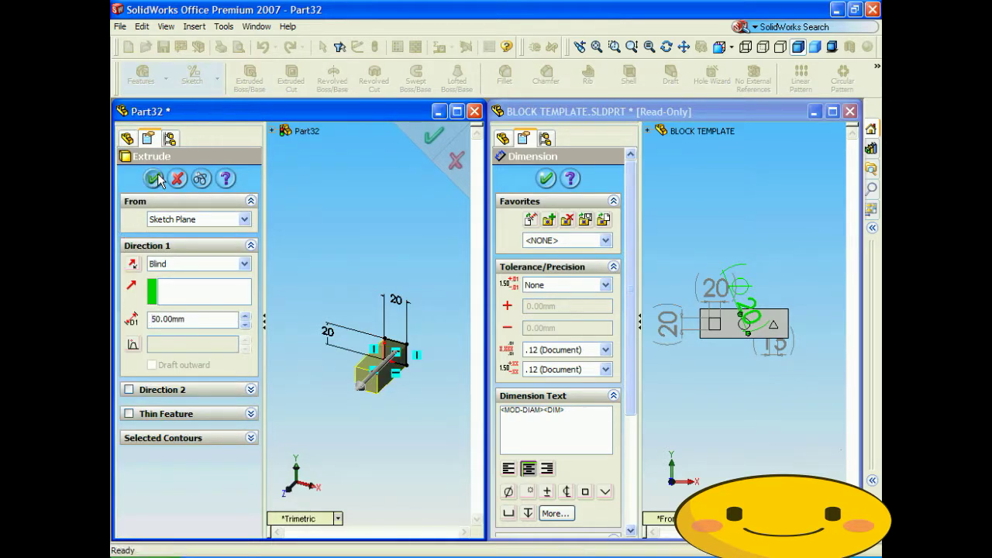
Examine the extruded square block by rotating it back and forth
{"action": "key", "text": "Right"}
{"action": "key", "text": "Right"}
{"action": "key", "text": "Right"}
{"action": "key", "text": "Right"}
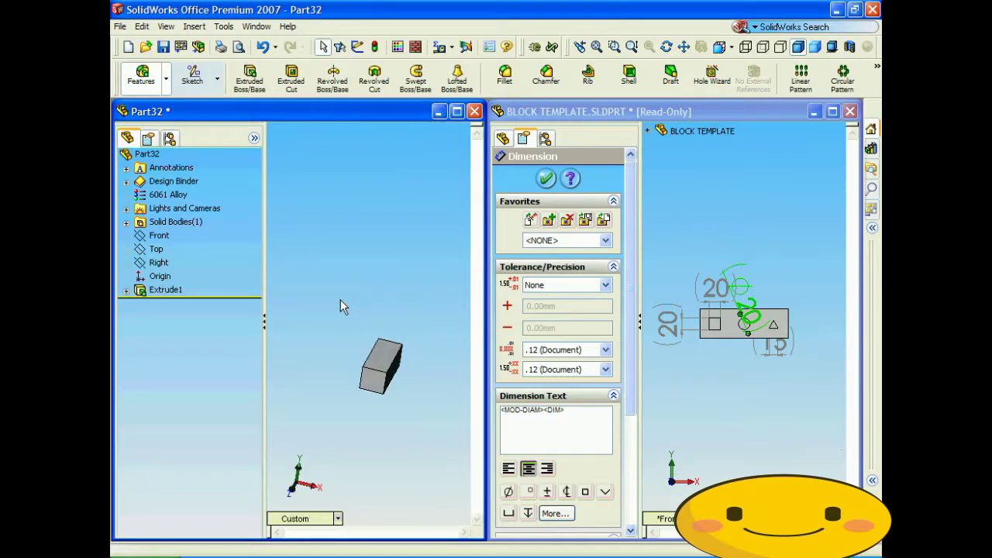
{"action": "key", "text": "Left"}
{"action": "key", "text": "Left"}
{"action": "key", "text": "Left"}
{"action": "key", "text": "Left"}
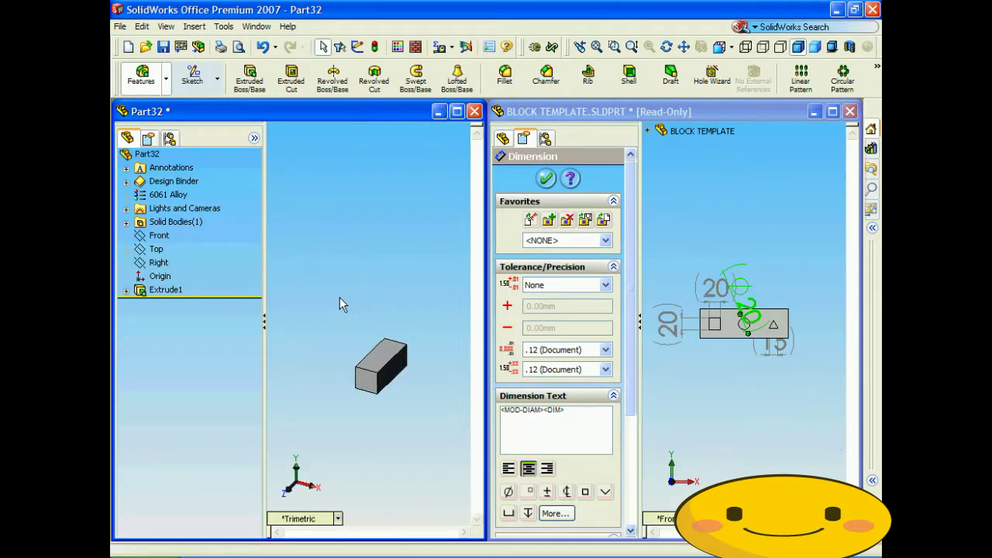
Color the whole square block part red using the standard color palette
{"action": "left_click", "coordinate": [398, 48]}
{"action": "left_click", "coordinate": [298, 131]}
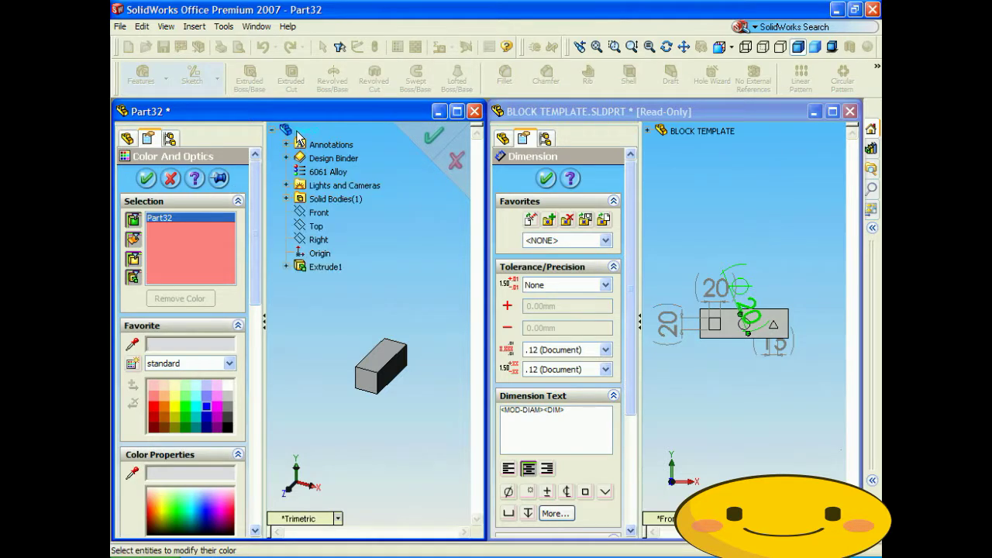
{"action": "left_click", "coordinate": [153, 411]}
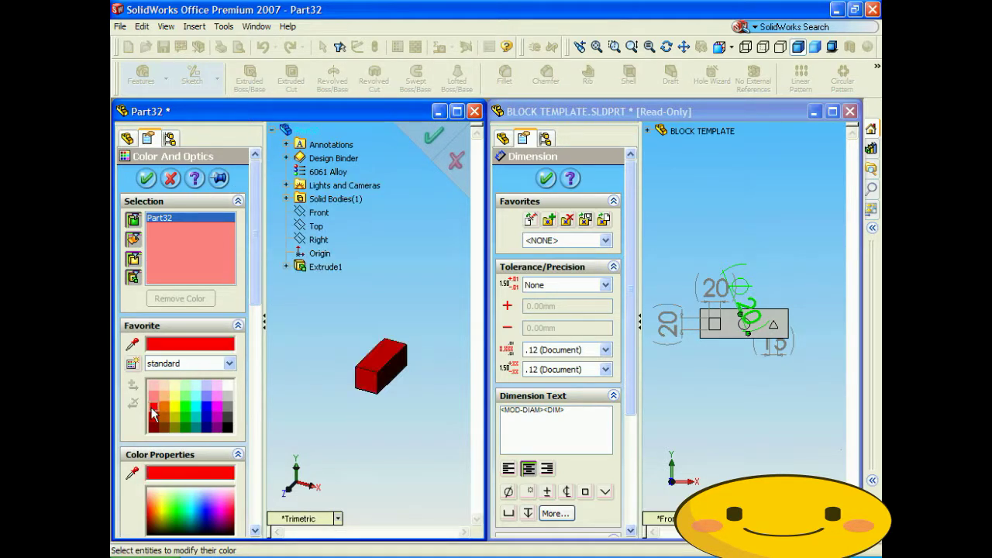
{"action": "left_click", "coordinate": [143, 173]}
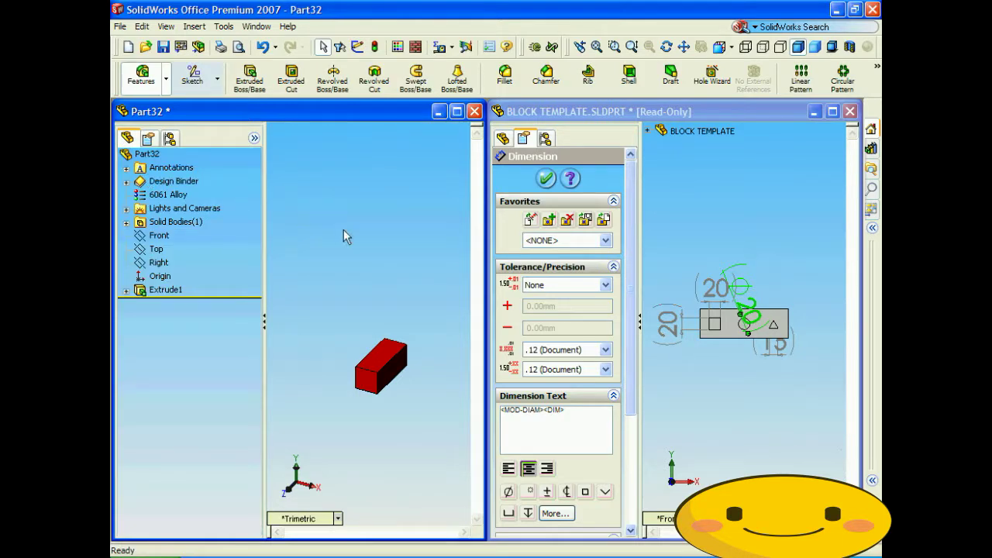
Inspect the red block from both sides by rotating the view
{"action": "key", "text": "Right"}
{"action": "key", "text": "Right"}
{"action": "key", "text": "Right"}
{"action": "key", "text": "Right"}
{"action": "key", "text": "Right"}
{"action": "key", "text": "Left"}
{"action": "key", "text": "Left"}
{"action": "key", "text": "Left"}
{"action": "key", "text": "Left"}
{"action": "key", "text": "Left"}
{"action": "key", "text": "Left"}
{"action": "key", "text": "Left"}
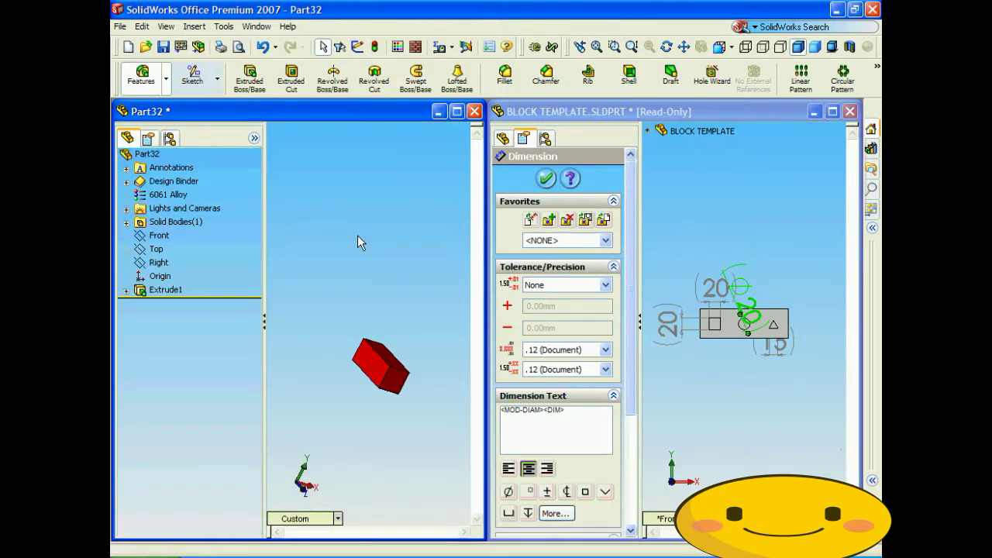
Minimize the red block's window and create another new part from the PART-MM-ANSI-AL6061 template
{"action": "left_click", "coordinate": [438, 114]}
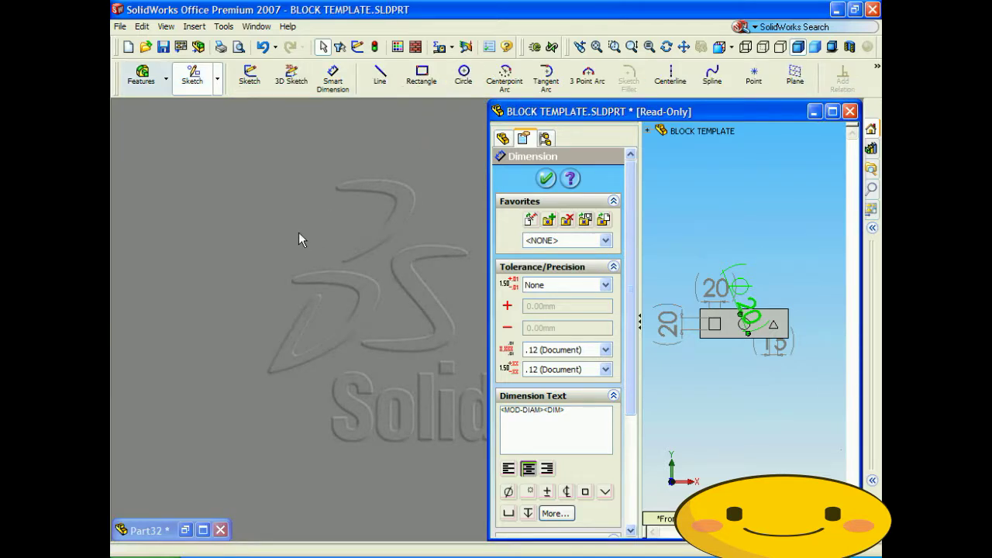
{"action": "left_click", "coordinate": [120, 27]}
{"action": "left_click", "coordinate": [136, 40]}
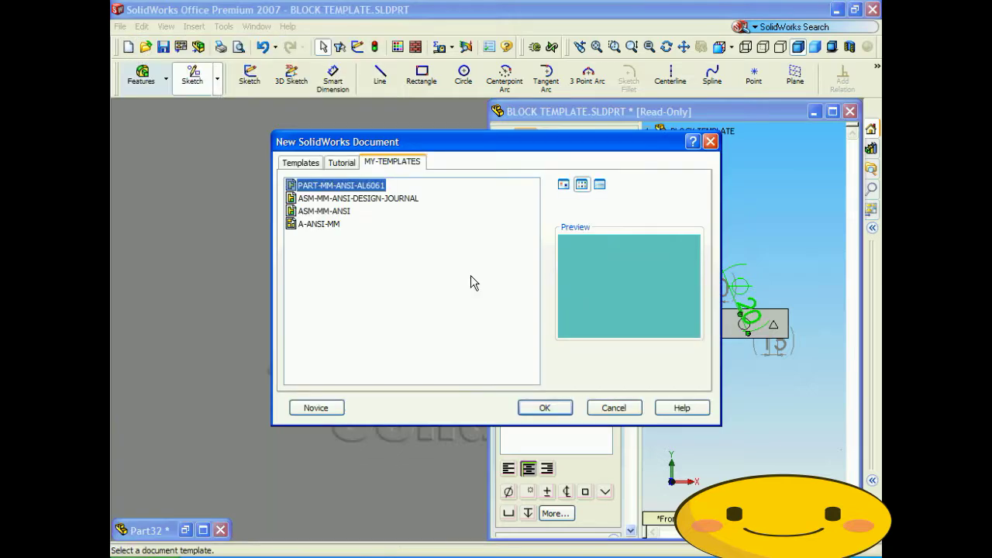
{"action": "left_click", "coordinate": [547, 407]}
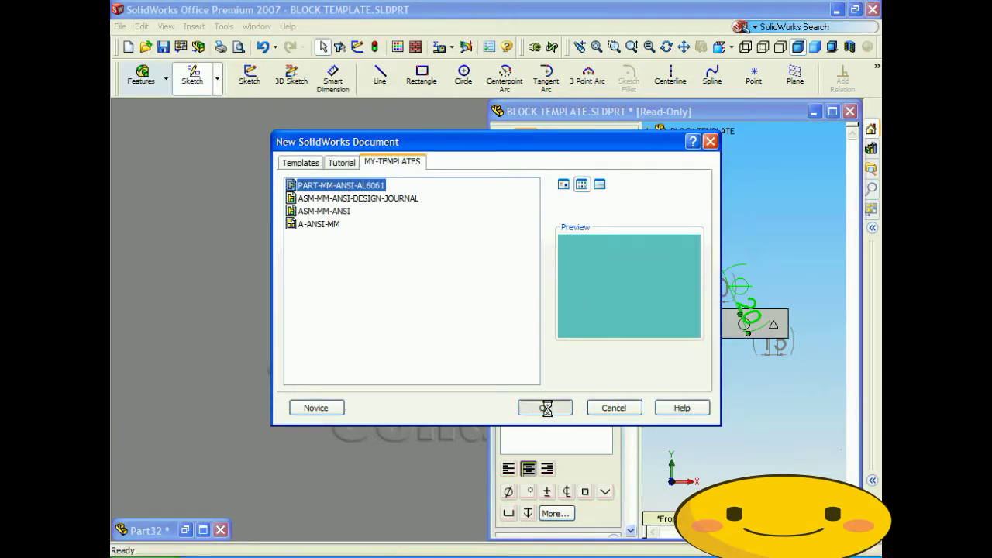
Tile the new part above the block template and close the template's dimension properties
{"action": "left_click", "coordinate": [271, 26]}
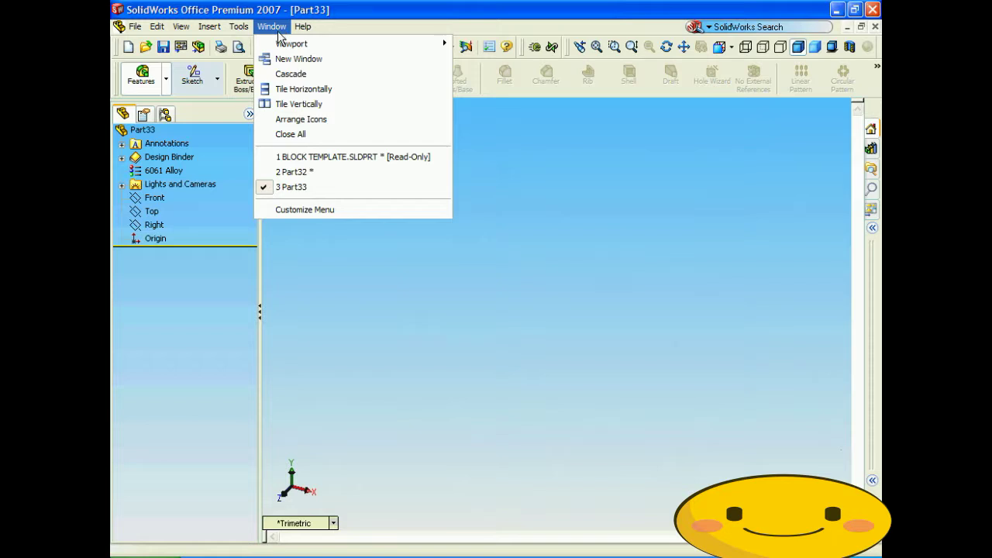
{"action": "left_click", "coordinate": [302, 89]}
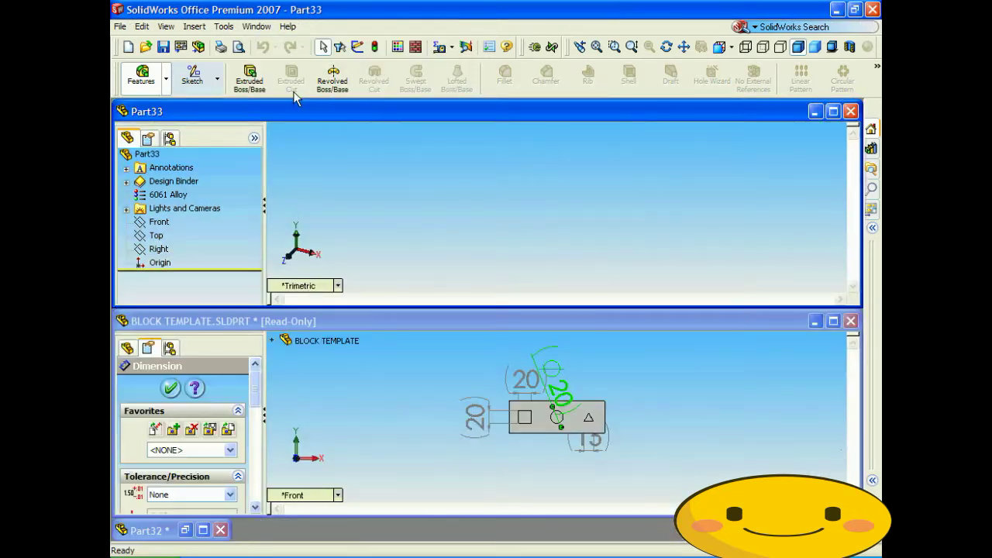
{"action": "left_click", "coordinate": [434, 321]}
{"action": "key", "text": "Escape"}
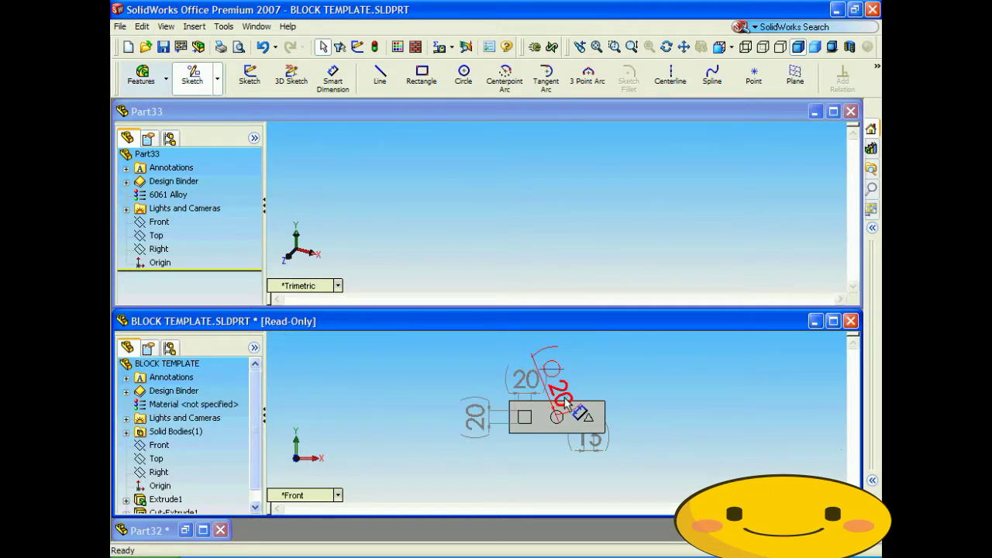
Sketch a circle centered on the origin on the new part's Front plane
{"action": "left_click", "coordinate": [408, 161]}
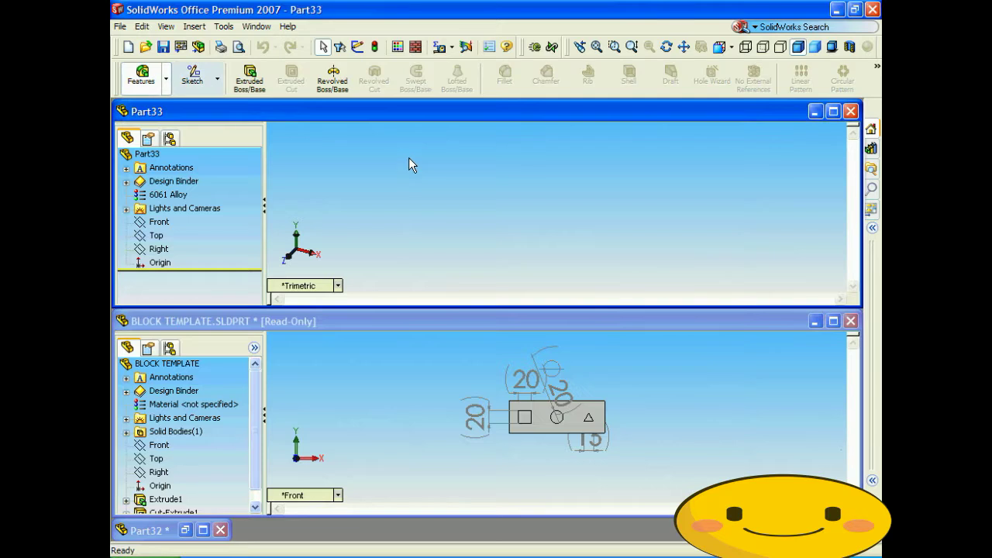
{"action": "left_click", "coordinate": [192, 75]}
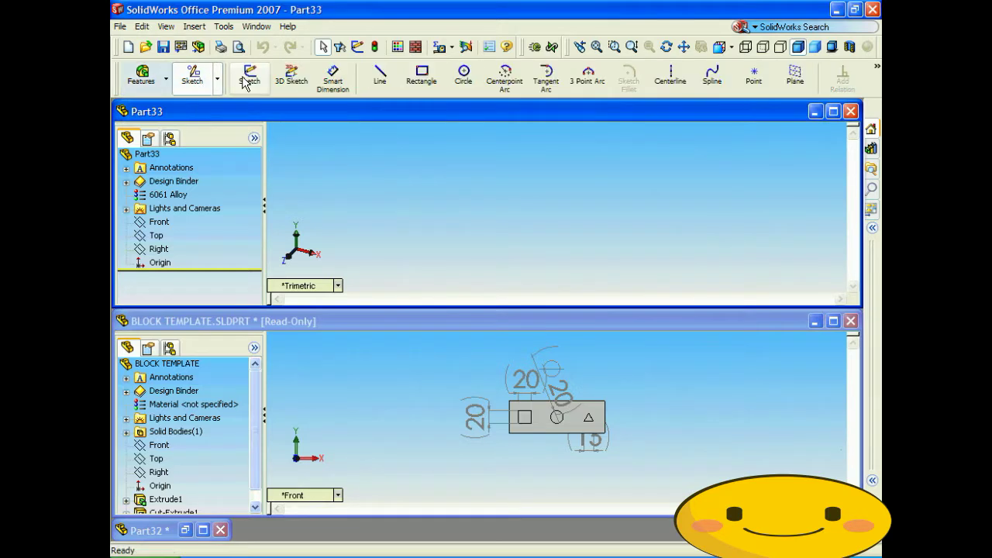
{"action": "left_click", "coordinate": [464, 74]}
{"action": "left_click", "coordinate": [527, 163]}
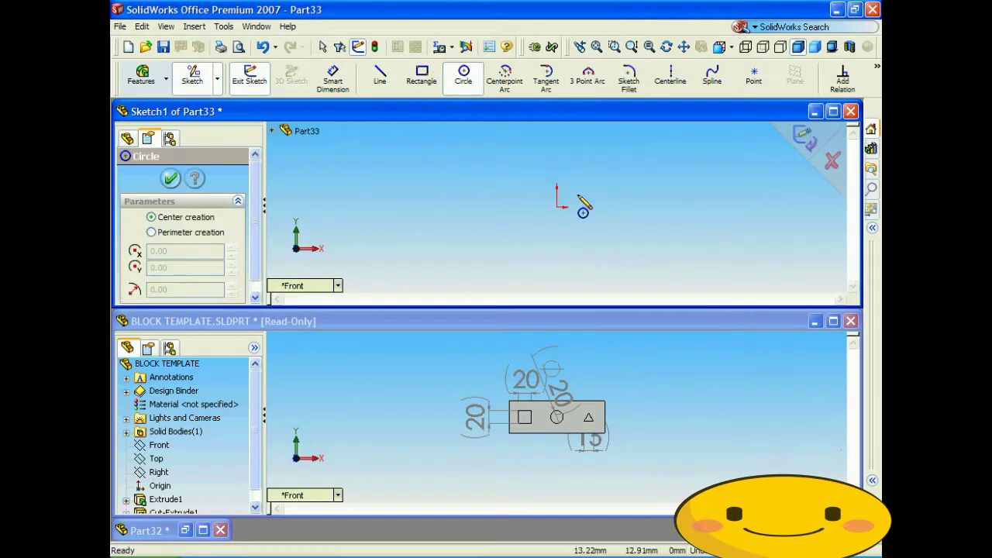
{"action": "left_click", "coordinate": [557, 207]}
{"action": "left_click", "coordinate": [590, 219]}
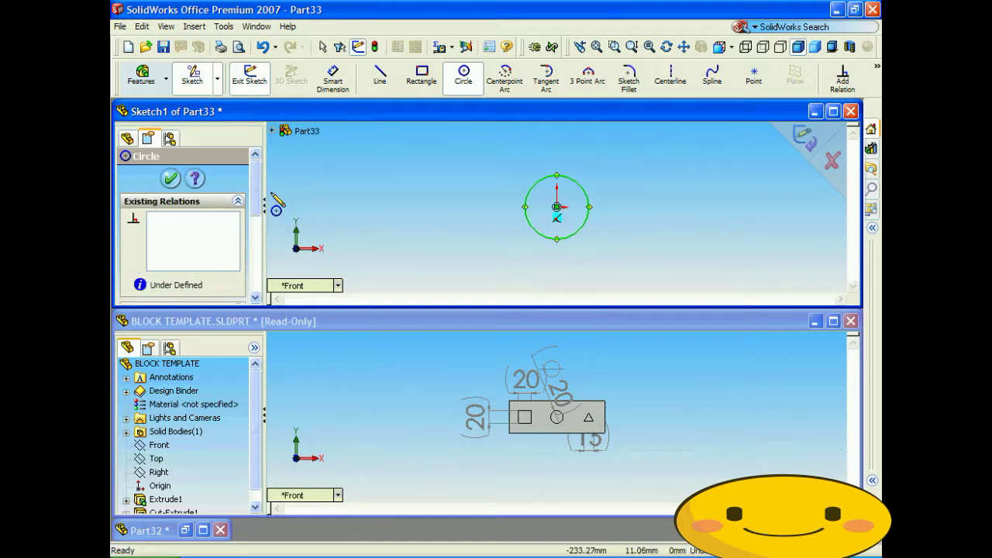
Set the circle's radius to 10 mm and accept its properties
{"action": "scroll", "coordinate": [259, 192], "scroll_direction": "down", "scroll_amount": 1}
{"action": "left_click_drag", "start_coordinate": [259, 188], "coordinate": [245, 259]}
{"action": "double_click", "coordinate": [207, 277]}
{"action": "type", "text": "10"}
{"action": "key", "text": "Return"}
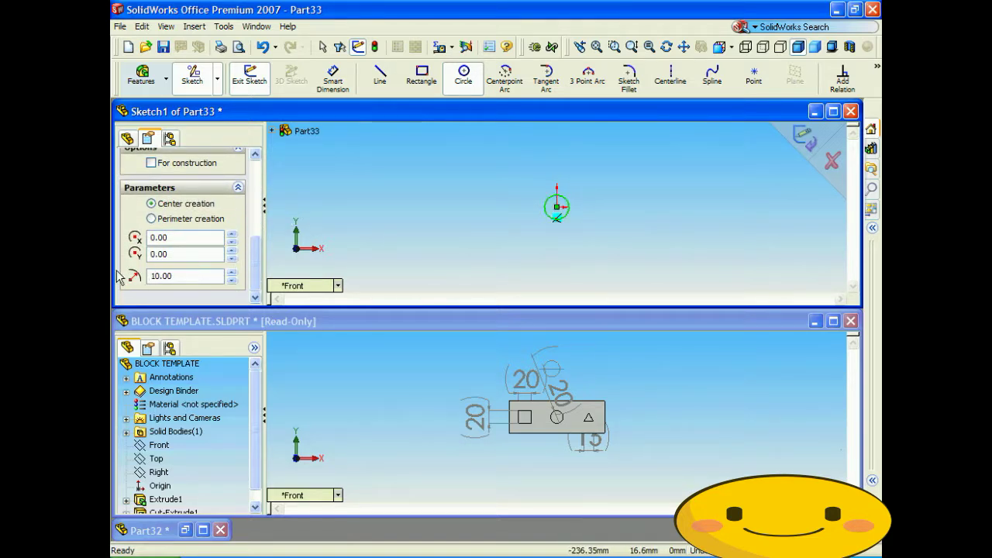
{"action": "left_click_drag", "start_coordinate": [257, 254], "coordinate": [247, 167]}
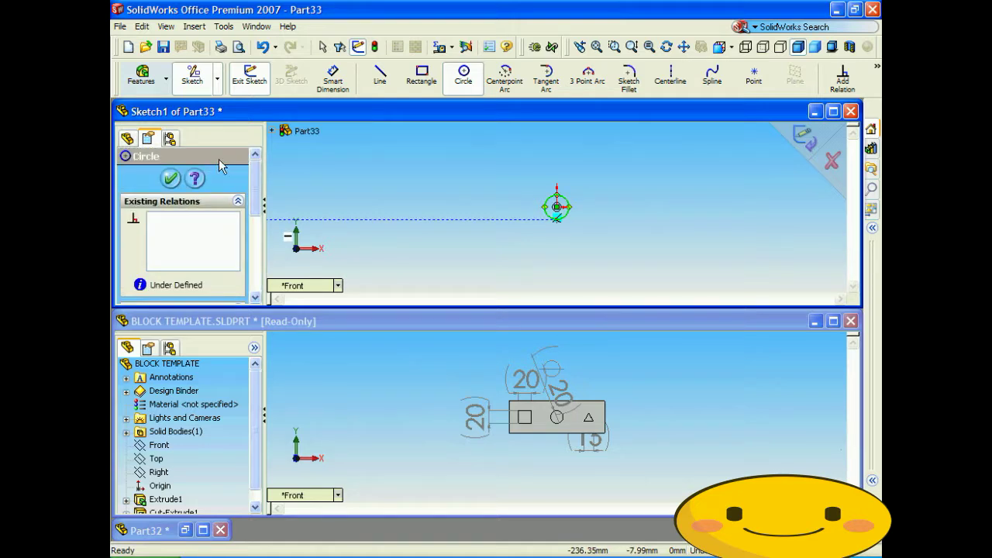
{"action": "left_click", "coordinate": [172, 179]}
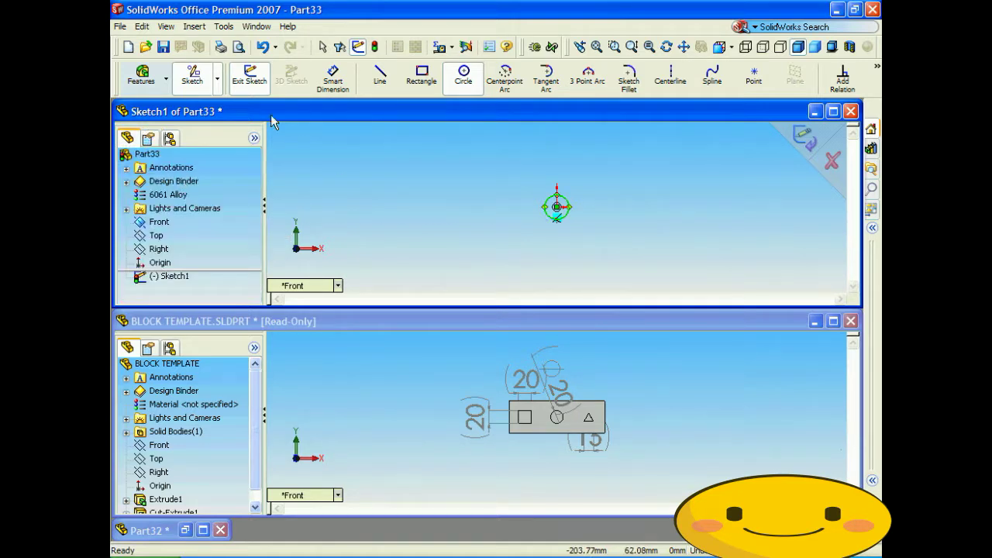
Extrude the circle sketch as a blind boss 50 mm deep to form a cylinder
{"action": "left_click", "coordinate": [138, 81]}
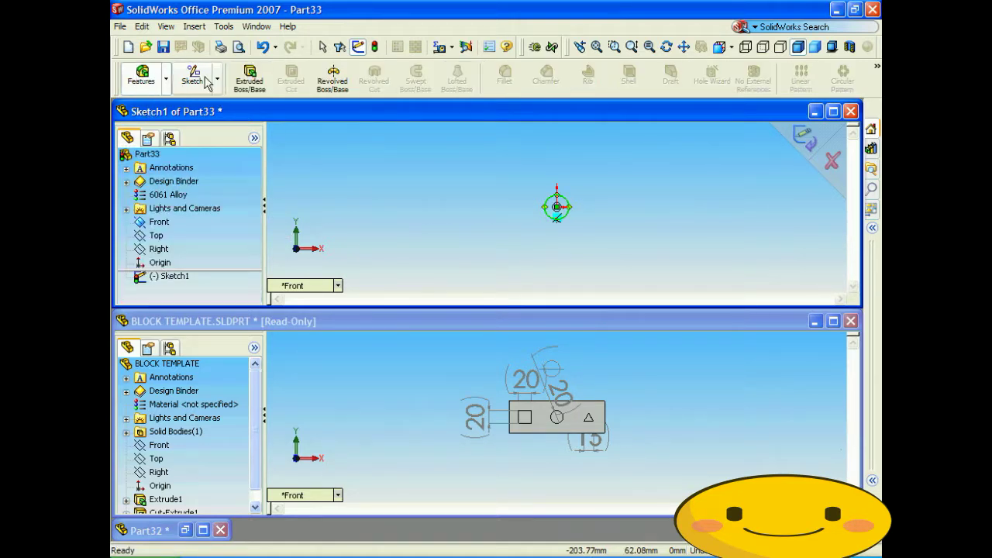
{"action": "left_click", "coordinate": [250, 78]}
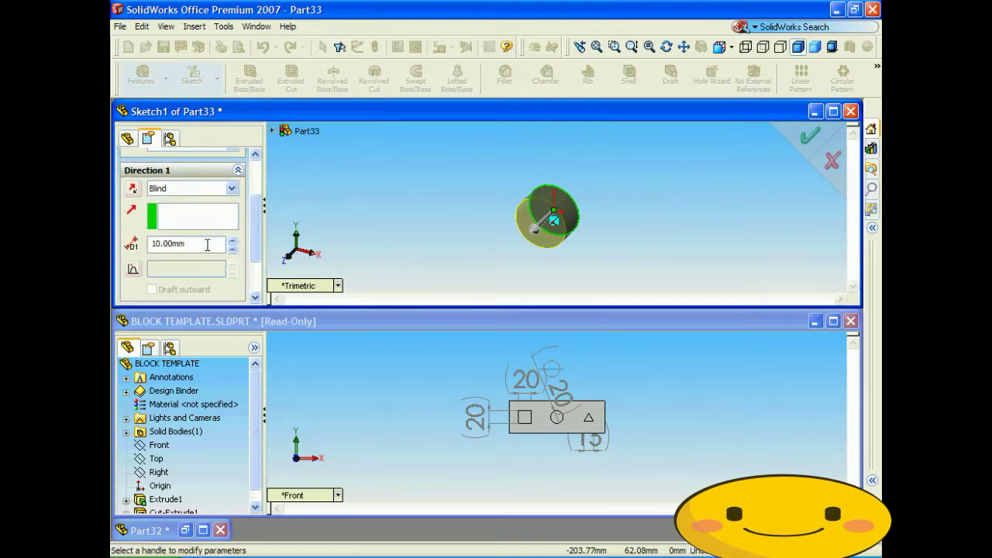
{"action": "type", "text": "50"}
{"action": "key", "text": "Return"}
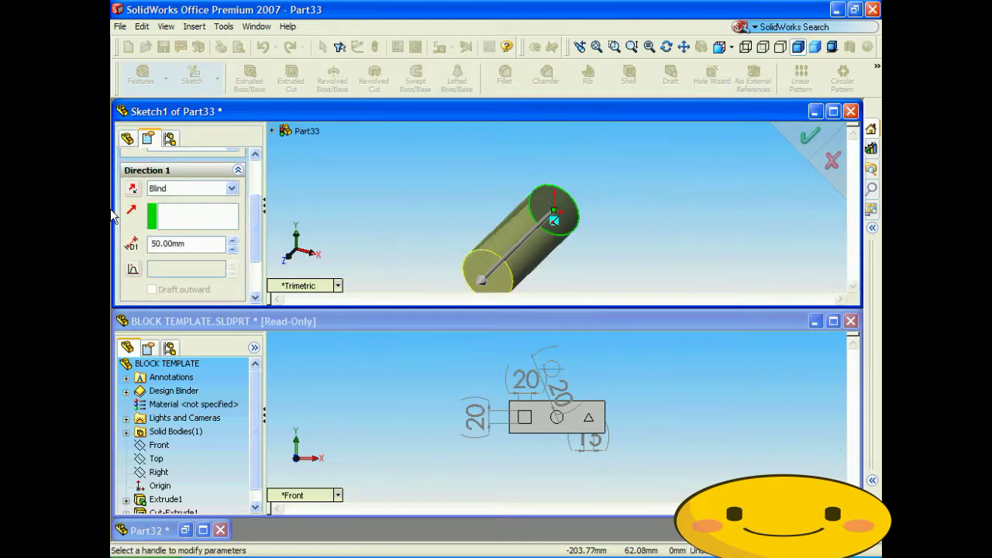
{"action": "scroll", "coordinate": [255, 232], "scroll_direction": "up", "scroll_amount": 3}
{"action": "left_click", "coordinate": [152, 180]}
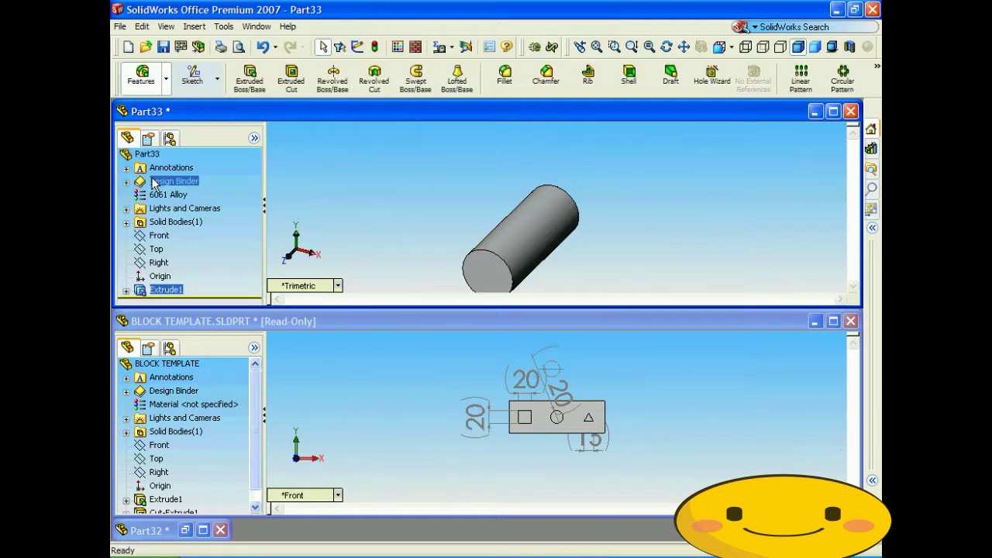
Color the extruded cylinder green
{"action": "left_click", "coordinate": [398, 48]}
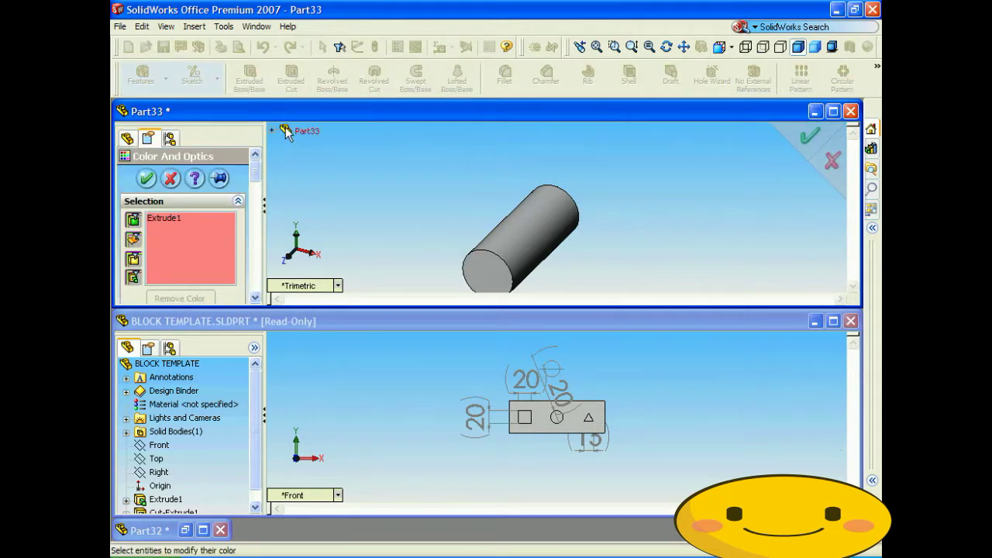
{"action": "mouse_move", "coordinate": [256, 172]}
{"action": "left_mouse_down"}
{"action": "mouse_move", "coordinate": [255, 204]}
{"action": "mouse_move", "coordinate": [255, 160]}
{"action": "left_mouse_up"}
{"action": "left_click", "coordinate": [185, 207]}
{"action": "left_click", "coordinate": [146, 178]}
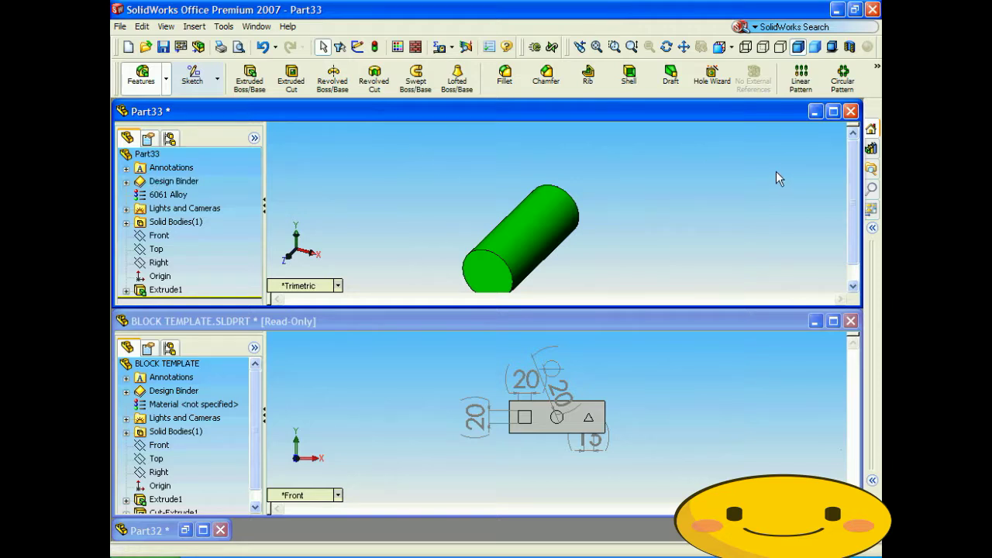
Minimize the green cylinder's window and create a new part from the PART-MM-ANSI-AL6061 template
{"action": "left_click", "coordinate": [814, 111]}
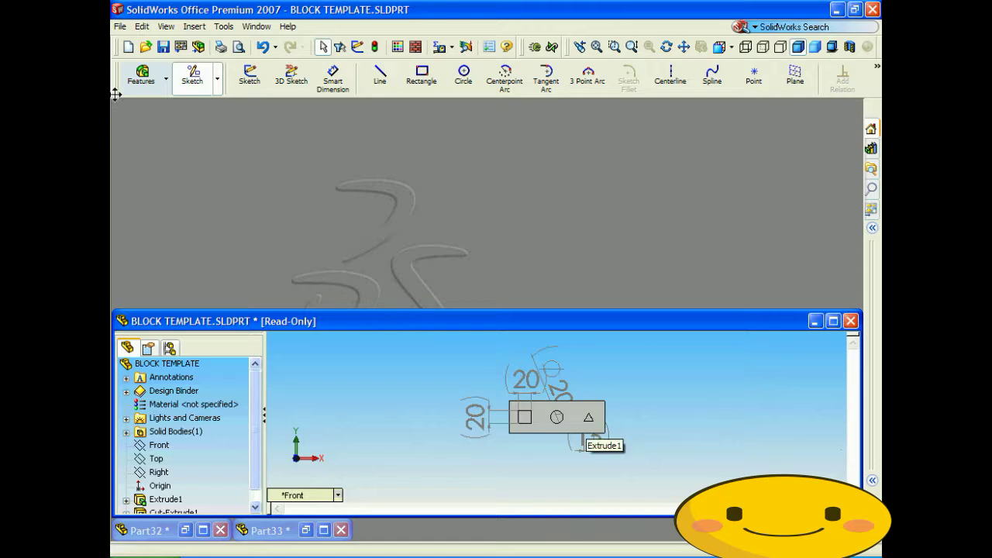
{"action": "left_click", "coordinate": [120, 26]}
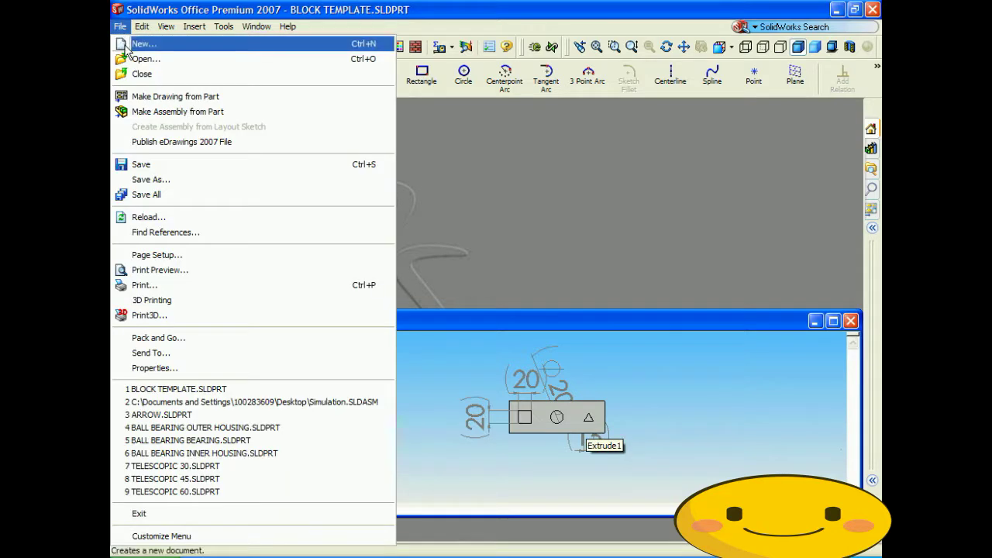
{"action": "left_click", "coordinate": [143, 44]}
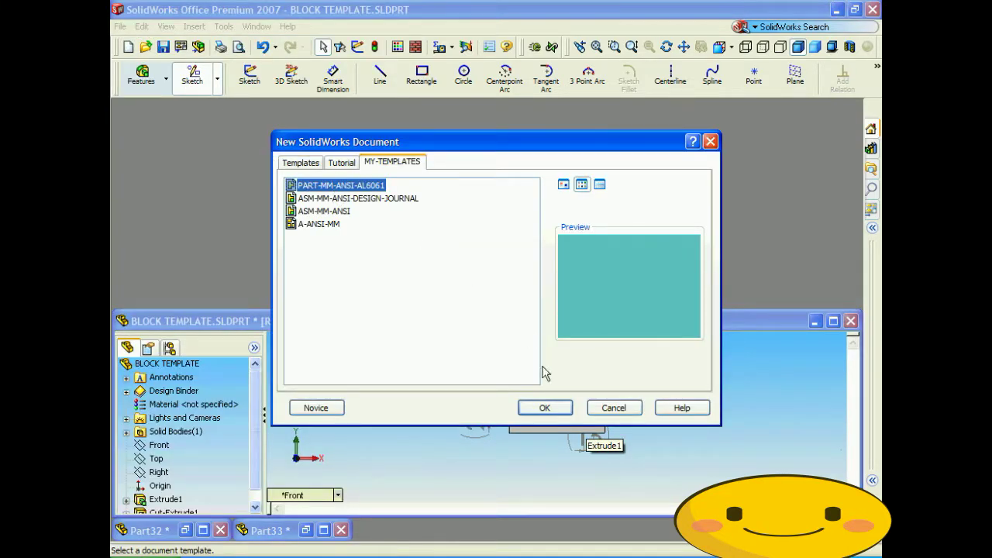
{"action": "left_click", "coordinate": [545, 408]}
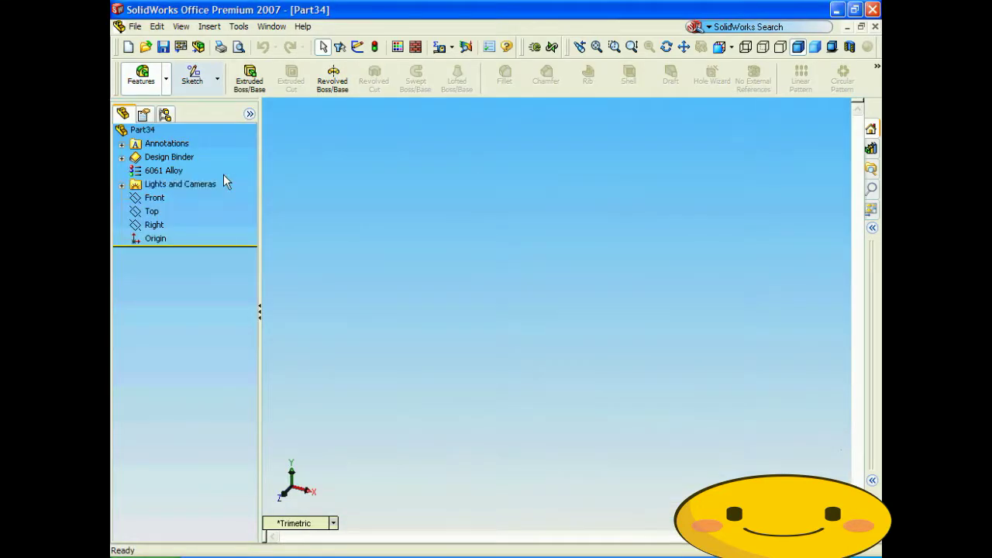
Tile the new part above the block template and move the triangle's 15 mm dimension clear of the block
{"action": "left_click", "coordinate": [271, 26]}
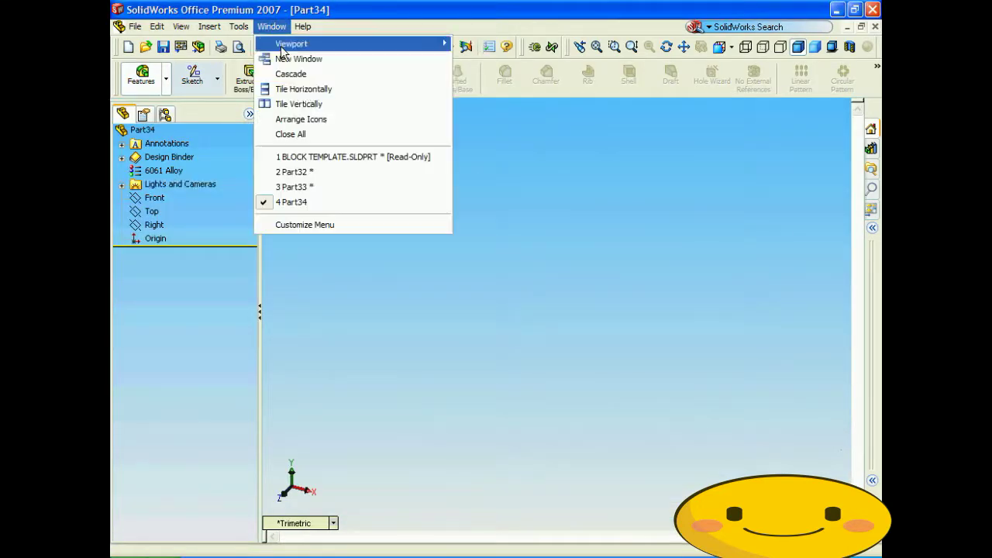
{"action": "left_click", "coordinate": [306, 90]}
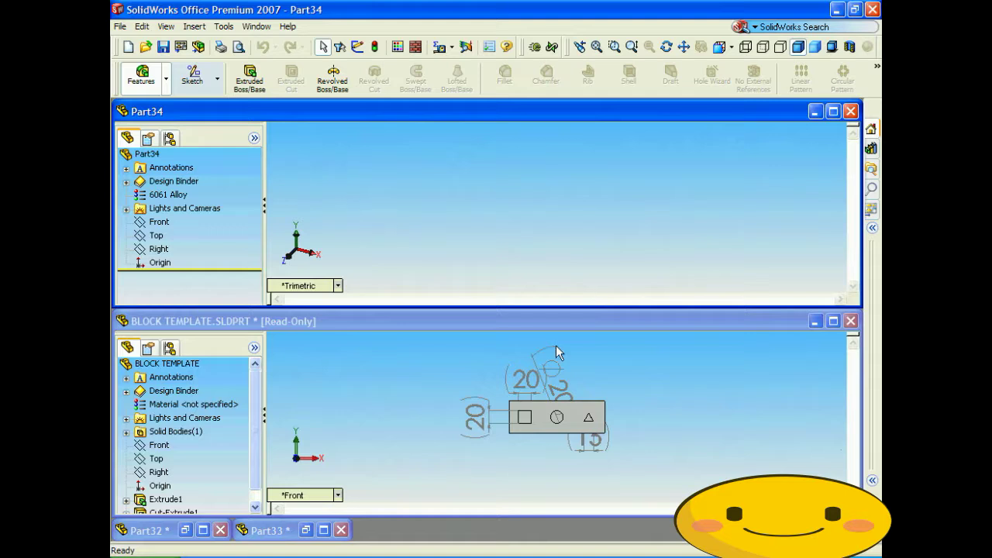
{"action": "left_click", "coordinate": [612, 404]}
{"action": "left_click_drag", "start_coordinate": [603, 453], "coordinate": [637, 473]}
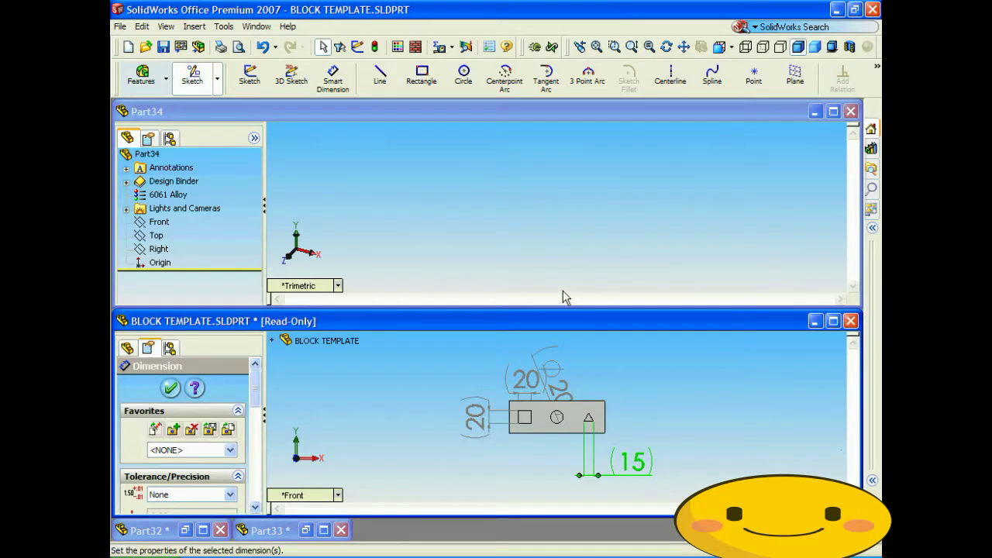
Sketch a closed triangle on the new part's Front plane, with a horizontal base starting at the origin and slanted sides about 50 mm long
{"action": "left_click", "coordinate": [469, 113]}
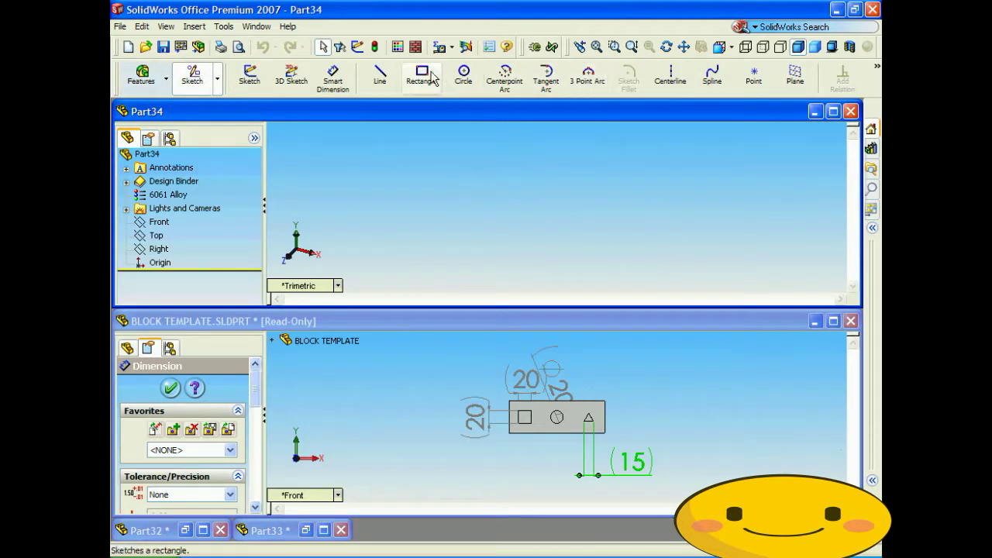
{"action": "left_click", "coordinate": [379, 75]}
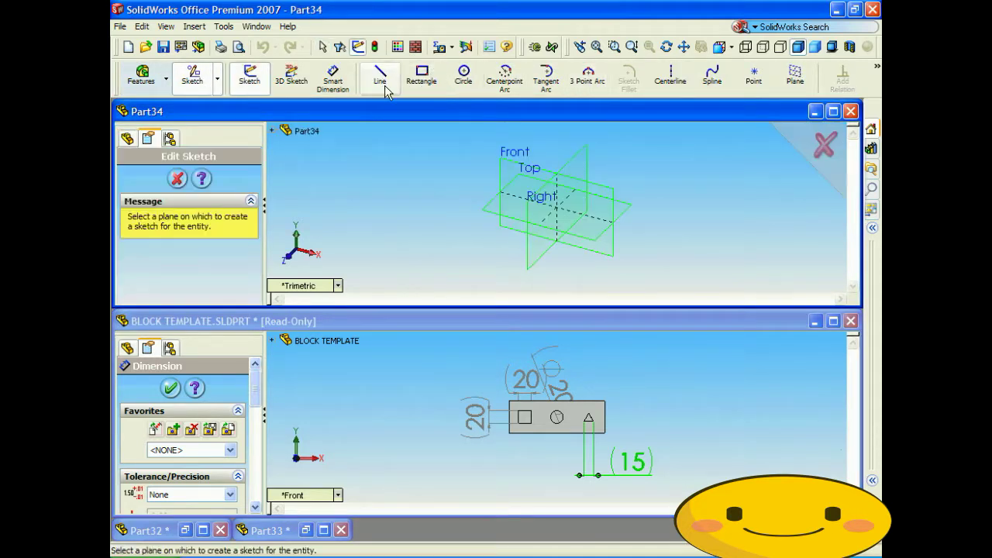
{"action": "left_click", "coordinate": [516, 161]}
{"action": "left_click", "coordinate": [556, 207]}
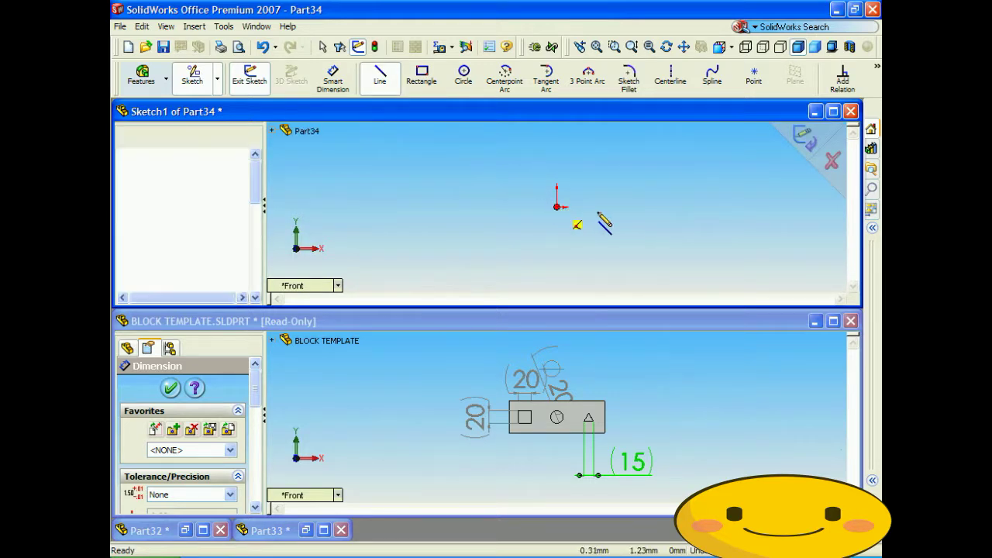
{"action": "left_click", "coordinate": [615, 207]}
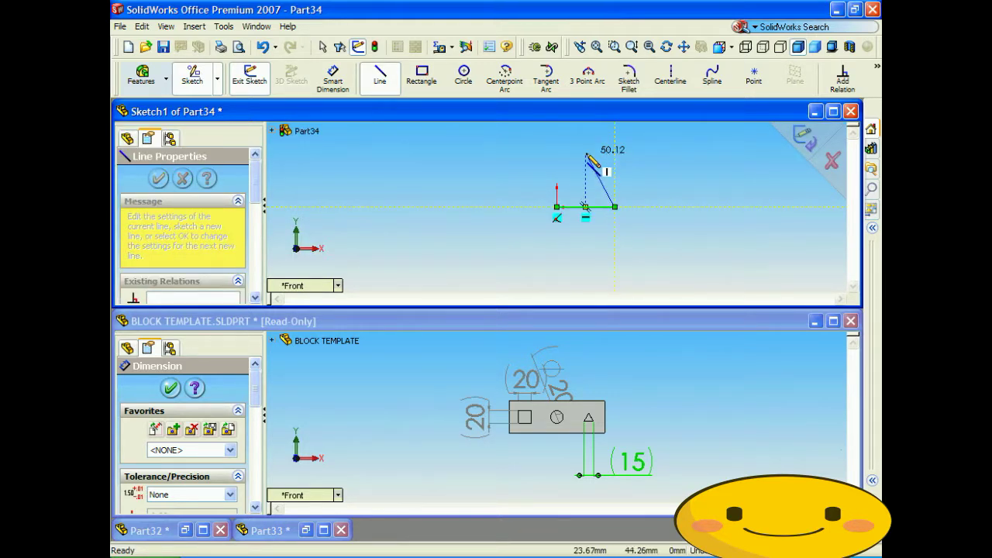
{"action": "left_click", "coordinate": [585, 153]}
{"action": "left_click", "coordinate": [557, 207]}
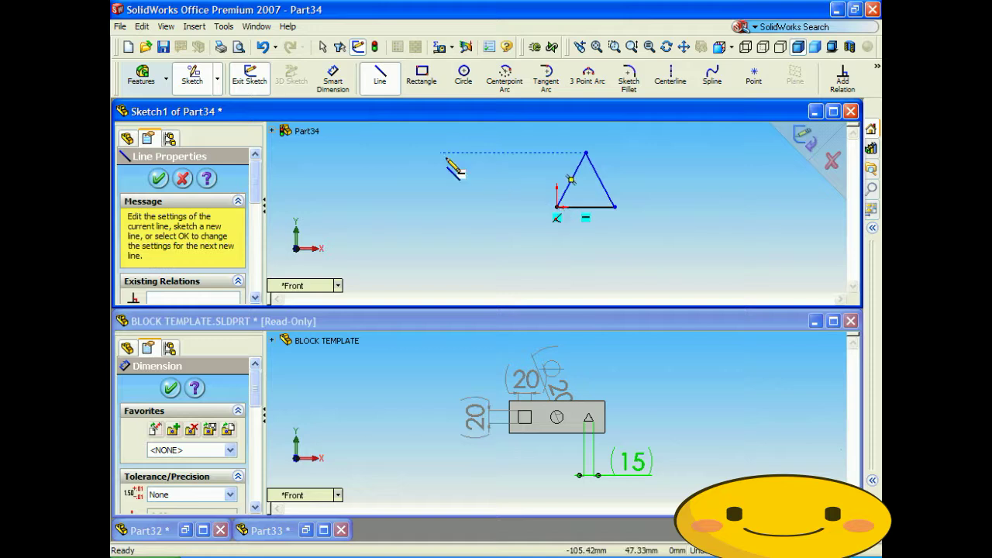
Dimension the triangle's horizontal base to 15 mm
{"action": "left_click", "coordinate": [332, 78]}
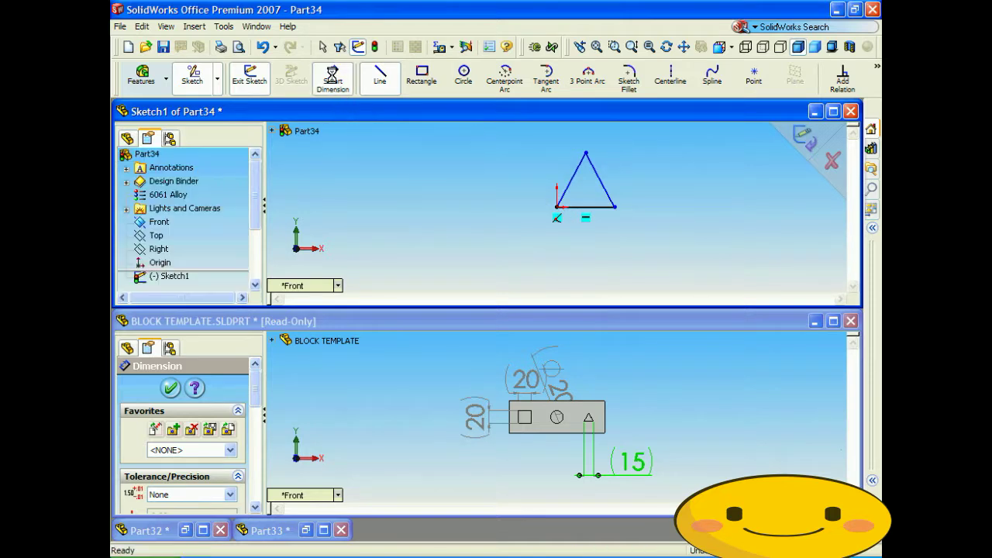
{"action": "left_click", "coordinate": [589, 207]}
{"action": "left_click", "coordinate": [593, 256]}
{"action": "type", "text": "15"}
{"action": "key", "text": "Return"}
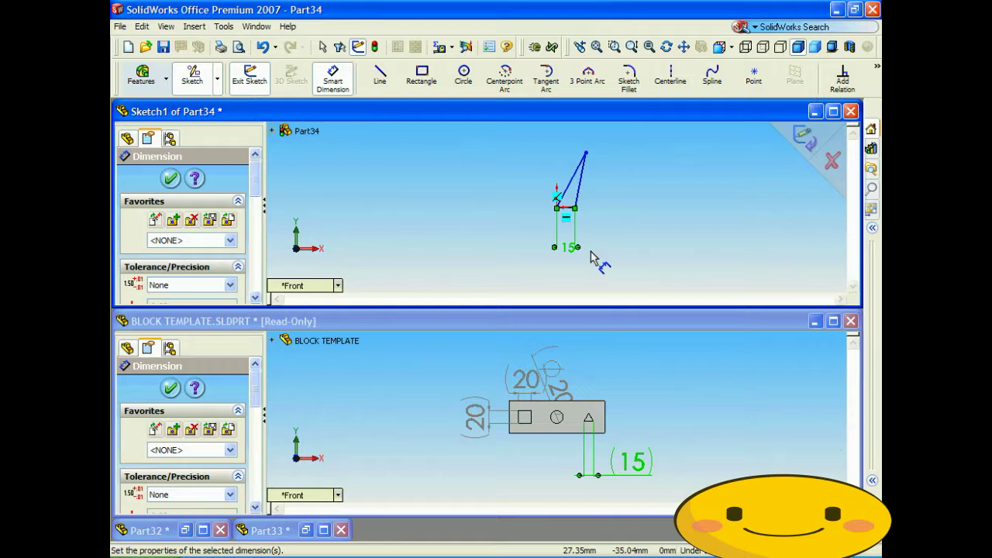
Add an Equal relation between the triangle's three sides
{"action": "left_click", "coordinate": [841, 81]}
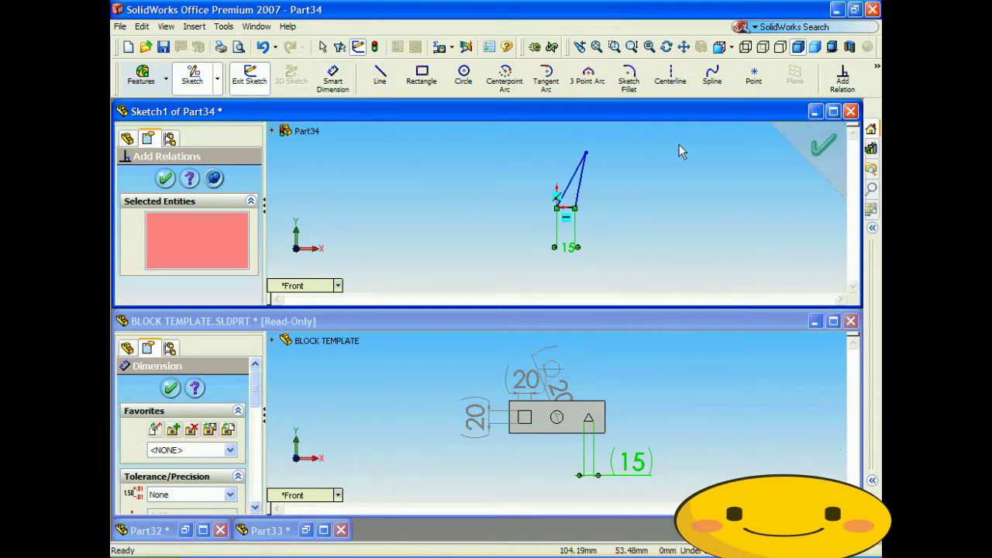
{"action": "left_click", "coordinate": [570, 209]}
{"action": "left_click", "coordinate": [571, 196]}
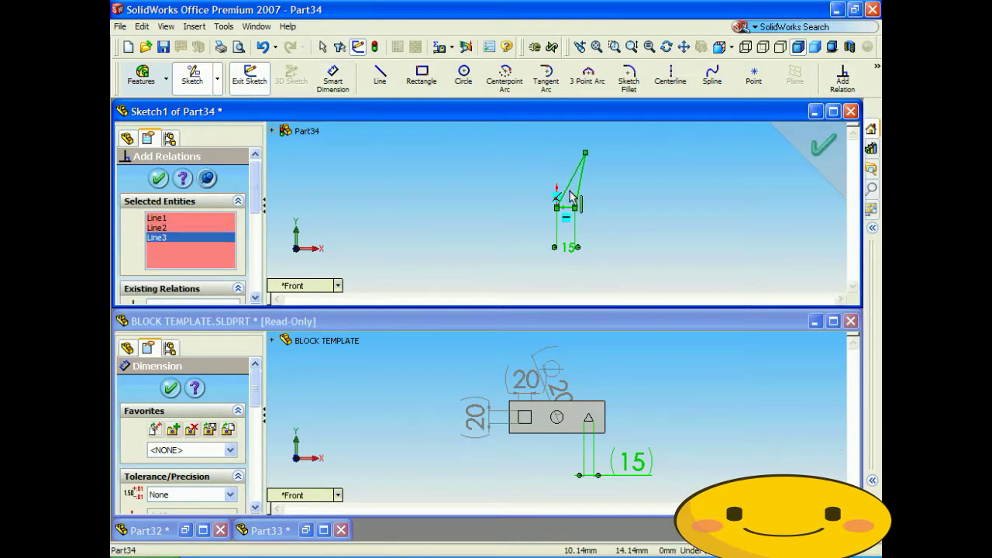
{"action": "left_click_drag", "start_coordinate": [255, 190], "coordinate": [254, 256]}
{"action": "left_click", "coordinate": [146, 291]}
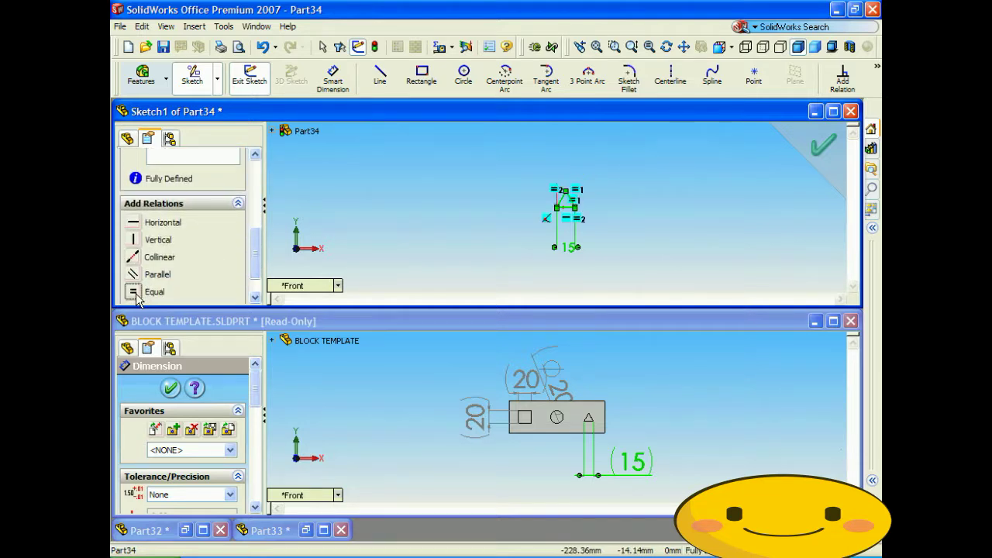
{"action": "left_click_drag", "start_coordinate": [255, 240], "coordinate": [257, 169]}
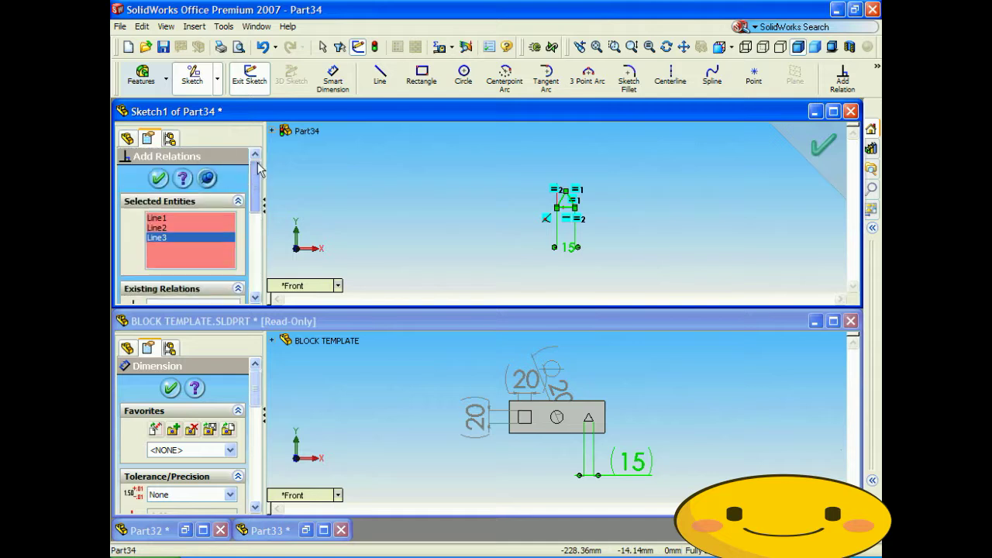
{"action": "left_click", "coordinate": [159, 180]}
{"action": "left_click", "coordinate": [501, 214]}
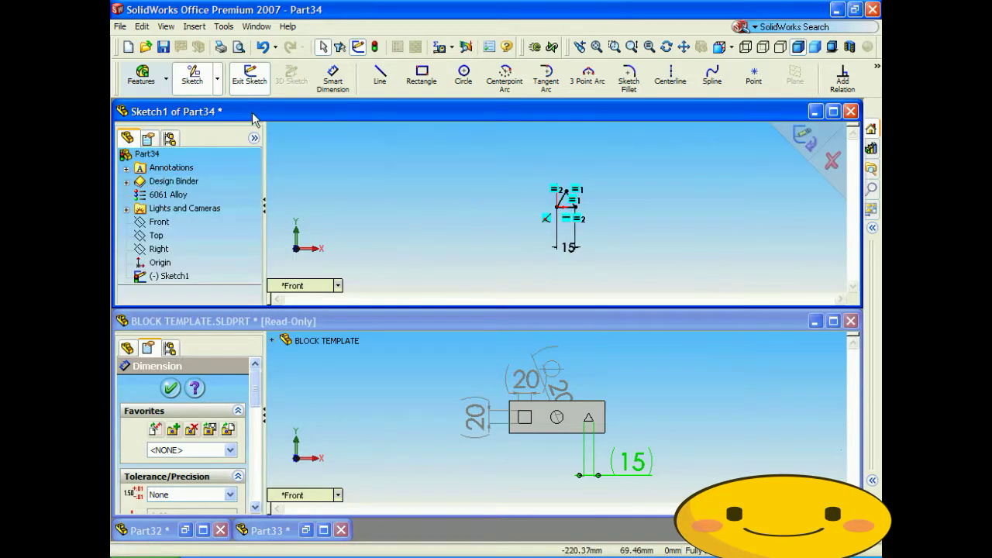
Extrude the triangle sketch as a blind boss 50 mm deep to form a prism
{"action": "left_click", "coordinate": [143, 78]}
{"action": "left_click", "coordinate": [250, 78]}
{"action": "left_click_drag", "start_coordinate": [254, 199], "coordinate": [254, 237]}
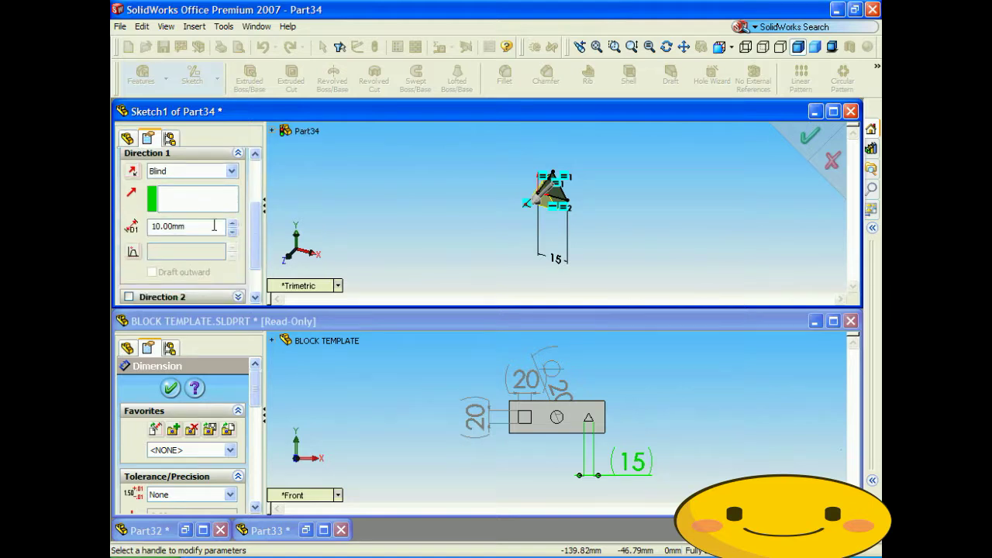
{"action": "type", "text": "50"}
{"action": "key", "text": "Return"}
{"action": "left_click_drag", "start_coordinate": [254, 257], "coordinate": [254, 175]}
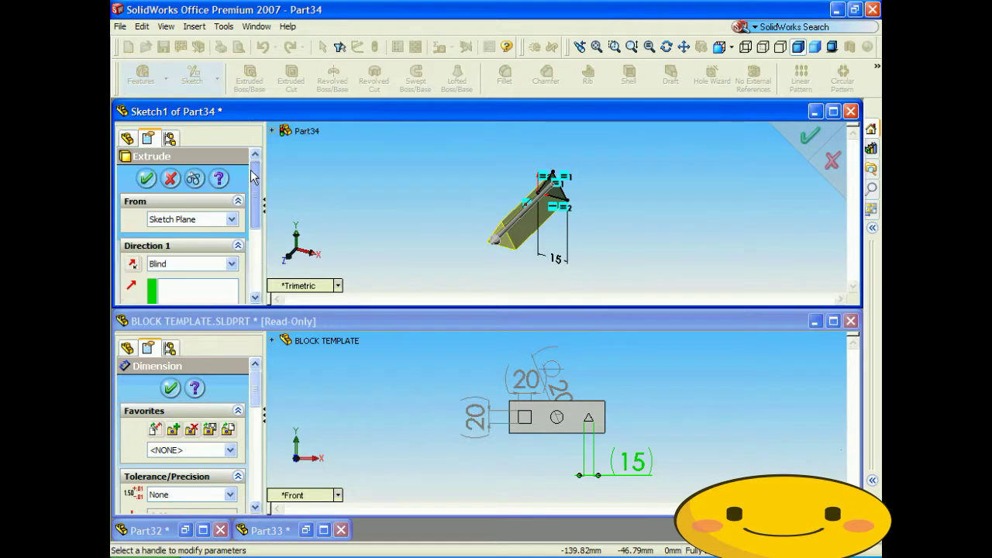
{"action": "left_click", "coordinate": [146, 178]}
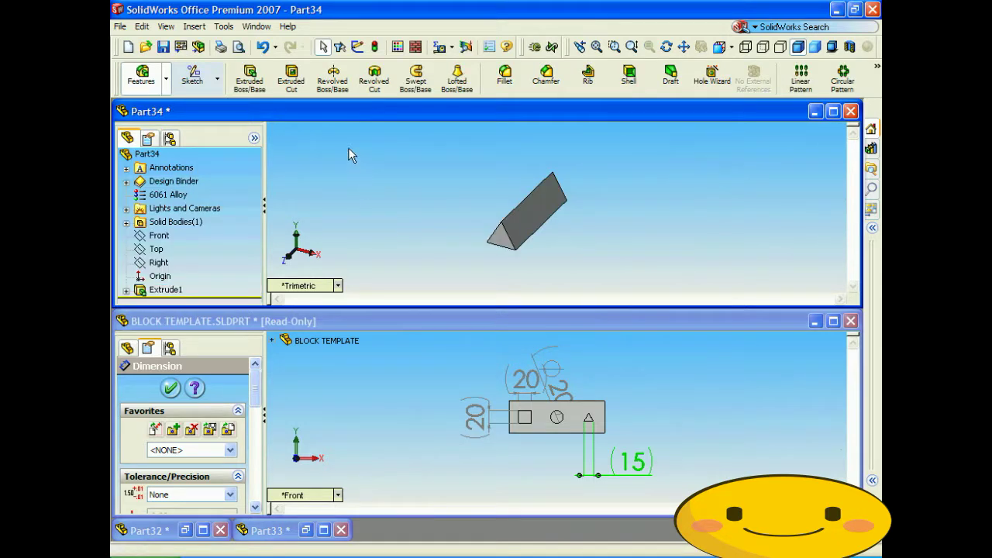
Color the extruded triangular prism blue
{"action": "left_click", "coordinate": [397, 46]}
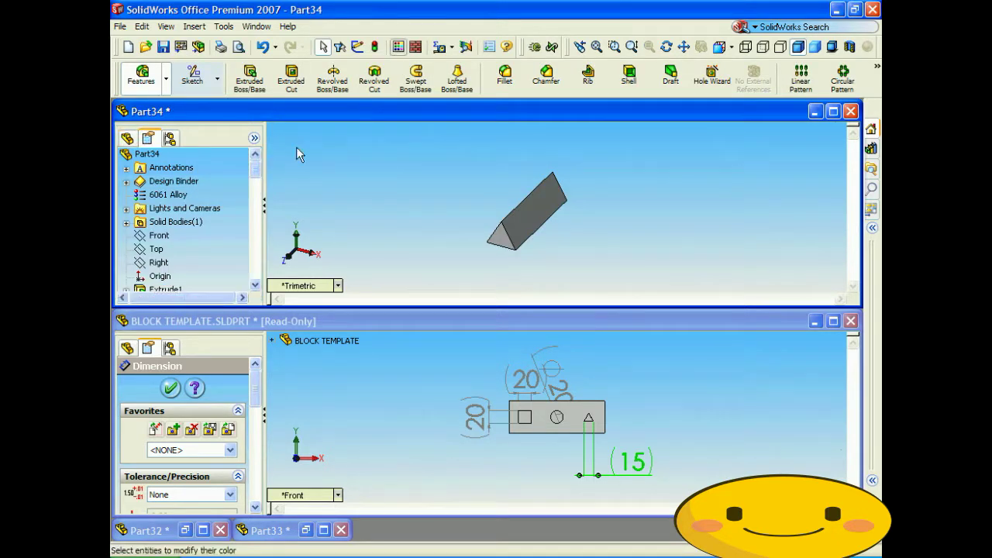
{"action": "mouse_move", "coordinate": [255, 164]}
{"action": "left_mouse_down"}
{"action": "mouse_move", "coordinate": [257, 204]}
{"action": "mouse_move", "coordinate": [255, 159]}
{"action": "left_mouse_up"}
{"action": "left_click", "coordinate": [207, 204]}
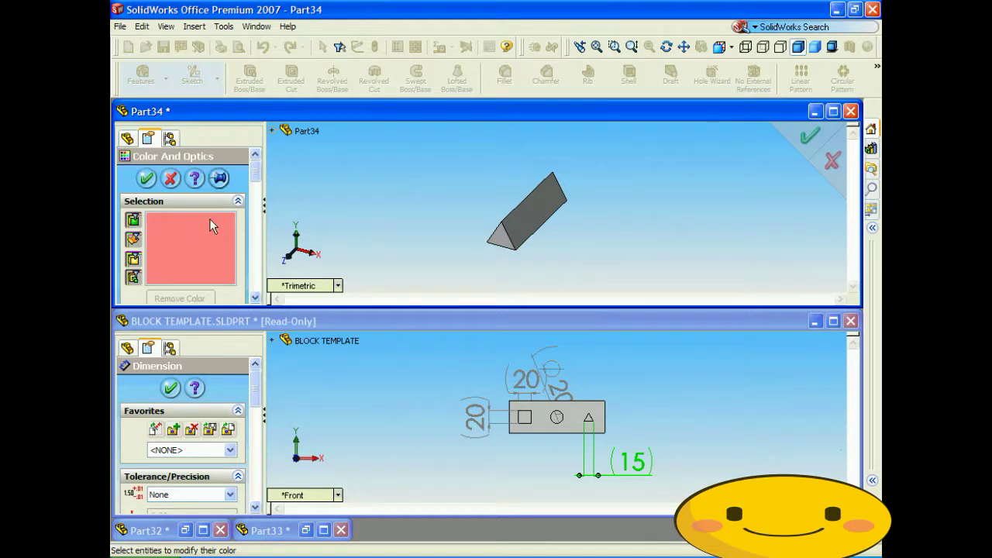
{"action": "left_click", "coordinate": [292, 134]}
{"action": "left_click", "coordinate": [145, 178]}
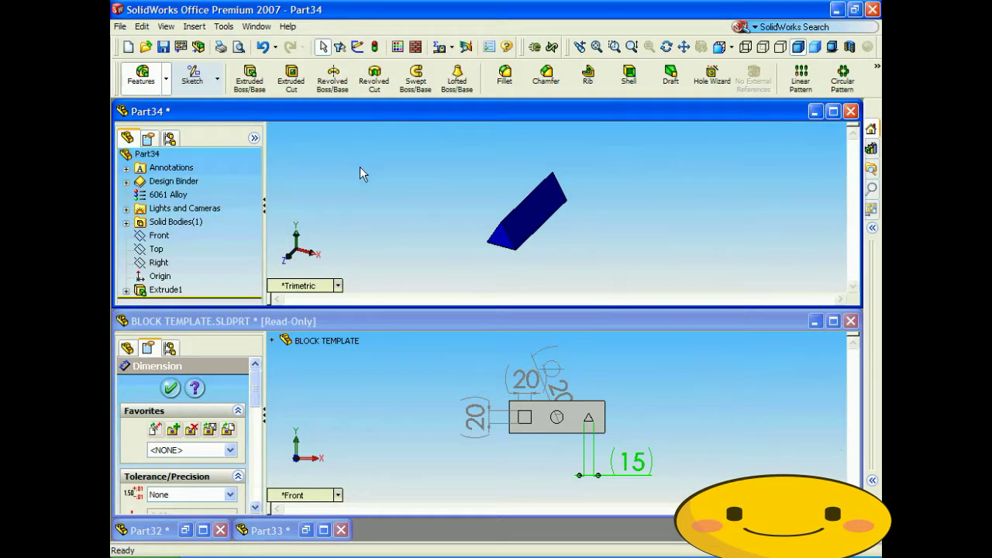
Examine the blue triangular prism from several angles
{"action": "key", "text": "Right"}
{"action": "key", "text": "Right"}
{"action": "key", "text": "Right"}
{"action": "key", "text": "Right"}
{"action": "key", "text": "Left"}
{"action": "key", "text": "Left"}
{"action": "key", "text": "Left"}
{"action": "key", "text": "Left"}
{"action": "key", "text": "Left"}
{"action": "key", "text": "Left"}
{"action": "key", "text": "Left"}
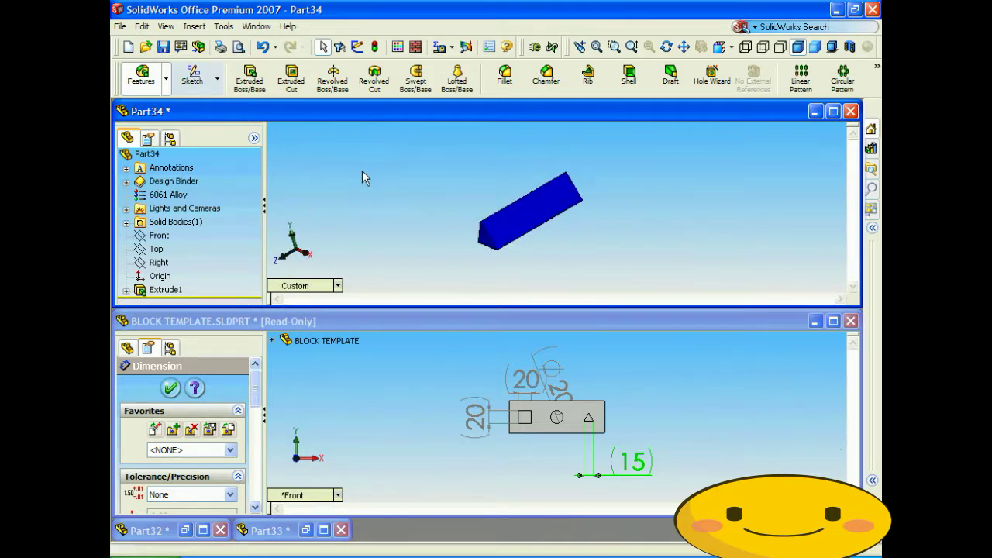
{"action": "key", "text": "Right"}
{"action": "key", "text": "Right"}
{"action": "key", "text": "Right"}
{"action": "key", "text": "Right"}
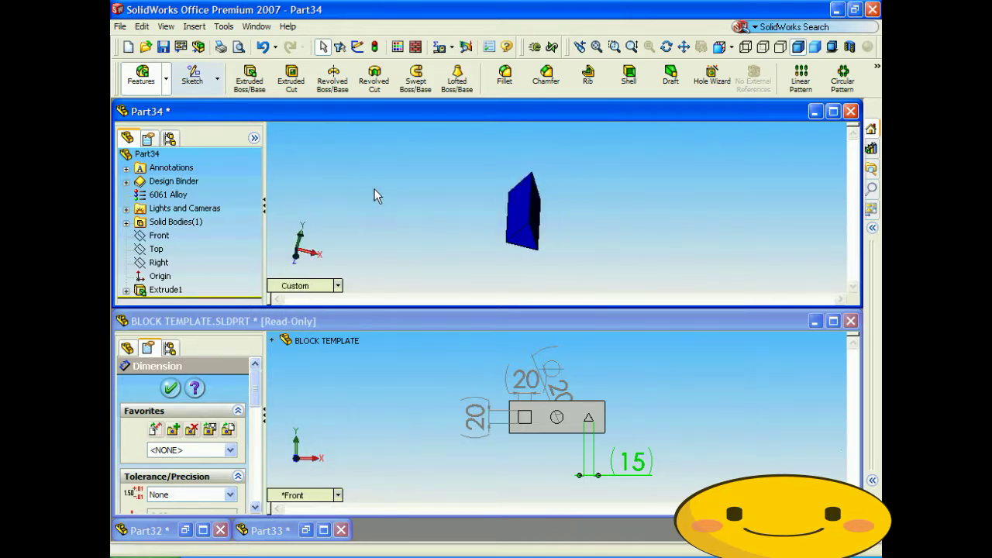
Restore the two minimized part windows and tile all four open part windows
{"action": "left_click", "coordinate": [306, 530]}
{"action": "left_click", "coordinate": [185, 530]}
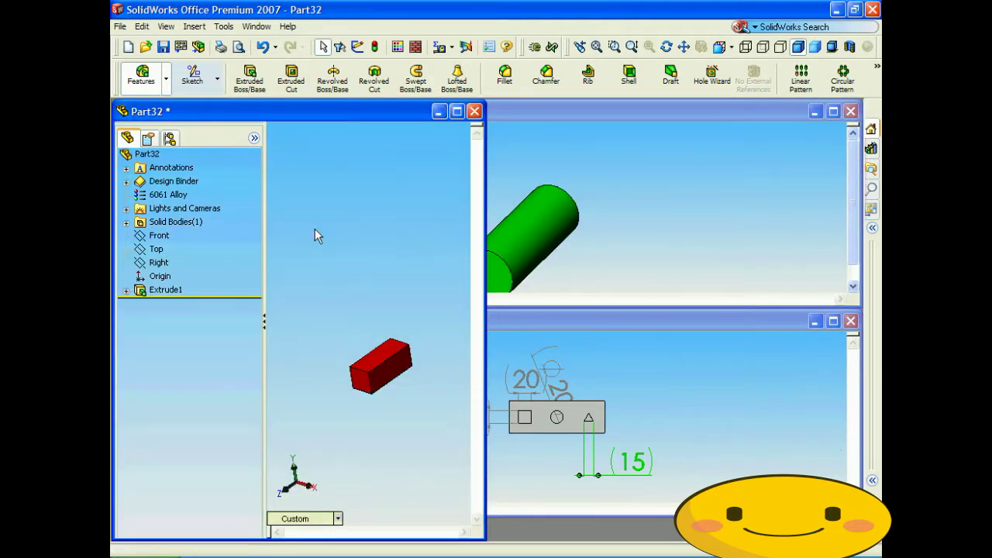
{"action": "left_click", "coordinate": [257, 26]}
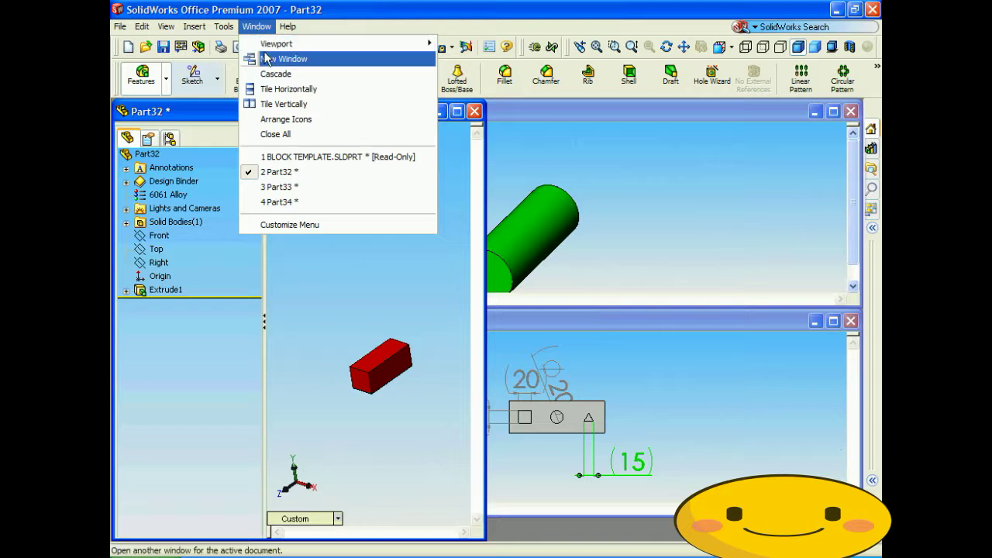
{"action": "left_click", "coordinate": [278, 90]}
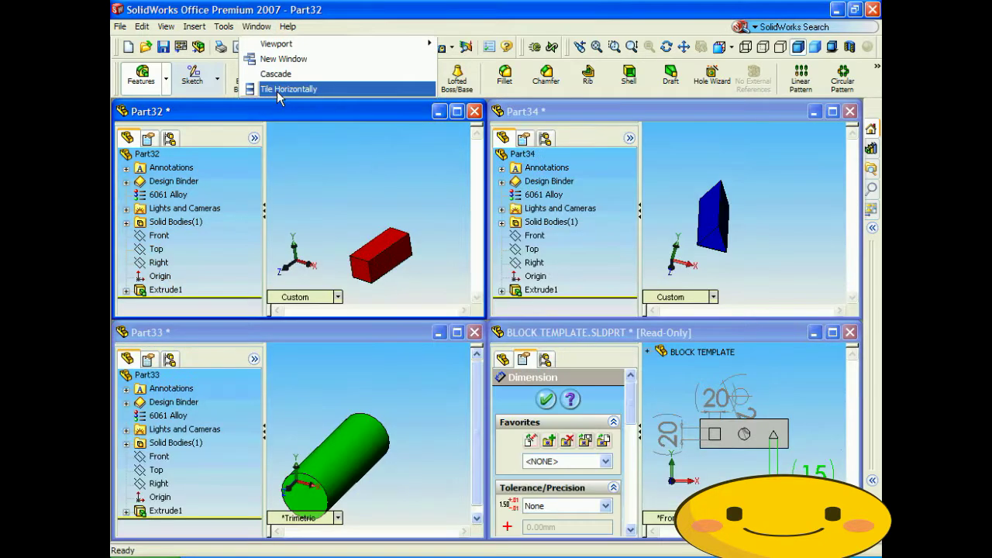
{"action": "left_click", "coordinate": [733, 341]}
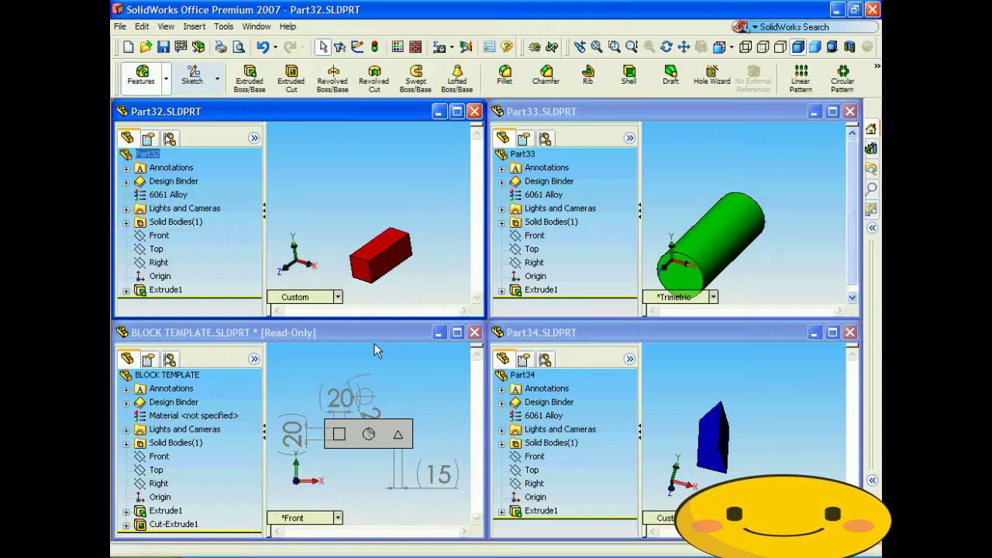
Create a new assembly from the ASM-MM-ANSI template
{"action": "left_click", "coordinate": [534, 457]}
{"action": "left_click", "coordinate": [367, 336]}
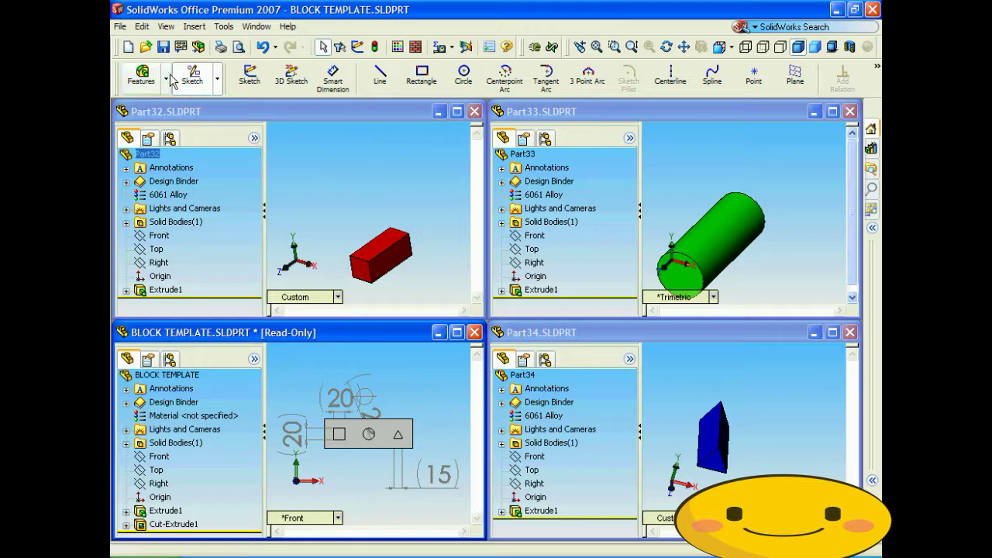
{"action": "left_click", "coordinate": [120, 25]}
{"action": "left_click", "coordinate": [135, 39]}
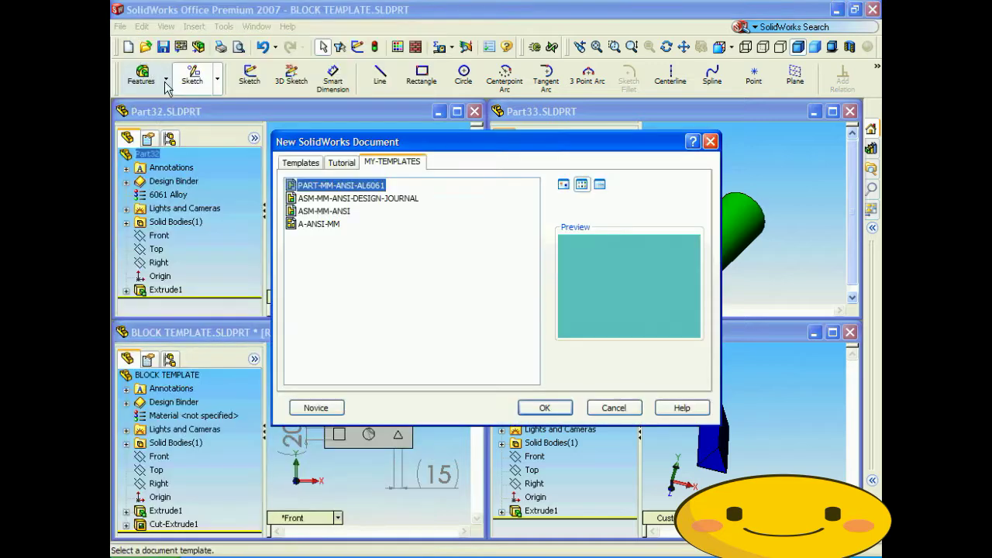
{"action": "left_click", "coordinate": [329, 212]}
{"action": "left_click", "coordinate": [544, 407]}
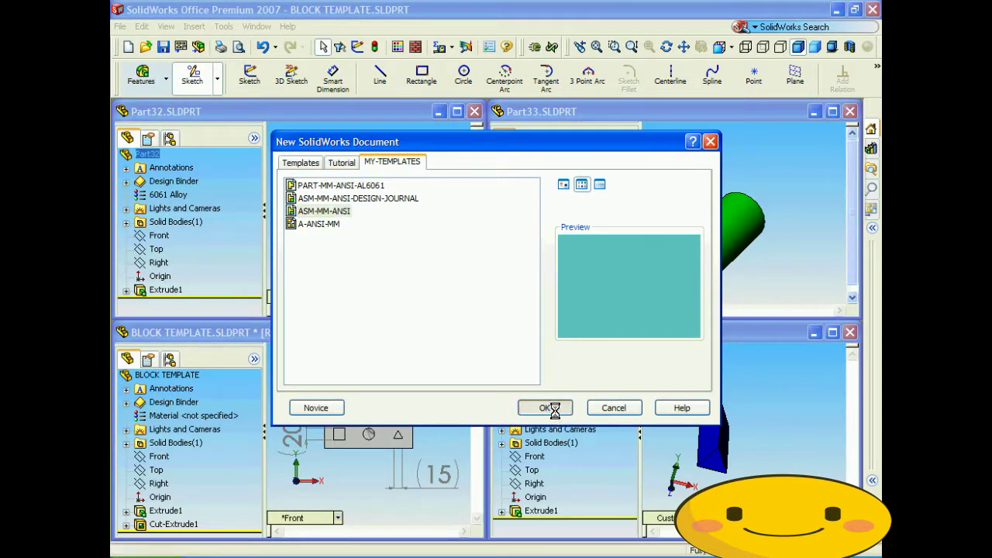
Tile the new assembly's window alongside the open parts and dismiss the component insertion
{"action": "left_click", "coordinate": [271, 27]}
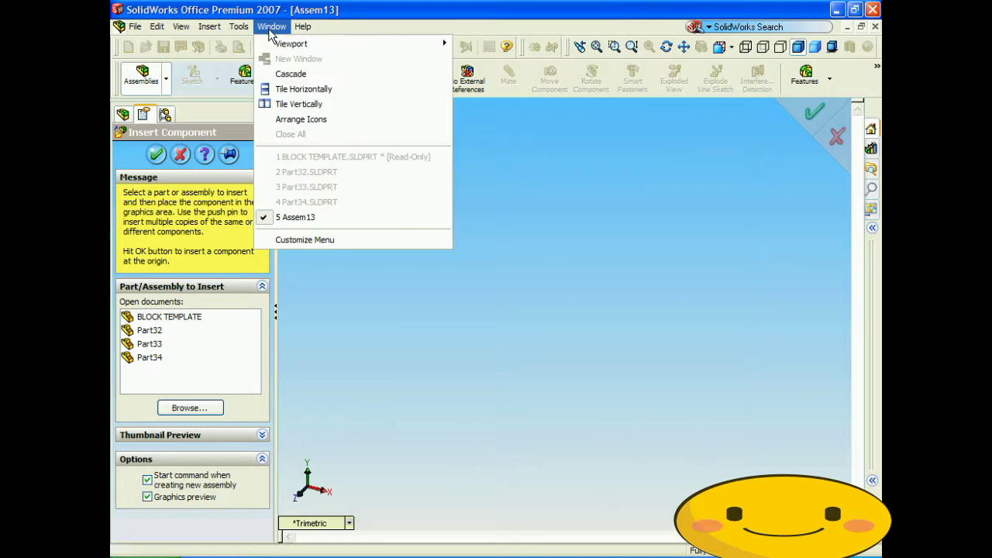
{"action": "left_click", "coordinate": [301, 90]}
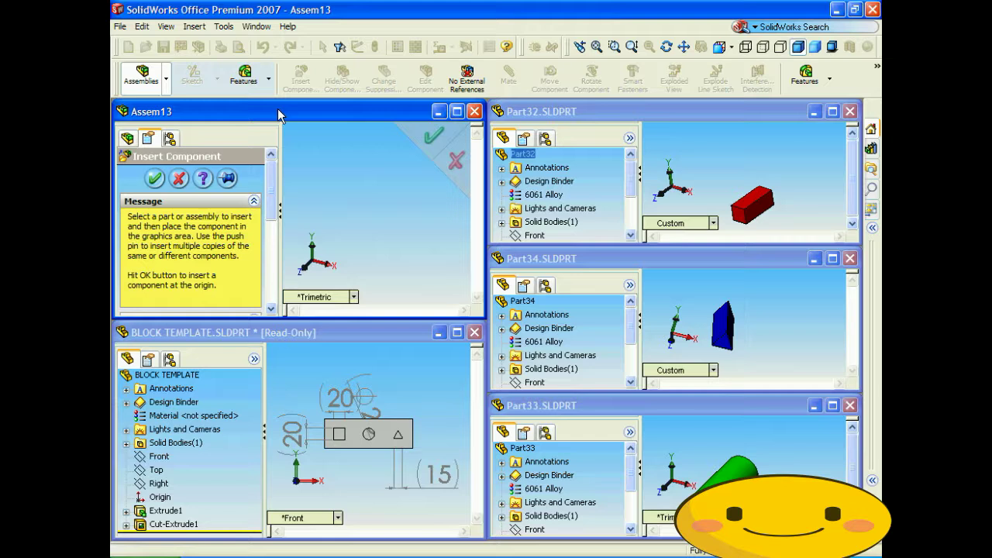
{"action": "left_click", "coordinate": [180, 179]}
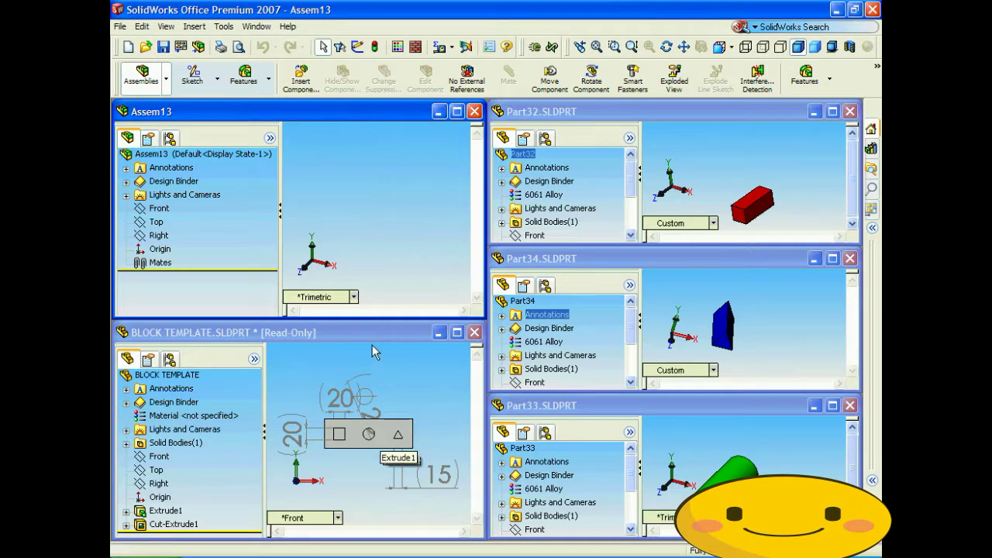
Place the block template in the assembly, and add the red square block just above it
{"action": "left_click", "coordinate": [381, 436]}
{"action": "left_click_drag", "start_coordinate": [392, 454], "coordinate": [386, 226]}
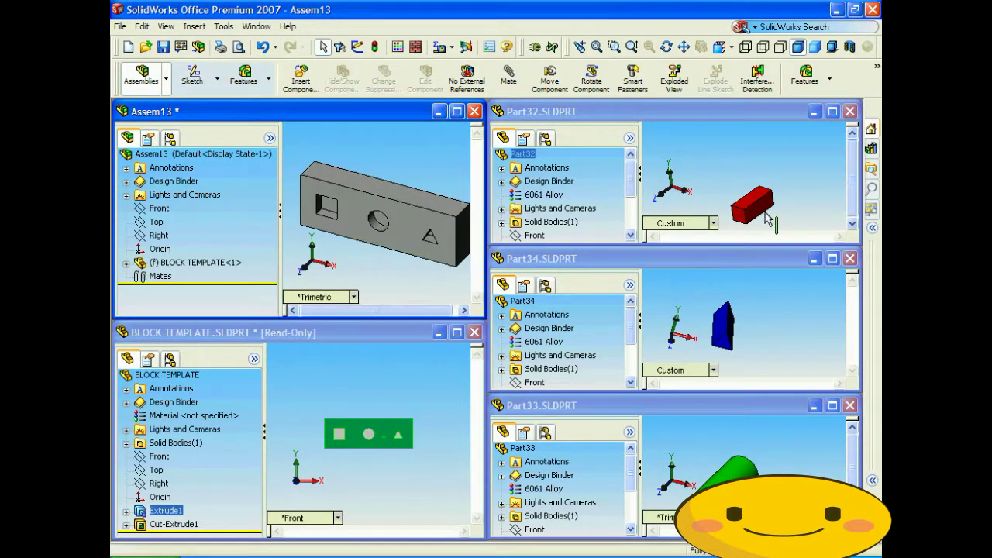
{"action": "left_click_drag", "start_coordinate": [755, 208], "coordinate": [402, 152]}
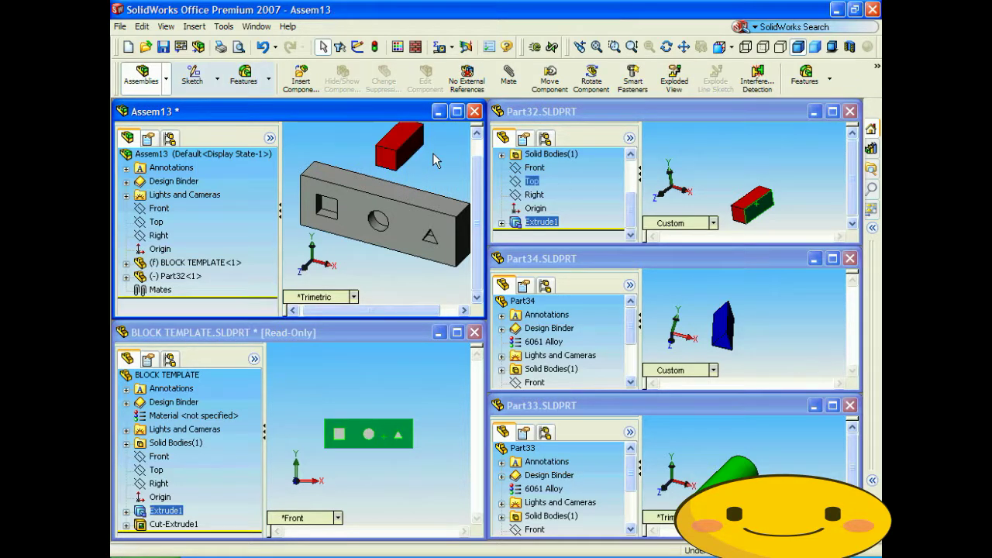
Add a coincident mate between the floor of the template's square pocket and the red block's end face
{"action": "left_click", "coordinate": [515, 72]}
{"action": "left_click", "coordinate": [329, 210]}
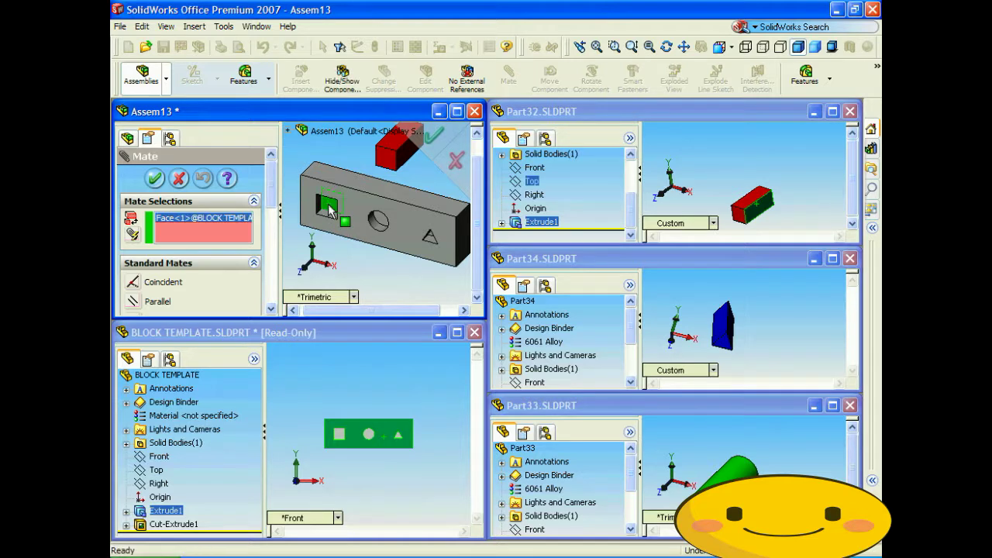
{"action": "middle_click_drag", "start_coordinate": [352, 152], "coordinate": [393, 160]}
{"action": "left_click", "coordinate": [394, 160]}
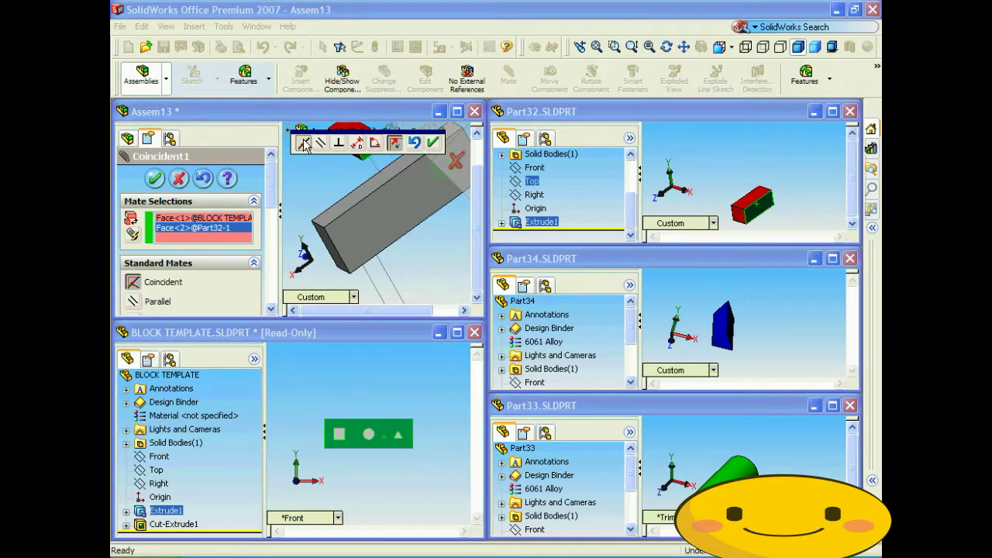
{"action": "left_click", "coordinate": [433, 142]}
Add a coincident mate between one inner wall of the square pocket and a long face of the red block
{"action": "middle_click_drag", "start_coordinate": [409, 213], "coordinate": [447, 220]}
{"action": "scroll", "coordinate": [325, 163], "scroll_direction": "down", "scroll_amount": 3}
{"action": "scroll", "coordinate": [334, 169], "scroll_direction": "down", "scroll_amount": 2}
{"action": "left_click", "coordinate": [339, 177]}
{"action": "scroll", "coordinate": [339, 175], "scroll_direction": "up", "scroll_amount": 5}
{"action": "middle_click_drag", "start_coordinate": [341, 174], "coordinate": [433, 189]}
{"action": "left_click", "coordinate": [428, 188]}
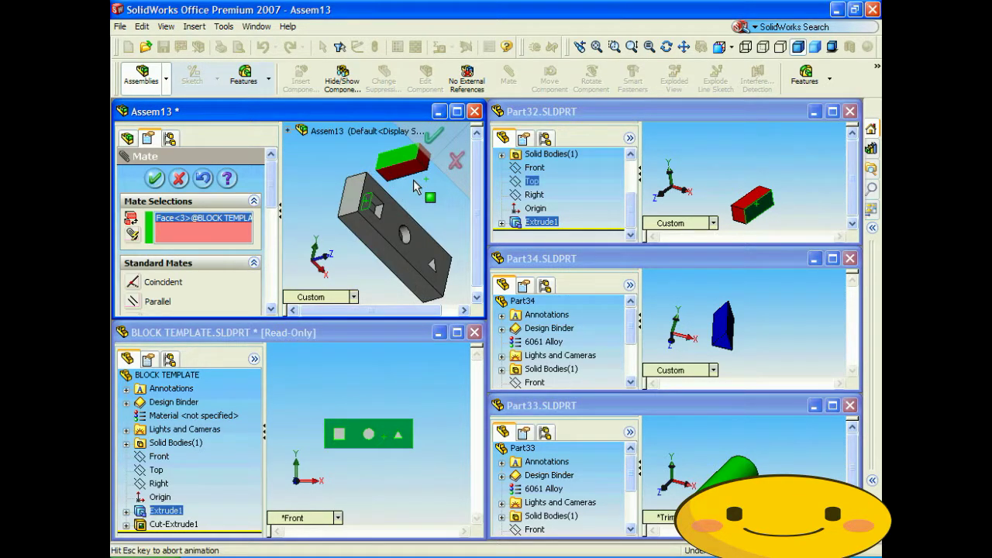
{"action": "left_click", "coordinate": [449, 160]}
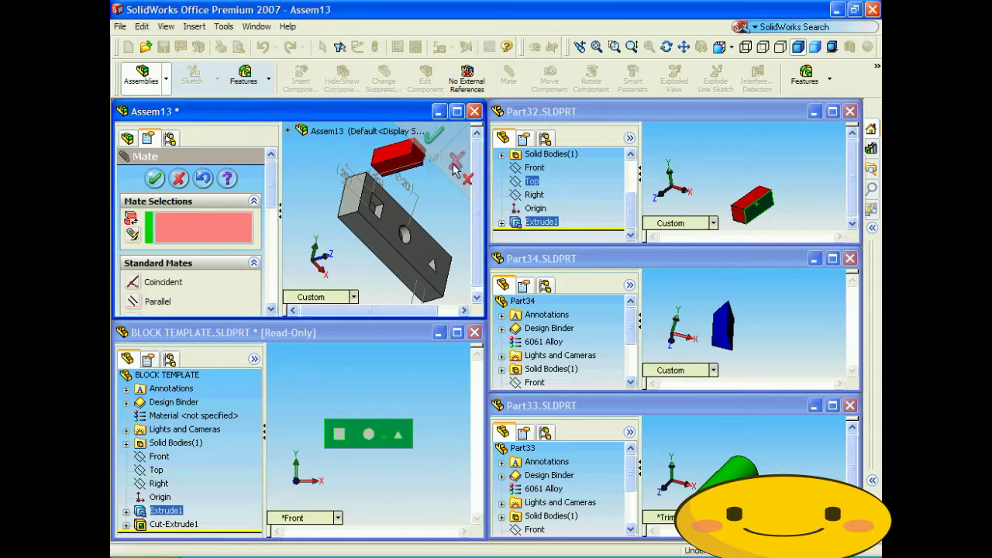
Mate another long face of the red block coincident with the adjacent square pocket wall, and finish mating
{"action": "left_click", "coordinate": [400, 164]}
{"action": "middle_click_drag", "start_coordinate": [400, 164], "coordinate": [381, 227]}
{"action": "scroll", "coordinate": [380, 230], "scroll_direction": "down", "scroll_amount": 3}
{"action": "scroll", "coordinate": [380, 233], "scroll_direction": "down", "scroll_amount": 3}
{"action": "left_click", "coordinate": [366, 208]}
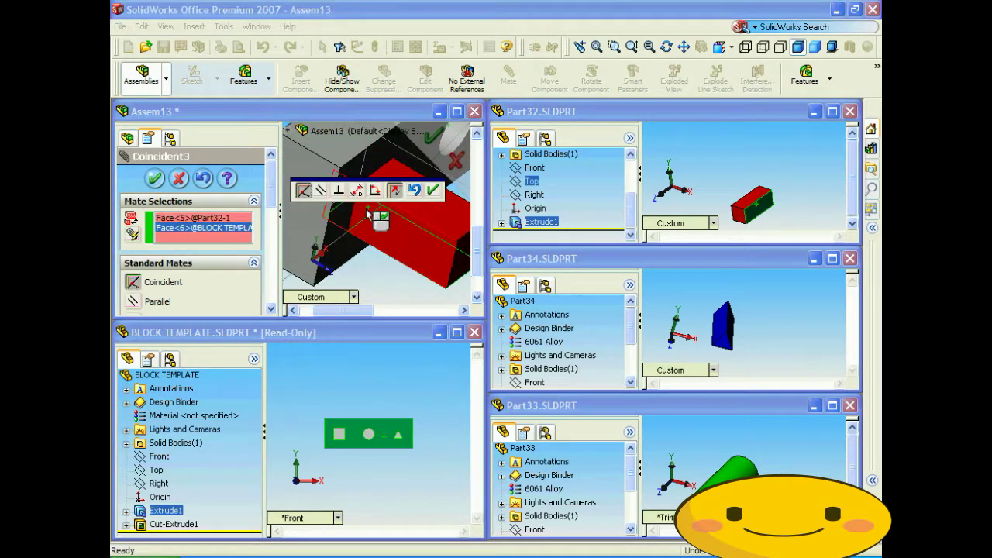
{"action": "left_click", "coordinate": [433, 190]}
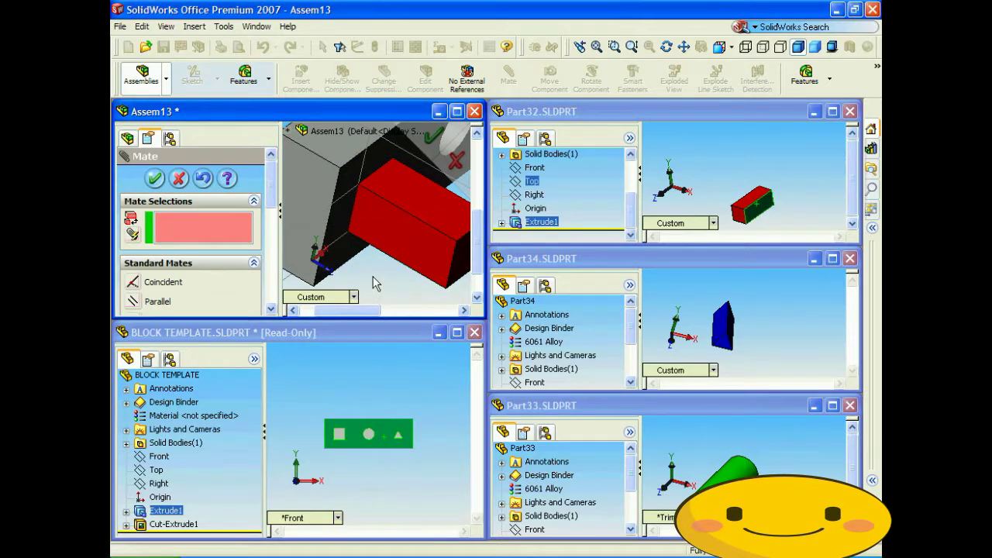
{"action": "scroll", "coordinate": [373, 284], "scroll_direction": "up", "scroll_amount": 6}
{"action": "middle_click_drag", "start_coordinate": [406, 245], "coordinate": [432, 135]}
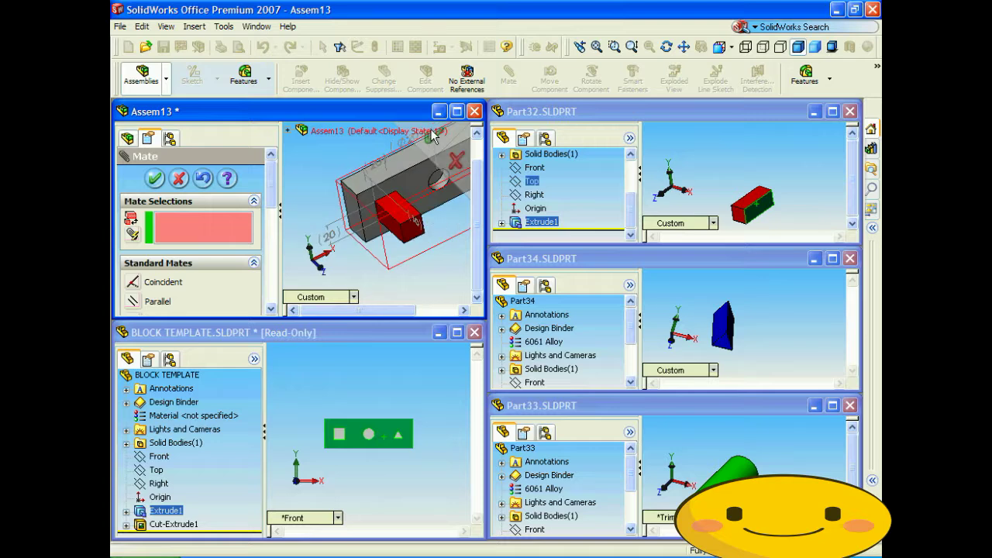
{"action": "left_click", "coordinate": [163, 181]}
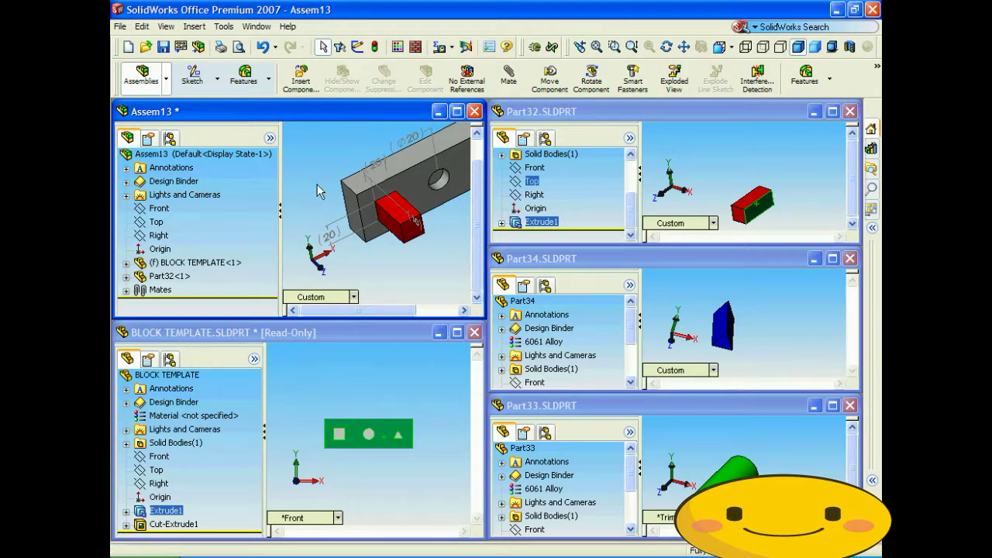
Add the green cylinder to the assembly in the free space below the block template
{"action": "scroll", "coordinate": [320, 192], "scroll_direction": "down", "scroll_amount": 3}
{"action": "middle_click_drag", "start_coordinate": [343, 195], "coordinate": [422, 311]}
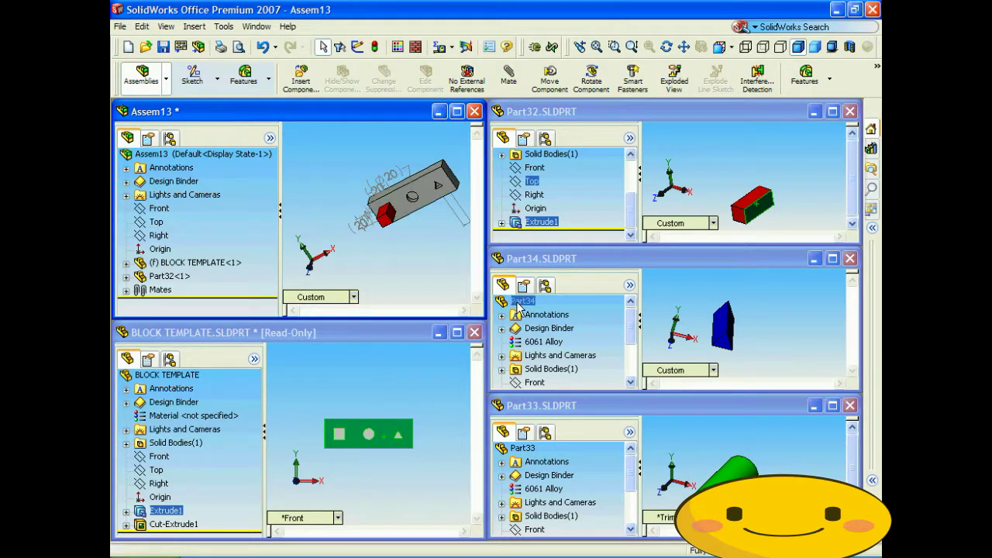
{"action": "left_click_drag", "start_coordinate": [722, 476], "coordinate": [406, 253]}
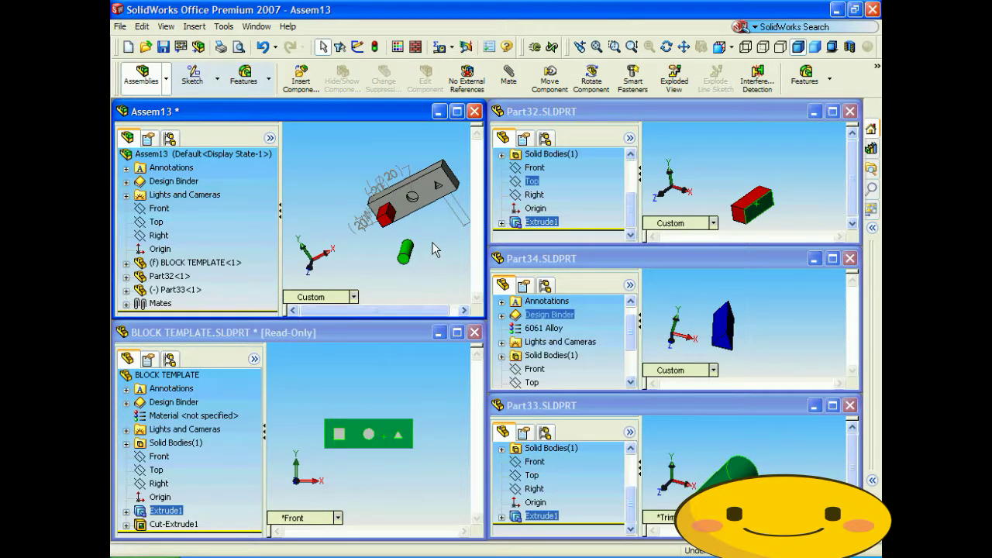
Add a coincident mate between the floor of the round pocket and the green cylinder's end face
{"action": "left_click", "coordinate": [508, 75]}
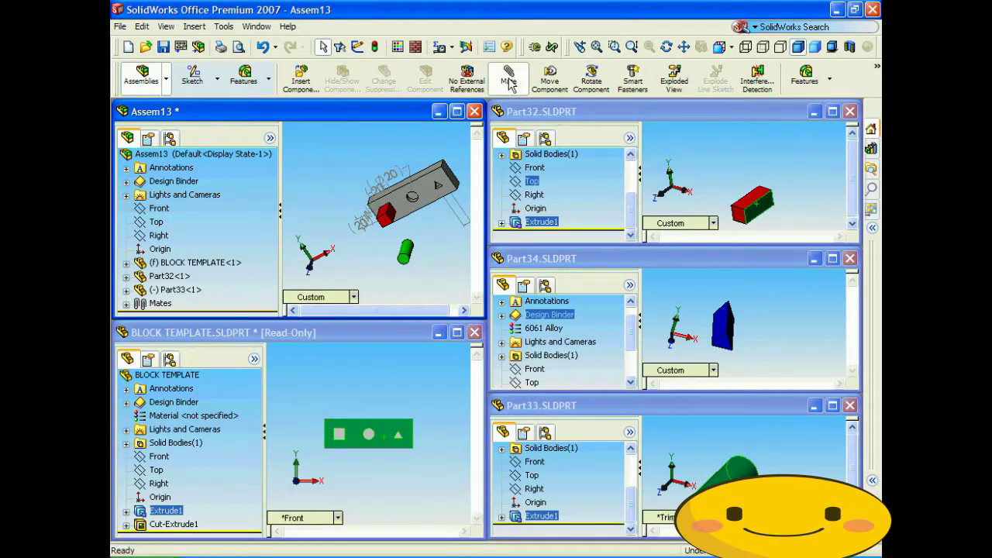
{"action": "left_click", "coordinate": [413, 216]}
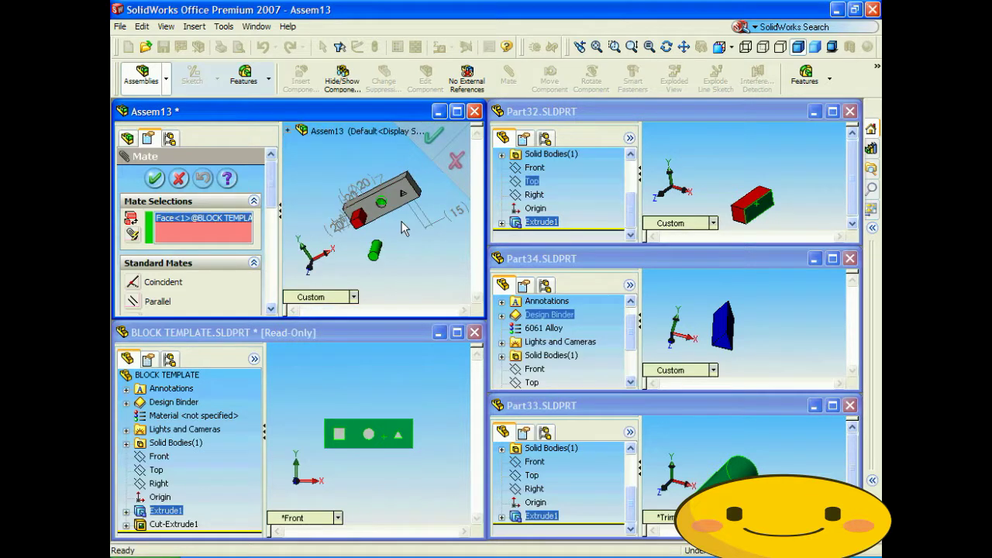
{"action": "middle_click_drag", "start_coordinate": [396, 234], "coordinate": [388, 206]}
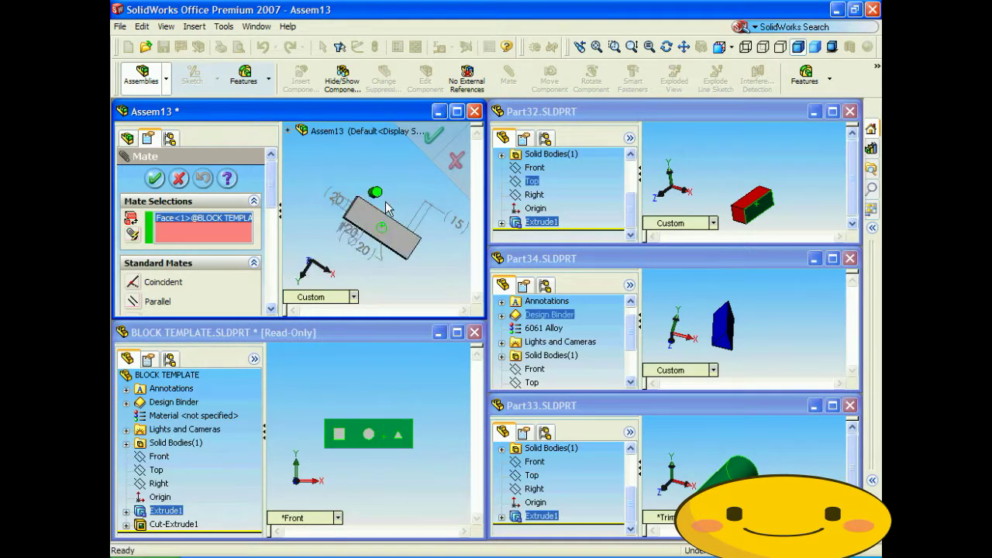
{"action": "scroll", "coordinate": [379, 197], "scroll_direction": "down", "scroll_amount": 4}
{"action": "left_click", "coordinate": [374, 195]}
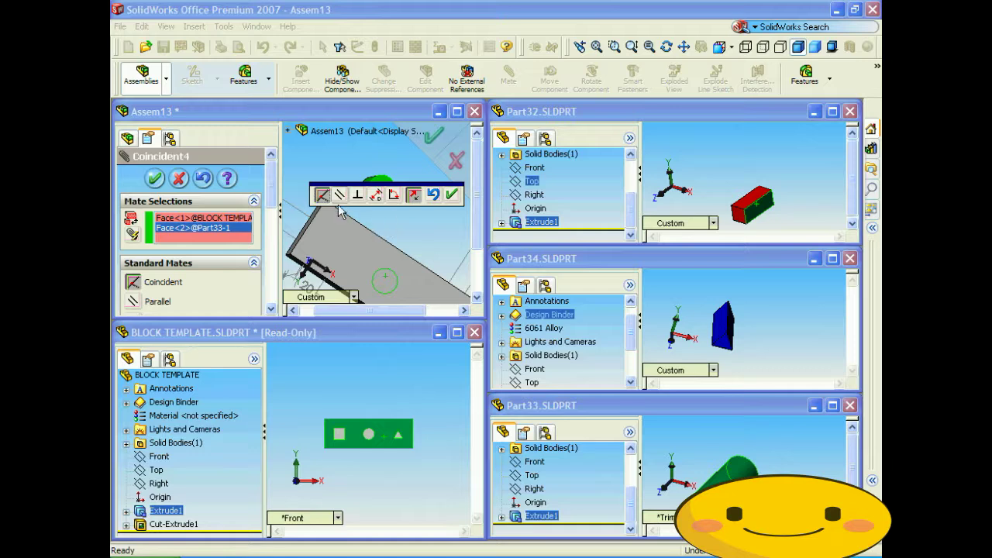
{"action": "left_click", "coordinate": [452, 194]}
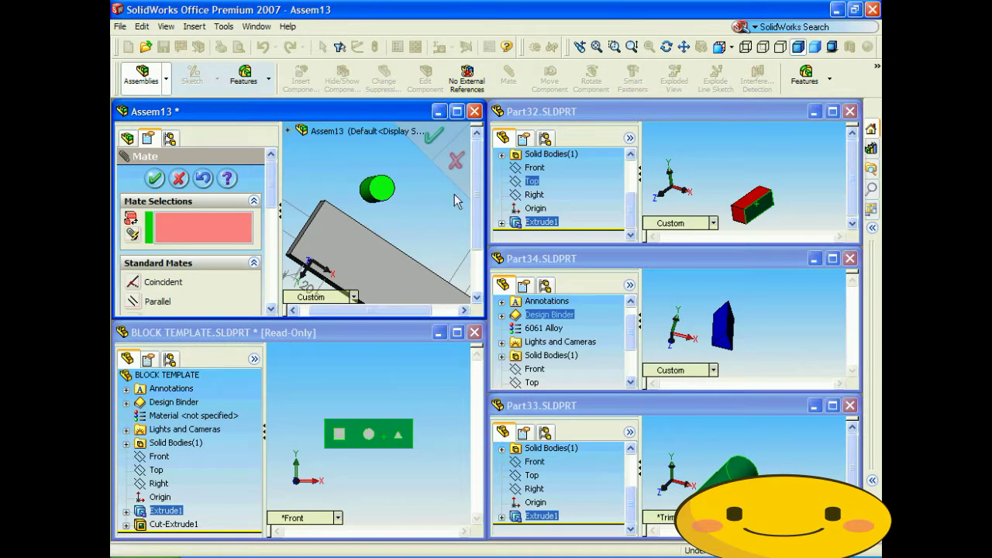
Show the temporary axes of the components in the assembly
{"action": "scroll", "coordinate": [427, 232], "scroll_direction": "up", "scroll_amount": 4}
{"action": "middle_click_drag", "start_coordinate": [426, 236], "coordinate": [395, 283]}
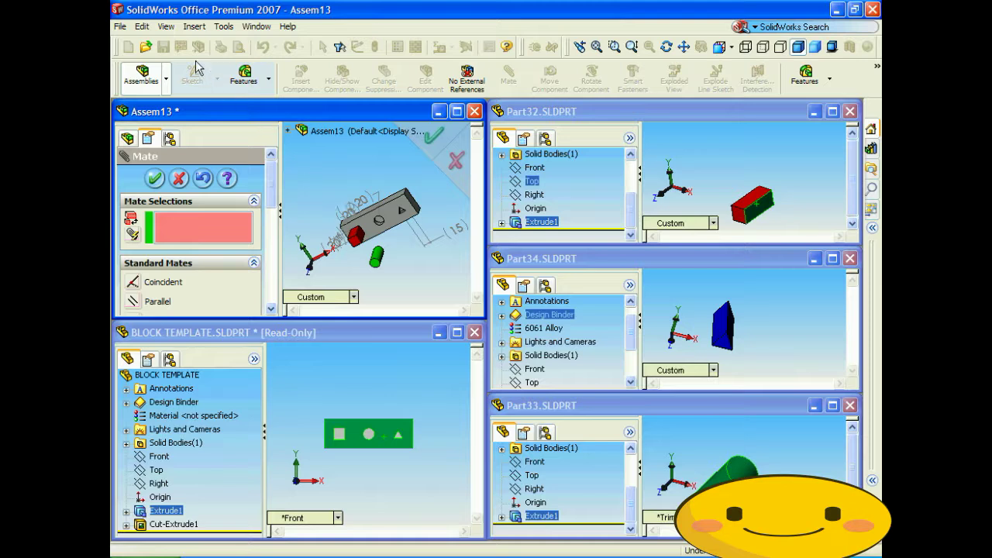
{"action": "left_click", "coordinate": [169, 28]}
{"action": "left_click", "coordinate": [215, 165]}
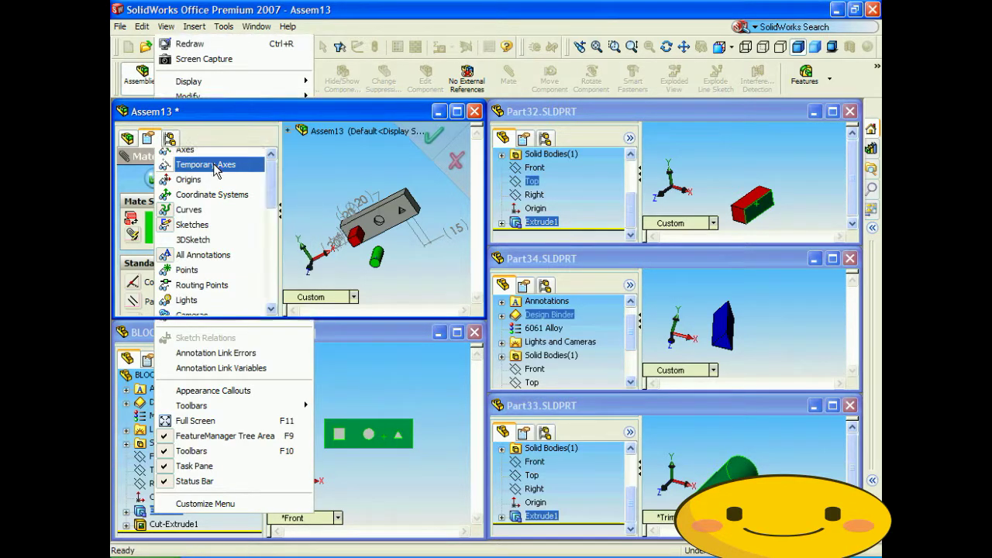
Add a coincident mate between the green cylinder's axis and the round pocket's axis
{"action": "scroll", "coordinate": [406, 248], "scroll_direction": "down", "scroll_amount": 5}
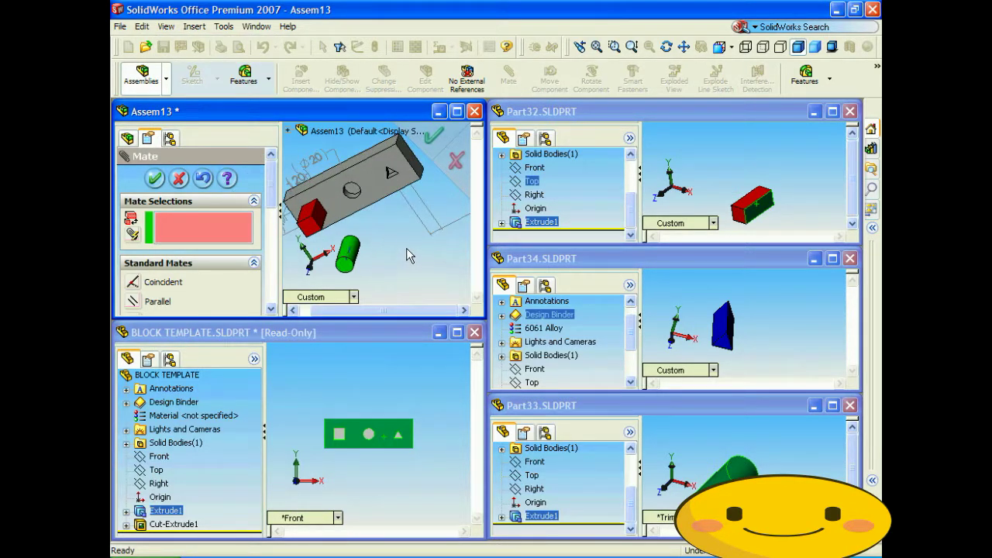
{"action": "scroll", "coordinate": [353, 255], "scroll_direction": "down", "scroll_amount": 2}
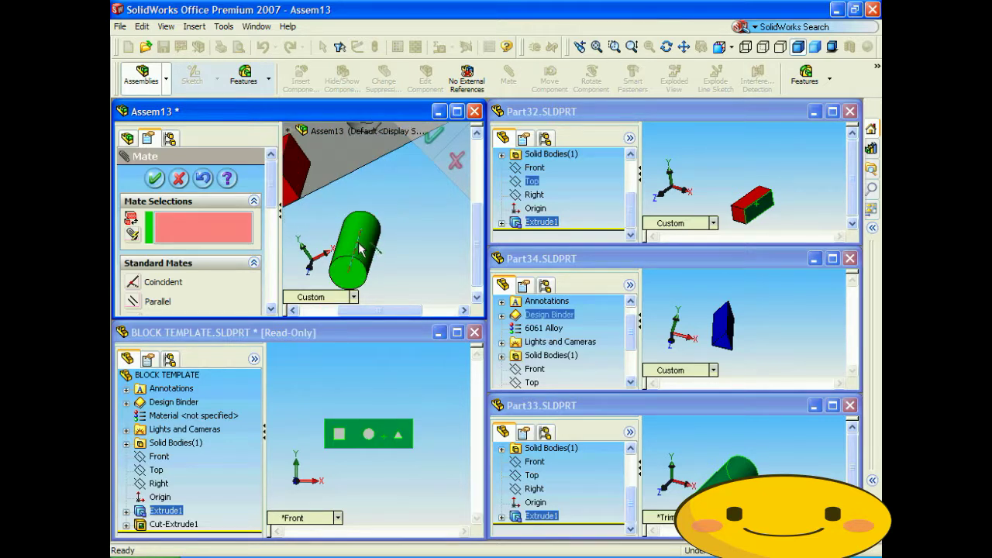
{"action": "left_click", "coordinate": [359, 248]}
{"action": "scroll", "coordinate": [380, 217], "scroll_direction": "up", "scroll_amount": 3}
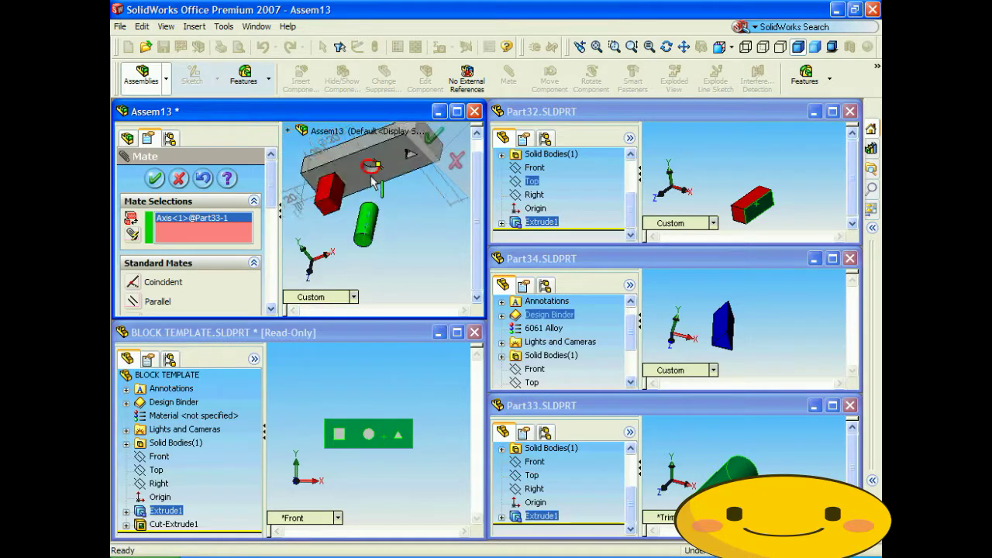
{"action": "scroll", "coordinate": [373, 180], "scroll_direction": "down", "scroll_amount": 2}
{"action": "scroll", "coordinate": [375, 175], "scroll_direction": "down", "scroll_amount": 2}
{"action": "left_click", "coordinate": [376, 170]}
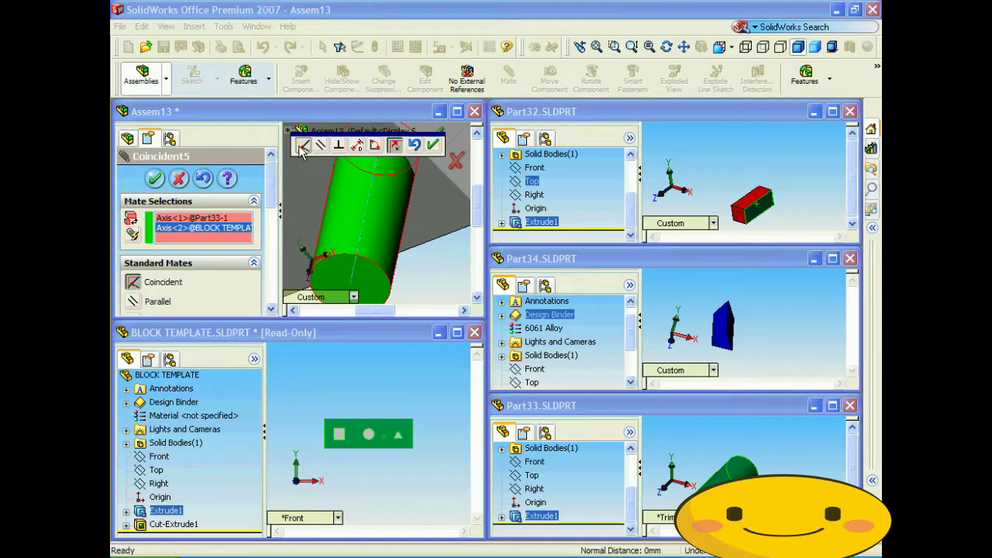
{"action": "left_click", "coordinate": [432, 145]}
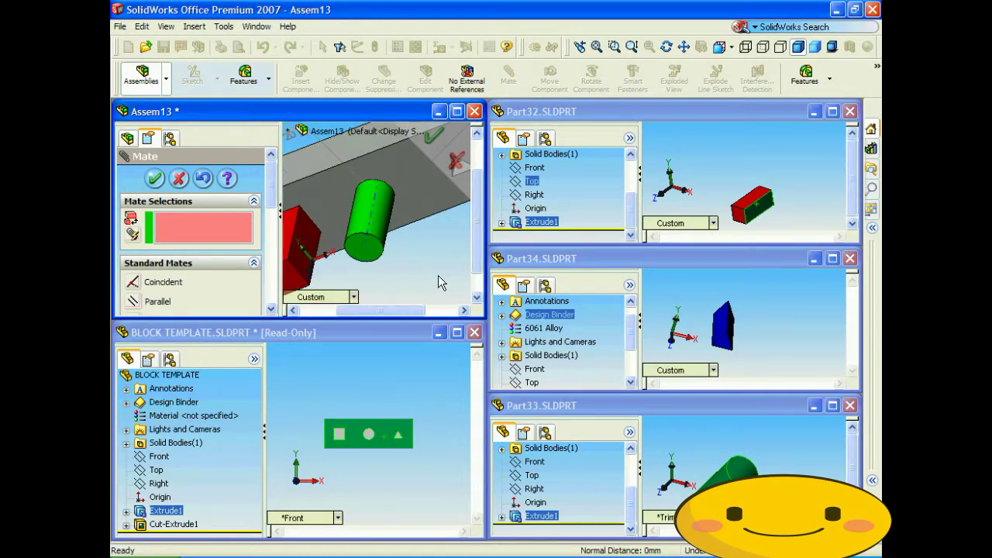
{"action": "key", "text": "f"}
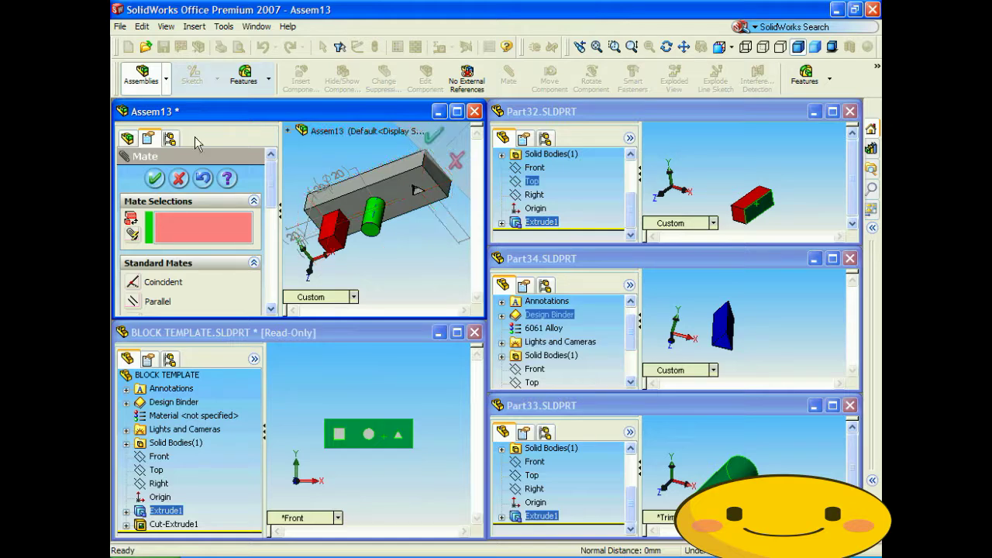
Finish the mate command and add the blue triangular part to the assembly in the free space below the block template
{"action": "left_click", "coordinate": [154, 178]}
{"action": "middle_click_drag", "start_coordinate": [410, 275], "coordinate": [401, 277]}
{"action": "middle_click_drag", "start_coordinate": [457, 264], "coordinate": [726, 336]}
{"action": "middle_click_drag", "start_coordinate": [687, 269], "coordinate": [669, 307]}
{"action": "left_click_drag", "start_coordinate": [669, 308], "coordinate": [403, 279]}
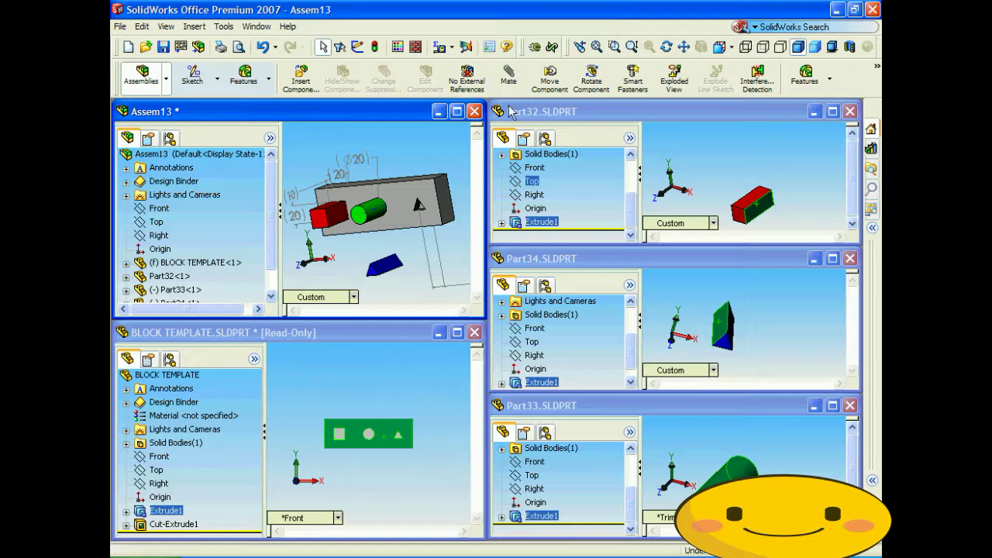
Add a coincident mate between the floor of the triangular pocket and the blue prism's end face
{"action": "left_click", "coordinate": [508, 76]}
{"action": "scroll", "coordinate": [426, 223], "scroll_direction": "down", "scroll_amount": 5}
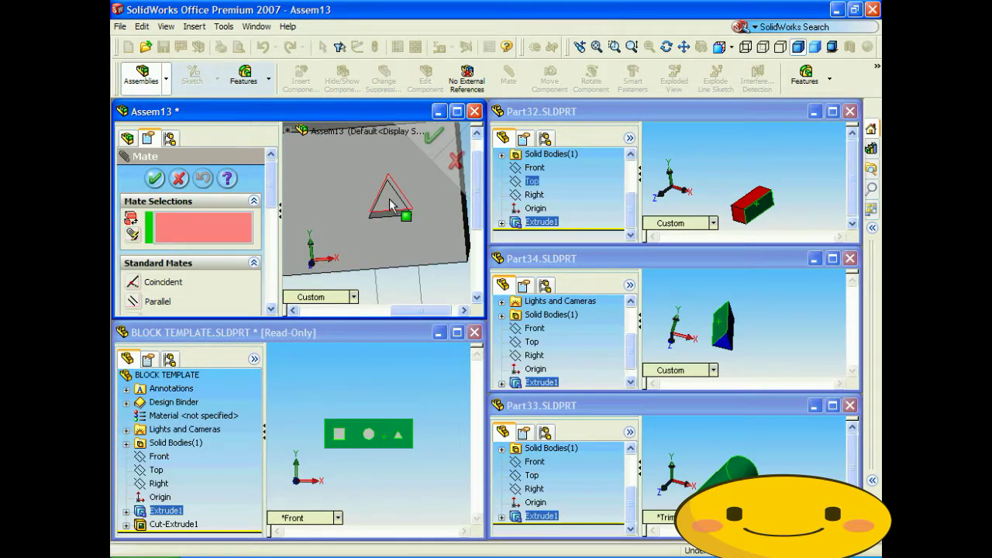
{"action": "left_click", "coordinate": [390, 205]}
{"action": "scroll", "coordinate": [380, 232], "scroll_direction": "up", "scroll_amount": 4}
{"action": "scroll", "coordinate": [358, 240], "scroll_direction": "down", "scroll_amount": 5}
{"action": "left_click", "coordinate": [358, 195]}
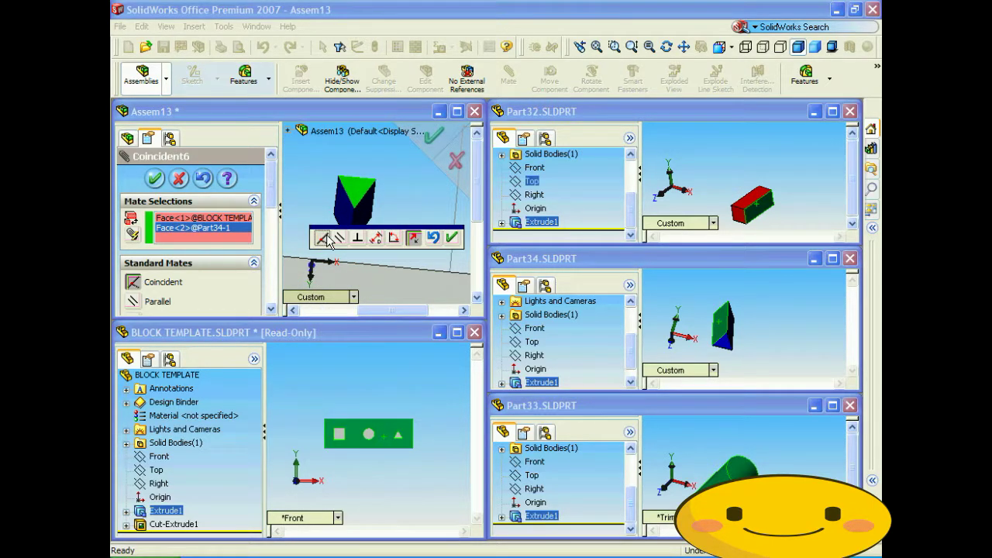
{"action": "left_click", "coordinate": [451, 237]}
Add a coincident mate between the blue prism's flat bottom face and the bottom wall of the triangular pocket
{"action": "scroll", "coordinate": [393, 246], "scroll_direction": "up", "scroll_amount": 3}
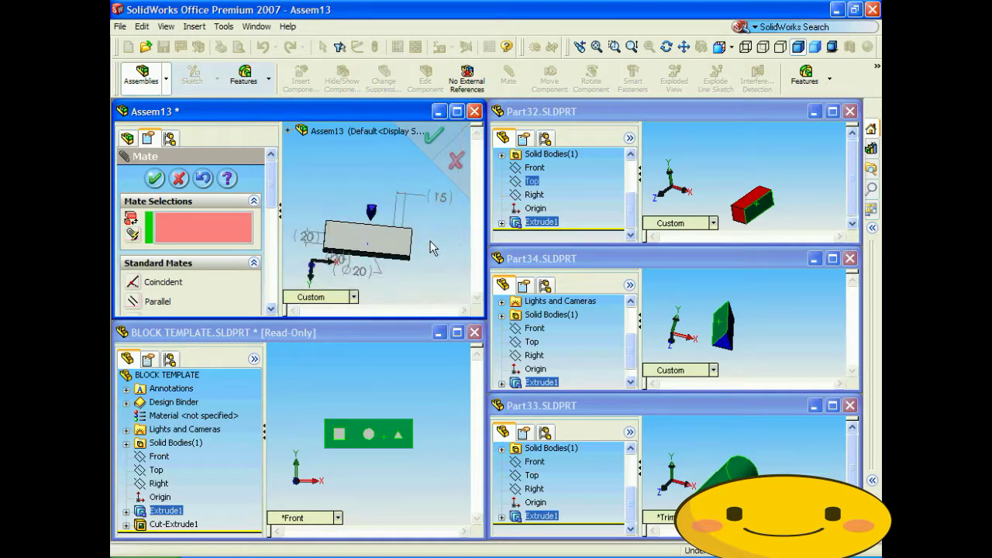
{"action": "key", "text": "Up"}
{"action": "key", "text": "Up"}
{"action": "key", "text": "Up"}
{"action": "key", "text": "Up"}
{"action": "key", "text": "Up"}
{"action": "key", "text": "Up"}
{"action": "key", "text": "Up"}
{"action": "key", "text": "Up"}
{"action": "key", "text": "Up"}
{"action": "key", "text": "Up"}
{"action": "key", "text": "Up"}
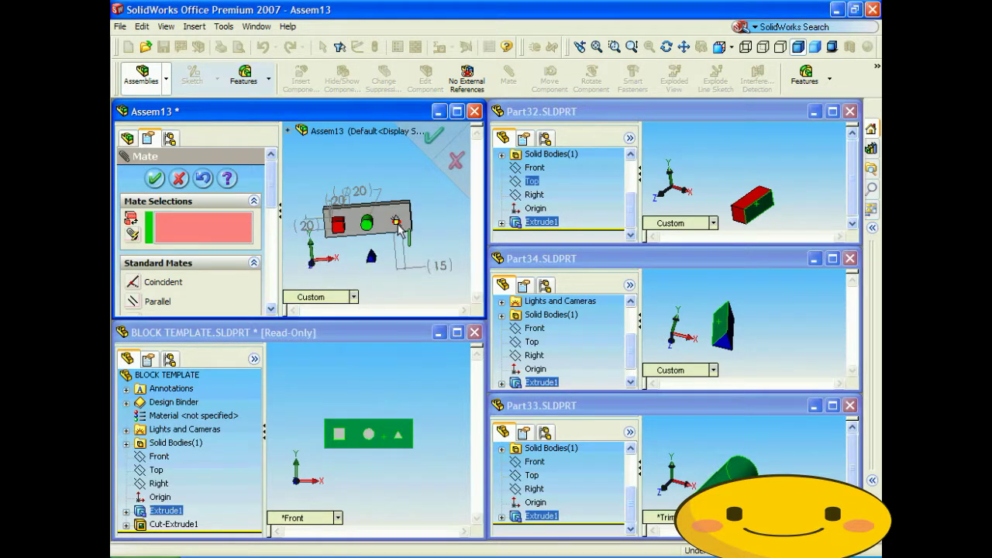
{"action": "scroll", "coordinate": [374, 264], "scroll_direction": "down", "scroll_amount": 3}
{"action": "left_click", "coordinate": [384, 220]}
{"action": "scroll", "coordinate": [387, 225], "scroll_direction": "up", "scroll_amount": 3}
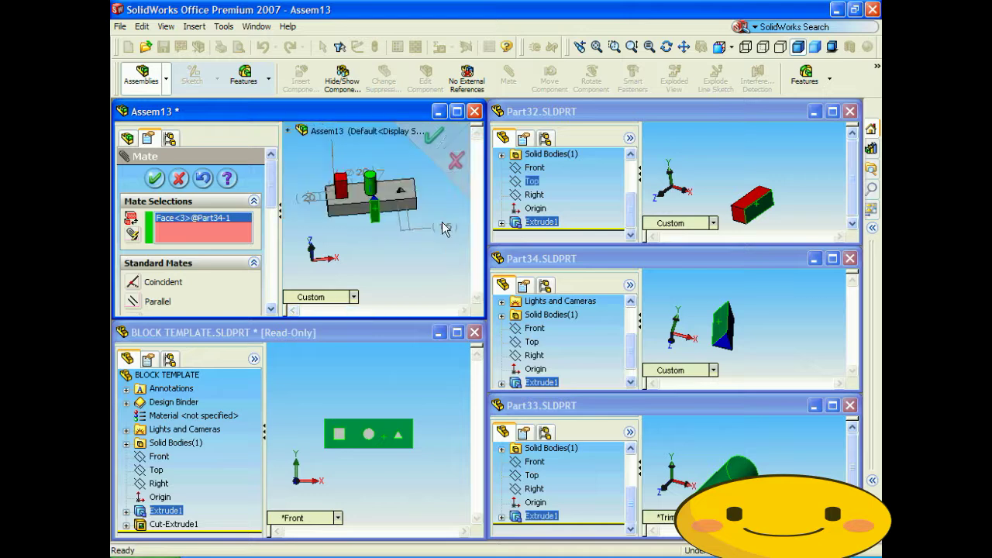
{"action": "middle_click_drag", "start_coordinate": [411, 219], "coordinate": [397, 194]}
{"action": "scroll", "coordinate": [378, 193], "scroll_direction": "down", "scroll_amount": 3}
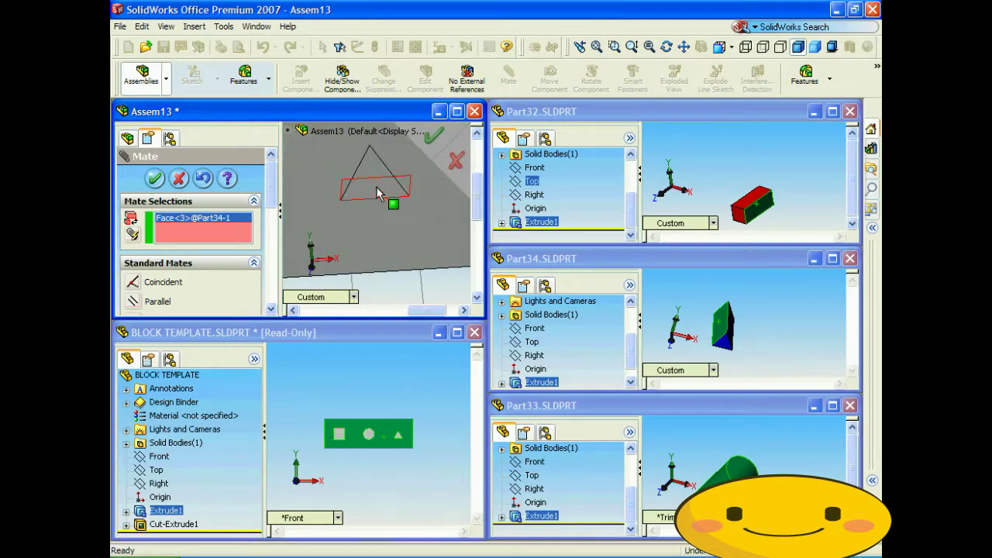
{"action": "left_click", "coordinate": [378, 193]}
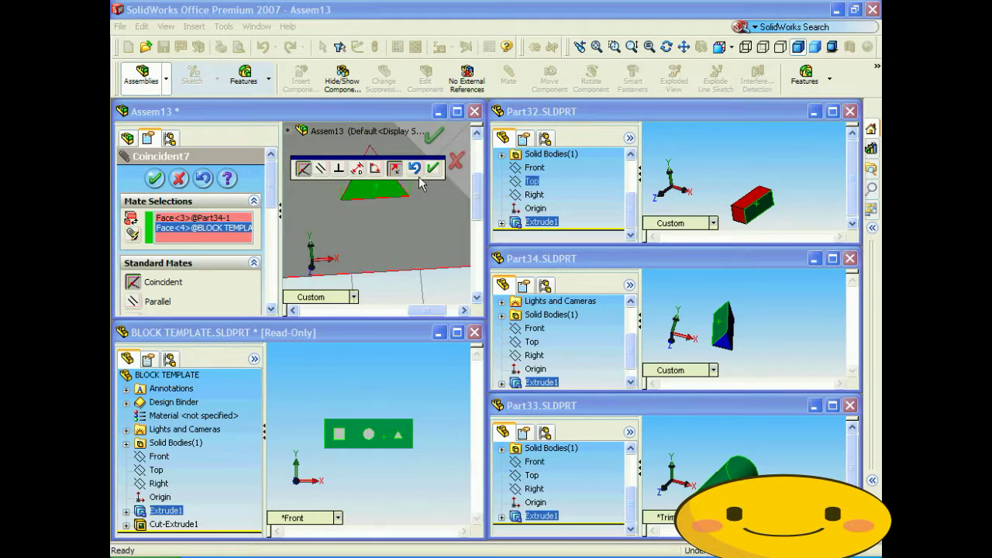
{"action": "left_click", "coordinate": [434, 170]}
Move the blue prism clear of the green cylinder and mate its slanted side face coincident with the triangular pocket's matching wall
{"action": "key", "text": "ctrl+7"}
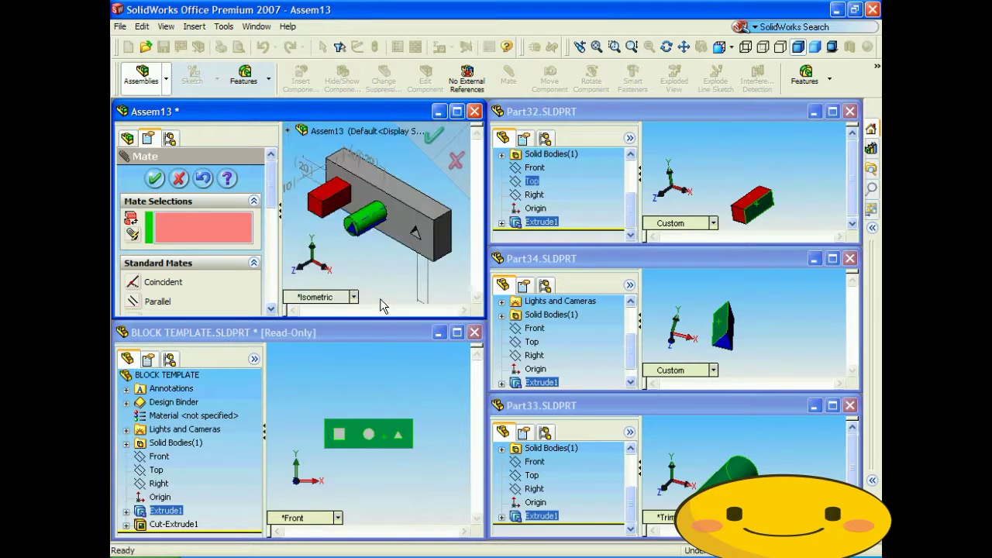
{"action": "scroll", "coordinate": [370, 240], "scroll_direction": "down", "scroll_amount": 3}
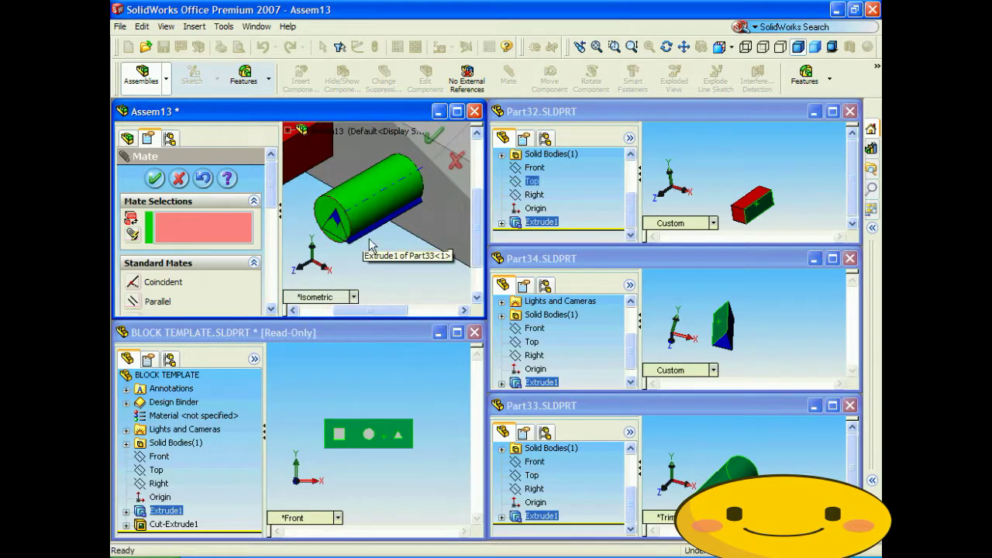
{"action": "left_click_drag", "start_coordinate": [371, 238], "coordinate": [413, 250]}
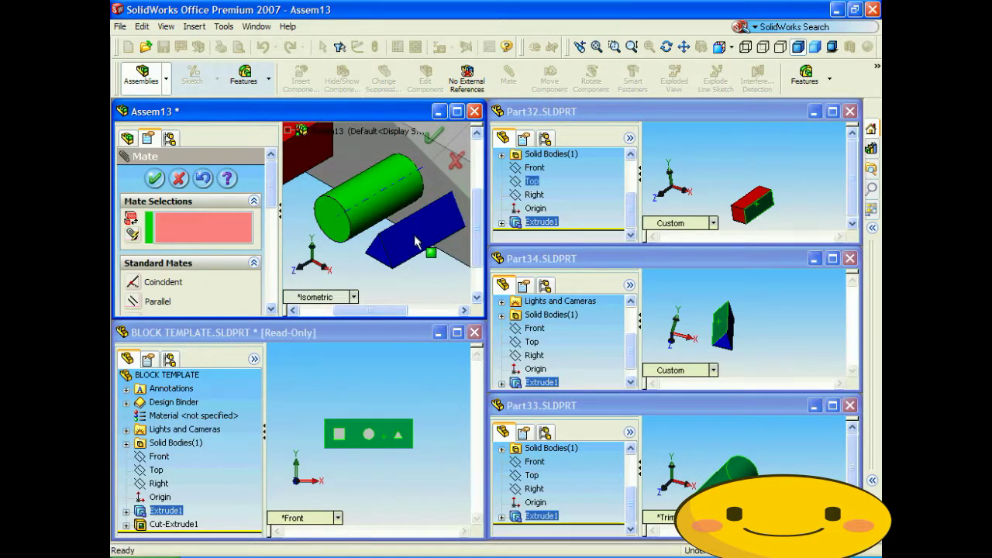
{"action": "left_click", "coordinate": [412, 250]}
{"action": "middle_click_drag", "start_coordinate": [413, 250], "coordinate": [400, 214]}
{"action": "left_click", "coordinate": [399, 199]}
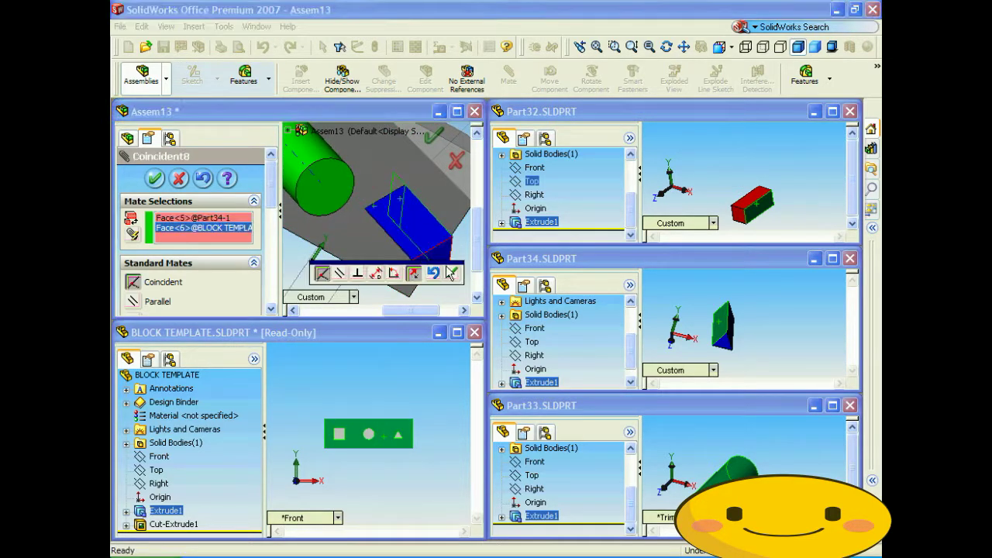
{"action": "left_click", "coordinate": [452, 273]}
{"action": "scroll", "coordinate": [327, 265], "scroll_direction": "up", "scroll_amount": 5}
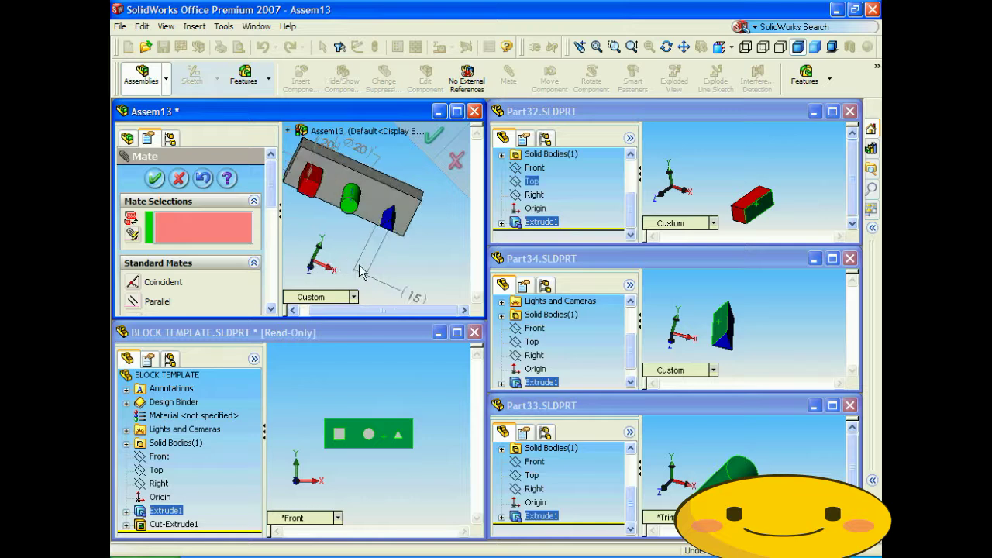
{"action": "scroll", "coordinate": [326, 265], "scroll_direction": "up", "scroll_amount": 2}
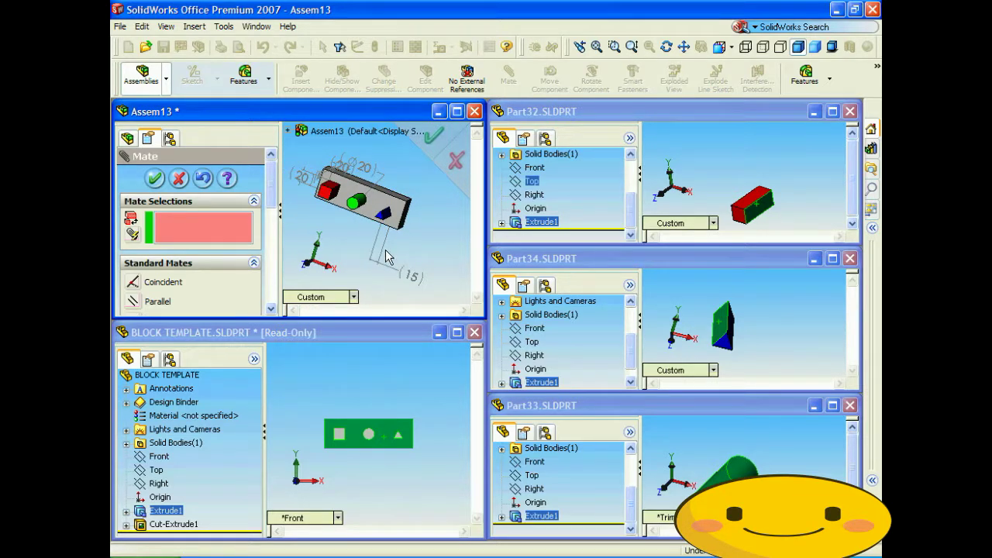
{"action": "left_click", "coordinate": [154, 178]}
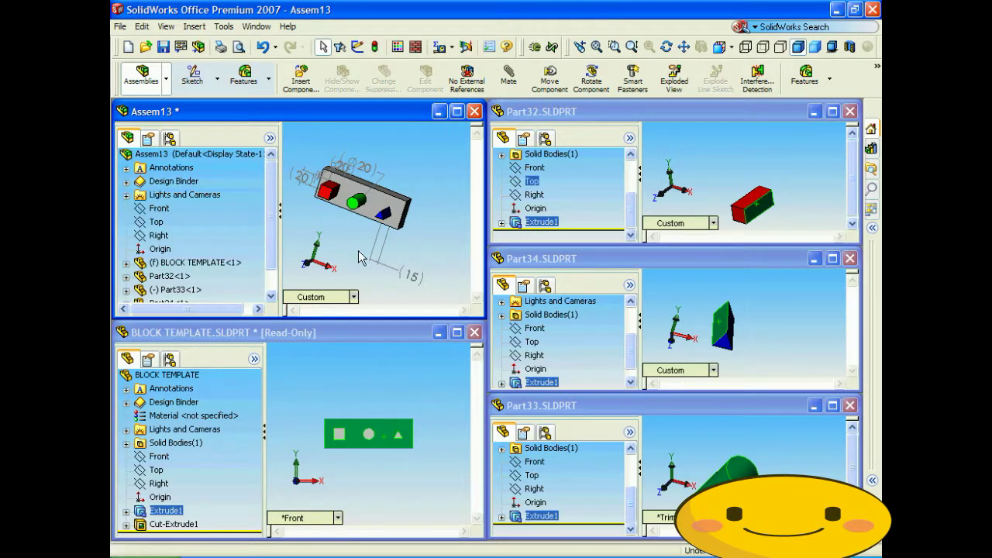
Maximize the assembly window and examine how the three colored parts sit in the block template from another side
{"action": "left_click", "coordinate": [458, 113]}
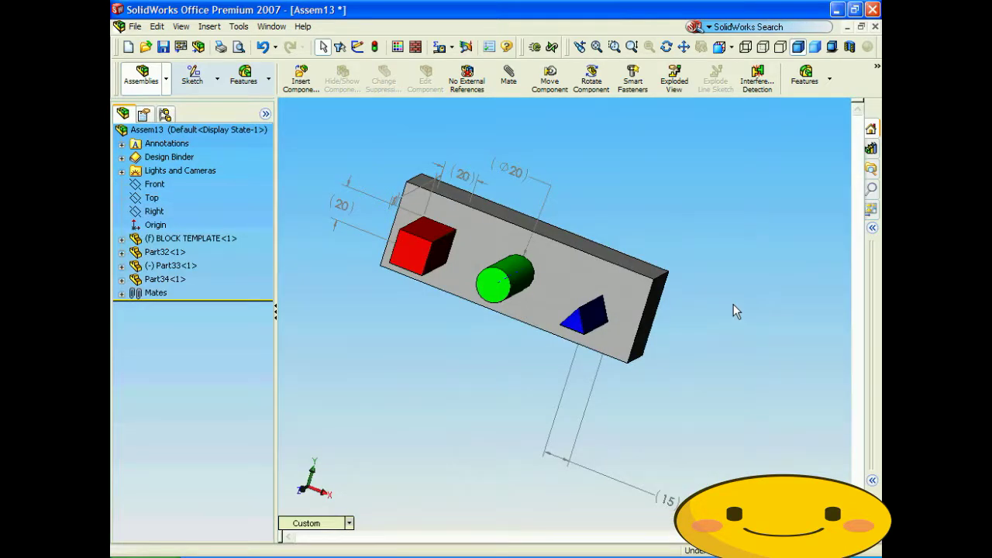
{"action": "key", "text": "Right"}
{"action": "key", "text": "Right"}
{"action": "key", "text": "Right"}
{"action": "key", "text": "Right"}
{"action": "key", "text": "Right"}
{"action": "key", "text": "Right"}
{"action": "key", "text": "Right"}
{"action": "key", "text": "Right"}
{"action": "key", "text": "Right"}
{"action": "key", "text": "Right"}
{"action": "key", "text": "Right"}
{"action": "key", "text": "Right"}
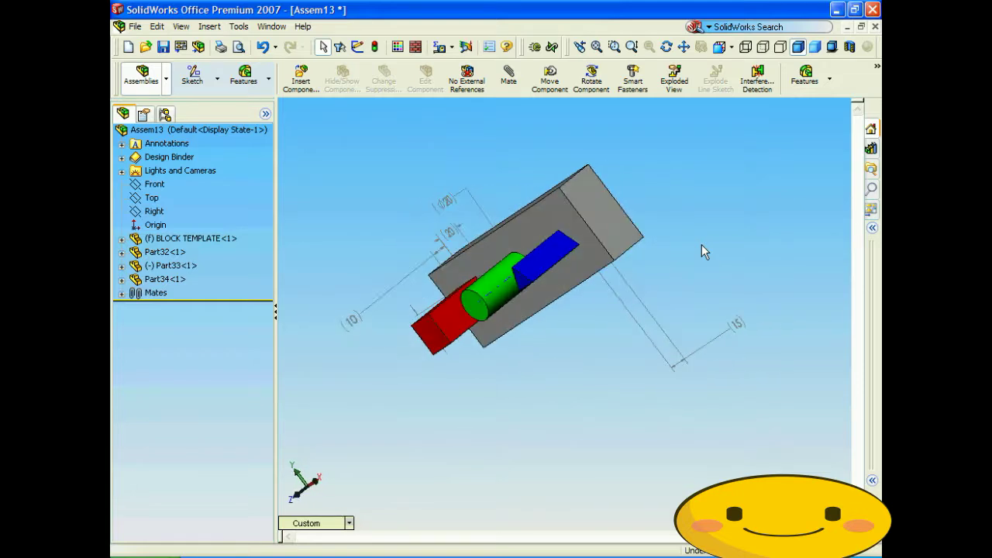
Tile the open document windows horizontally
{"action": "left_click", "coordinate": [271, 26]}
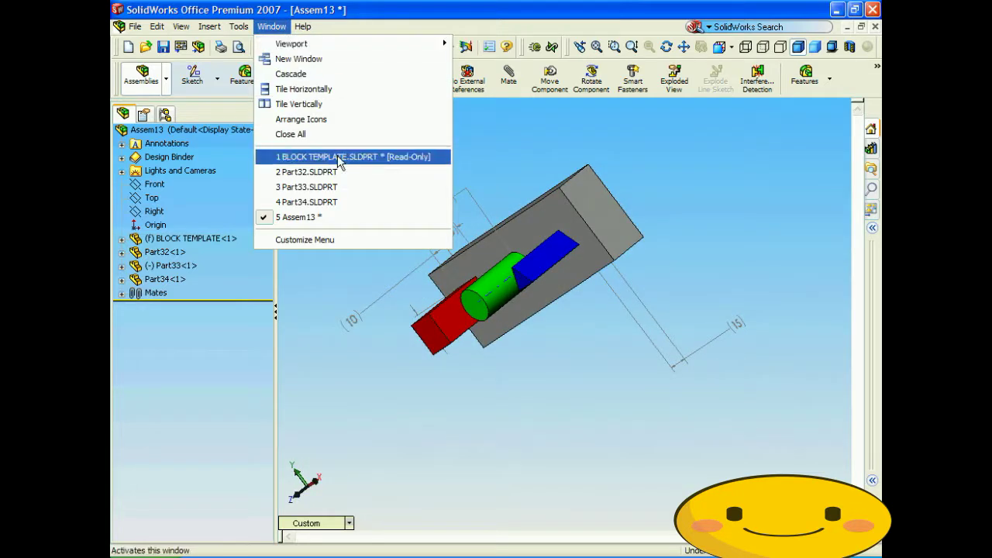
{"action": "left_click", "coordinate": [322, 91]}
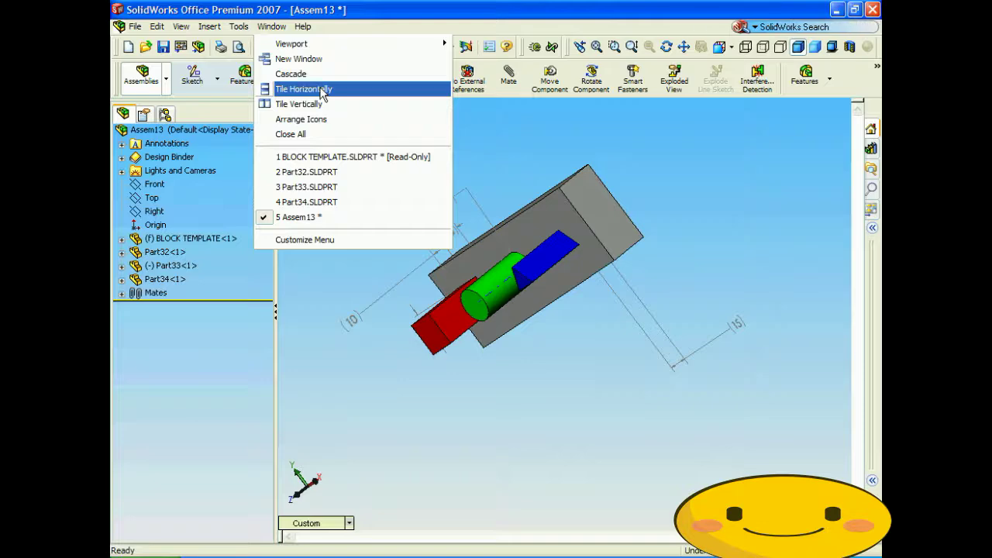